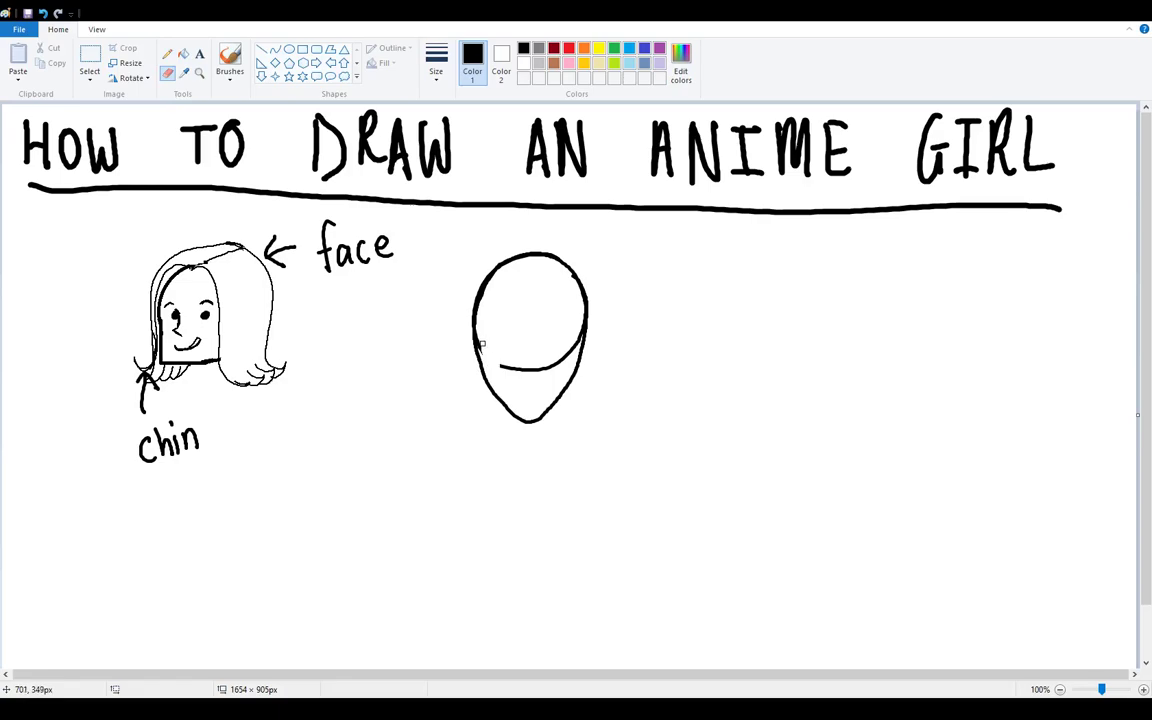
# Step: Erase the leftover curve inside the head outline, and draw a thin vertical centre line and four horizontal guidelines across the face
pyautogui.moveTo(511, 374); pyautogui.dragTo(561, 360)
pyautogui.click(167, 53)
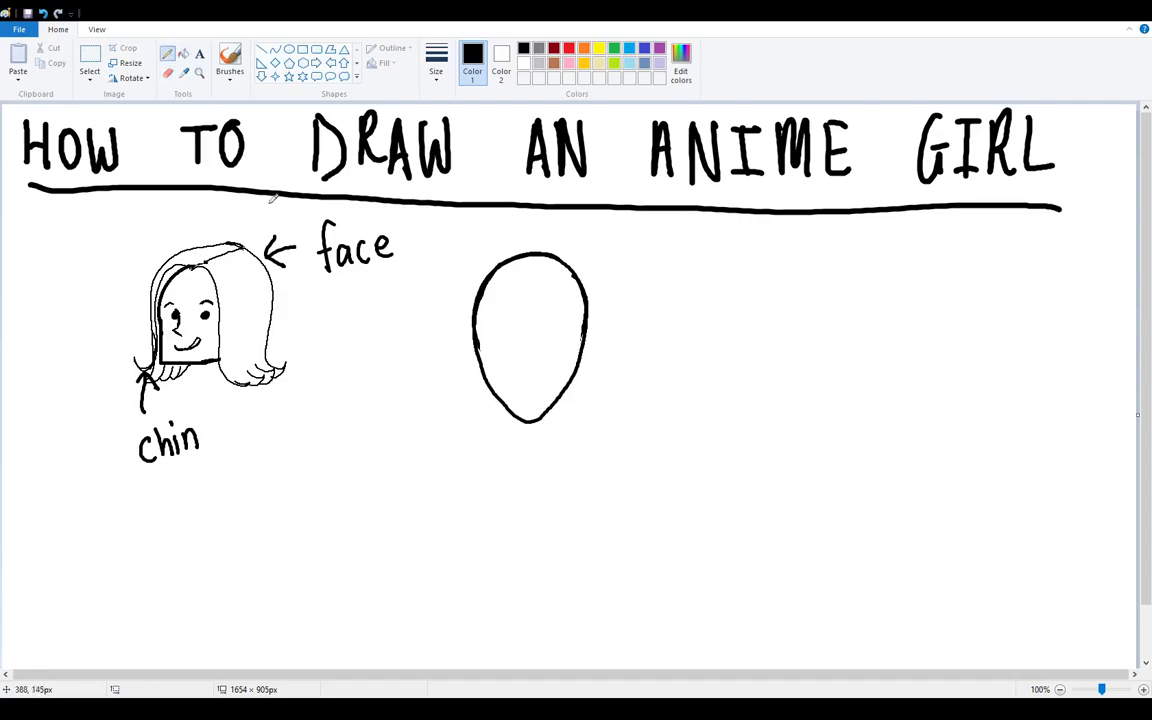
pyautogui.moveTo(533, 224); pyautogui.dragTo(532, 456)
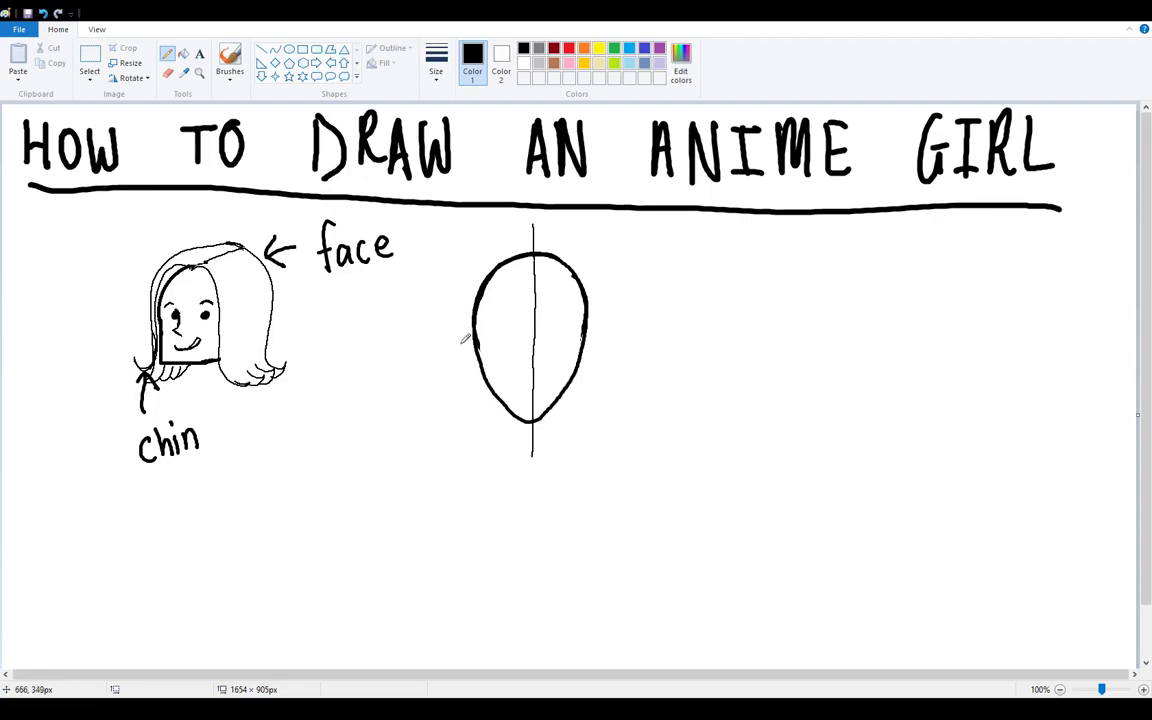
pyautogui.moveTo(440, 345); pyautogui.dragTo(648, 333)
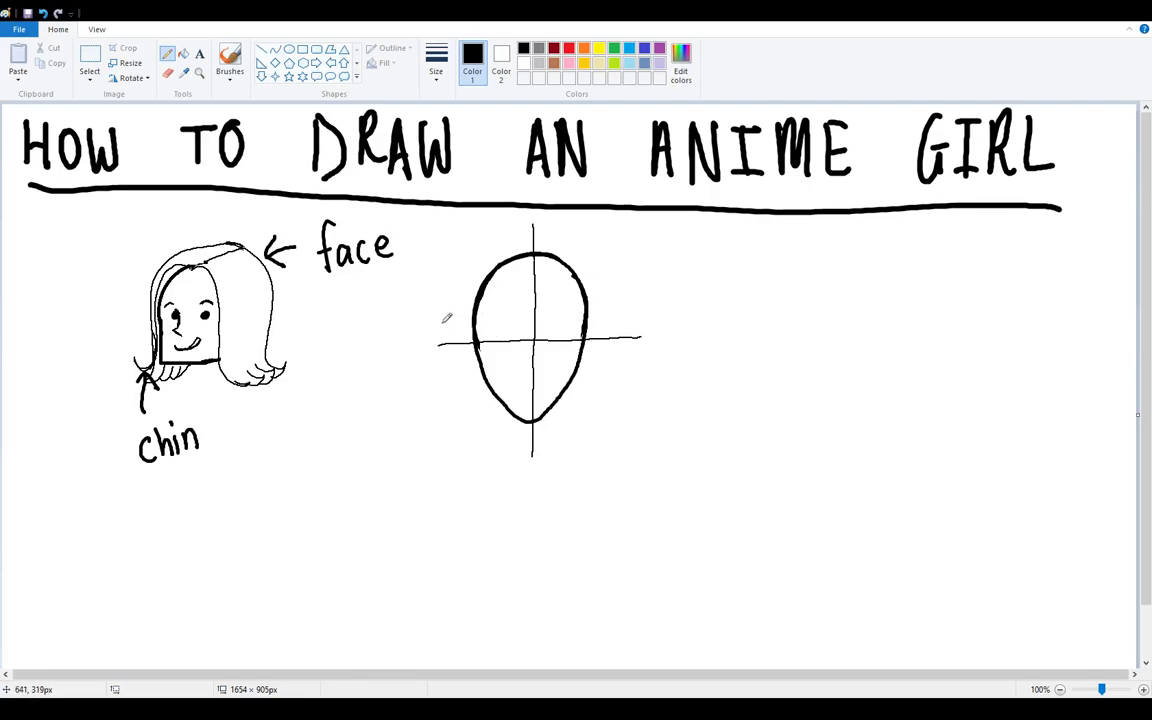
pyautogui.moveTo(438, 320); pyautogui.dragTo(636, 314)
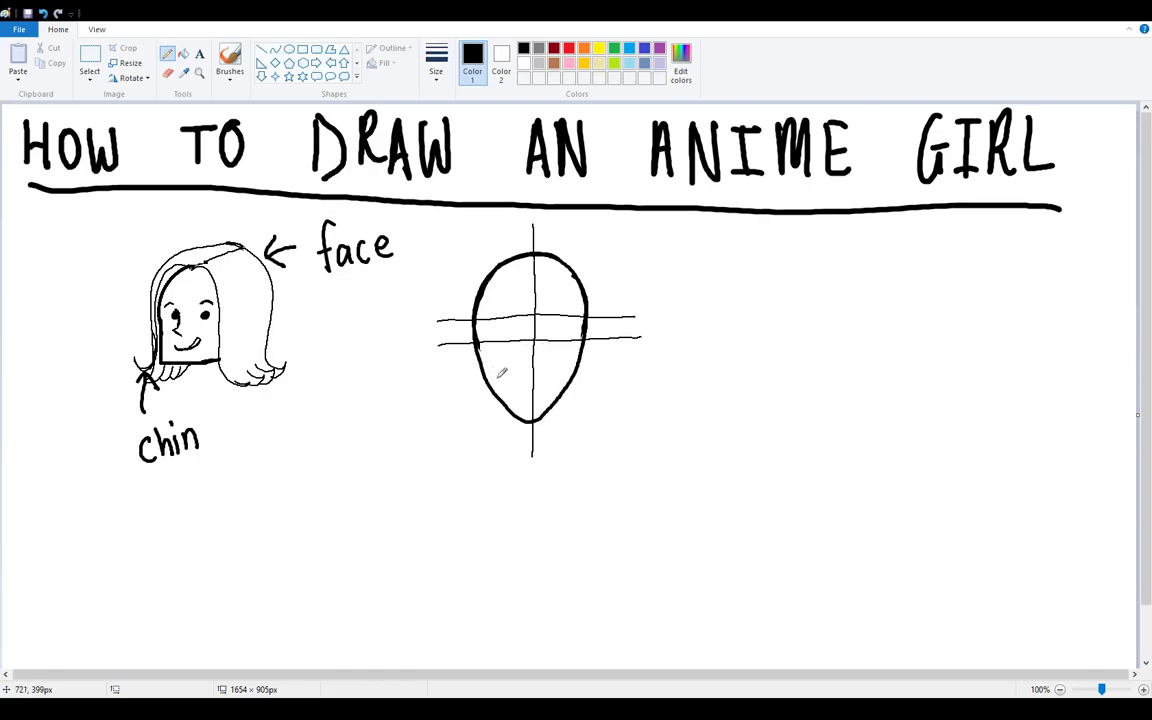
pyautogui.moveTo(466, 370); pyautogui.dragTo(628, 368)
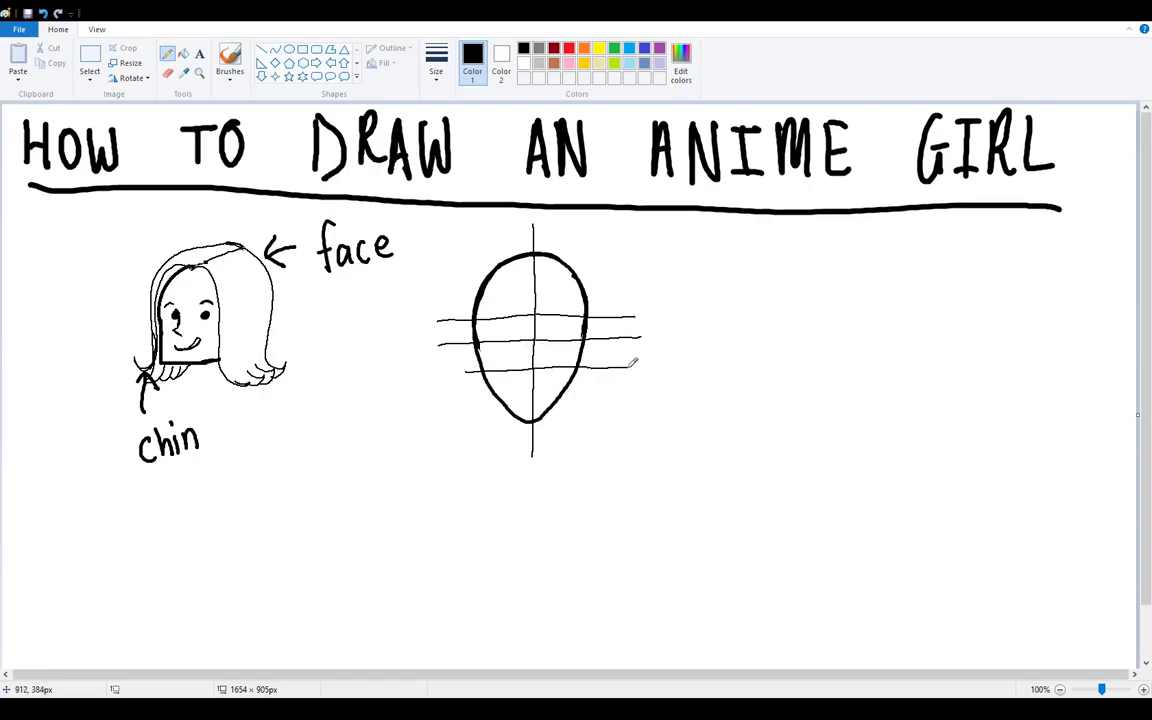
pyautogui.moveTo(489, 384); pyautogui.dragTo(605, 377)
# Step: Paint a thick black arched upper lash line with the brush in the blank area beside the head, viewed at 300%
pyautogui.click(199, 72)
pyautogui.click(595, 360)
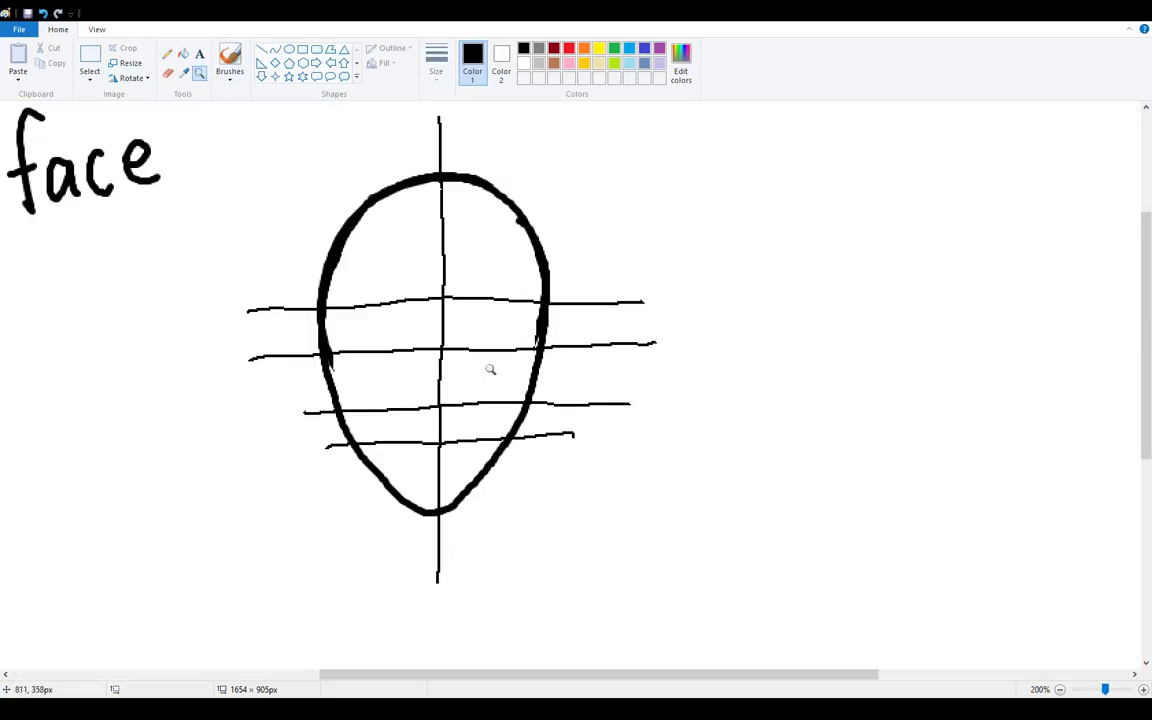
pyautogui.click(504, 368)
pyautogui.click(167, 53)
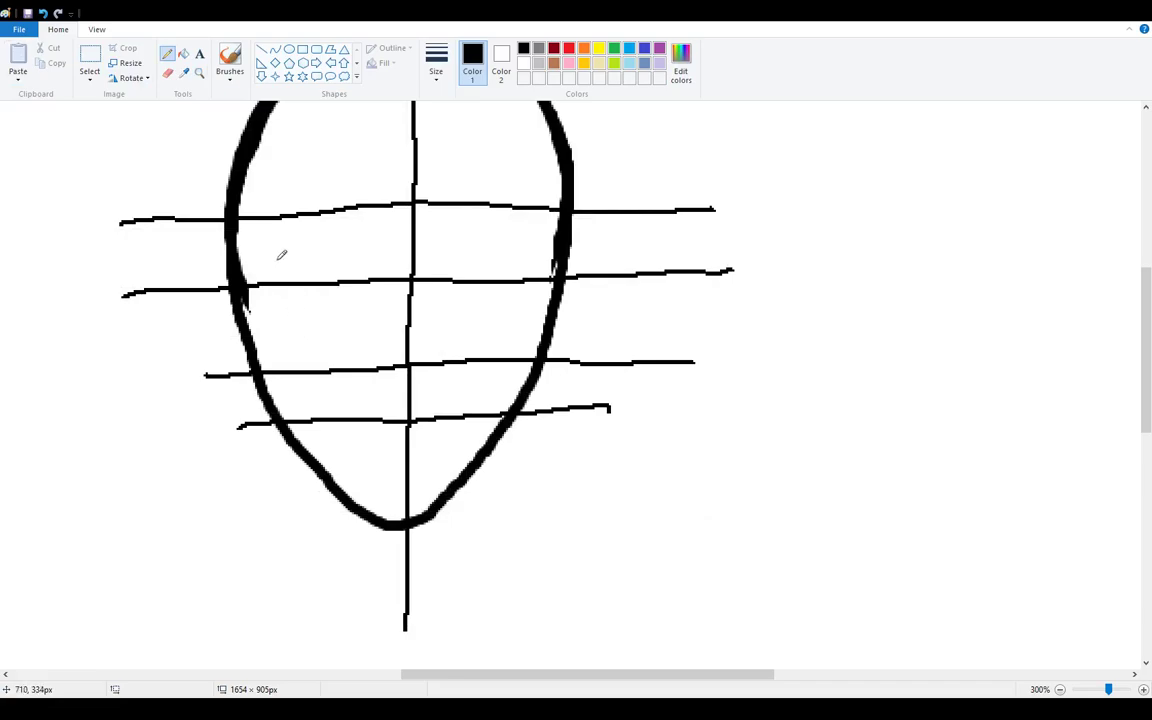
pyautogui.click(229, 60)
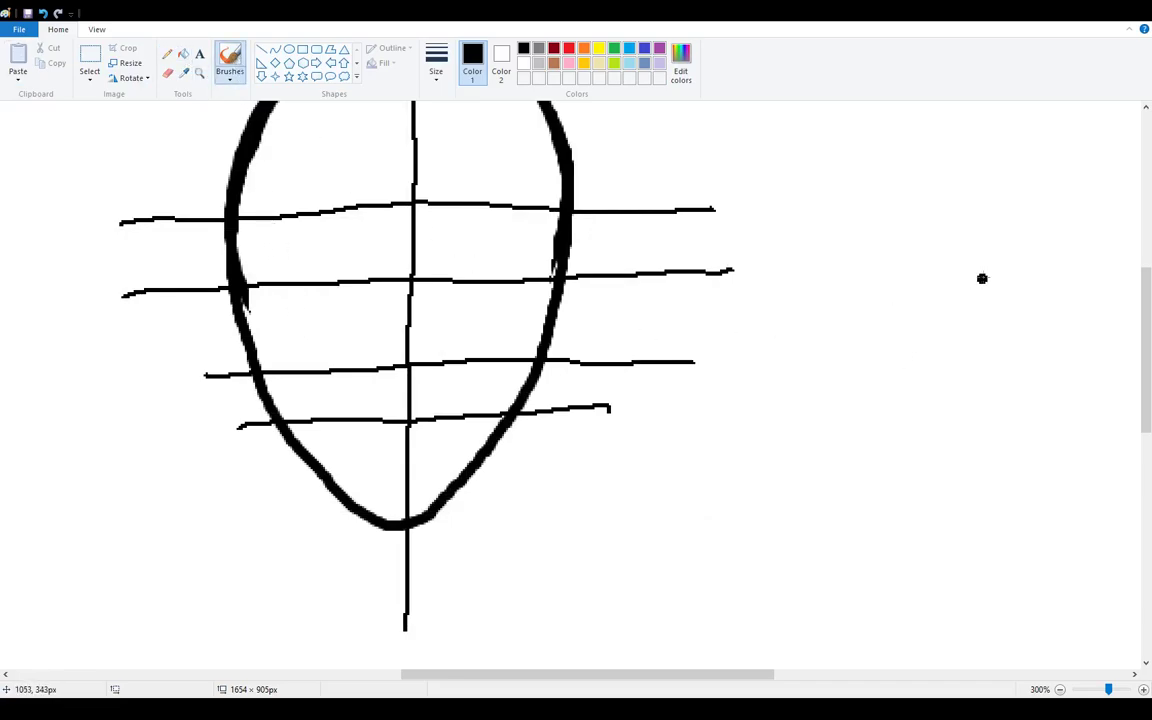
pyautogui.moveTo(1010, 262)
pyautogui.mouseDown()
pyautogui.moveTo(969, 238)
pyautogui.moveTo(927, 251)
pyautogui.moveTo(887, 287)
pyautogui.mouseUp()
pyautogui.moveTo(1014, 258)
pyautogui.mouseDown()
pyautogui.moveTo(983, 240)
pyautogui.moveTo(942, 238)
pyautogui.moveTo(910, 260)
pyautogui.mouseUp()
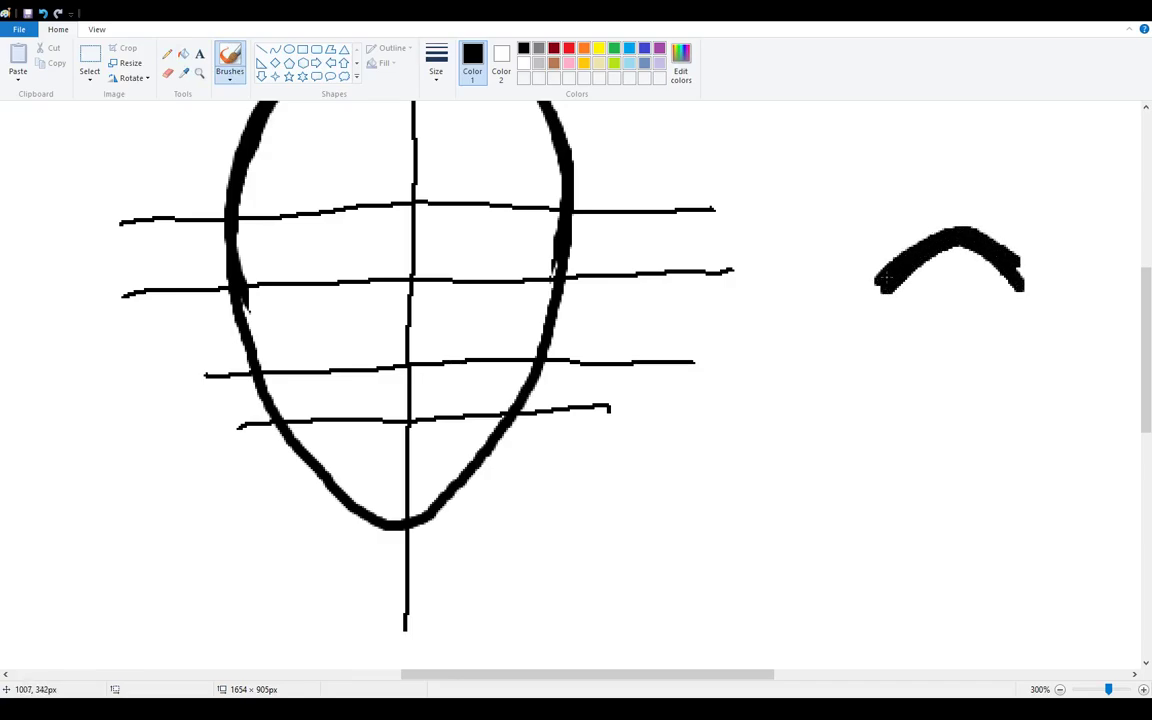
# Step: Pencil a thin crease above the lash line and a curved lower lid below it, and thicken the lash line's ends
pyautogui.moveTo(692, 676)
pyautogui.mouseDown()
pyautogui.moveTo(732, 687)
pyautogui.moveTo(789, 665)
pyautogui.mouseUp()
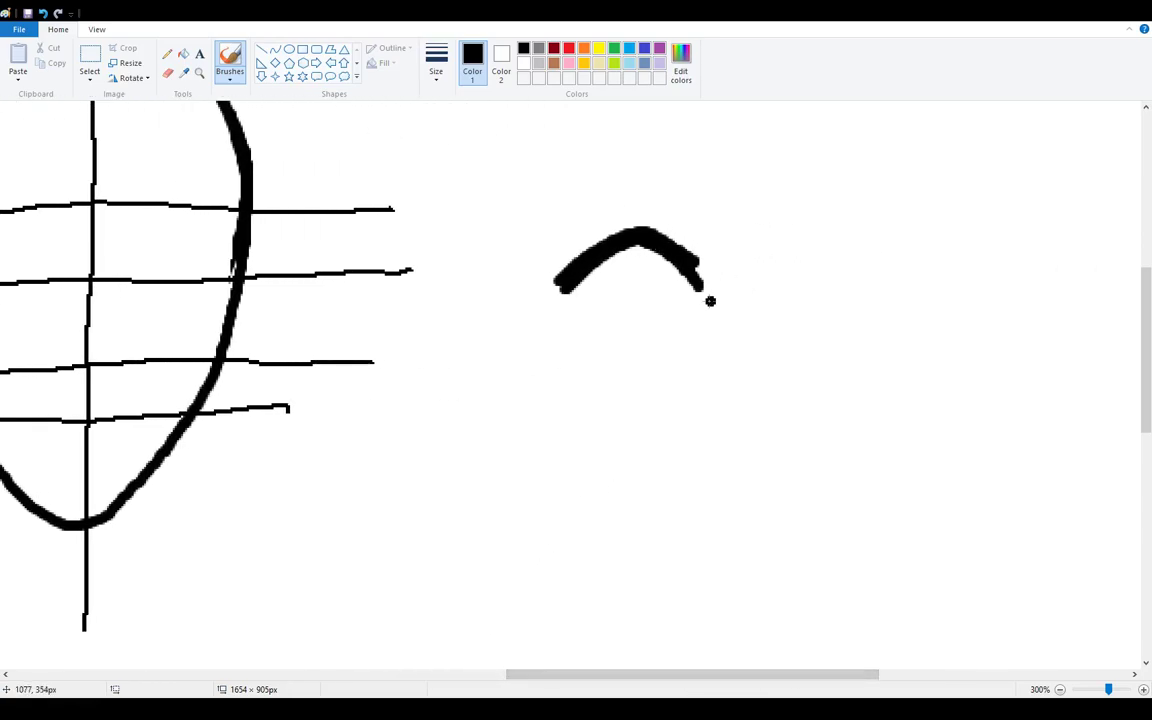
pyautogui.click(166, 53)
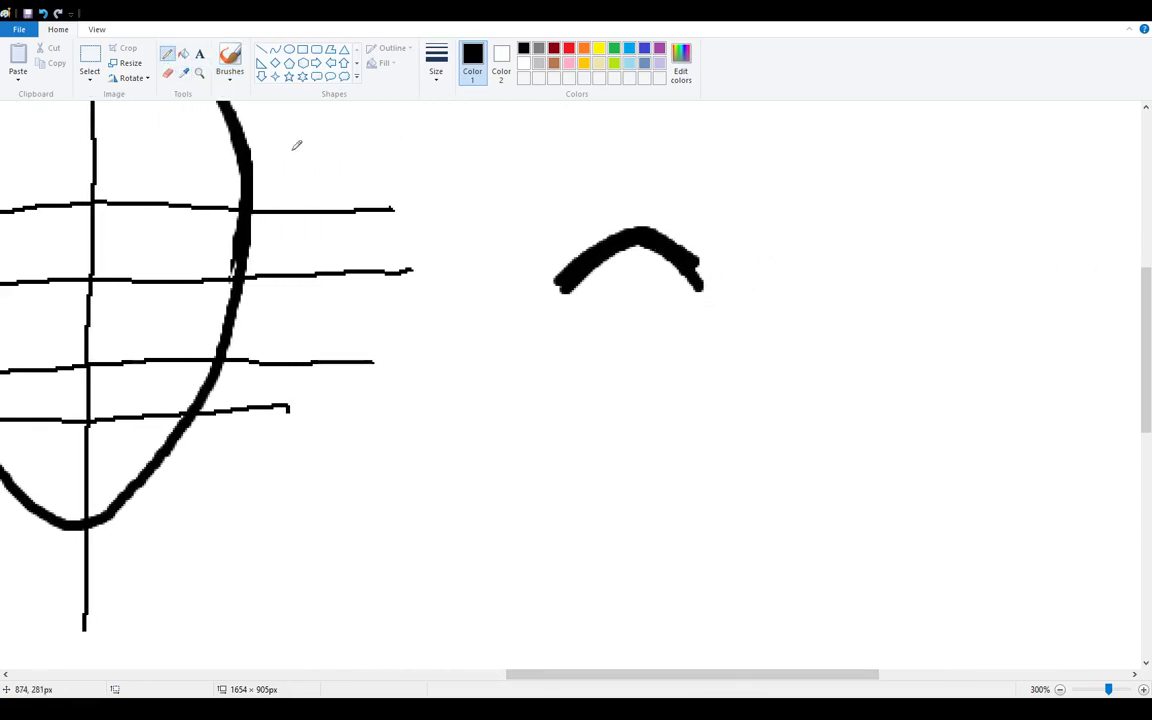
pyautogui.moveTo(702, 236)
pyautogui.mouseDown()
pyautogui.moveTo(677, 216)
pyautogui.moveTo(638, 206)
pyautogui.moveTo(553, 253)
pyautogui.mouseUp()
pyautogui.moveTo(570, 320)
pyautogui.mouseDown()
pyautogui.moveTo(611, 344)
pyautogui.moveTo(690, 322)
pyautogui.mouseUp()
pyautogui.moveTo(563, 317); pyautogui.dragTo(604, 341)
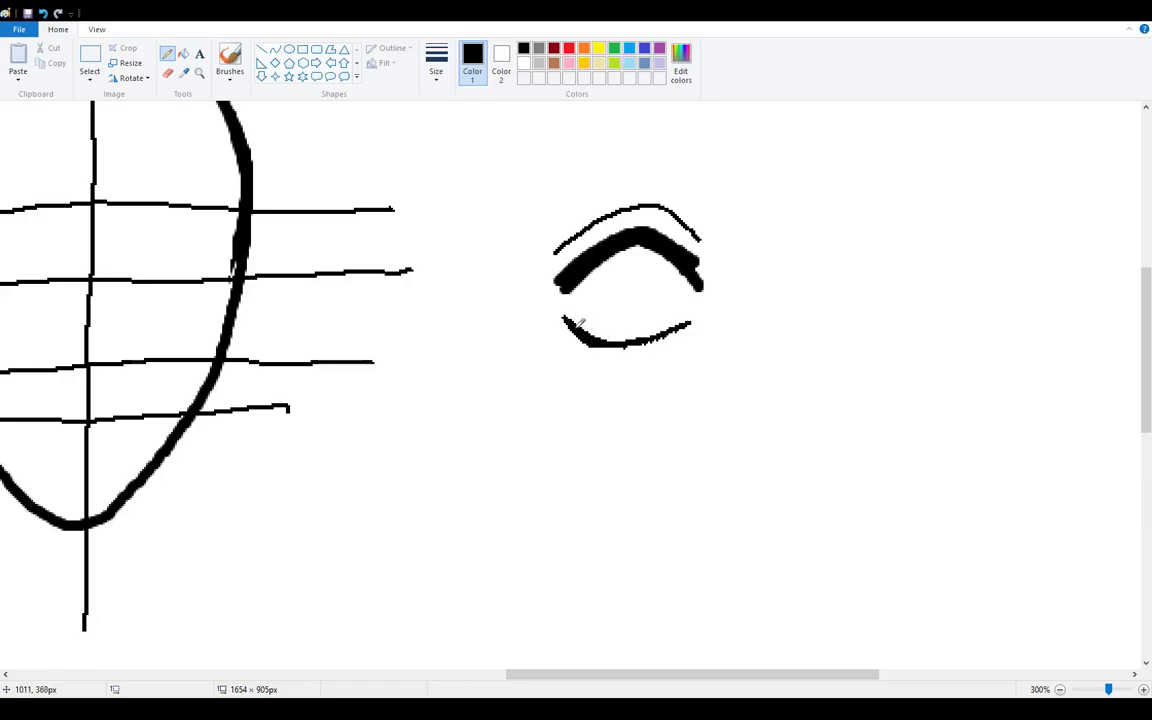
pyautogui.moveTo(558, 290); pyautogui.dragTo(555, 287)
pyautogui.moveTo(702, 268); pyautogui.dragTo(705, 286)
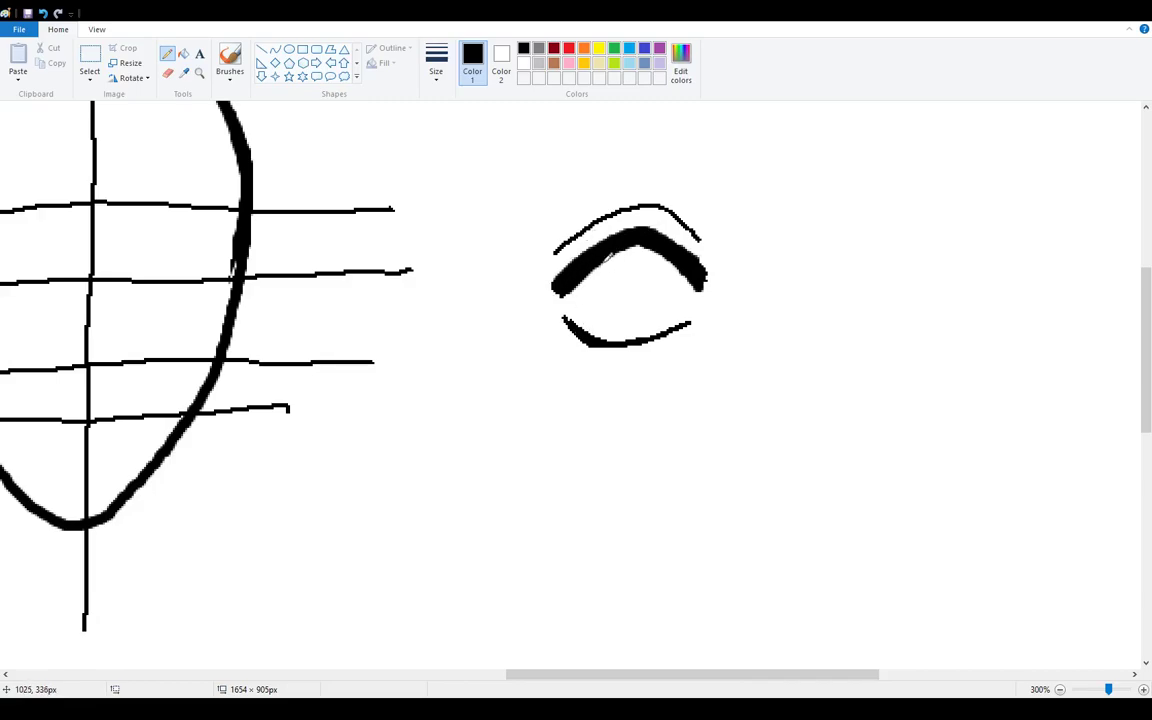
# Step: Draw pointed eyelashes at the eye's outer corner on the upper and lower lids, and thicken them
pyautogui.moveTo(565, 330)
pyautogui.mouseDown()
pyautogui.moveTo(553, 344)
pyautogui.moveTo(581, 352)
pyautogui.mouseUp()
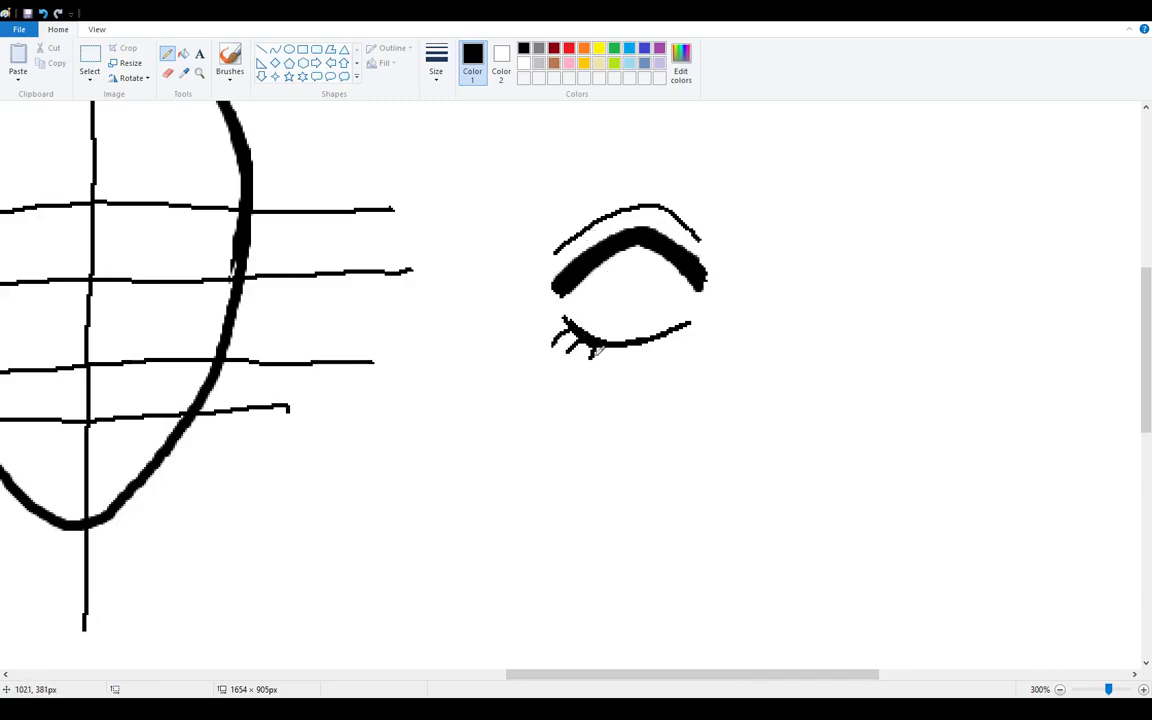
pyautogui.moveTo(557, 261)
pyautogui.mouseDown()
pyautogui.moveTo(528, 259)
pyautogui.moveTo(571, 221)
pyautogui.moveTo(605, 214)
pyautogui.mouseUp()
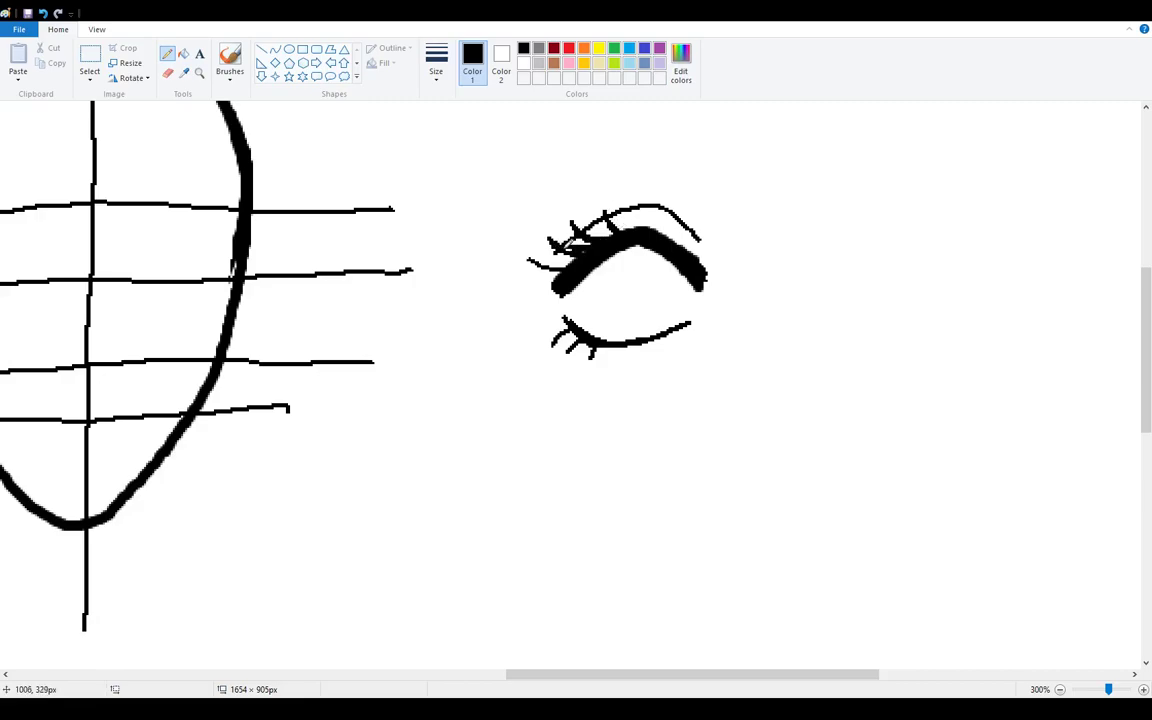
pyautogui.moveTo(539, 259); pyautogui.dragTo(561, 259)
pyautogui.moveTo(568, 340); pyautogui.dragTo(586, 338)
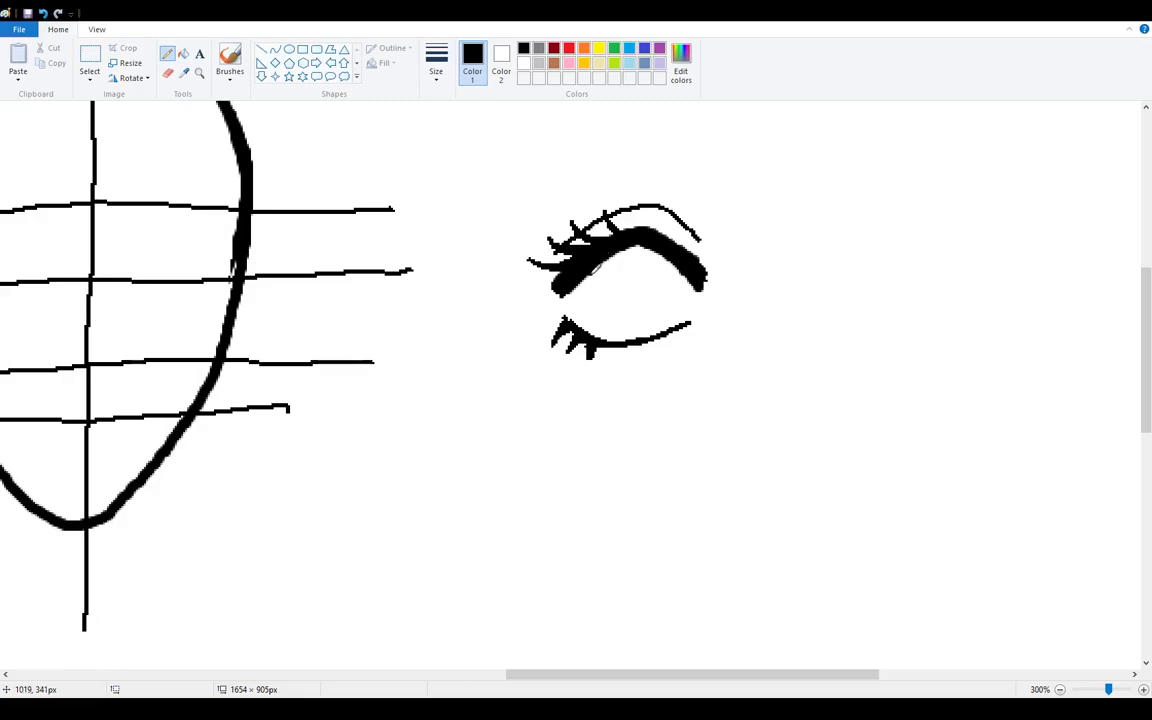
# Step: Draw the curved sides of the iris between the lids and paint a large round black pupil in its centre
pyautogui.moveTo(588, 275); pyautogui.dragTo(593, 338)
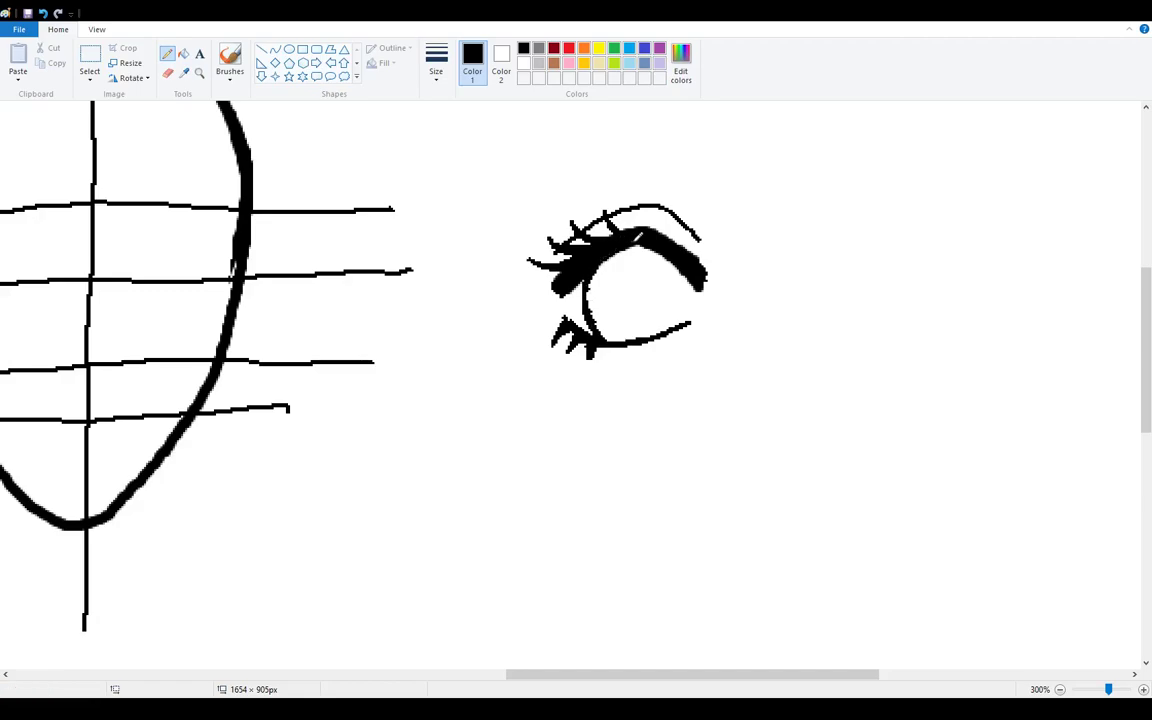
pyautogui.moveTo(673, 256); pyautogui.dragTo(680, 319)
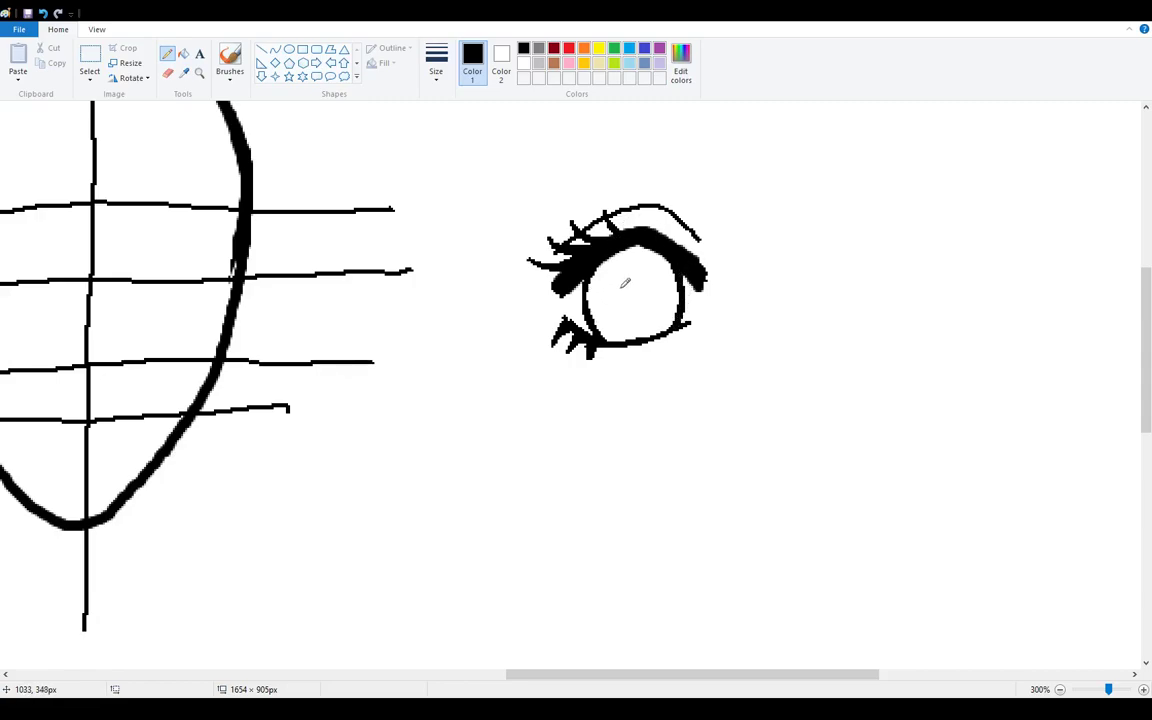
pyautogui.click(222, 58)
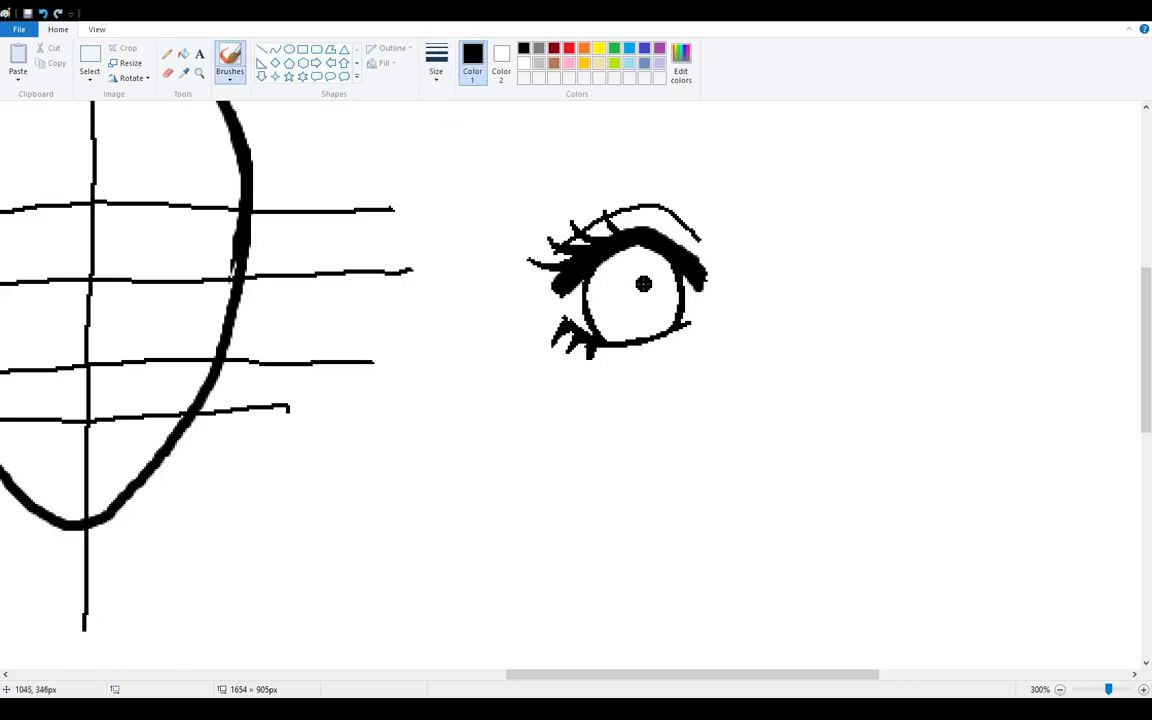
pyautogui.moveTo(645, 286); pyautogui.dragTo(642, 278)
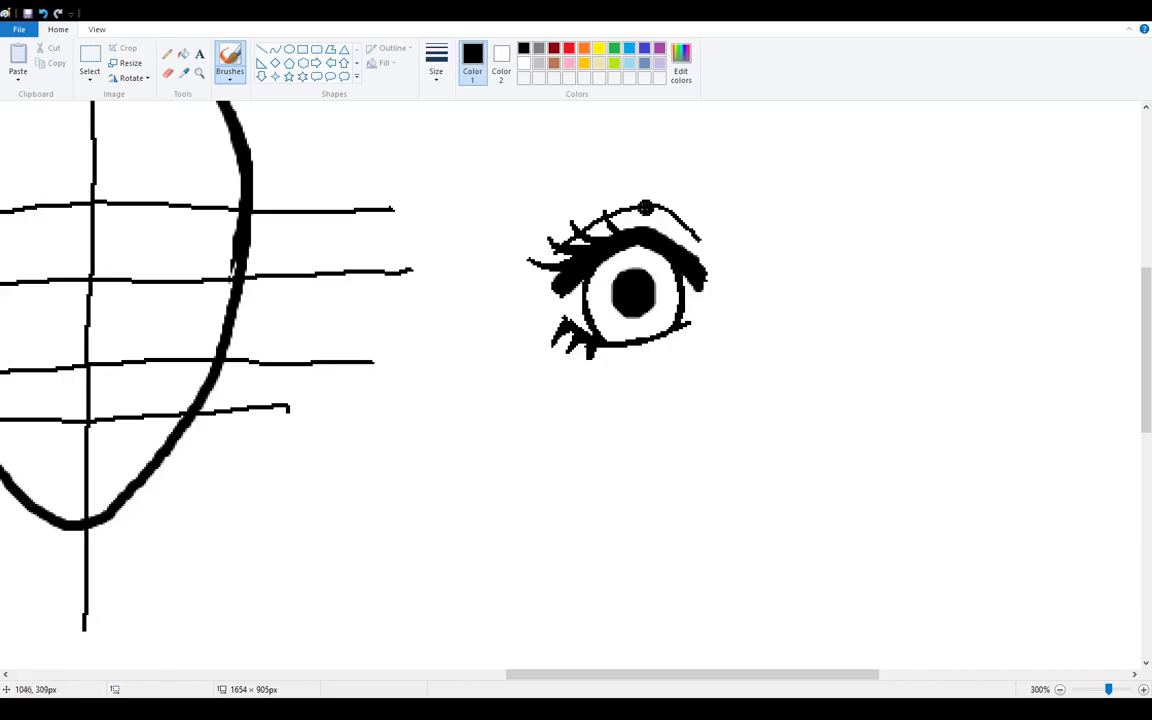
# Step: Fill the iris with light turquoise and paint its upper half around the pupil in darker turquoise blue
pyautogui.click(183, 53)
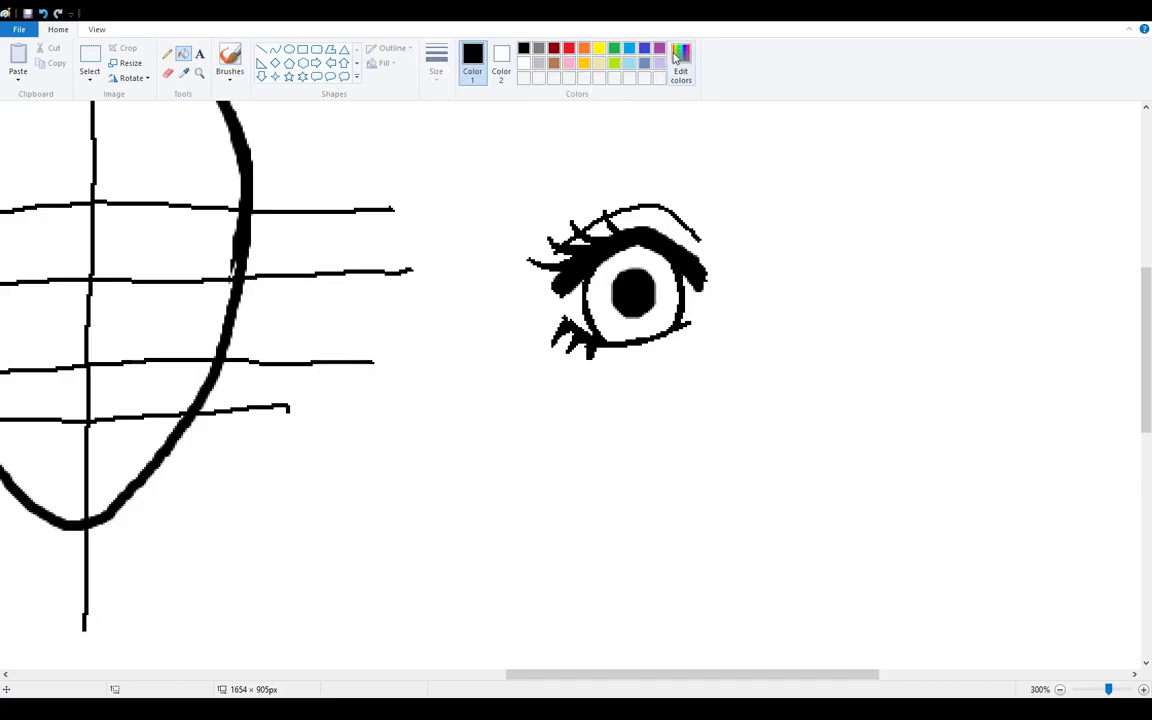
pyautogui.click(628, 64)
pyautogui.click(597, 250)
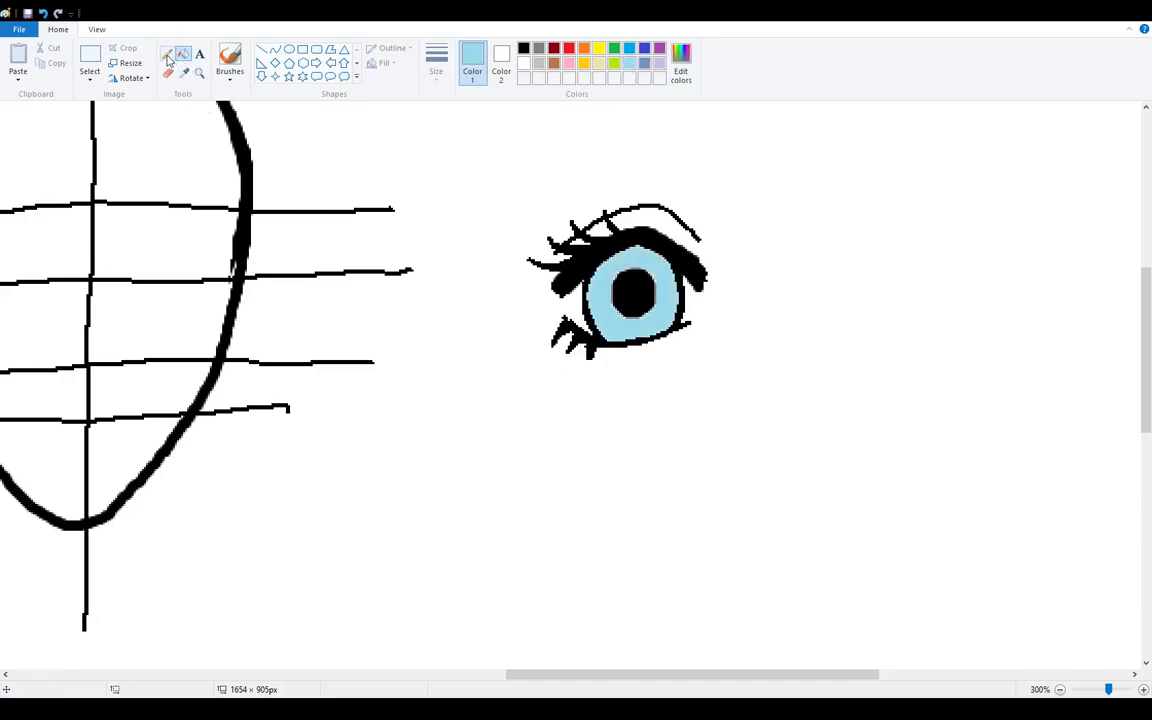
pyautogui.click(234, 56)
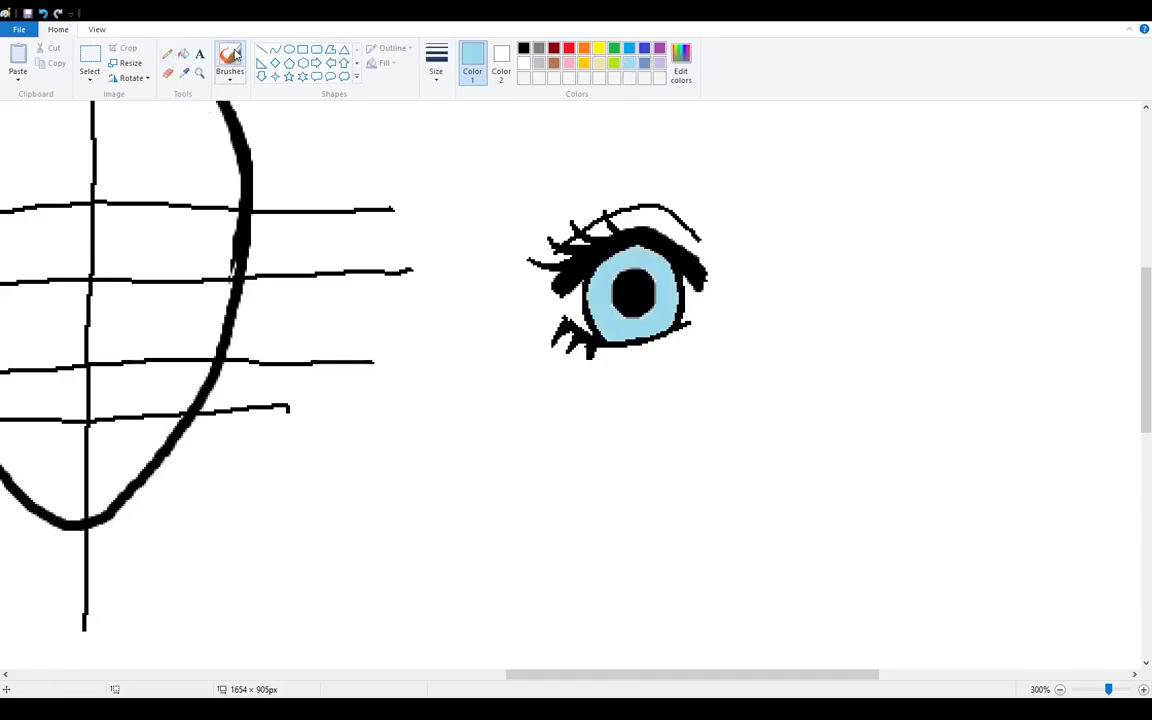
pyautogui.click(631, 50)
pyautogui.click(597, 292)
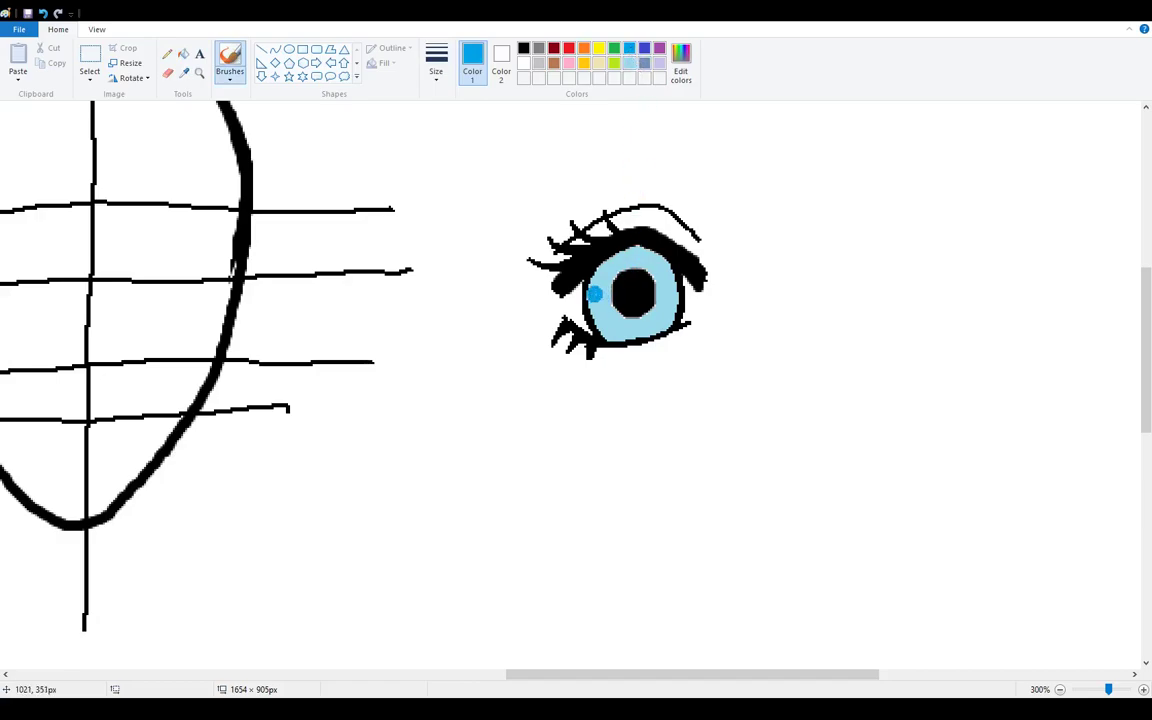
pyautogui.moveTo(597, 290)
pyautogui.mouseDown()
pyautogui.moveTo(618, 260)
pyautogui.moveTo(663, 256)
pyautogui.mouseUp()
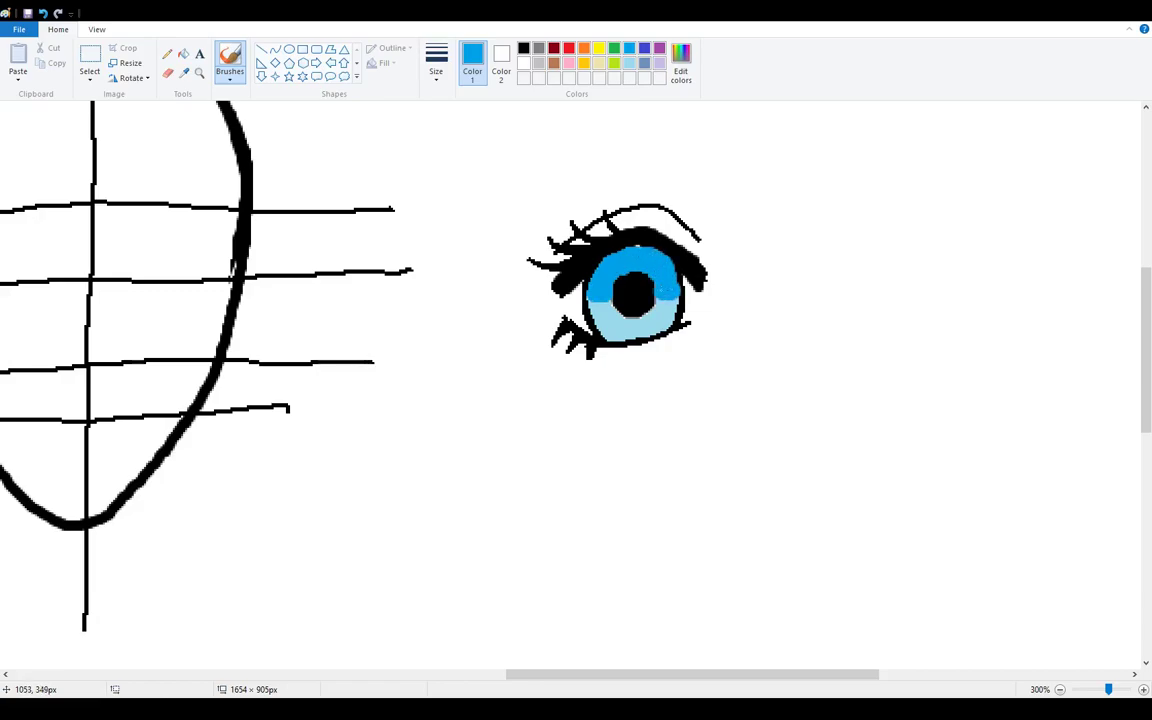
# Step: Paint a light yellow patch along the bottom of the iris and a round white highlight beside the pupil's upper edge
pyautogui.click(599, 64)
pyautogui.moveTo(652, 324)
pyautogui.mouseDown()
pyautogui.moveTo(662, 316)
pyautogui.moveTo(610, 326)
pyautogui.moveTo(628, 320)
pyautogui.mouseUp()
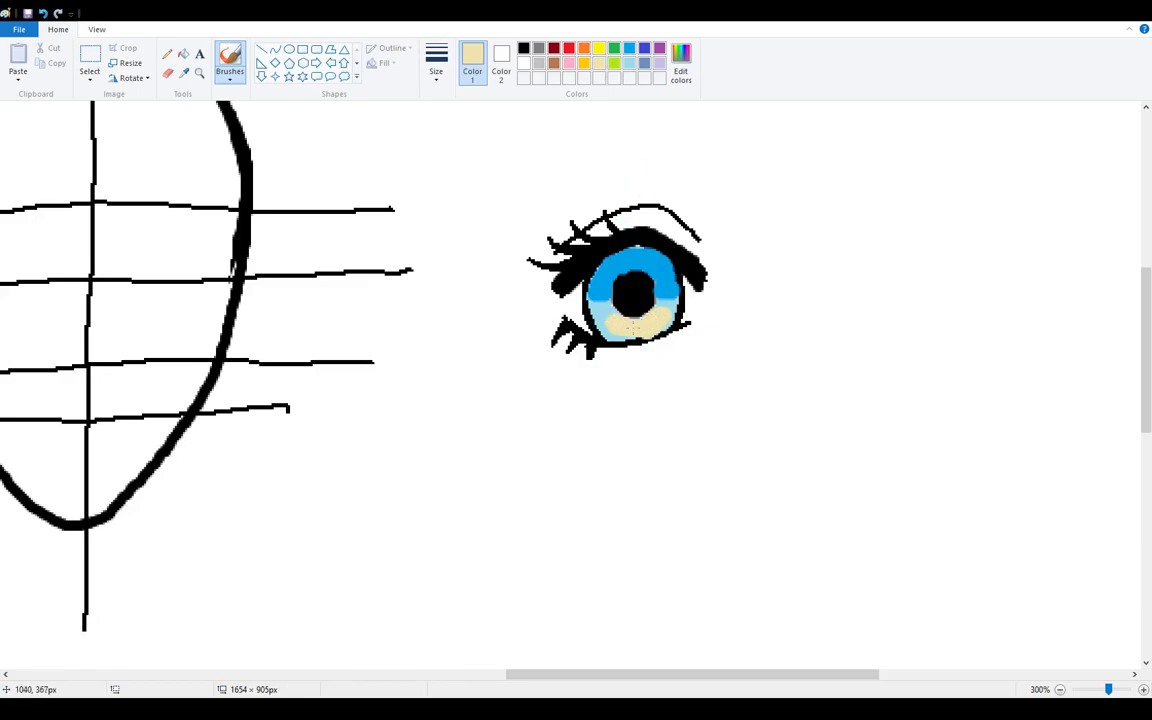
pyautogui.click(523, 63)
pyautogui.click(591, 279)
pyautogui.moveTo(596, 276); pyautogui.dragTo(613, 263)
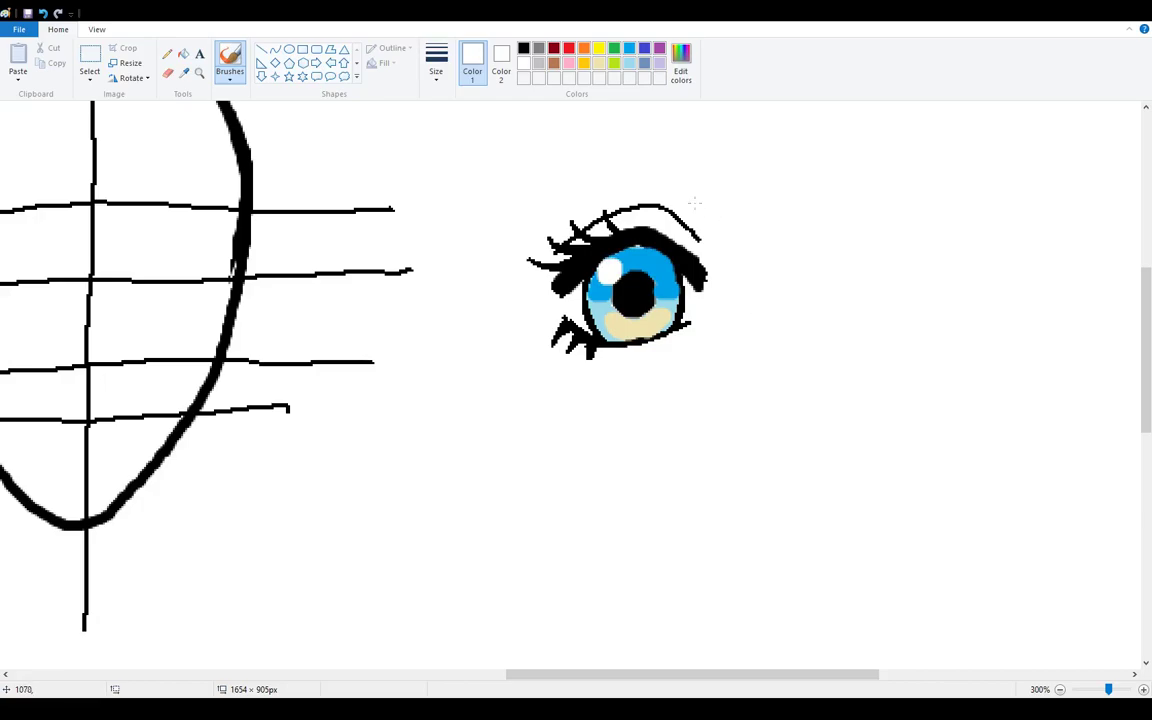
# Step: Try painting a light turquoise spot over the middle of the black pupil
pyautogui.click(167, 53)
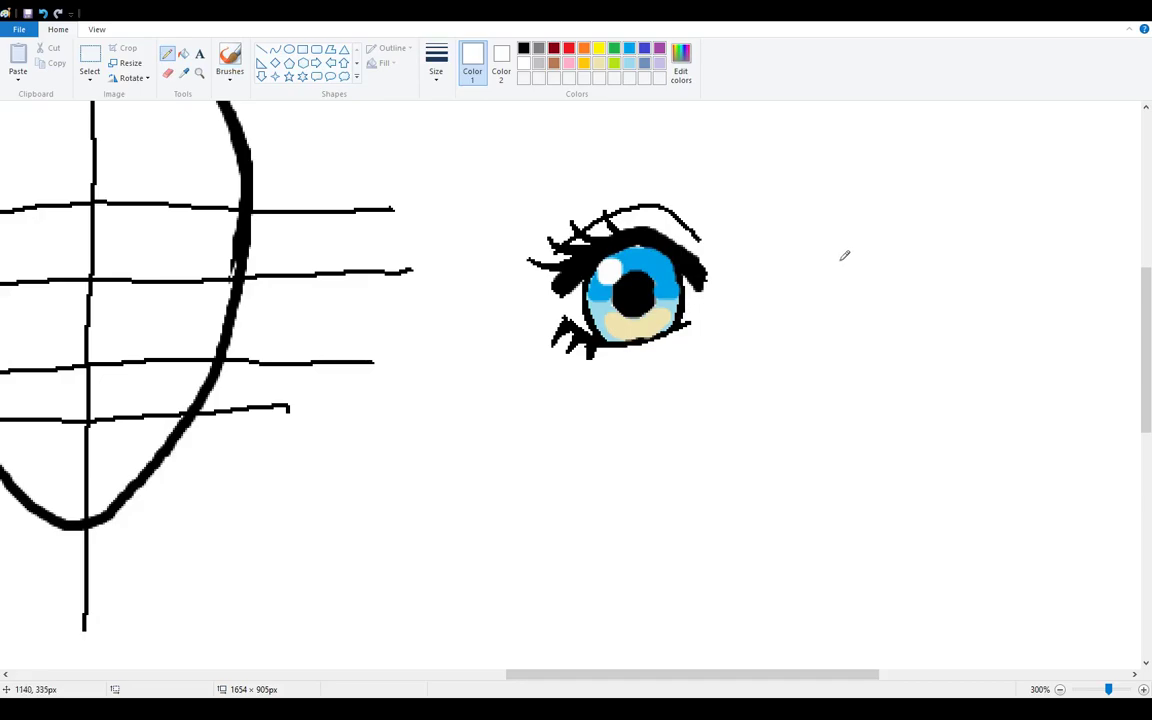
pyautogui.click(229, 60)
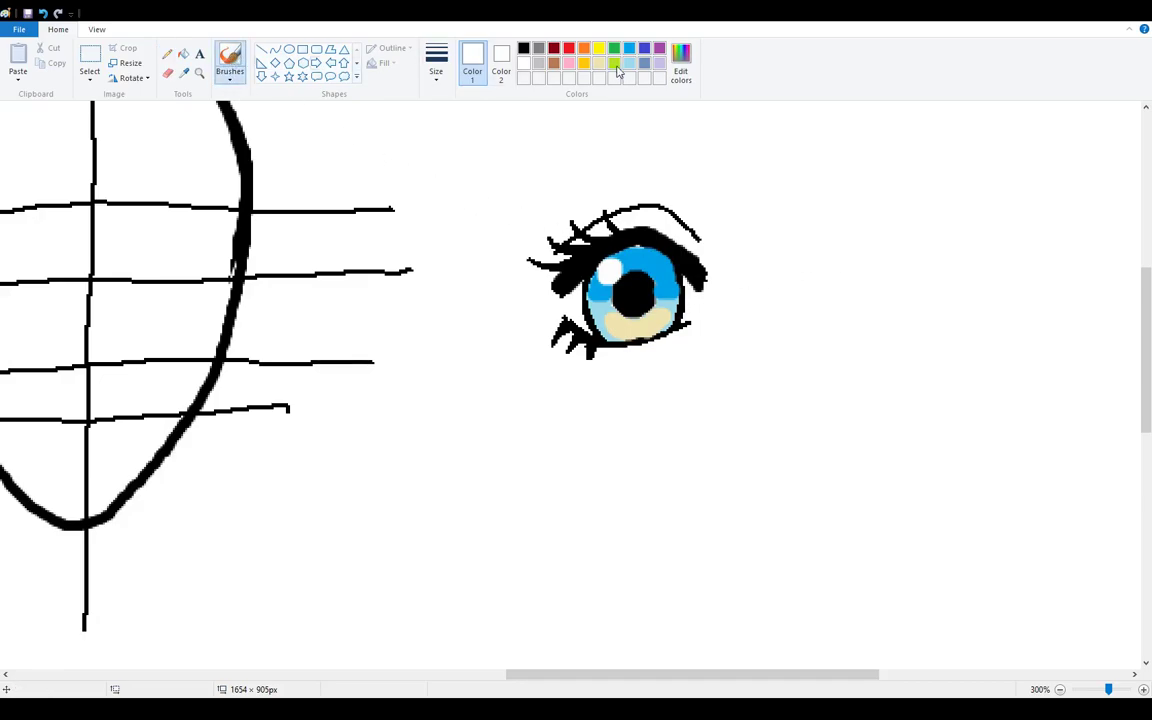
pyautogui.click(629, 63)
pyautogui.click(637, 283)
pyautogui.moveTo(637, 283); pyautogui.dragTo(631, 283)
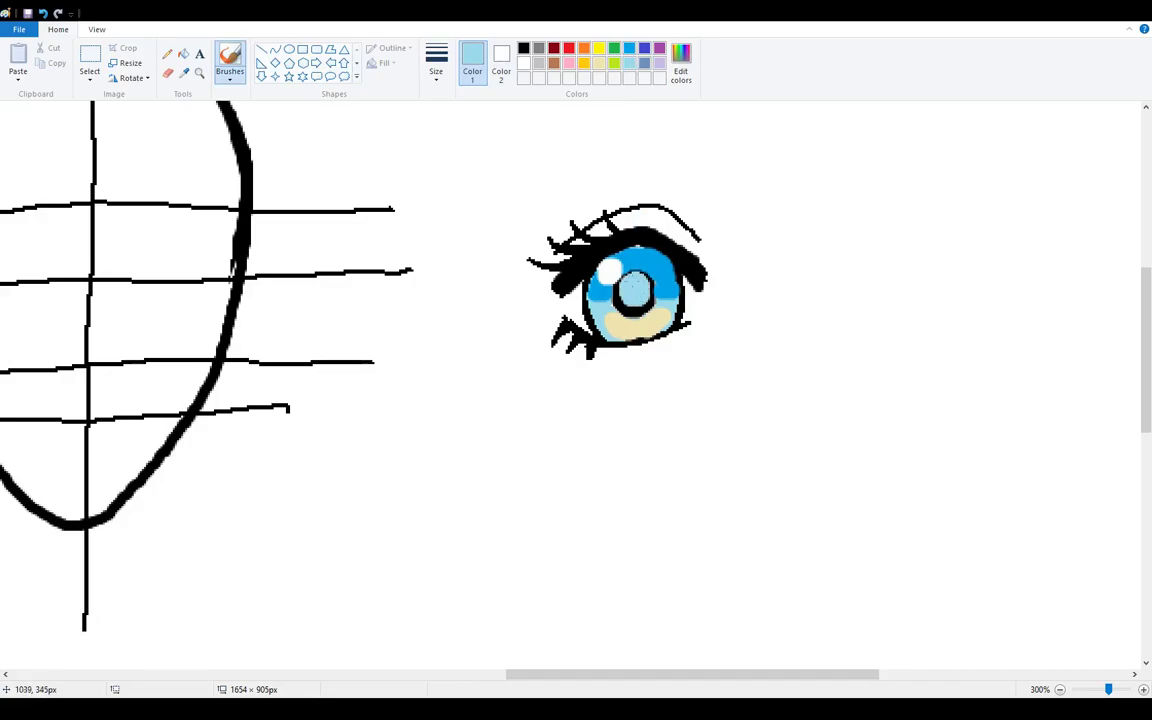
pyautogui.click(650, 233)
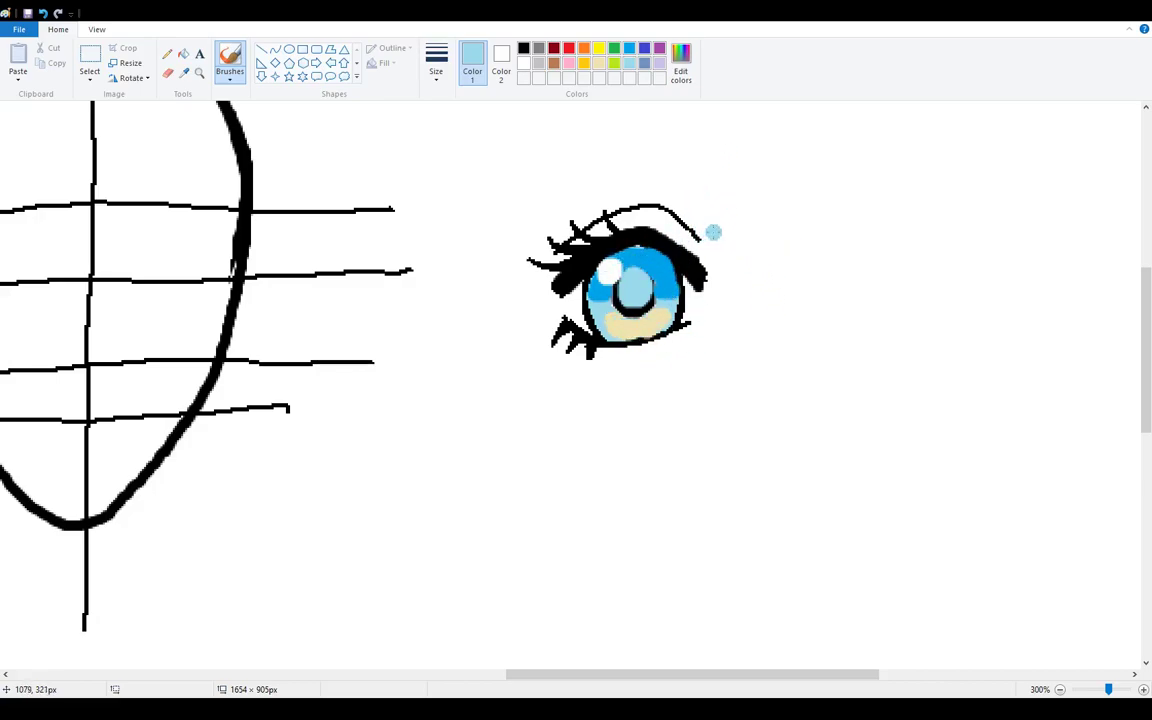
pyautogui.hotkey('ctrl', 'z')
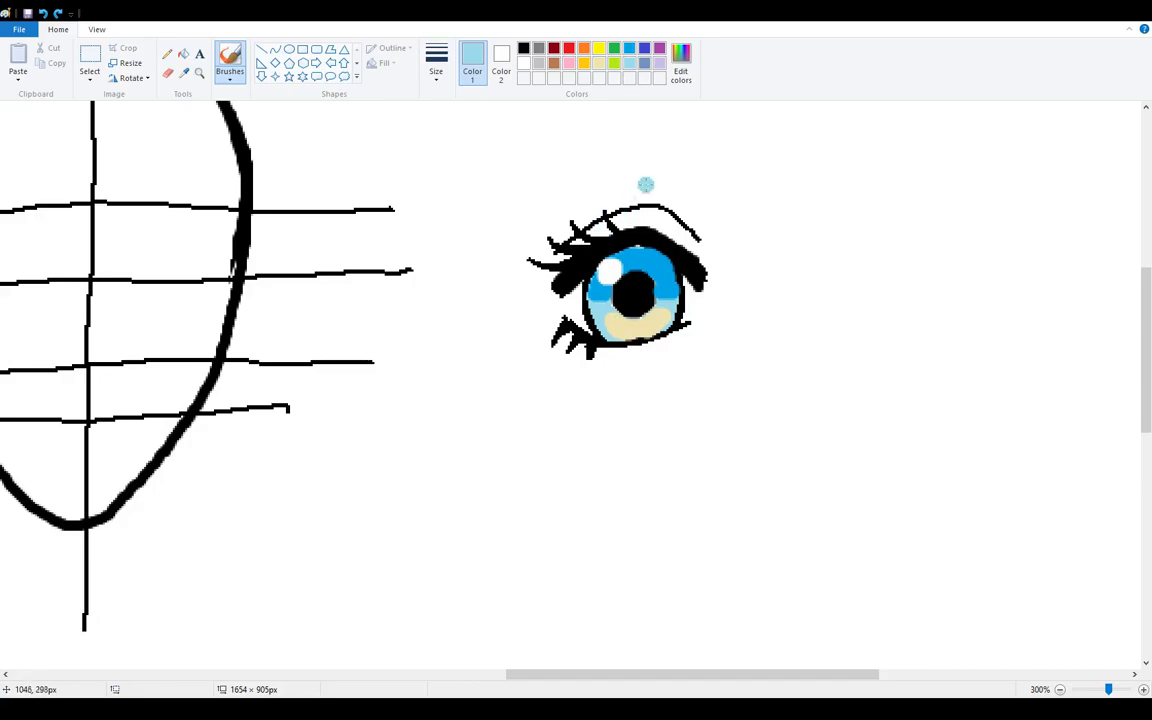
# Step: Paint a thick black arched upper lid for a second eye beside the blue one and draw a thin crease line above it
pyautogui.click(523, 48)
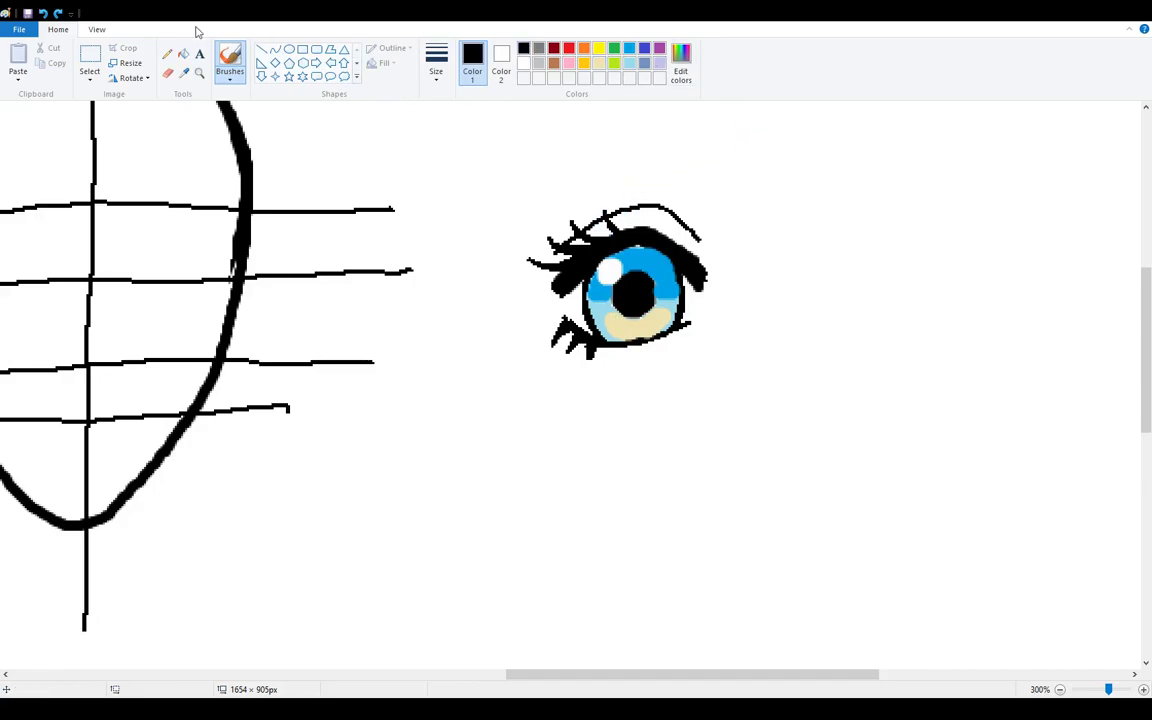
pyautogui.click(167, 53)
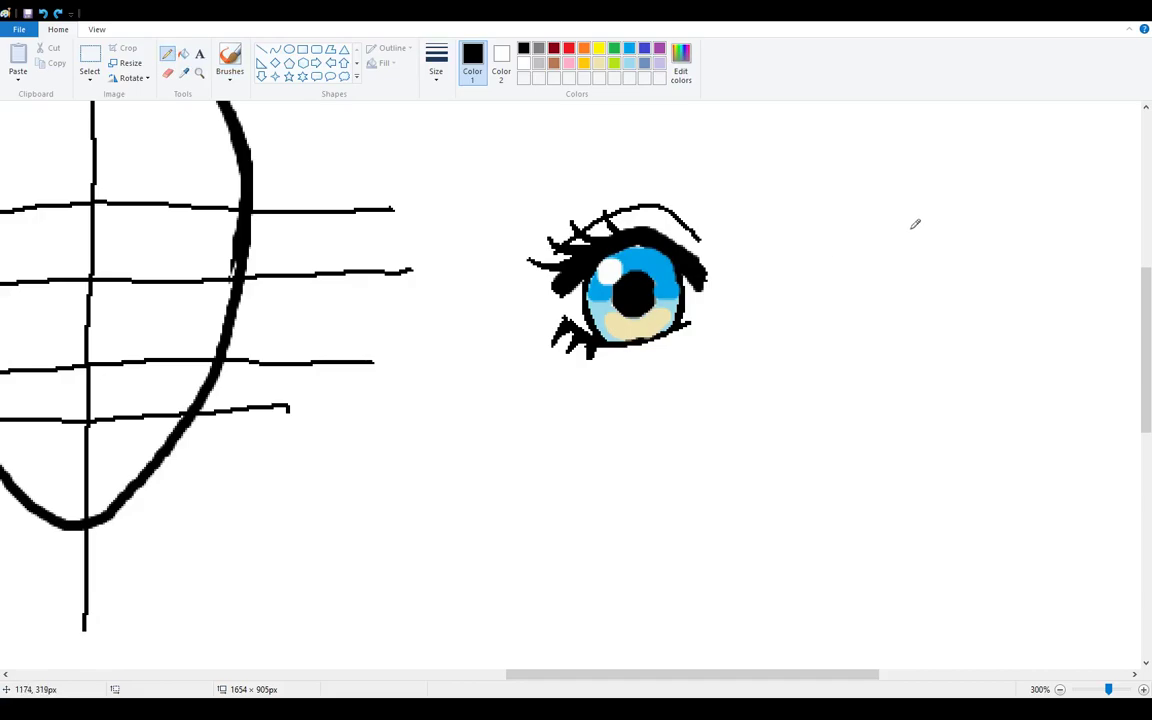
pyautogui.click(225, 60)
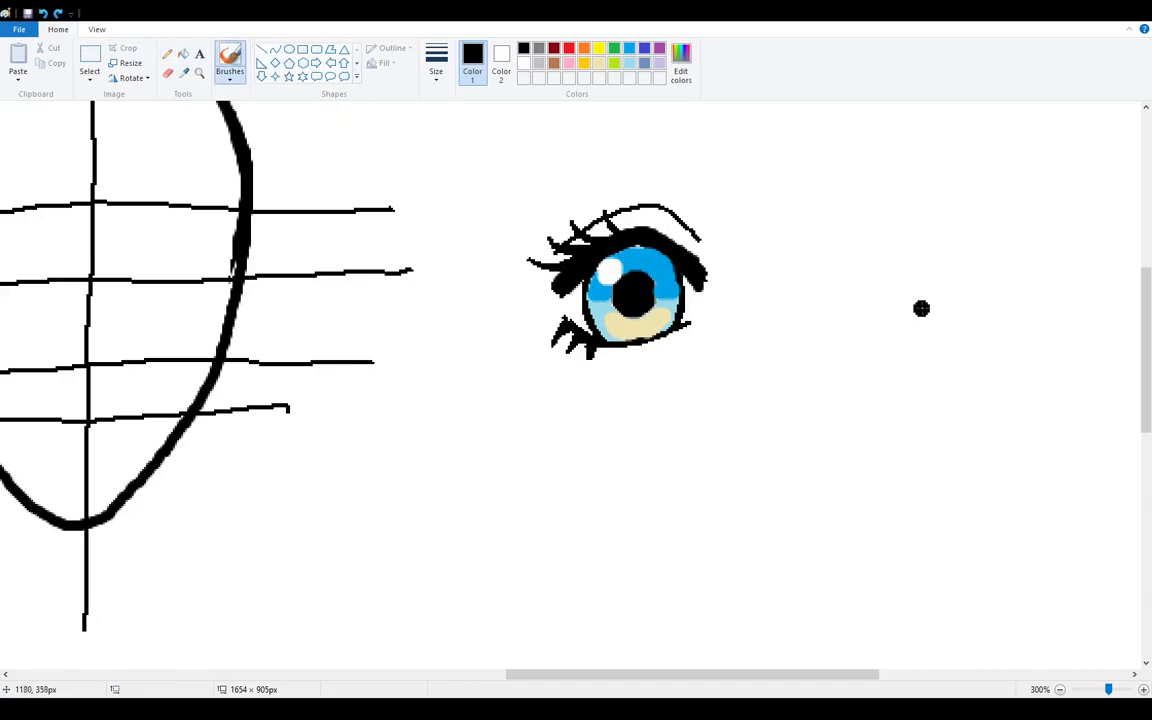
pyautogui.moveTo(960, 292)
pyautogui.mouseDown()
pyautogui.moveTo(914, 263)
pyautogui.moveTo(874, 276)
pyautogui.moveTo(828, 329)
pyautogui.mouseUp()
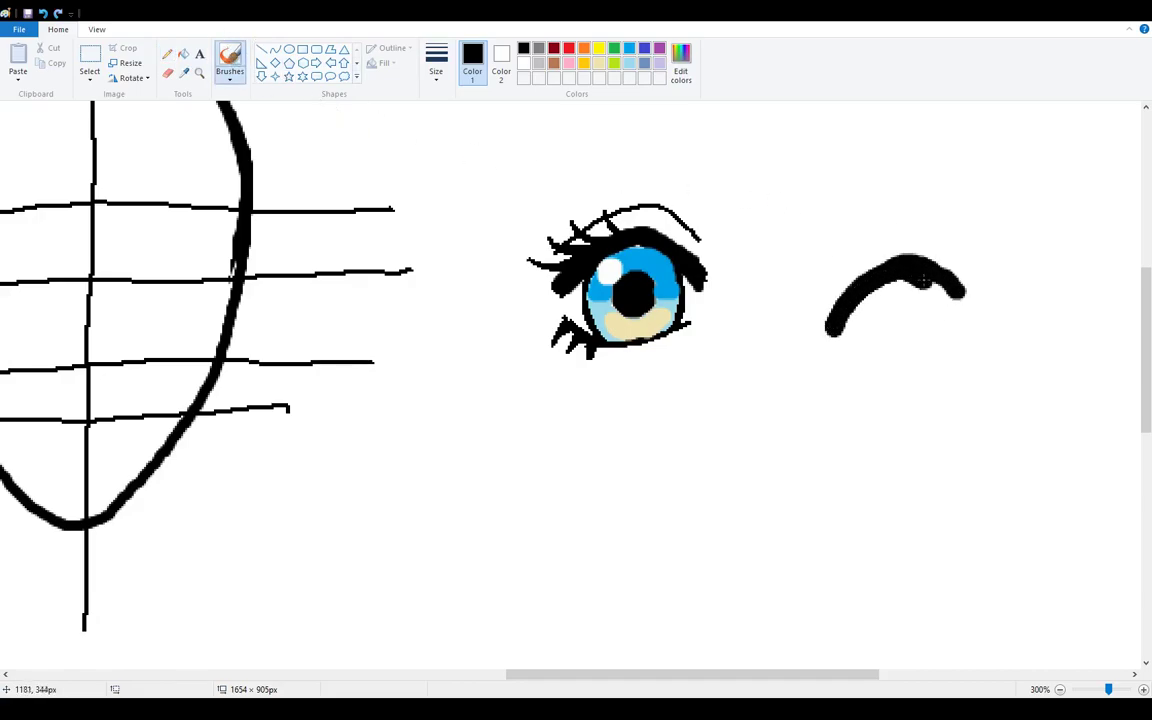
pyautogui.moveTo(918, 280); pyautogui.dragTo(962, 330)
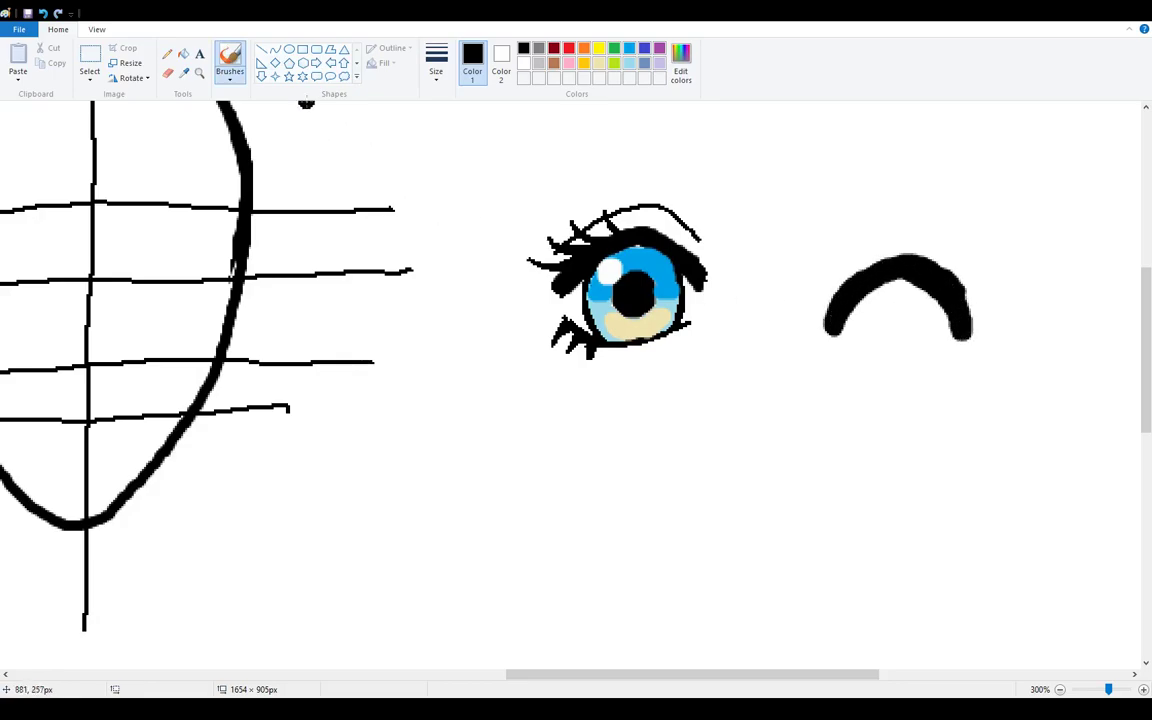
pyautogui.click(168, 55)
pyautogui.moveTo(981, 288)
pyautogui.mouseDown()
pyautogui.moveTo(953, 253)
pyautogui.moveTo(913, 237)
pyautogui.moveTo(870, 243)
pyautogui.moveTo(834, 264)
pyautogui.mouseUp()
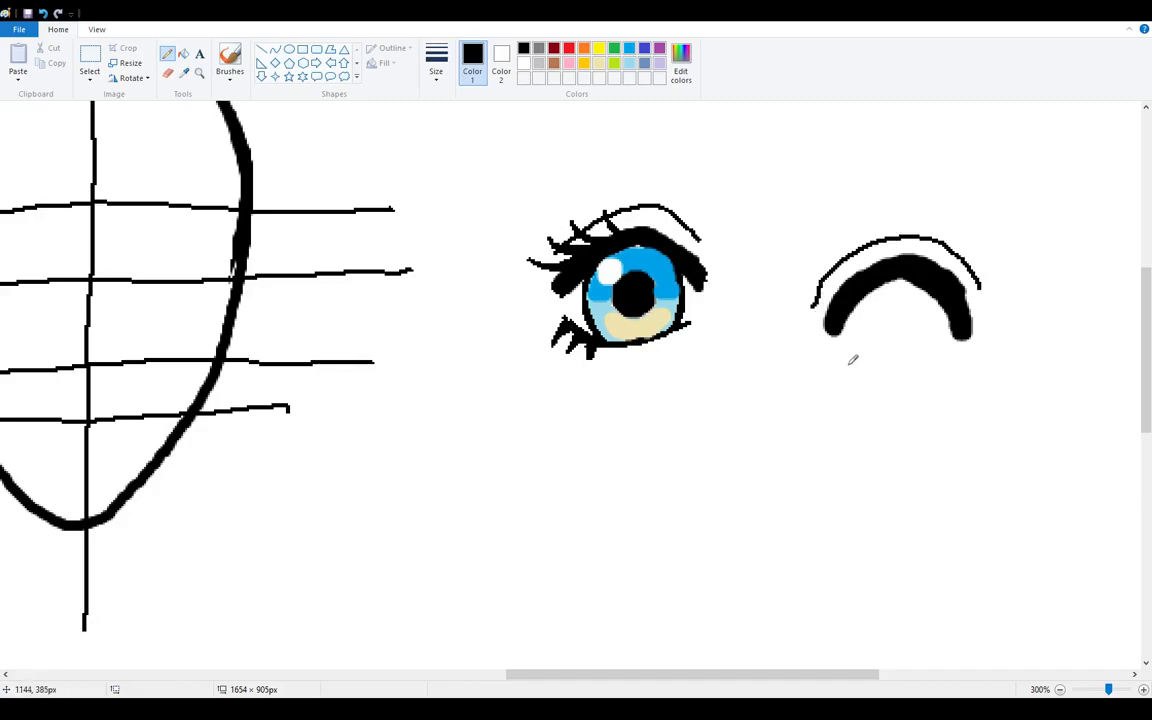
# Step: Draw a thickened curved lower lid under the second eye and erase the inner edge of its upper lid to thin it
pyautogui.moveTo(837, 358)
pyautogui.mouseDown()
pyautogui.moveTo(880, 393)
pyautogui.moveTo(926, 390)
pyautogui.moveTo(960, 360)
pyautogui.mouseUp()
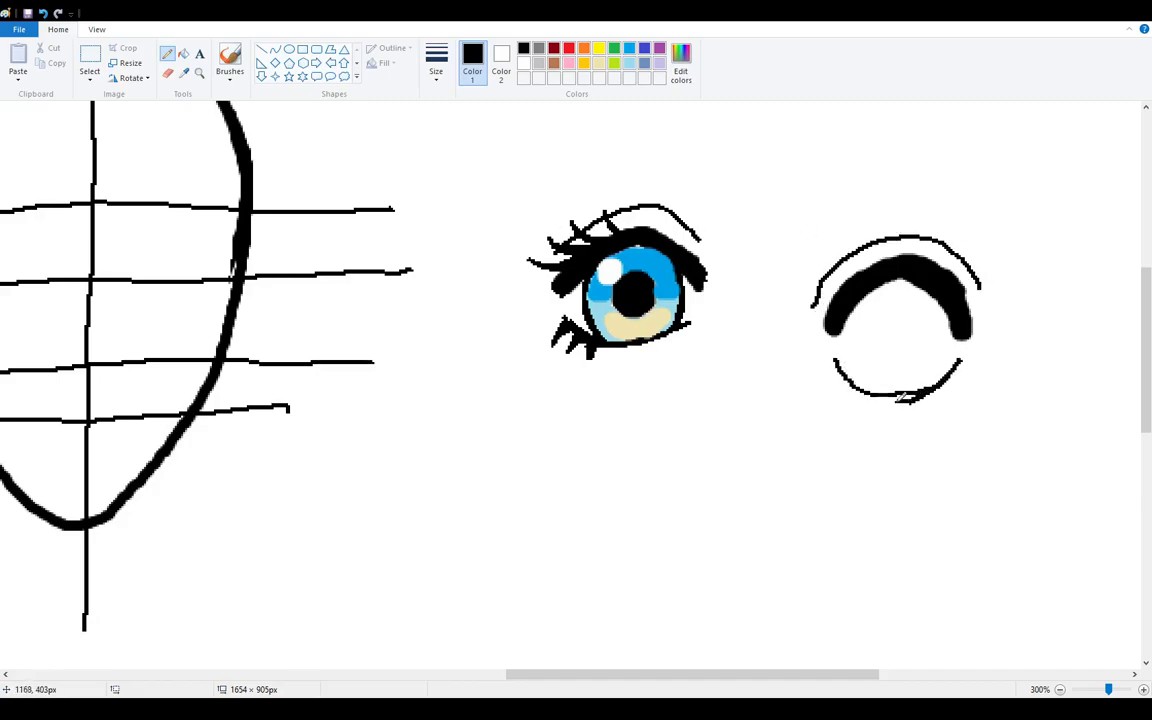
pyautogui.moveTo(845, 365)
pyautogui.mouseDown()
pyautogui.moveTo(909, 392)
pyautogui.moveTo(962, 362)
pyautogui.mouseUp()
pyautogui.click(167, 73)
pyautogui.moveTo(950, 347)
pyautogui.mouseDown()
pyautogui.moveTo(927, 296)
pyautogui.moveTo(890, 284)
pyautogui.moveTo(866, 298)
pyautogui.moveTo(855, 349)
pyautogui.mouseUp()
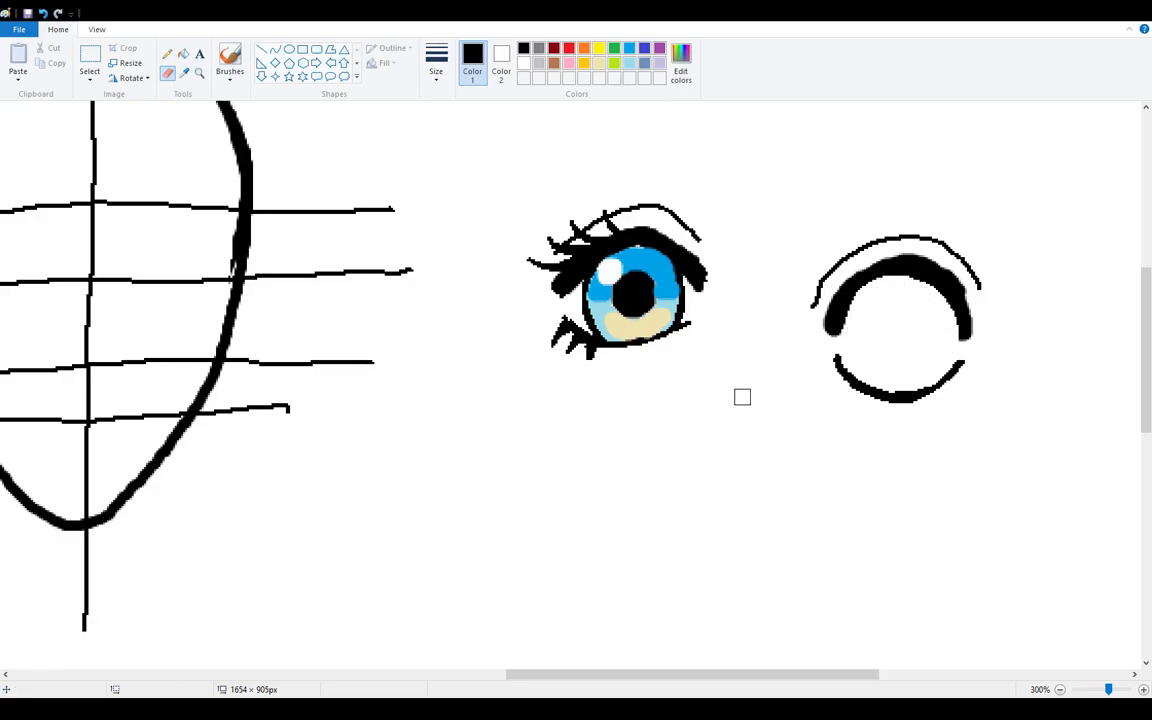
# Step: Draw the second eye's iris outline with a small round notch in its inner side and a narrow vertical pupil
pyautogui.click(167, 53)
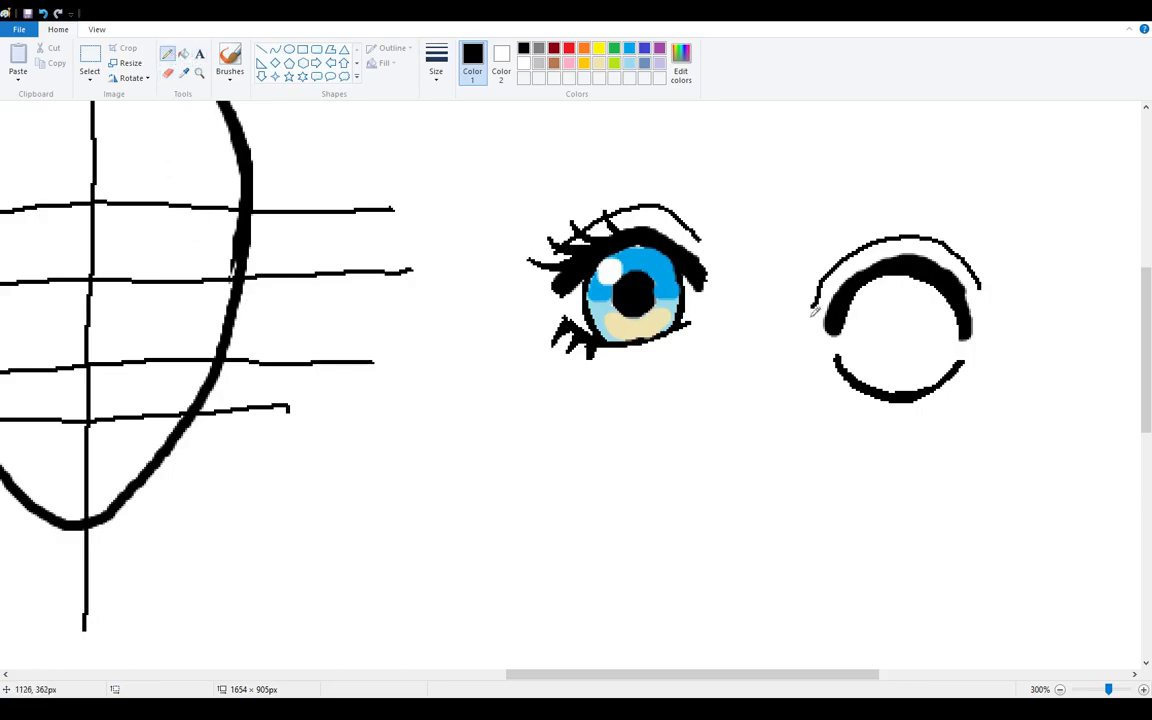
pyautogui.moveTo(908, 271)
pyautogui.mouseDown()
pyautogui.moveTo(882, 301)
pyautogui.moveTo(877, 326)
pyautogui.moveTo(893, 321)
pyautogui.moveTo(895, 344)
pyautogui.moveTo(900, 376)
pyautogui.mouseUp()
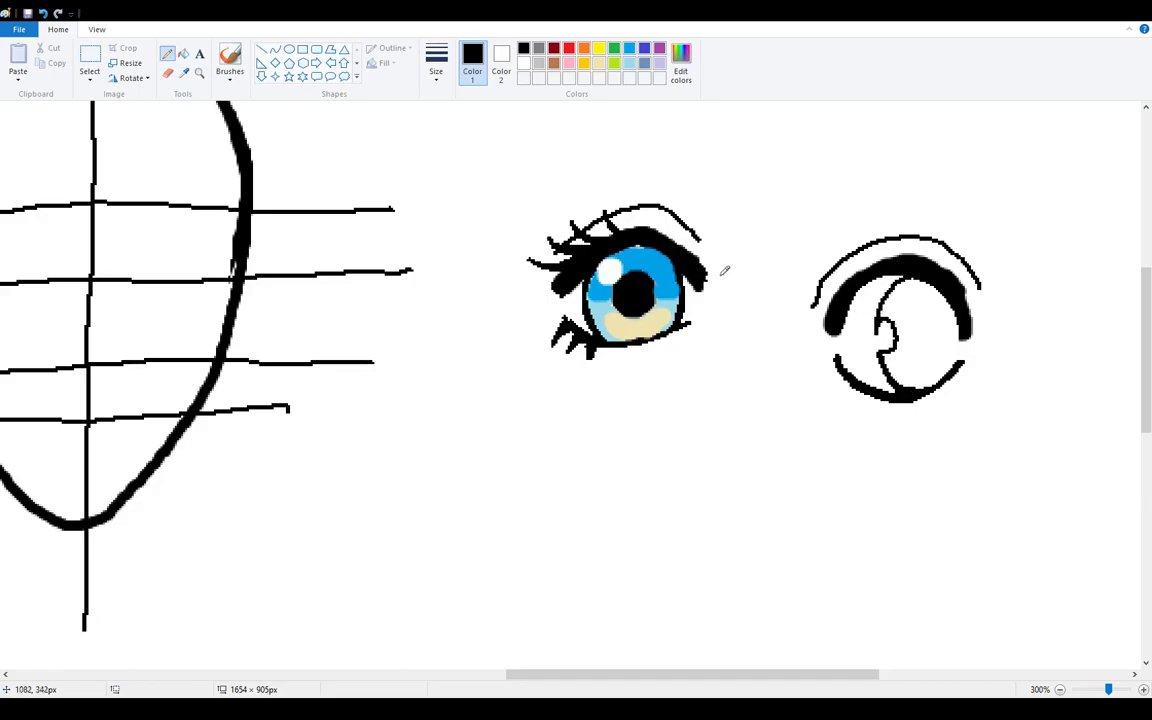
pyautogui.moveTo(886, 318); pyautogui.dragTo(898, 284)
pyautogui.moveTo(927, 310)
pyautogui.mouseDown()
pyautogui.moveTo(919, 338)
pyautogui.moveTo(929, 345)
pyautogui.moveTo(935, 300)
pyautogui.mouseUp()
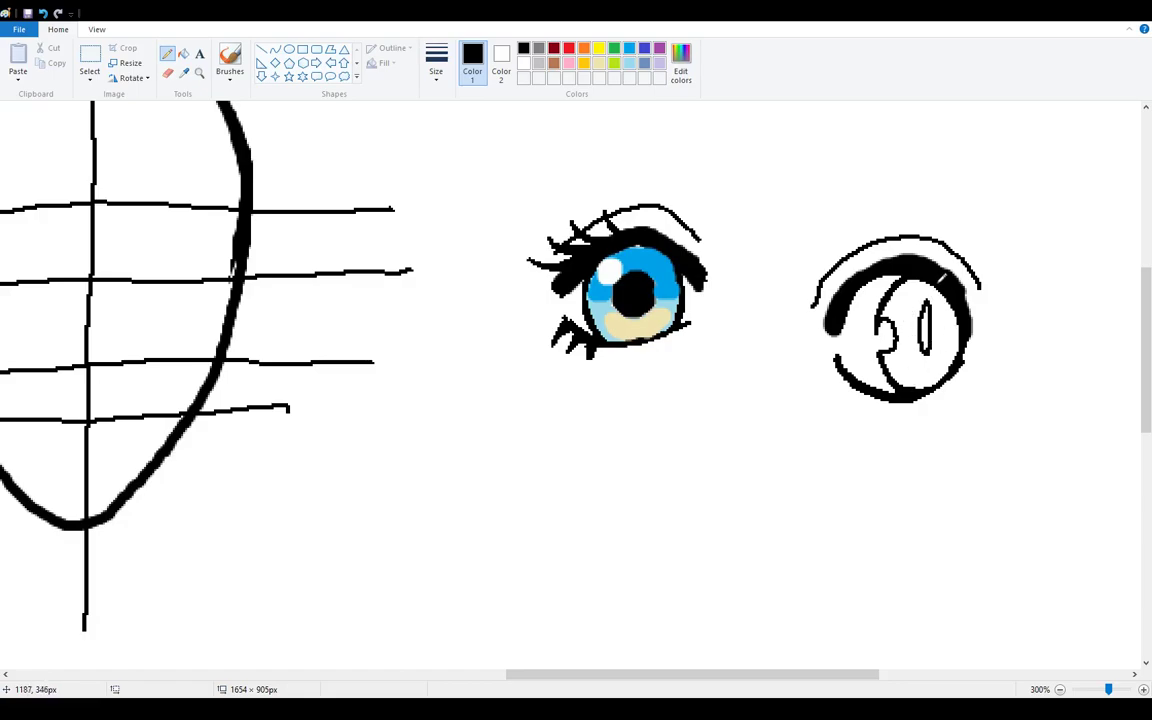
# Step: Fill the second eye's iris and narrow pupil with purple
pyautogui.click(183, 53)
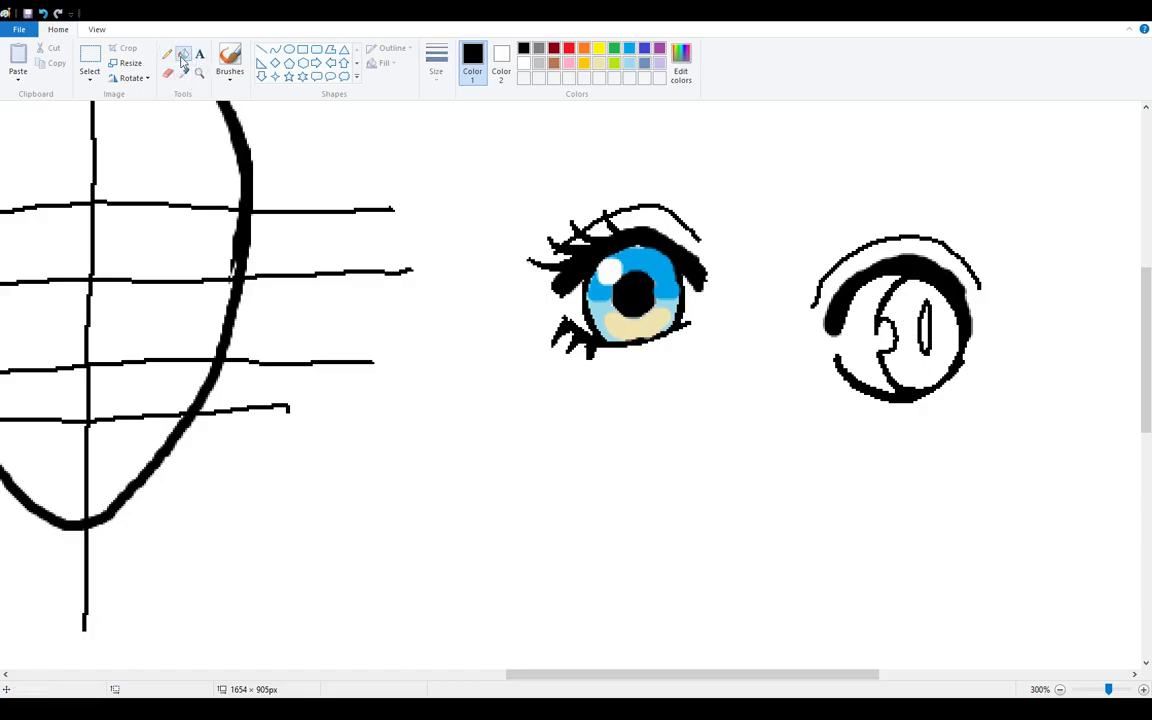
pyautogui.click(659, 47)
pyautogui.click(918, 328)
pyautogui.click(928, 322)
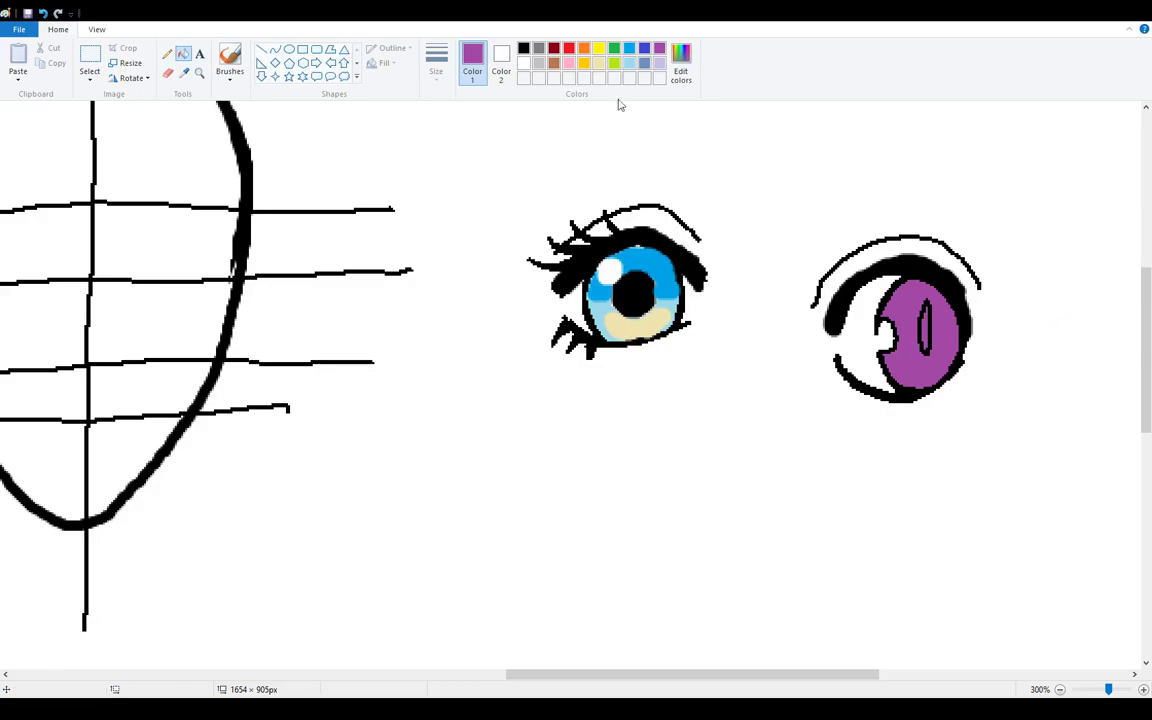
# Step: Paint a lavender patch along the bottom of the purple iris and a round light yellow highlight at its upper outer edge
pyautogui.click(229, 62)
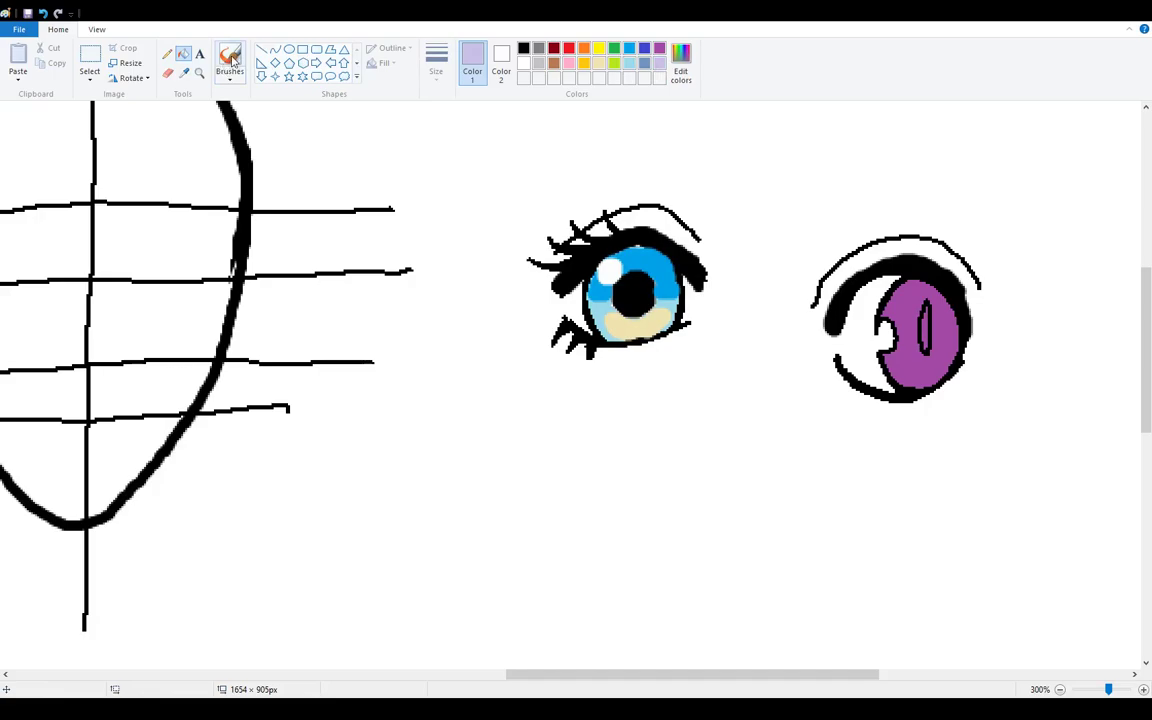
pyautogui.moveTo(908, 360)
pyautogui.mouseDown()
pyautogui.moveTo(925, 376)
pyautogui.moveTo(958, 342)
pyautogui.mouseUp()
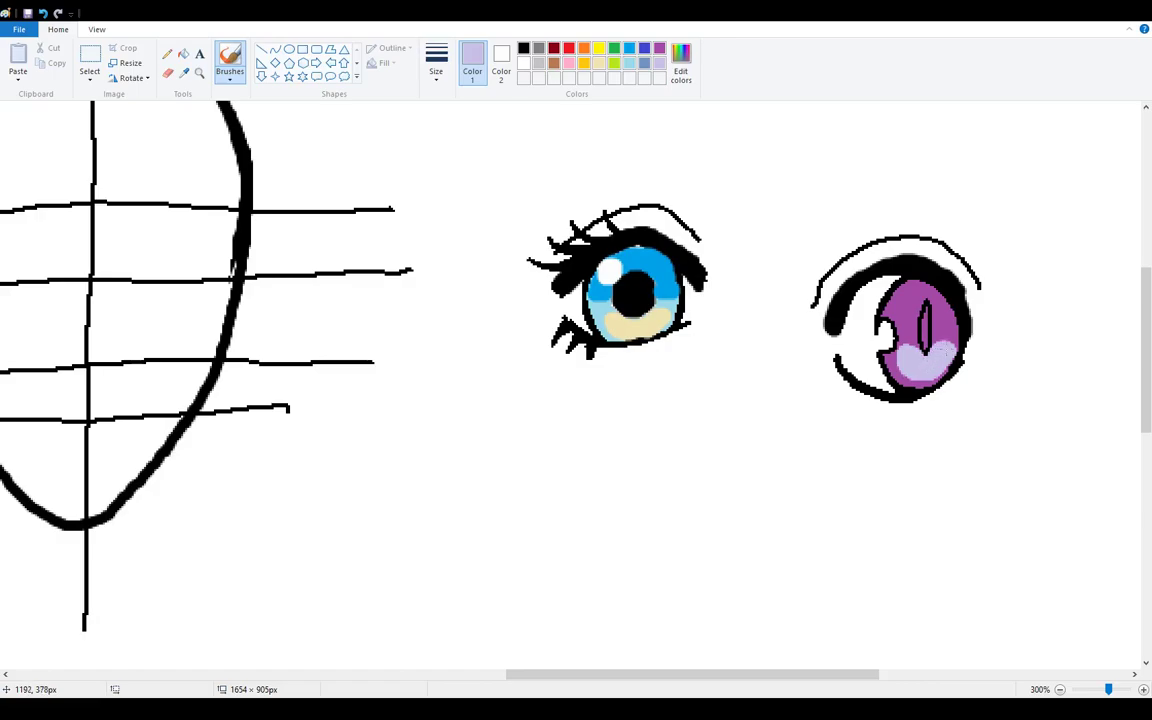
pyautogui.click(599, 63)
pyautogui.click(934, 298)
pyautogui.moveTo(939, 306); pyautogui.dragTo(933, 300)
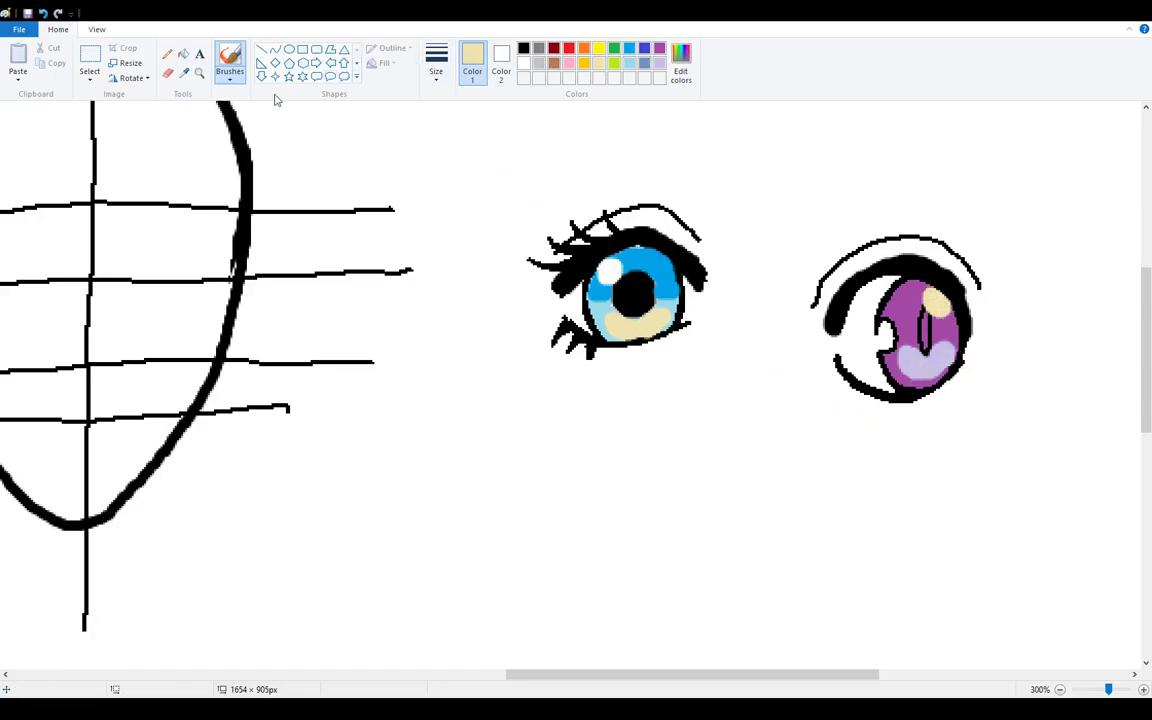
# Step: Draw the black outline of a narrow, pointed third eye below the blue eye, with a thickened upper lid and curved lower lid
pyautogui.click(167, 53)
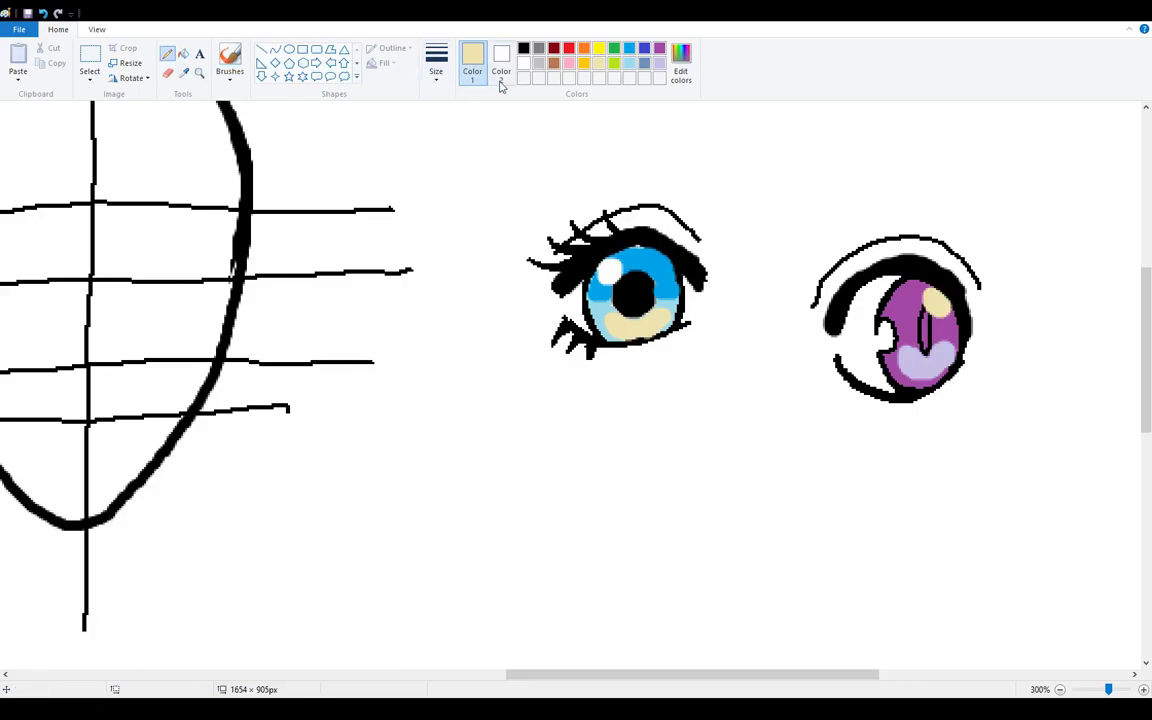
pyautogui.click(523, 48)
pyautogui.moveTo(624, 456)
pyautogui.mouseDown()
pyautogui.moveTo(722, 431)
pyautogui.moveTo(762, 434)
pyautogui.moveTo(736, 476)
pyautogui.mouseUp()
pyautogui.moveTo(616, 475)
pyautogui.mouseDown()
pyautogui.moveTo(654, 443)
pyautogui.moveTo(763, 431)
pyautogui.moveTo(706, 432)
pyautogui.mouseUp()
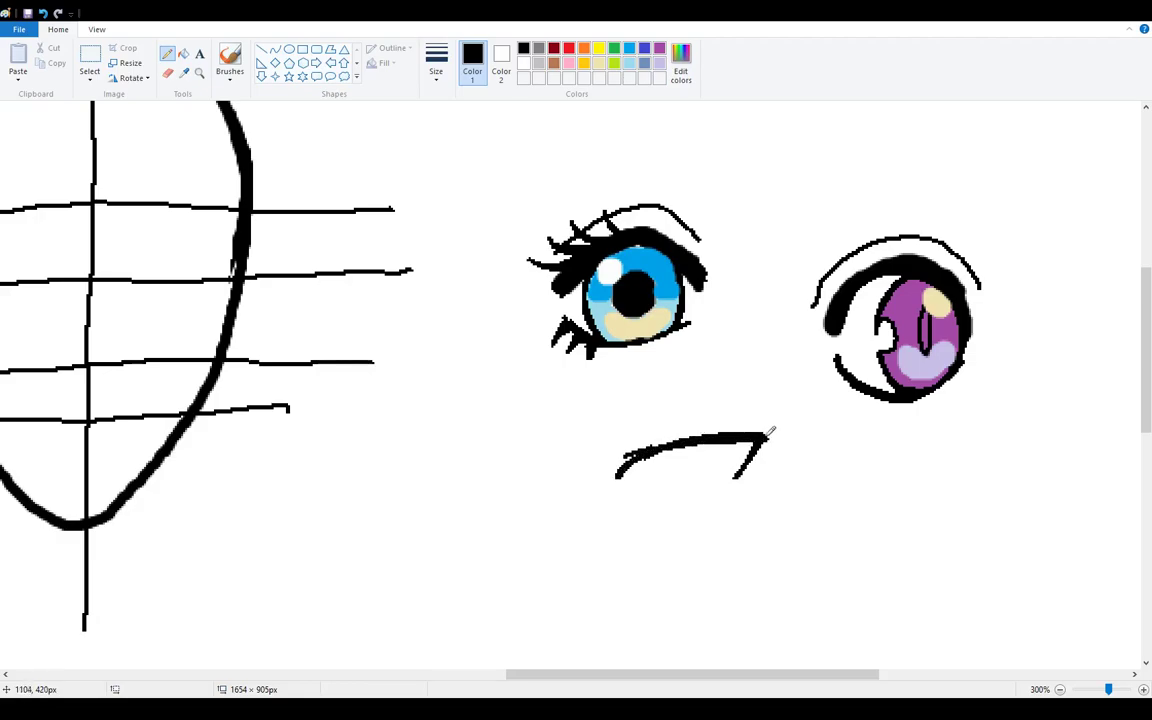
pyautogui.moveTo(762, 431)
pyautogui.mouseDown()
pyautogui.moveTo(775, 434)
pyautogui.moveTo(763, 440)
pyautogui.mouseUp()
pyautogui.moveTo(724, 483)
pyautogui.mouseDown()
pyautogui.moveTo(700, 494)
pyautogui.moveTo(622, 487)
pyautogui.mouseUp()
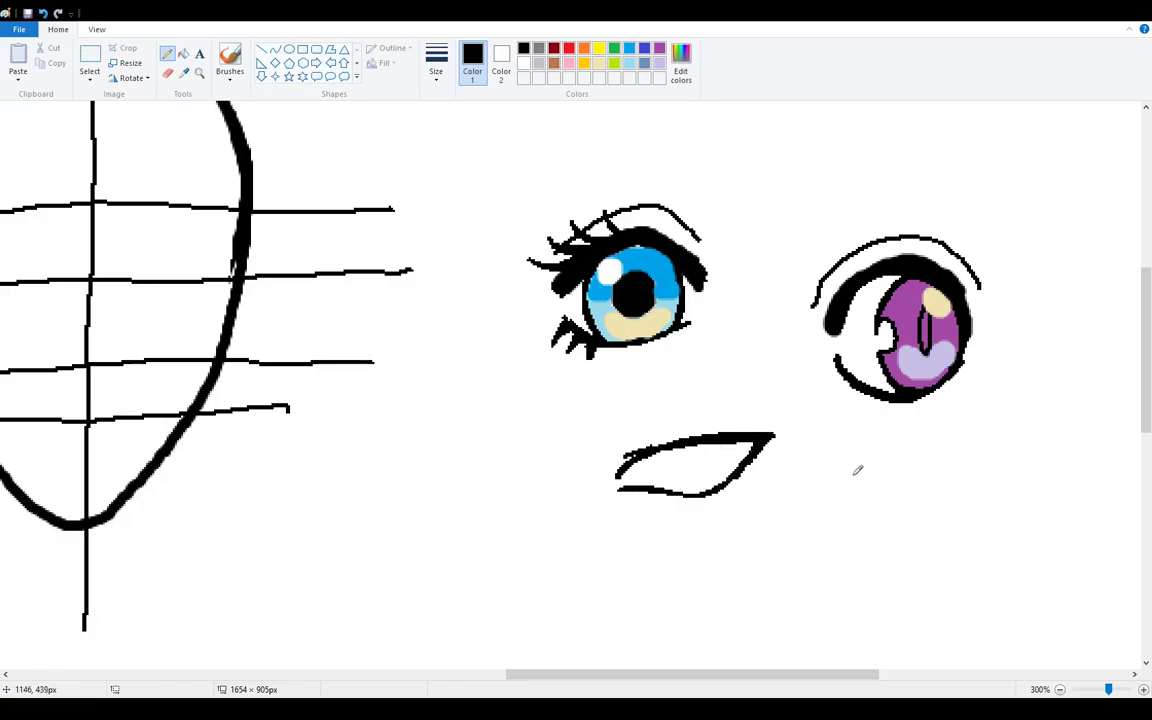
# Step: Draw a flat upper lid line for a fourth eye below the purple one and erase the arched line sketched above it
pyautogui.moveTo(777, 546)
pyautogui.mouseDown()
pyautogui.moveTo(815, 502)
pyautogui.moveTo(898, 504)
pyautogui.mouseUp()
pyautogui.moveTo(808, 509)
pyautogui.mouseDown()
pyautogui.moveTo(836, 491)
pyautogui.moveTo(897, 499)
pyautogui.mouseUp()
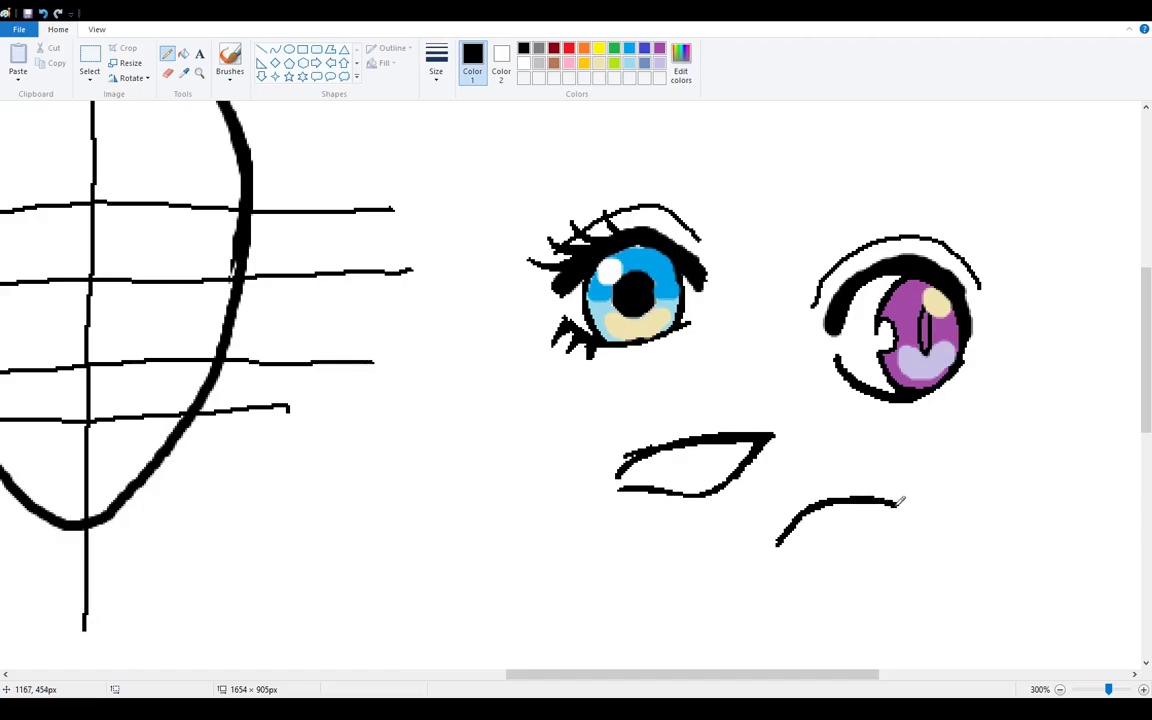
pyautogui.moveTo(770, 519); pyautogui.dragTo(940, 524)
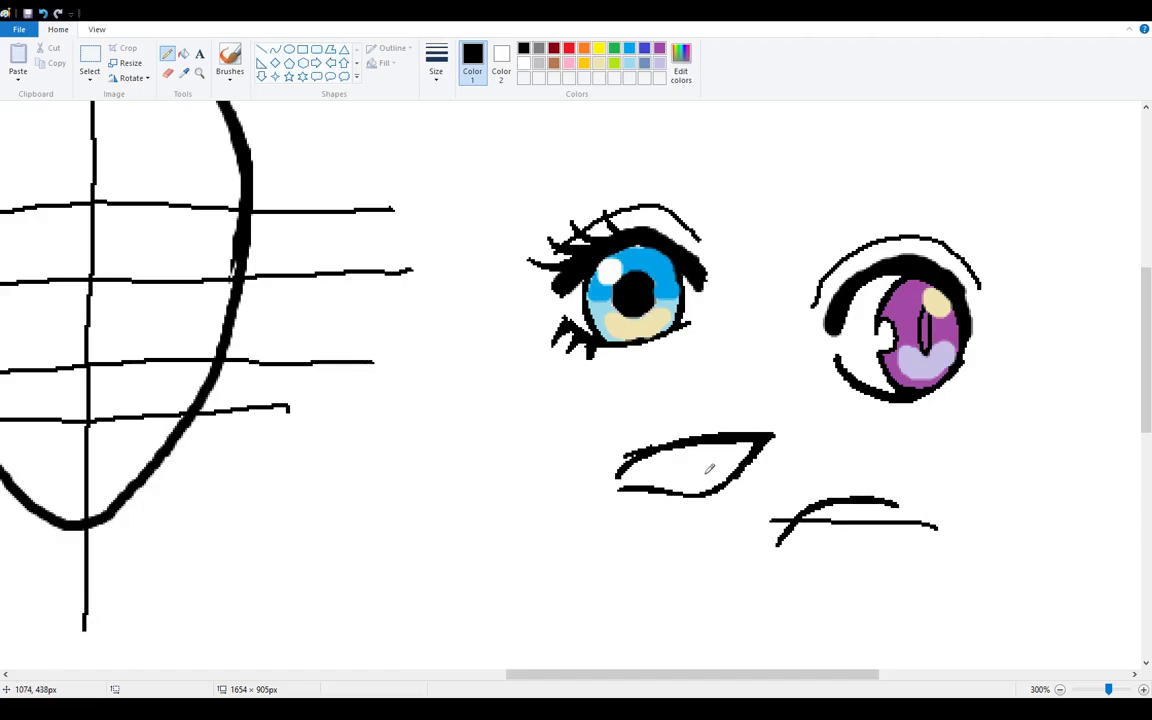
pyautogui.click(167, 72)
pyautogui.moveTo(878, 502); pyautogui.dragTo(784, 509)
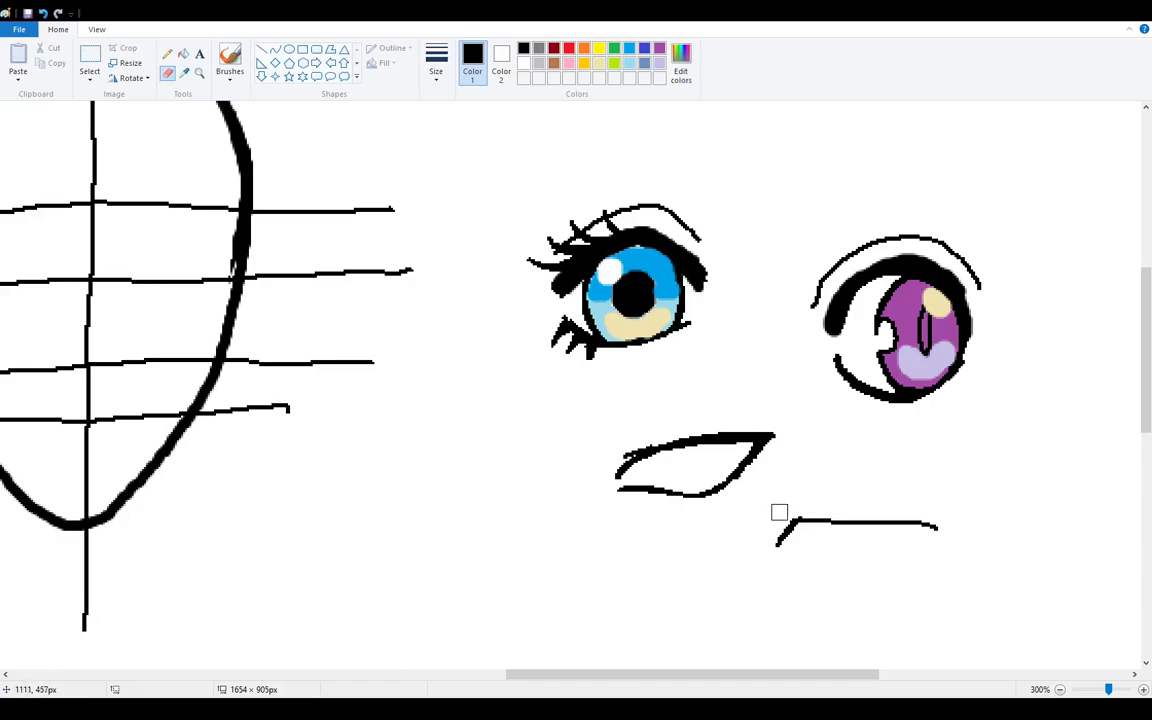
# Step: Add short lashes at both ends of the fourth eye's flat lid and draw a straight lower lid line beneath it
pyautogui.click(167, 56)
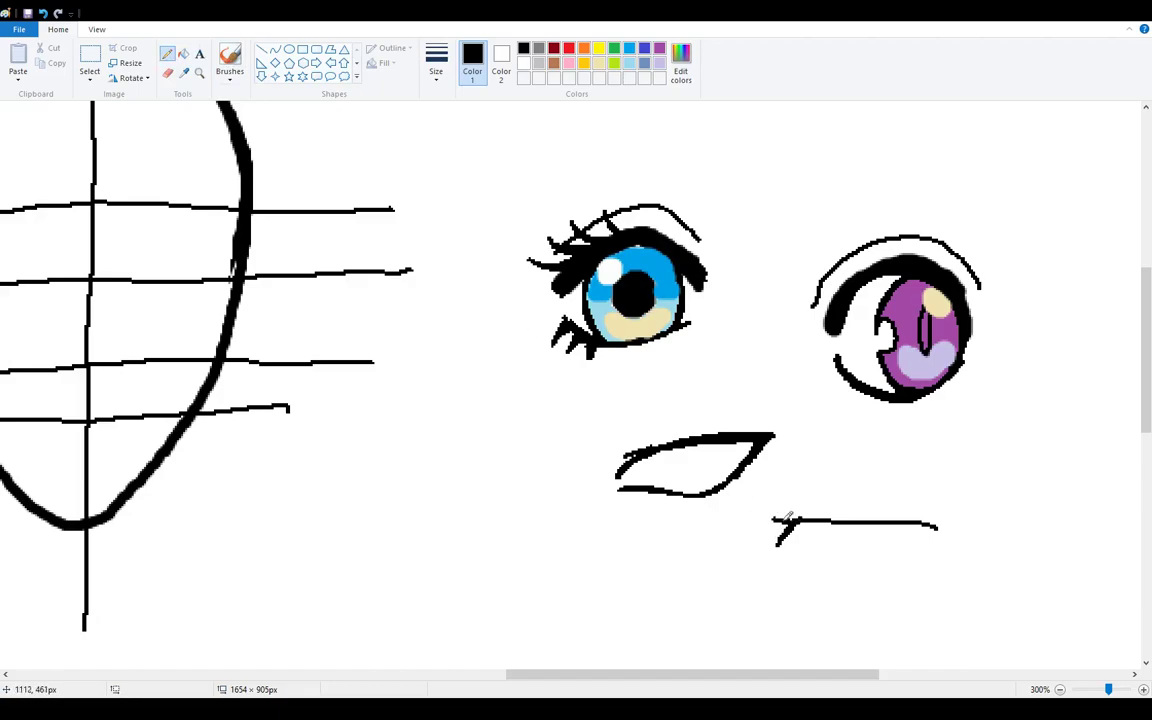
pyautogui.moveTo(768, 515)
pyautogui.mouseDown()
pyautogui.moveTo(954, 510)
pyautogui.moveTo(955, 537)
pyautogui.mouseUp()
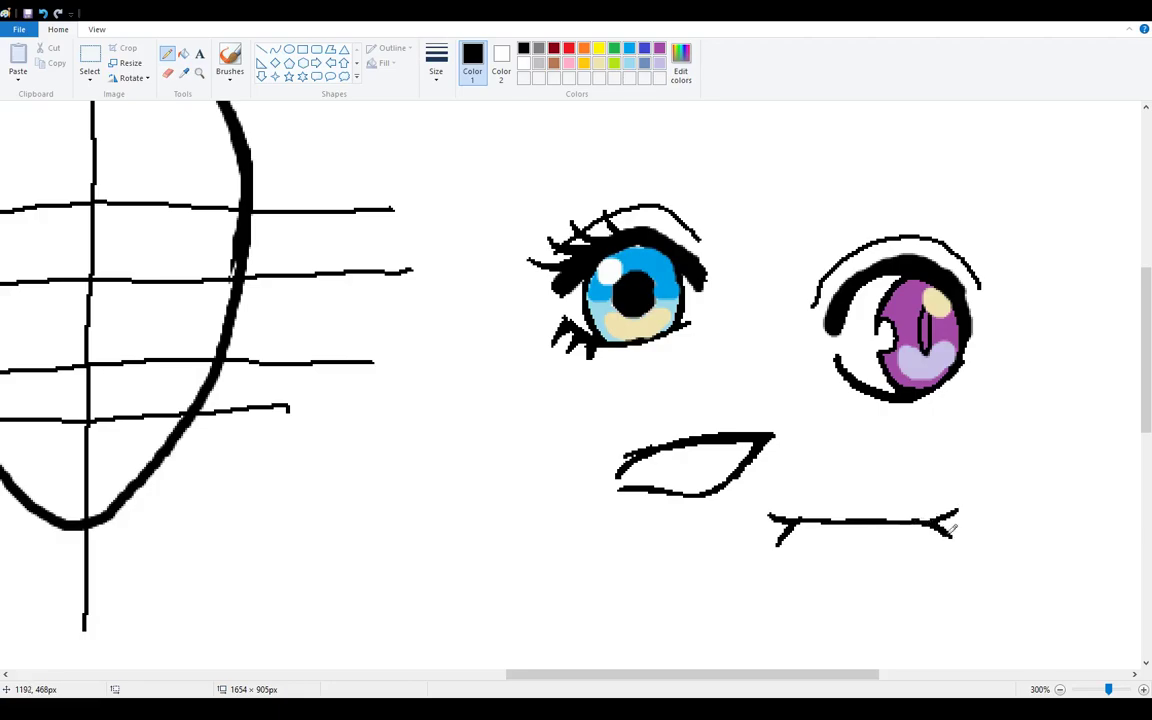
pyautogui.moveTo(781, 555); pyautogui.dragTo(946, 545)
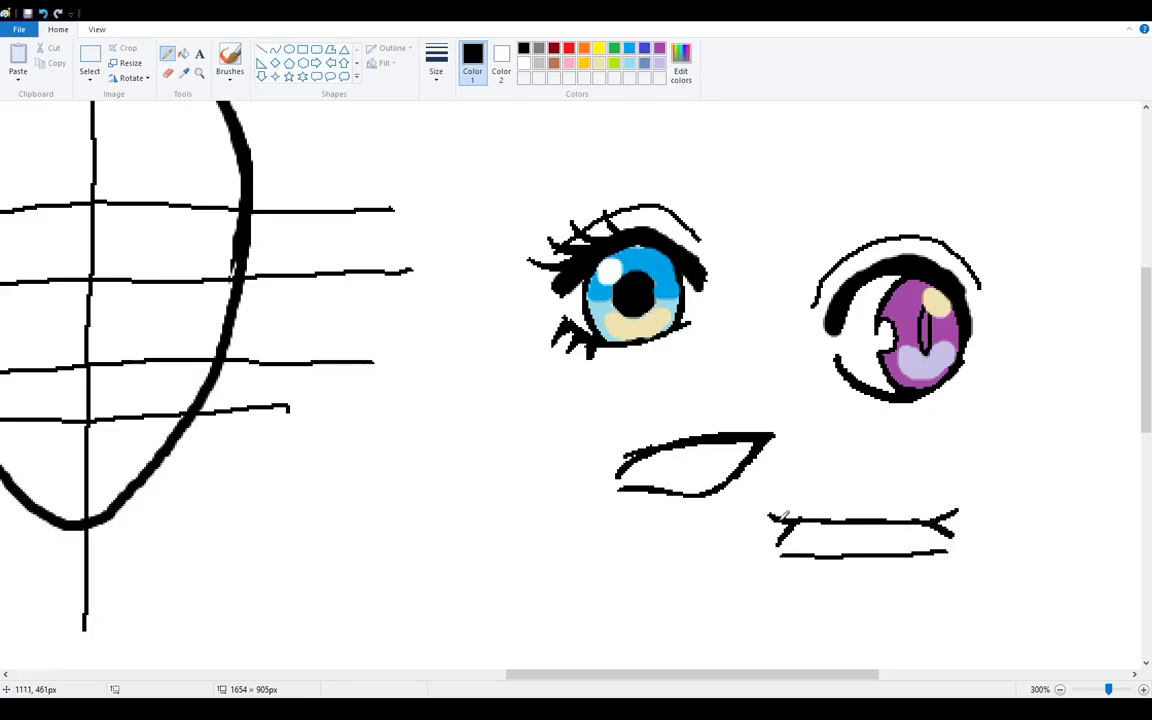
pyautogui.moveTo(946, 521); pyautogui.dragTo(963, 510)
# Step: Draw the curved iris sides and round pupil outlines inside both the flat fourth eye and the pointed third eye
pyautogui.moveTo(820, 521); pyautogui.dragTo(822, 555)
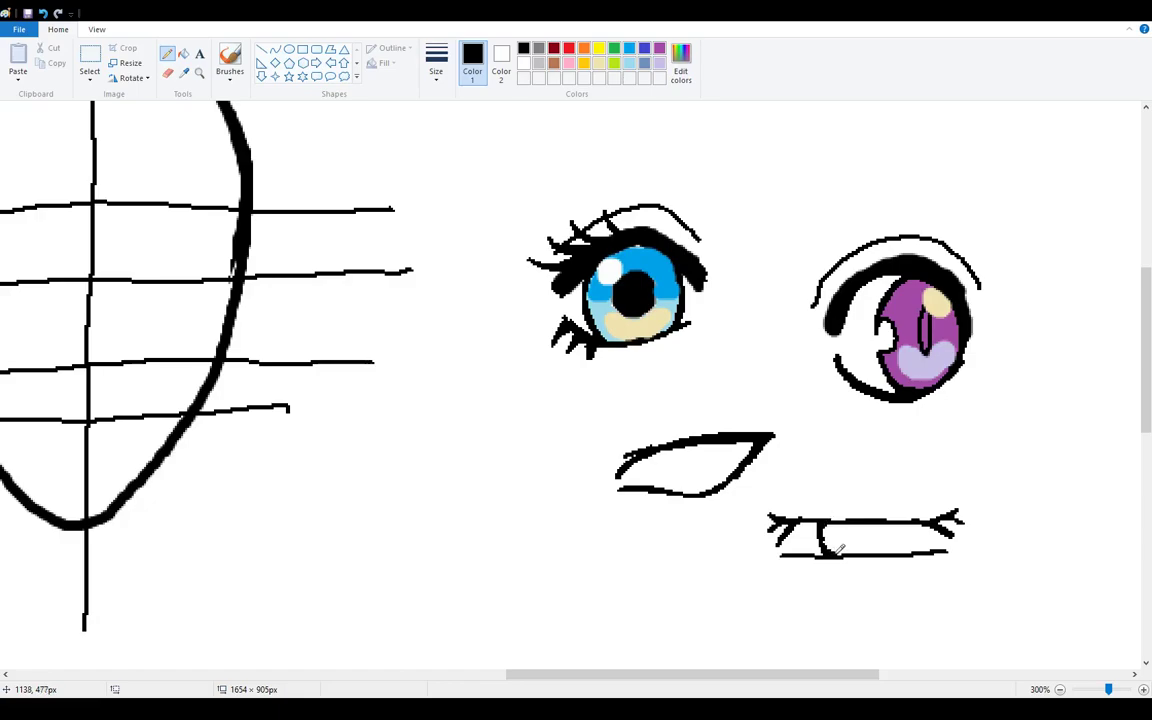
pyautogui.moveTo(916, 521); pyautogui.dragTo(908, 553)
pyautogui.moveTo(822, 552); pyautogui.dragTo(829, 527)
pyautogui.moveTo(693, 442)
pyautogui.mouseDown()
pyautogui.moveTo(688, 491)
pyautogui.moveTo(699, 461)
pyautogui.moveTo(691, 477)
pyautogui.moveTo(641, 482)
pyautogui.moveTo(662, 449)
pyautogui.mouseUp()
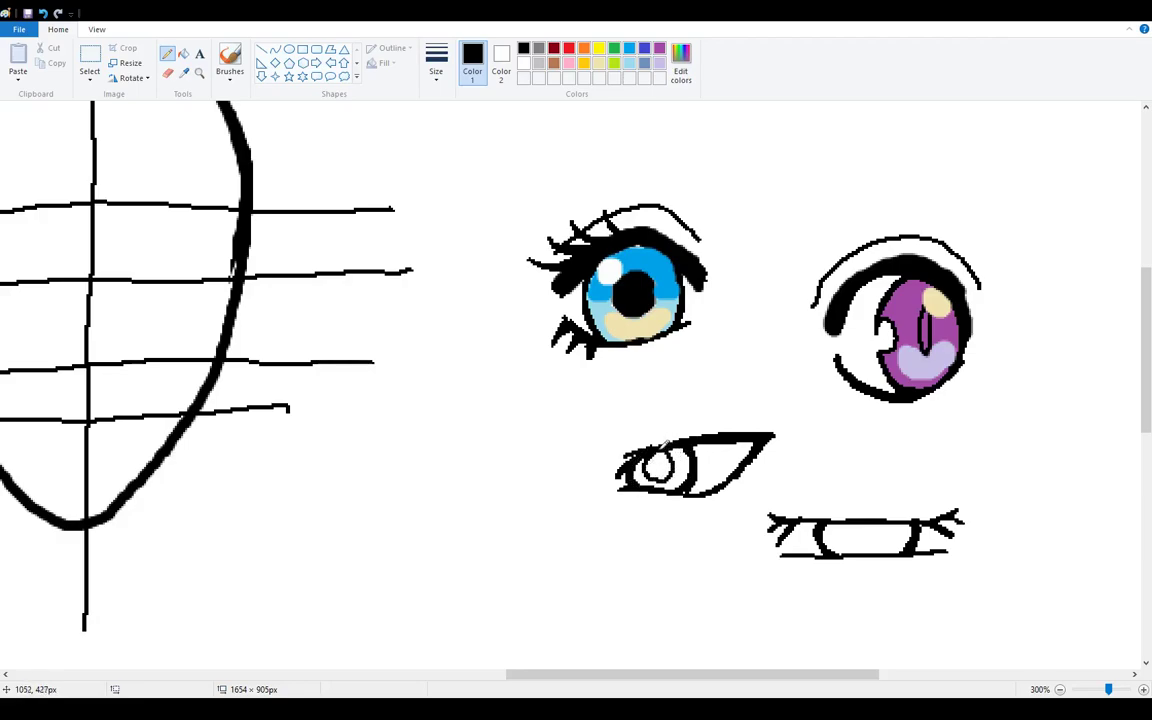
pyautogui.moveTo(855, 525)
pyautogui.mouseDown()
pyautogui.moveTo(855, 537)
pyautogui.moveTo(884, 522)
pyautogui.mouseUp()
# Step: Fill the fourth eye's iris and pupil with dark red
pyautogui.click(189, 55)
pyautogui.click(553, 48)
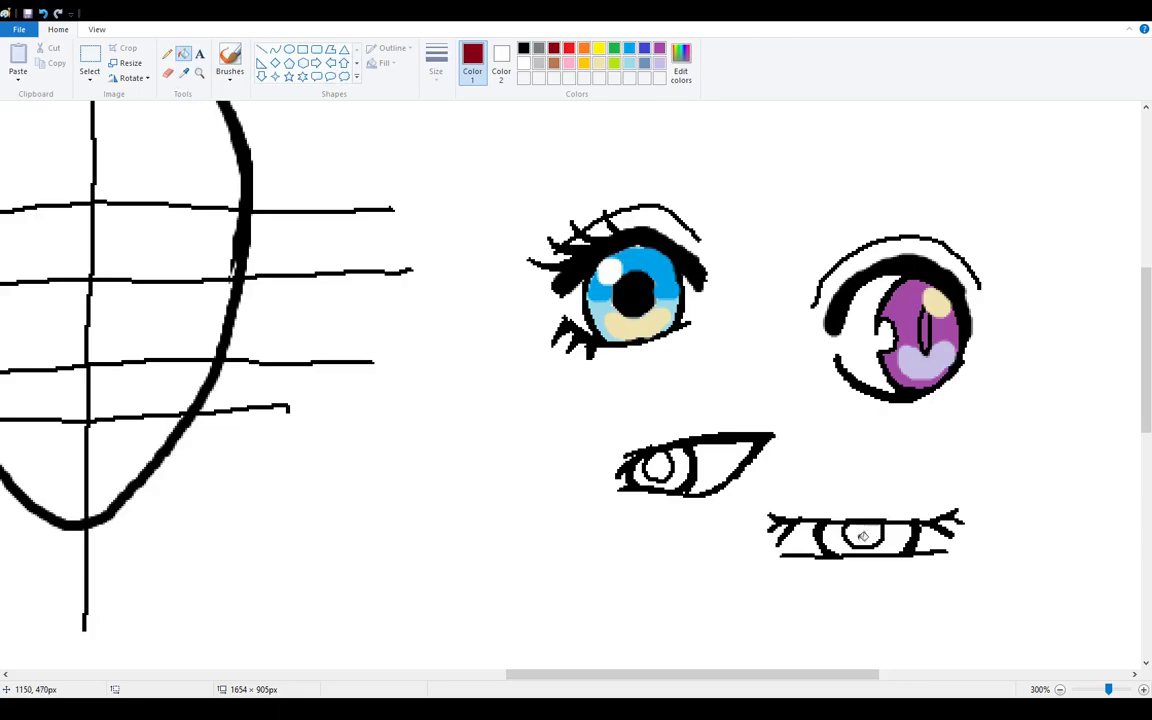
pyautogui.click(851, 537)
pyautogui.click(851, 537)
# Step: Paint brown shading along the bottom of the dark red iris, curving up one side of the pupil
pyautogui.click(553, 63)
pyautogui.click(228, 60)
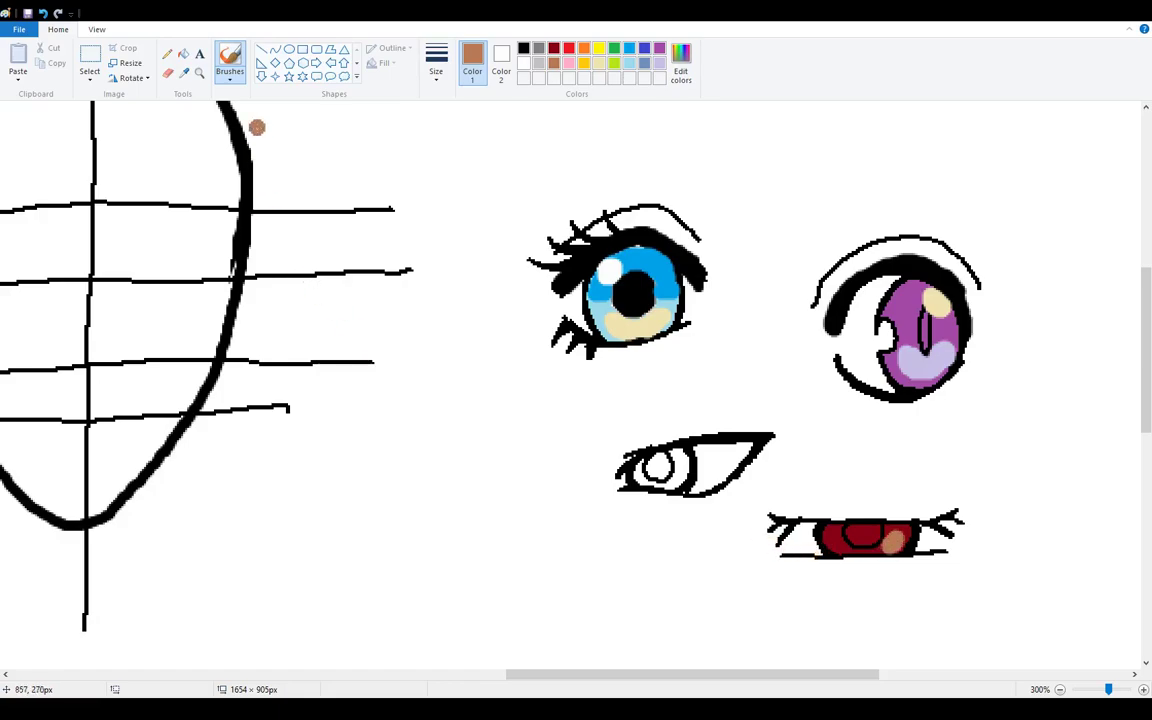
pyautogui.click(168, 54)
pyautogui.moveTo(886, 540); pyautogui.dragTo(857, 546)
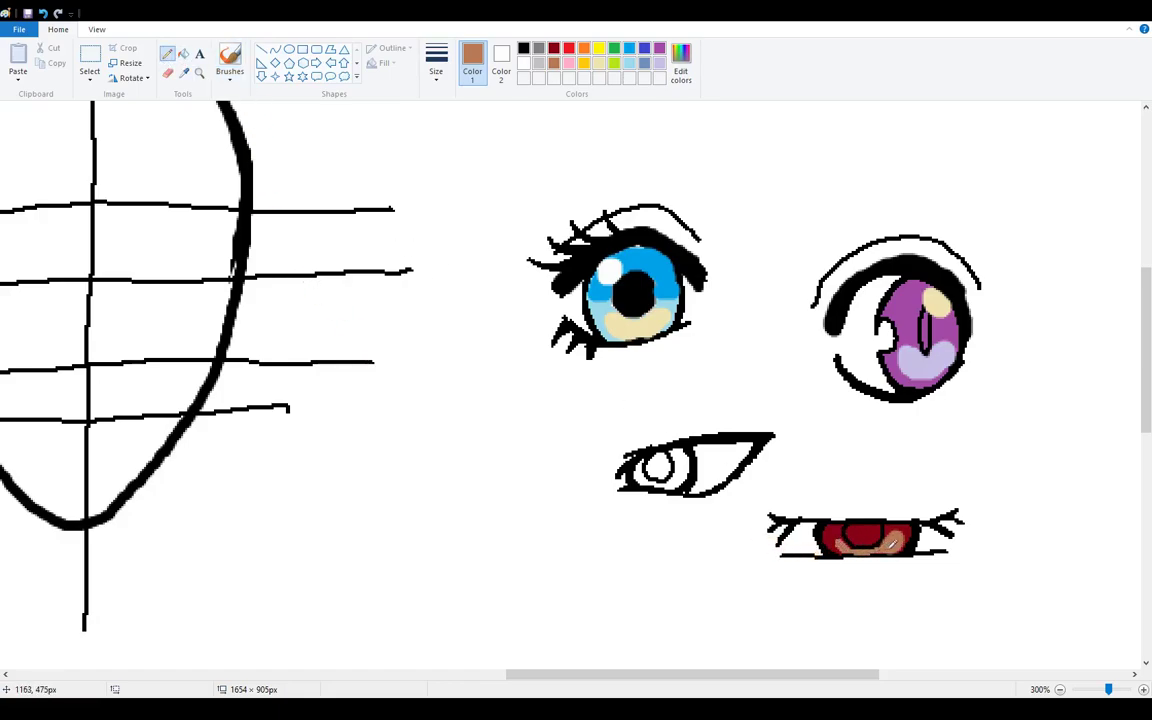
# Step: Add small white highlights at the inner edge of the dark red iris and beside its pupil
pyautogui.click(523, 63)
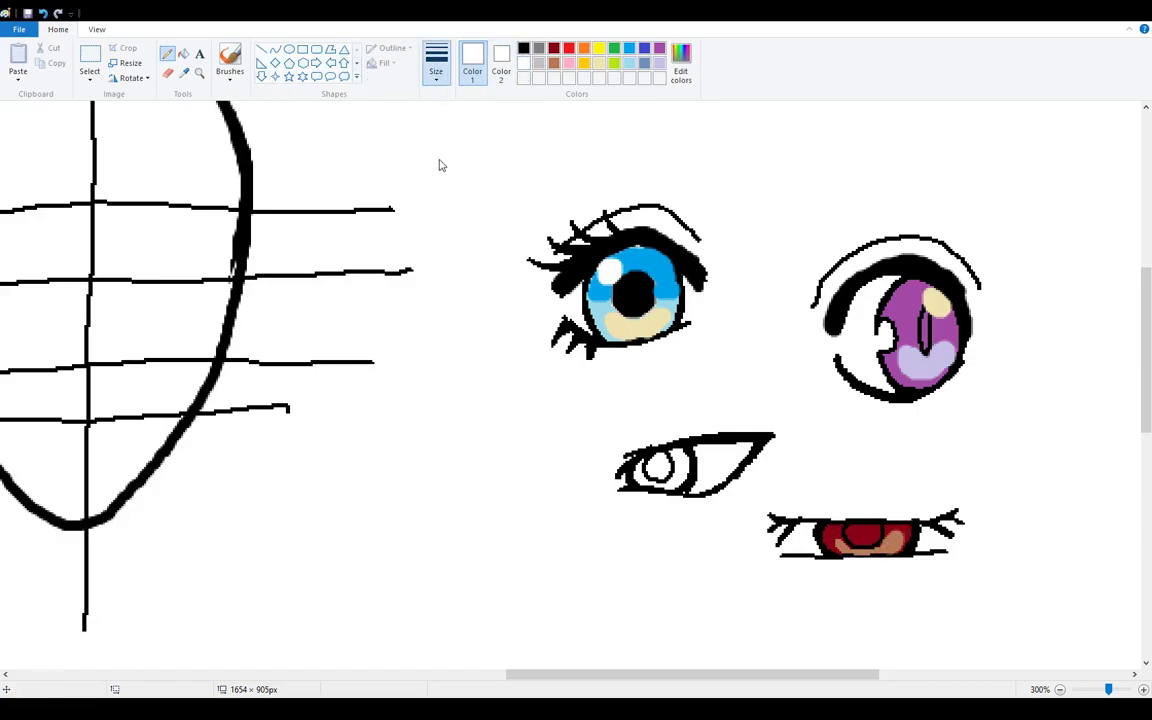
pyautogui.moveTo(808, 528); pyautogui.dragTo(833, 526)
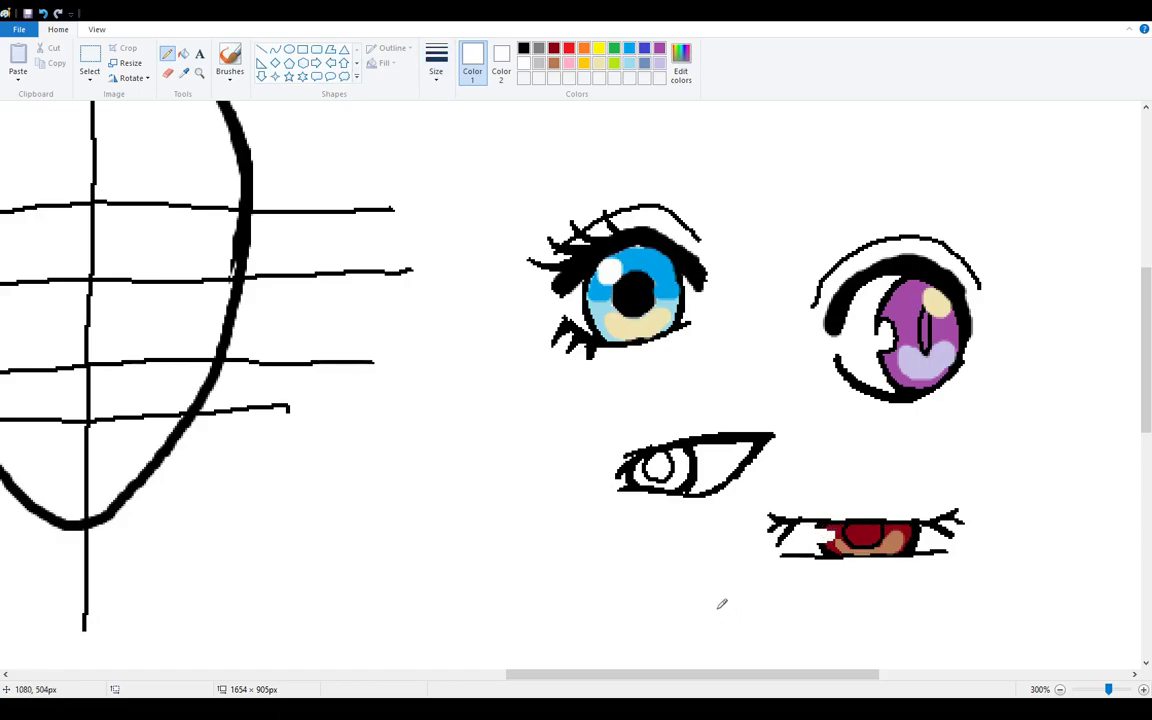
pyautogui.moveTo(885, 527); pyautogui.dragTo(905, 527)
# Step: Fill the pointed third eye's iris and pupil with green
pyautogui.click(183, 53)
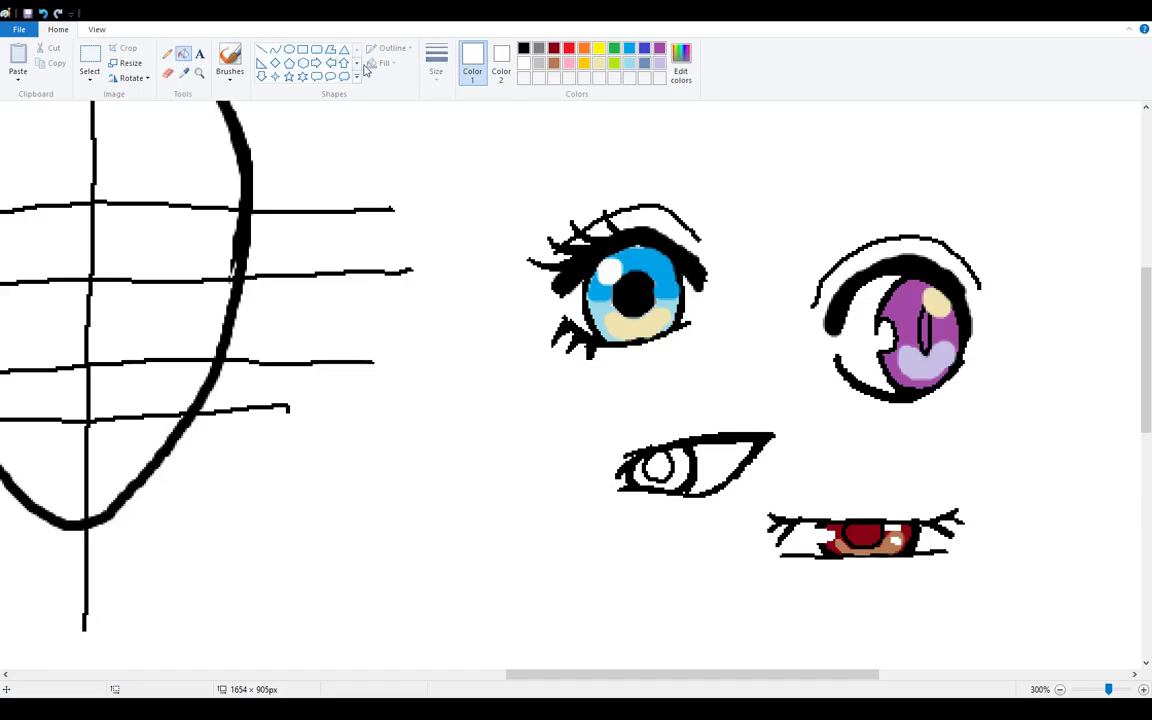
pyautogui.click(584, 48)
pyautogui.click(614, 63)
pyautogui.click(614, 48)
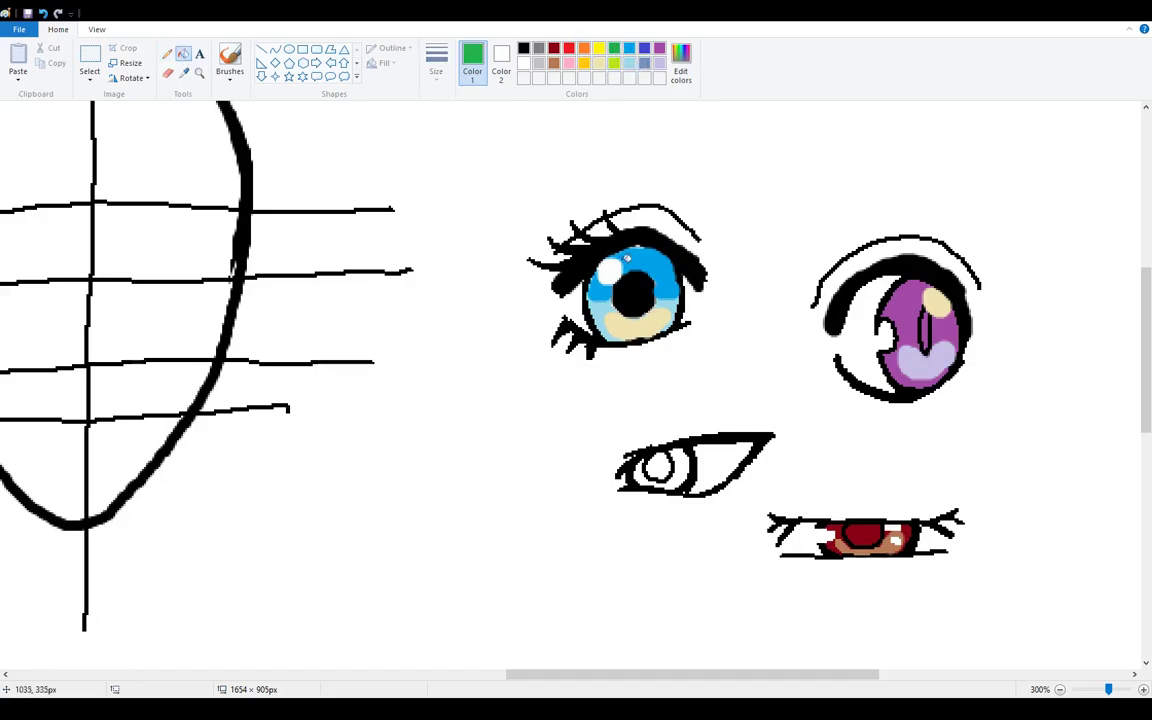
pyautogui.click(667, 464)
# Step: Shade the lower part of the third eye's green iris with lime and add bright yellow accents over it
pyautogui.click(614, 63)
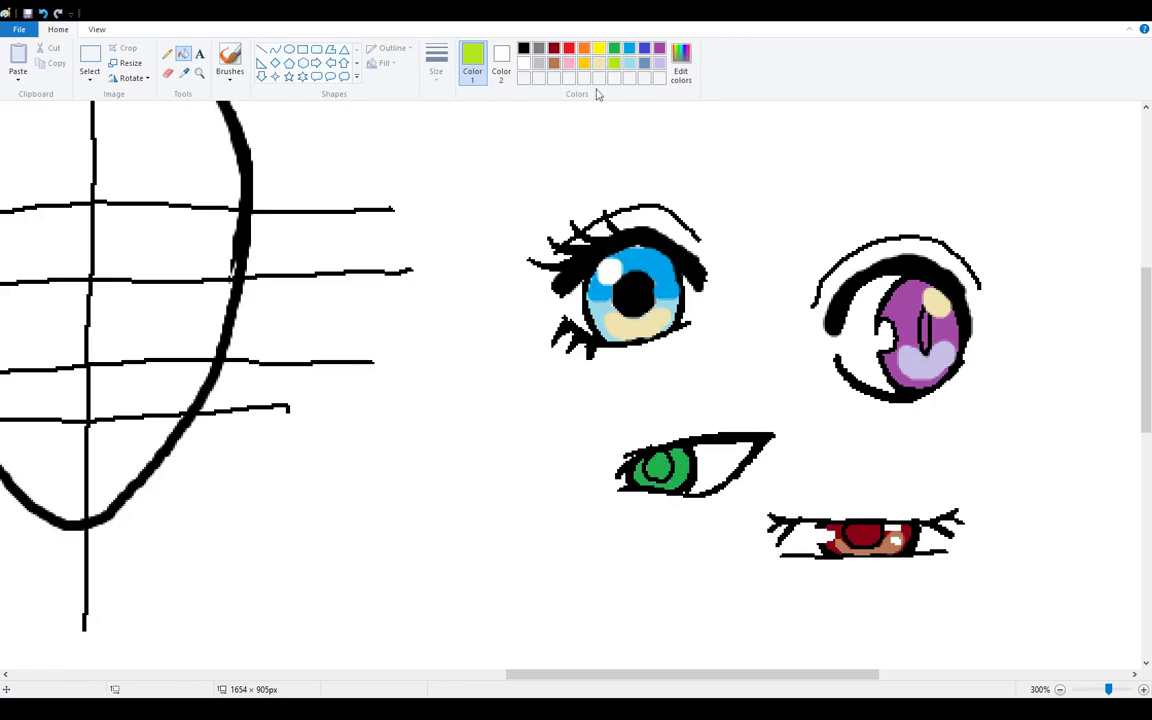
pyautogui.click(230, 58)
pyautogui.moveTo(676, 466); pyautogui.dragTo(686, 480)
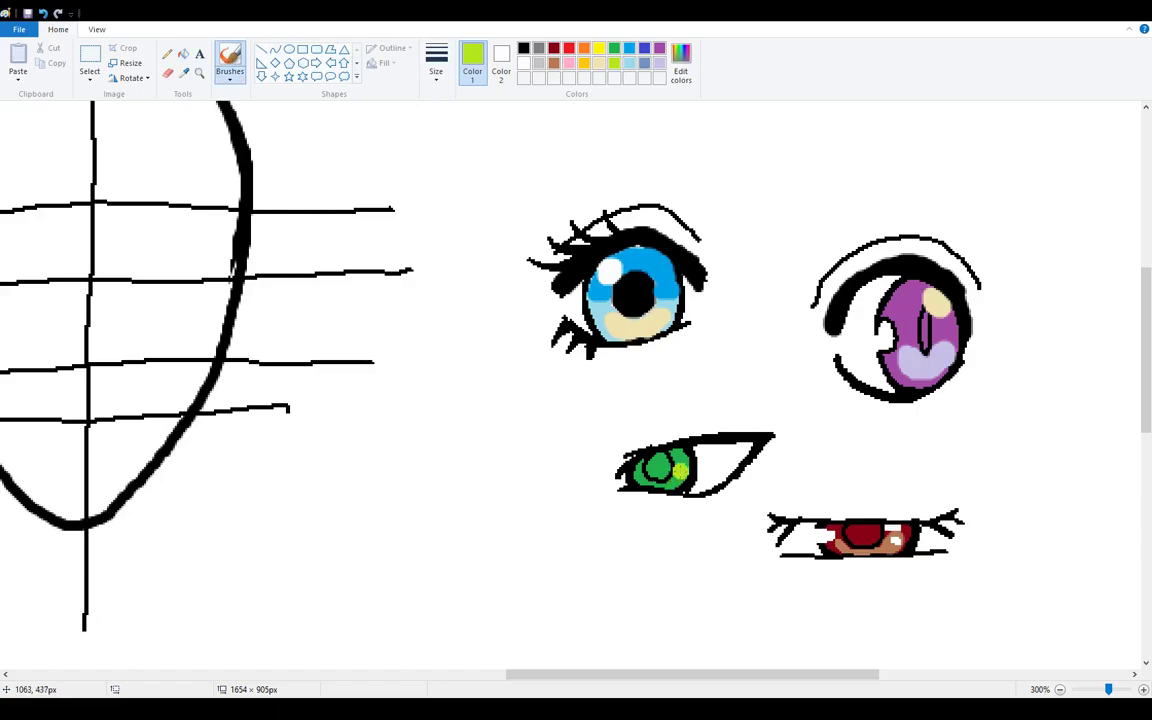
pyautogui.click(166, 54)
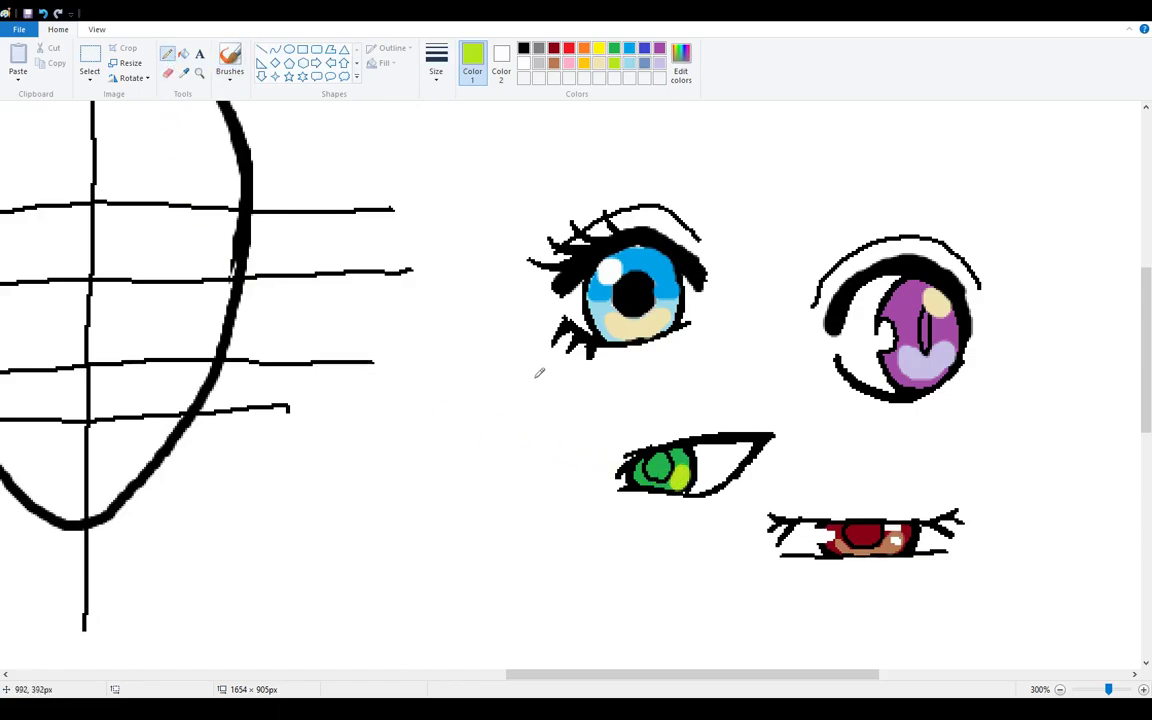
pyautogui.moveTo(664, 481); pyautogui.dragTo(676, 482)
pyautogui.click(599, 62)
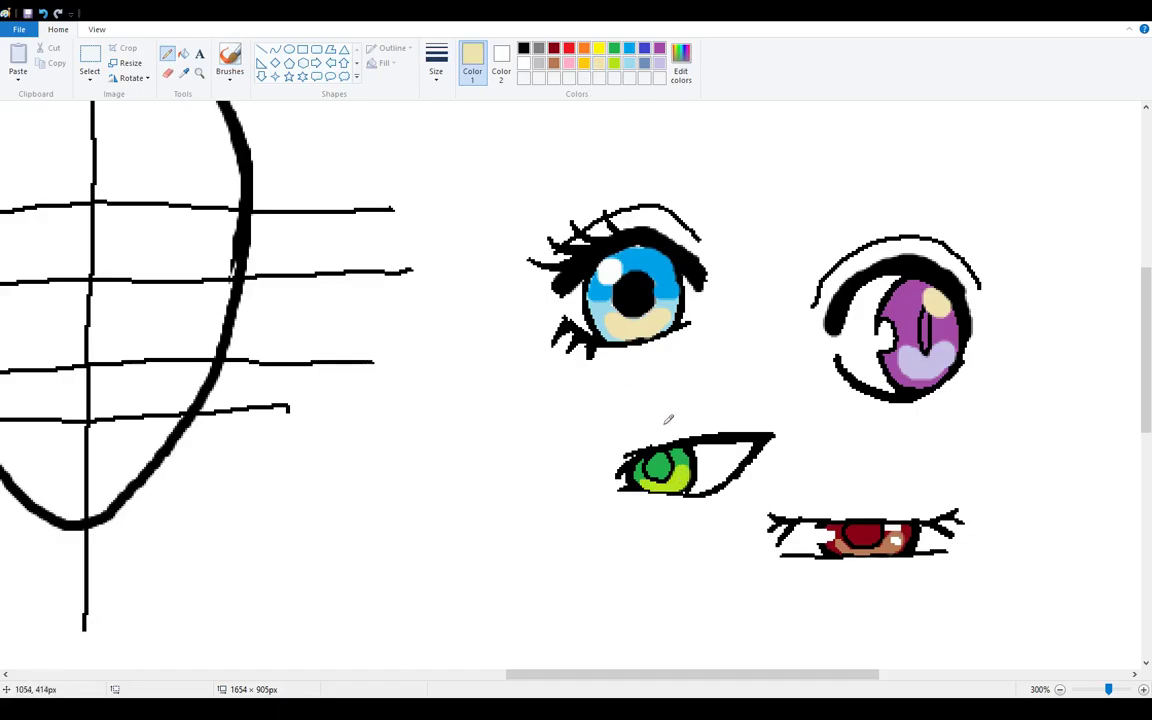
pyautogui.click(599, 48)
# Step: Add a white highlight beside the green eye's pupil and draw a thin black crease above its upper lid
pyautogui.click(523, 62)
pyautogui.click(671, 455)
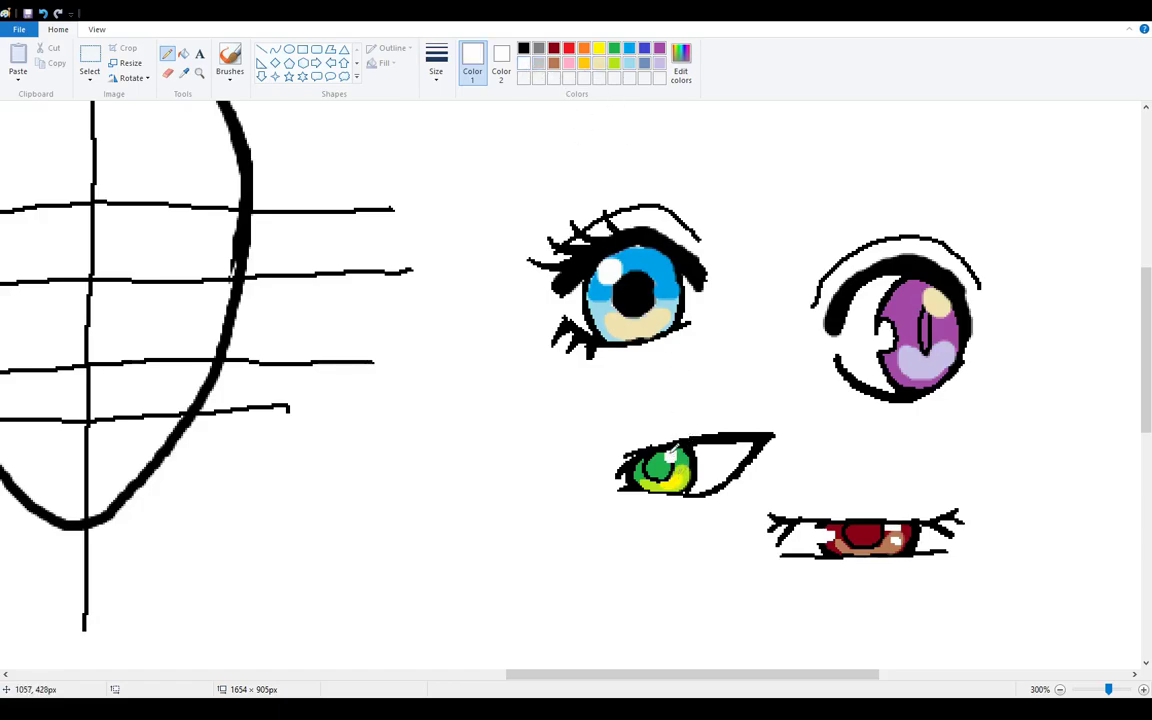
pyautogui.click(523, 48)
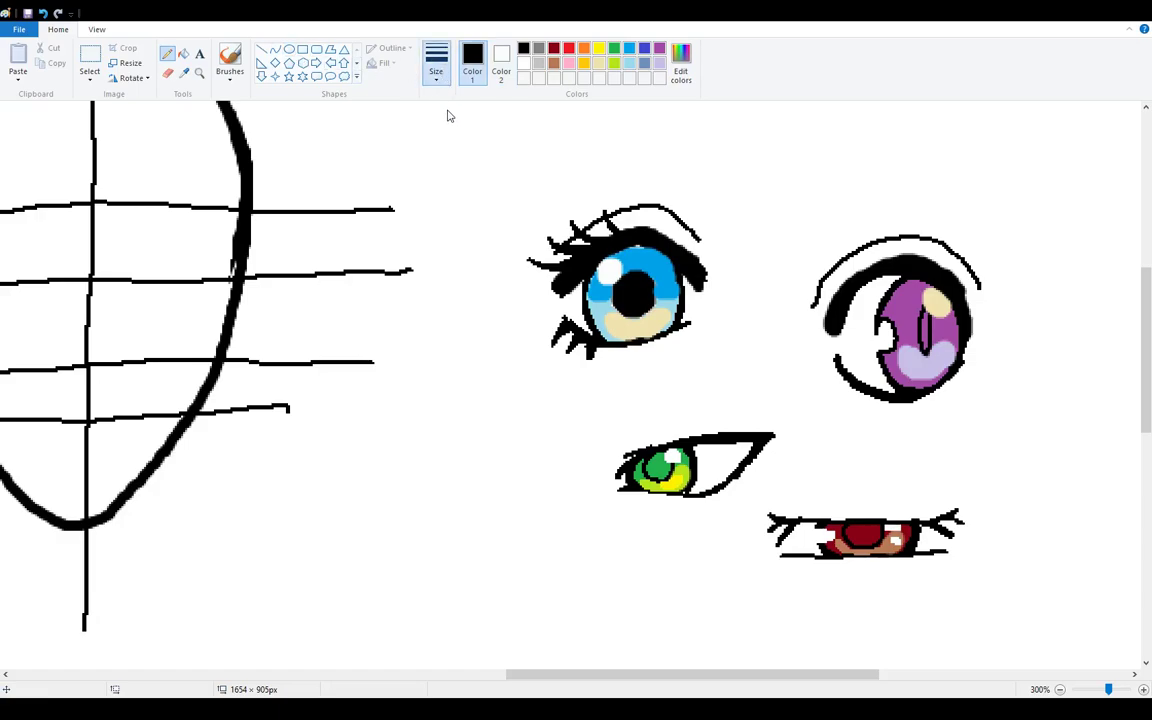
pyautogui.moveTo(606, 457); pyautogui.dragTo(697, 424)
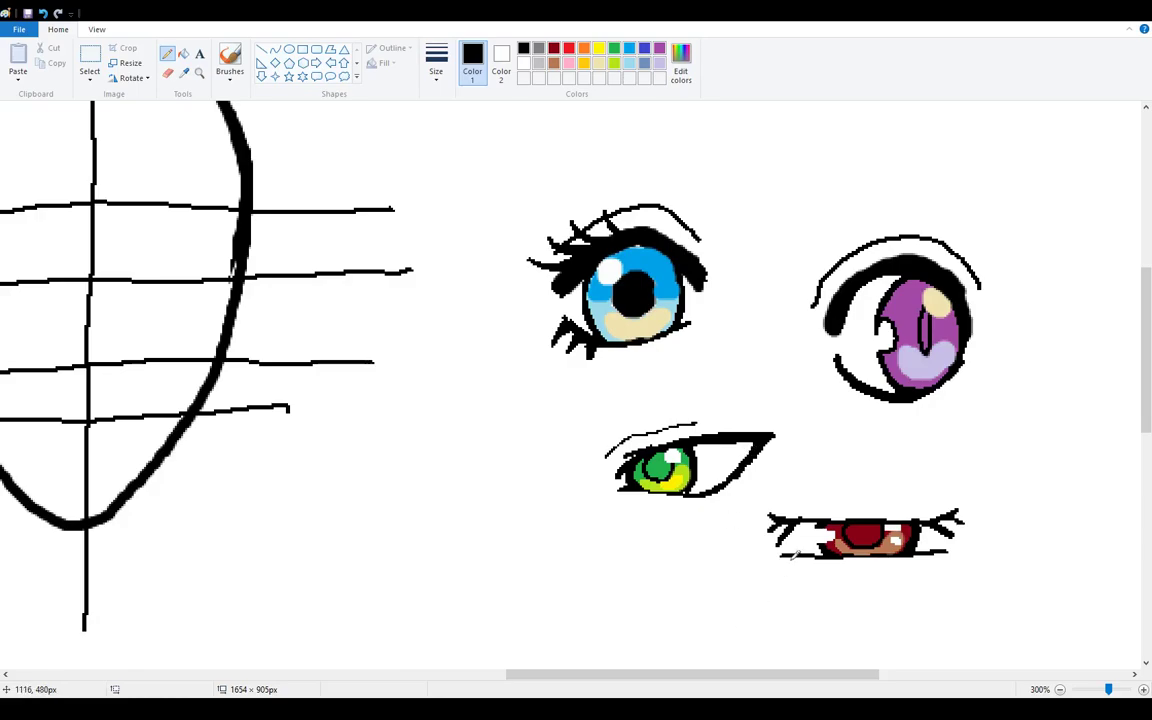
# Step: Erase the outer ends of the horizontal guidelines on both sides of the head so they extend only slightly past it
pyautogui.moveTo(735, 675); pyautogui.dragTo(589, 695)
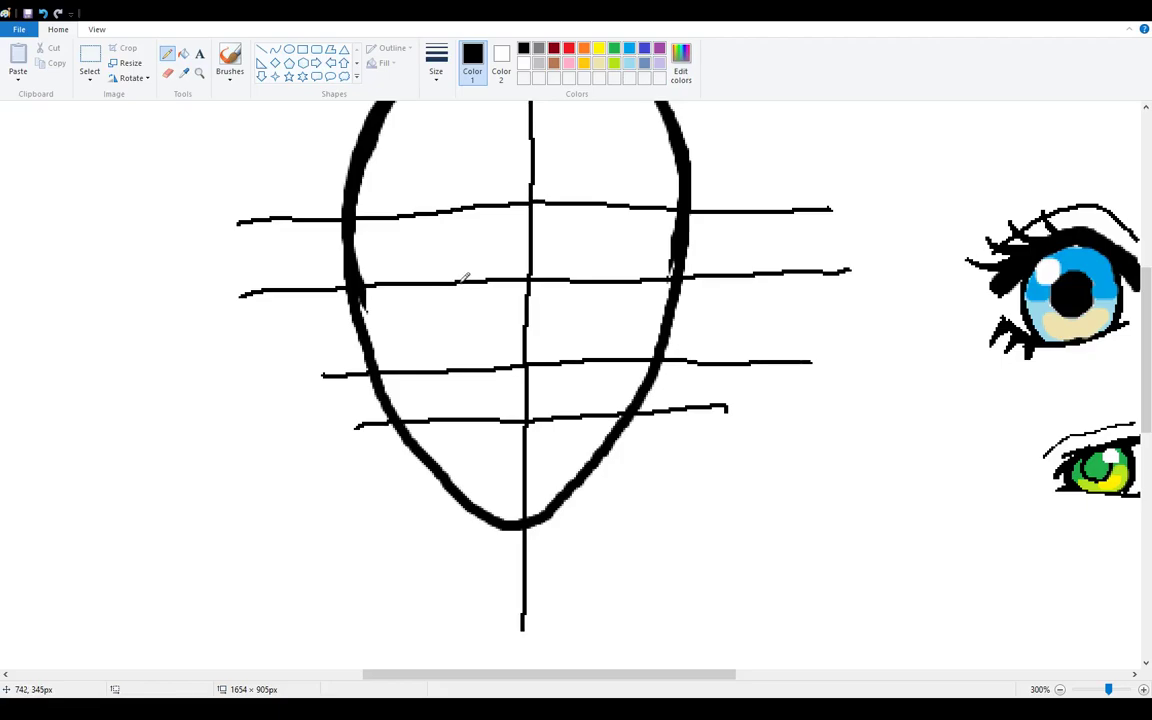
pyautogui.click(168, 73)
pyautogui.moveTo(226, 213)
pyautogui.mouseDown()
pyautogui.moveTo(253, 191)
pyautogui.moveTo(285, 284)
pyautogui.moveTo(279, 302)
pyautogui.moveTo(275, 234)
pyautogui.moveTo(277, 282)
pyautogui.moveTo(242, 290)
pyautogui.mouseUp()
pyautogui.moveTo(743, 188)
pyautogui.mouseDown()
pyautogui.moveTo(709, 448)
pyautogui.moveTo(767, 191)
pyautogui.moveTo(736, 438)
pyautogui.moveTo(781, 218)
pyautogui.moveTo(810, 193)
pyautogui.moveTo(795, 360)
pyautogui.mouseUp()
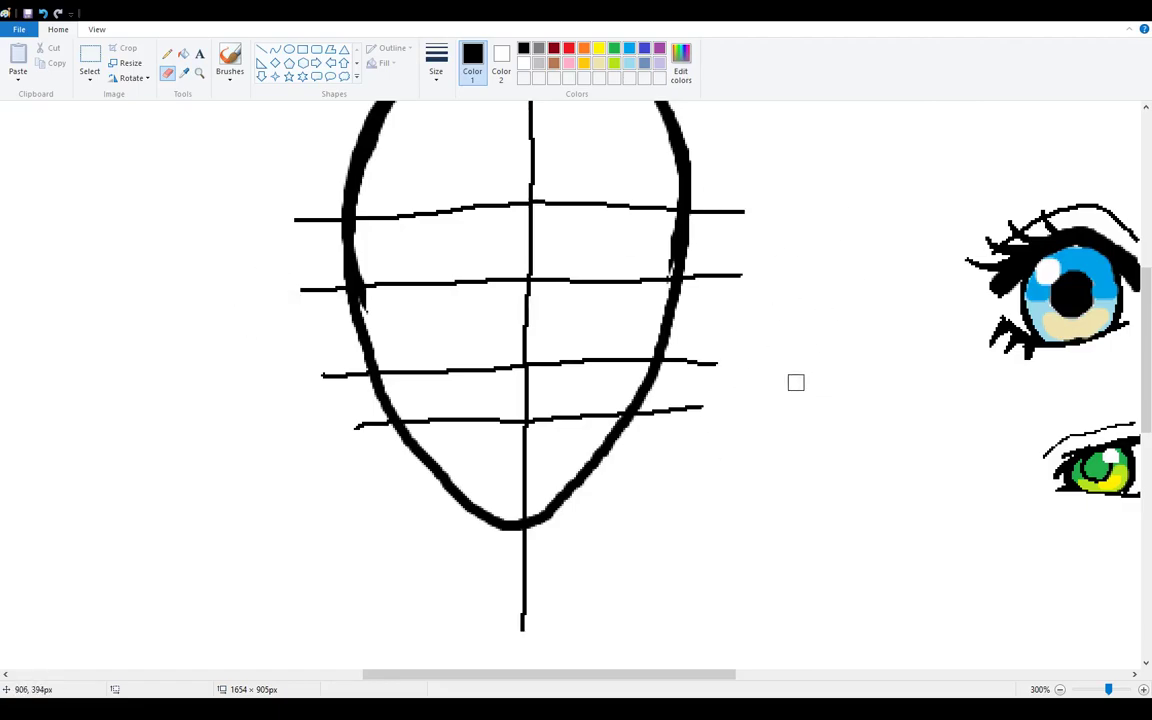
# Step: Draw two small black iris circles just above the second horizontal guideline, one on each side of the centre line
pyautogui.click(166, 53)
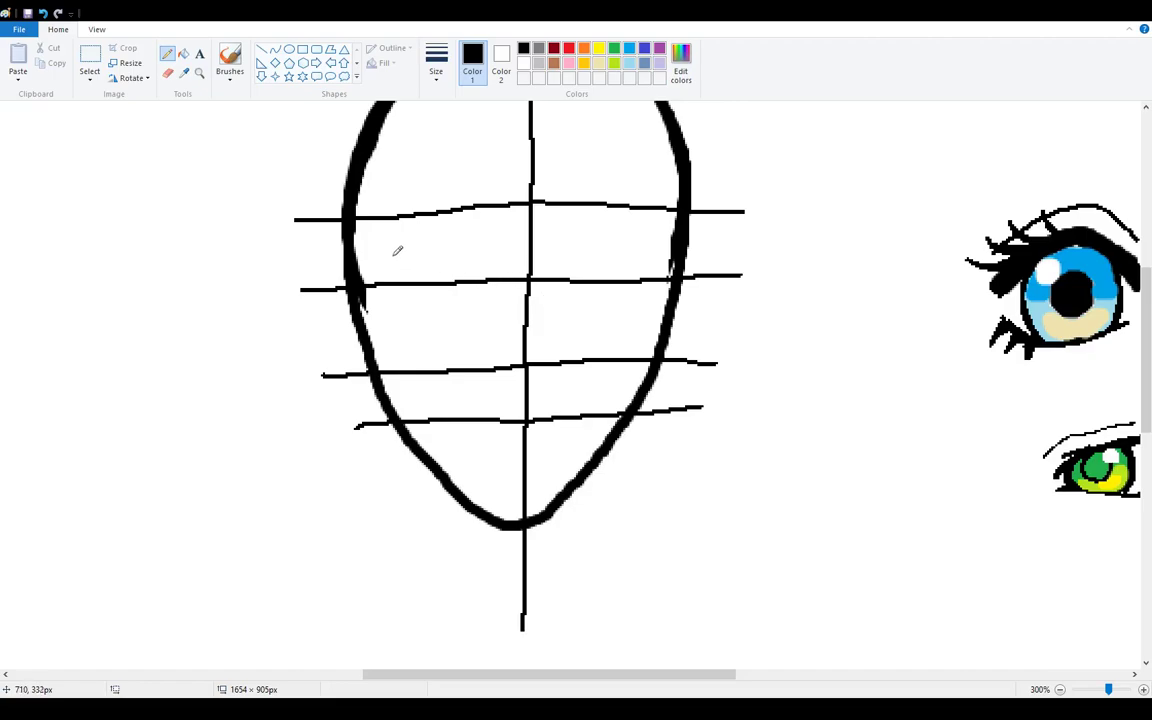
pyautogui.moveTo(431, 257)
pyautogui.mouseDown()
pyautogui.moveTo(437, 272)
pyautogui.moveTo(431, 257)
pyautogui.mouseUp()
pyautogui.moveTo(588, 255)
pyautogui.mouseDown()
pyautogui.moveTo(594, 268)
pyautogui.moveTo(588, 256)
pyautogui.mouseUp()
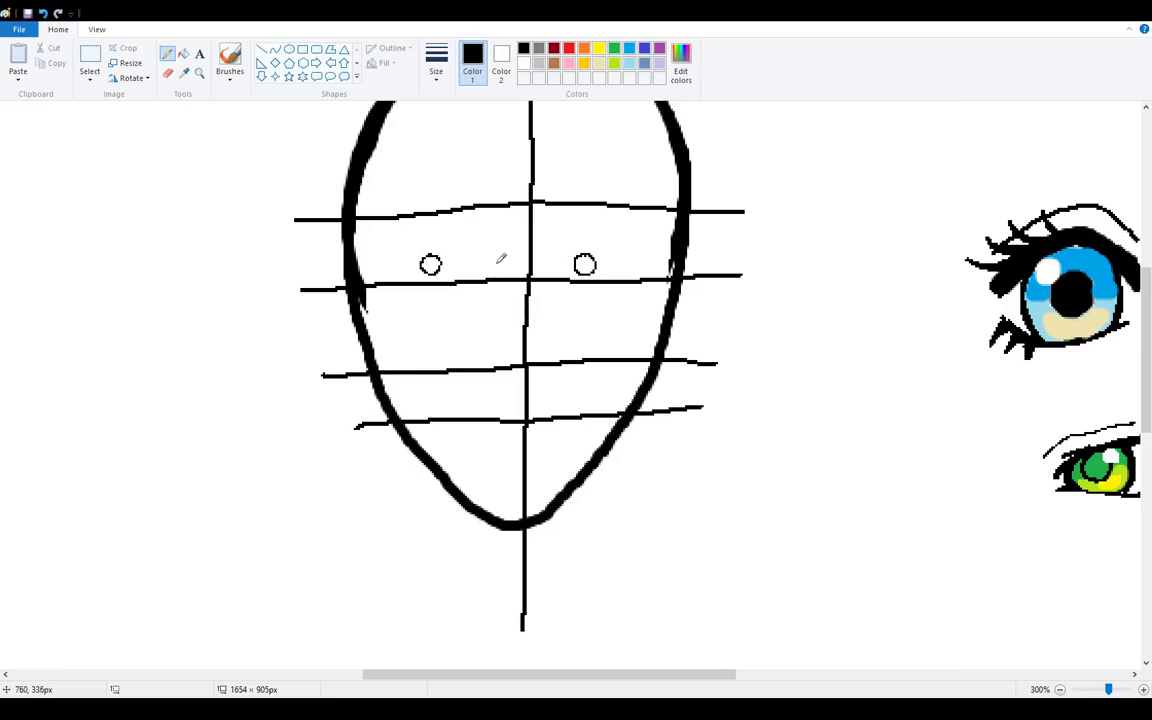
# Step: Draw the nose beside the centre line down to the third guideline, and a curved smiling mouth with lower lip beneath it
pyautogui.moveTo(490, 255)
pyautogui.mouseDown()
pyautogui.moveTo(515, 272)
pyautogui.moveTo(515, 352)
pyautogui.moveTo(505, 326)
pyautogui.moveTo(519, 350)
pyautogui.moveTo(506, 333)
pyautogui.moveTo(518, 345)
pyautogui.moveTo(508, 266)
pyautogui.mouseUp()
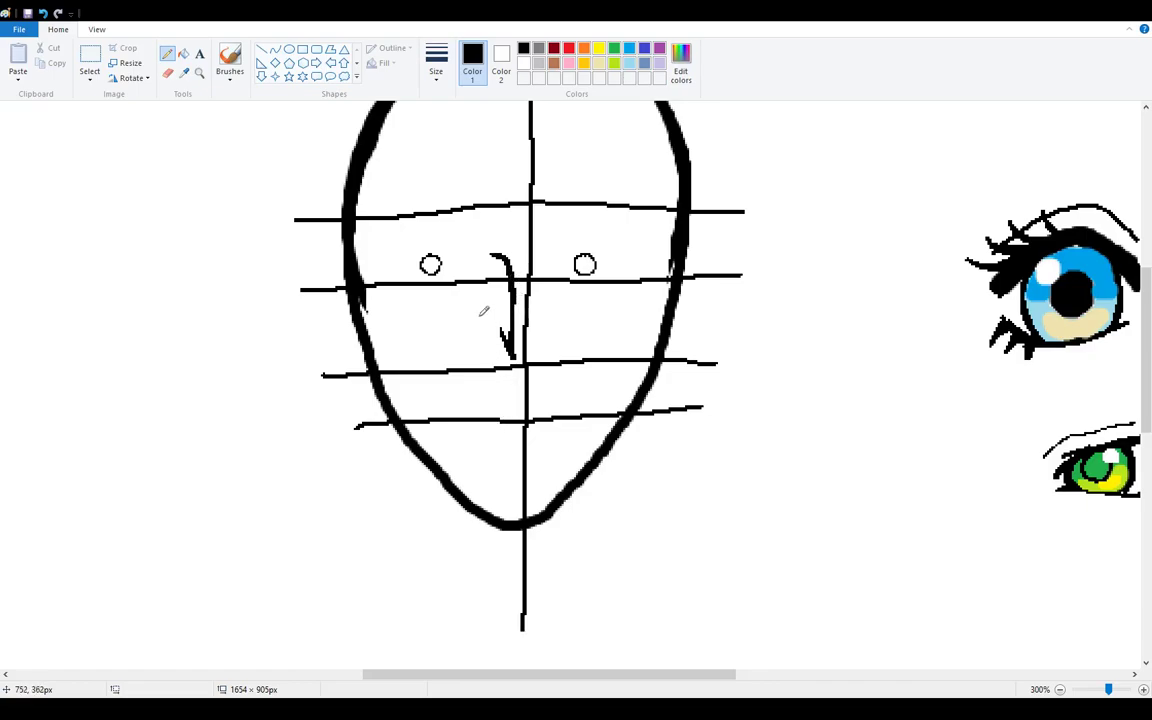
pyautogui.click(167, 73)
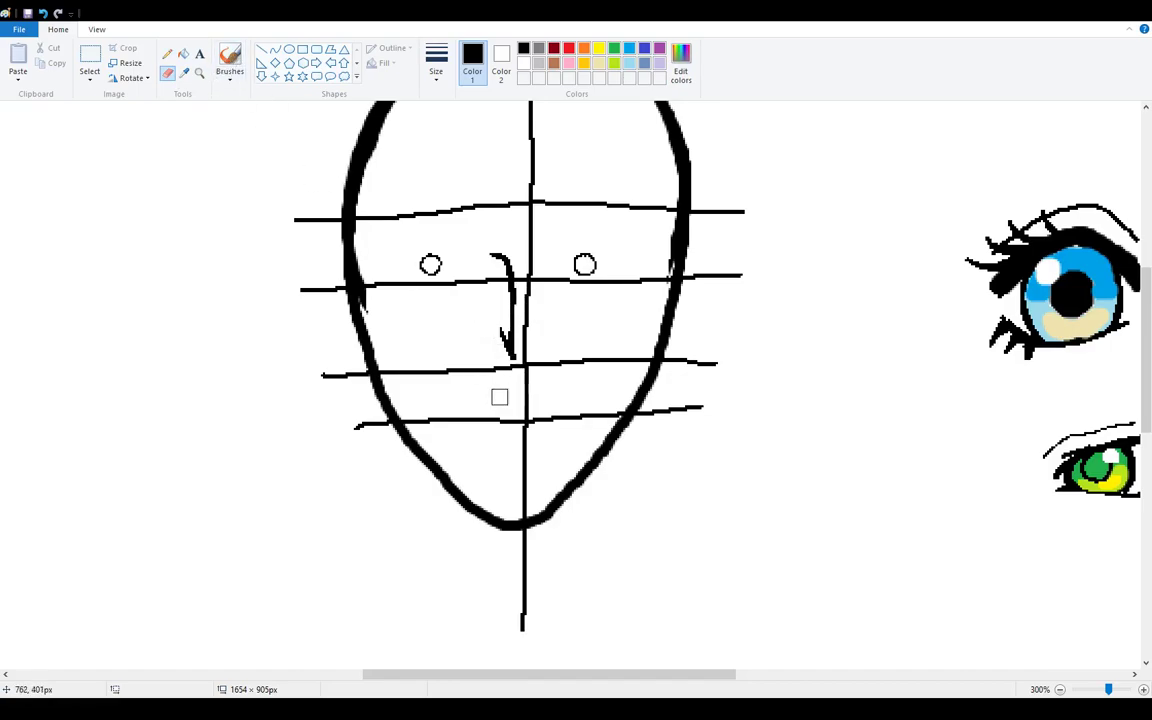
pyautogui.click(167, 53)
pyautogui.moveTo(486, 396)
pyautogui.mouseDown()
pyautogui.moveTo(573, 382)
pyautogui.moveTo(545, 396)
pyautogui.moveTo(479, 389)
pyautogui.moveTo(530, 396)
pyautogui.moveTo(579, 373)
pyautogui.moveTo(483, 395)
pyautogui.mouseUp()
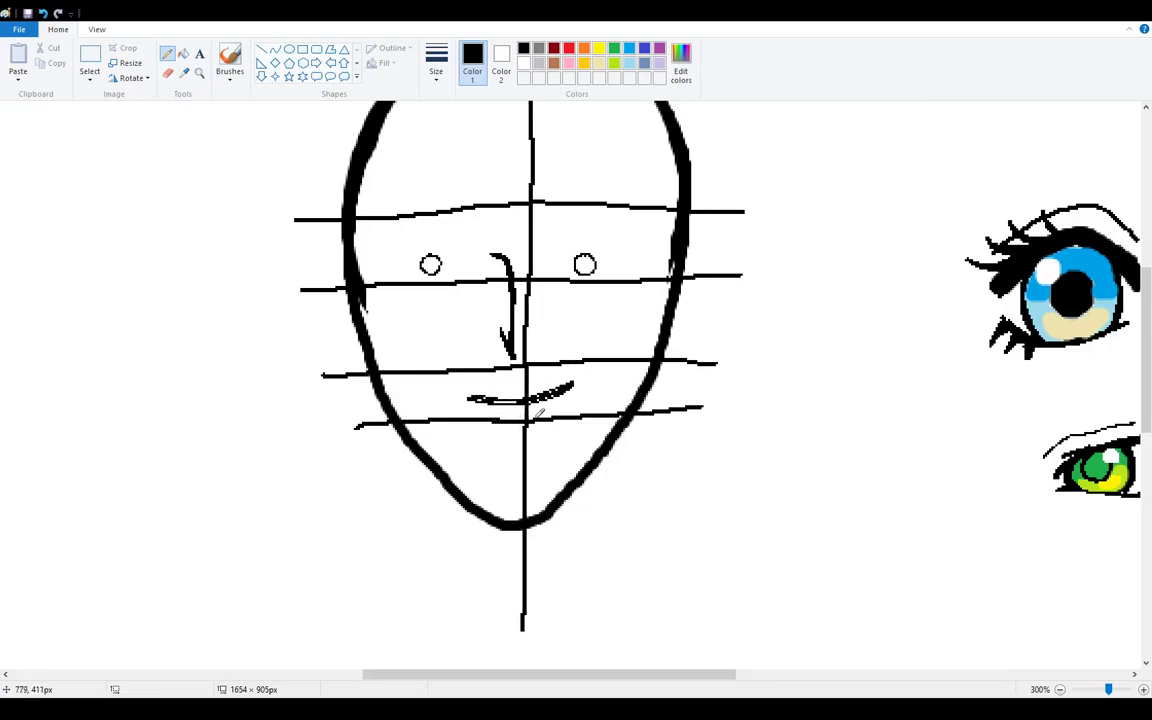
# Step: Erase the horizontal and vertical guidelines inside the face around the eyes, nose and mouth
pyautogui.click(166, 74)
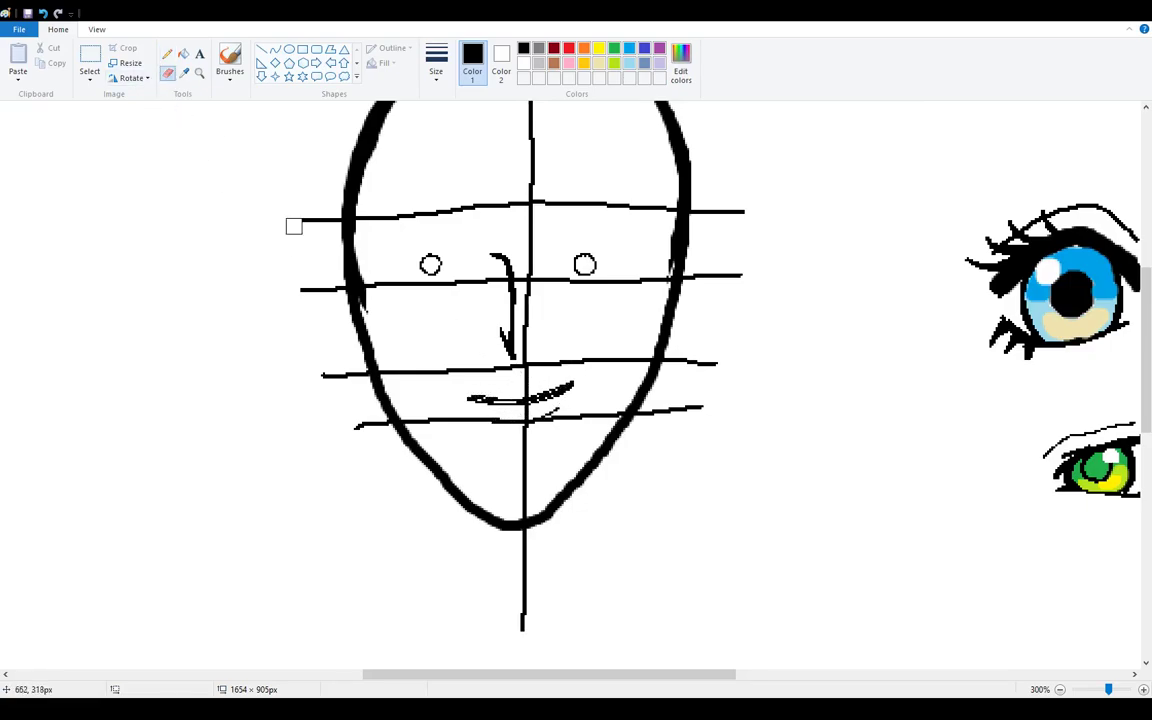
pyautogui.moveTo(363, 218)
pyautogui.mouseDown()
pyautogui.moveTo(386, 300)
pyautogui.moveTo(374, 282)
pyautogui.moveTo(384, 273)
pyautogui.moveTo(497, 288)
pyautogui.moveTo(434, 210)
pyautogui.moveTo(382, 218)
pyautogui.moveTo(542, 216)
pyautogui.moveTo(495, 207)
pyautogui.moveTo(540, 228)
pyautogui.moveTo(532, 317)
pyautogui.moveTo(520, 245)
pyautogui.moveTo(532, 340)
pyautogui.moveTo(518, 372)
pyautogui.moveTo(390, 366)
pyautogui.moveTo(477, 436)
pyautogui.moveTo(413, 407)
pyautogui.moveTo(434, 434)
pyautogui.moveTo(464, 421)
pyautogui.moveTo(501, 436)
pyautogui.moveTo(567, 427)
pyautogui.moveTo(582, 413)
pyautogui.moveTo(514, 440)
pyautogui.moveTo(524, 434)
pyautogui.moveTo(518, 506)
pyautogui.moveTo(615, 393)
pyautogui.moveTo(609, 413)
pyautogui.moveTo(641, 353)
pyautogui.moveTo(547, 361)
pyautogui.moveTo(557, 347)
pyautogui.moveTo(547, 281)
pyautogui.moveTo(656, 285)
pyautogui.moveTo(666, 213)
pyautogui.moveTo(534, 181)
pyautogui.mouseUp()
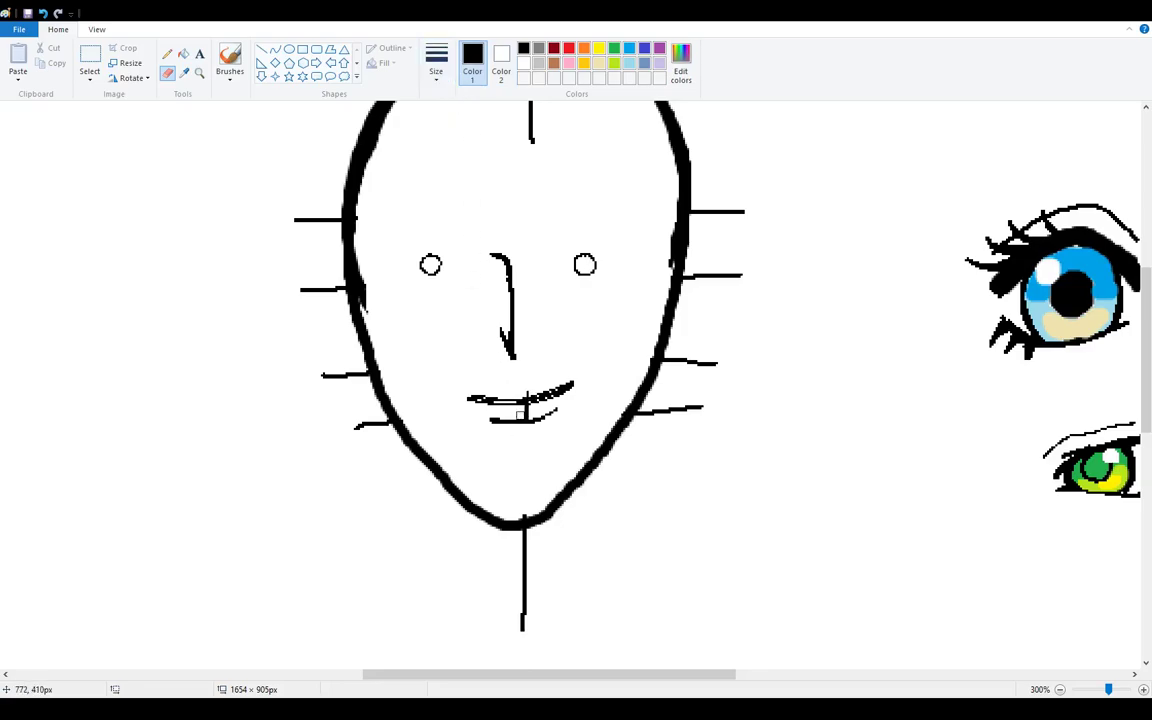
pyautogui.moveTo(522, 410); pyautogui.dragTo(532, 394)
# Step: Add a short upper-lip line below the nose and a small upward stroke near the right end of the mouth
pyautogui.click(167, 53)
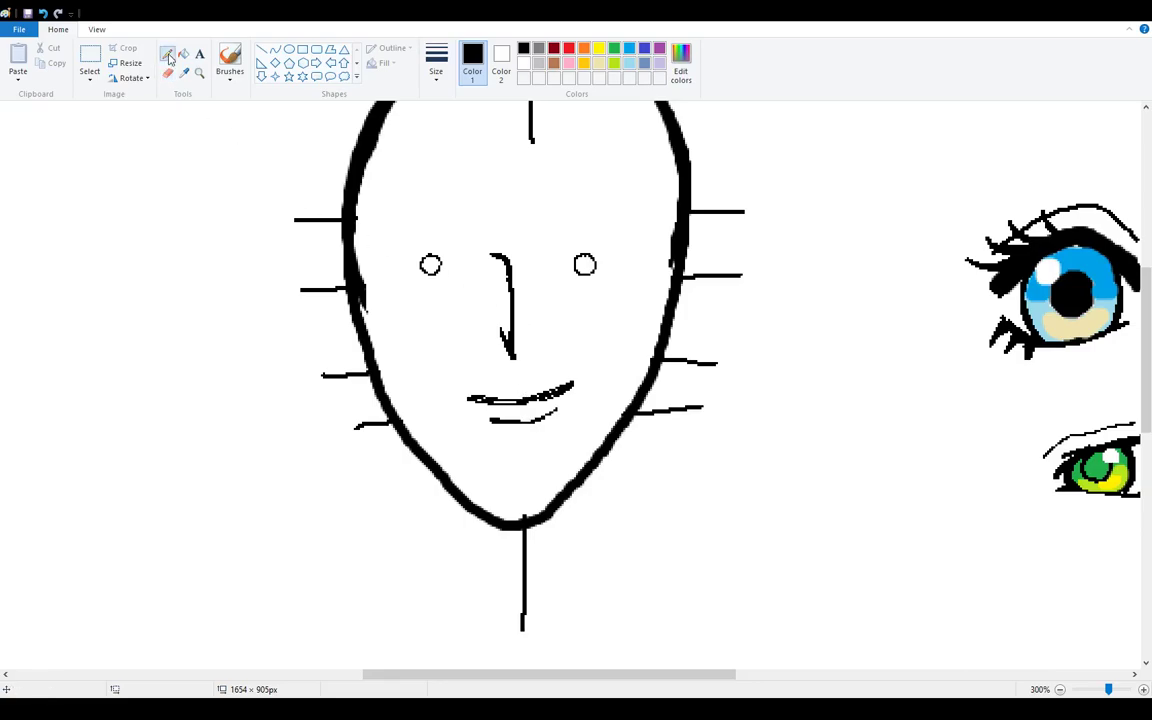
pyautogui.moveTo(549, 388)
pyautogui.mouseDown()
pyautogui.moveTo(551, 368)
pyautogui.moveTo(552, 389)
pyautogui.moveTo(500, 379)
pyautogui.mouseUp()
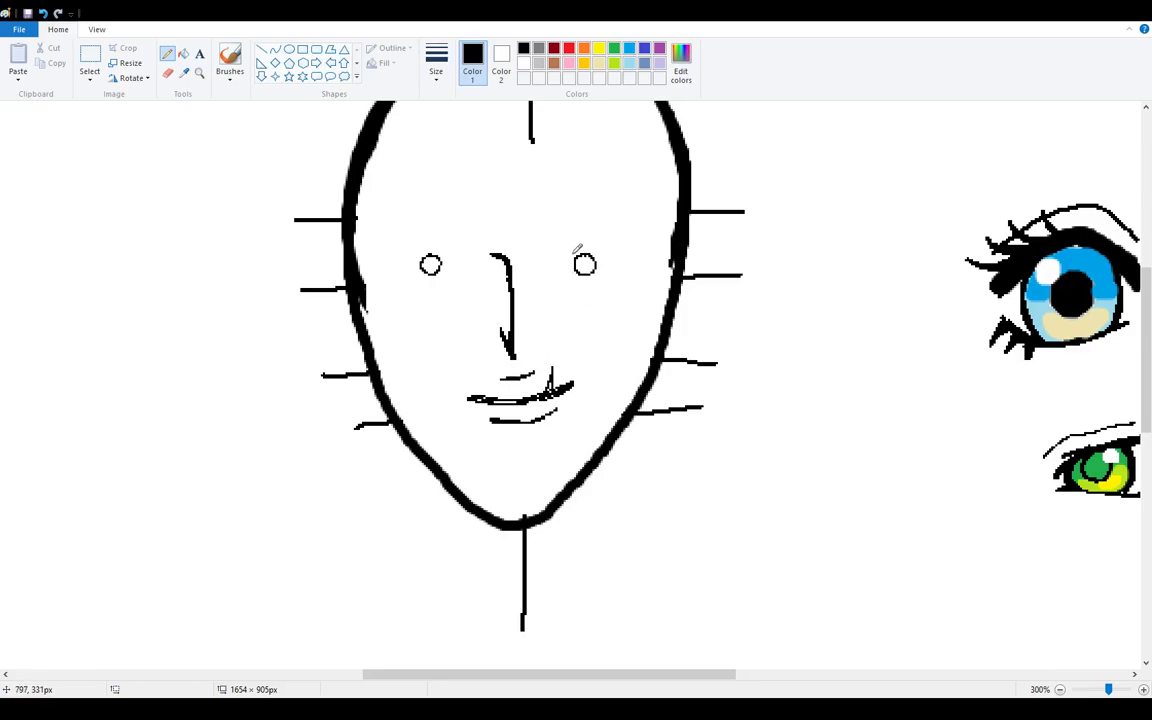
# Step: Draw thick pointed upper lash lines over both iris circles and a thin eyelid crease above the left eye
pyautogui.moveTo(565, 258)
pyautogui.mouseDown()
pyautogui.moveTo(628, 256)
pyautogui.moveTo(614, 266)
pyautogui.moveTo(616, 247)
pyautogui.moveTo(558, 271)
pyautogui.mouseUp()
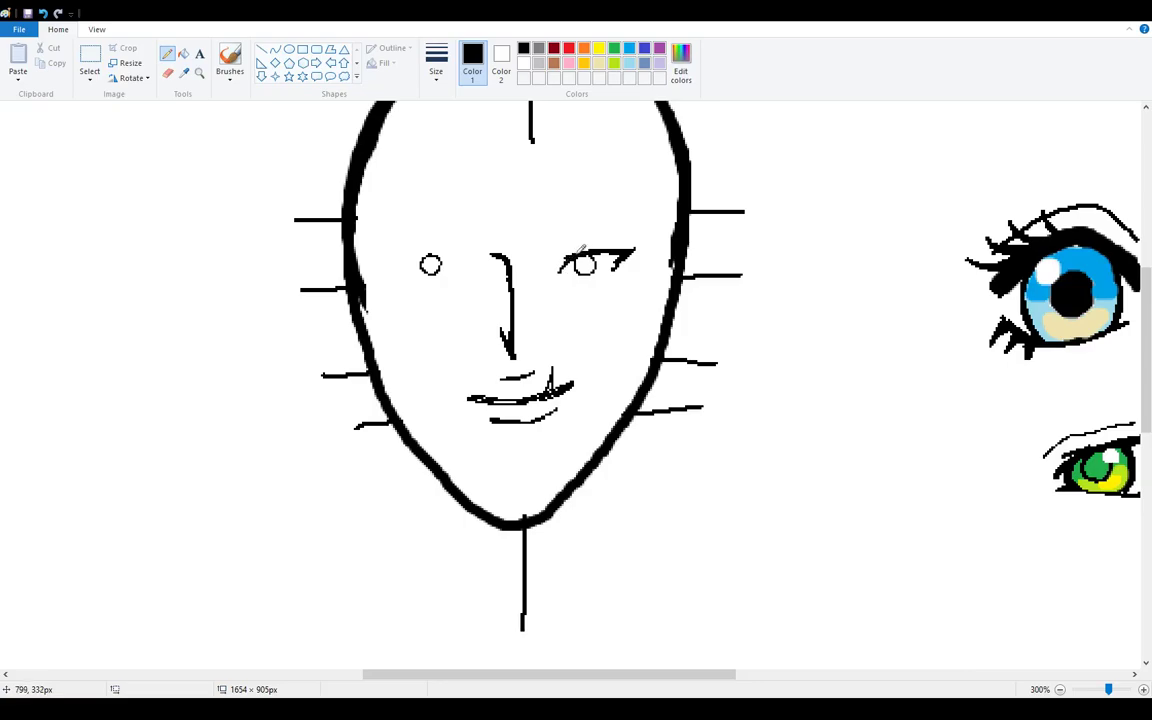
pyautogui.moveTo(430, 264)
pyautogui.mouseDown()
pyautogui.moveTo(456, 268)
pyautogui.moveTo(412, 252)
pyautogui.mouseUp()
pyautogui.moveTo(413, 253)
pyautogui.mouseDown()
pyautogui.moveTo(392, 256)
pyautogui.moveTo(414, 266)
pyautogui.moveTo(452, 248)
pyautogui.moveTo(399, 247)
pyautogui.mouseUp()
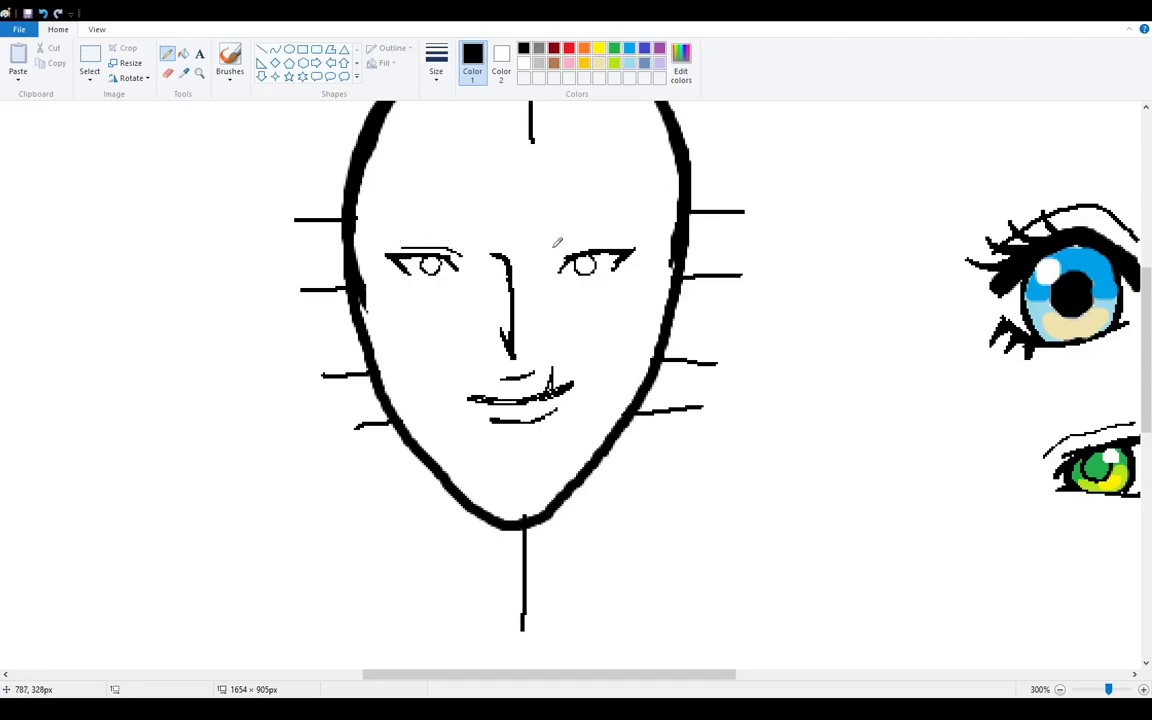
# Step: Draw the right eye's eyelid crease and add lower lid lines and small pupils to both eyes
pyautogui.moveTo(557, 262); pyautogui.dragTo(613, 242)
pyautogui.hotkey('ctrl', 'z')
pyautogui.moveTo(506, 229)
pyautogui.mouseDown()
pyautogui.moveTo(562, 207)
pyautogui.moveTo(588, 243)
pyautogui.moveTo(619, 239)
pyautogui.mouseUp()
pyautogui.hotkey('ctrl', 'z')
pyautogui.moveTo(567, 273); pyautogui.dragTo(607, 271)
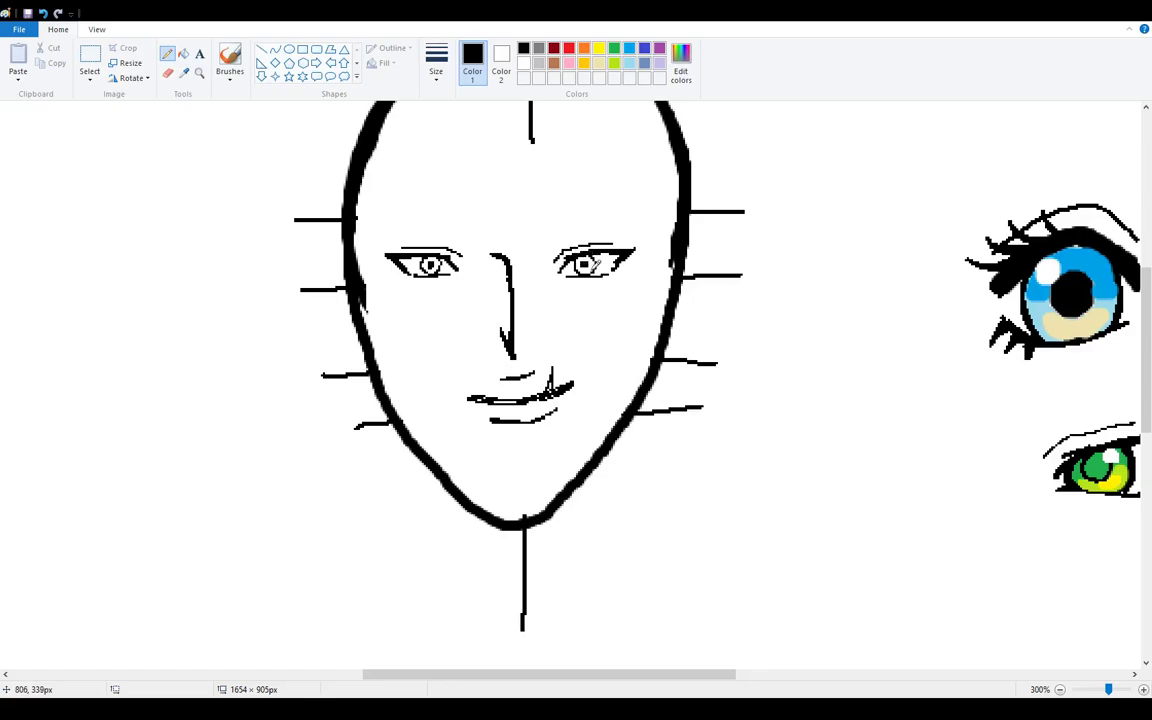
pyautogui.hotkey('ctrl', 'z')
# Step: Draw an angled left eyebrow that peaks near the temple and thicken it towards the nose
pyautogui.moveTo(476, 249)
pyautogui.mouseDown()
pyautogui.moveTo(391, 217)
pyautogui.moveTo(367, 252)
pyautogui.moveTo(396, 214)
pyautogui.mouseUp()
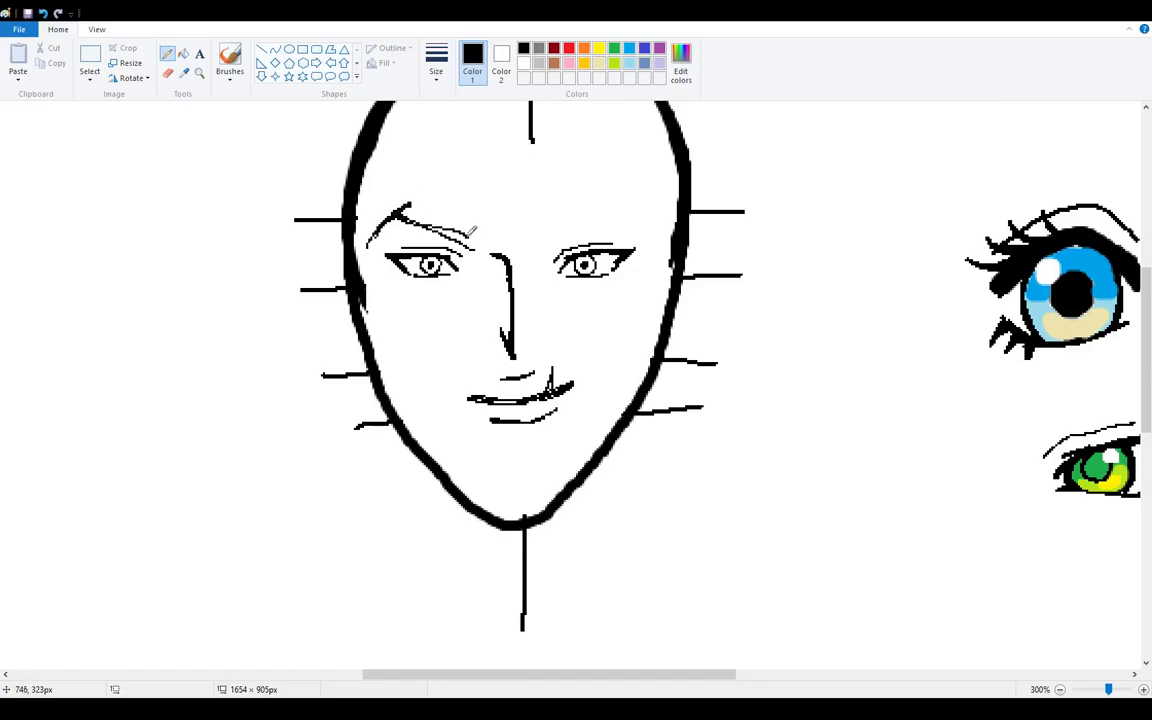
pyautogui.moveTo(478, 247)
pyautogui.mouseDown()
pyautogui.moveTo(439, 228)
pyautogui.moveTo(474, 243)
pyautogui.mouseUp()
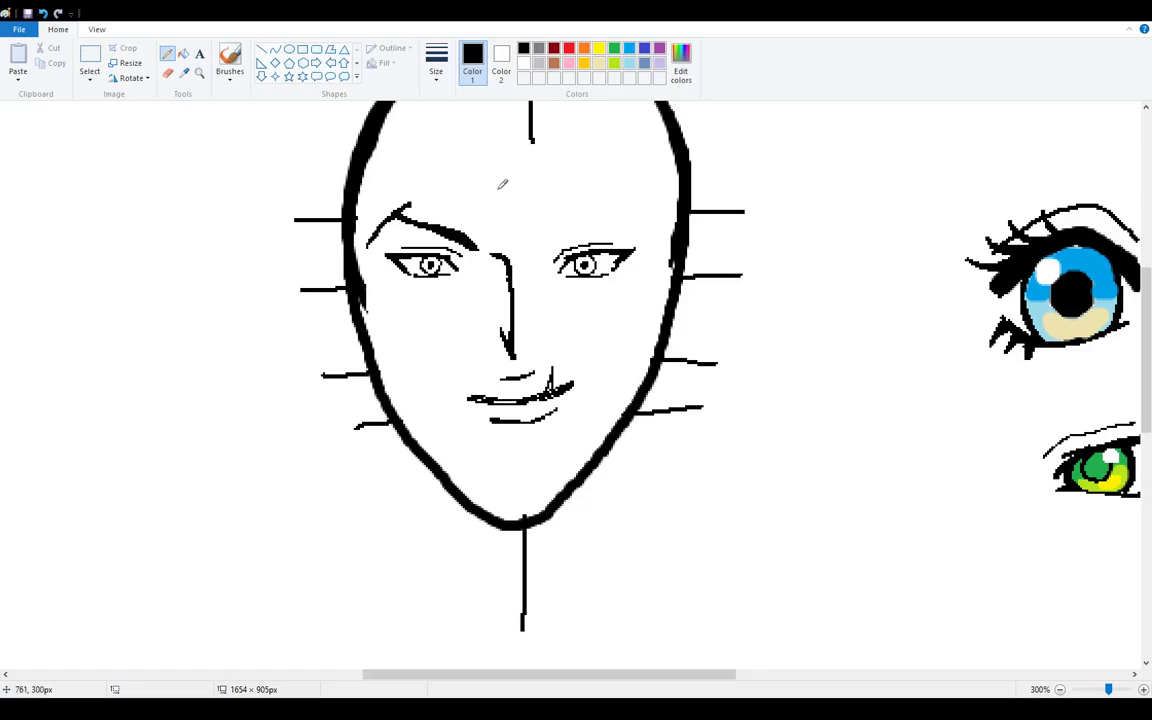
pyautogui.moveTo(550, 236)
pyautogui.mouseDown()
pyautogui.moveTo(582, 212)
pyautogui.moveTo(645, 213)
pyautogui.mouseUp()
pyautogui.hotkey('ctrl', 'z')
pyautogui.moveTo(552, 232)
pyautogui.mouseDown()
pyautogui.moveTo(602, 198)
pyautogui.moveTo(632, 214)
pyautogui.mouseUp()
pyautogui.hotkey('ctrl', 'z')
pyautogui.moveTo(551, 225)
pyautogui.mouseDown()
pyautogui.moveTo(590, 180)
pyautogui.moveTo(635, 222)
pyautogui.mouseUp()
pyautogui.click(167, 72)
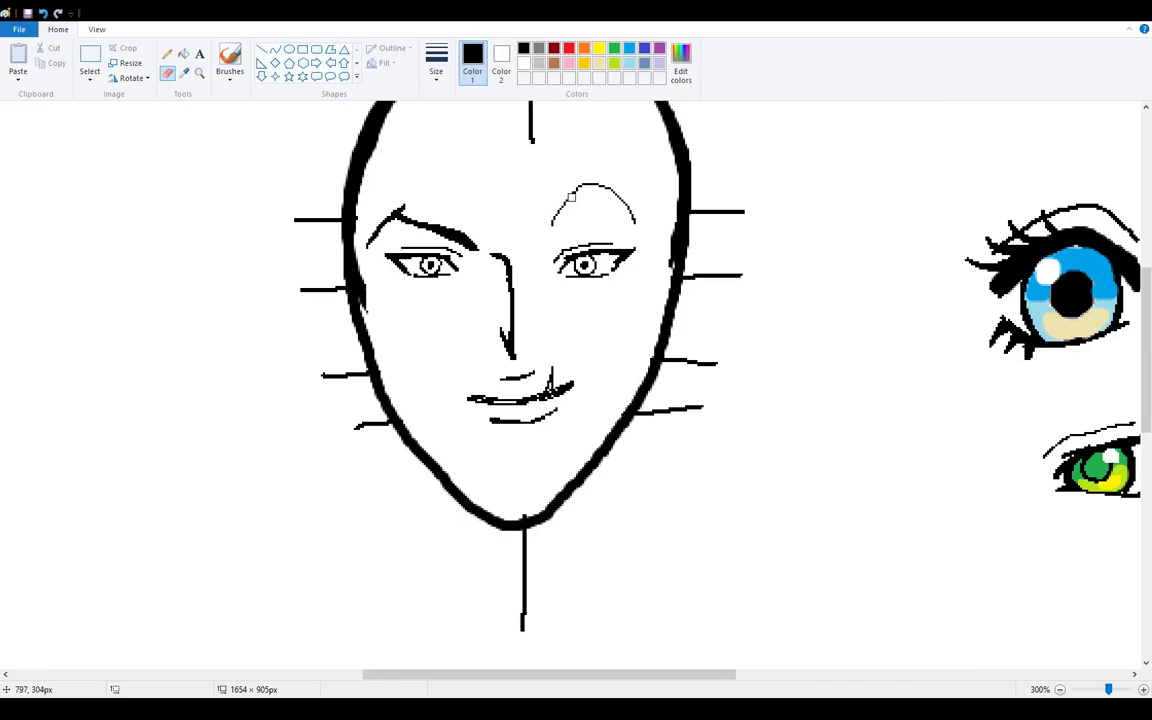
pyautogui.moveTo(560, 226); pyautogui.dragTo(590, 184)
pyautogui.moveTo(547, 226)
pyautogui.mouseDown()
pyautogui.moveTo(598, 173)
pyautogui.moveTo(635, 216)
pyautogui.mouseUp()
pyautogui.click(168, 55)
pyautogui.moveTo(546, 242)
pyautogui.mouseDown()
pyautogui.moveTo(585, 212)
pyautogui.moveTo(641, 218)
pyautogui.mouseUp()
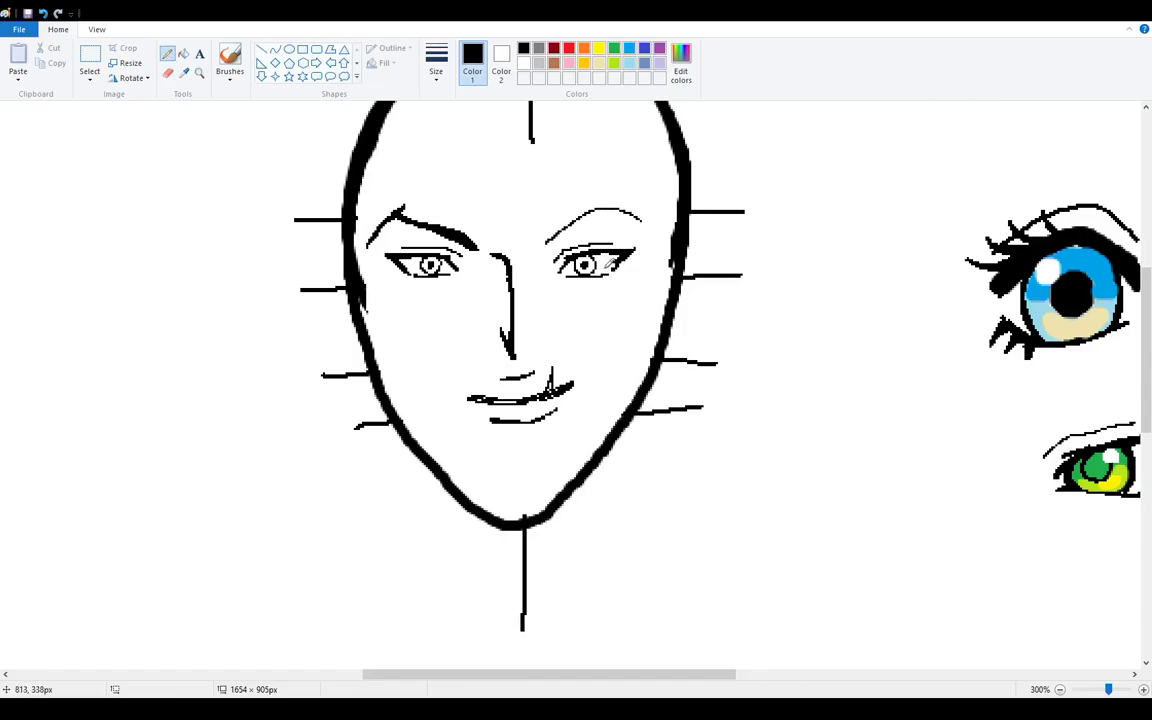
pyautogui.hotkey('ctrl', 'z')
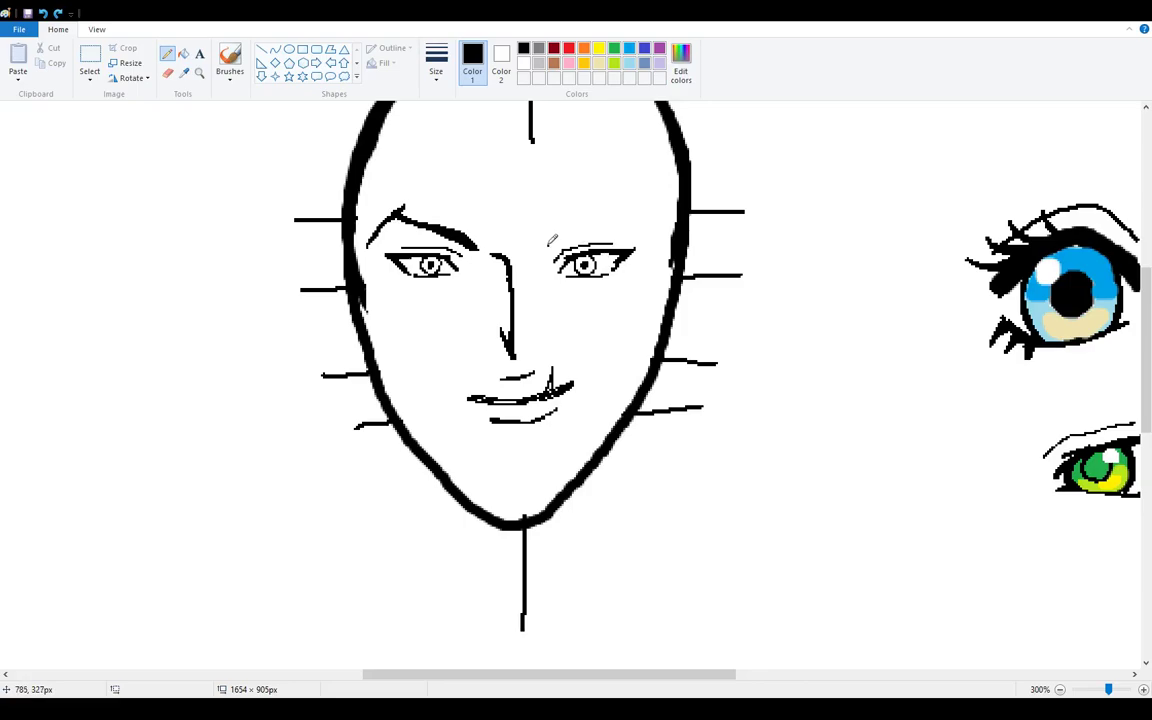
pyautogui.moveTo(557, 240)
pyautogui.mouseDown()
pyautogui.moveTo(610, 212)
pyautogui.moveTo(648, 226)
pyautogui.mouseUp()
pyautogui.moveTo(546, 248); pyautogui.dragTo(594, 212)
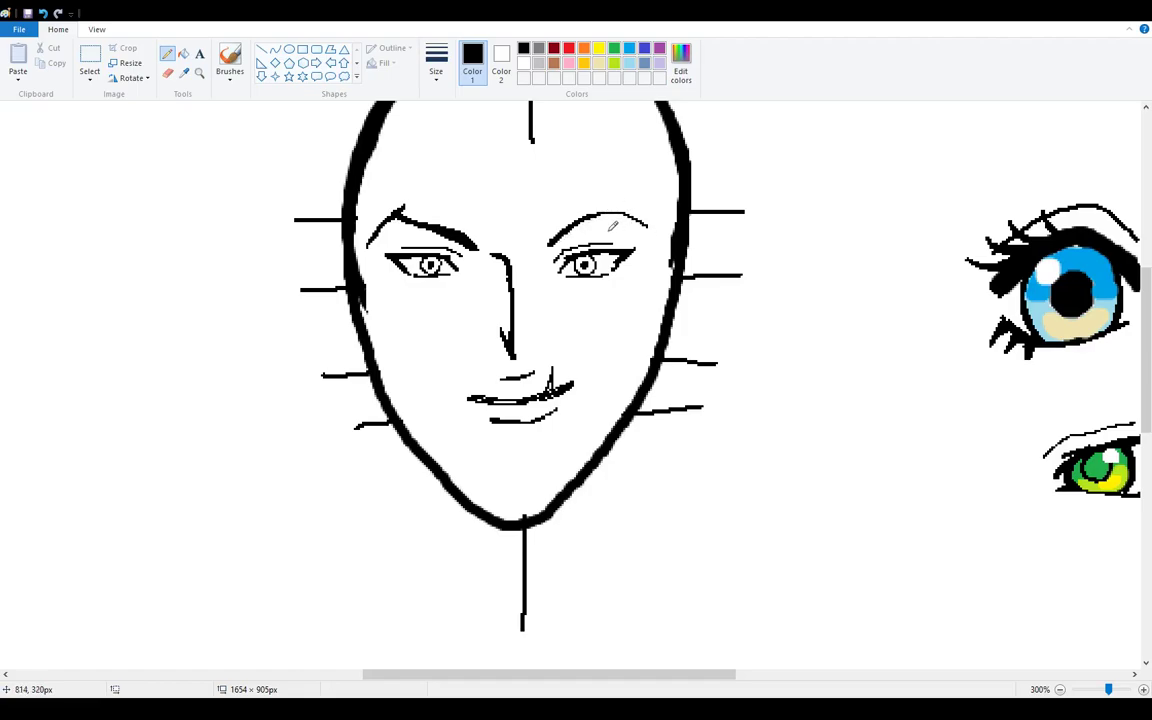
pyautogui.hotkey('ctrl', 'z')
pyautogui.hotkey('ctrl', 'z')
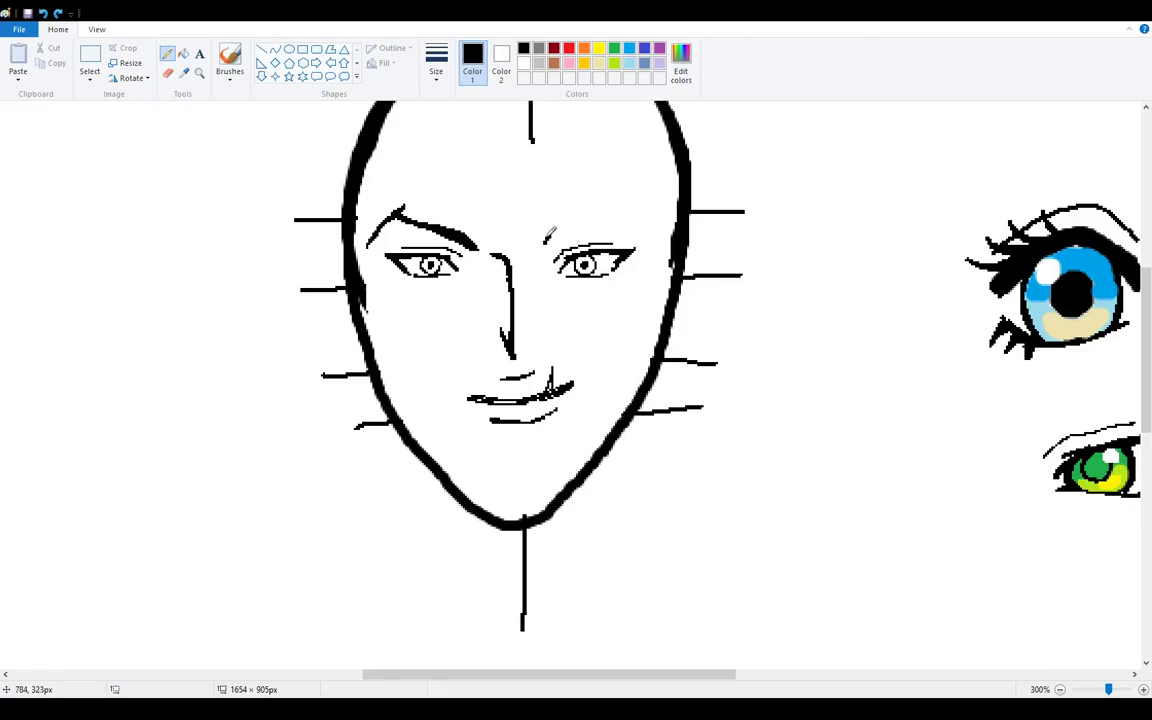
# Step: Draw an angled right eyebrow mirroring the left one, thick near the nose and bending down at the outer end
pyautogui.moveTo(548, 240); pyautogui.dragTo(591, 218)
pyautogui.moveTo(590, 220); pyautogui.dragTo(655, 228)
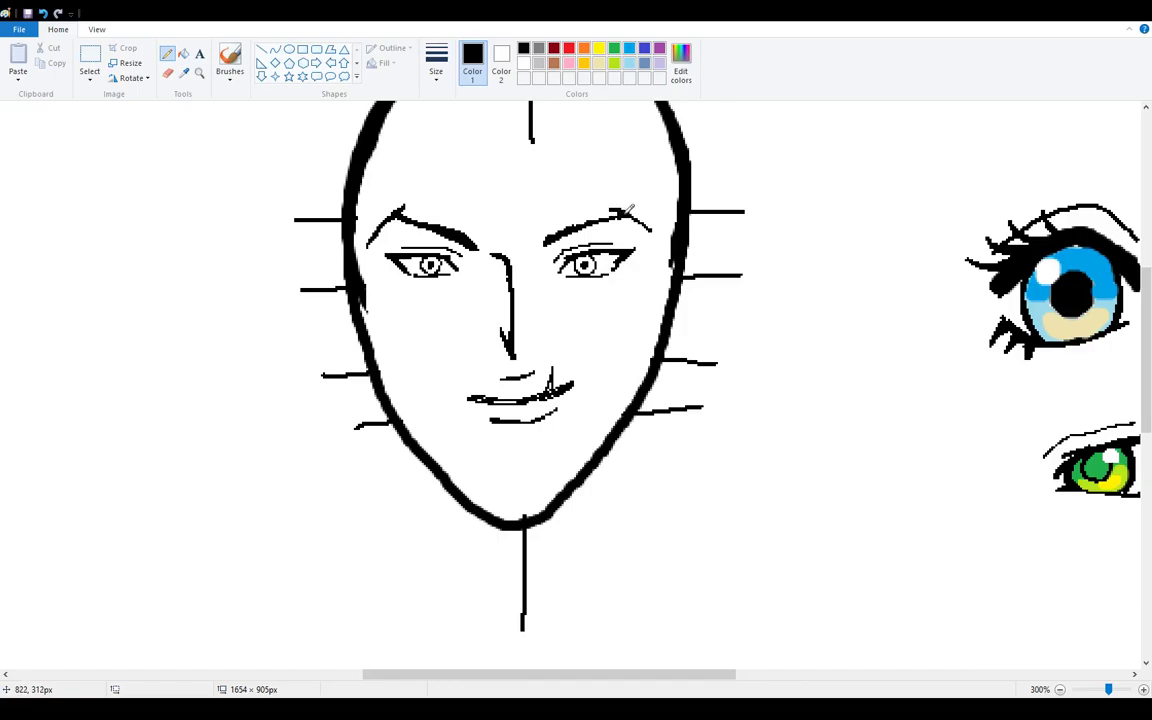
pyautogui.moveTo(633, 210); pyautogui.dragTo(660, 240)
# Step: Draw a rounded ear on each side of the head, from eye level down to the nose guideline
pyautogui.moveTo(347, 256)
pyautogui.mouseDown()
pyautogui.moveTo(314, 253)
pyautogui.moveTo(321, 317)
pyautogui.moveTo(334, 342)
pyautogui.moveTo(365, 350)
pyautogui.moveTo(358, 362)
pyautogui.moveTo(326, 339)
pyautogui.moveTo(311, 296)
pyautogui.moveTo(311, 258)
pyautogui.moveTo(340, 245)
pyautogui.mouseUp()
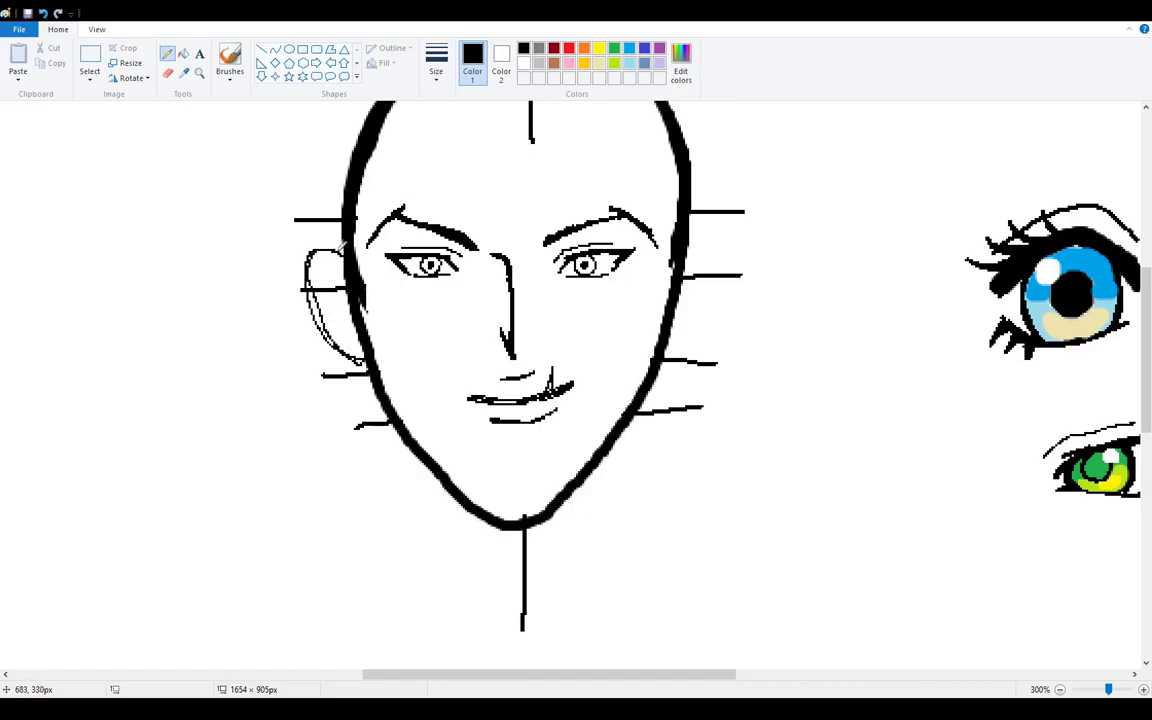
pyautogui.moveTo(679, 263)
pyautogui.mouseDown()
pyautogui.moveTo(710, 252)
pyautogui.moveTo(720, 270)
pyautogui.moveTo(719, 306)
pyautogui.moveTo(667, 347)
pyautogui.mouseUp()
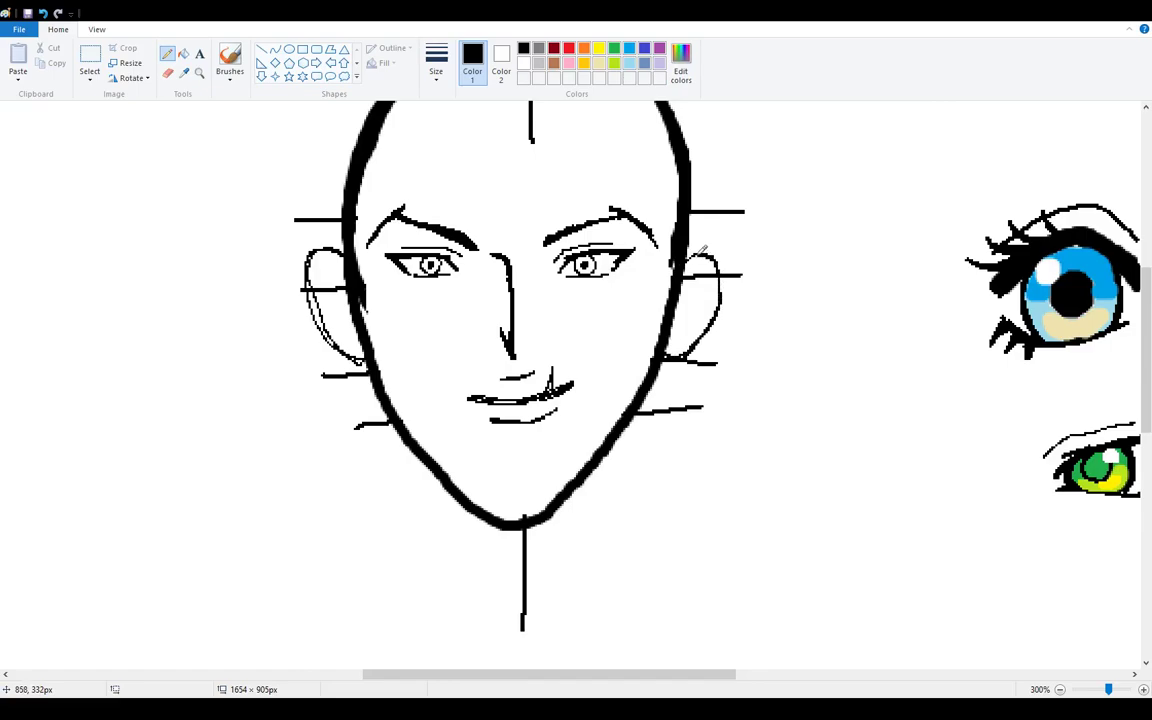
# Step: Erase the guideline stubs inside and around the ears and beside the jaw, leaving the upper left one
pyautogui.click(167, 73)
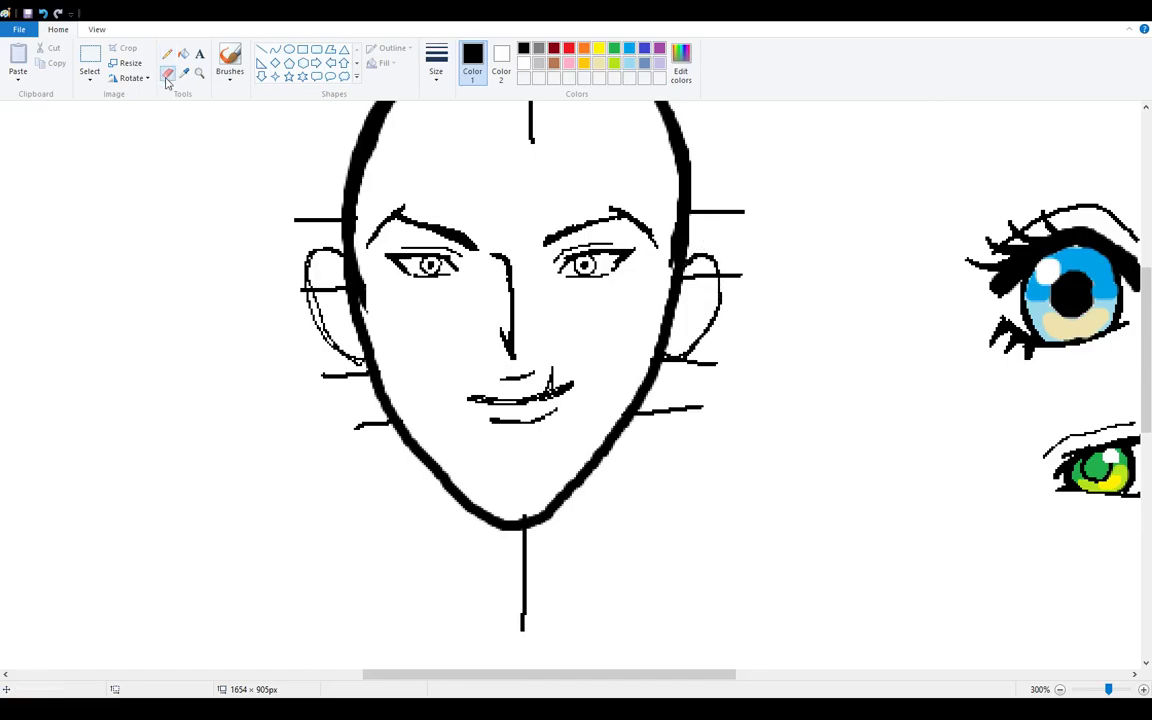
pyautogui.moveTo(318, 293); pyautogui.dragTo(335, 291)
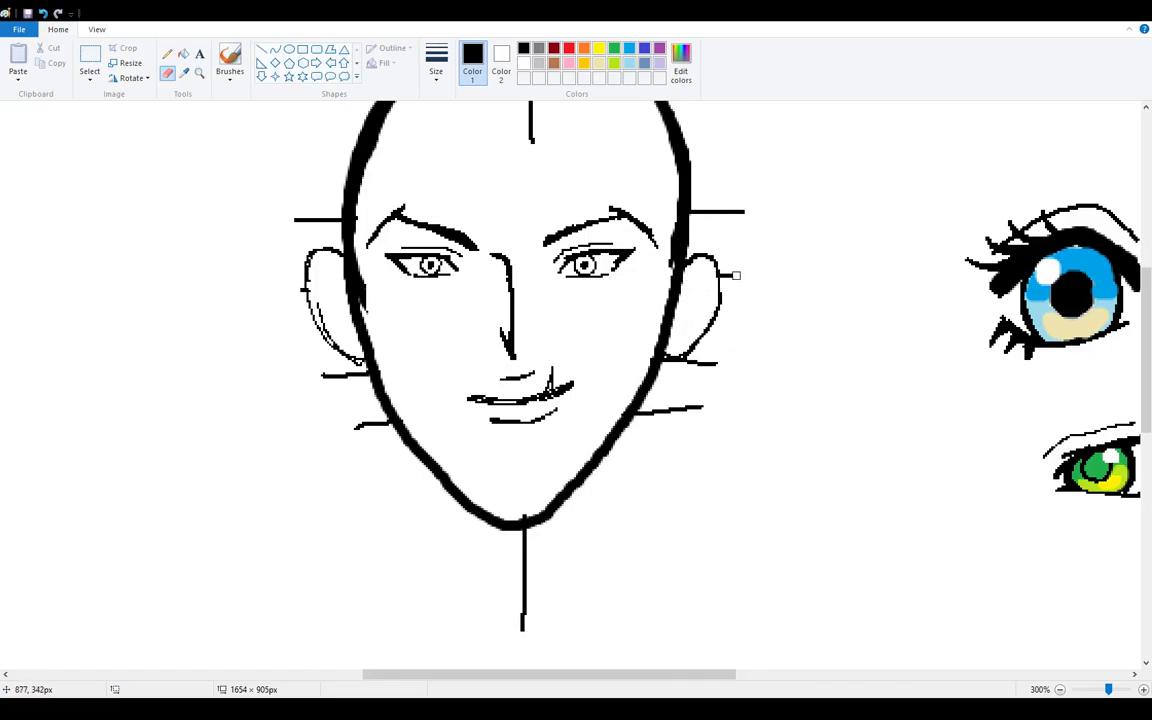
pyautogui.moveTo(746, 209)
pyautogui.mouseDown()
pyautogui.moveTo(697, 211)
pyautogui.moveTo(728, 207)
pyautogui.mouseUp()
pyautogui.moveTo(742, 316)
pyautogui.mouseDown()
pyautogui.moveTo(715, 376)
pyautogui.moveTo(681, 372)
pyautogui.moveTo(674, 403)
pyautogui.moveTo(691, 409)
pyautogui.moveTo(641, 417)
pyautogui.moveTo(691, 409)
pyautogui.mouseUp()
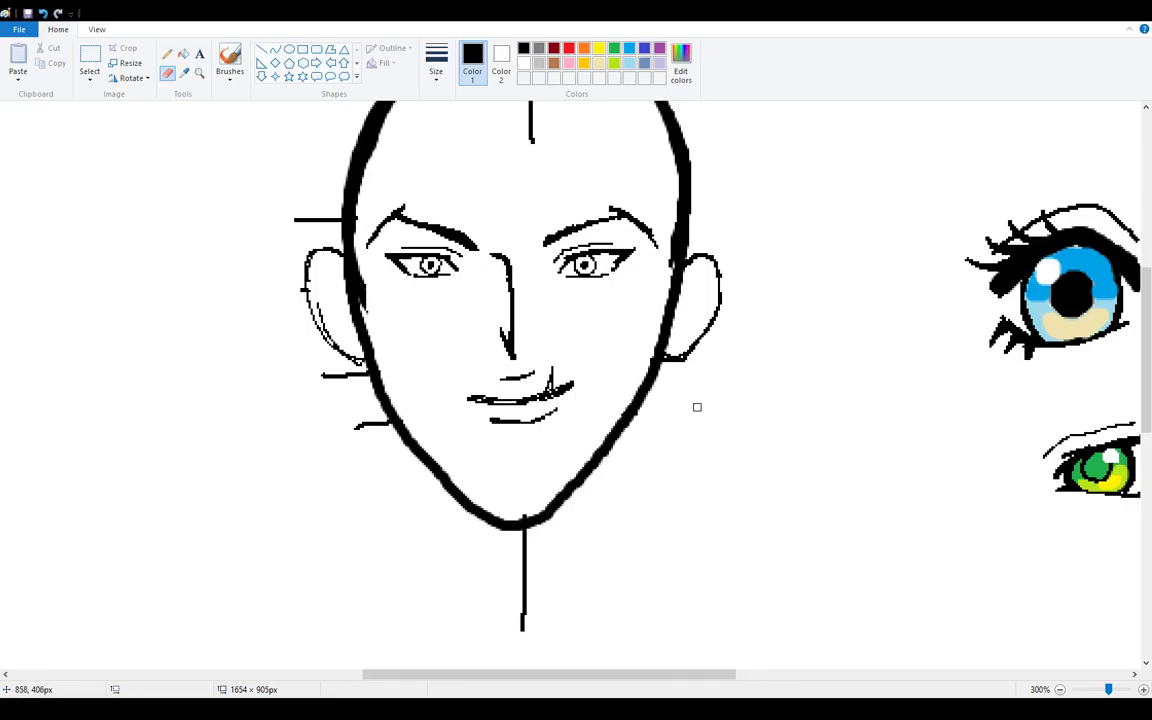
pyautogui.moveTo(328, 375); pyautogui.dragTo(353, 378)
pyautogui.moveTo(356, 424); pyautogui.dragTo(370, 431)
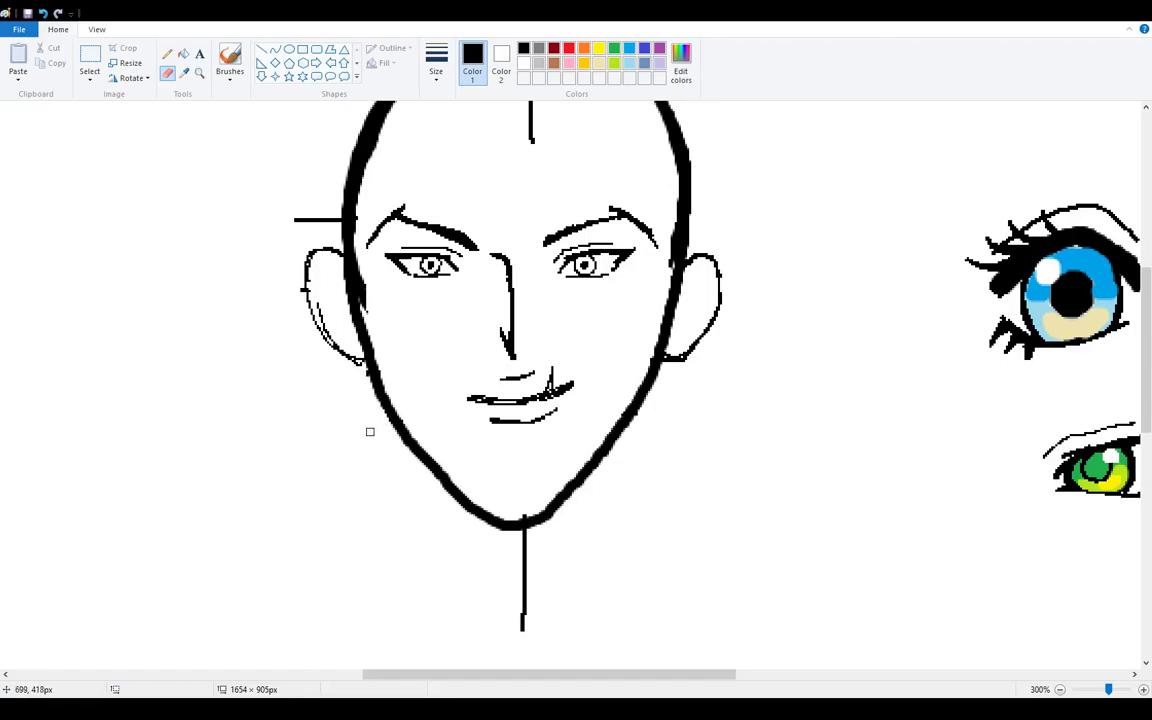
# Step: Erase the guideline stub beside the head's left temple, and ink both ears with thicker outlines and curved inner folds
pyautogui.moveTo(296, 218); pyautogui.dragTo(330, 217)
pyautogui.click(231, 58)
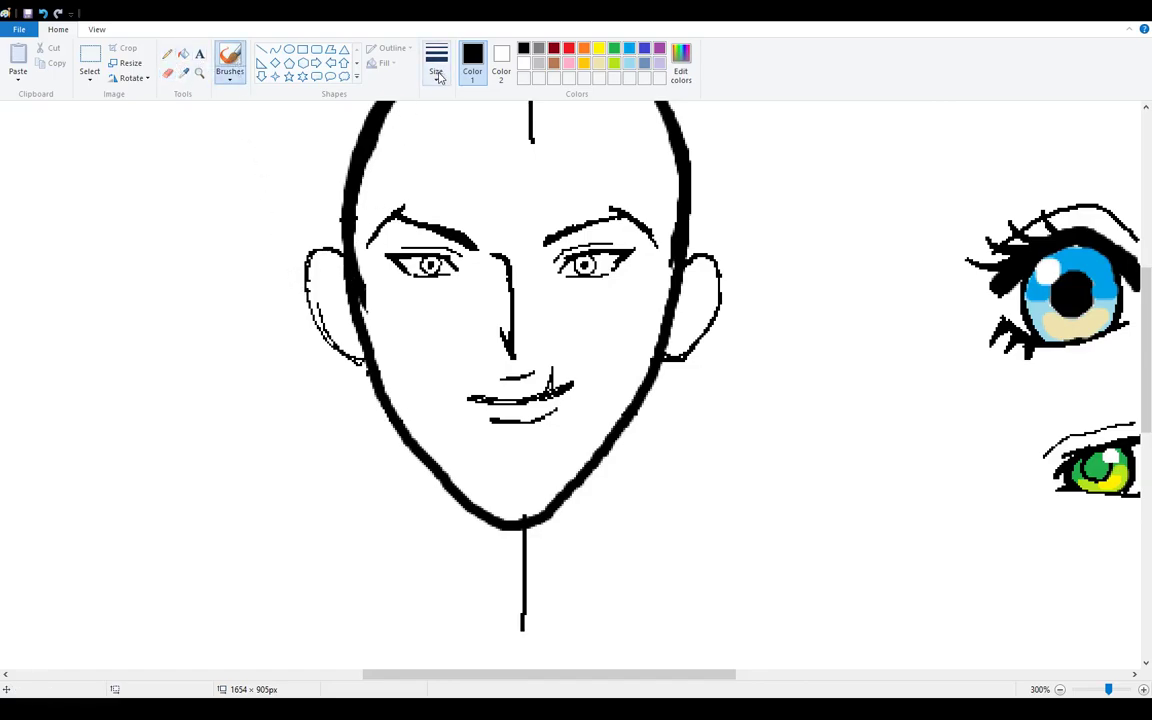
pyautogui.moveTo(345, 250)
pyautogui.mouseDown()
pyautogui.moveTo(308, 258)
pyautogui.moveTo(315, 315)
pyautogui.moveTo(362, 360)
pyautogui.mouseUp()
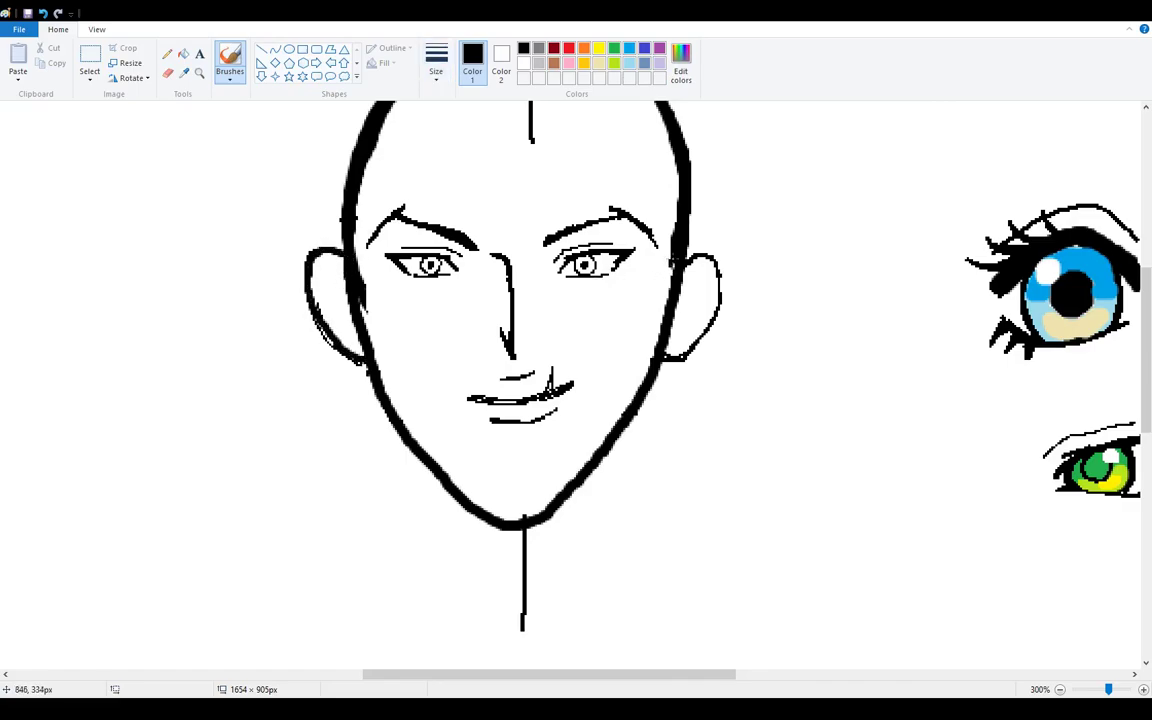
pyautogui.moveTo(700, 252)
pyautogui.mouseDown()
pyautogui.moveTo(712, 328)
pyautogui.moveTo(700, 352)
pyautogui.moveTo(652, 363)
pyautogui.mouseUp()
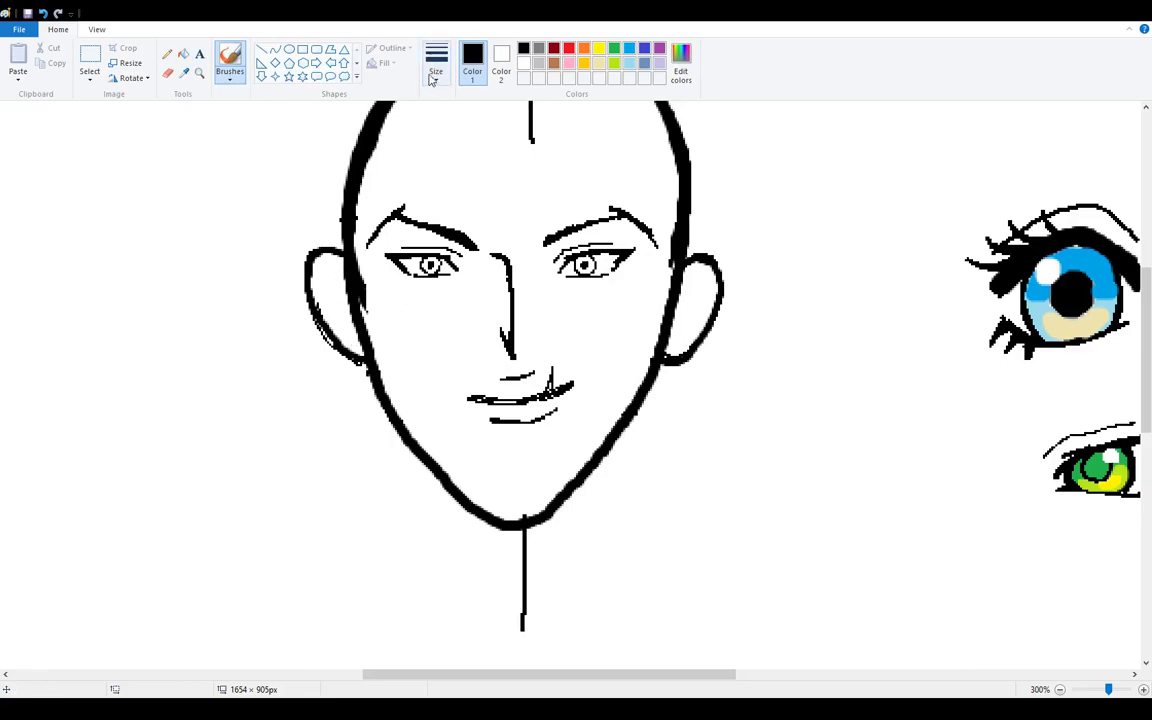
pyautogui.moveTo(356, 338)
pyautogui.mouseDown()
pyautogui.moveTo(338, 308)
pyautogui.moveTo(345, 280)
pyautogui.moveTo(326, 271)
pyautogui.moveTo(312, 293)
pyautogui.mouseUp()
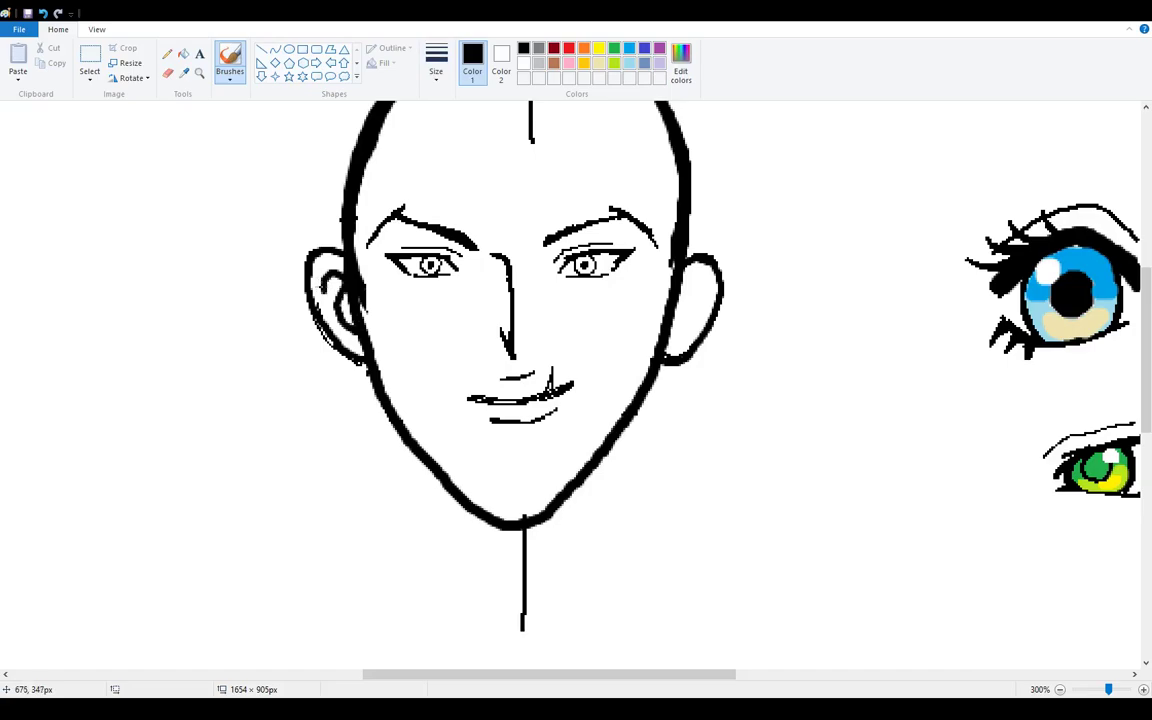
pyautogui.moveTo(660, 330)
pyautogui.mouseDown()
pyautogui.moveTo(680, 264)
pyautogui.moveTo(700, 260)
pyautogui.moveTo(700, 302)
pyautogui.mouseUp()
# Step: Draw two mirrored 6-shaped ear examples beside the jaw and erase the facing side of each loop to leave an open inner curve
pyautogui.moveTo(963, 434)
pyautogui.mouseDown()
pyautogui.moveTo(925, 434)
pyautogui.moveTo(913, 542)
pyautogui.moveTo(955, 493)
pyautogui.moveTo(888, 495)
pyautogui.mouseUp()
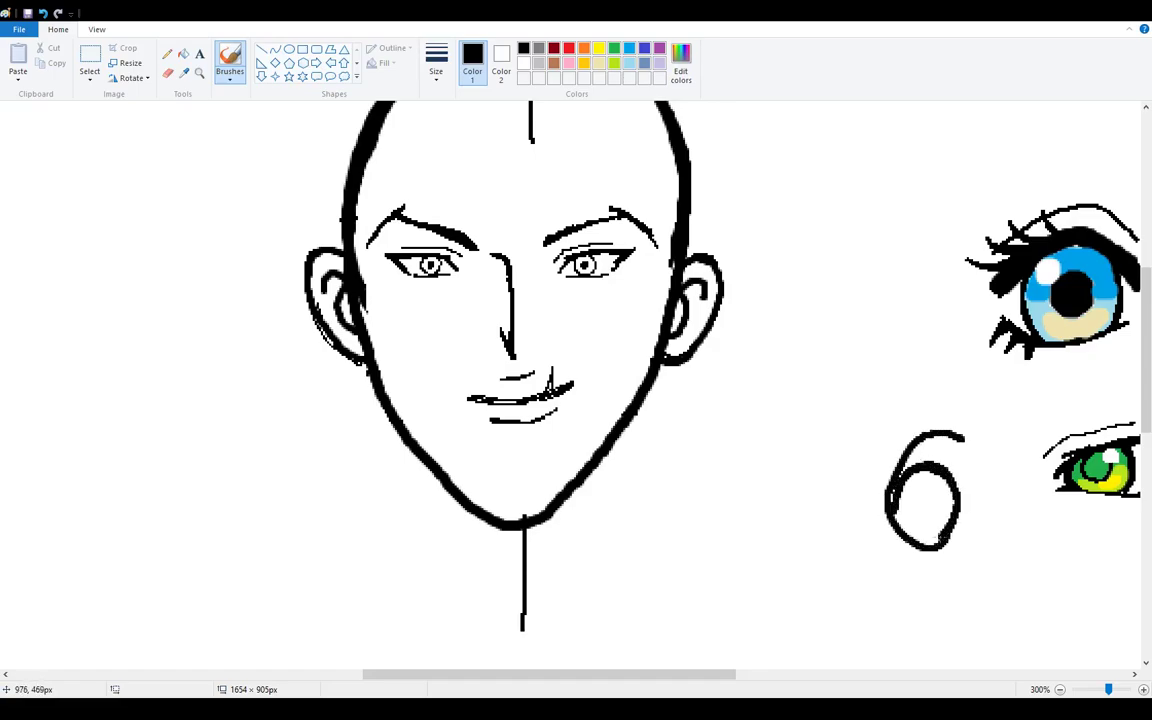
pyautogui.moveTo(971, 437); pyautogui.dragTo(890, 495)
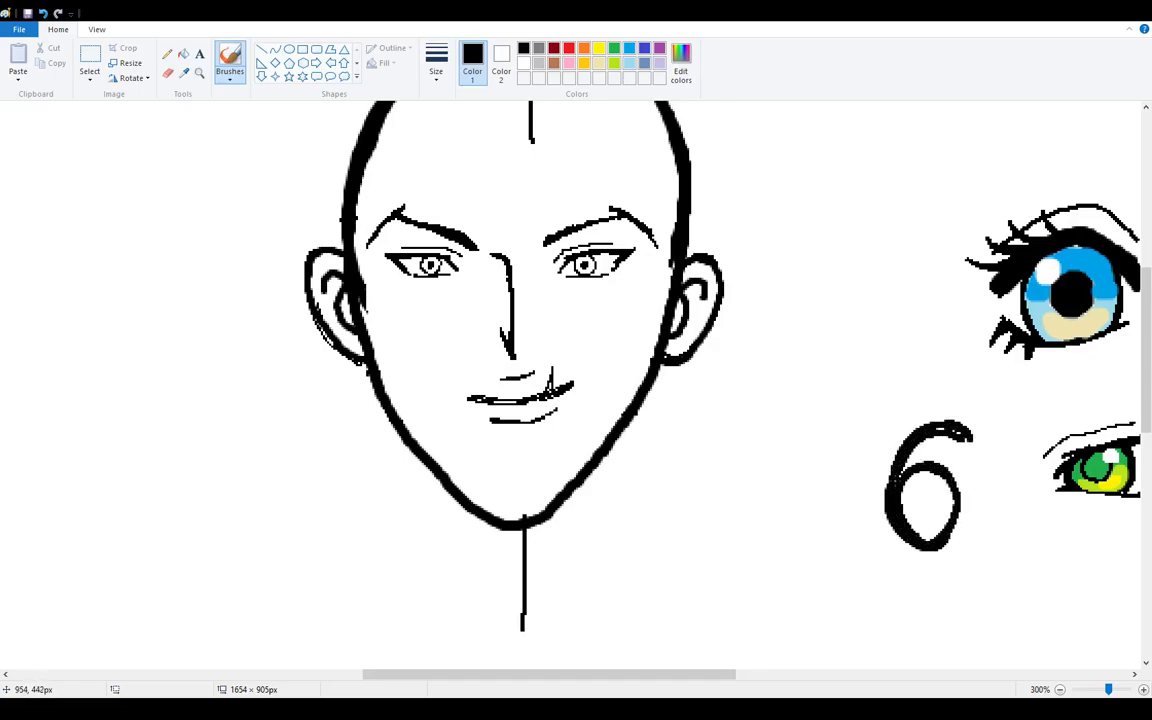
pyautogui.moveTo(760, 437)
pyautogui.mouseDown()
pyautogui.moveTo(784, 414)
pyautogui.moveTo(805, 545)
pyautogui.moveTo(778, 512)
pyautogui.moveTo(845, 468)
pyautogui.moveTo(775, 415)
pyautogui.moveTo(762, 448)
pyautogui.moveTo(810, 545)
pyautogui.mouseUp()
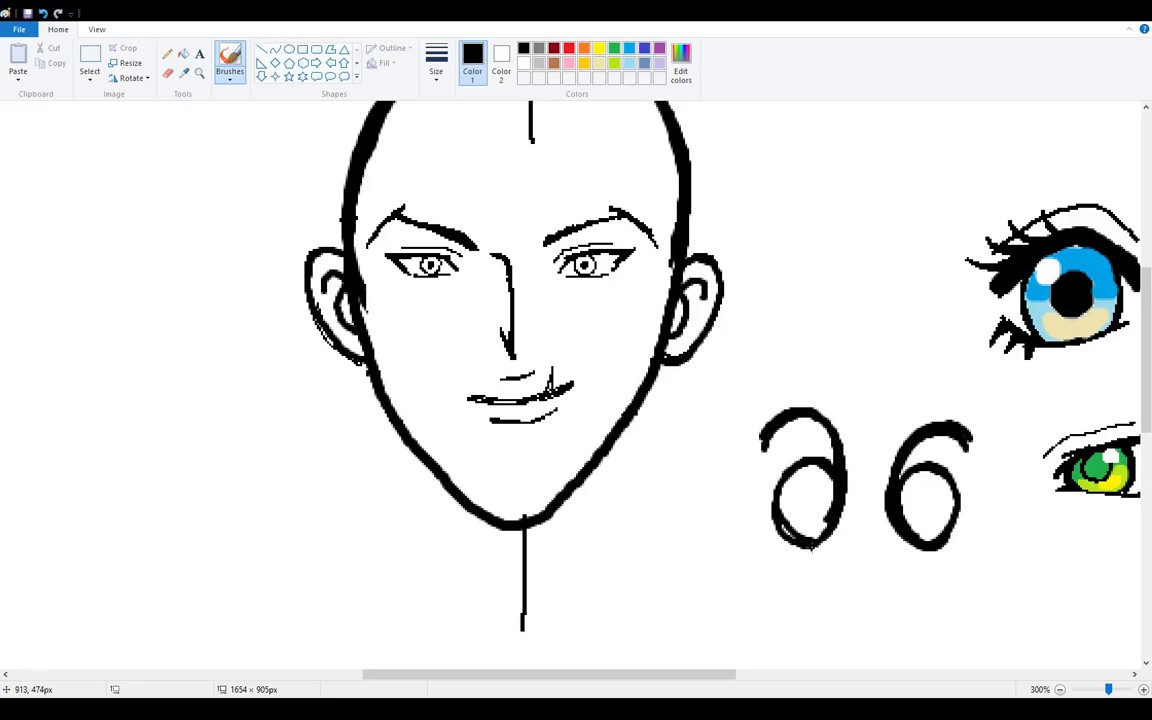
pyautogui.click(167, 73)
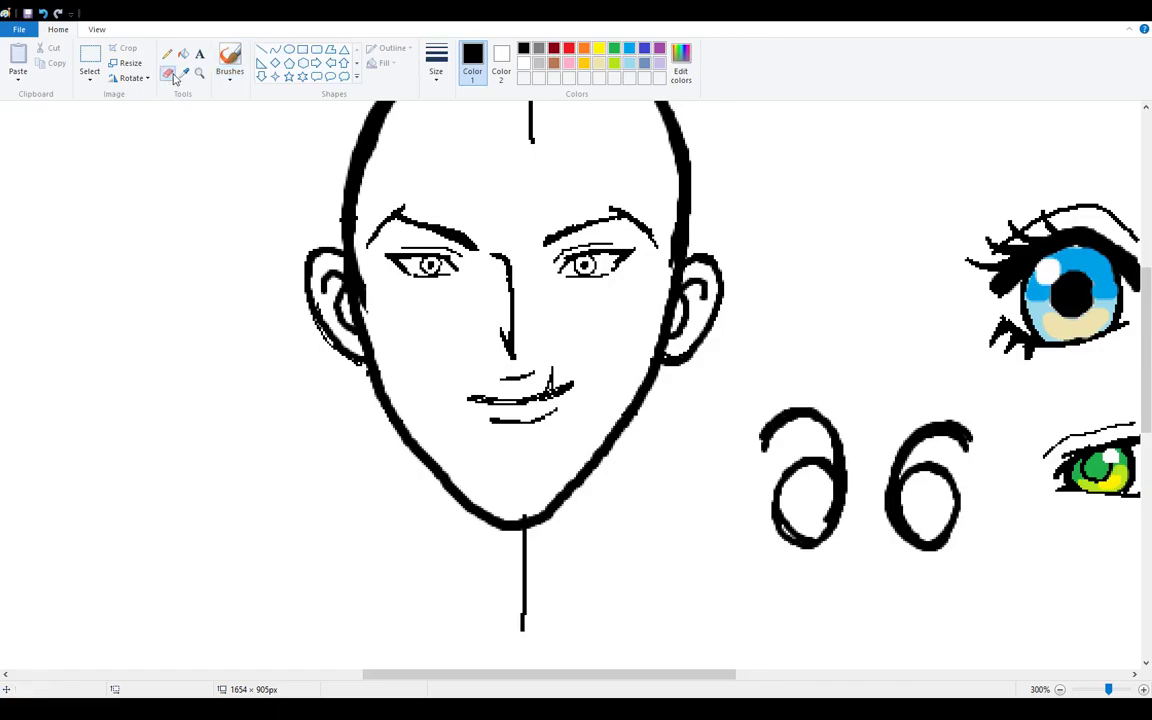
pyautogui.moveTo(838, 492); pyautogui.dragTo(830, 507)
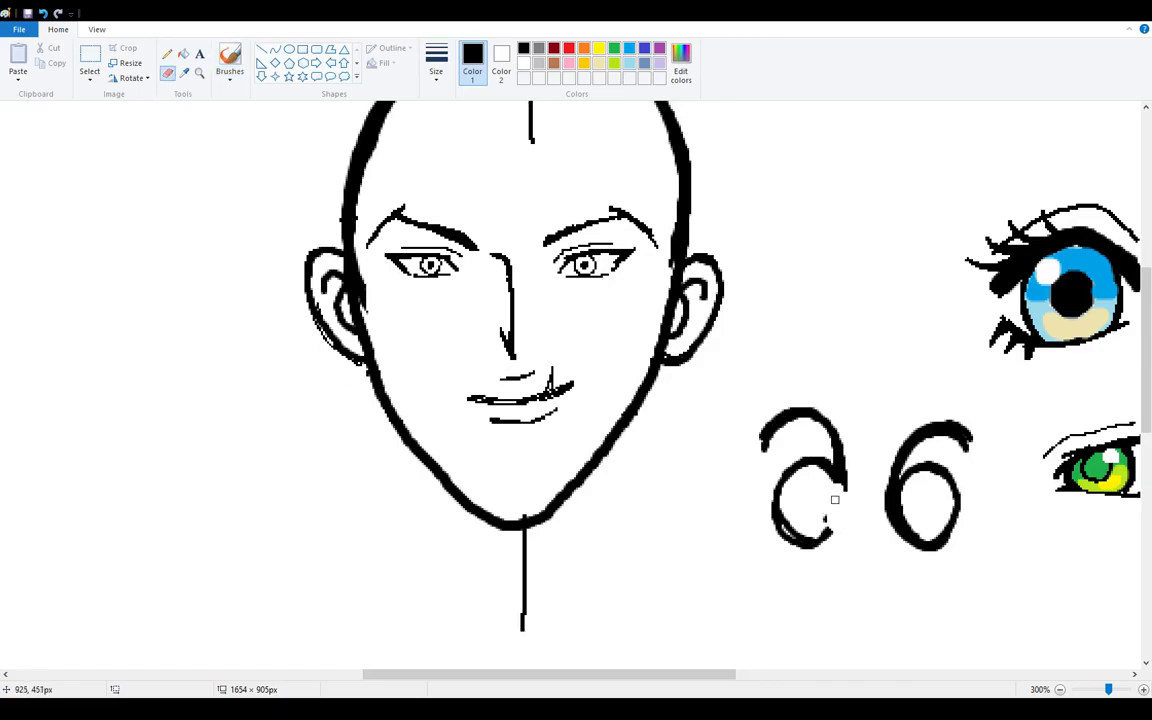
pyautogui.moveTo(905, 505)
pyautogui.mouseDown()
pyautogui.moveTo(888, 514)
pyautogui.moveTo(912, 485)
pyautogui.mouseUp()
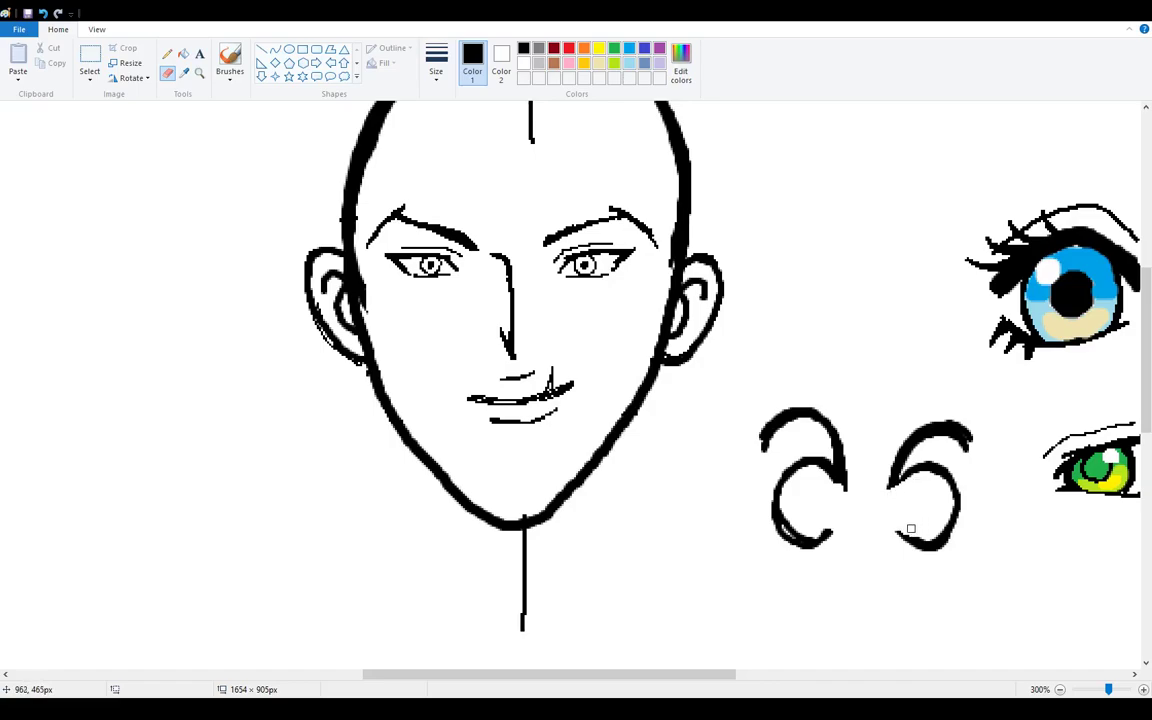
# Step: Erase the head outline where it crosses both ears, opening the ears into the face
pyautogui.moveTo(670, 306)
pyautogui.mouseDown()
pyautogui.moveTo(666, 329)
pyautogui.moveTo(676, 284)
pyautogui.mouseUp()
pyautogui.moveTo(338, 261)
pyautogui.mouseDown()
pyautogui.moveTo(368, 286)
pyautogui.moveTo(341, 261)
pyautogui.moveTo(372, 325)
pyautogui.moveTo(364, 294)
pyautogui.mouseUp()
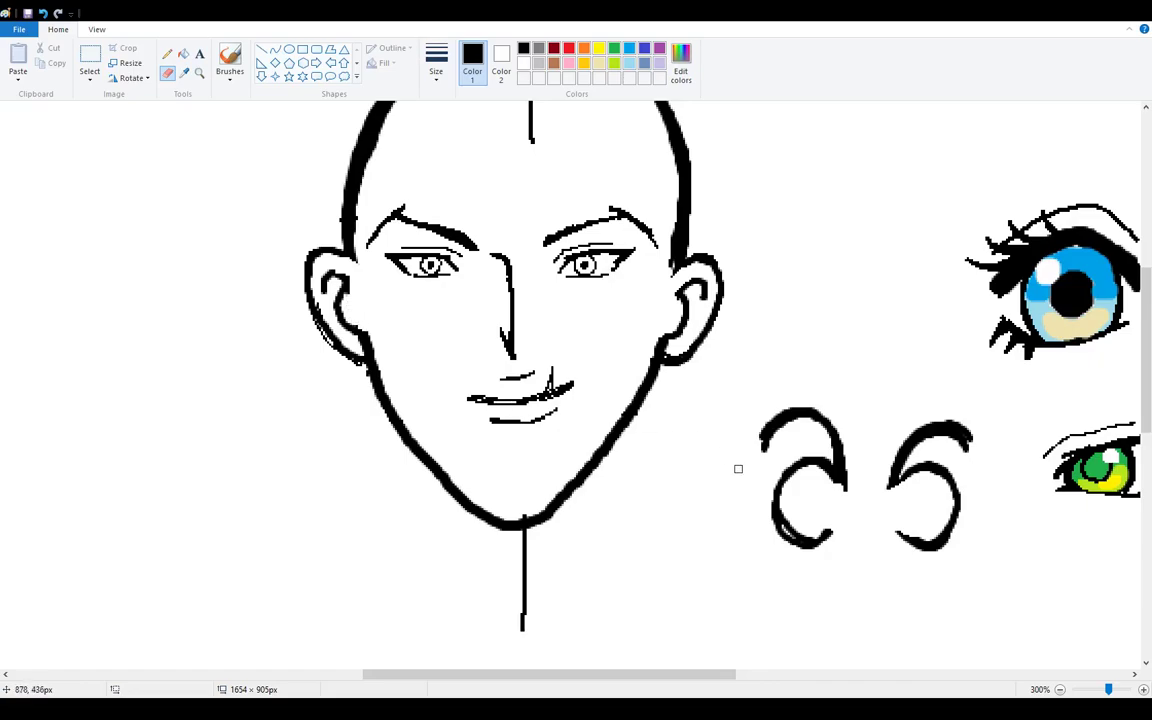
# Step: Erase the two mirrored 6-shaped ear examples beside the jaw
pyautogui.moveTo(818, 404)
pyautogui.mouseDown()
pyautogui.moveTo(782, 405)
pyautogui.moveTo(784, 393)
pyautogui.moveTo(800, 395)
pyautogui.moveTo(802, 407)
pyautogui.moveTo(825, 405)
pyautogui.moveTo(814, 420)
pyautogui.moveTo(870, 427)
pyautogui.moveTo(833, 506)
pyautogui.mouseUp()
pyautogui.moveTo(923, 406)
pyautogui.mouseDown()
pyautogui.moveTo(905, 565)
pyautogui.moveTo(942, 457)
pyautogui.moveTo(973, 430)
pyautogui.moveTo(942, 537)
pyautogui.moveTo(929, 432)
pyautogui.moveTo(934, 467)
pyautogui.moveTo(950, 473)
pyautogui.moveTo(929, 547)
pyautogui.mouseUp()
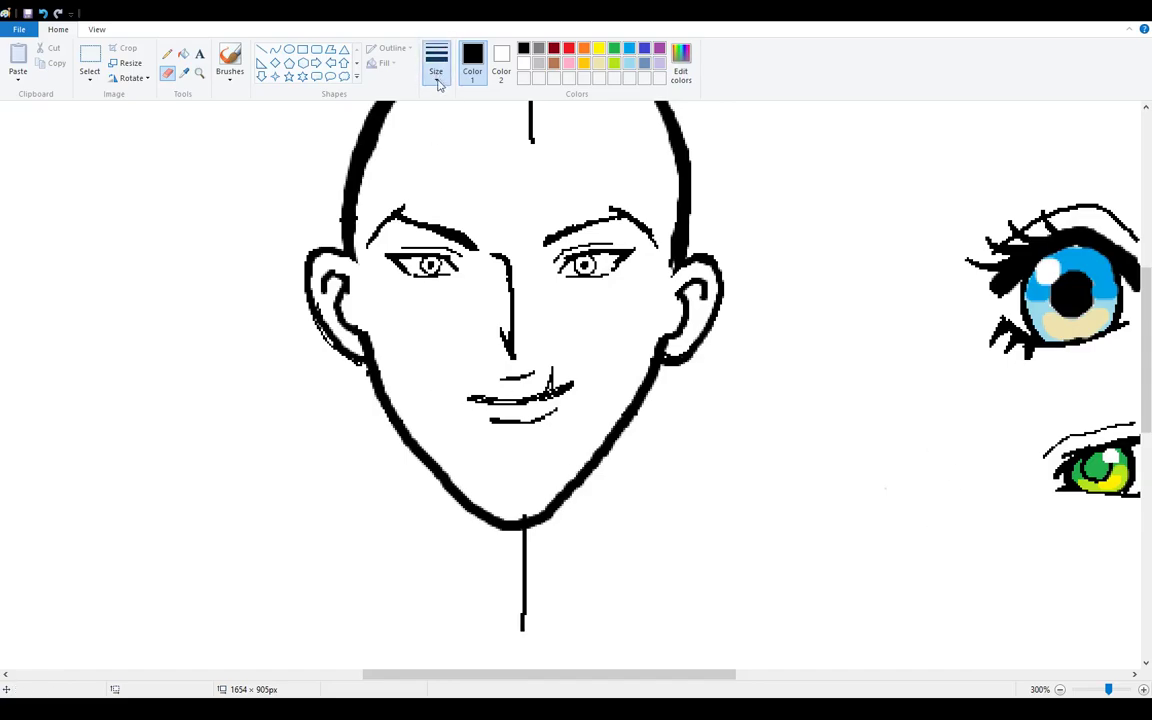
# Step: Draw two example ears in the blank area left of the head: a rounded one and, below it, one with a long drooping lobe
pyautogui.moveTo(563, 676)
pyautogui.mouseDown()
pyautogui.moveTo(418, 687)
pyautogui.moveTo(472, 685)
pyautogui.mouseUp()
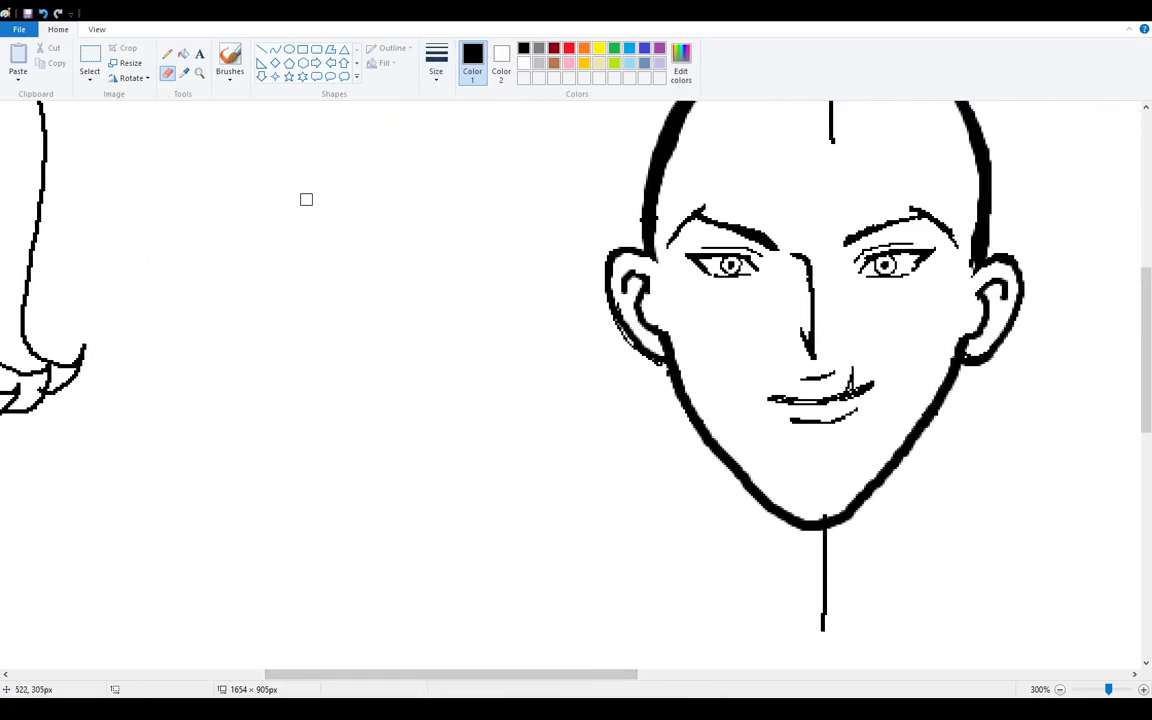
pyautogui.click(231, 60)
pyautogui.moveTo(252, 204)
pyautogui.mouseDown()
pyautogui.moveTo(220, 187)
pyautogui.moveTo(170, 258)
pyautogui.moveTo(224, 324)
pyautogui.moveTo(266, 291)
pyautogui.mouseUp()
pyautogui.moveTo(189, 245)
pyautogui.mouseDown()
pyautogui.moveTo(206, 212)
pyautogui.moveTo(246, 244)
pyautogui.moveTo(208, 270)
pyautogui.moveTo(254, 293)
pyautogui.mouseUp()
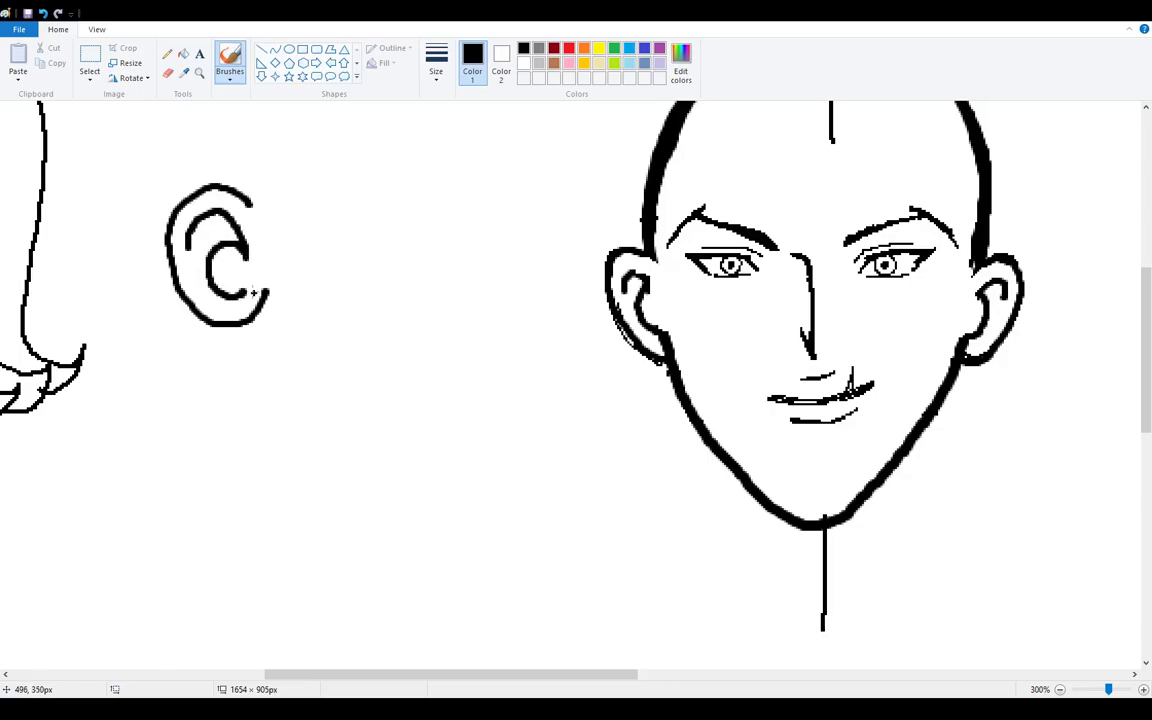
pyautogui.moveTo(283, 407)
pyautogui.mouseDown()
pyautogui.moveTo(228, 381)
pyautogui.moveTo(218, 443)
pyautogui.moveTo(258, 488)
pyautogui.moveTo(275, 568)
pyautogui.moveTo(307, 514)
pyautogui.mouseUp()
pyautogui.moveTo(237, 436)
pyautogui.mouseDown()
pyautogui.moveTo(270, 431)
pyautogui.moveTo(287, 466)
pyautogui.moveTo(283, 524)
pyautogui.moveTo(266, 446)
pyautogui.mouseUp()
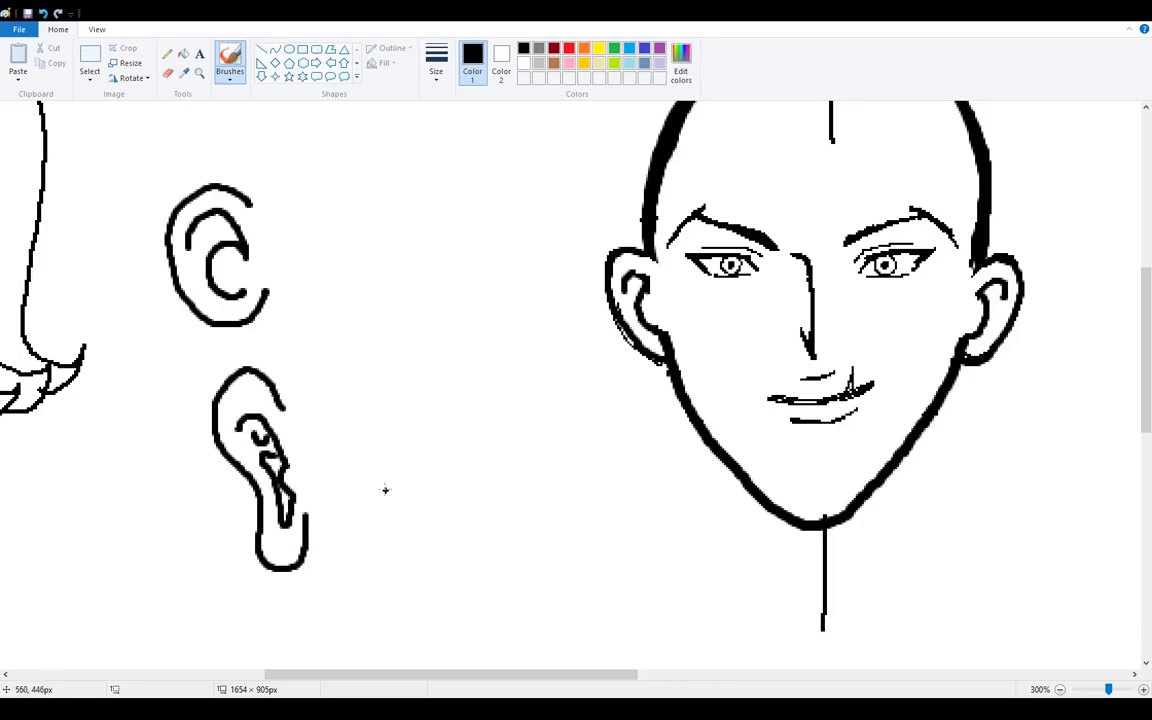
# Step: Add a short-lobed example ear beside the long-lobed one and a pointed elf ear above it, both with inner folds
pyautogui.moveTo(465, 459)
pyautogui.mouseDown()
pyautogui.moveTo(427, 422)
pyautogui.moveTo(401, 454)
pyautogui.moveTo(419, 540)
pyautogui.moveTo(479, 530)
pyautogui.mouseUp()
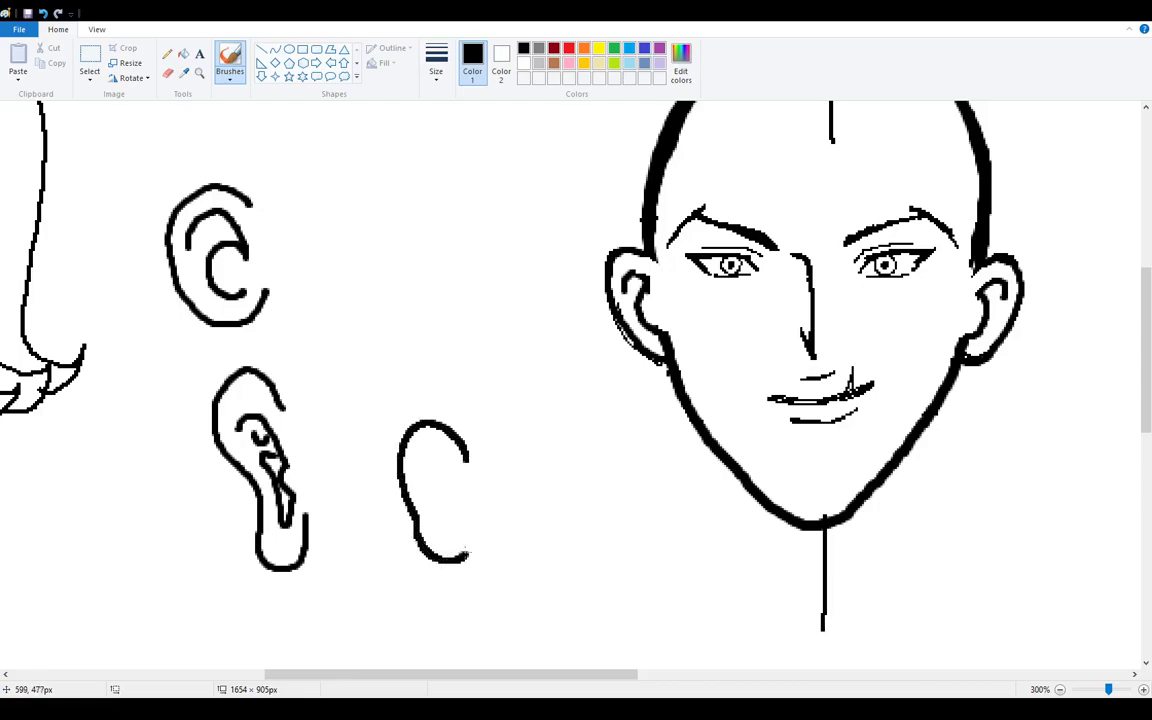
pyautogui.moveTo(432, 470)
pyautogui.mouseDown()
pyautogui.moveTo(459, 523)
pyautogui.moveTo(428, 500)
pyautogui.mouseUp()
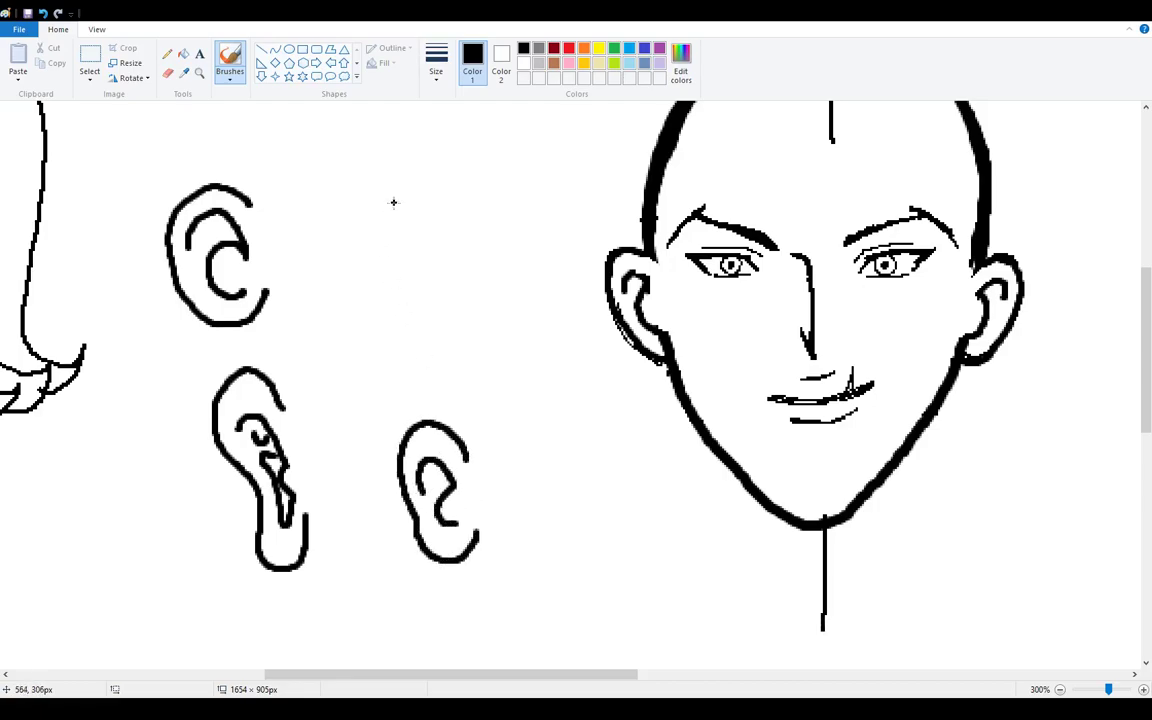
pyautogui.moveTo(420, 200)
pyautogui.mouseDown()
pyautogui.moveTo(351, 131)
pyautogui.moveTo(345, 208)
pyautogui.moveTo(370, 297)
pyautogui.moveTo(416, 288)
pyautogui.mouseUp()
pyautogui.moveTo(410, 258)
pyautogui.mouseDown()
pyautogui.moveTo(382, 231)
pyautogui.moveTo(392, 203)
pyautogui.moveTo(361, 182)
pyautogui.moveTo(388, 222)
pyautogui.mouseUp()
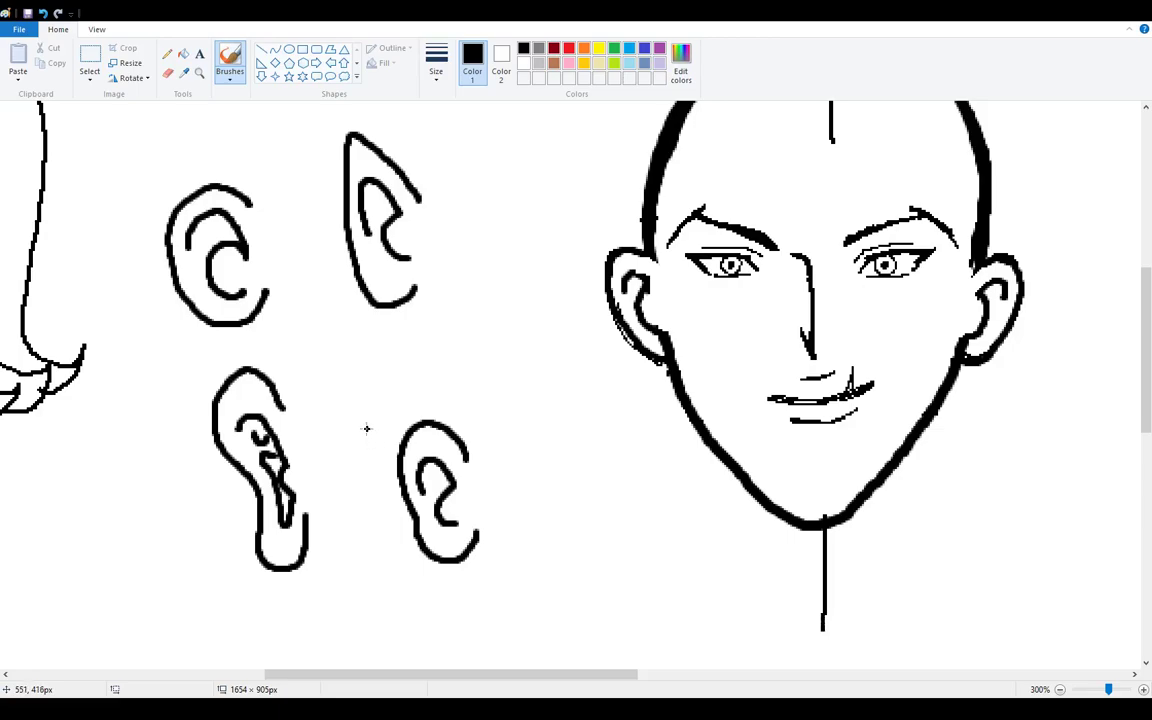
# Step: Try a small round ear between the pointed and short-lobed examples, erase it, and trim the pointed ear's upper end
pyautogui.moveTo(483, 296)
pyautogui.mouseDown()
pyautogui.moveTo(433, 355)
pyautogui.moveTo(502, 374)
pyautogui.moveTo(474, 324)
pyautogui.moveTo(490, 368)
pyautogui.mouseUp()
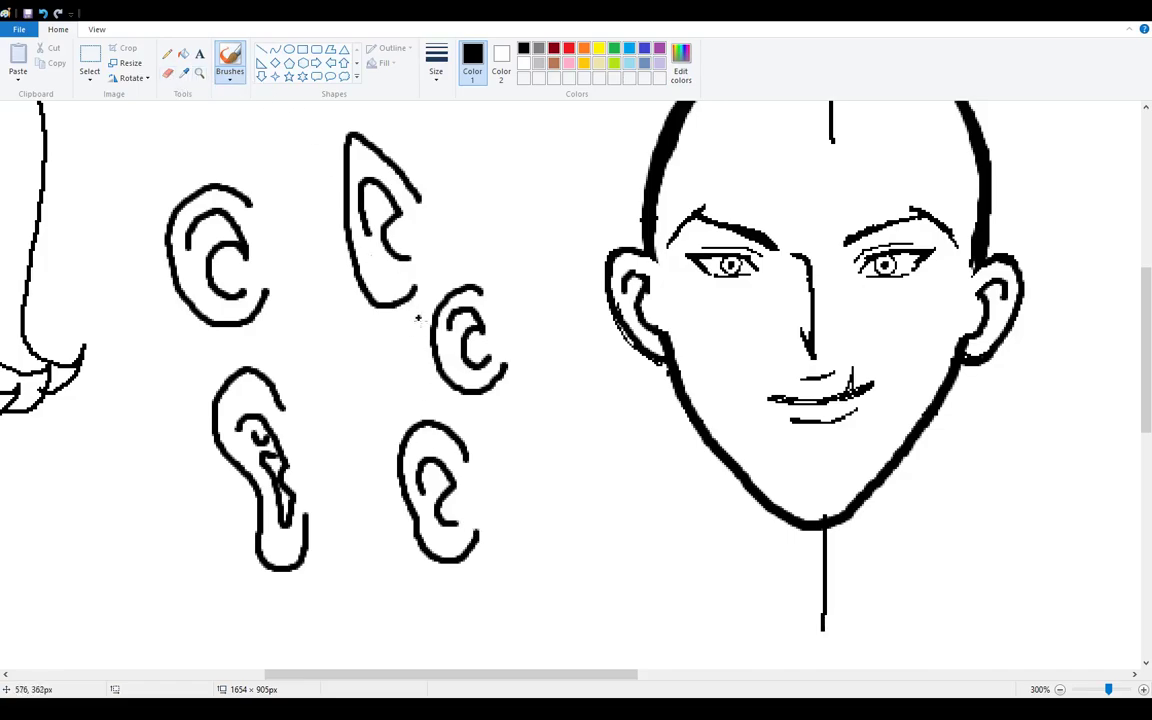
pyautogui.click(167, 73)
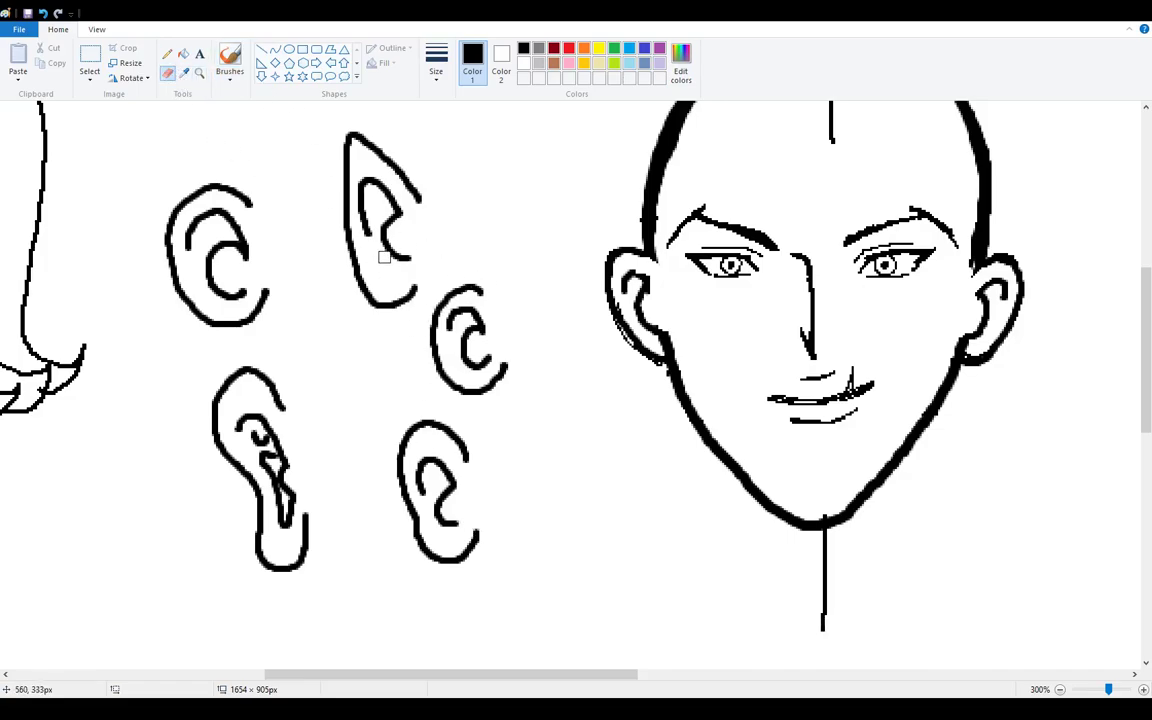
pyautogui.moveTo(419, 185)
pyautogui.mouseDown()
pyautogui.moveTo(448, 299)
pyautogui.moveTo(440, 284)
pyautogui.moveTo(460, 257)
pyautogui.moveTo(485, 322)
pyautogui.moveTo(481, 293)
pyautogui.moveTo(493, 304)
pyautogui.moveTo(488, 380)
pyautogui.mouseUp()
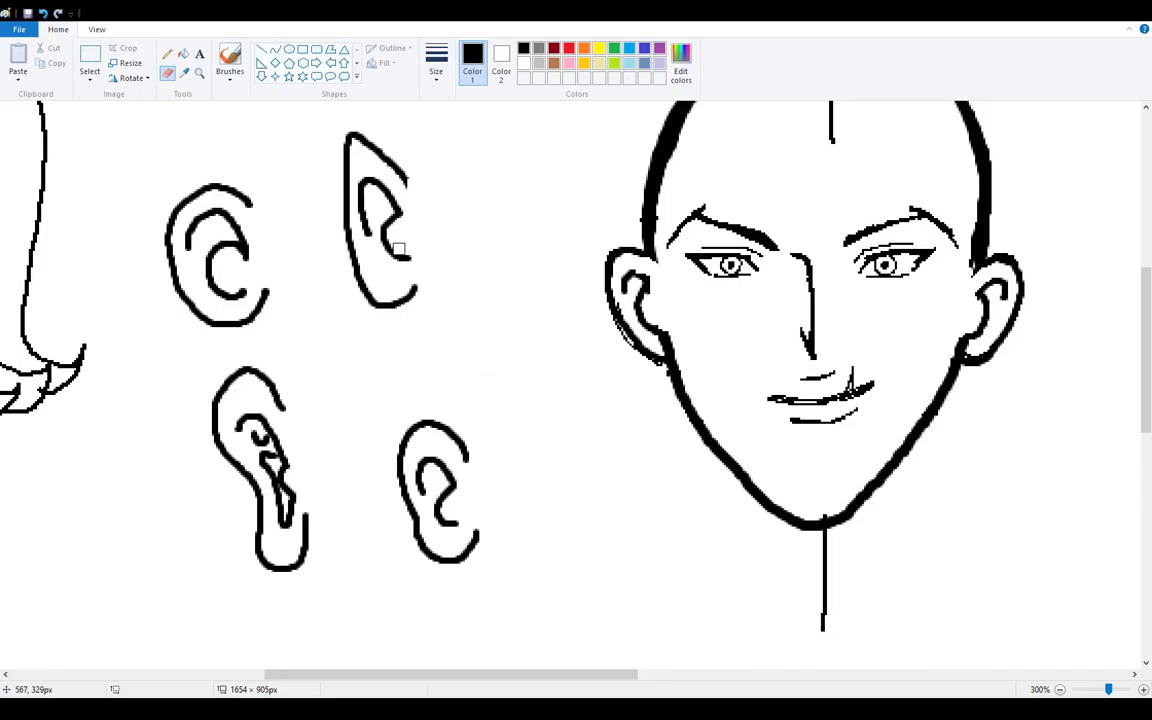
# Step: Brush in both sides of the neck from the jaw down, thick under the jaw and flaring outward at the base
pyautogui.click(229, 60)
pyautogui.moveTo(603, 676); pyautogui.dragTo(693, 680)
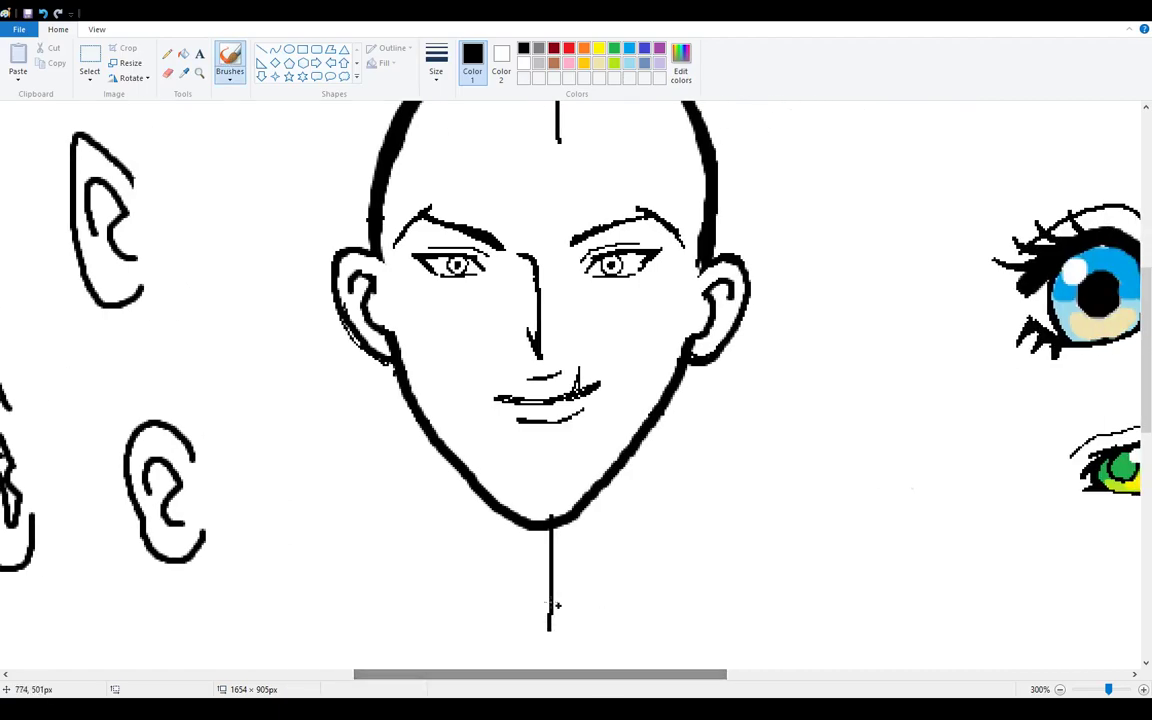
pyautogui.moveTo(456, 478)
pyautogui.mouseDown()
pyautogui.moveTo(470, 573)
pyautogui.moveTo(460, 600)
pyautogui.moveTo(432, 610)
pyautogui.moveTo(457, 478)
pyautogui.mouseUp()
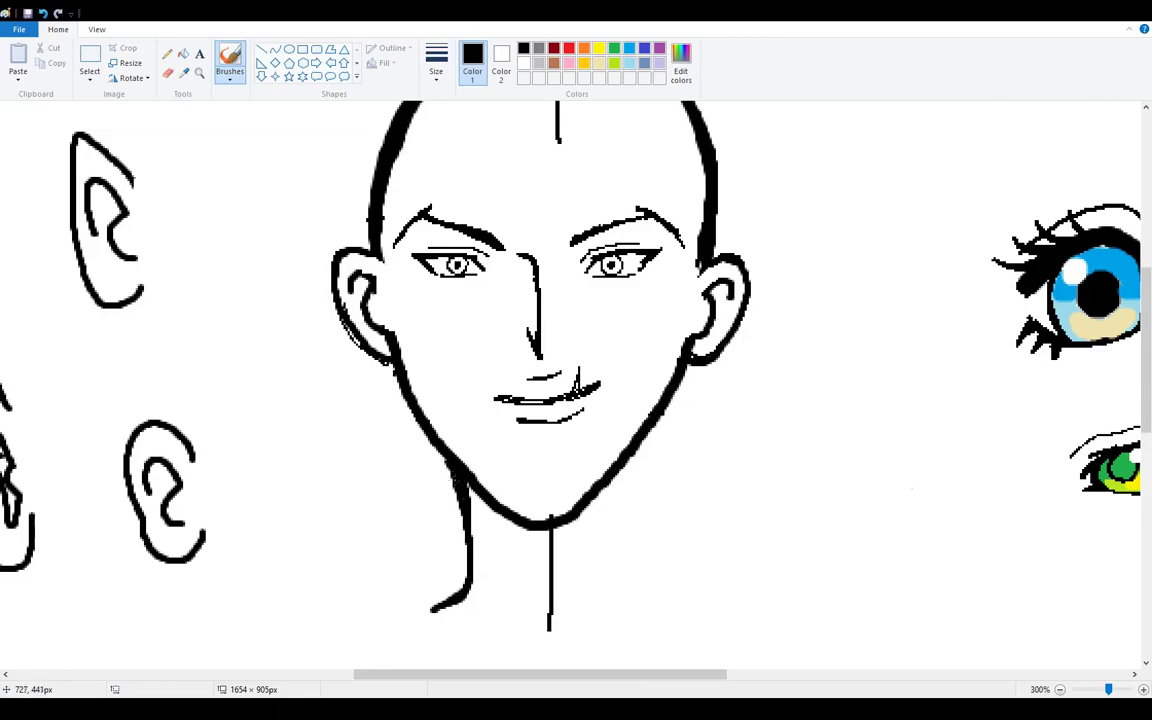
pyautogui.moveTo(633, 453)
pyautogui.mouseDown()
pyautogui.moveTo(627, 600)
pyautogui.moveTo(662, 629)
pyautogui.moveTo(632, 524)
pyautogui.moveTo(637, 440)
pyautogui.moveTo(637, 450)
pyautogui.mouseUp()
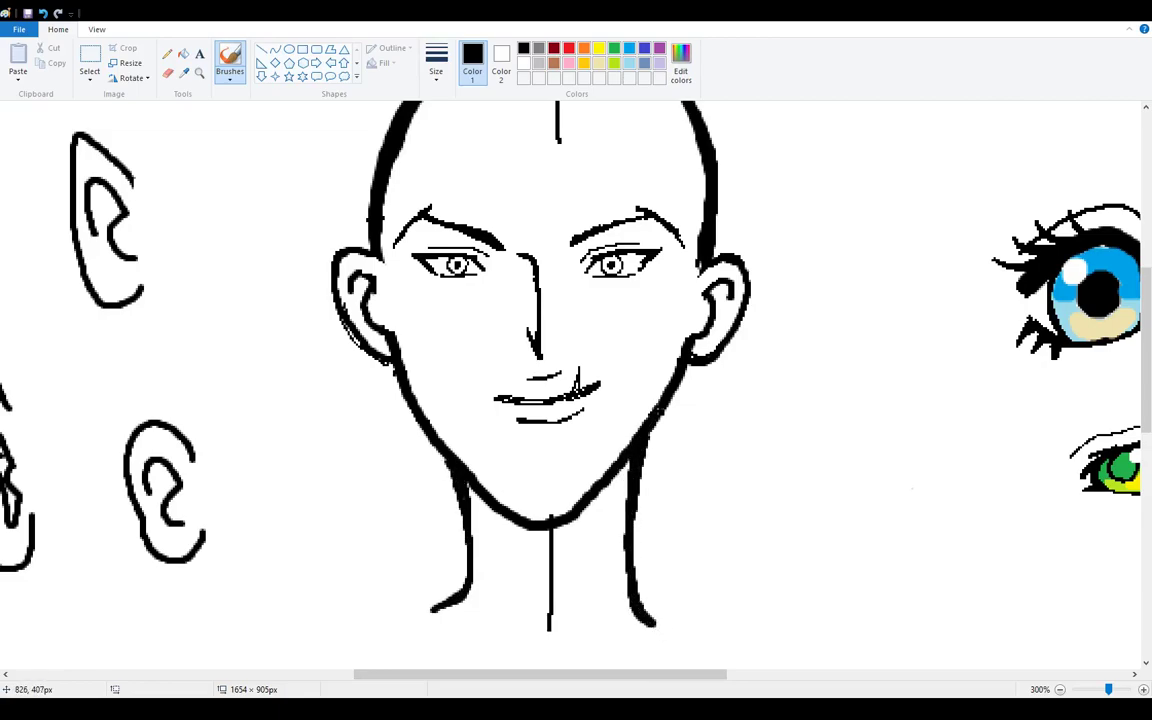
# Step: Draw a low curved hairline across the forehead from temple to temple, through the lower end of the vertical guideline
pyautogui.moveTo(1148, 338); pyautogui.dragTo(1149, 297)
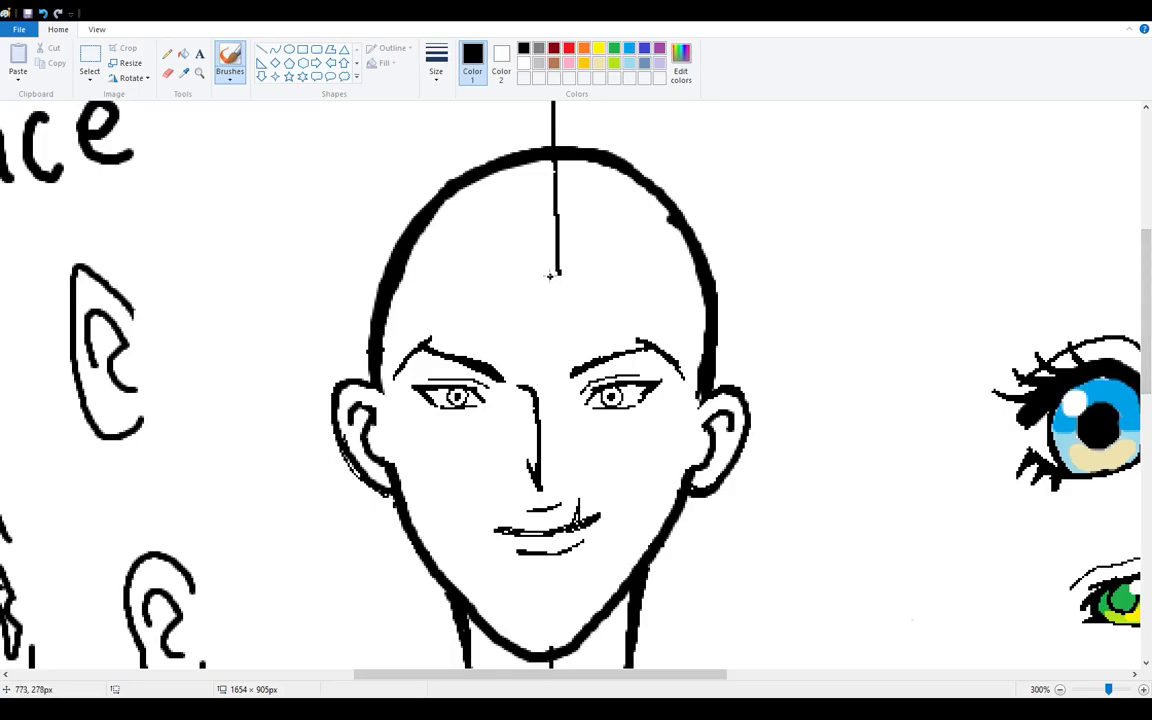
pyautogui.moveTo(549, 273); pyautogui.dragTo(578, 276)
pyautogui.click(167, 53)
pyautogui.moveTo(543, 273)
pyautogui.mouseDown()
pyautogui.moveTo(450, 286)
pyautogui.moveTo(401, 309)
pyautogui.mouseUp()
pyautogui.moveTo(541, 274); pyautogui.dragTo(535, 270)
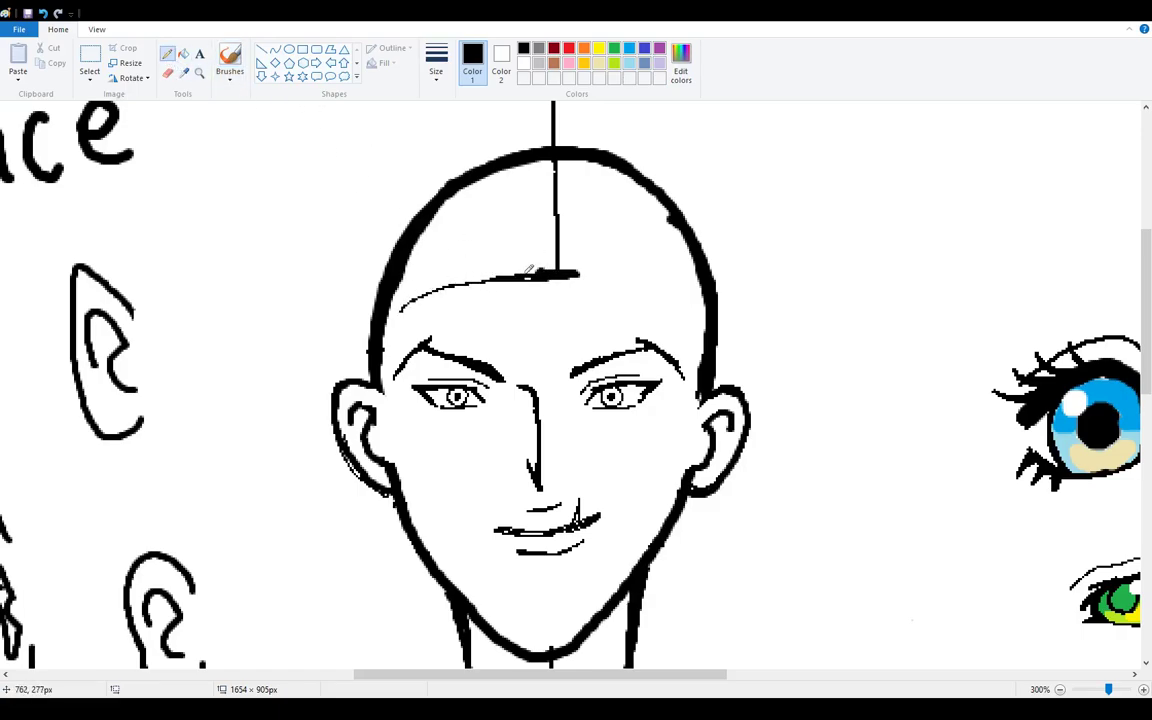
pyautogui.moveTo(687, 300); pyautogui.dragTo(580, 272)
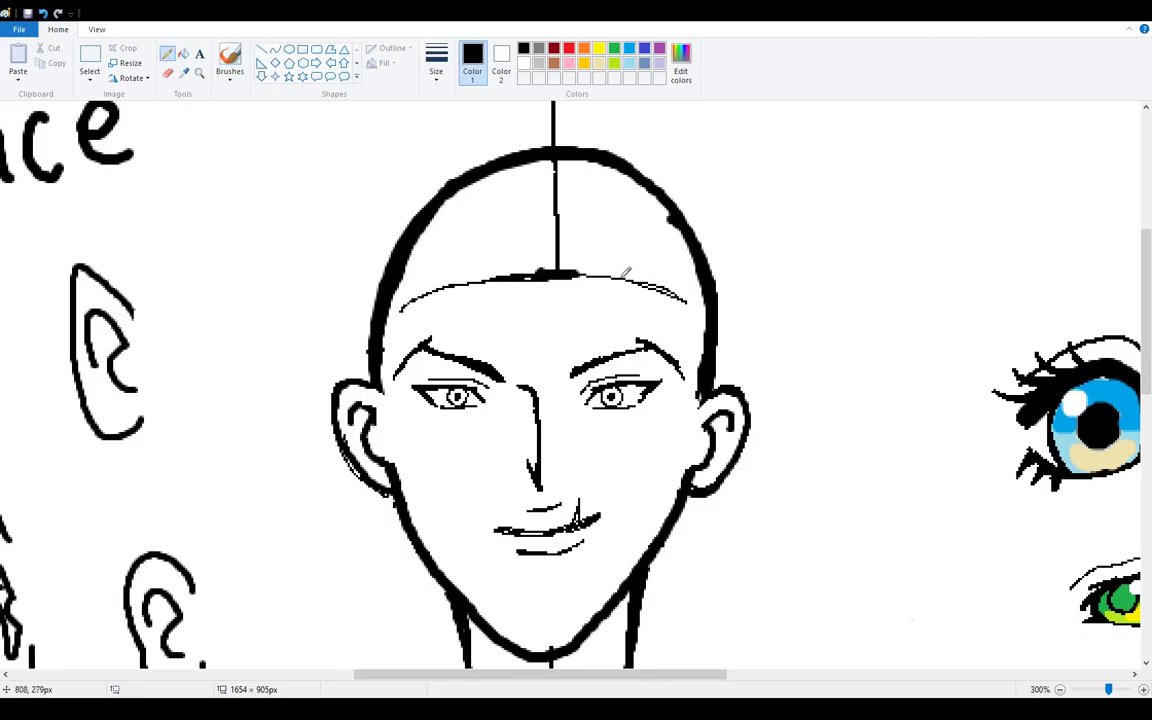
pyautogui.moveTo(656, 290); pyautogui.dragTo(635, 286)
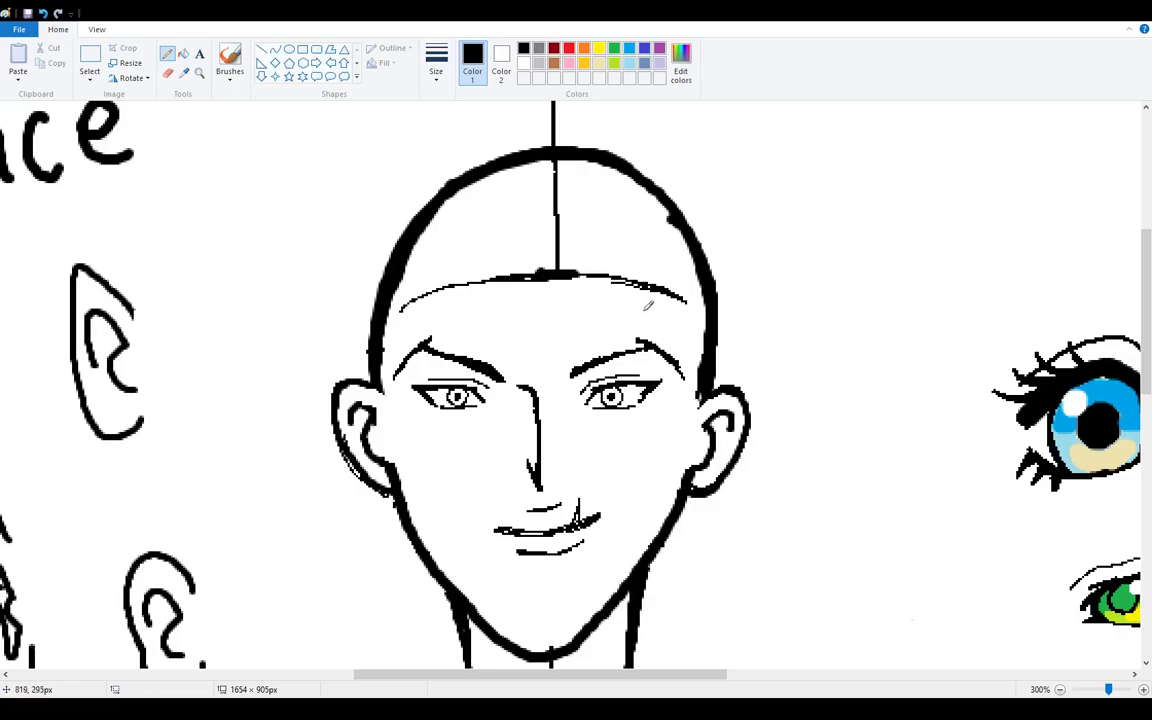
# Step: Erase the curved hairline and the vertical guideline inside the top of the head
pyautogui.click(167, 73)
pyautogui.moveTo(442, 288)
pyautogui.mouseDown()
pyautogui.moveTo(403, 311)
pyautogui.moveTo(495, 280)
pyautogui.moveTo(569, 280)
pyautogui.moveTo(504, 273)
pyautogui.moveTo(592, 280)
pyautogui.moveTo(565, 276)
pyautogui.moveTo(686, 327)
pyautogui.moveTo(631, 288)
pyautogui.moveTo(668, 302)
pyautogui.mouseUp()
pyautogui.moveTo(557, 268); pyautogui.dragTo(553, 175)
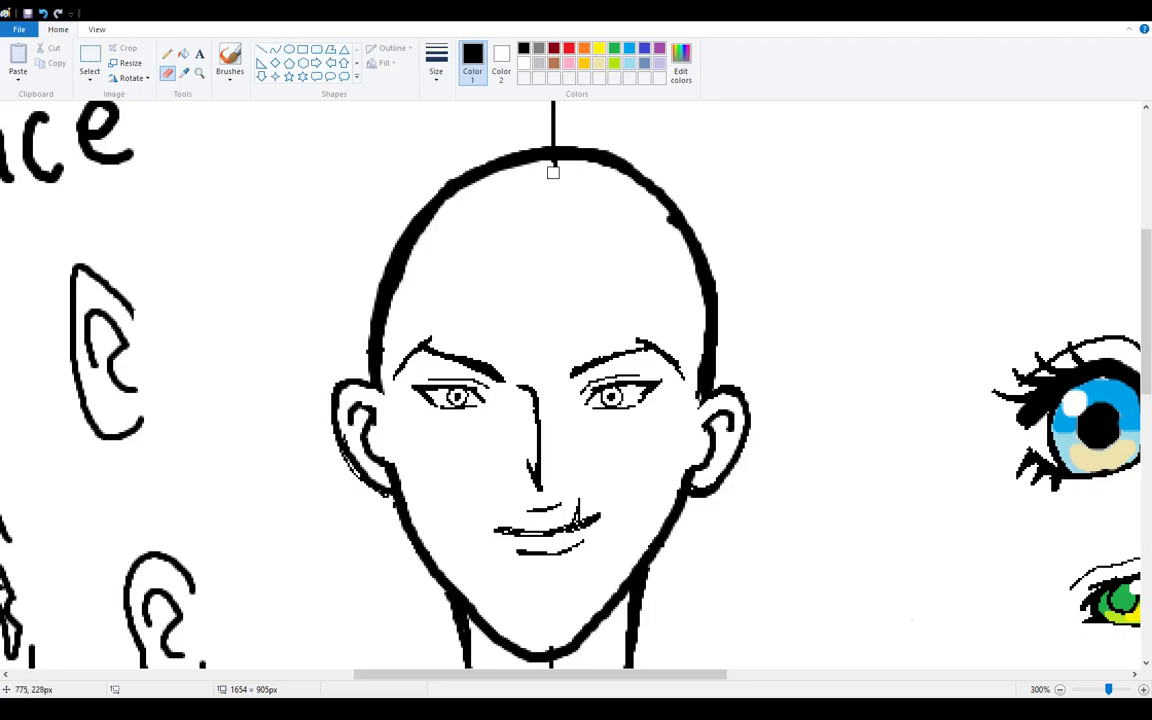
# Step: Sketch a high rounded hairline sloping from near the crown down to both temples, and erase it
pyautogui.click(167, 53)
pyautogui.moveTo(528, 195)
pyautogui.mouseDown()
pyautogui.moveTo(590, 200)
pyautogui.moveTo(686, 345)
pyautogui.mouseUp()
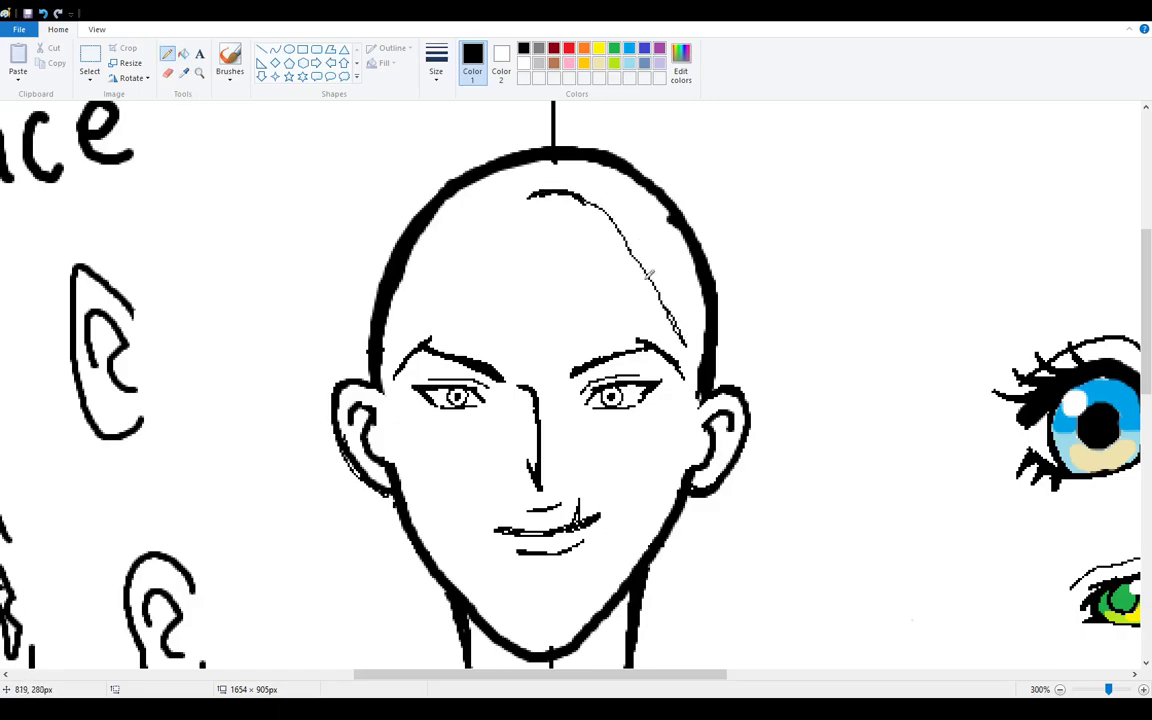
pyautogui.moveTo(525, 195)
pyautogui.mouseDown()
pyautogui.moveTo(482, 218)
pyautogui.moveTo(449, 257)
pyautogui.moveTo(416, 325)
pyautogui.mouseUp()
pyautogui.moveTo(417, 322)
pyautogui.mouseDown()
pyautogui.moveTo(458, 233)
pyautogui.moveTo(535, 191)
pyautogui.moveTo(588, 199)
pyautogui.moveTo(522, 197)
pyautogui.moveTo(464, 230)
pyautogui.moveTo(417, 325)
pyautogui.moveTo(602, 217)
pyautogui.moveTo(580, 203)
pyautogui.moveTo(684, 332)
pyautogui.mouseUp()
pyautogui.click(167, 73)
# Step: Sketch a squared hairline with a corner above each temple, and undo a pointed arch tried over it
pyautogui.click(168, 56)
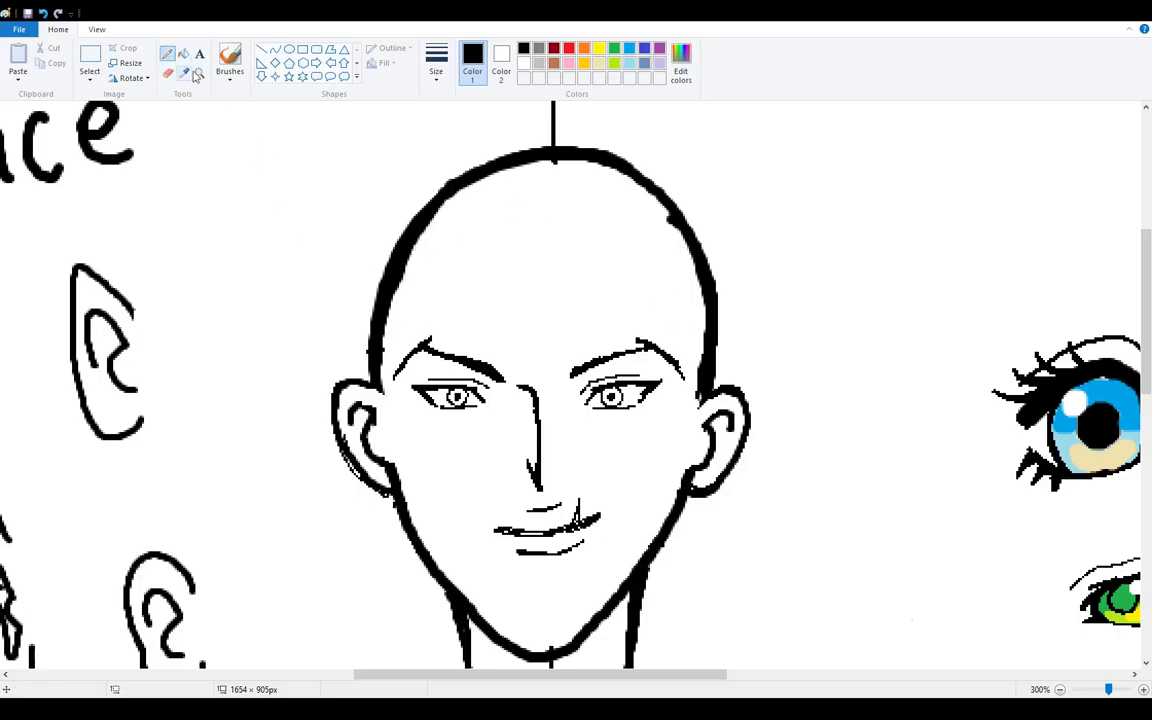
pyautogui.moveTo(399, 320)
pyautogui.mouseDown()
pyautogui.moveTo(448, 224)
pyautogui.moveTo(570, 211)
pyautogui.moveTo(628, 223)
pyautogui.moveTo(645, 211)
pyautogui.moveTo(642, 229)
pyautogui.moveTo(694, 307)
pyautogui.moveTo(645, 245)
pyautogui.moveTo(691, 297)
pyautogui.mouseUp()
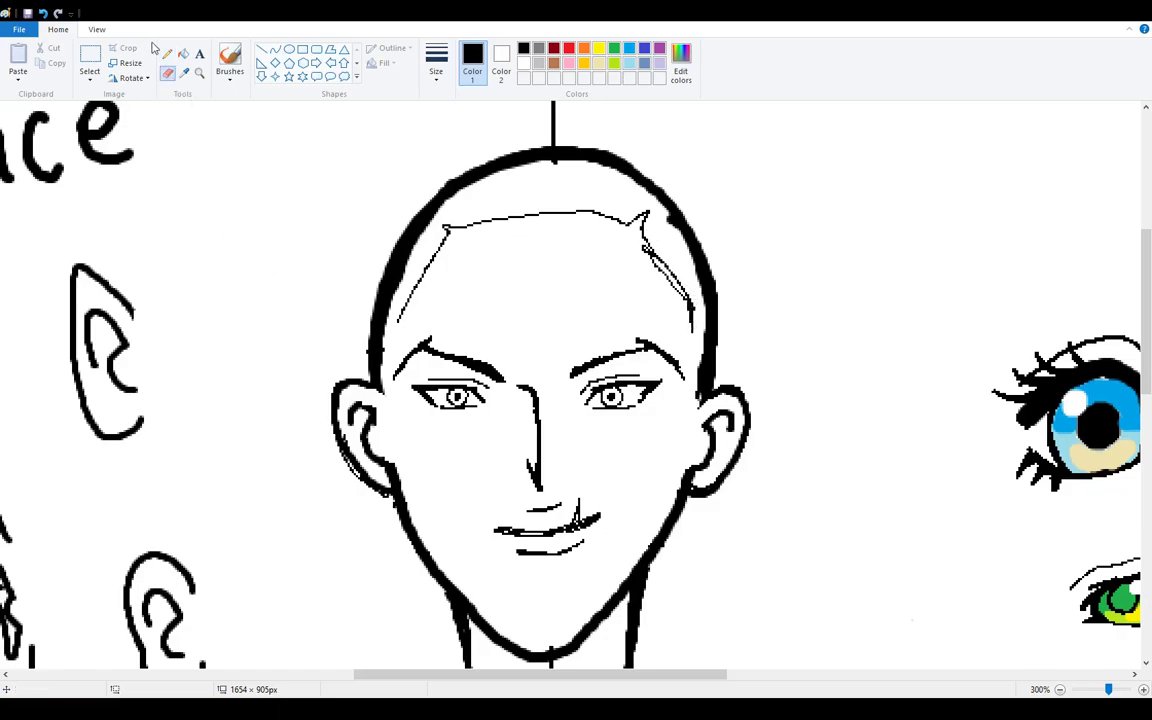
pyautogui.moveTo(412, 316)
pyautogui.mouseDown()
pyautogui.moveTo(498, 191)
pyautogui.moveTo(550, 165)
pyautogui.moveTo(658, 301)
pyautogui.mouseUp()
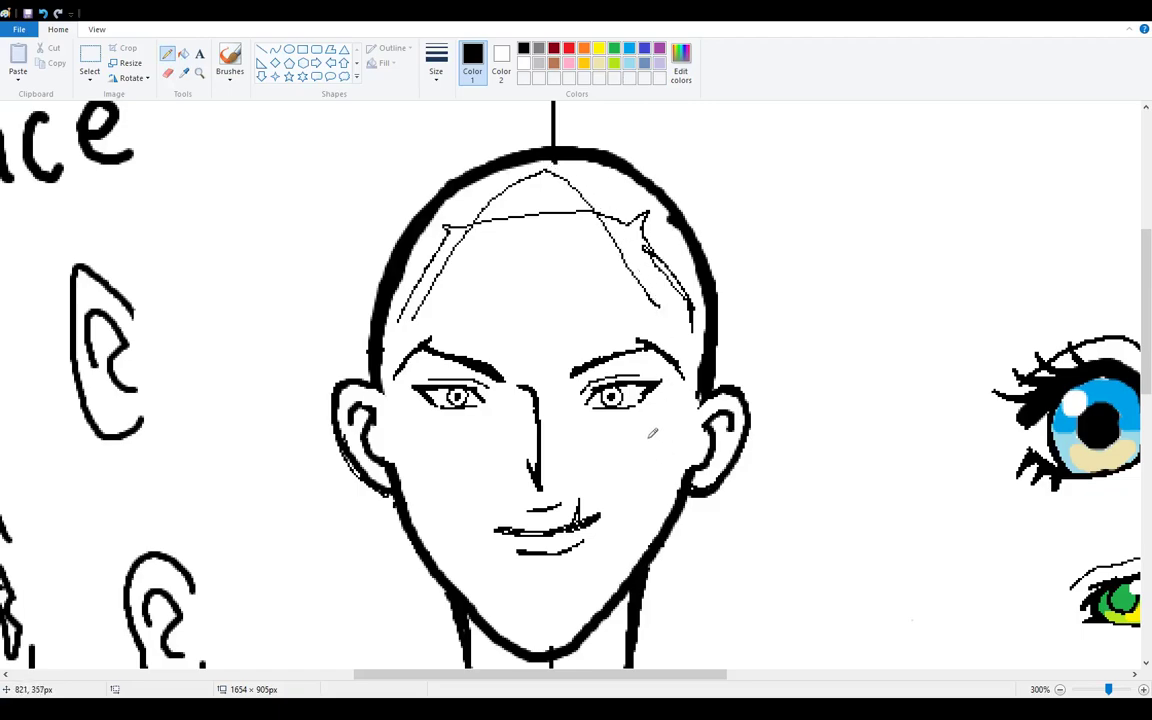
pyautogui.hotkey('ctrl', 'z')
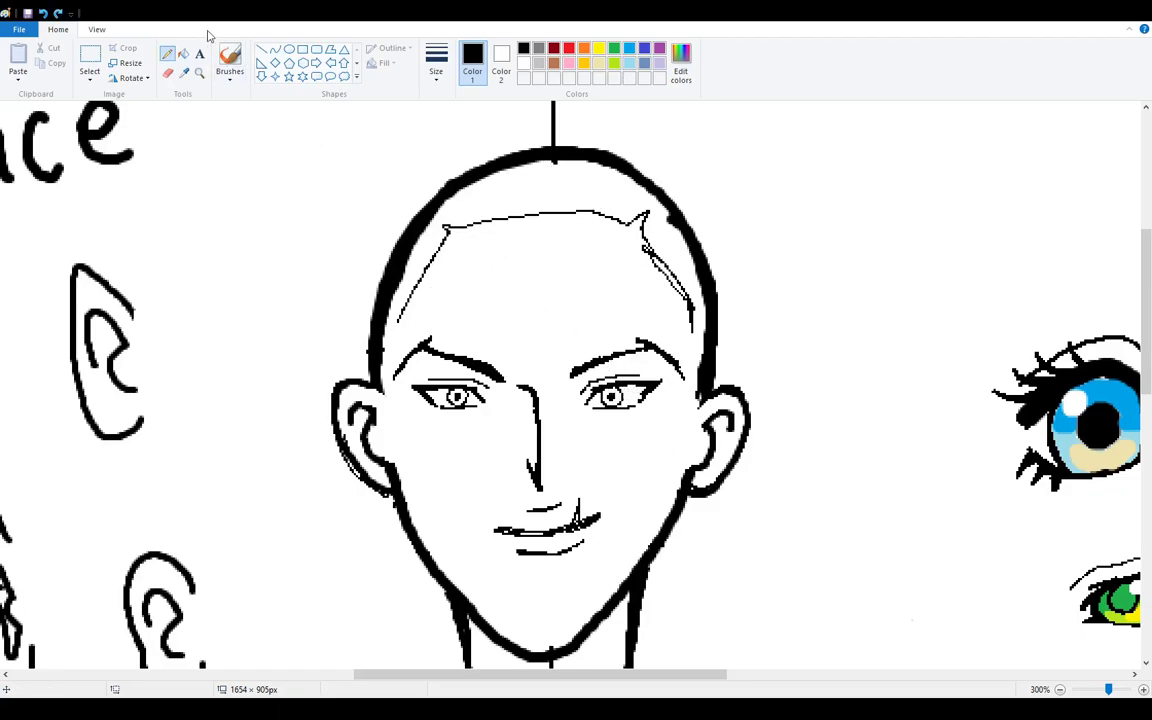
# Step: Erase the squared hairline from the forehead and switch back to the Pencil
pyautogui.click(167, 73)
pyautogui.moveTo(430, 211)
pyautogui.mouseDown()
pyautogui.moveTo(399, 327)
pyautogui.moveTo(458, 228)
pyautogui.moveTo(576, 219)
pyautogui.moveTo(495, 216)
pyautogui.moveTo(615, 263)
pyautogui.moveTo(588, 216)
pyautogui.moveTo(611, 216)
pyautogui.moveTo(649, 234)
pyautogui.moveTo(654, 262)
pyautogui.moveTo(654, 251)
pyautogui.moveTo(684, 301)
pyautogui.mouseUp()
pyautogui.click(167, 53)
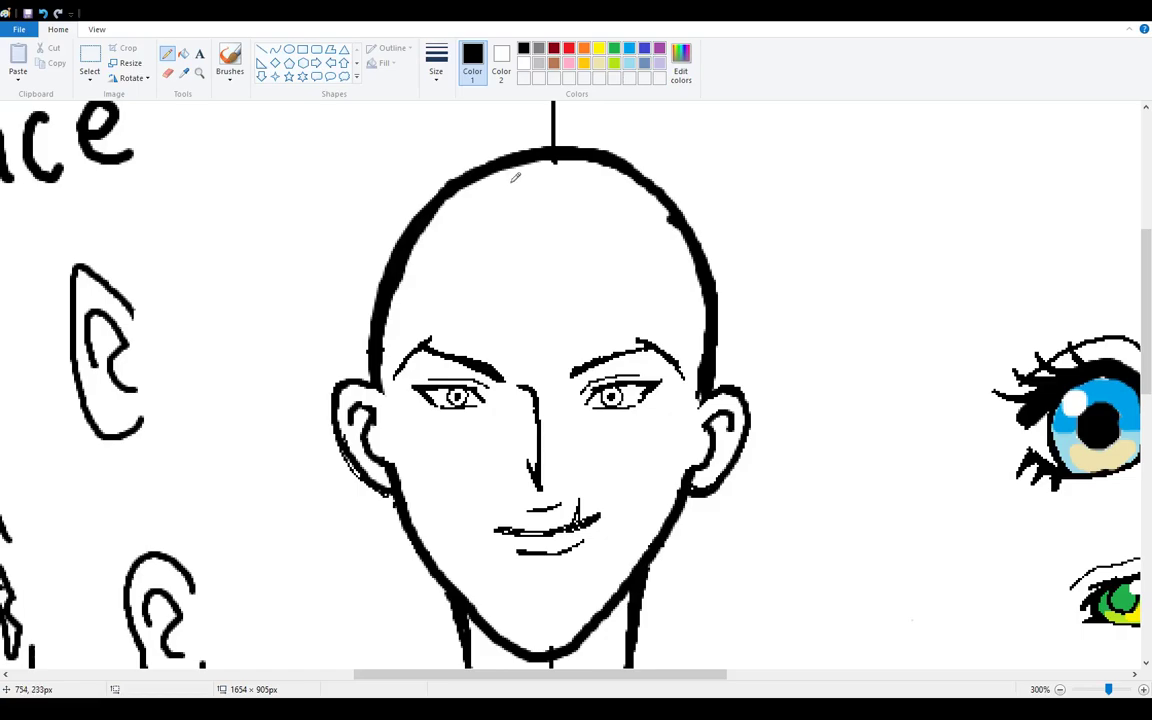
# Step: Draw a thick side-swept parting from near the crown to the far temple with the Brush, and undo a long fringe tried over the eye
pyautogui.moveTo(497, 188); pyautogui.dragTo(519, 237)
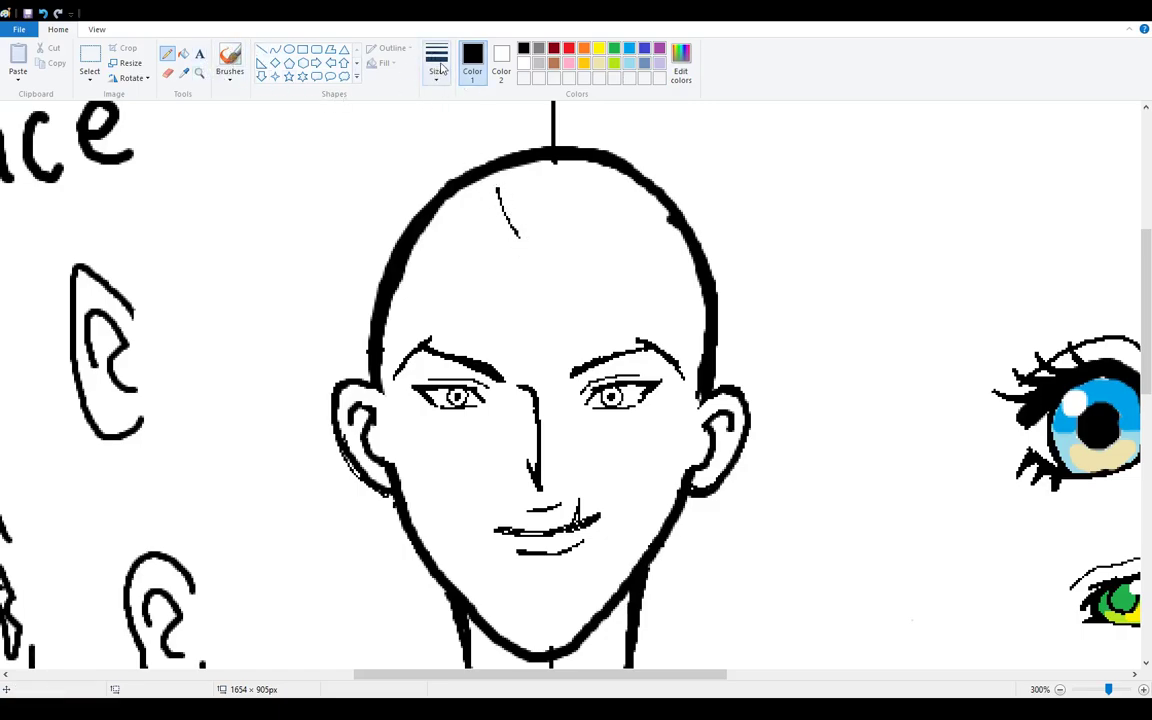
pyautogui.click(222, 60)
pyautogui.moveTo(519, 237)
pyautogui.mouseDown()
pyautogui.moveTo(631, 335)
pyautogui.moveTo(700, 360)
pyautogui.mouseUp()
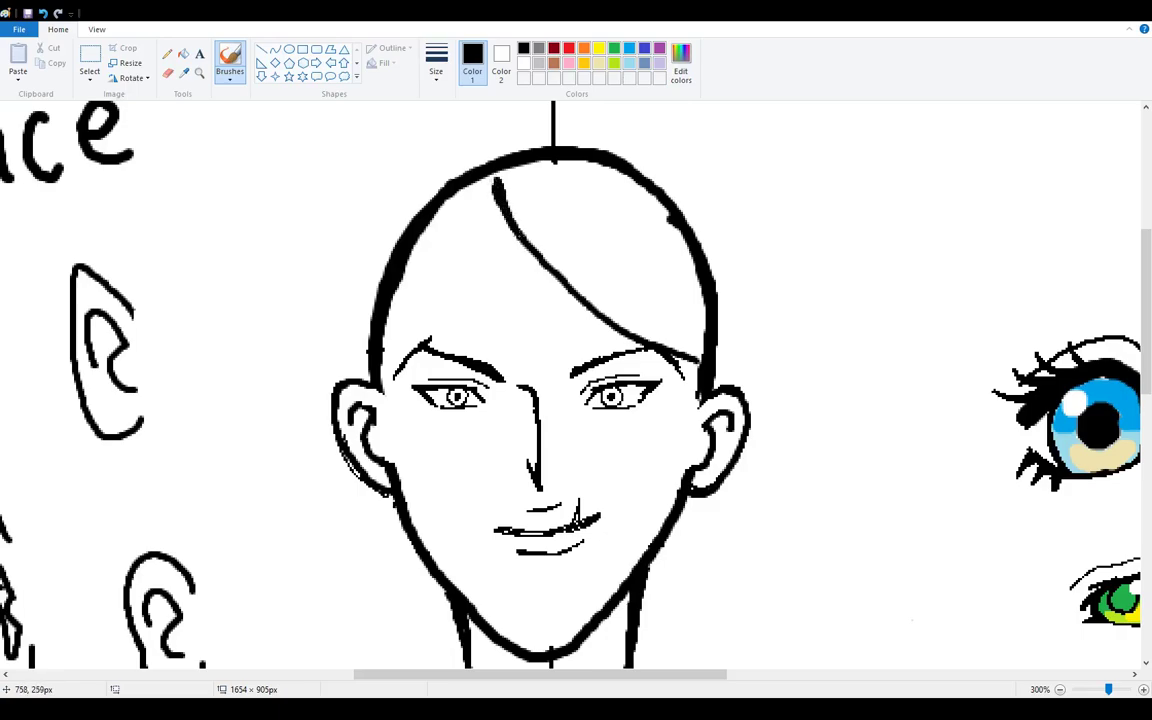
pyautogui.moveTo(493, 182)
pyautogui.mouseDown()
pyautogui.moveTo(525, 270)
pyautogui.moveTo(703, 358)
pyautogui.mouseUp()
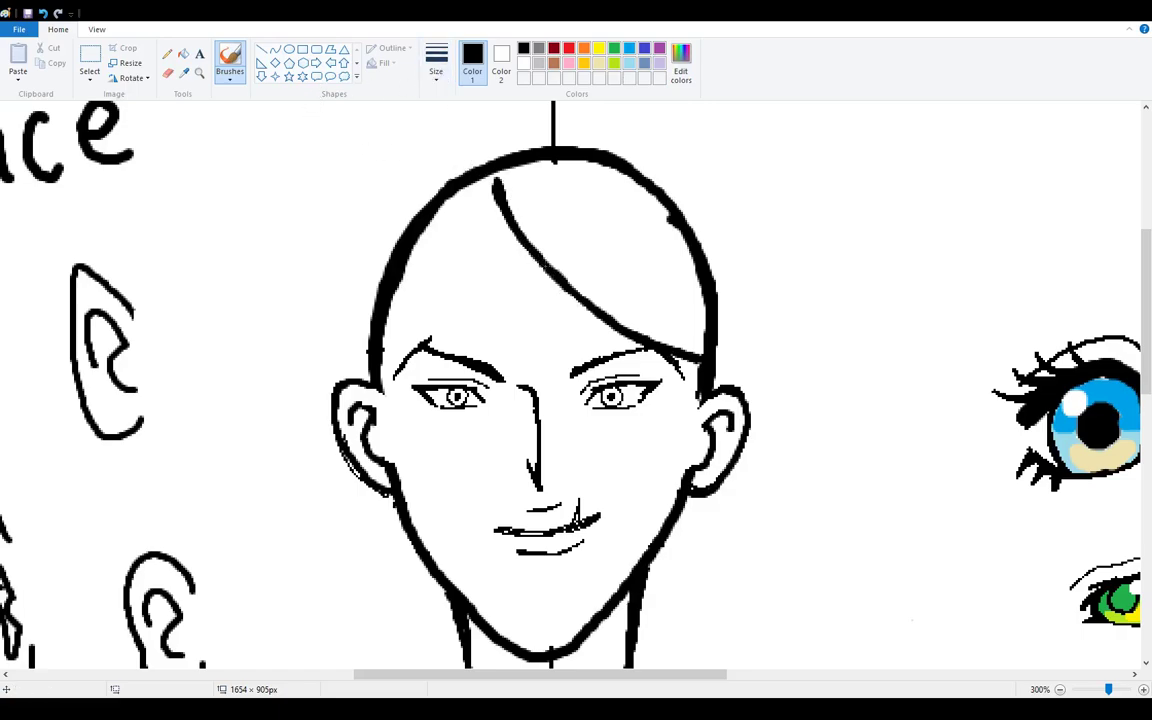
pyautogui.moveTo(497, 188)
pyautogui.mouseDown()
pyautogui.moveTo(559, 385)
pyautogui.moveTo(622, 453)
pyautogui.moveTo(700, 360)
pyautogui.mouseUp()
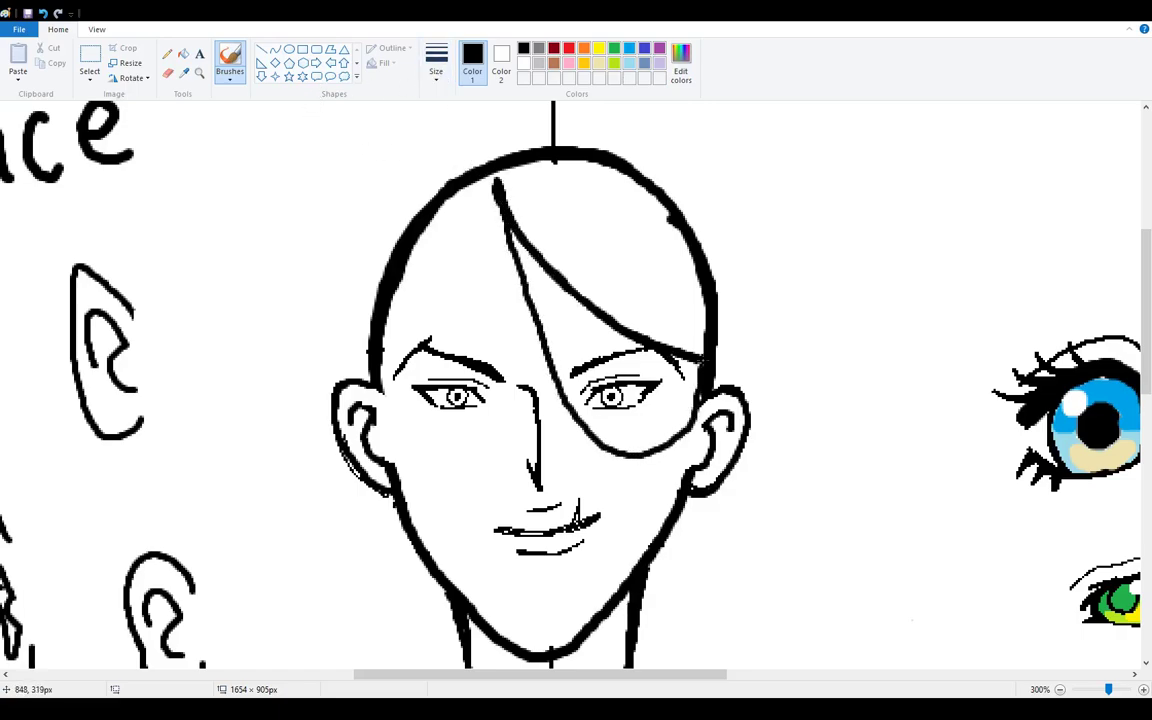
pyautogui.hotkey('ctrl', 'z')
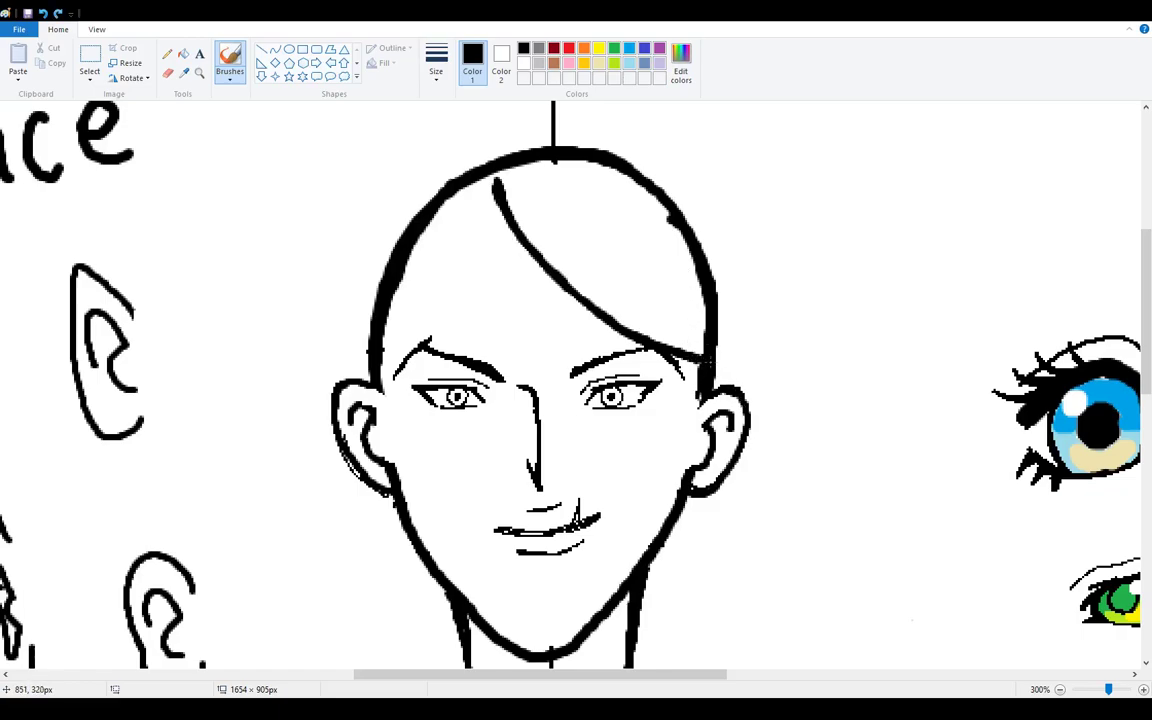
# Step: Draw a shorter curved hairline from the parting to the near temple, extend the parting to the crown, and thicken the opposite temple
pyautogui.moveTo(457, 188); pyautogui.dragTo(343, 336)
pyautogui.hotkey('ctrl', 'z')
pyautogui.moveTo(465, 200)
pyautogui.mouseDown()
pyautogui.moveTo(395, 222)
pyautogui.moveTo(343, 318)
pyautogui.moveTo(375, 247)
pyautogui.moveTo(440, 190)
pyautogui.moveTo(365, 249)
pyautogui.mouseUp()
pyautogui.hotkey('ctrl', 'z')
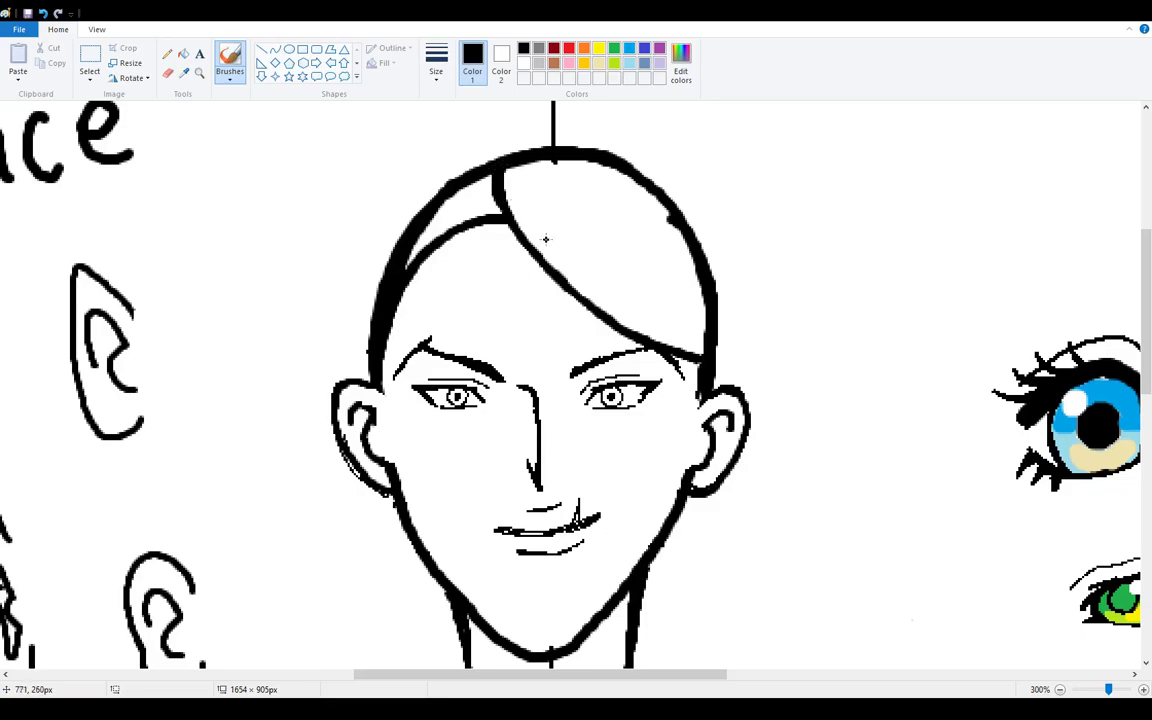
pyautogui.moveTo(689, 356); pyautogui.dragTo(701, 388)
# Step: Draw a small hair tie on the crown of the head with a black outline and color it red
pyautogui.moveTo(529, 145)
pyautogui.mouseDown()
pyautogui.moveTo(548, 128)
pyautogui.moveTo(578, 146)
pyautogui.moveTo(587, 132)
pyautogui.mouseUp()
pyautogui.moveTo(516, 141); pyautogui.dragTo(534, 127)
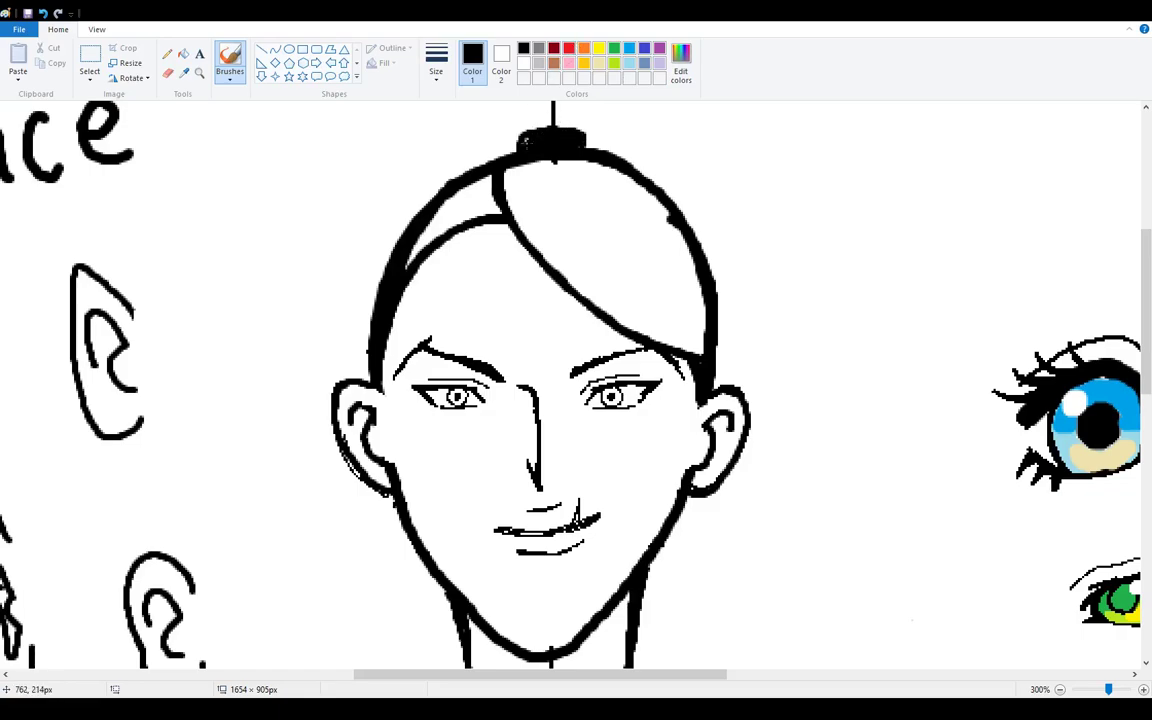
pyautogui.click(568, 50)
pyautogui.moveTo(524, 141)
pyautogui.mouseDown()
pyautogui.moveTo(598, 140)
pyautogui.moveTo(559, 139)
pyautogui.mouseUp()
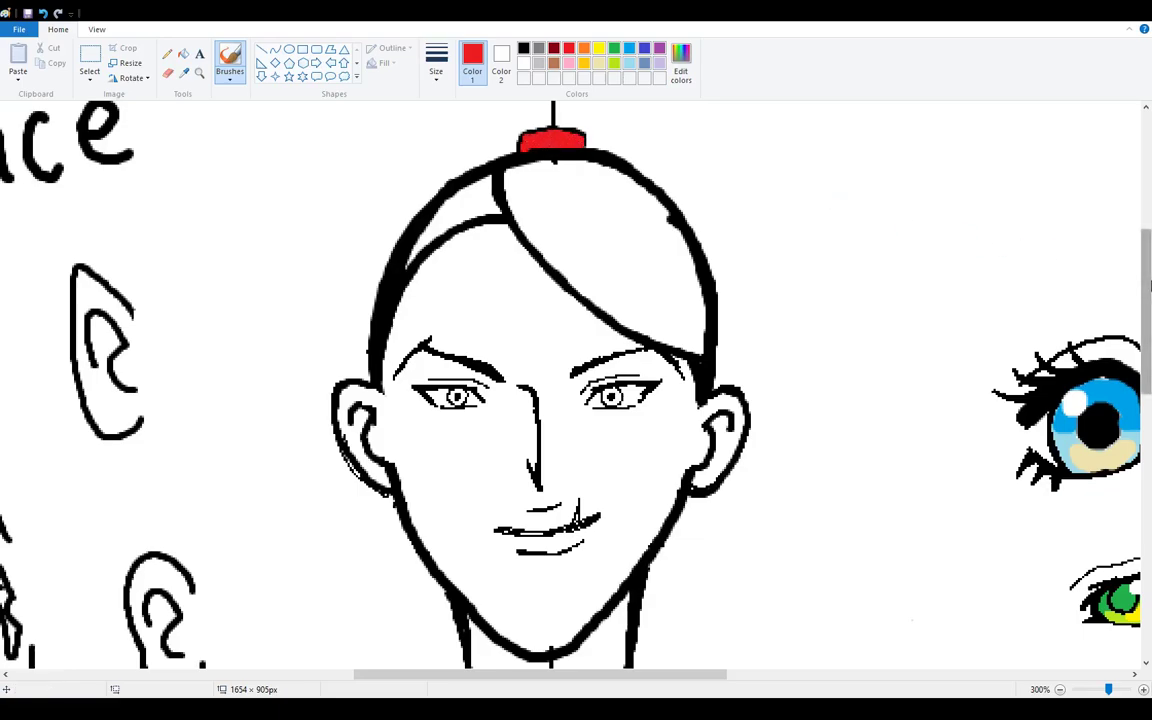
# Step: Try a rounded black bun outline above the red hair tie with the Brush, and undo it
pyautogui.moveTo(1148, 300); pyautogui.dragTo(1148, 276)
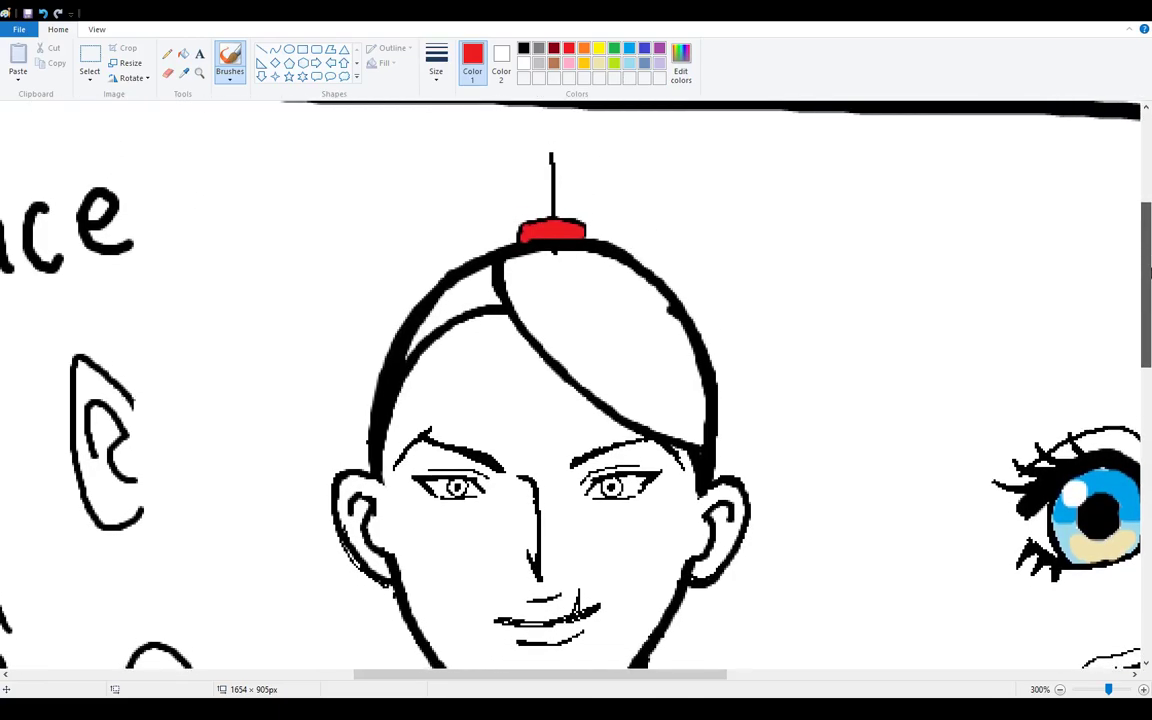
pyautogui.click(167, 53)
pyautogui.click(522, 50)
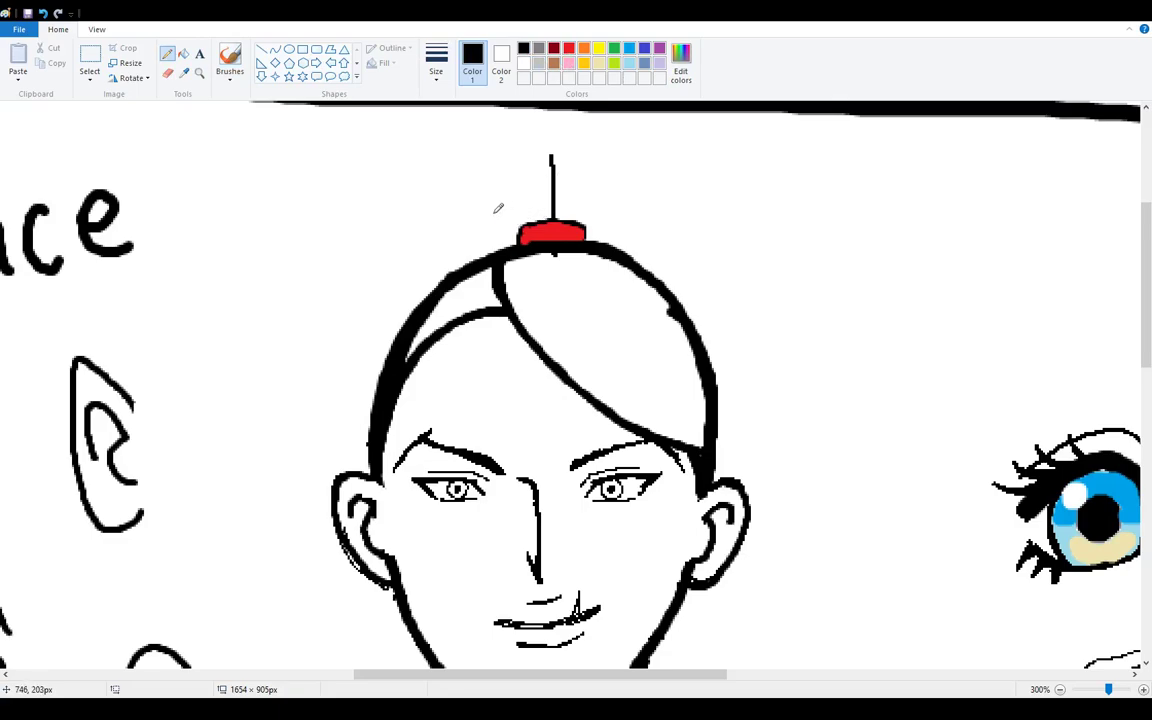
pyautogui.click(229, 62)
pyautogui.moveTo(520, 233)
pyautogui.mouseDown()
pyautogui.moveTo(500, 210)
pyautogui.moveTo(512, 126)
pyautogui.moveTo(620, 158)
pyautogui.moveTo(578, 222)
pyautogui.mouseUp()
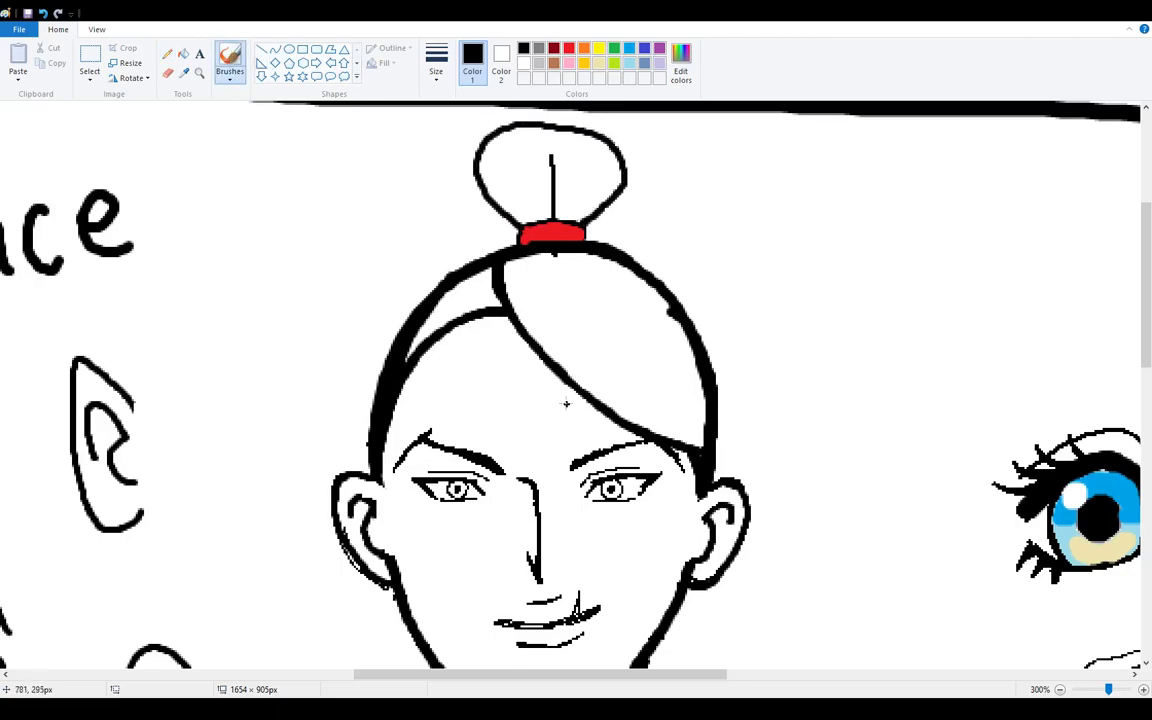
pyautogui.hotkey('ctrl', 'z')
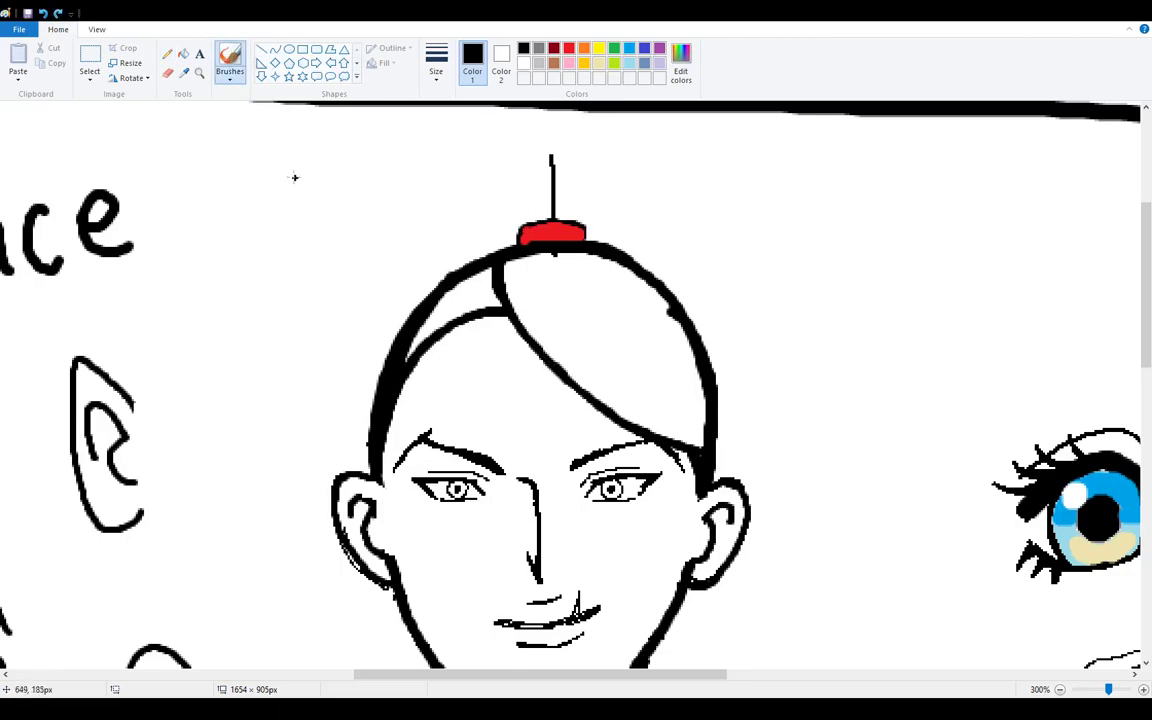
# Step: Draw a large topknot around the red hair tie with the Pencil, adding curled strands and small loops at both sides
pyautogui.click(167, 53)
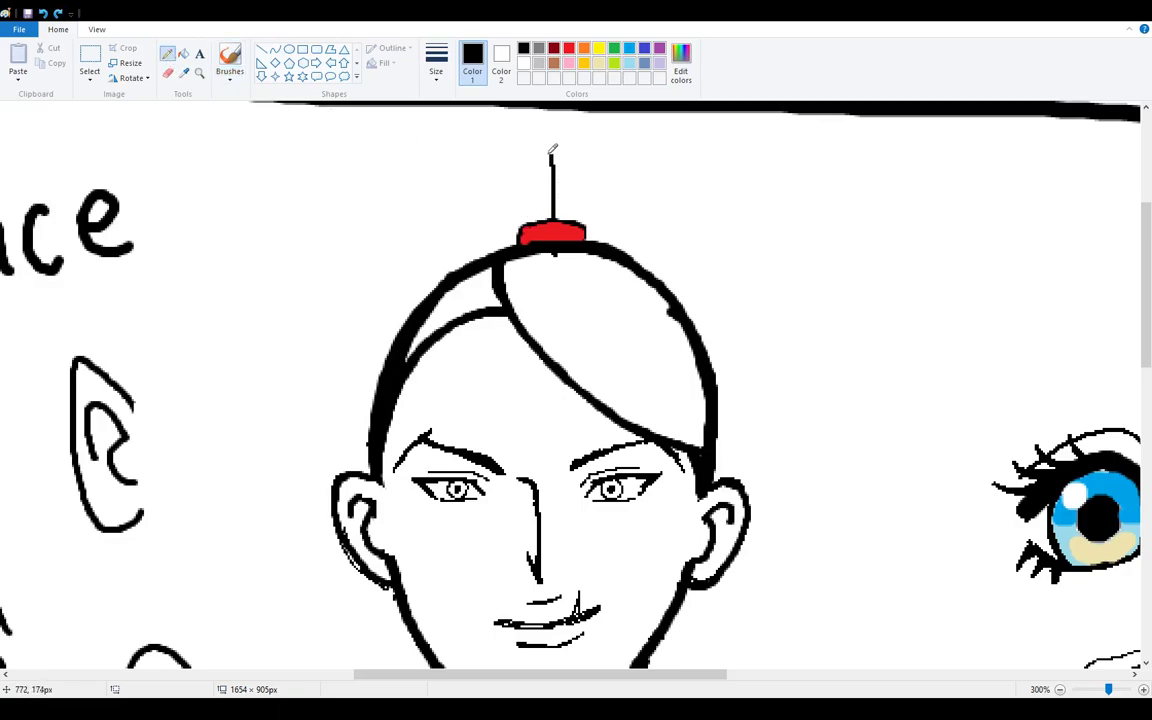
pyautogui.moveTo(553, 156); pyautogui.dragTo(517, 144)
pyautogui.moveTo(522, 226)
pyautogui.mouseDown()
pyautogui.moveTo(488, 186)
pyautogui.moveTo(476, 204)
pyautogui.mouseUp()
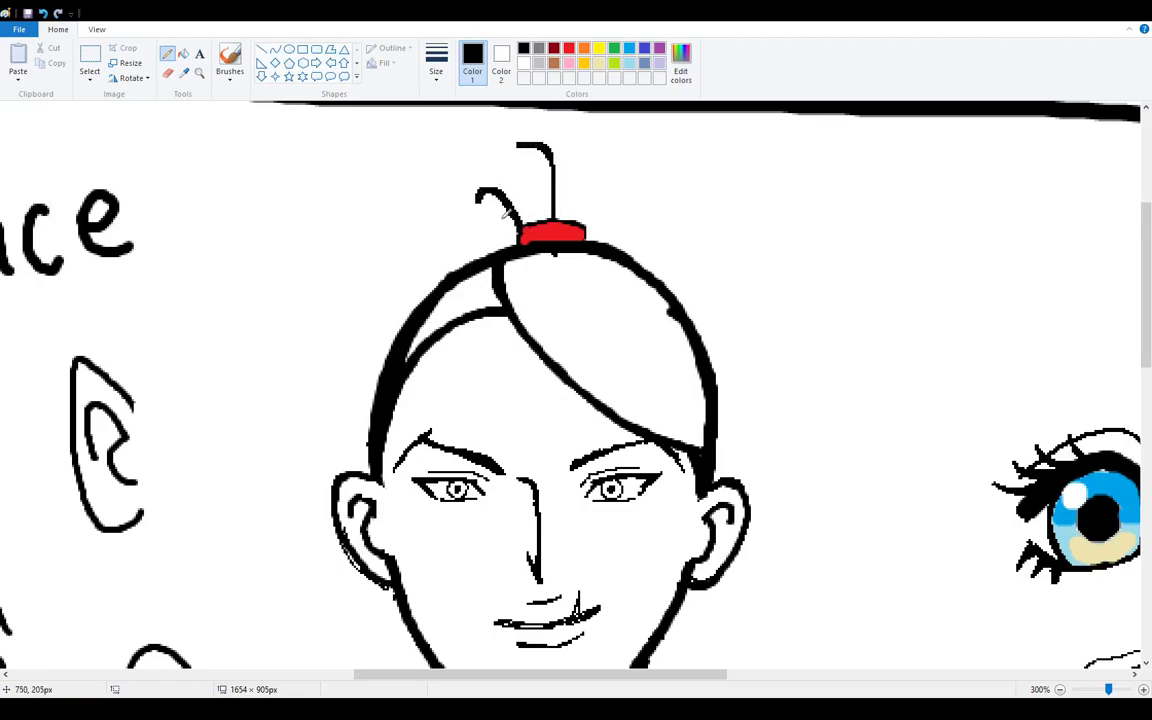
pyautogui.moveTo(588, 228)
pyautogui.mouseDown()
pyautogui.moveTo(615, 190)
pyautogui.moveTo(636, 184)
pyautogui.moveTo(640, 205)
pyautogui.mouseUp()
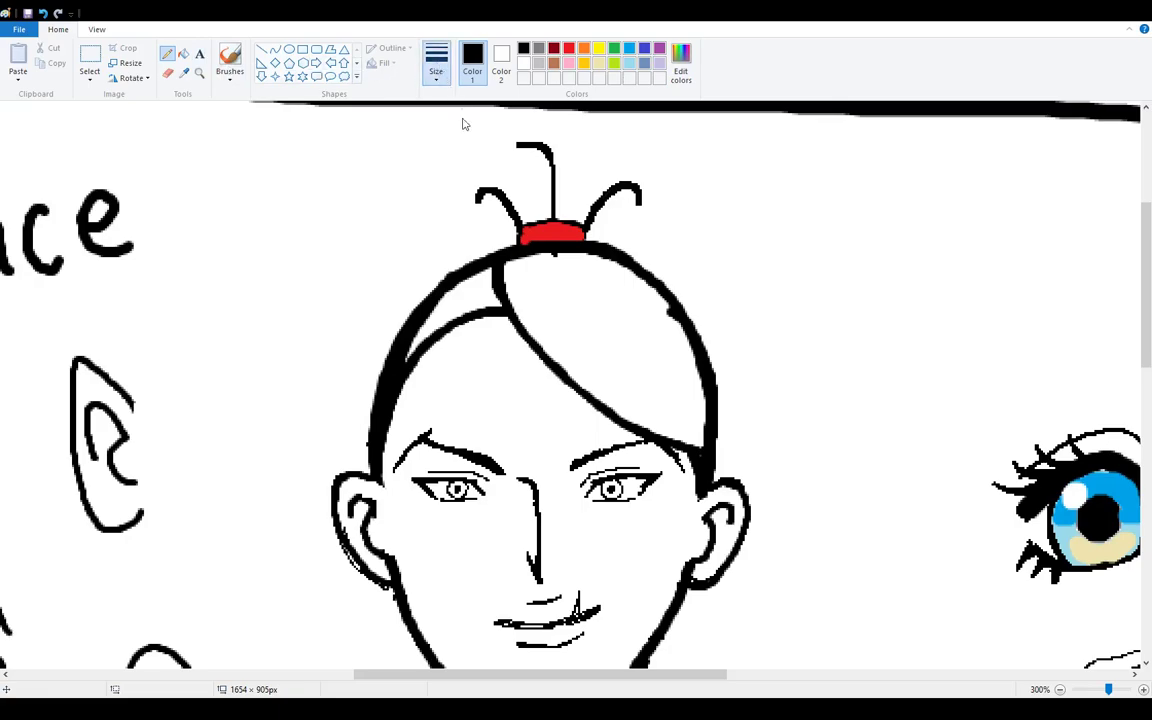
pyautogui.moveTo(598, 133)
pyautogui.mouseDown()
pyautogui.moveTo(527, 127)
pyautogui.moveTo(475, 159)
pyautogui.moveTo(463, 185)
pyautogui.moveTo(466, 258)
pyautogui.moveTo(478, 158)
pyautogui.moveTo(529, 125)
pyautogui.moveTo(599, 132)
pyautogui.moveTo(641, 159)
pyautogui.moveTo(652, 272)
pyautogui.moveTo(649, 234)
pyautogui.moveTo(653, 270)
pyautogui.moveTo(597, 217)
pyautogui.moveTo(586, 222)
pyautogui.moveTo(613, 211)
pyautogui.moveTo(634, 258)
pyautogui.mouseUp()
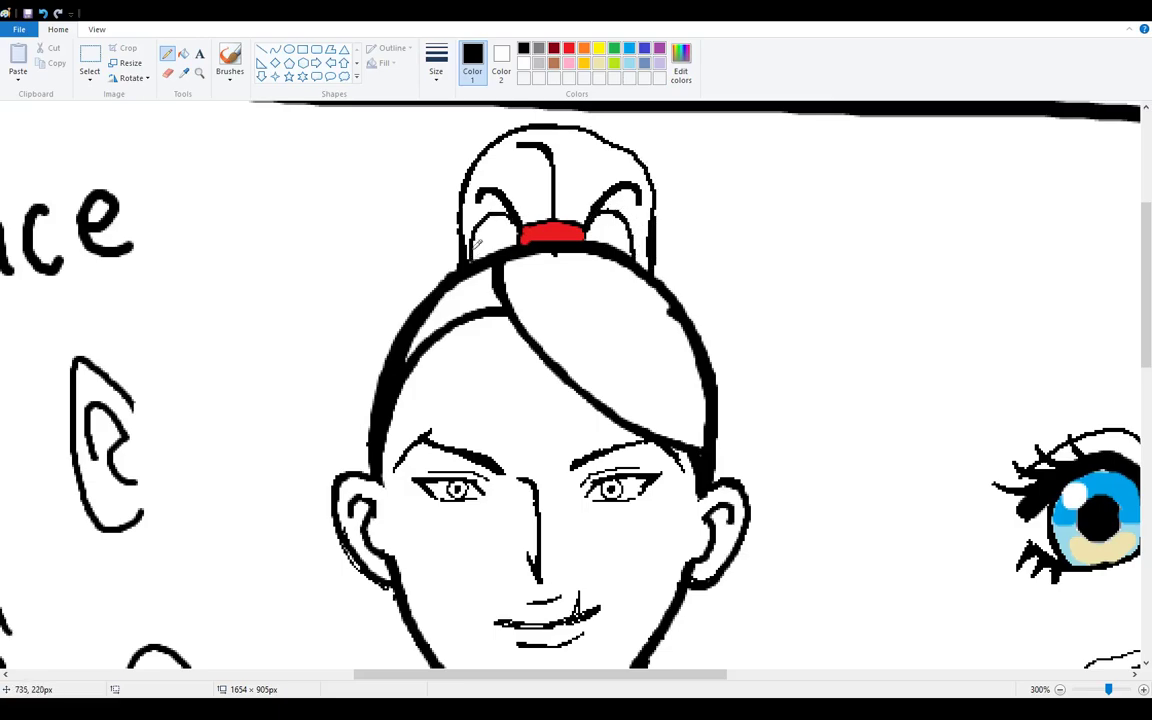
pyautogui.moveTo(489, 237)
pyautogui.mouseDown()
pyautogui.moveTo(508, 226)
pyautogui.moveTo(492, 235)
pyautogui.mouseUp()
pyautogui.hotkey('ctrl', 'z')
pyautogui.hotkey('ctrl', 'z')
pyautogui.hotkey('ctrl', 'z')
pyautogui.hotkey('ctrl', 'z')
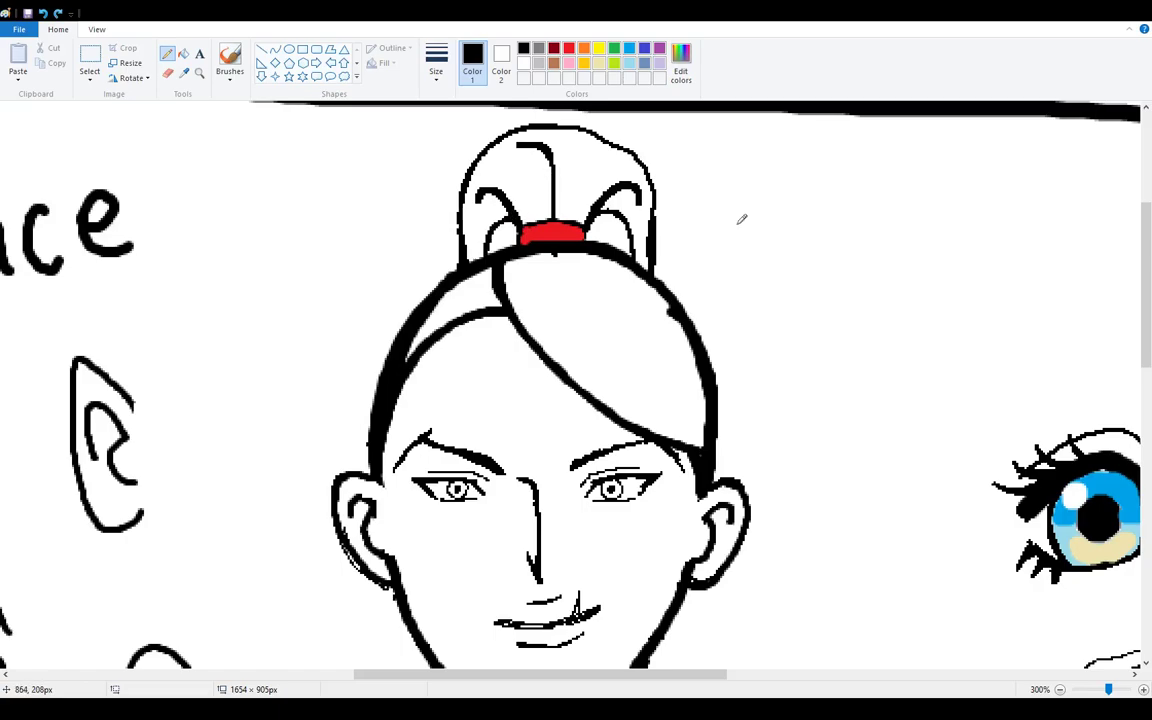
# Step: Sketch a ponytail with jagged ends hanging below one ear beside the neck, and undo it
pyautogui.scroll(-4, 741, 219)
pyautogui.scroll(3, 741, 219)
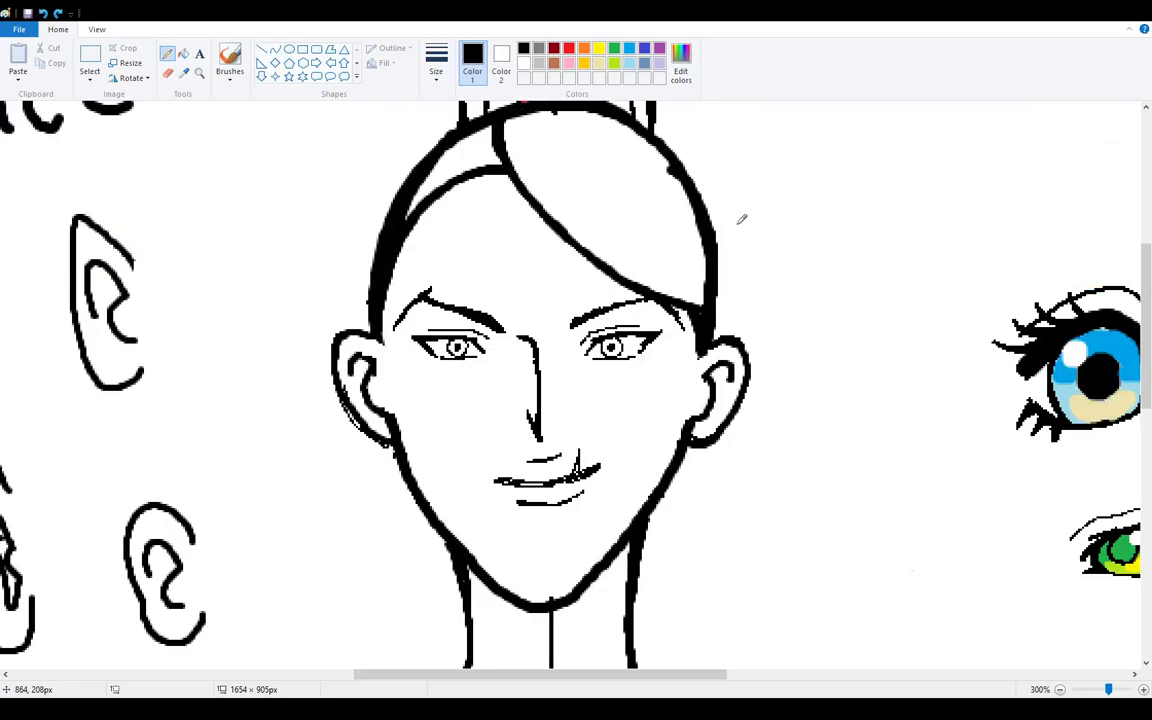
pyautogui.scroll(-1, 741, 219)
pyautogui.moveTo(686, 310)
pyautogui.mouseDown()
pyautogui.moveTo(755, 555)
pyautogui.moveTo(652, 540)
pyautogui.moveTo(641, 441)
pyautogui.mouseUp()
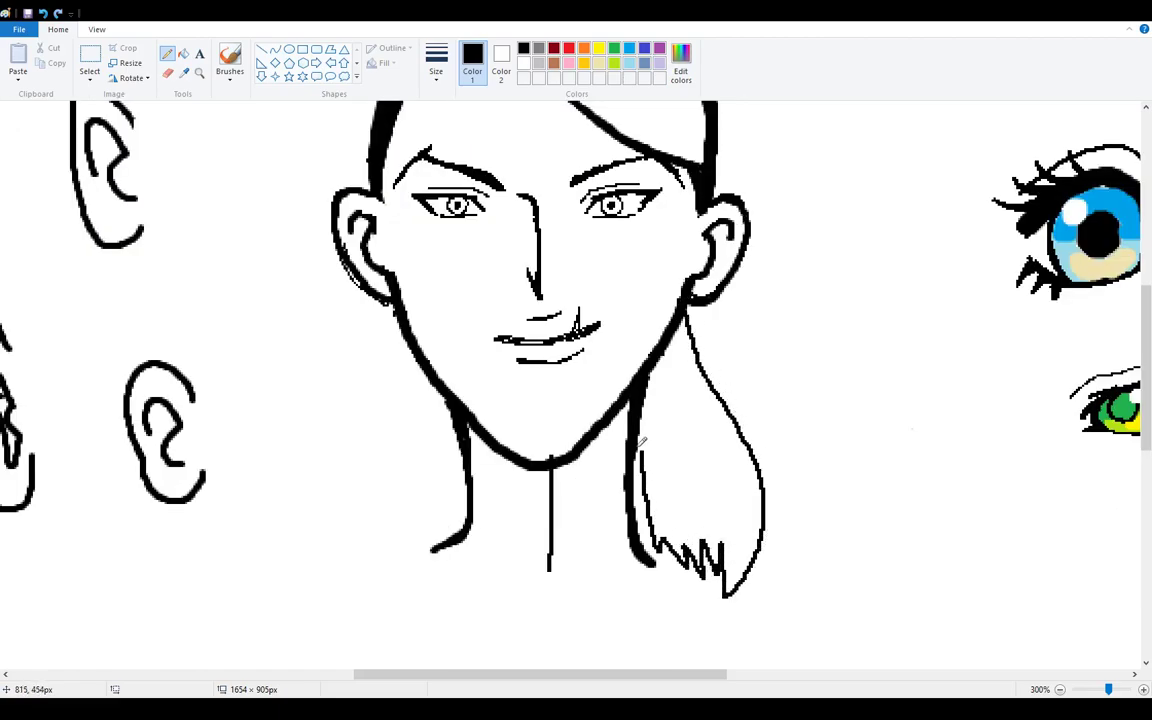
pyautogui.hotkey('ctrl', 'z')
pyautogui.scroll(3, 643, 443)
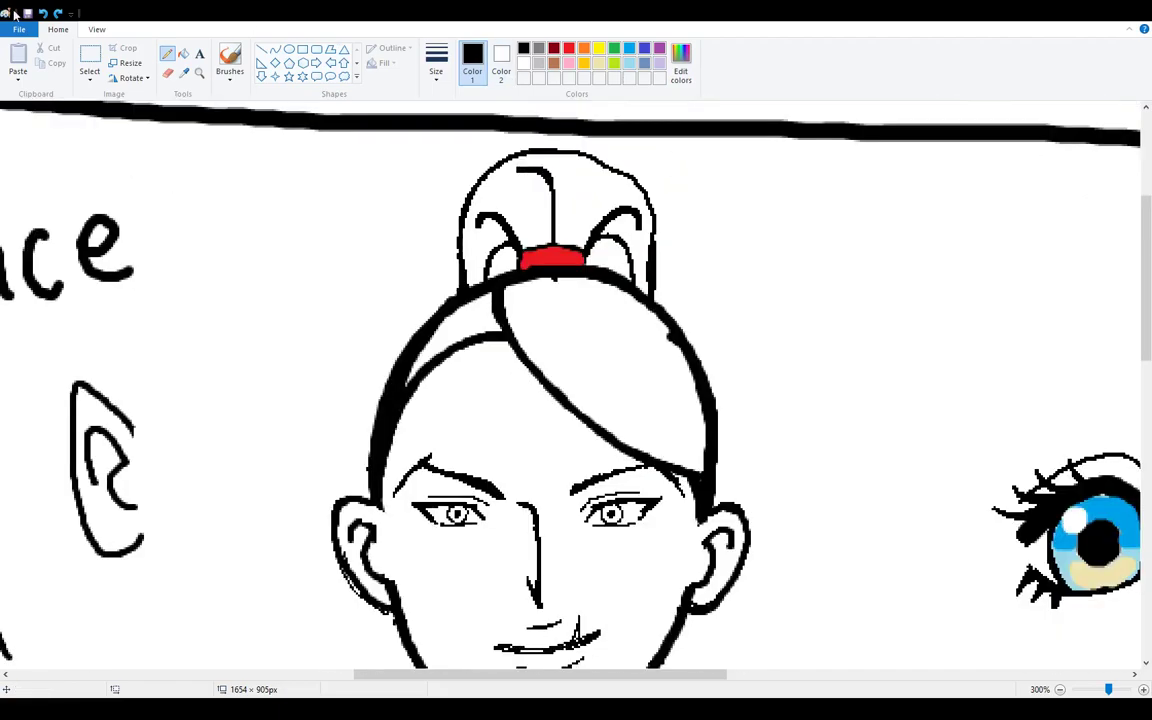
# Step: Erase the topknot, the red hair tie and the guideline above the head
pyautogui.click(167, 73)
pyautogui.moveTo(518, 166)
pyautogui.mouseDown()
pyautogui.moveTo(596, 162)
pyautogui.moveTo(502, 166)
pyautogui.moveTo(545, 152)
pyautogui.moveTo(516, 211)
pyautogui.moveTo(458, 255)
pyautogui.moveTo(469, 195)
pyautogui.moveTo(492, 212)
pyautogui.moveTo(494, 247)
pyautogui.moveTo(580, 246)
pyautogui.moveTo(514, 259)
pyautogui.moveTo(611, 259)
pyautogui.moveTo(532, 226)
pyautogui.moveTo(566, 177)
pyautogui.moveTo(666, 173)
pyautogui.moveTo(648, 242)
pyautogui.moveTo(634, 251)
pyautogui.moveTo(631, 238)
pyautogui.moveTo(677, 296)
pyautogui.moveTo(629, 265)
pyautogui.moveTo(652, 236)
pyautogui.moveTo(602, 219)
pyautogui.moveTo(444, 285)
pyautogui.moveTo(497, 259)
pyautogui.moveTo(456, 282)
pyautogui.mouseUp()
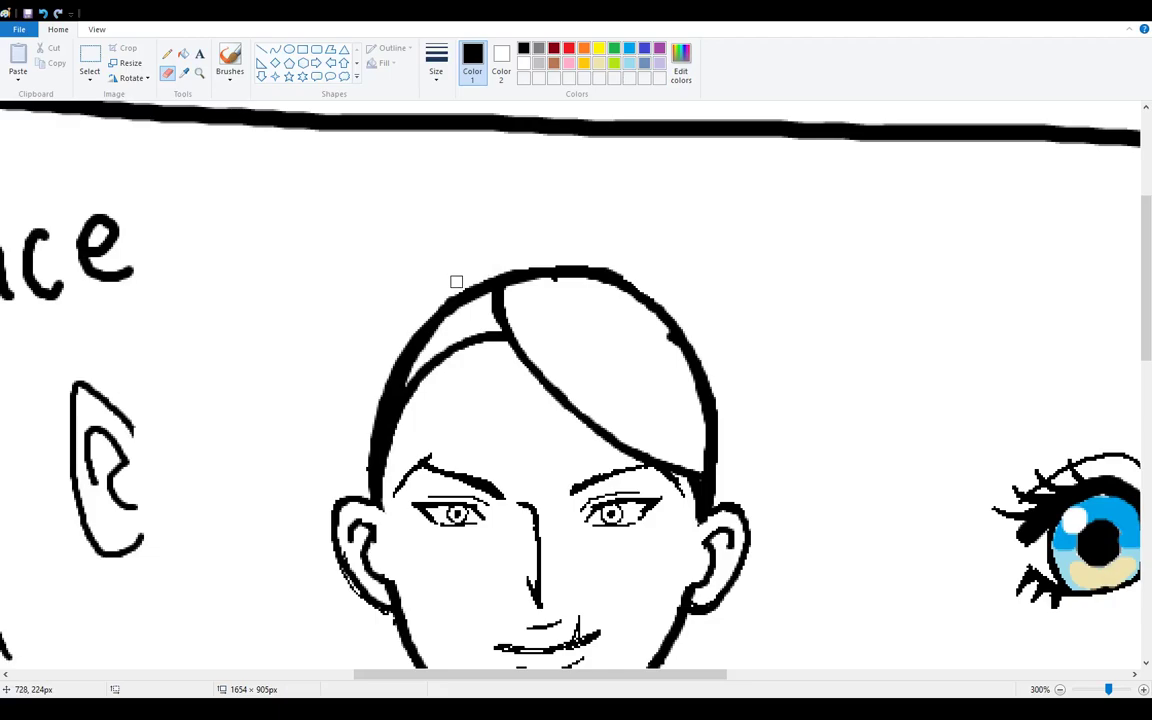
# Step: Draw a thick-outlined ponytail with the Brush, curving from the jaw below the ear beside the neck and ending in an inward curl
pyautogui.scroll(-3, 456, 282)
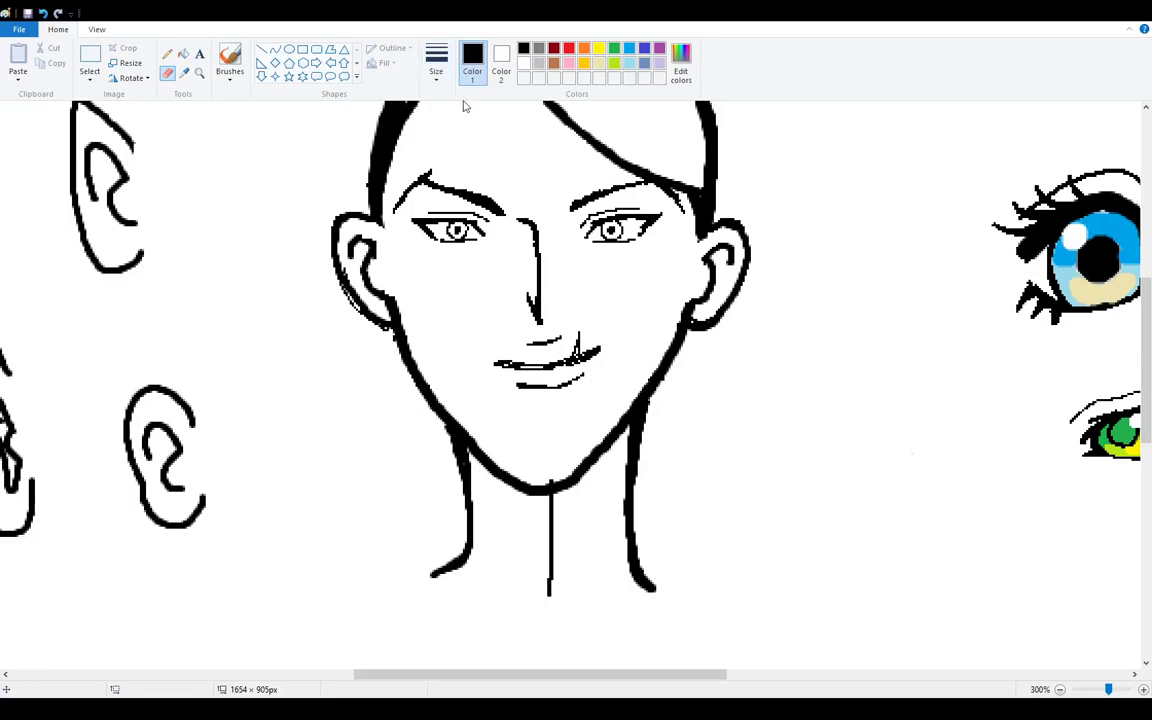
pyautogui.click(229, 60)
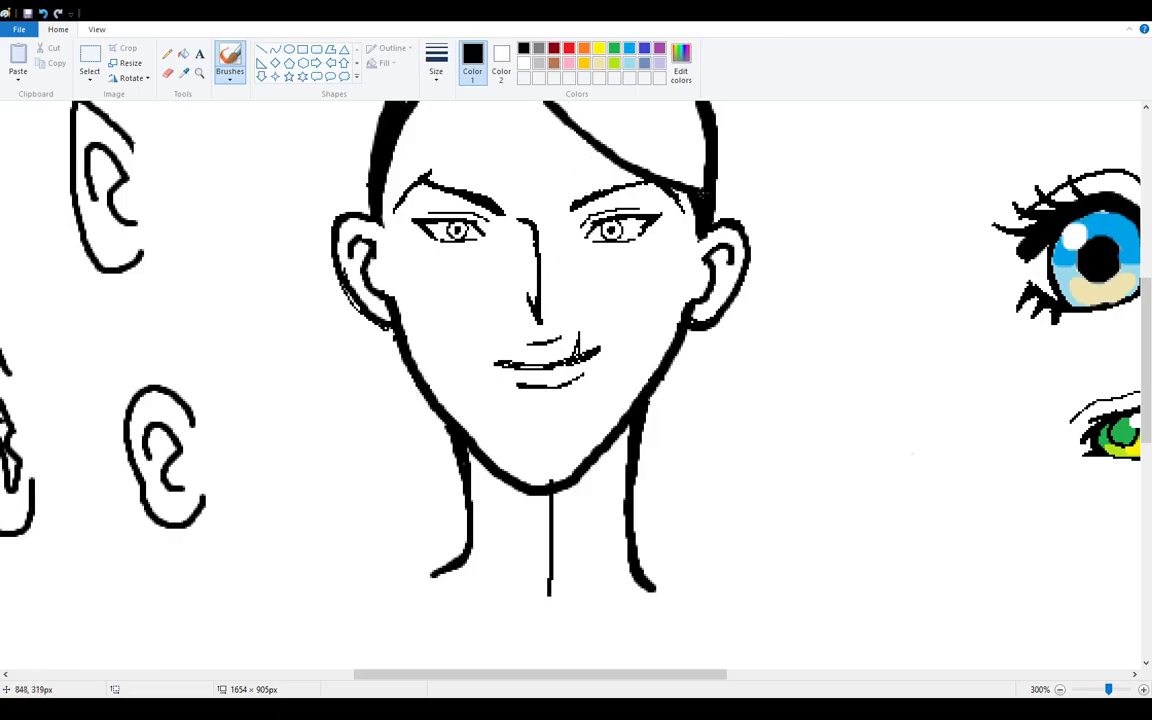
pyautogui.moveTo(410, 376)
pyautogui.mouseDown()
pyautogui.moveTo(313, 454)
pyautogui.moveTo(292, 509)
pyautogui.moveTo(301, 573)
pyautogui.moveTo(392, 653)
pyautogui.moveTo(307, 561)
pyautogui.moveTo(303, 516)
pyautogui.moveTo(319, 464)
pyautogui.moveTo(420, 376)
pyautogui.mouseUp()
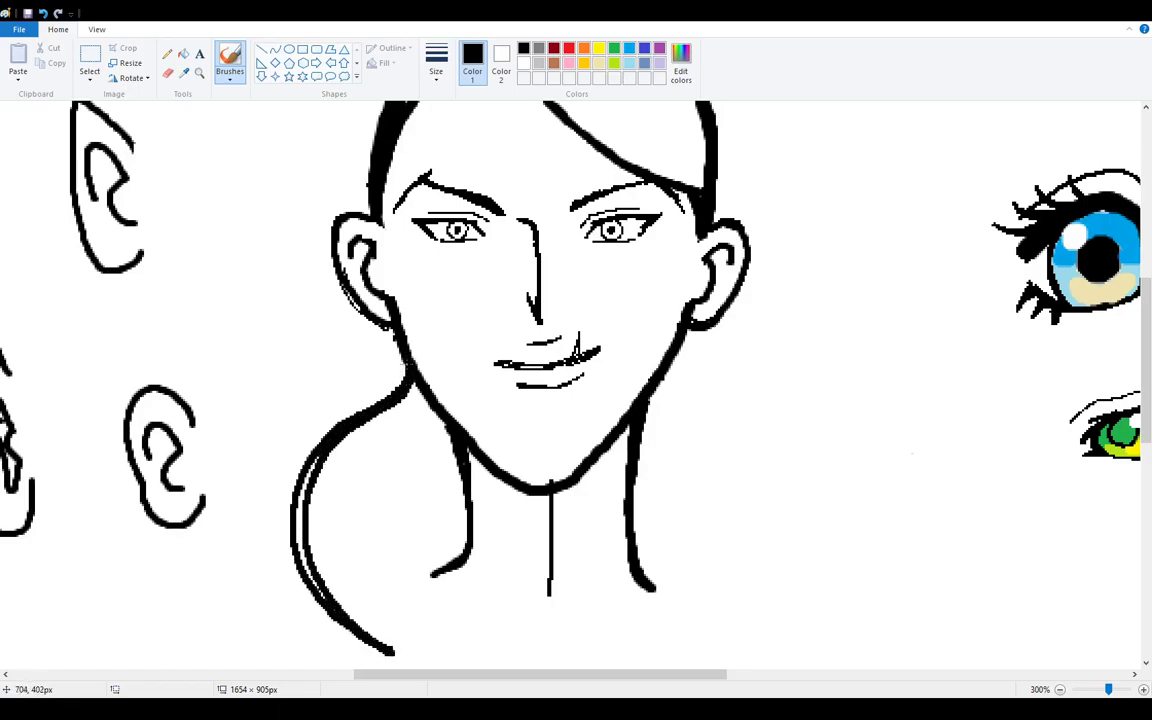
pyautogui.moveTo(457, 508)
pyautogui.mouseDown()
pyautogui.moveTo(419, 567)
pyautogui.moveTo(411, 604)
pyautogui.moveTo(466, 625)
pyautogui.mouseUp()
pyautogui.moveTo(428, 578); pyautogui.dragTo(476, 462)
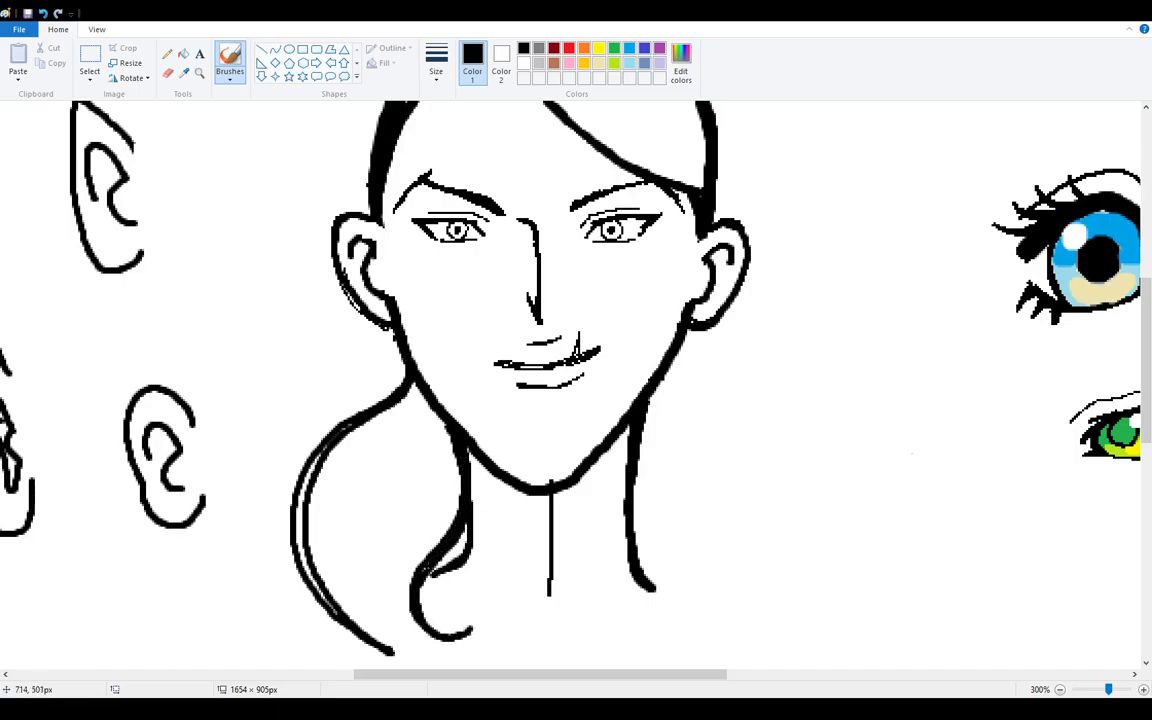
pyautogui.moveTo(468, 626); pyautogui.dragTo(458, 608)
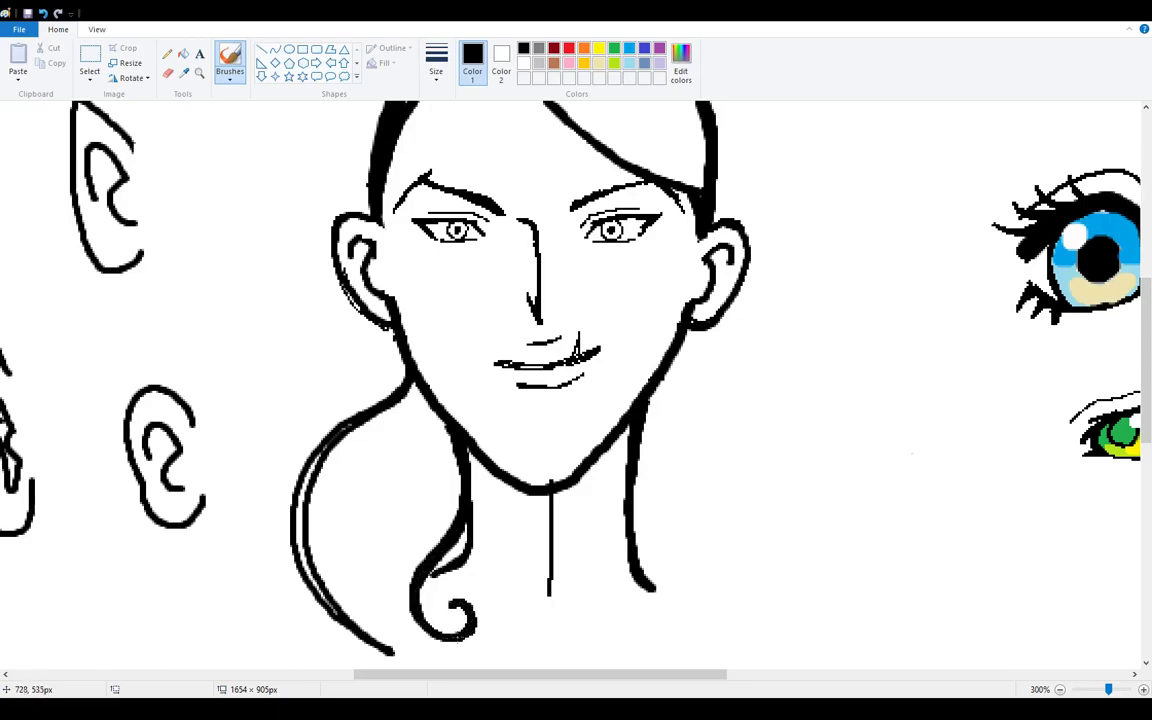
pyautogui.moveTo(390, 650); pyautogui.dragTo(462, 642)
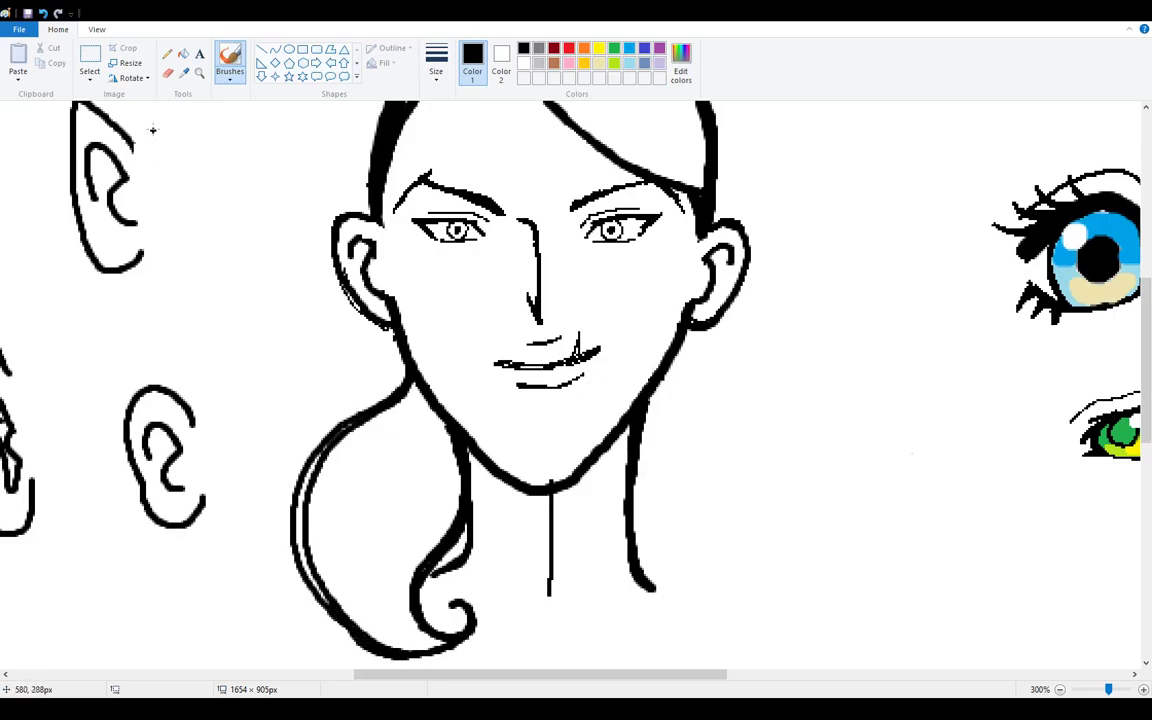
# Step: Thin the ponytail's doubled outer line with the Eraser, and add fine curved Pencil strands inside it with their ends trimmed
pyautogui.click(167, 72)
pyautogui.moveTo(331, 458)
pyautogui.mouseDown()
pyautogui.moveTo(288, 470)
pyautogui.moveTo(326, 463)
pyautogui.moveTo(311, 527)
pyautogui.moveTo(347, 603)
pyautogui.moveTo(284, 481)
pyautogui.moveTo(337, 570)
pyautogui.moveTo(376, 580)
pyautogui.mouseUp()
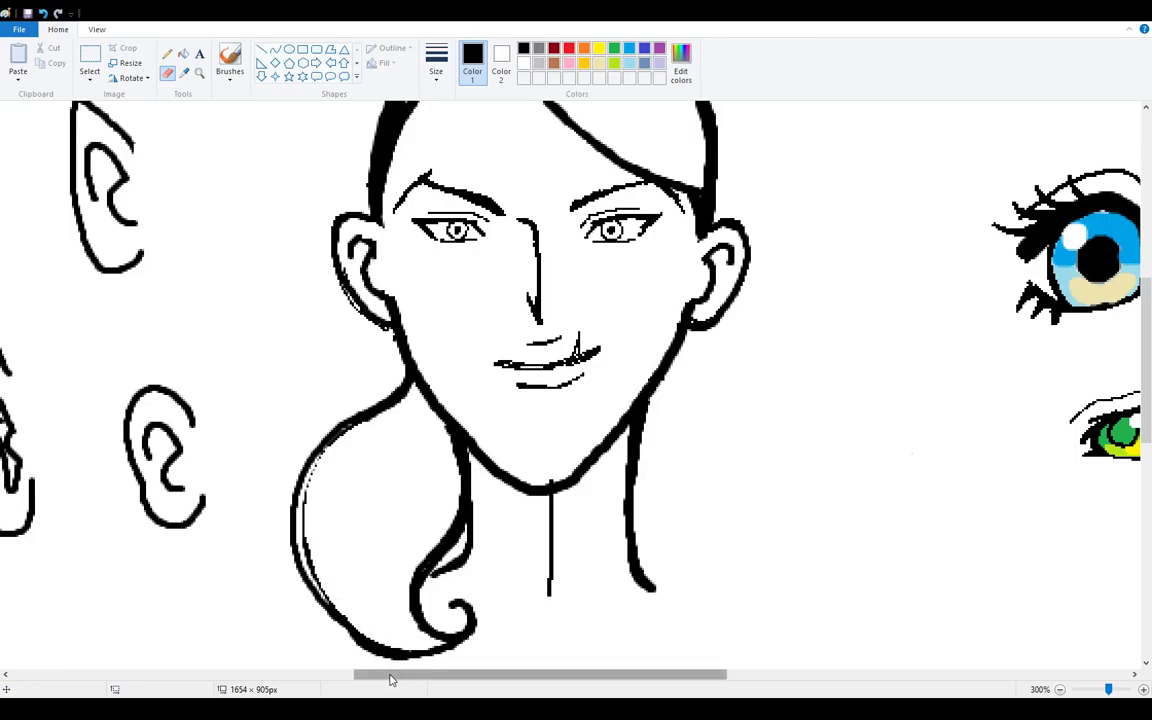
pyautogui.moveTo(391, 679); pyautogui.dragTo(378, 679)
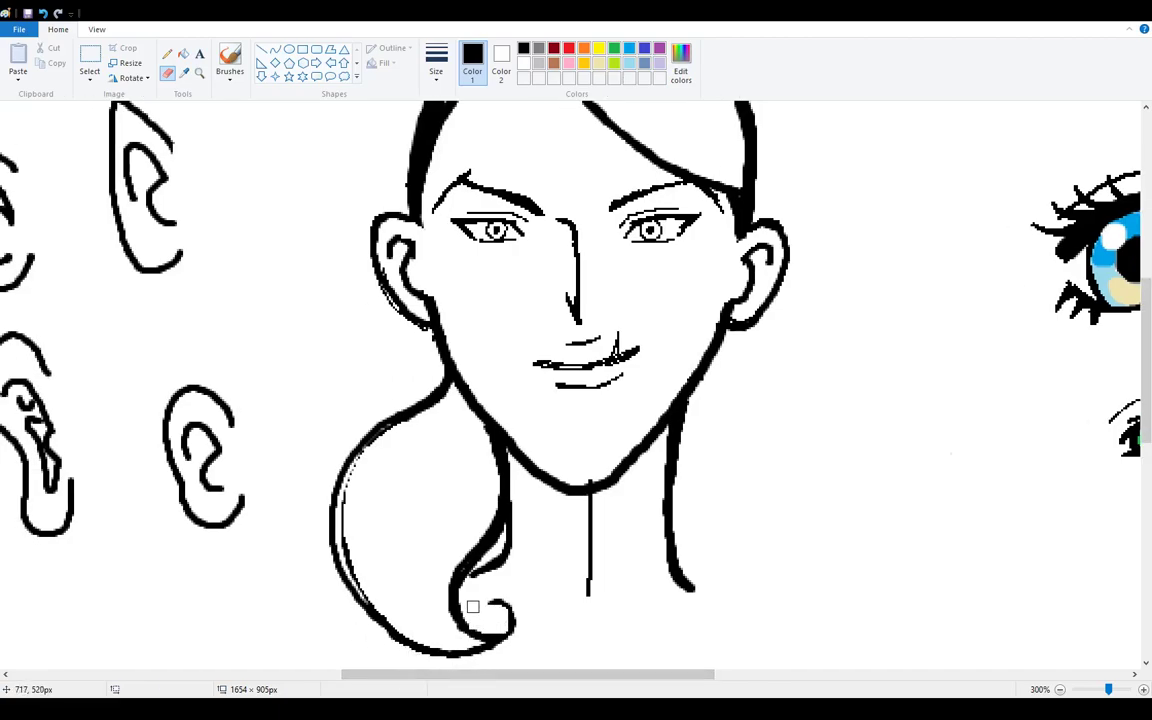
pyautogui.click(167, 54)
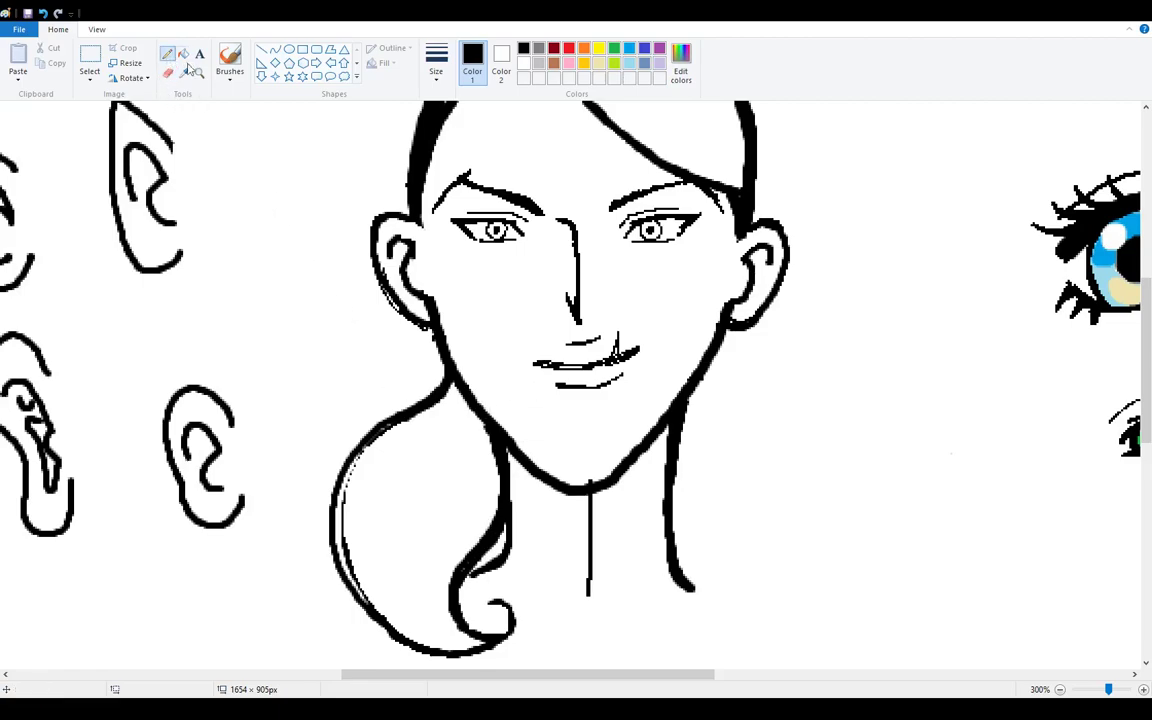
pyautogui.moveTo(468, 388)
pyautogui.mouseDown()
pyautogui.moveTo(478, 430)
pyautogui.moveTo(467, 477)
pyautogui.moveTo(412, 537)
pyautogui.moveTo(400, 574)
pyautogui.moveTo(429, 626)
pyautogui.moveTo(462, 647)
pyautogui.moveTo(422, 632)
pyautogui.moveTo(392, 599)
pyautogui.moveTo(381, 552)
pyautogui.moveTo(383, 511)
pyautogui.moveTo(436, 433)
pyautogui.moveTo(444, 389)
pyautogui.moveTo(433, 460)
pyautogui.mouseUp()
pyautogui.click(167, 72)
pyautogui.moveTo(425, 462)
pyautogui.mouseDown()
pyautogui.moveTo(348, 462)
pyautogui.moveTo(345, 512)
pyautogui.moveTo(414, 437)
pyautogui.moveTo(509, 438)
pyautogui.mouseUp()
pyautogui.moveTo(436, 412)
pyautogui.mouseDown()
pyautogui.moveTo(384, 486)
pyautogui.moveTo(424, 621)
pyautogui.mouseUp()
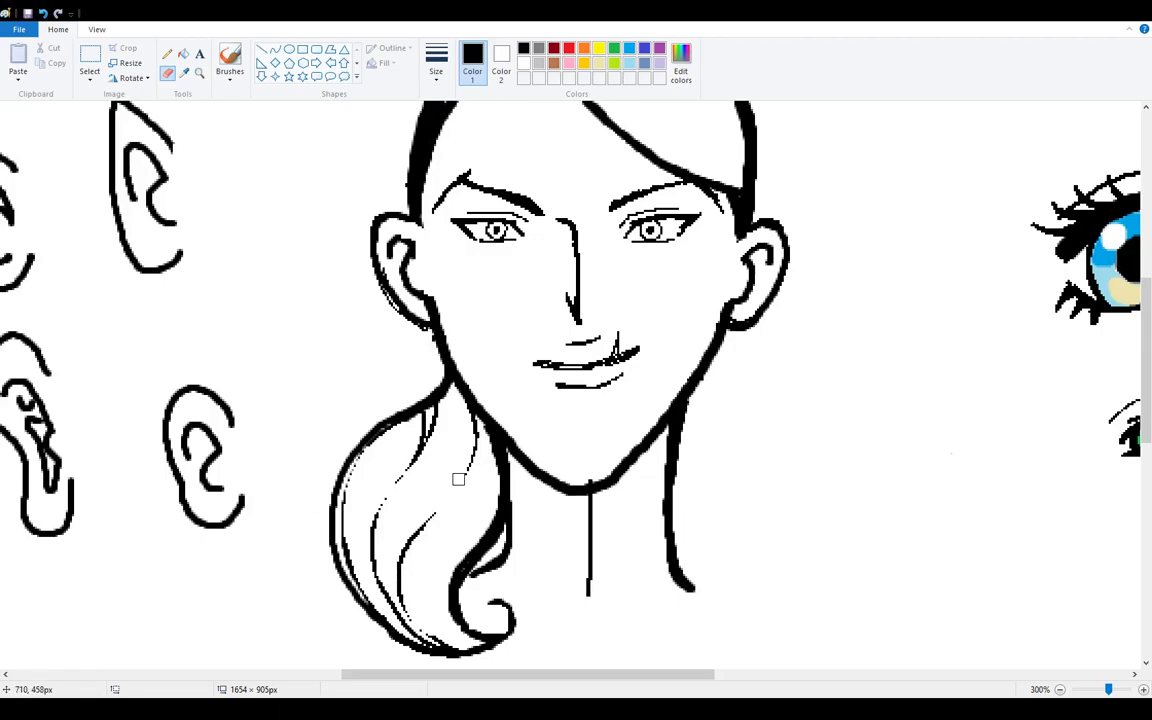
# Step: Set the zoom to 100% and review the whole drawing
pyautogui.scroll(2, 458, 481)
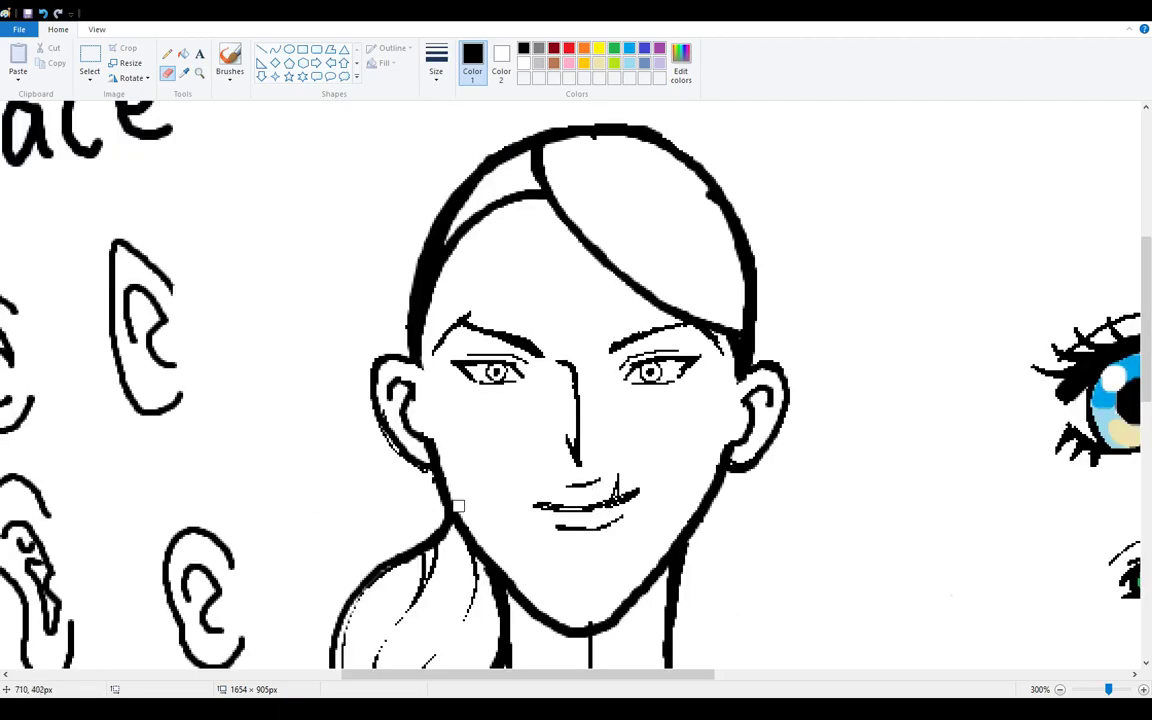
pyautogui.scroll(3, 458, 483)
pyautogui.scroll(-7, 458, 500)
pyautogui.scroll(7, 458, 505)
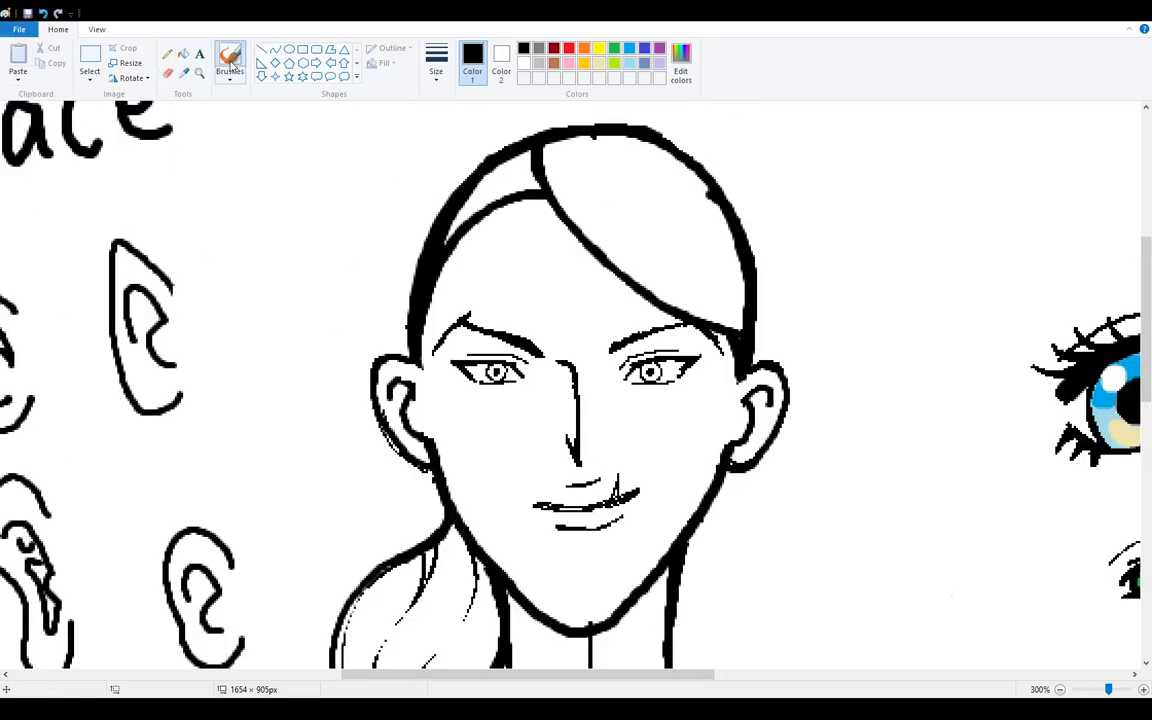
pyautogui.click(97, 29)
pyautogui.scroll(3, 390, 312)
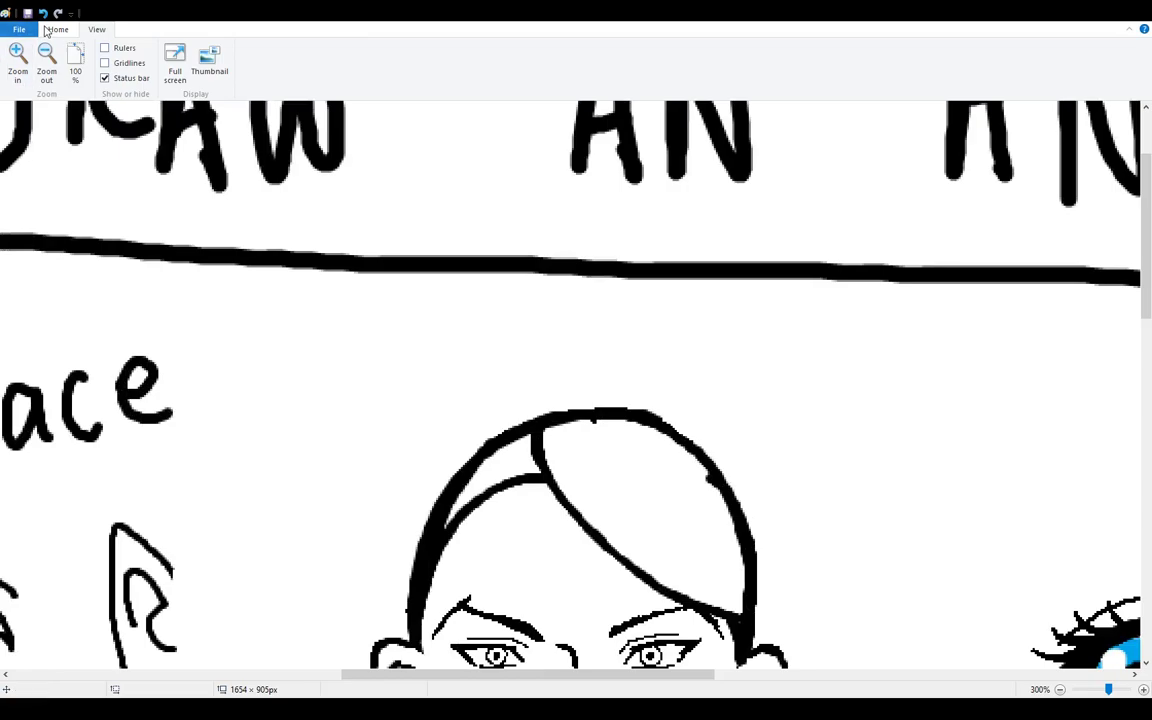
pyautogui.click(75, 65)
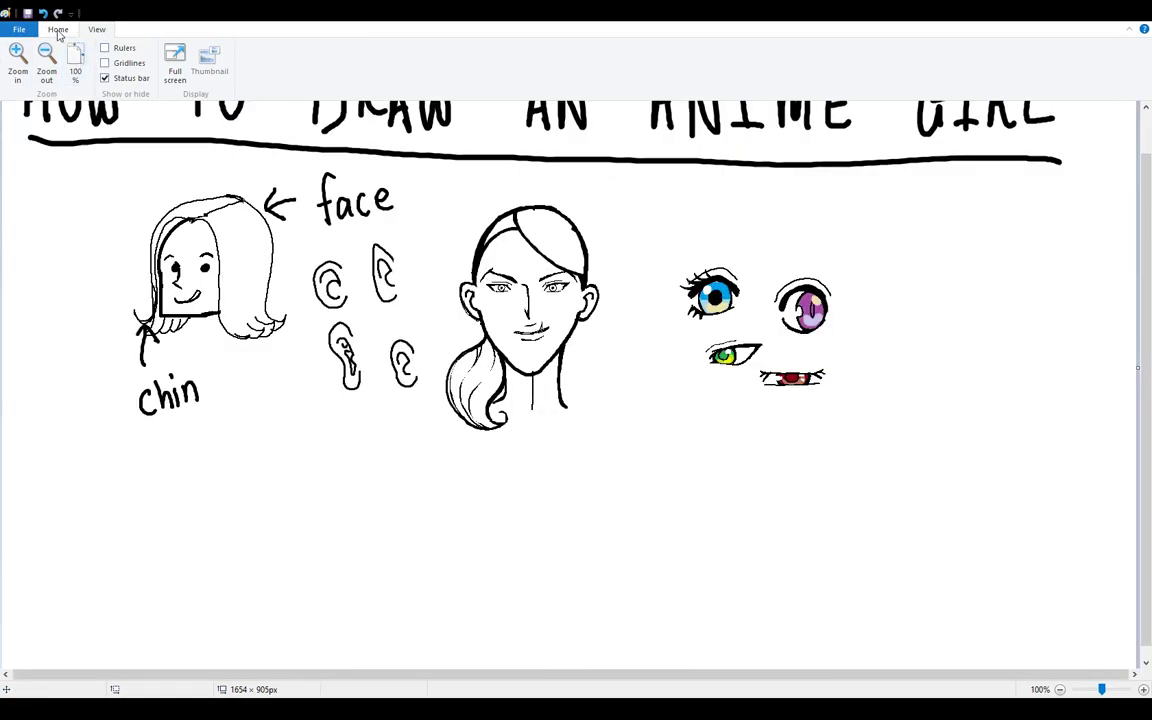
# Step: Erase the vertical guideline in the middle of the neck below the chin
pyautogui.click(58, 29)
pyautogui.scroll(1, 427, 443)
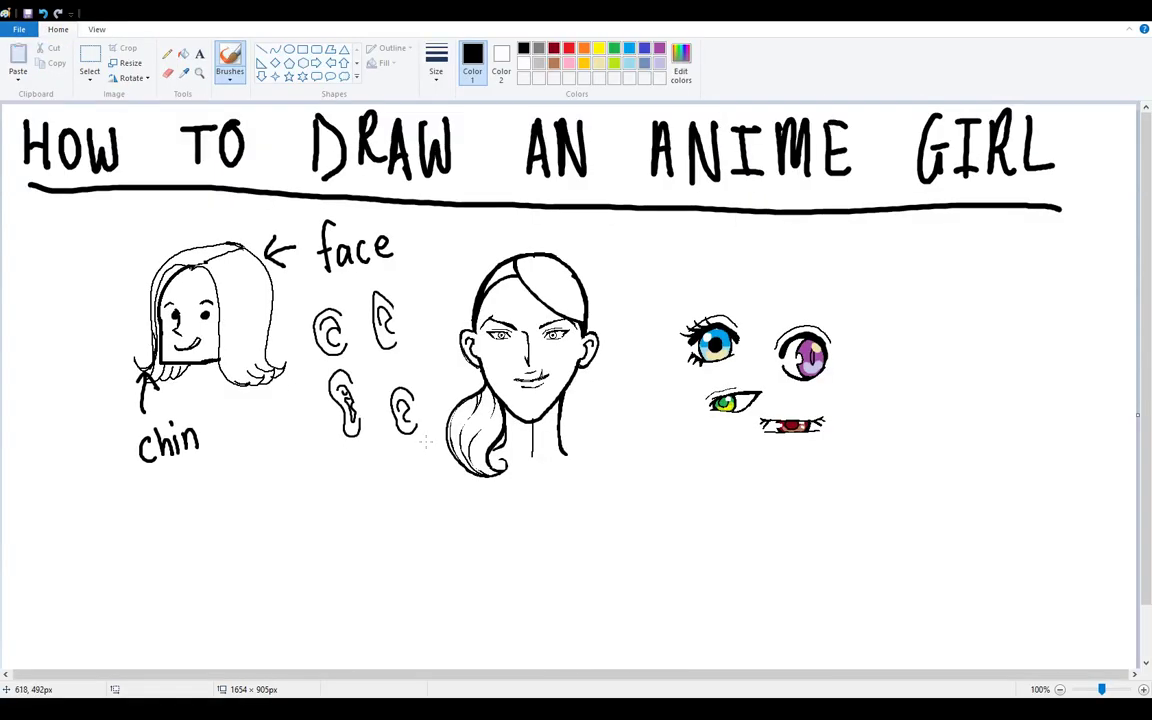
pyautogui.click(183, 53)
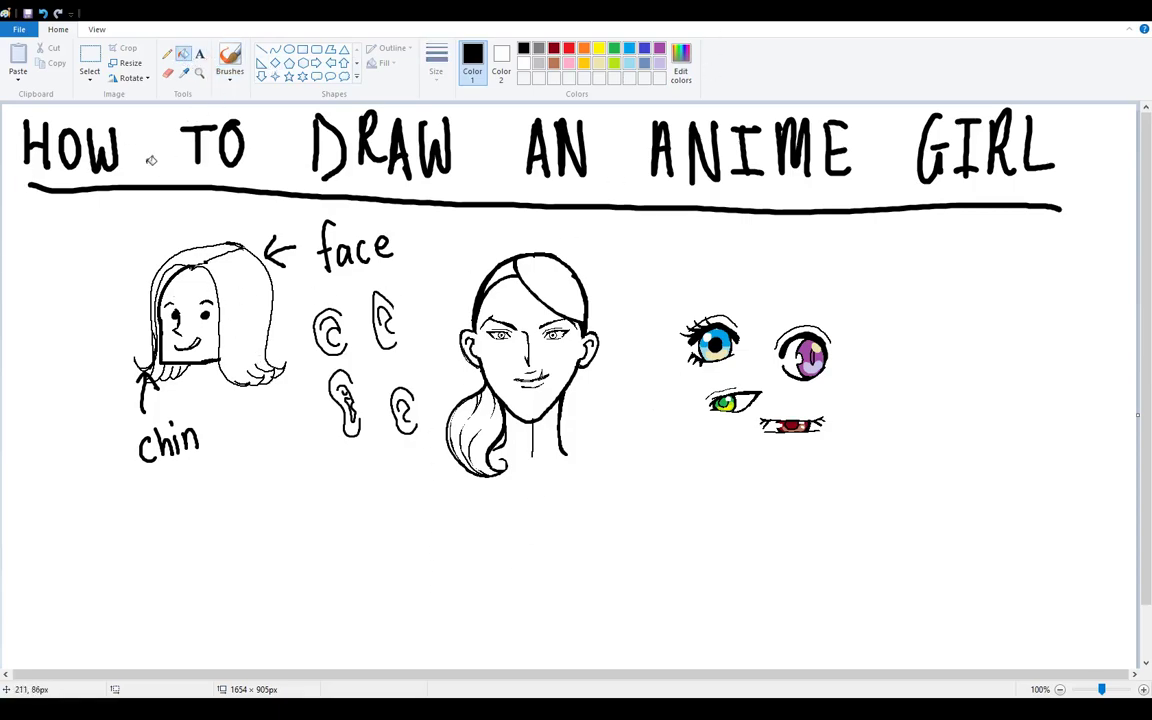
pyautogui.click(167, 72)
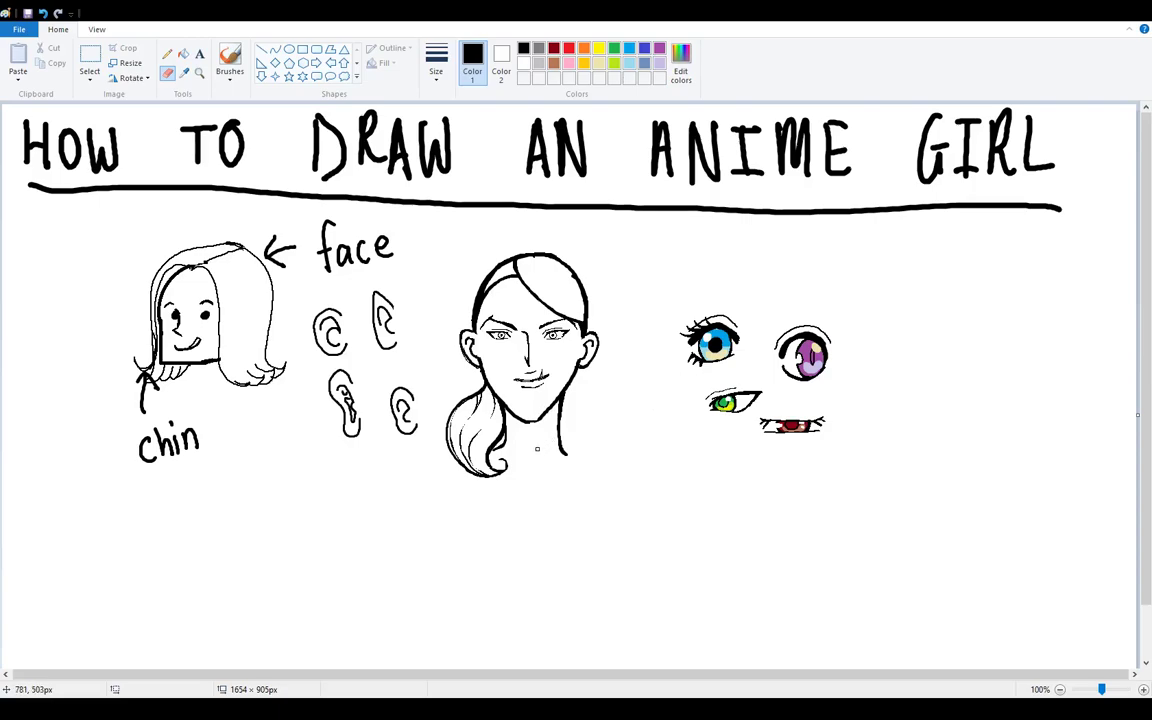
# Step: Fill the hair on the head and the ponytail with a custom near-black colour
pyautogui.click(183, 53)
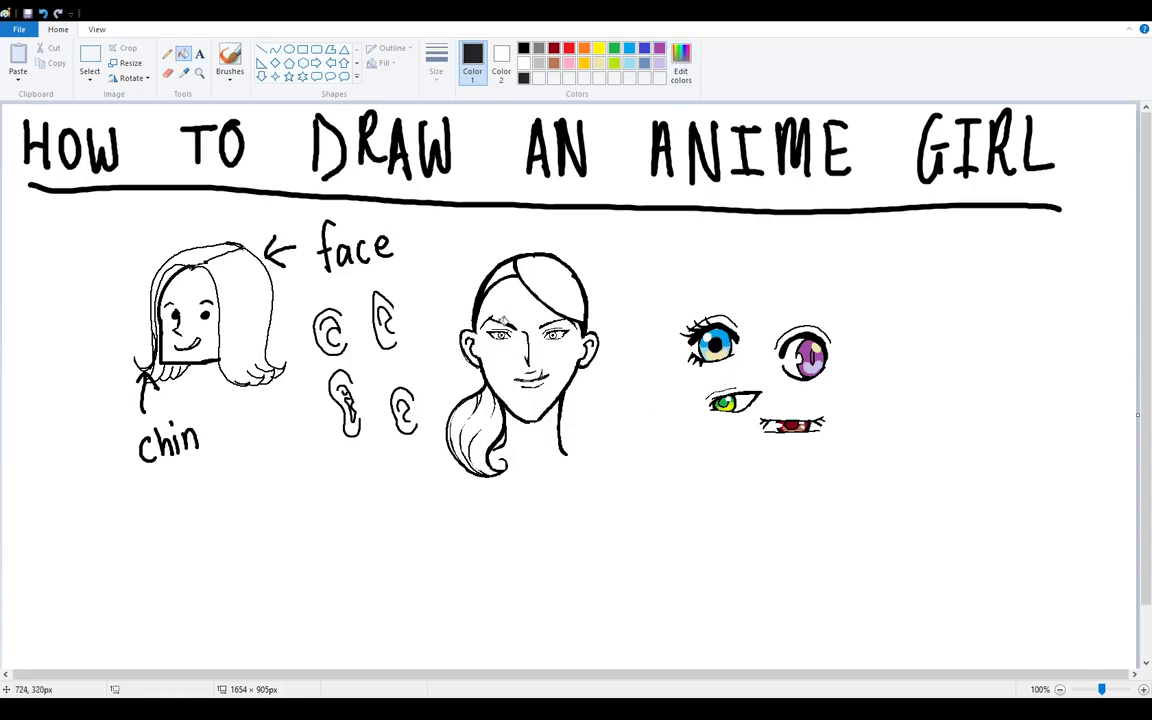
pyautogui.click(558, 278)
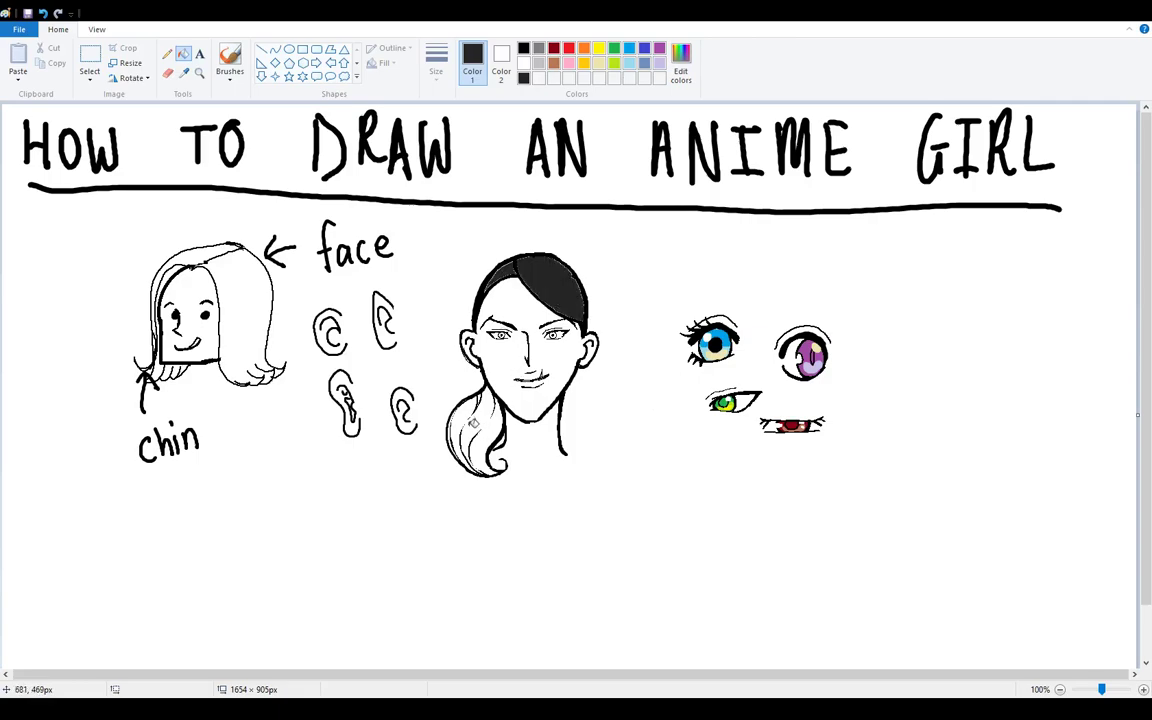
pyautogui.click(476, 407)
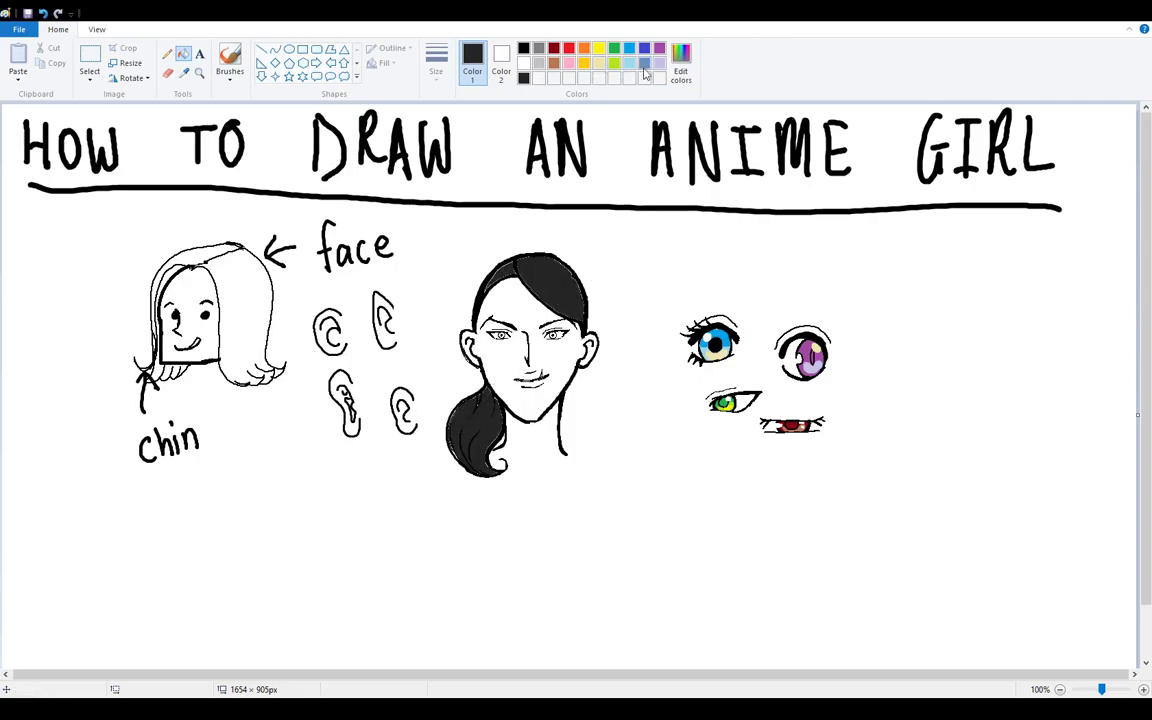
# Step: Fill the face and ears with a pale skin tone, and draw a curved Pencil line in that colour across the base of the neck
pyautogui.click(583, 63)
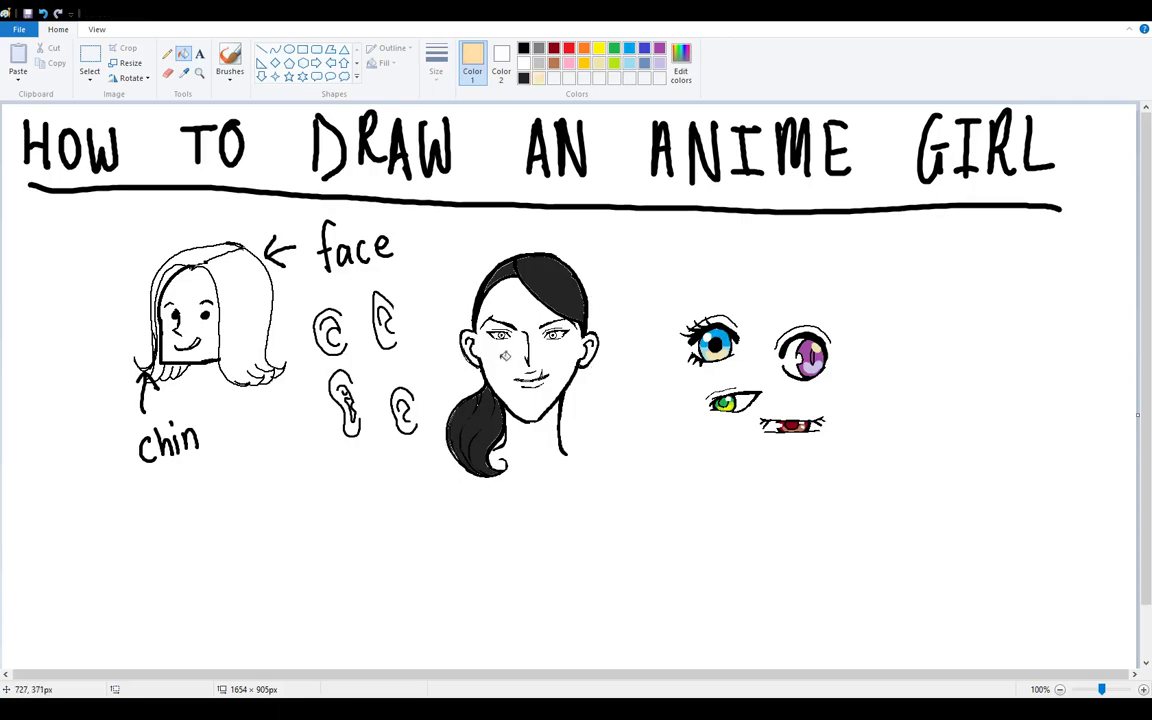
pyautogui.click(513, 402)
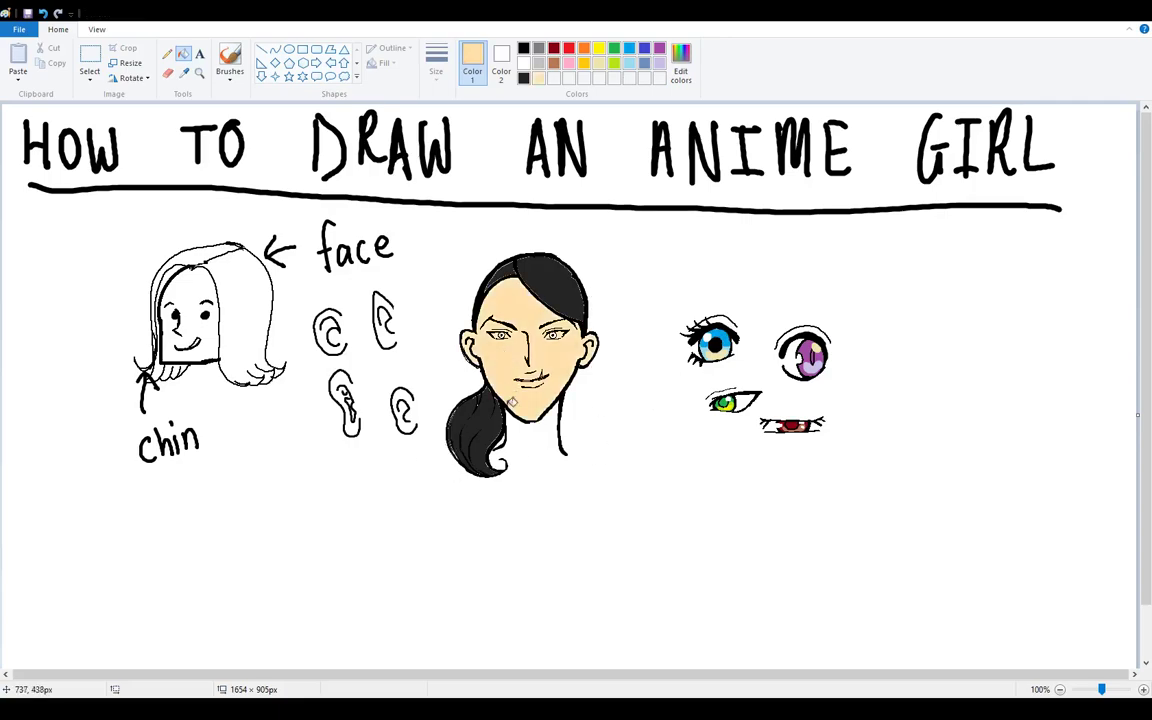
pyautogui.click(167, 55)
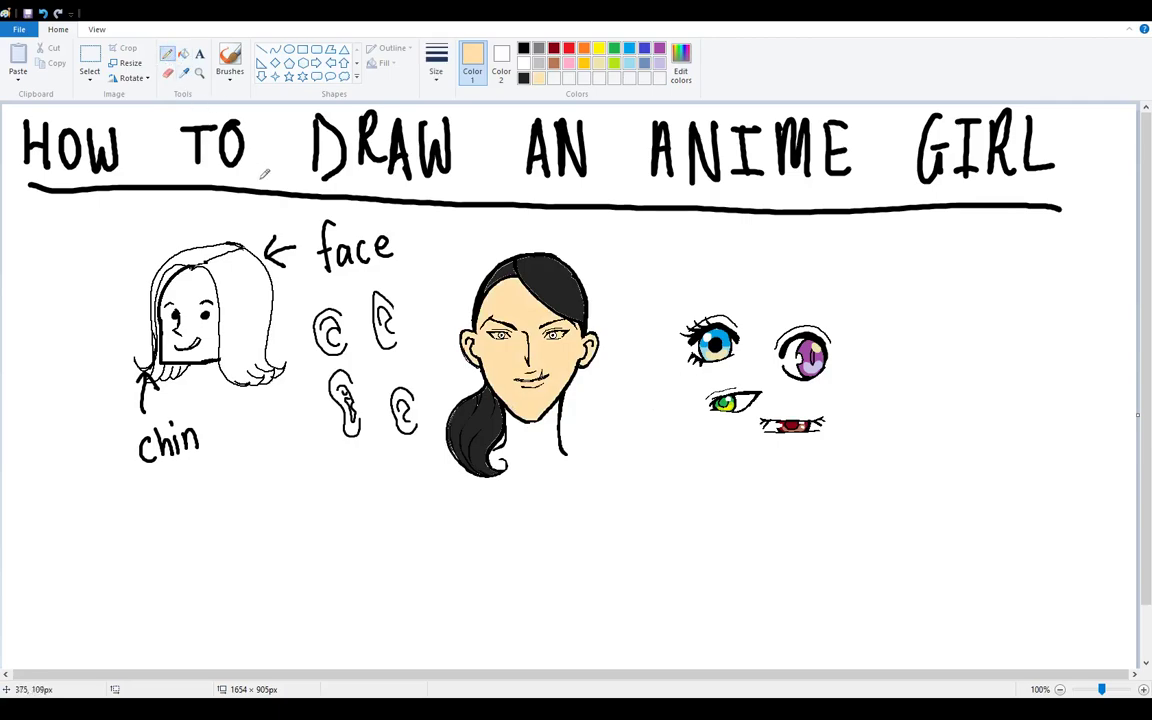
pyautogui.moveTo(571, 455); pyautogui.dragTo(505, 479)
pyautogui.click(183, 54)
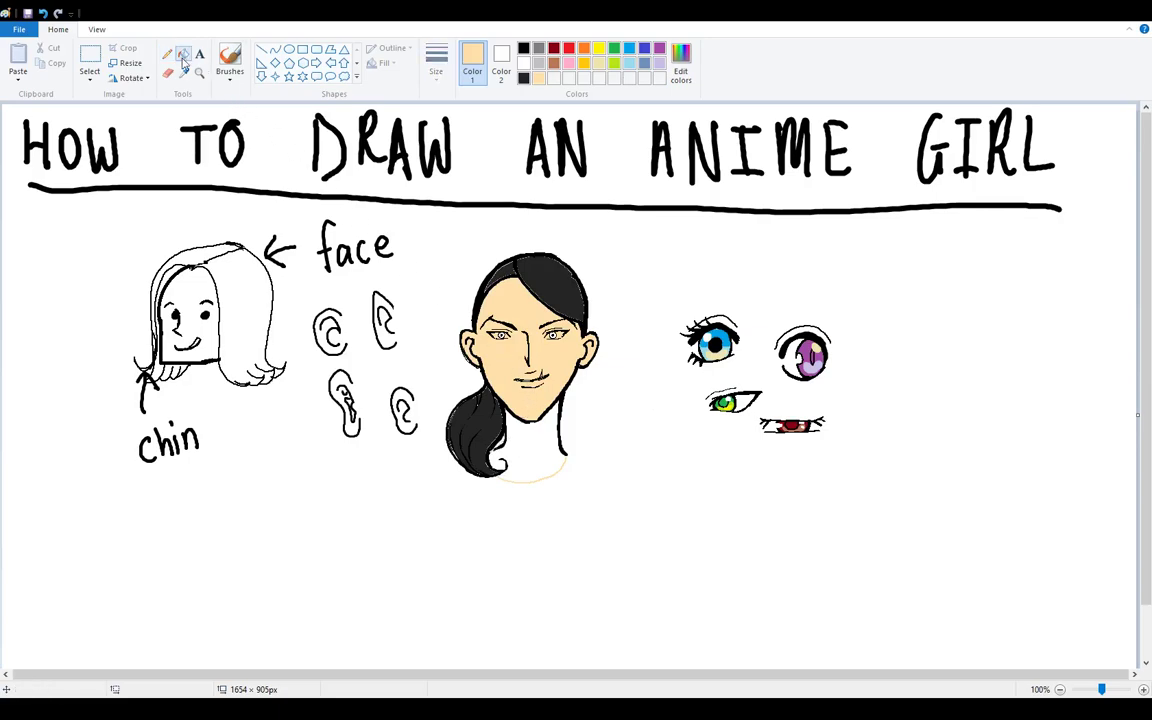
pyautogui.click(548, 442)
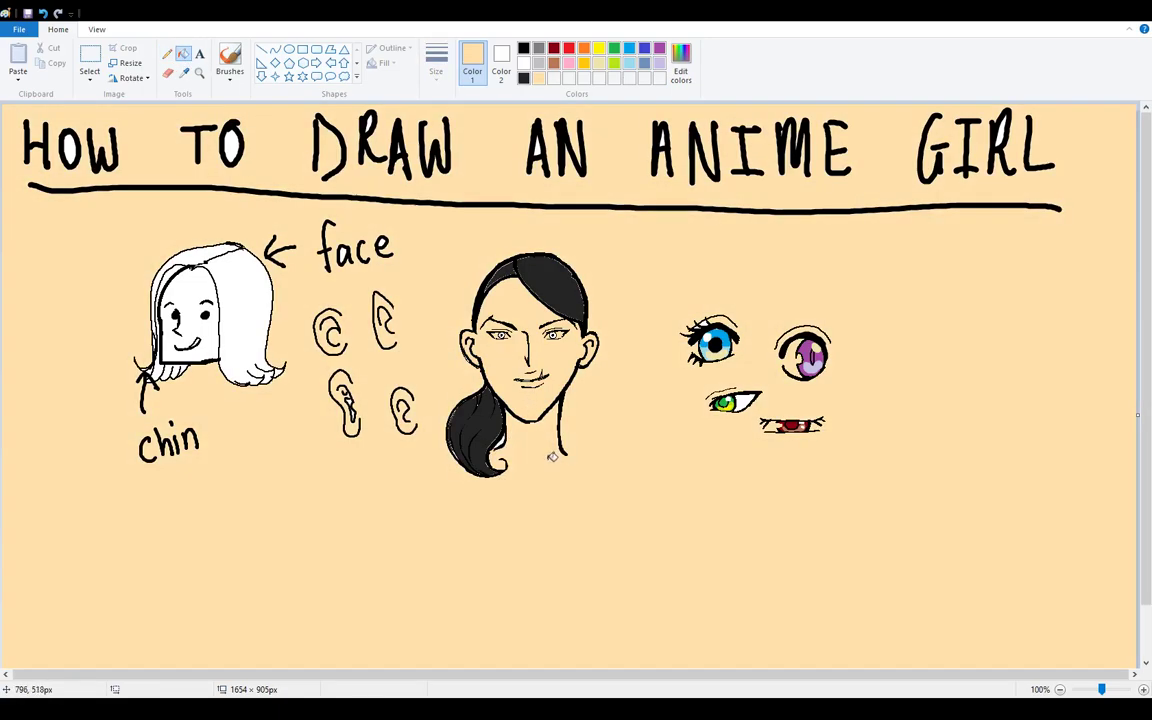
pyautogui.hotkey('ctrl', 'z')
# Step: Close the gap in the neck outline beside the ponytail with the Pencil at 400% zoom, and fill the neck with the pale skin tone
pyautogui.click(96, 29)
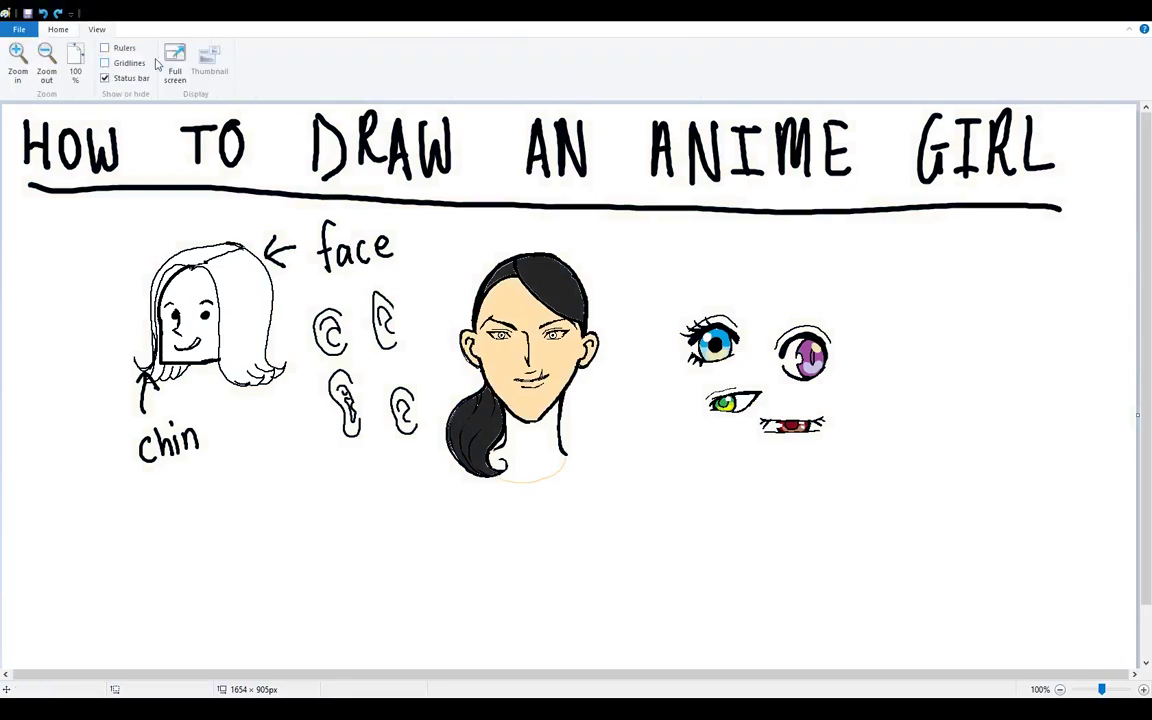
pyautogui.click(58, 29)
pyautogui.click(96, 29)
pyautogui.click(17, 58)
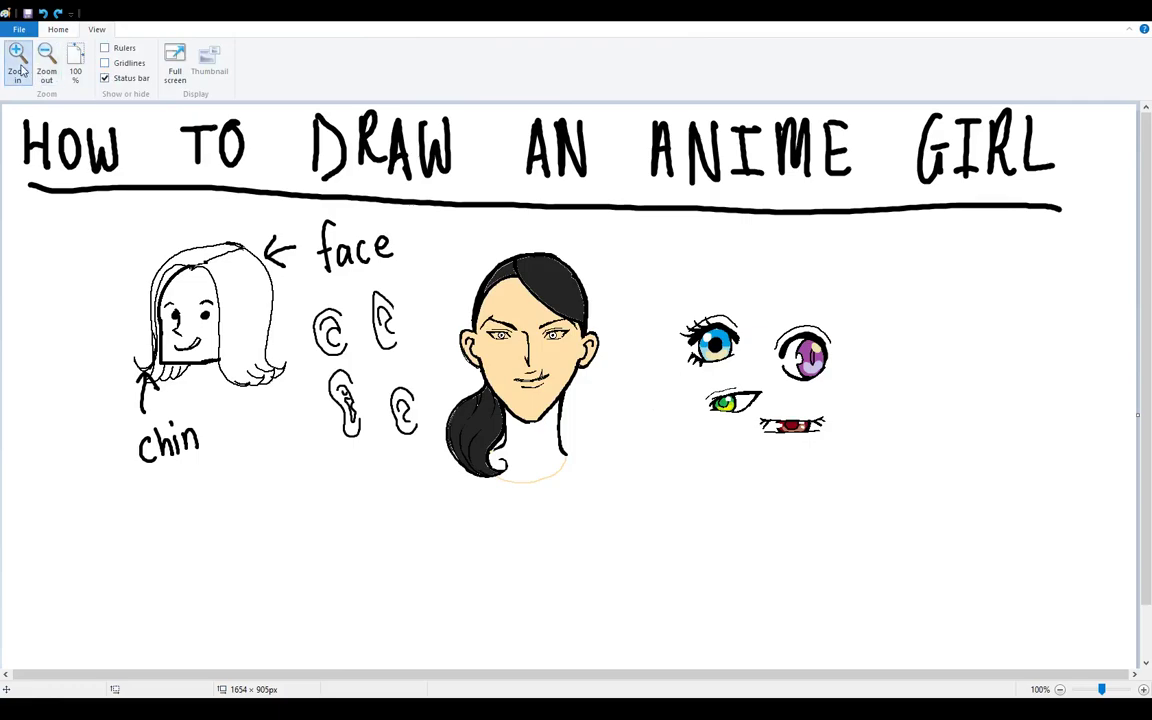
pyautogui.scroll(-5, 600, 534)
pyautogui.scroll(2, 665, 535)
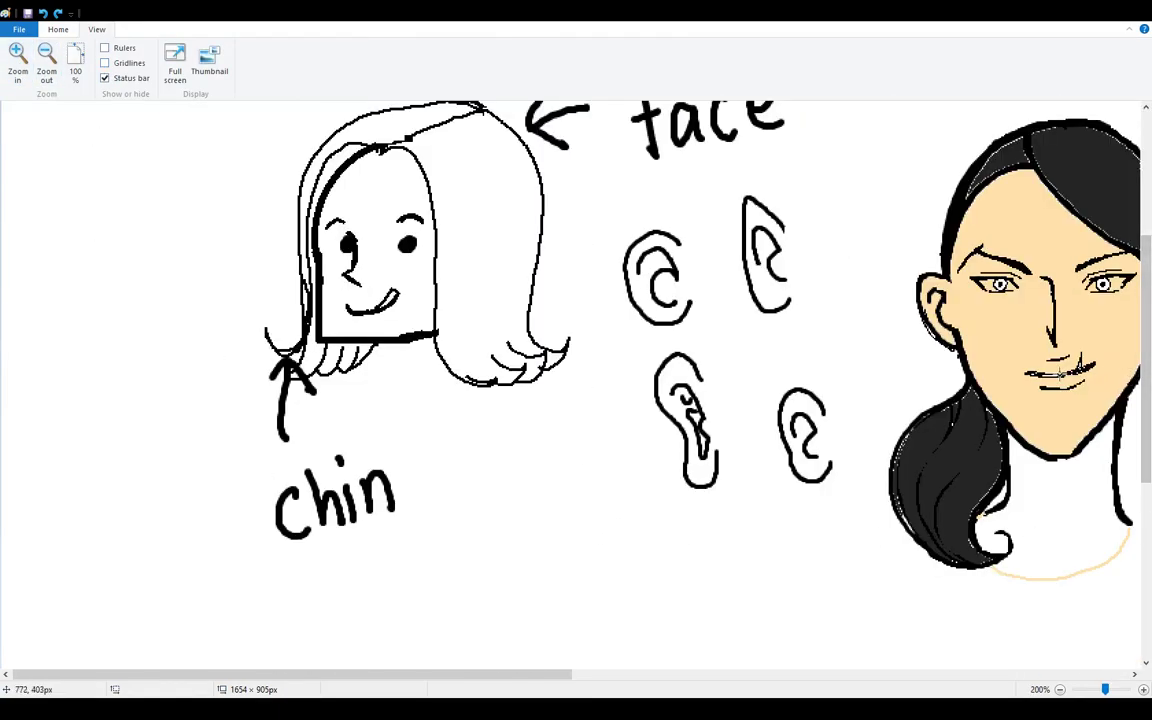
pyautogui.click(58, 29)
pyautogui.click(199, 73)
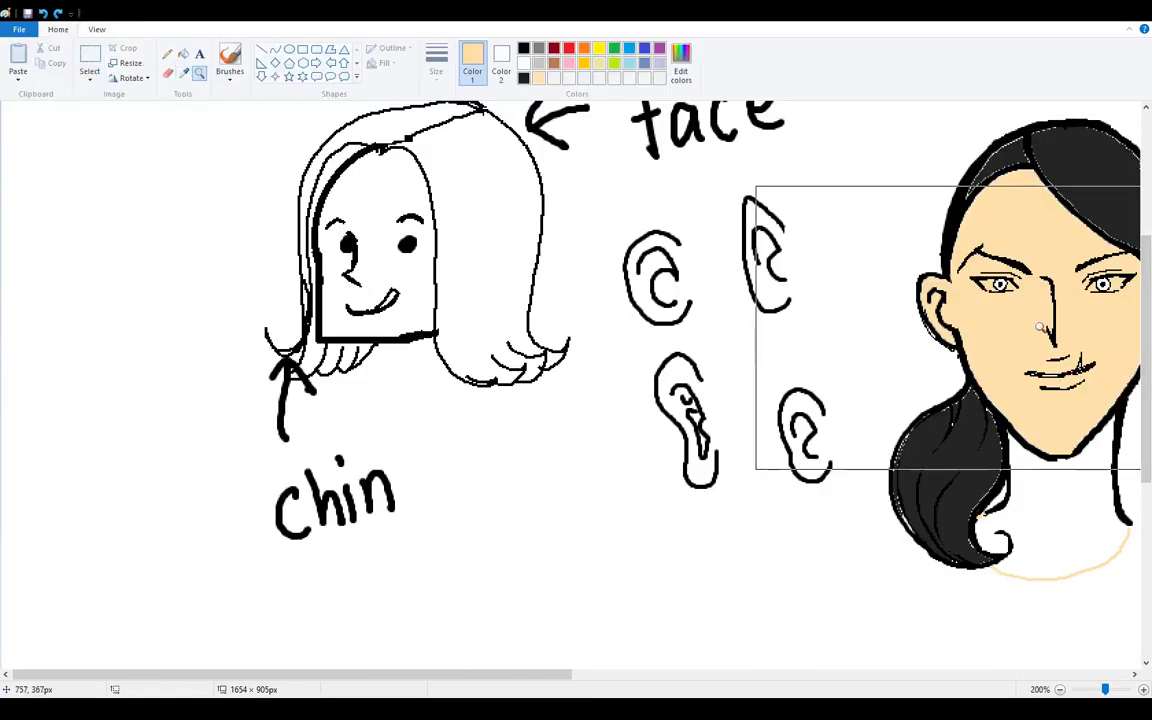
pyautogui.click(1097, 426)
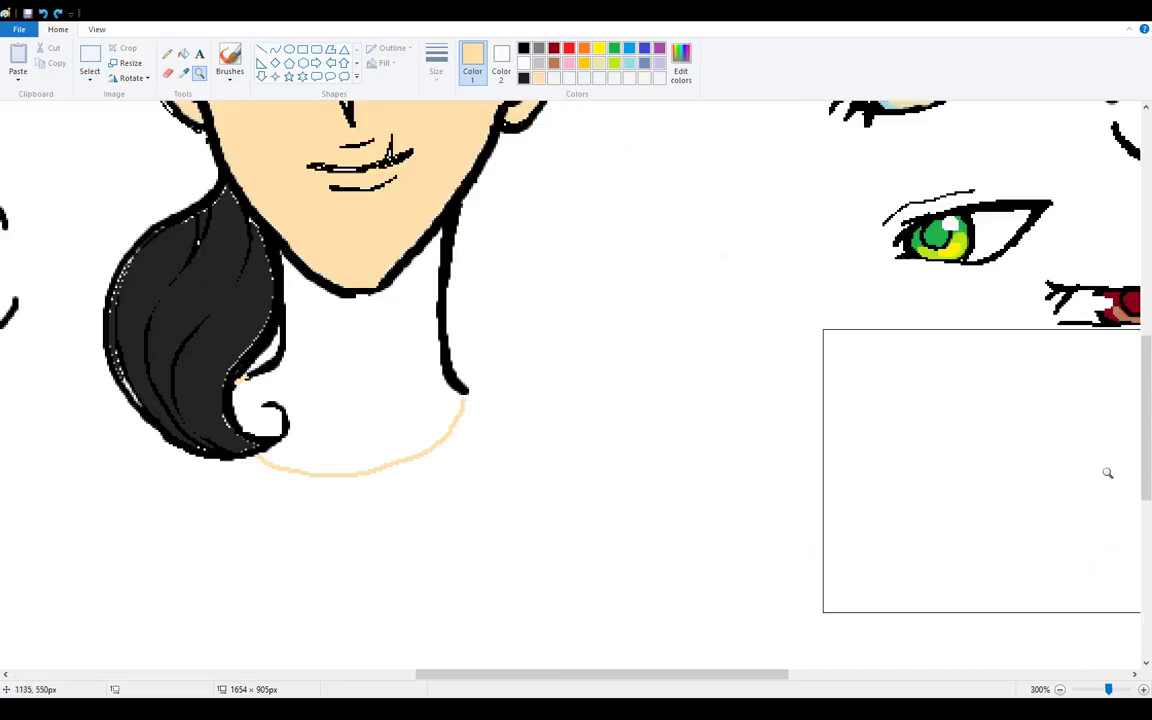
pyautogui.click(422, 337)
pyautogui.click(167, 53)
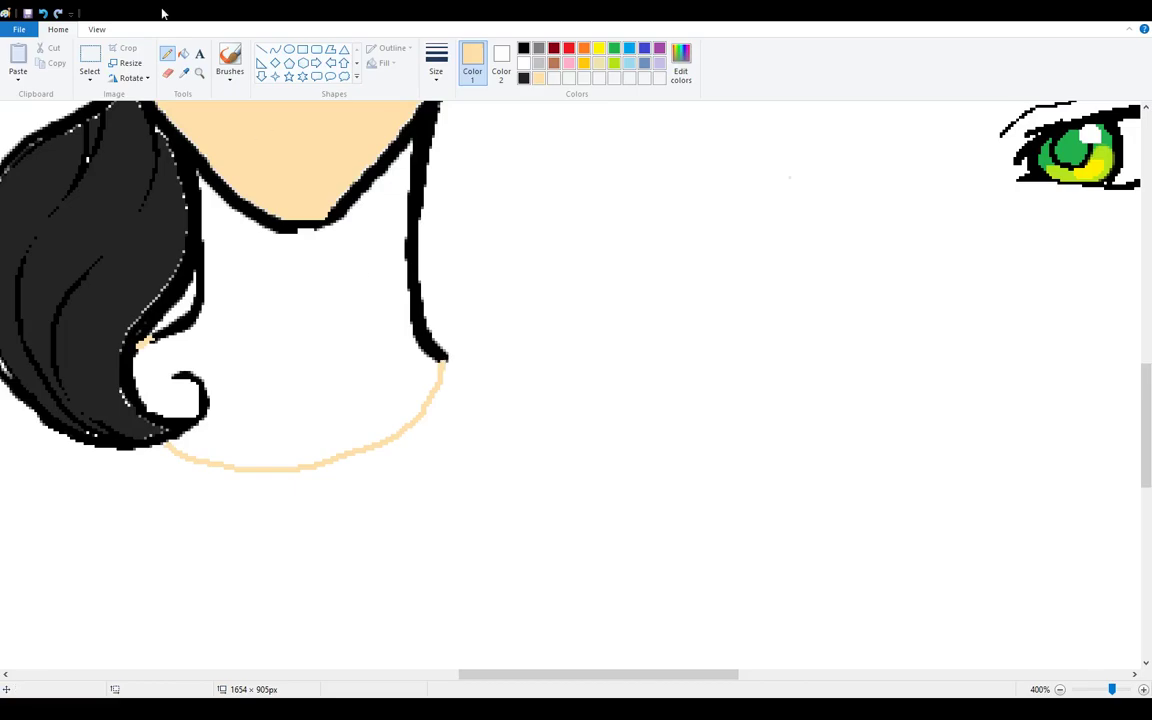
pyautogui.click(183, 53)
pyautogui.click(288, 262)
# Step: Fill both irises of the girl's eyes with brown
pyautogui.scroll(4, 298, 319)
pyautogui.scroll(4, 296, 336)
pyautogui.scroll(-4, 297, 340)
pyautogui.moveTo(537, 681); pyautogui.dragTo(476, 688)
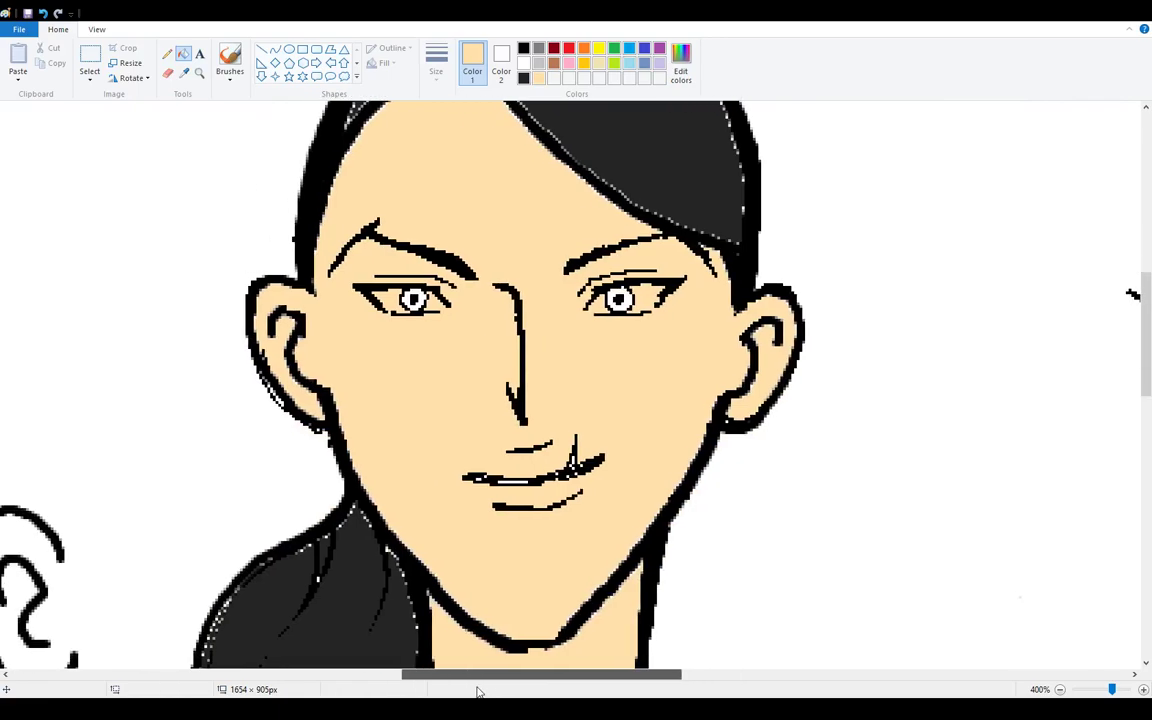
pyautogui.click(555, 66)
pyautogui.click(416, 292)
pyautogui.click(621, 297)
# Step: Close the gaps in both eye outlines with the white Pencil, and fill the whites of the eyes
pyautogui.click(167, 53)
pyautogui.click(523, 62)
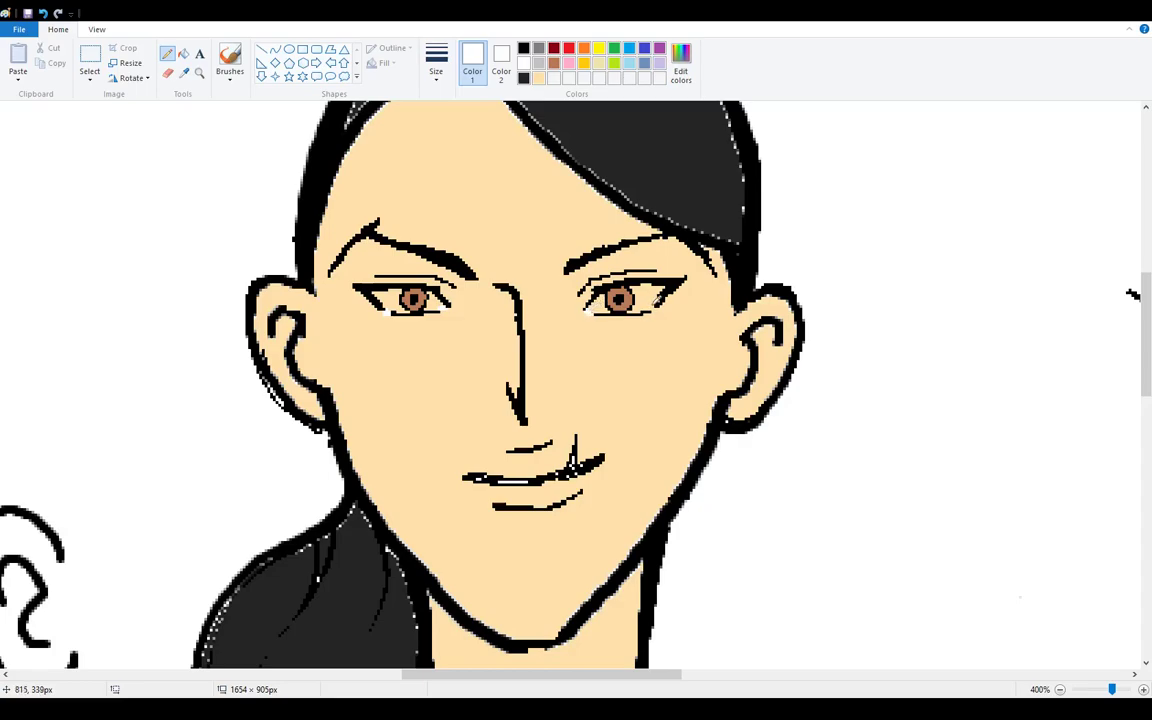
pyautogui.click(183, 53)
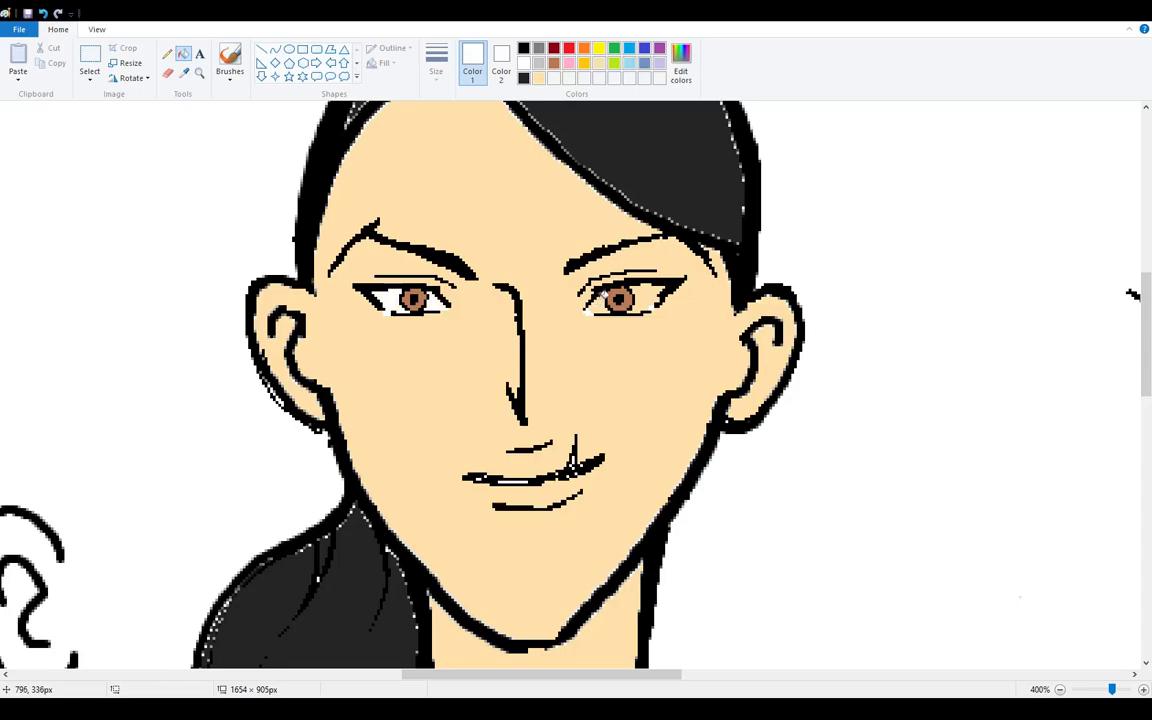
pyautogui.click(650, 298)
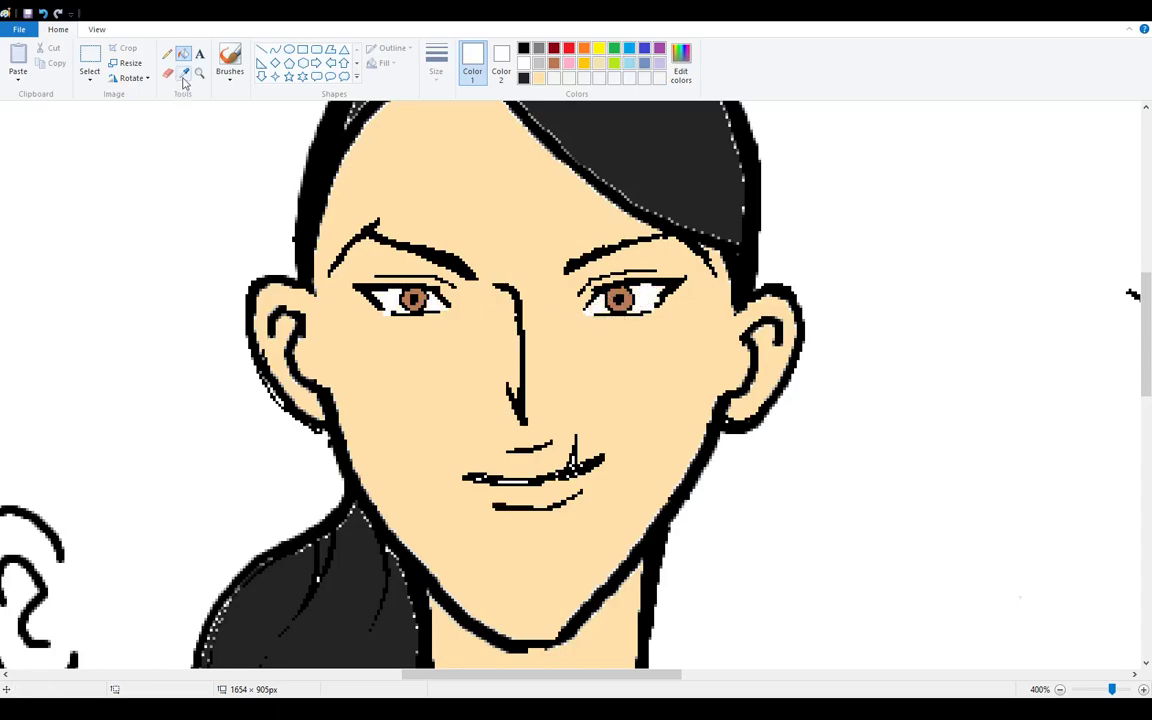
# Step: Shade the upper part of both irises dark red with the Pencil, and add small white highlights
pyautogui.click(554, 49)
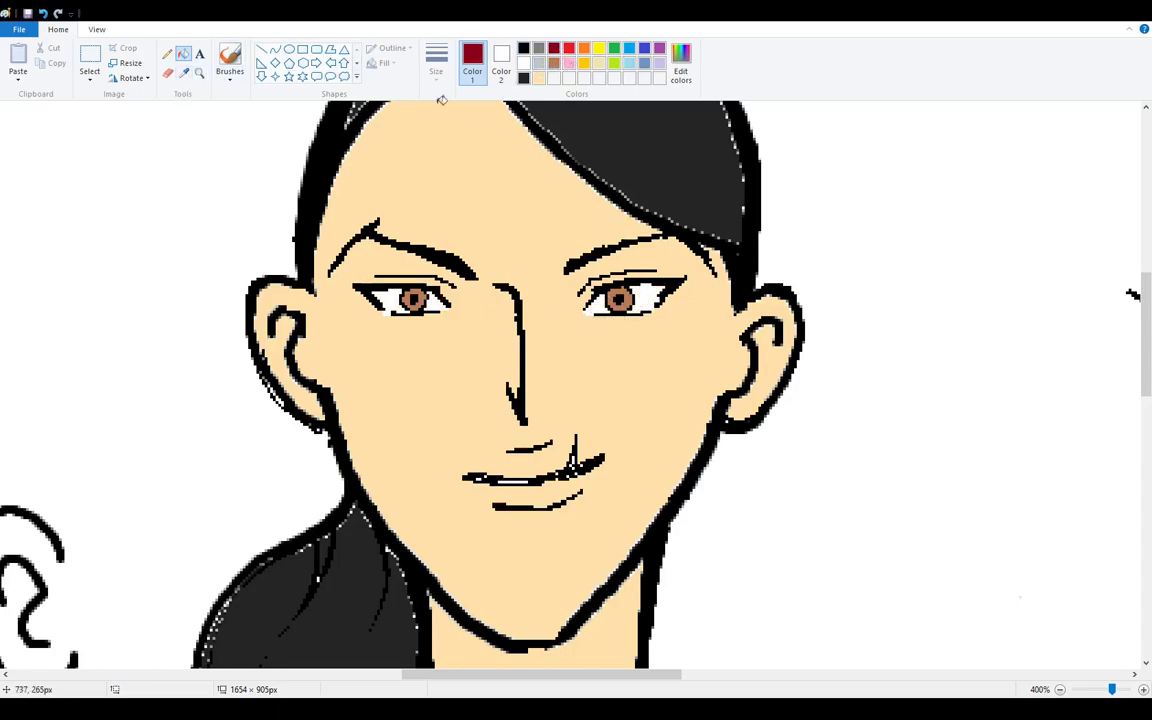
pyautogui.click(167, 53)
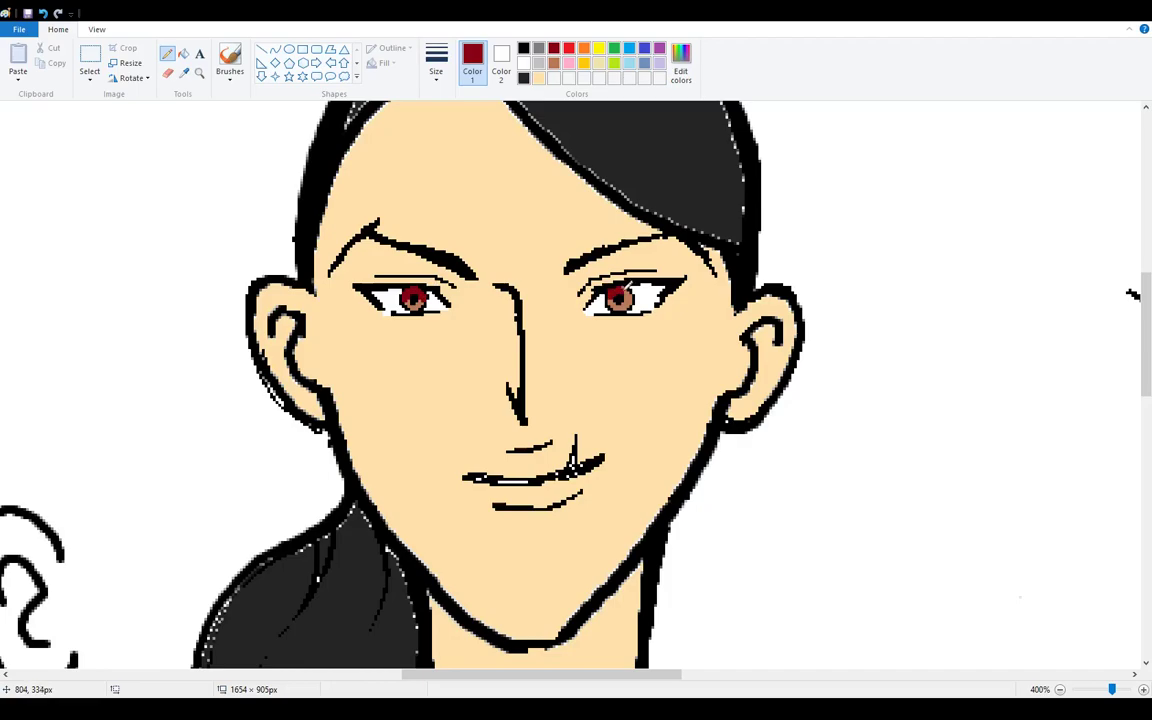
pyautogui.click(523, 63)
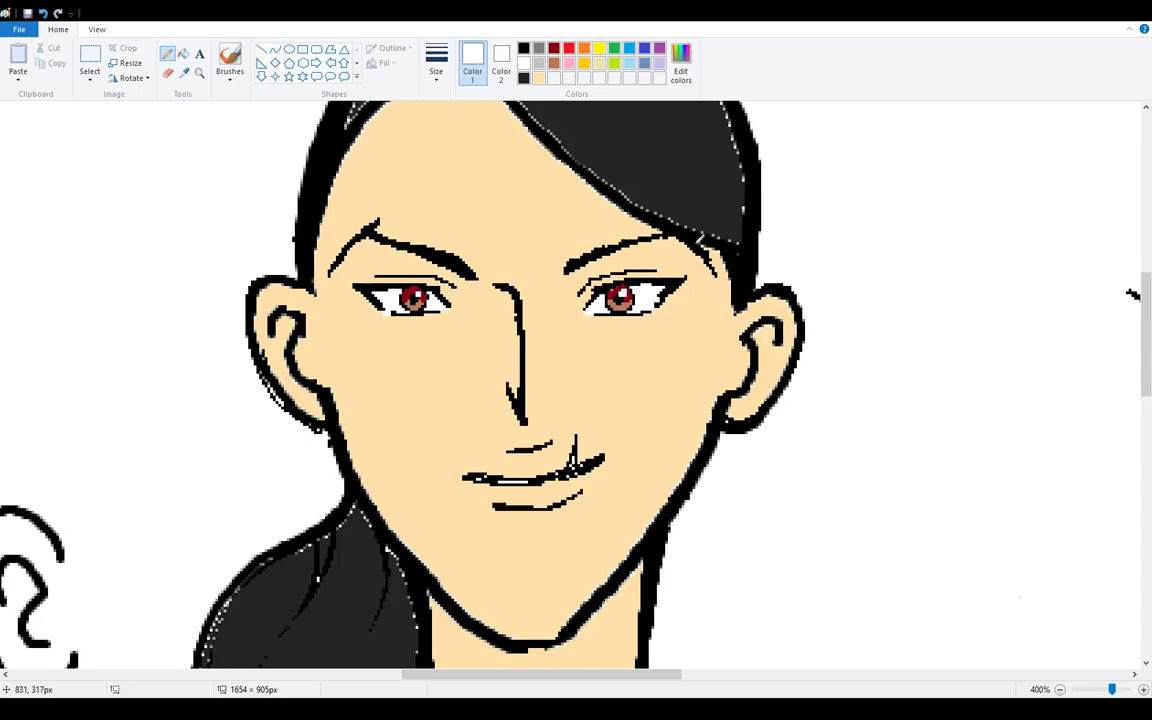
# Step: Outline the upper and lower lips in pink with the Pencil, and fill them with the same pink
pyautogui.click(570, 63)
pyautogui.moveTo(475, 468)
pyautogui.mouseDown()
pyautogui.moveTo(579, 438)
pyautogui.moveTo(601, 451)
pyautogui.moveTo(580, 490)
pyautogui.mouseUp()
pyautogui.moveTo(465, 478); pyautogui.dragTo(575, 495)
pyautogui.click(183, 53)
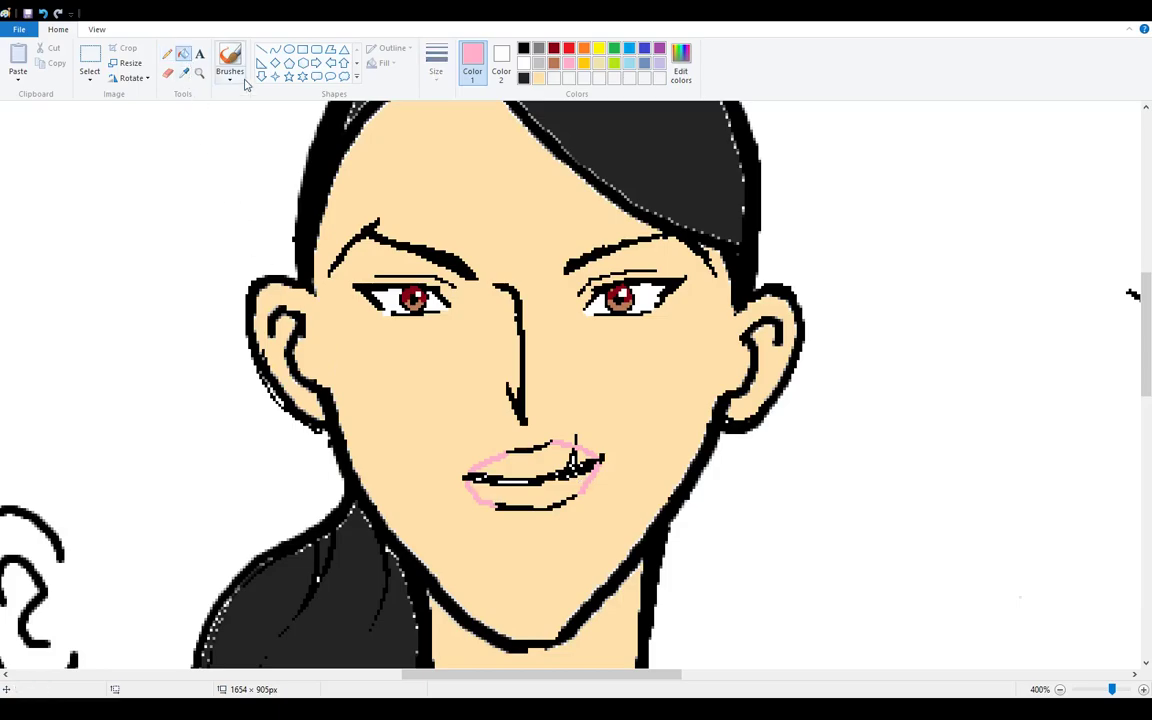
pyautogui.click(580, 465)
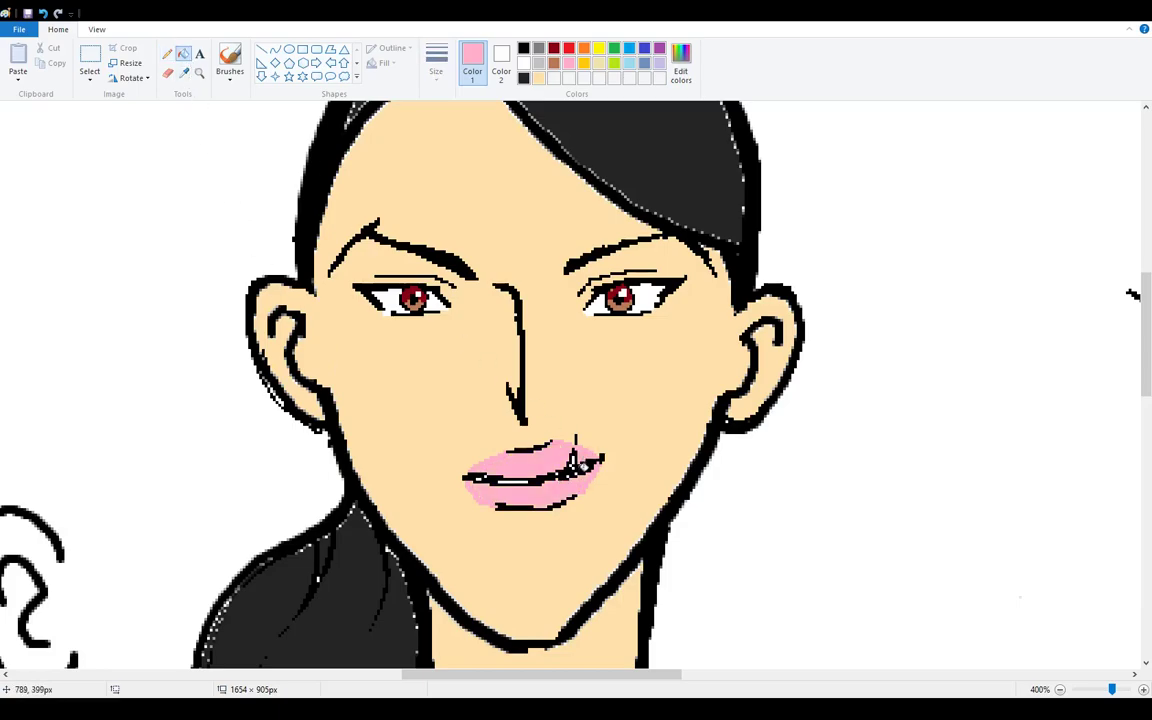
# Step: Add small white highlights to the lower lip with the Brush
pyautogui.click(229, 62)
pyautogui.click(523, 62)
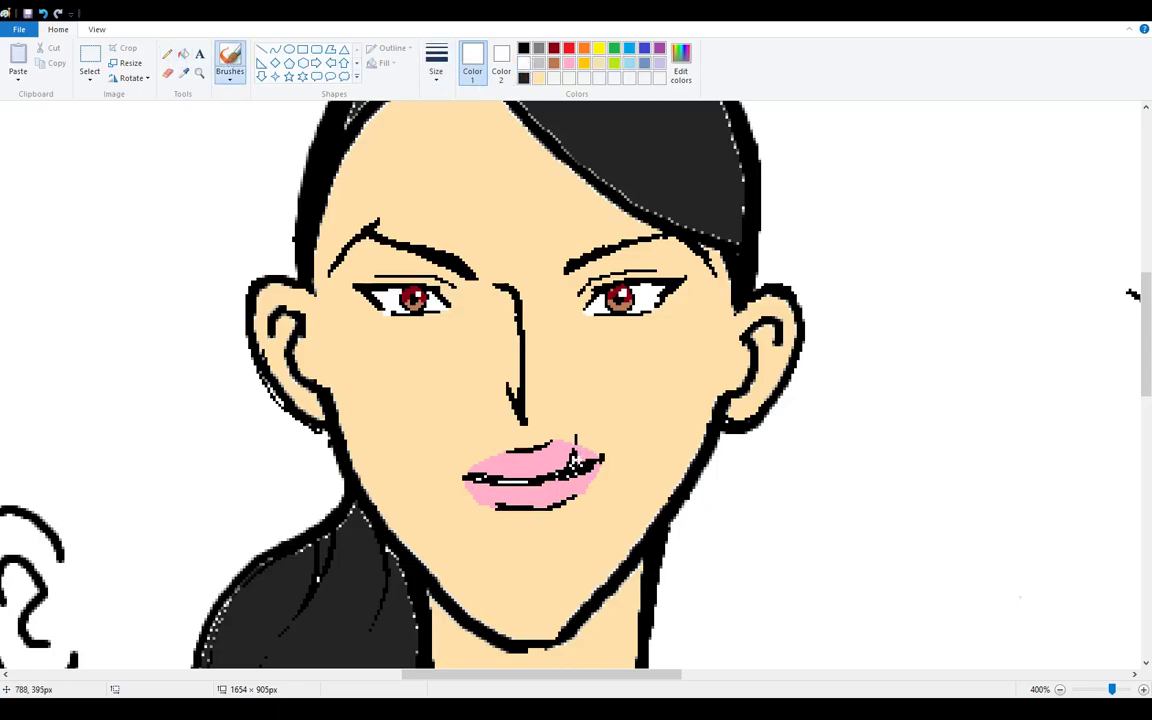
pyautogui.moveTo(570, 485); pyautogui.dragTo(540, 495)
# Step: Shade the eyelids, inner ears, side of the nose, area around the mouth and neck below the jaw with a custom orange-peach Pencil
pyautogui.click(538, 78)
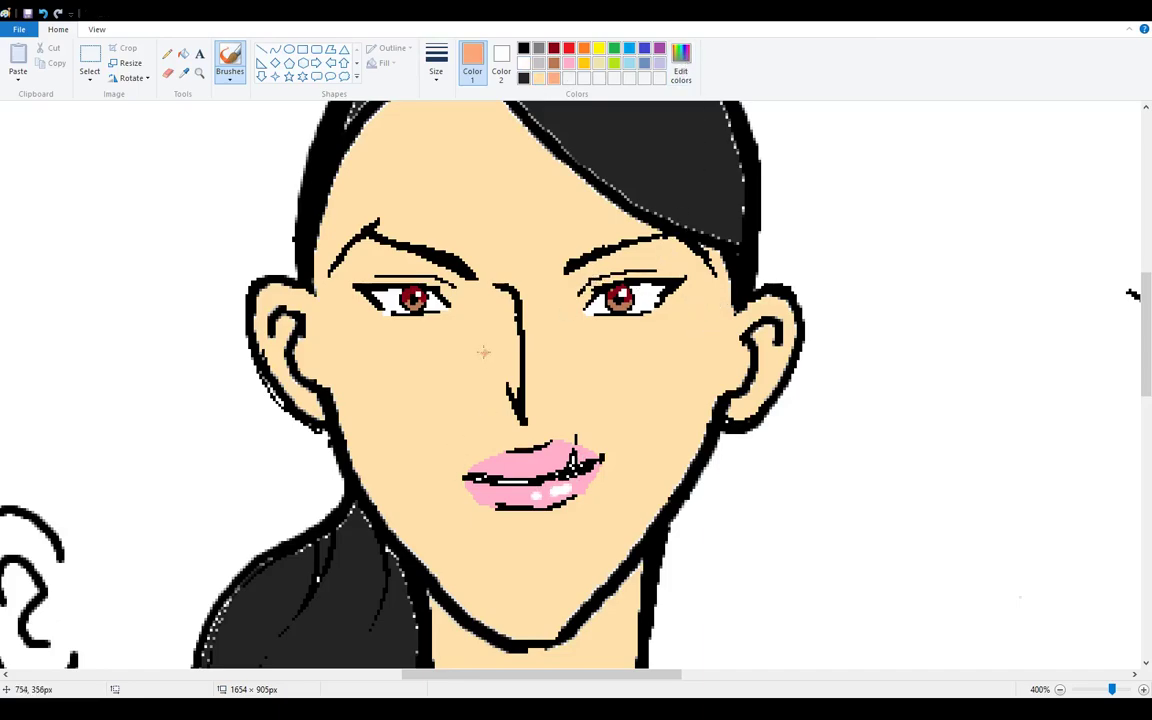
pyautogui.click(168, 52)
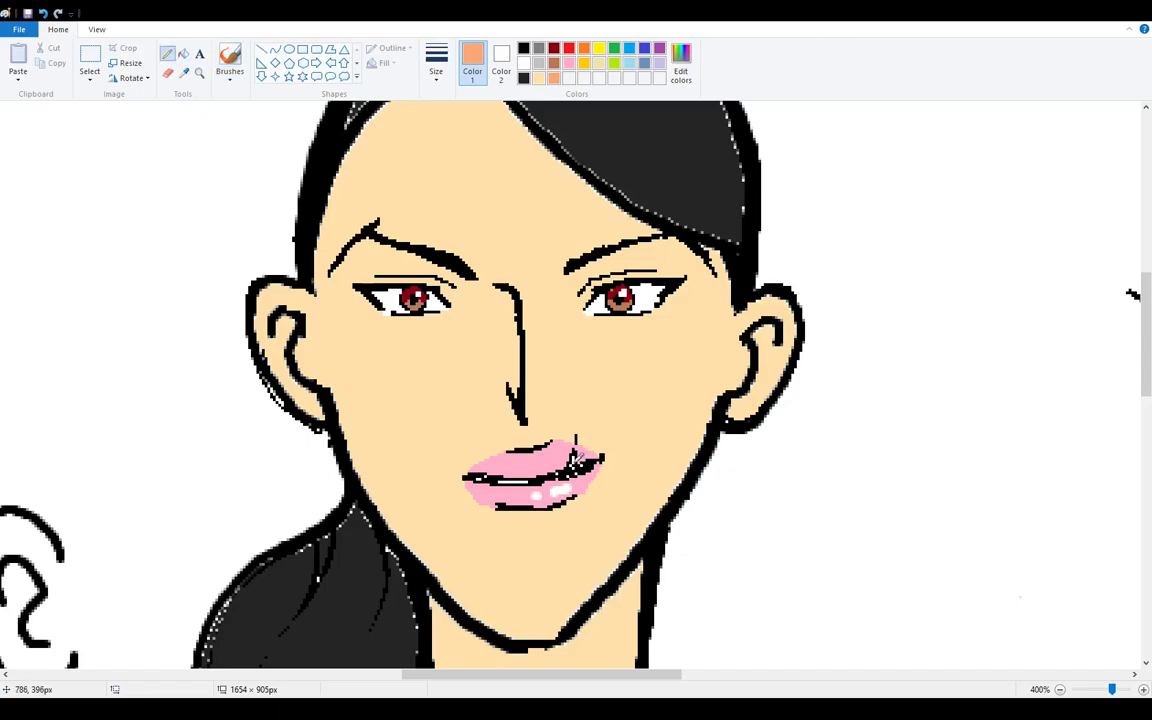
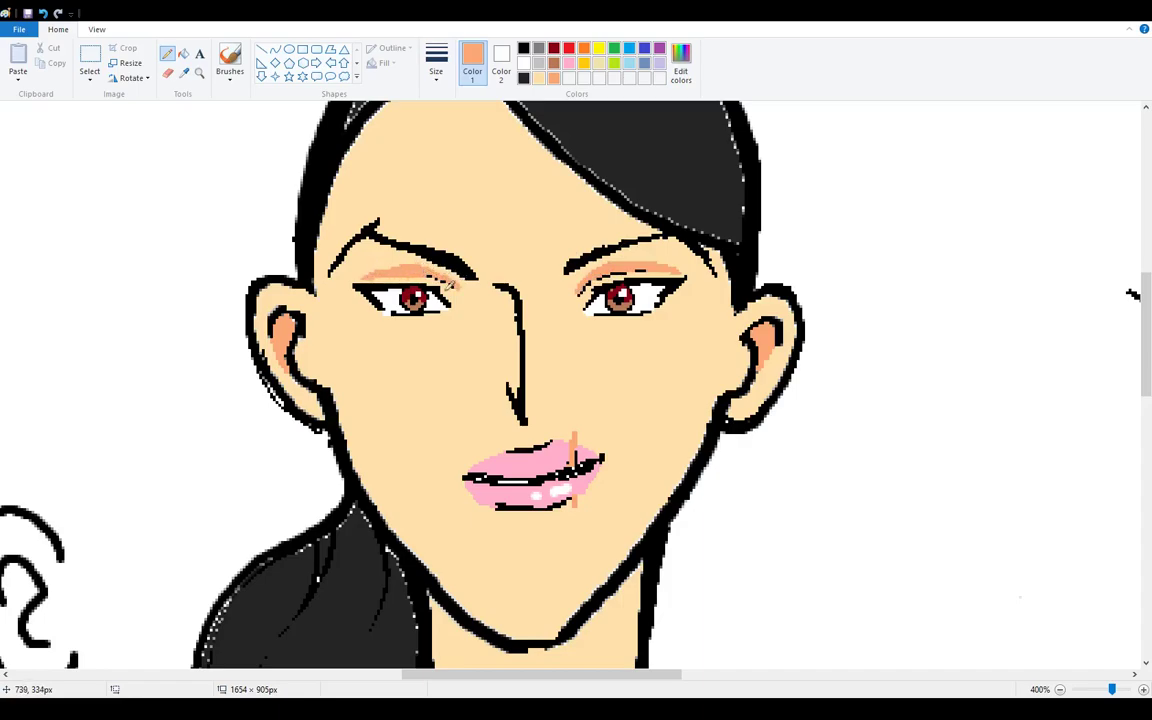
pyautogui.moveTo(512, 380)
pyautogui.mouseDown()
pyautogui.moveTo(512, 290)
pyautogui.moveTo(524, 377)
pyautogui.mouseUp()
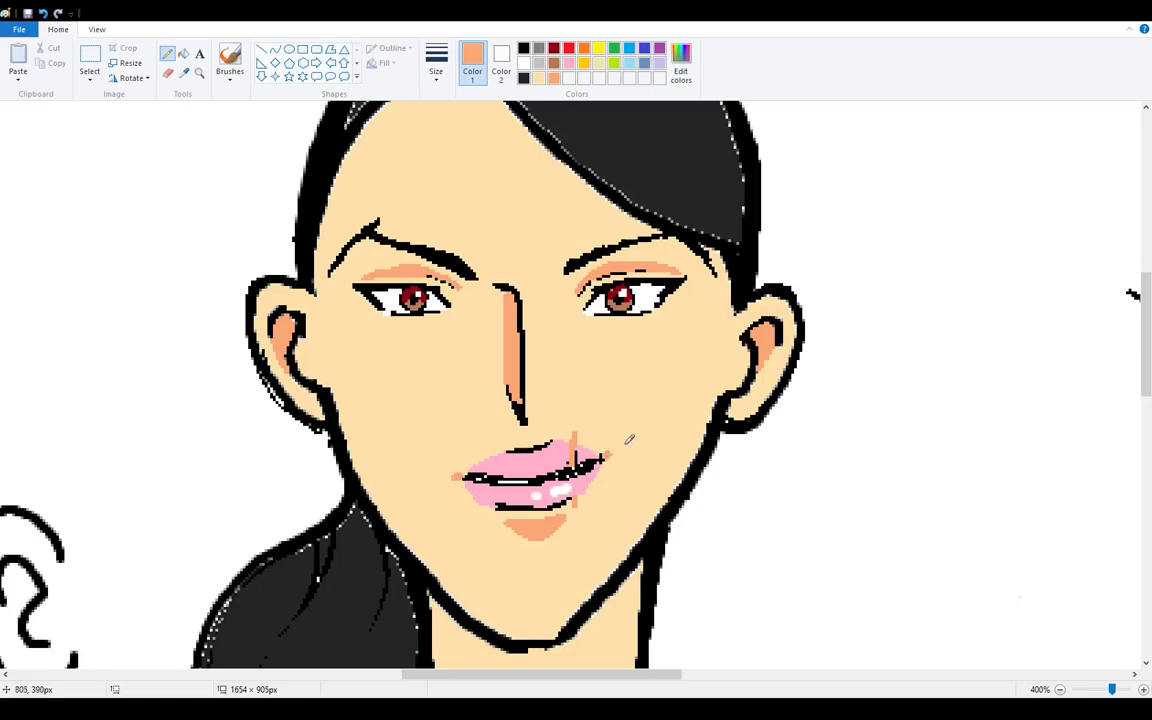
pyautogui.scroll(-3, 1031, 300)
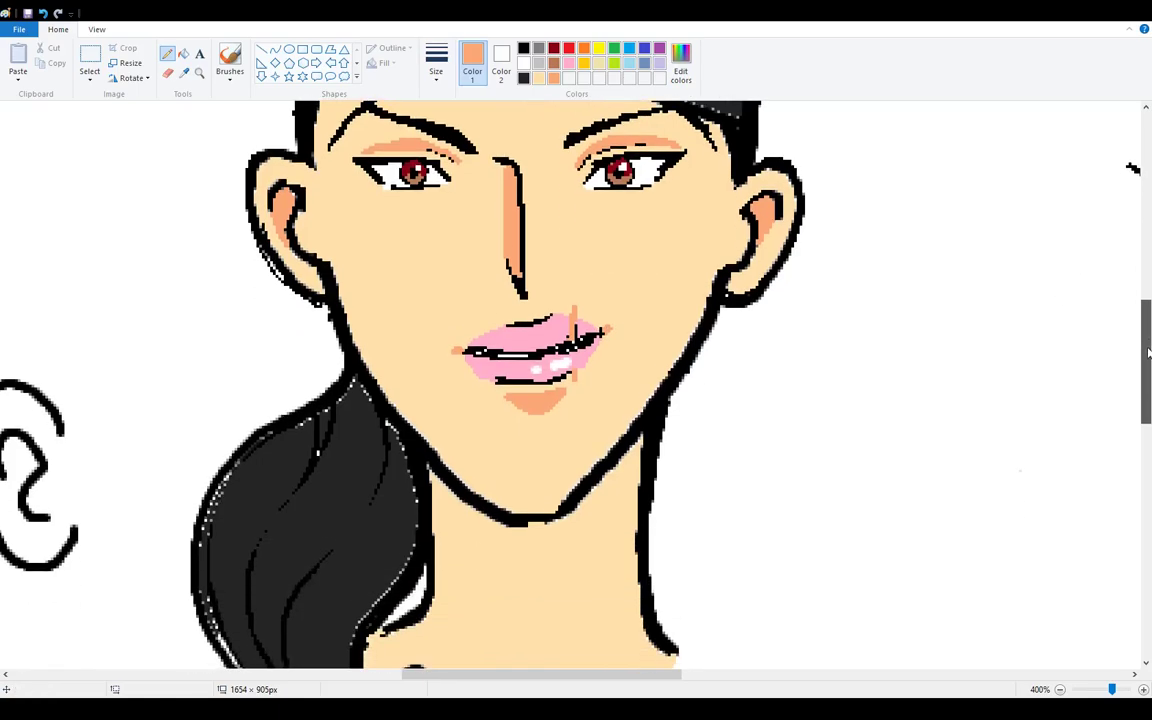
pyautogui.moveTo(428, 452)
pyautogui.mouseDown()
pyautogui.moveTo(478, 495)
pyautogui.moveTo(543, 510)
pyautogui.moveTo(621, 463)
pyautogui.moveTo(643, 422)
pyautogui.moveTo(614, 472)
pyautogui.mouseUp()
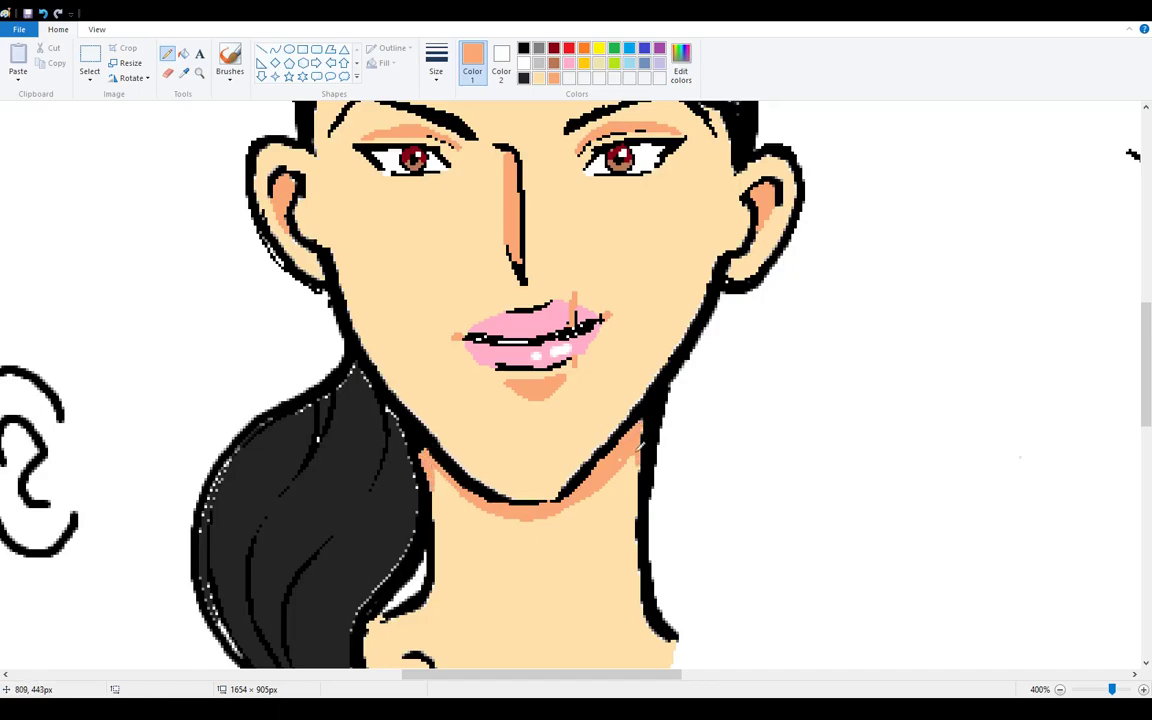
# Step: Draw flowing grey strand lines along the ponytail with the Pencil, following its curves down to the tip
pyautogui.click(540, 49)
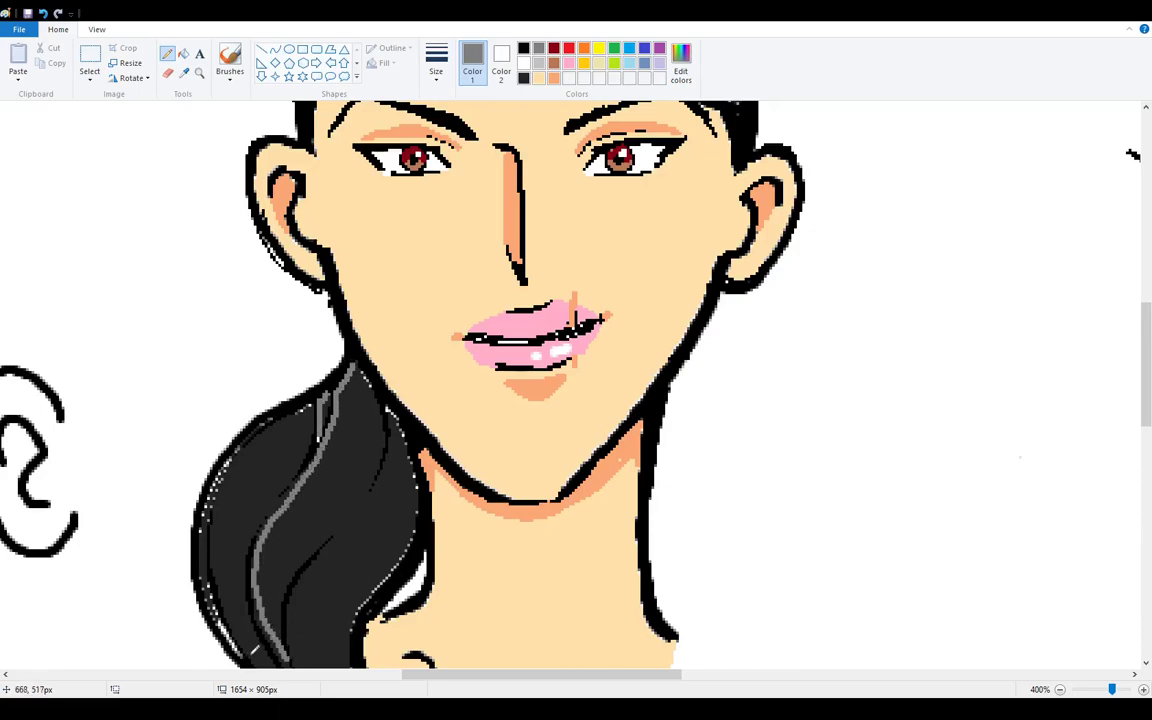
pyautogui.moveTo(195, 540)
pyautogui.mouseDown()
pyautogui.moveTo(208, 440)
pyautogui.moveTo(243, 384)
pyautogui.moveTo(180, 447)
pyautogui.mouseUp()
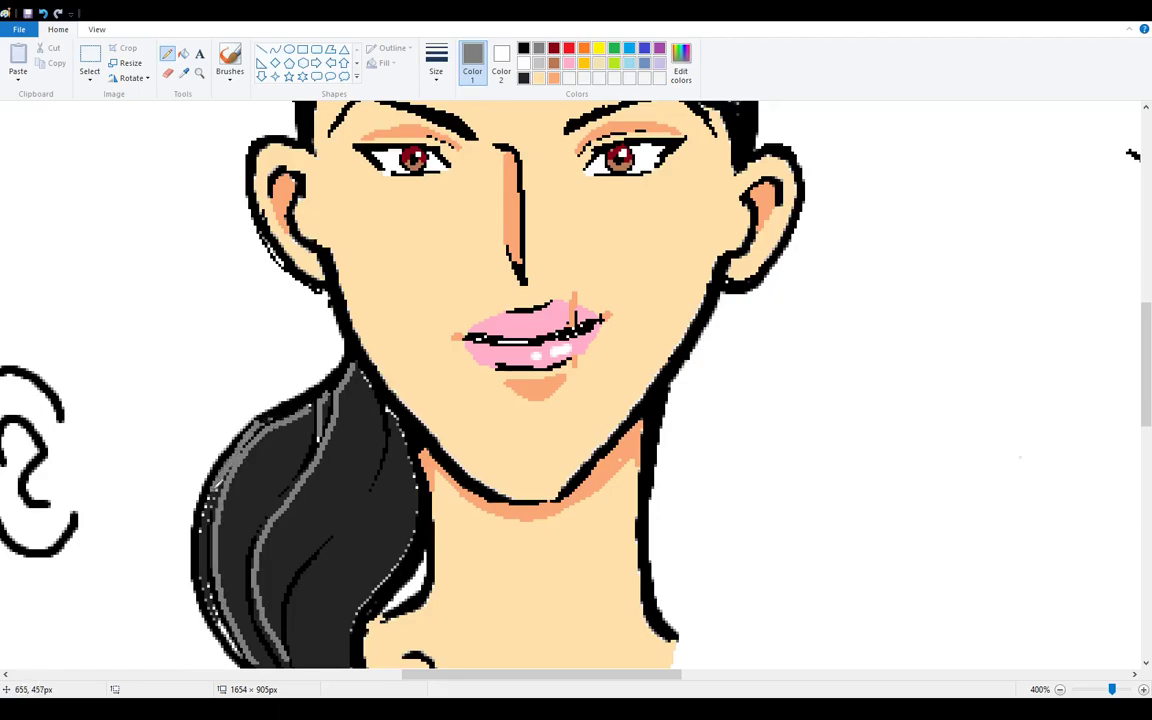
pyautogui.moveTo(203, 546); pyautogui.dragTo(215, 604)
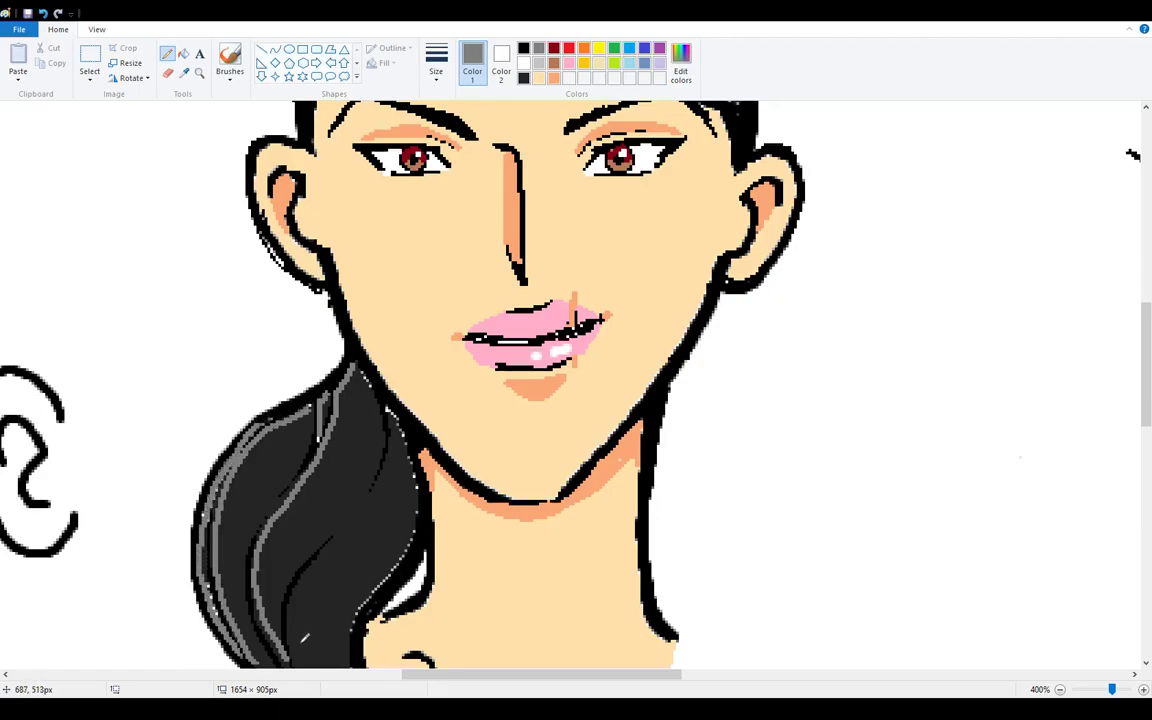
pyautogui.scroll(-2, 870, 362)
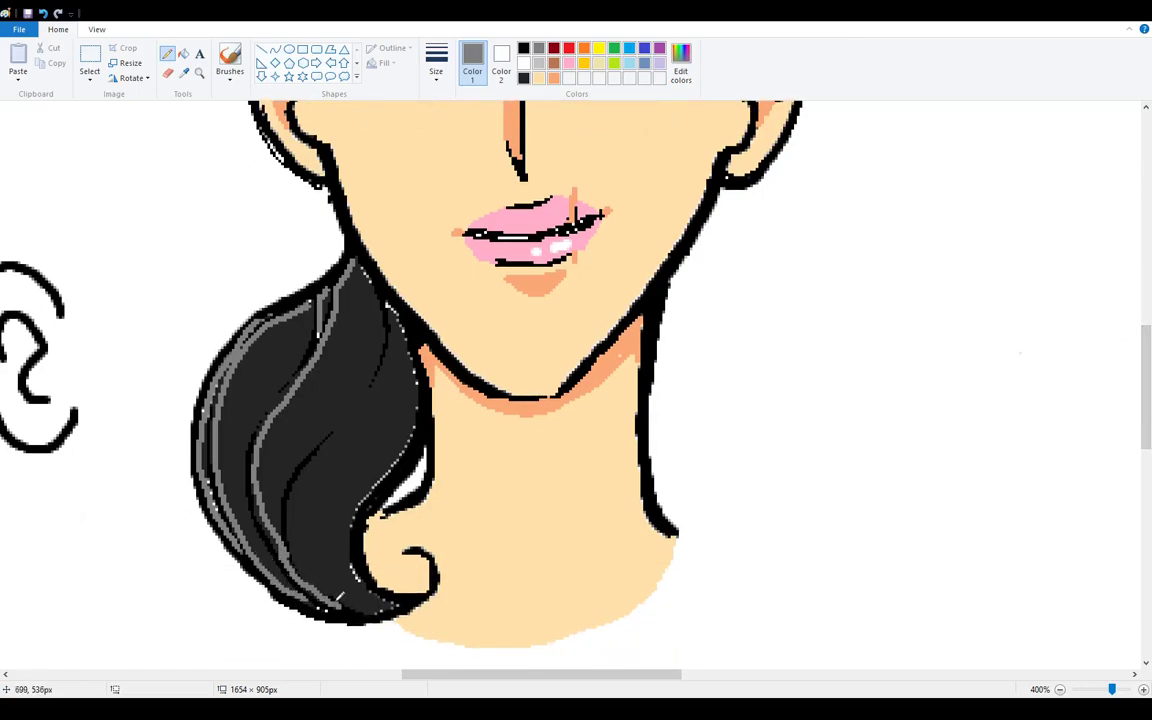
pyautogui.moveTo(292, 505)
pyautogui.mouseDown()
pyautogui.moveTo(322, 445)
pyautogui.moveTo(383, 377)
pyautogui.mouseUp()
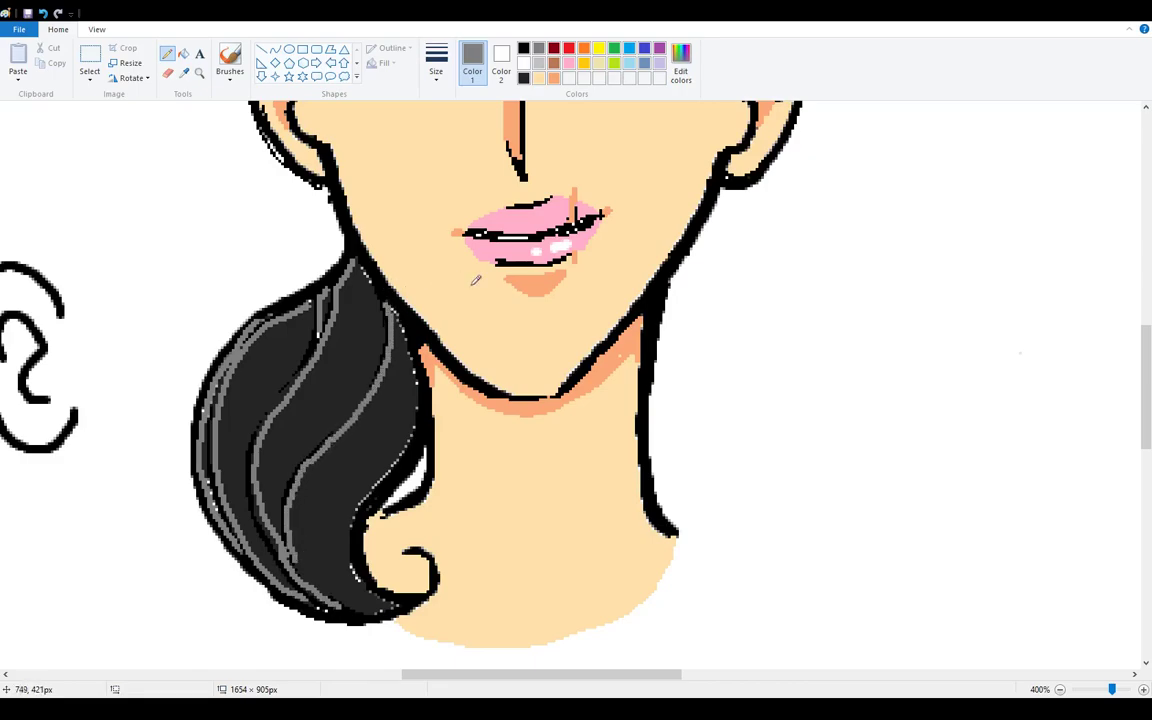
# Step: Trace the upper outer edges of both hair sections on top of the head in grey with the Pencil
pyautogui.scroll(8, 1058, 393)
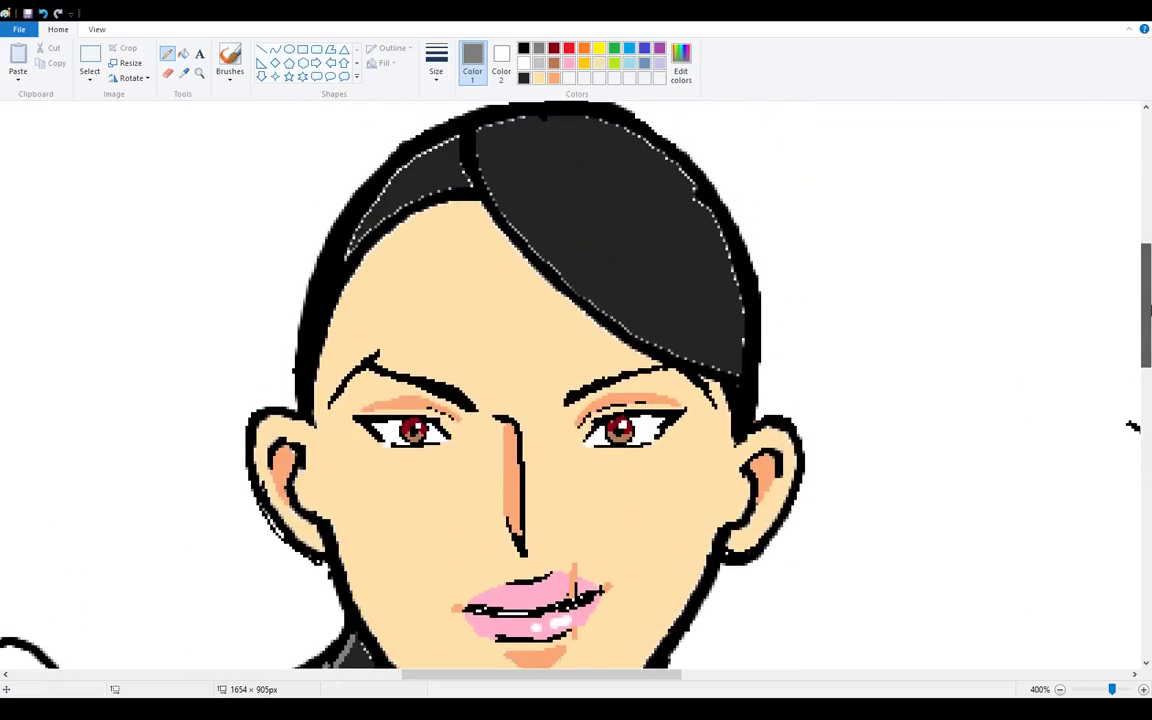
pyautogui.moveTo(362, 252); pyautogui.dragTo(350, 230)
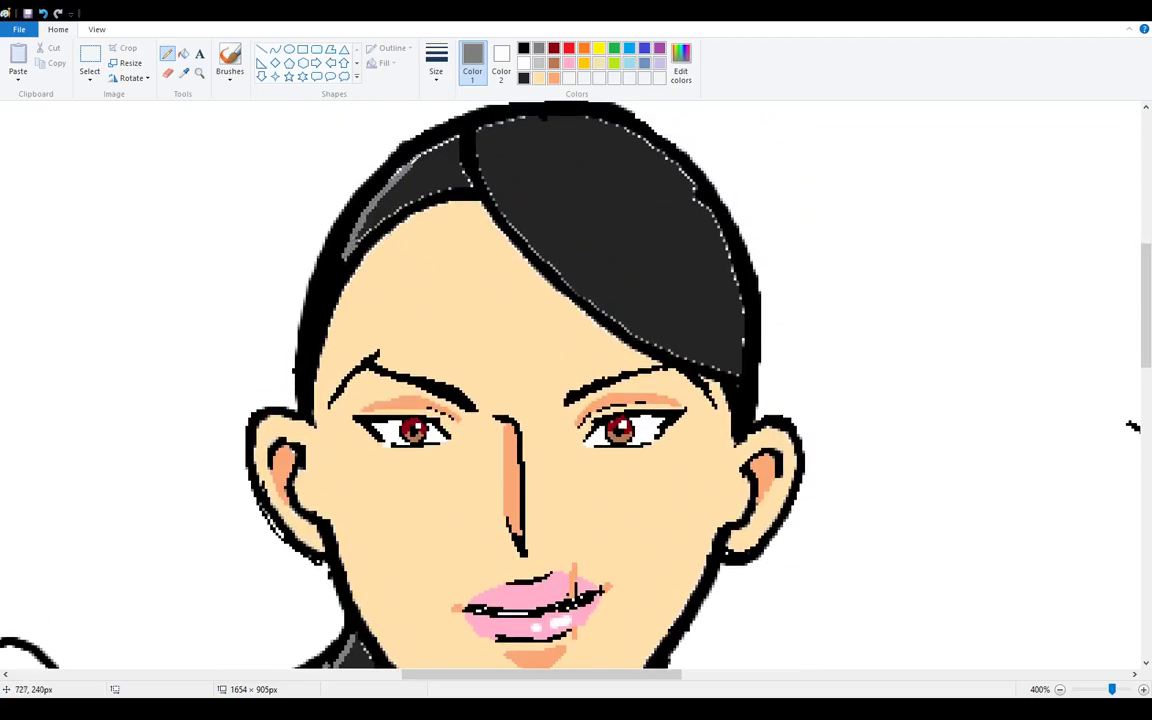
pyautogui.moveTo(482, 124); pyautogui.dragTo(564, 110)
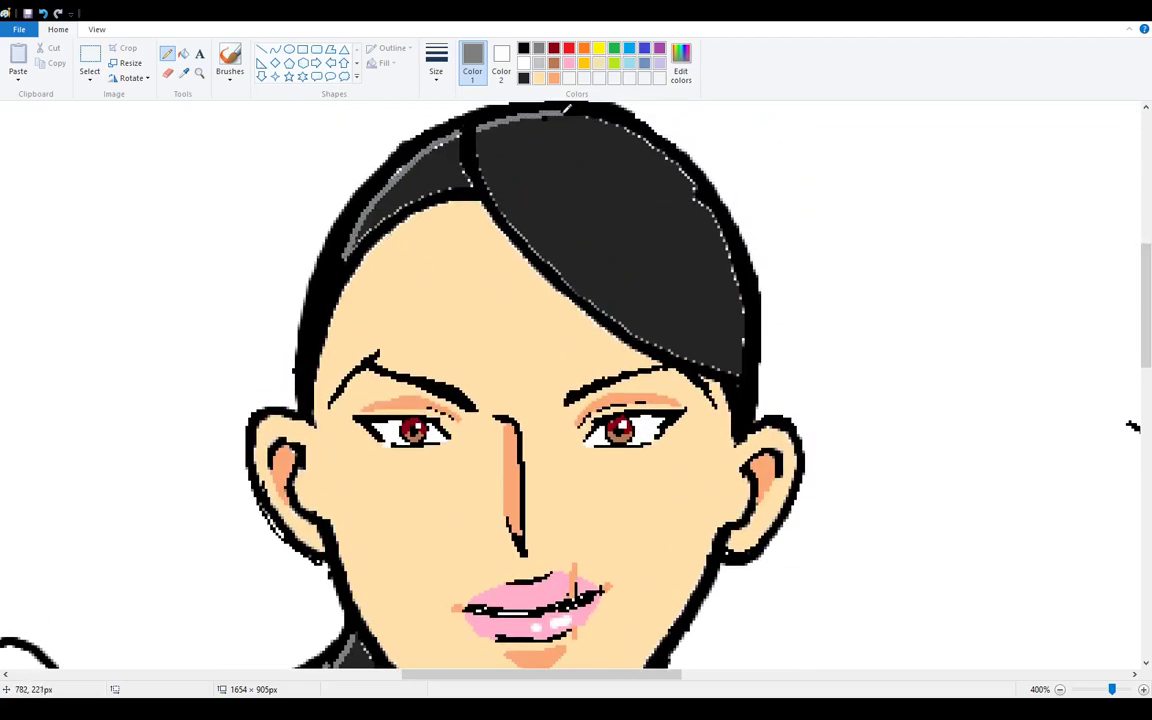
pyautogui.moveTo(669, 149)
pyautogui.mouseDown()
pyautogui.moveTo(725, 226)
pyautogui.moveTo(729, 263)
pyautogui.moveTo(708, 203)
pyautogui.moveTo(733, 237)
pyautogui.mouseUp()
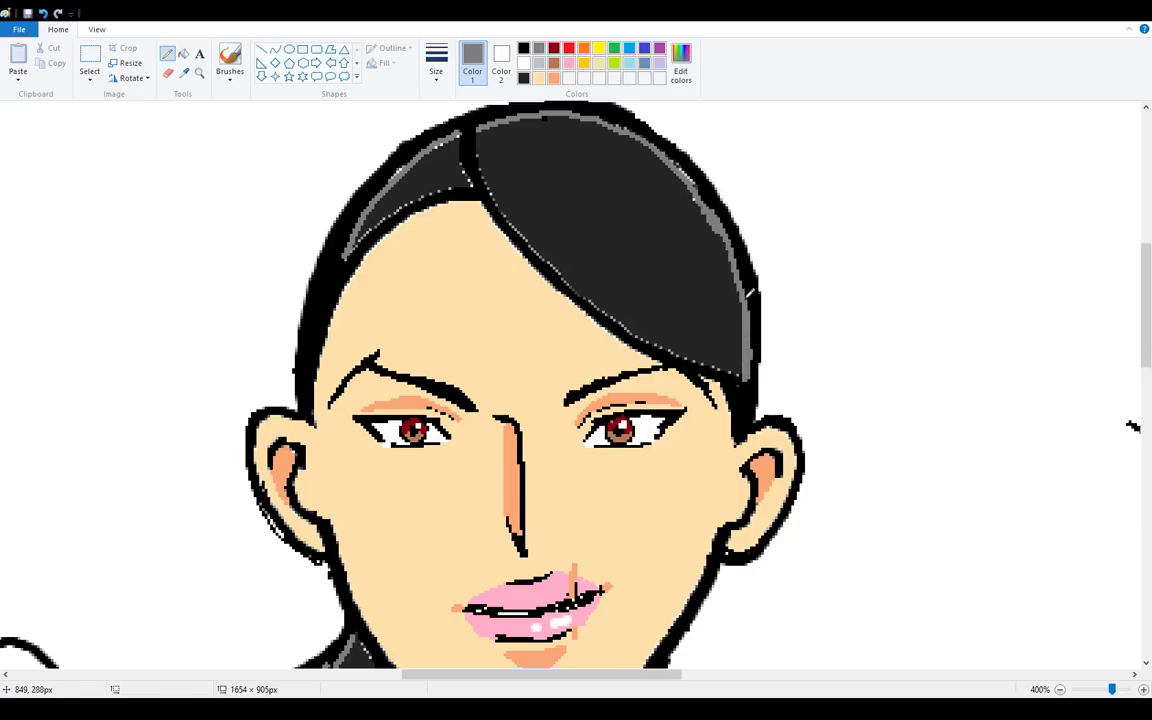
# Step: Paint soft grey sheen streaks across both hair sections on the head and down the ponytail with the Brush
pyautogui.click(230, 60)
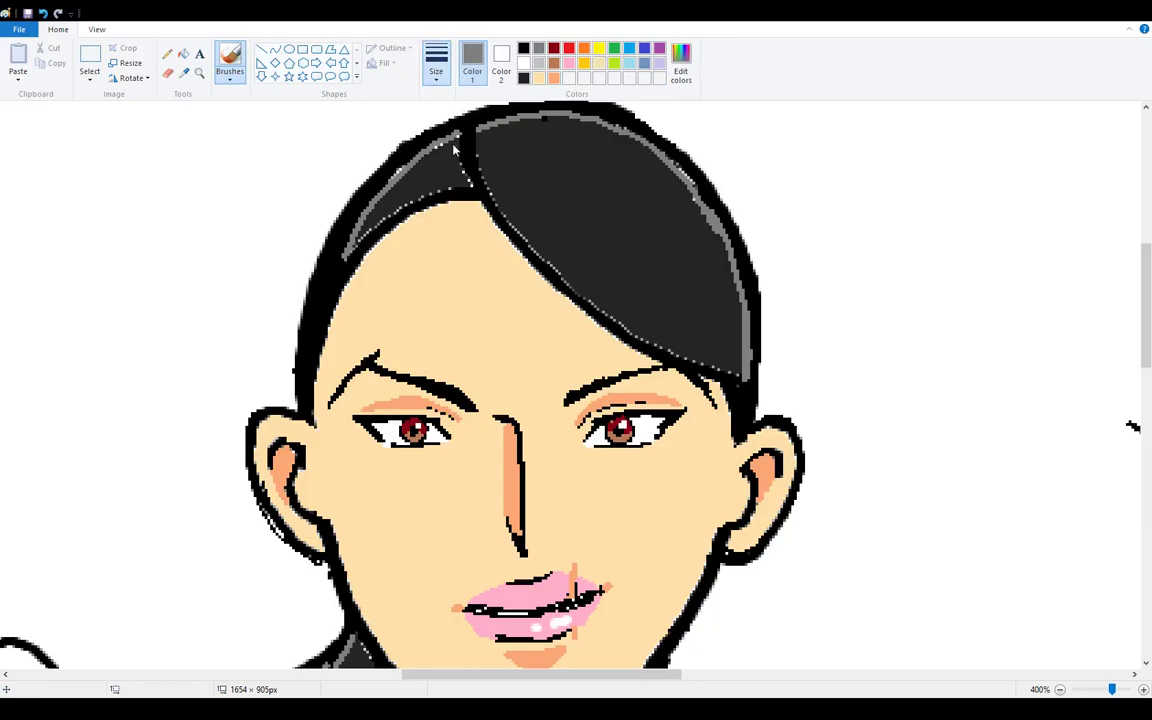
pyautogui.moveTo(690, 200)
pyautogui.mouseDown()
pyautogui.moveTo(715, 262)
pyautogui.moveTo(661, 189)
pyautogui.moveTo(708, 254)
pyautogui.moveTo(681, 233)
pyautogui.moveTo(683, 244)
pyautogui.moveTo(661, 208)
pyautogui.moveTo(691, 265)
pyautogui.moveTo(631, 181)
pyautogui.moveTo(706, 297)
pyautogui.moveTo(626, 189)
pyautogui.moveTo(694, 305)
pyautogui.moveTo(612, 188)
pyautogui.moveTo(686, 301)
pyautogui.moveTo(599, 195)
pyautogui.moveTo(670, 298)
pyautogui.moveTo(593, 219)
pyautogui.moveTo(678, 314)
pyautogui.moveTo(549, 198)
pyautogui.moveTo(582, 273)
pyautogui.moveTo(529, 228)
pyautogui.moveTo(571, 284)
pyautogui.moveTo(656, 332)
pyautogui.moveTo(528, 191)
pyautogui.moveTo(579, 262)
pyautogui.moveTo(654, 311)
pyautogui.moveTo(546, 183)
pyautogui.moveTo(677, 306)
pyautogui.moveTo(591, 209)
pyautogui.moveTo(645, 270)
pyautogui.moveTo(623, 215)
pyautogui.moveTo(663, 240)
pyautogui.moveTo(626, 200)
pyautogui.moveTo(693, 252)
pyautogui.moveTo(636, 173)
pyautogui.moveTo(700, 245)
pyautogui.moveTo(658, 183)
pyautogui.mouseUp()
pyautogui.moveTo(425, 188)
pyautogui.mouseDown()
pyautogui.moveTo(404, 204)
pyautogui.moveTo(345, 186)
pyautogui.moveTo(392, 171)
pyautogui.moveTo(318, 190)
pyautogui.moveTo(322, 205)
pyautogui.moveTo(380, 158)
pyautogui.moveTo(348, 168)
pyautogui.moveTo(385, 178)
pyautogui.mouseUp()
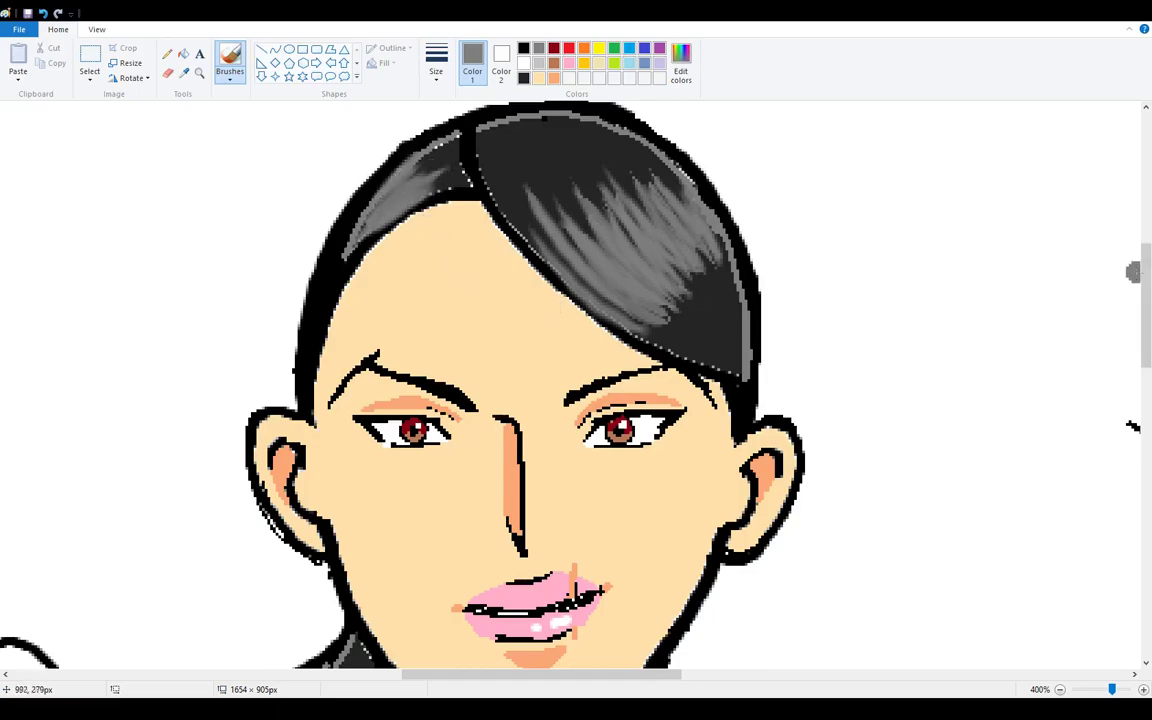
pyautogui.scroll(-5, 1131, 426)
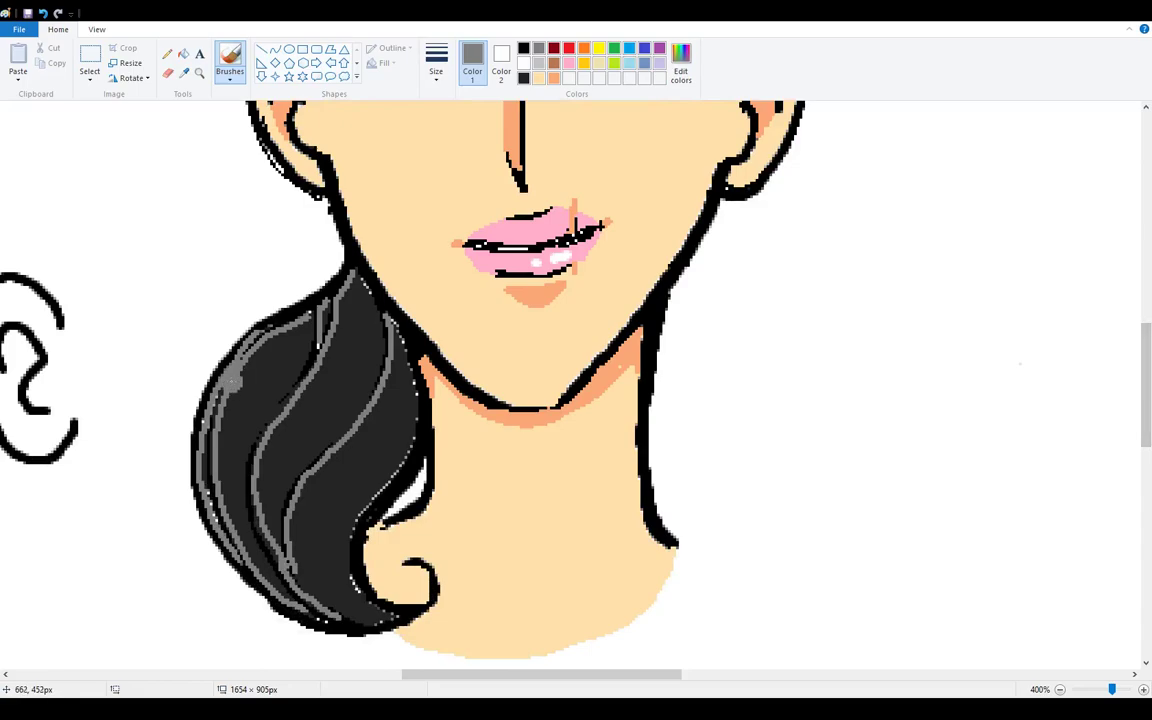
pyautogui.moveTo(235, 388)
pyautogui.mouseDown()
pyautogui.moveTo(268, 357)
pyautogui.moveTo(247, 535)
pyautogui.moveTo(269, 377)
pyautogui.moveTo(248, 440)
pyautogui.moveTo(244, 462)
pyautogui.moveTo(297, 376)
pyautogui.mouseUp()
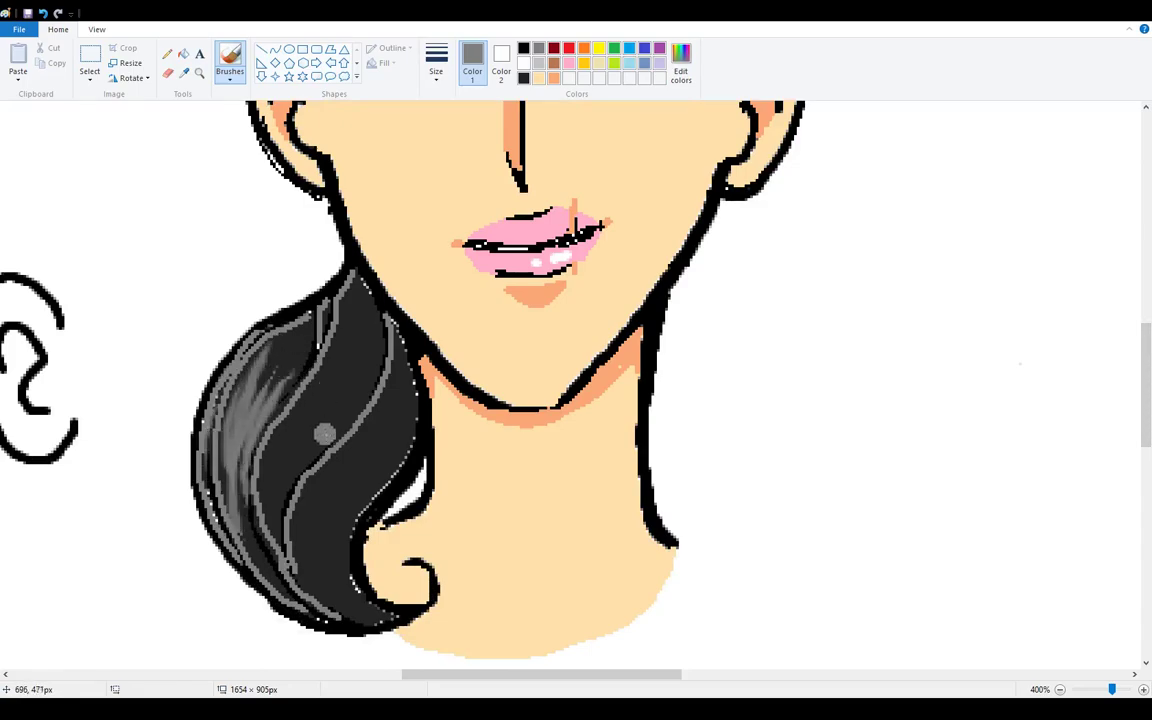
pyautogui.moveTo(263, 483)
pyautogui.mouseDown()
pyautogui.moveTo(344, 359)
pyautogui.moveTo(274, 458)
pyautogui.moveTo(267, 510)
pyautogui.moveTo(330, 376)
pyautogui.moveTo(262, 483)
pyautogui.moveTo(321, 396)
pyautogui.moveTo(278, 490)
pyautogui.moveTo(293, 448)
pyautogui.moveTo(361, 380)
pyautogui.moveTo(289, 493)
pyautogui.moveTo(378, 332)
pyautogui.moveTo(396, 378)
pyautogui.moveTo(304, 498)
pyautogui.moveTo(317, 556)
pyautogui.moveTo(387, 401)
pyautogui.moveTo(353, 447)
pyautogui.moveTo(319, 539)
pyautogui.moveTo(399, 404)
pyautogui.moveTo(330, 522)
pyautogui.moveTo(404, 414)
pyautogui.moveTo(328, 519)
pyautogui.moveTo(384, 468)
pyautogui.moveTo(407, 386)
pyautogui.moveTo(391, 471)
pyautogui.moveTo(361, 504)
pyautogui.moveTo(413, 424)
pyautogui.moveTo(396, 391)
pyautogui.mouseUp()
# Step: Paint black shading strokes between the grey streaks on the ponytail and both top hair sections with the Brush
pyautogui.click(523, 48)
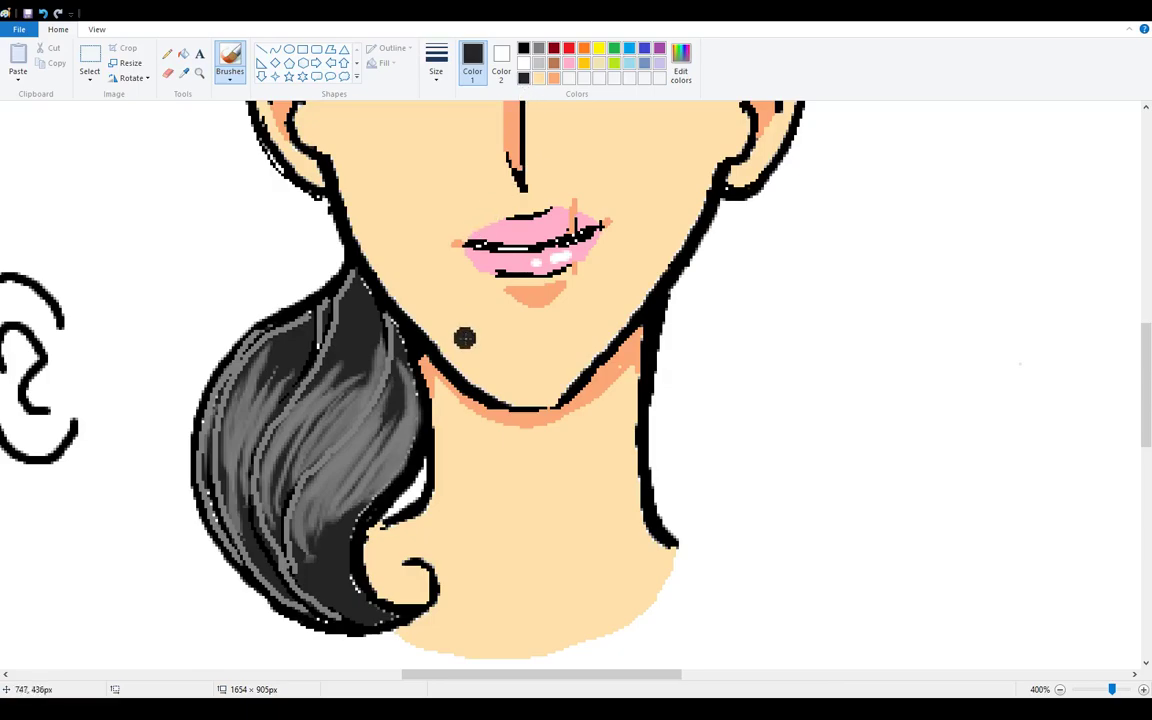
pyautogui.moveTo(394, 340)
pyautogui.mouseDown()
pyautogui.moveTo(409, 460)
pyautogui.moveTo(409, 347)
pyautogui.moveTo(410, 470)
pyautogui.mouseUp()
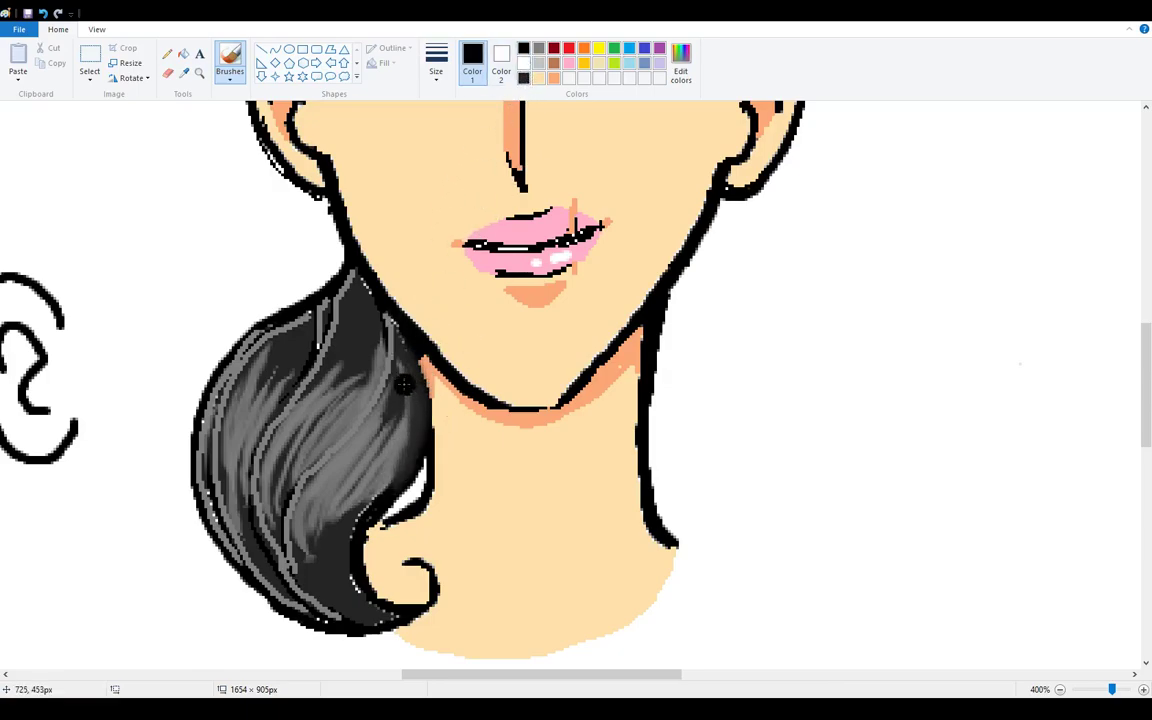
pyautogui.moveTo(355, 300); pyautogui.dragTo(348, 428)
pyautogui.moveTo(371, 331)
pyautogui.mouseDown()
pyautogui.moveTo(412, 433)
pyautogui.moveTo(405, 582)
pyautogui.moveTo(355, 465)
pyautogui.moveTo(316, 496)
pyautogui.moveTo(352, 620)
pyautogui.moveTo(310, 430)
pyautogui.moveTo(365, 320)
pyautogui.moveTo(358, 337)
pyautogui.moveTo(350, 300)
pyautogui.moveTo(348, 383)
pyautogui.moveTo(340, 375)
pyautogui.moveTo(336, 386)
pyautogui.moveTo(364, 318)
pyautogui.moveTo(320, 282)
pyautogui.moveTo(255, 430)
pyautogui.moveTo(256, 473)
pyautogui.moveTo(267, 545)
pyautogui.moveTo(296, 335)
pyautogui.moveTo(252, 440)
pyautogui.moveTo(305, 244)
pyautogui.moveTo(323, 383)
pyautogui.moveTo(257, 321)
pyautogui.moveTo(281, 283)
pyautogui.moveTo(220, 398)
pyautogui.moveTo(245, 437)
pyautogui.moveTo(219, 497)
pyautogui.moveTo(265, 540)
pyautogui.moveTo(205, 430)
pyautogui.moveTo(250, 395)
pyautogui.mouseUp()
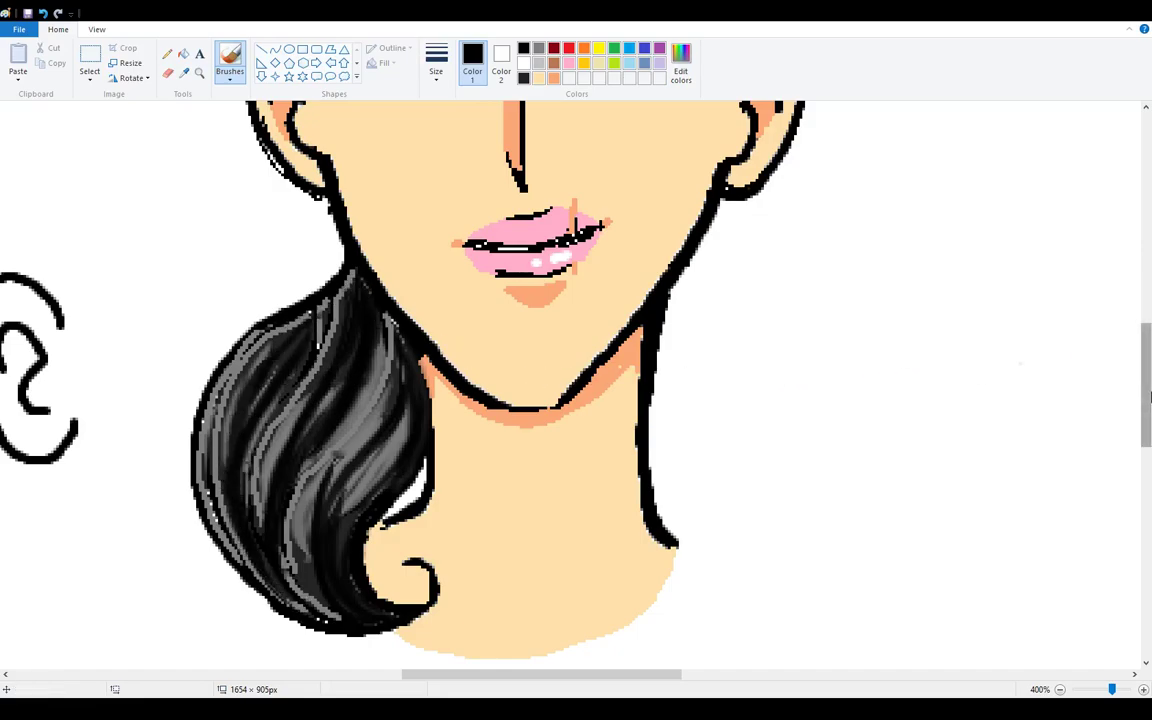
pyautogui.scroll(5, 1148, 410)
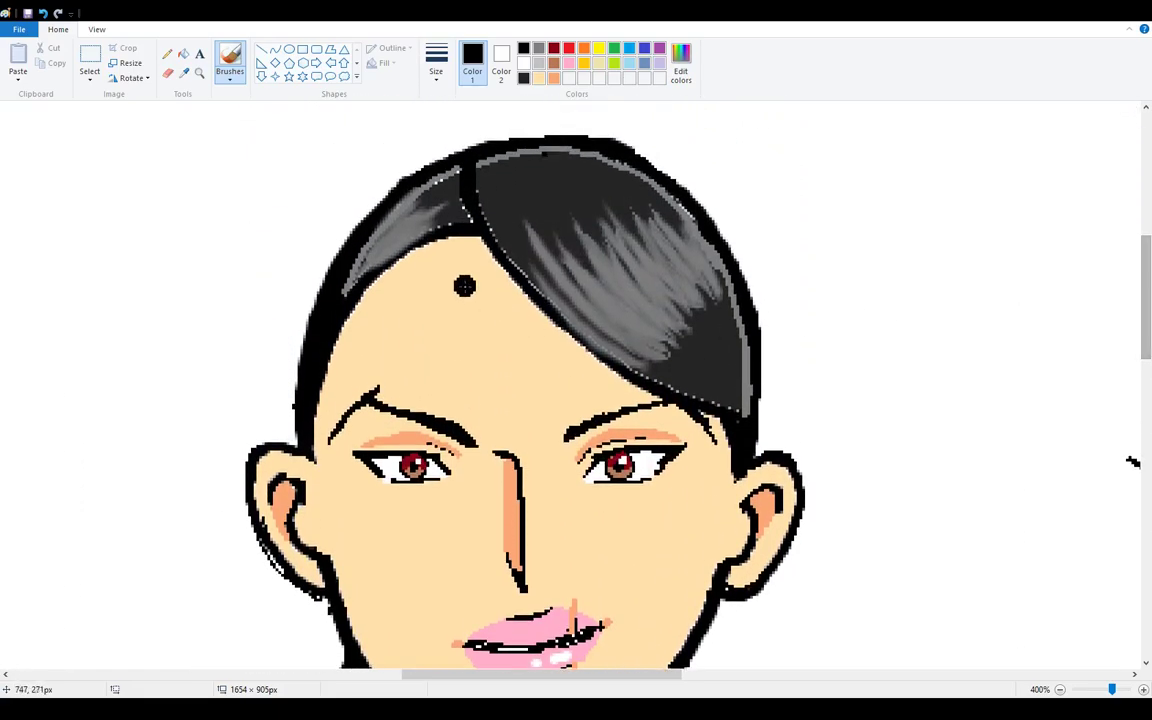
pyautogui.moveTo(463, 218)
pyautogui.mouseDown()
pyautogui.moveTo(380, 212)
pyautogui.moveTo(302, 311)
pyautogui.moveTo(328, 242)
pyautogui.moveTo(432, 206)
pyautogui.moveTo(373, 191)
pyautogui.moveTo(406, 157)
pyautogui.moveTo(496, 150)
pyautogui.moveTo(575, 324)
pyautogui.moveTo(437, 141)
pyautogui.moveTo(583, 334)
pyautogui.moveTo(478, 253)
pyautogui.mouseUp()
pyautogui.moveTo(528, 284)
pyautogui.mouseDown()
pyautogui.moveTo(660, 366)
pyautogui.moveTo(522, 230)
pyautogui.moveTo(673, 371)
pyautogui.moveTo(602, 339)
pyautogui.moveTo(578, 285)
pyautogui.moveTo(574, 324)
pyautogui.moveTo(678, 341)
pyautogui.moveTo(672, 372)
pyautogui.moveTo(674, 321)
pyautogui.moveTo(565, 235)
pyautogui.moveTo(680, 311)
pyautogui.moveTo(625, 300)
pyautogui.moveTo(672, 372)
pyautogui.moveTo(640, 265)
pyautogui.moveTo(710, 258)
pyautogui.moveTo(672, 324)
pyautogui.moveTo(630, 255)
pyautogui.moveTo(436, 163)
pyautogui.moveTo(522, 220)
pyautogui.moveTo(440, 143)
pyautogui.moveTo(510, 218)
pyautogui.moveTo(497, 160)
pyautogui.moveTo(460, 148)
pyautogui.moveTo(526, 160)
pyautogui.moveTo(580, 240)
pyautogui.moveTo(540, 160)
pyautogui.moveTo(490, 140)
pyautogui.moveTo(575, 153)
pyautogui.moveTo(581, 196)
pyautogui.moveTo(631, 232)
pyautogui.moveTo(623, 224)
pyautogui.mouseUp()
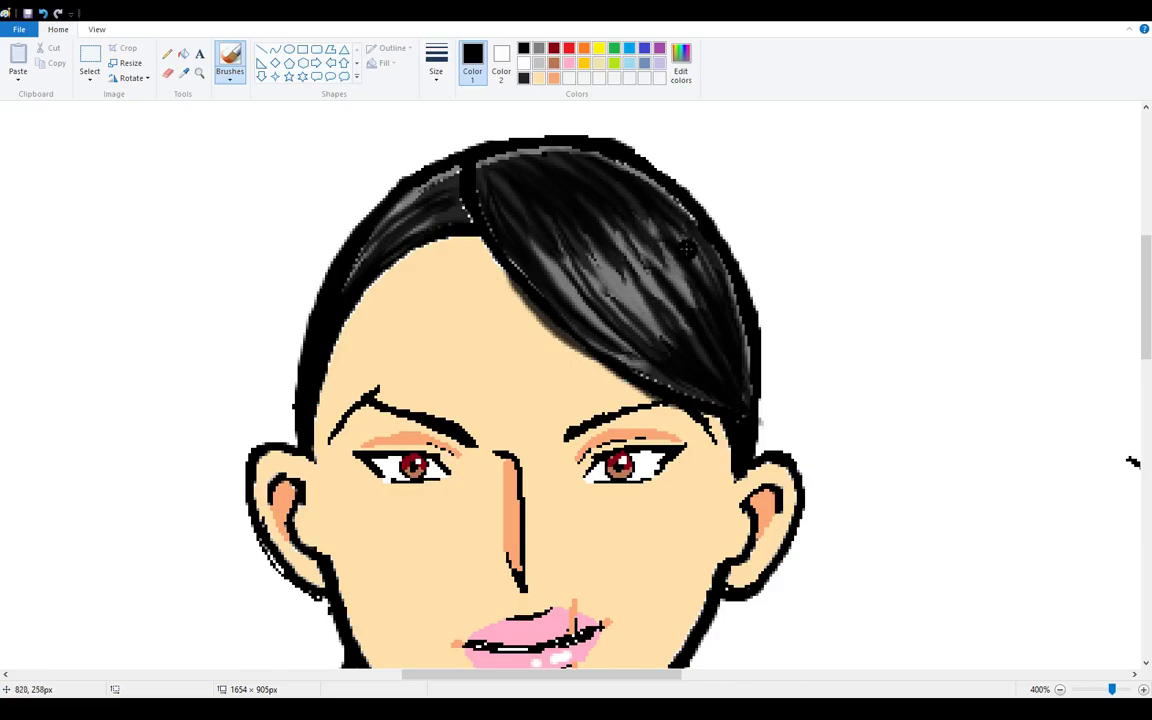
# Step: Add thin white highlight strokes along the outer edges of the top hair and on the ponytail with the Brush
pyautogui.click(523, 63)
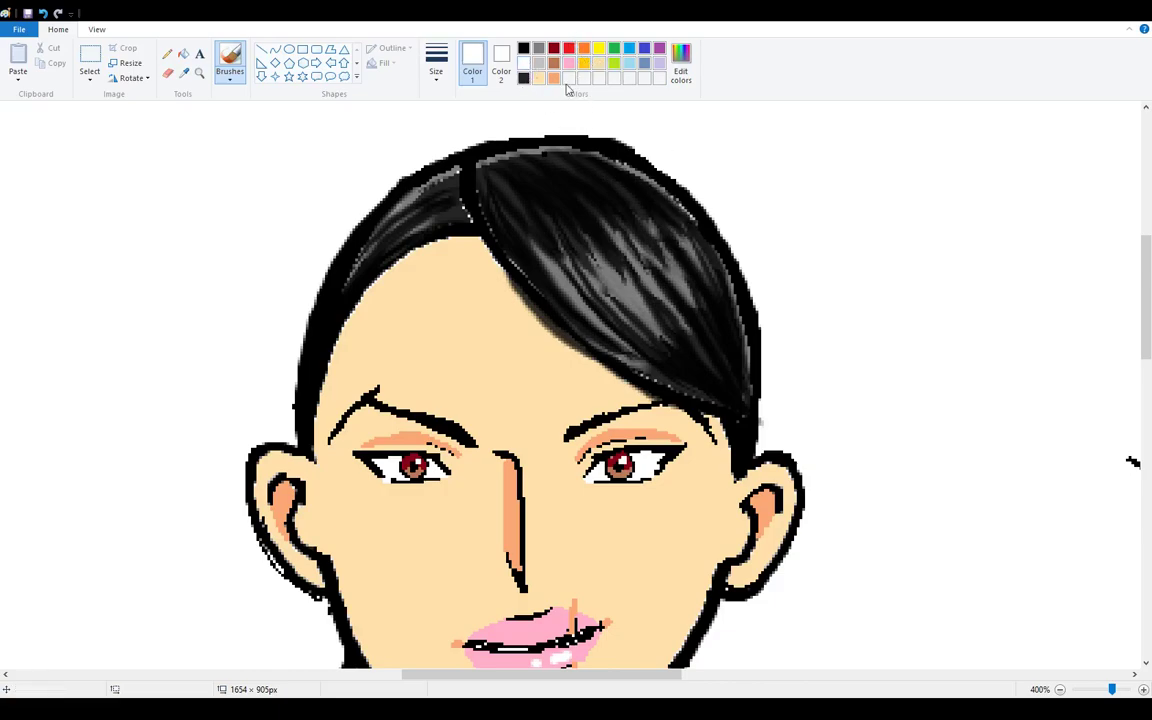
pyautogui.moveTo(679, 206)
pyautogui.mouseDown()
pyautogui.moveTo(703, 237)
pyautogui.moveTo(709, 278)
pyautogui.moveTo(659, 198)
pyautogui.moveTo(720, 281)
pyautogui.moveTo(667, 219)
pyautogui.moveTo(718, 291)
pyautogui.moveTo(673, 245)
pyautogui.moveTo(701, 302)
pyautogui.moveTo(728, 296)
pyautogui.moveTo(722, 263)
pyautogui.moveTo(751, 406)
pyautogui.moveTo(719, 270)
pyautogui.moveTo(648, 175)
pyautogui.mouseUp()
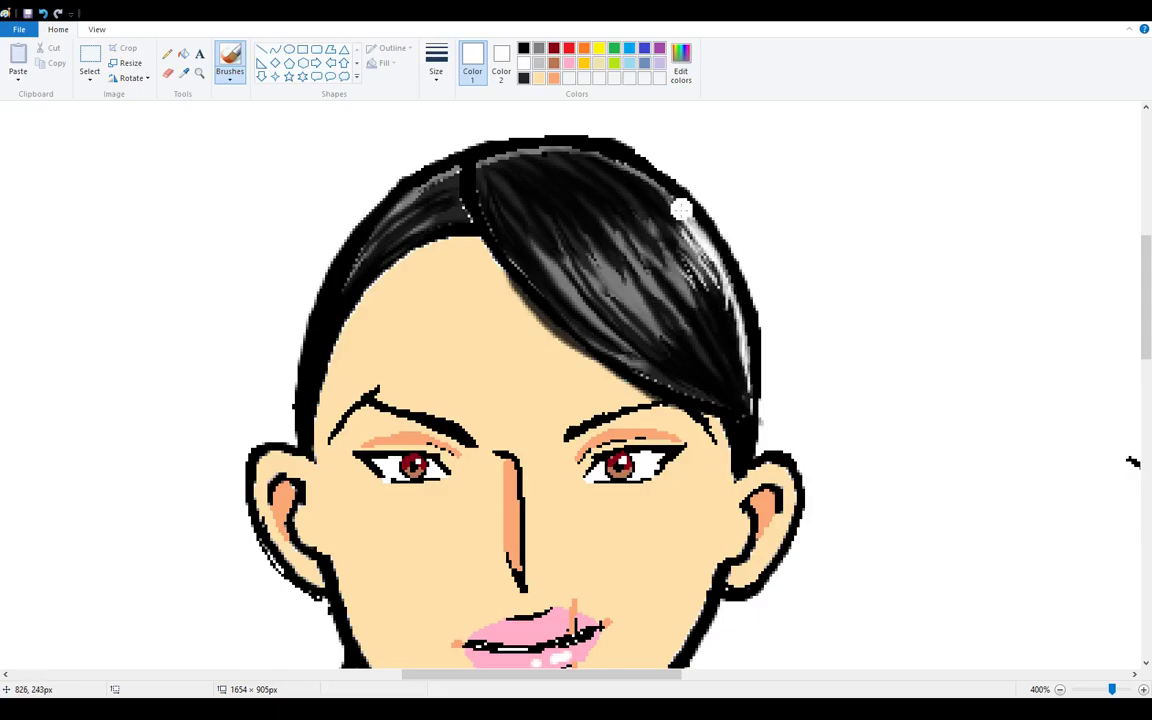
pyautogui.moveTo(388, 218)
pyautogui.mouseDown()
pyautogui.moveTo(338, 290)
pyautogui.moveTo(303, 416)
pyautogui.moveTo(313, 348)
pyautogui.moveTo(366, 247)
pyautogui.moveTo(313, 378)
pyautogui.mouseUp()
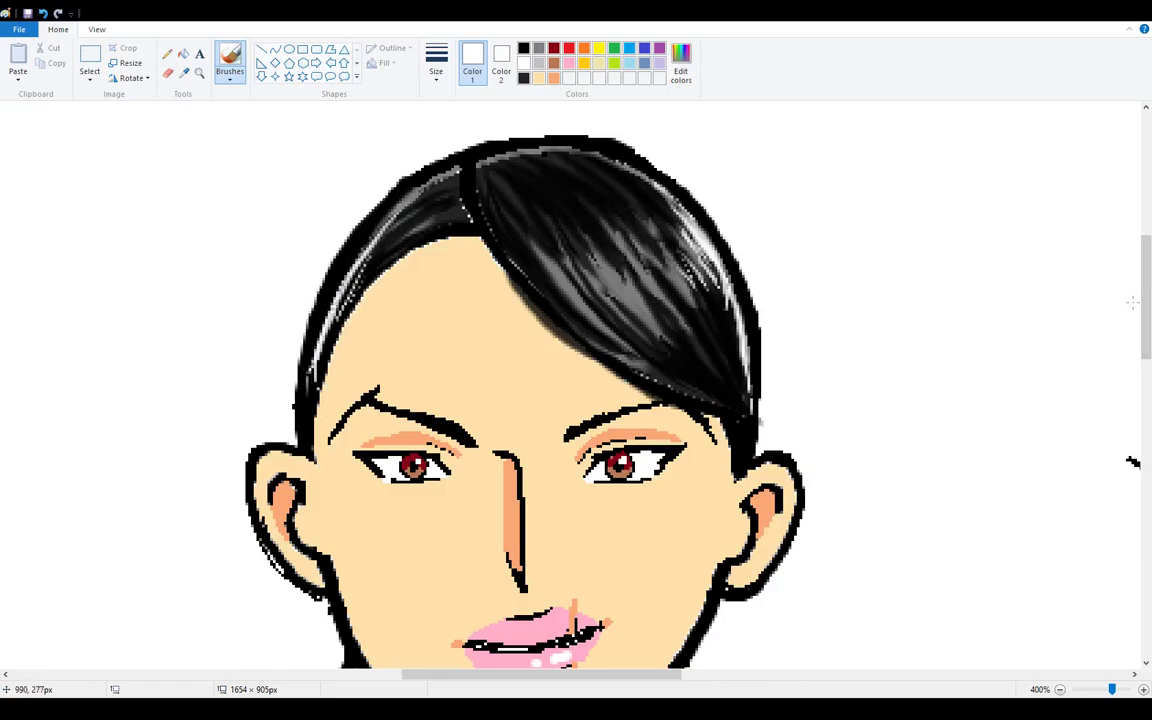
pyautogui.scroll(-3, 1133, 303)
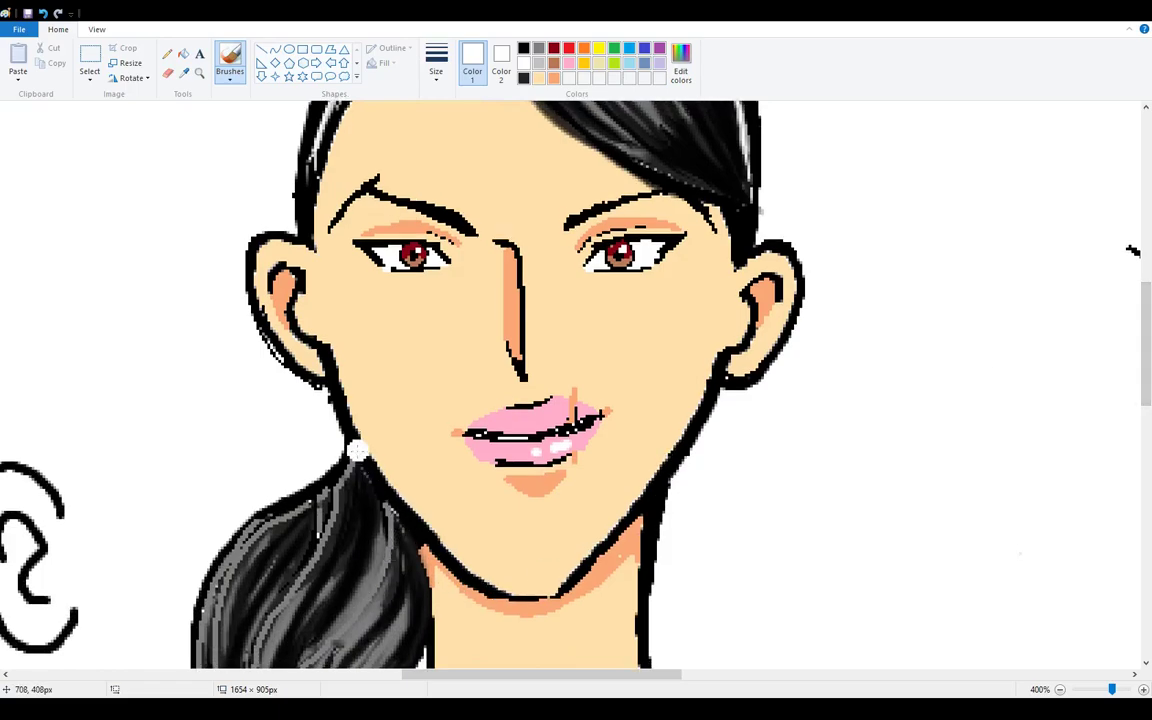
pyautogui.moveTo(267, 527)
pyautogui.mouseDown()
pyautogui.moveTo(191, 620)
pyautogui.moveTo(187, 648)
pyautogui.moveTo(217, 586)
pyautogui.moveTo(201, 658)
pyautogui.moveTo(254, 539)
pyautogui.moveTo(216, 635)
pyautogui.moveTo(258, 552)
pyautogui.moveTo(305, 596)
pyautogui.mouseUp()
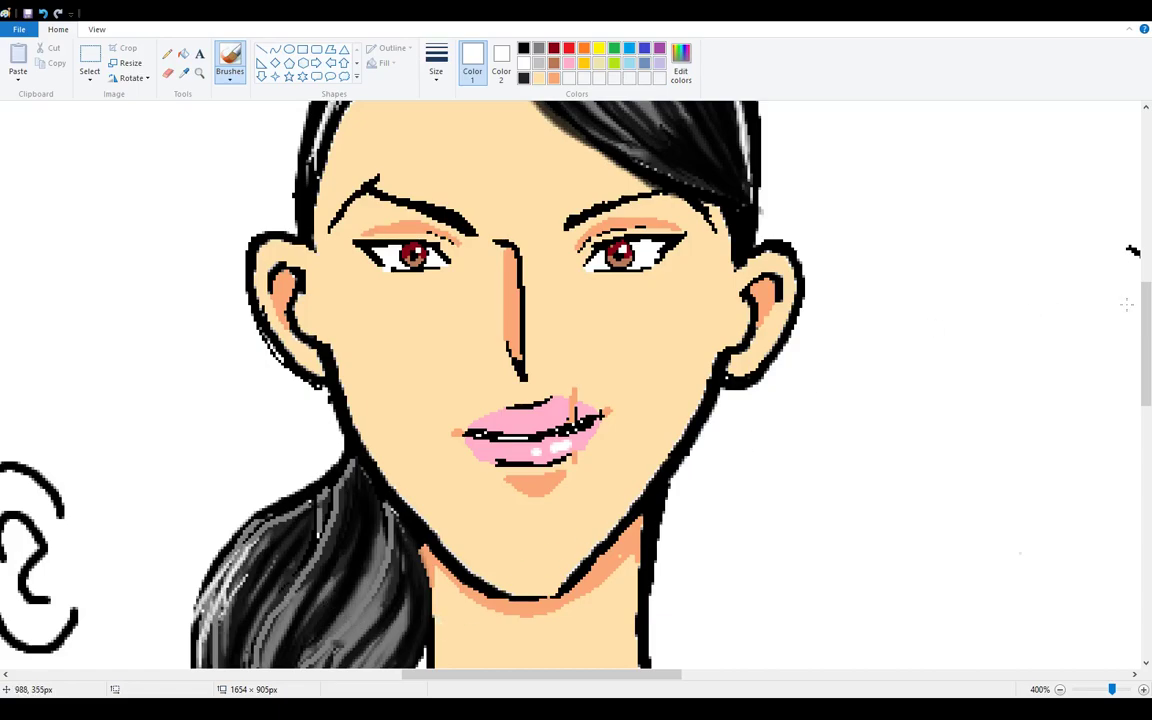
pyautogui.scroll(-3, 1122, 304)
pyautogui.moveTo(412, 440)
pyautogui.mouseDown()
pyautogui.moveTo(366, 520)
pyautogui.moveTo(407, 438)
pyautogui.moveTo(359, 502)
pyautogui.moveTo(390, 456)
pyautogui.moveTo(363, 480)
pyautogui.moveTo(354, 440)
pyautogui.moveTo(319, 522)
pyautogui.moveTo(338, 440)
pyautogui.moveTo(308, 524)
pyautogui.moveTo(313, 472)
pyautogui.moveTo(398, 365)
pyautogui.moveTo(336, 442)
pyautogui.moveTo(300, 440)
pyautogui.moveTo(308, 385)
pyautogui.moveTo(273, 450)
pyautogui.moveTo(276, 521)
pyautogui.mouseUp()
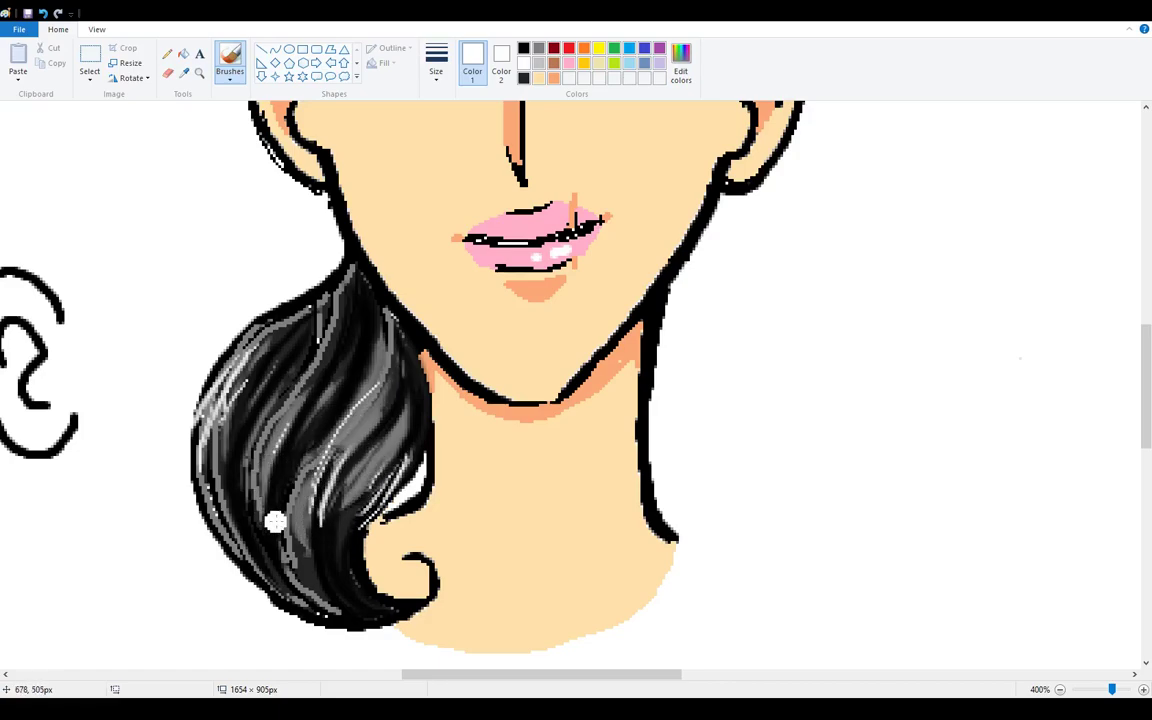
# Step: Examine the whole drawing at 100% zoom, and return to the girl's face at 200%
pyautogui.click(199, 73)
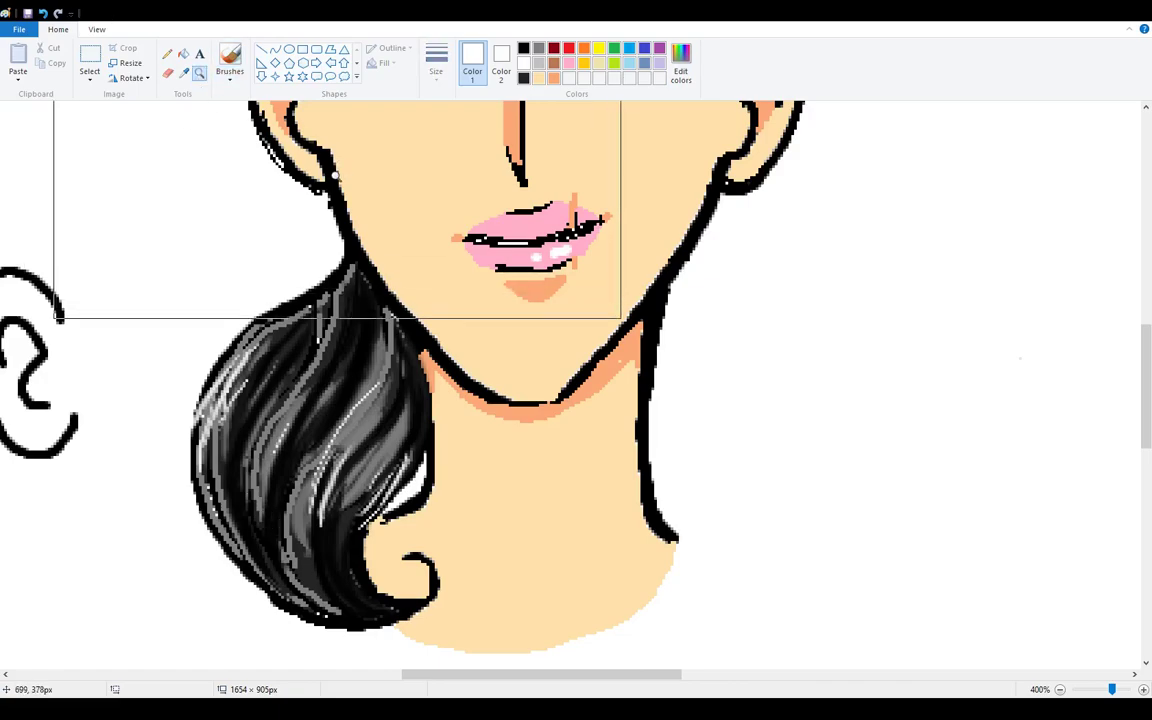
pyautogui.rightClick(381, 259)
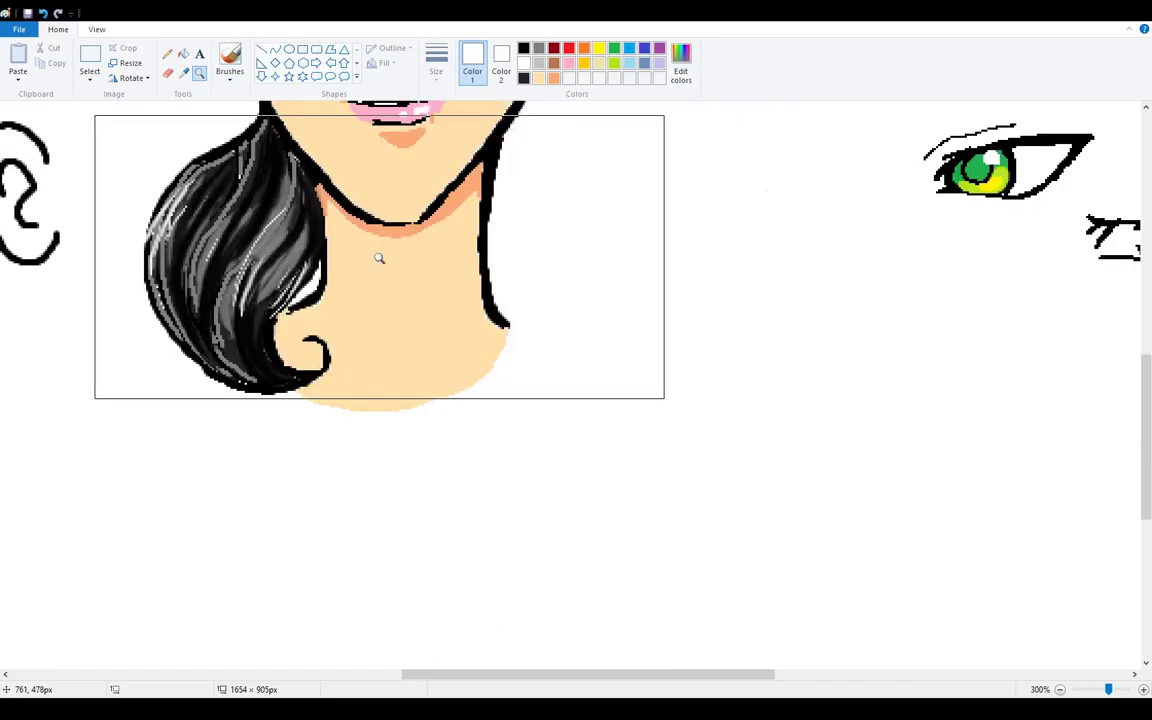
pyautogui.scroll(-5, 379, 259)
pyautogui.scroll(8, 375, 255)
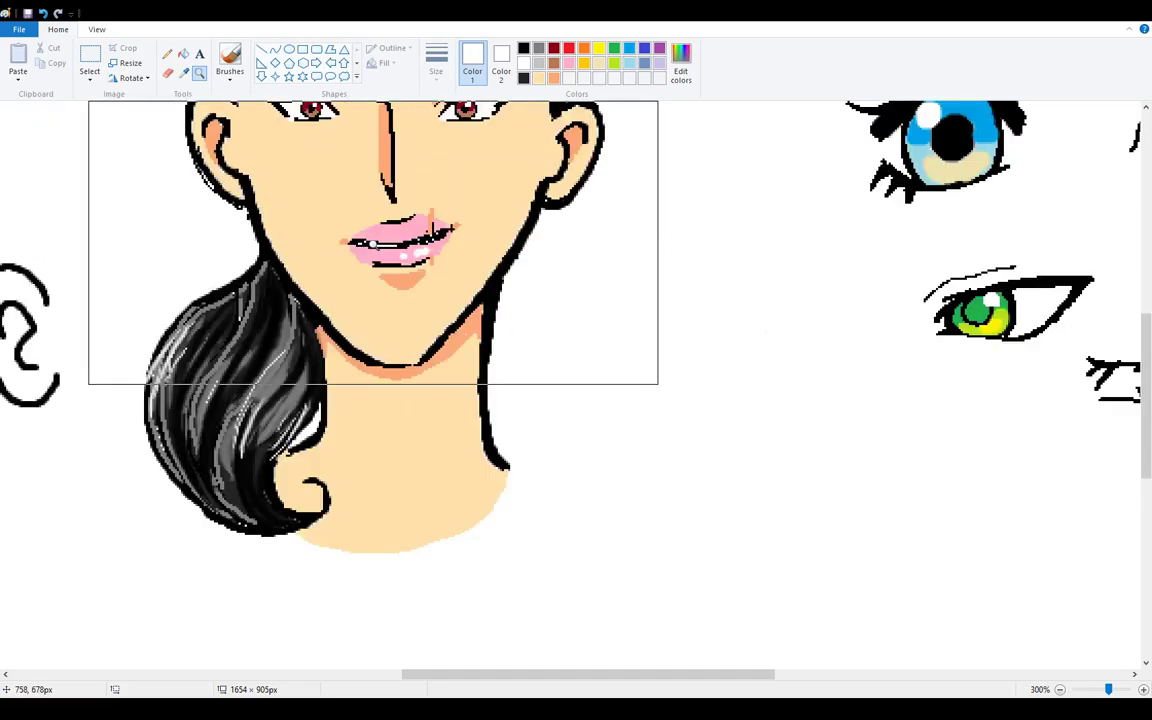
pyautogui.scroll(4, 373, 250)
pyautogui.rightClick(373, 270)
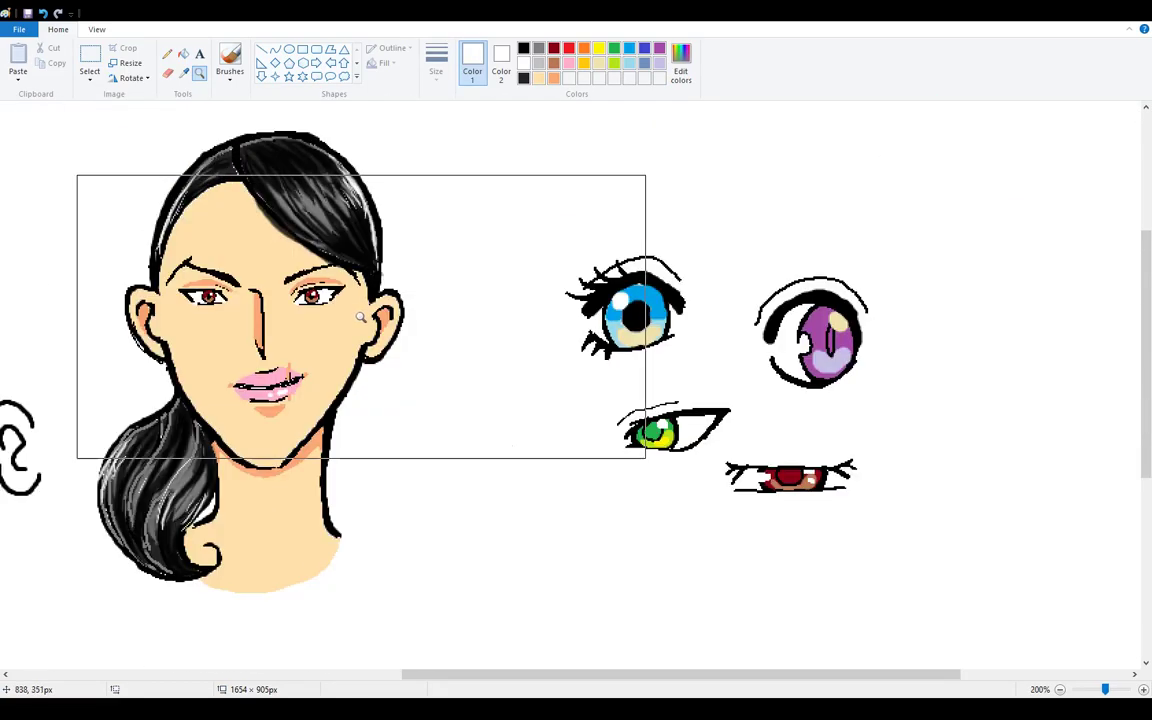
pyautogui.rightClick(312, 323)
pyautogui.scroll(2, 575, 330)
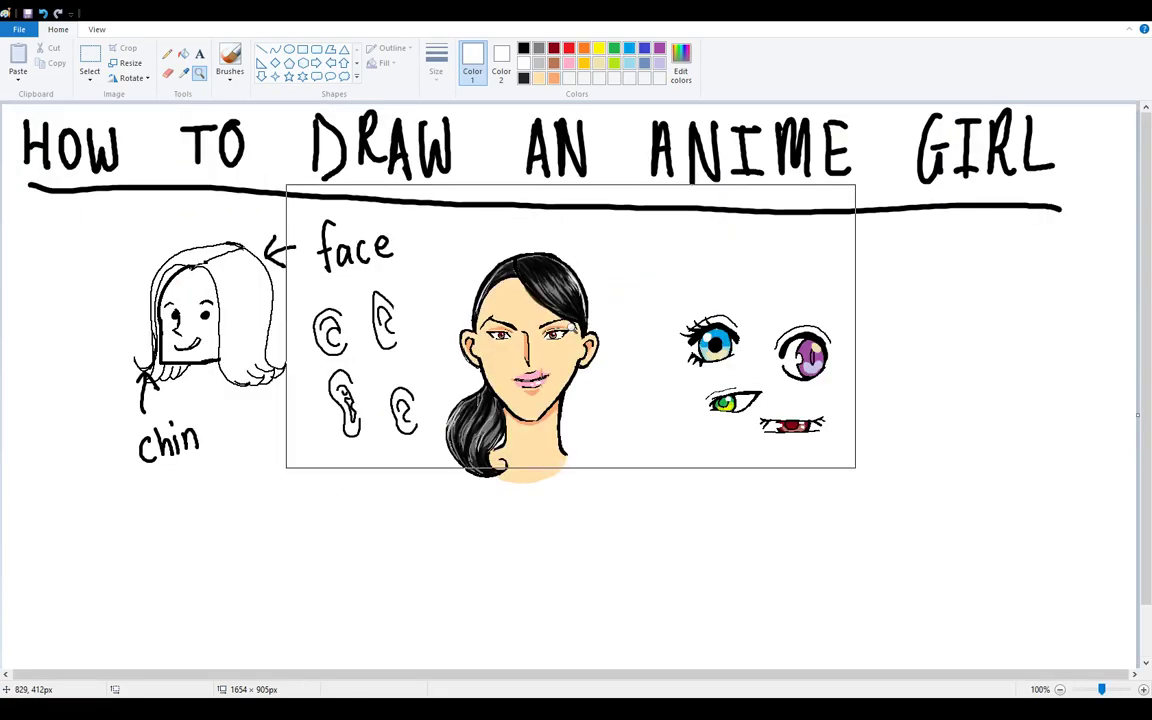
pyautogui.click(590, 410)
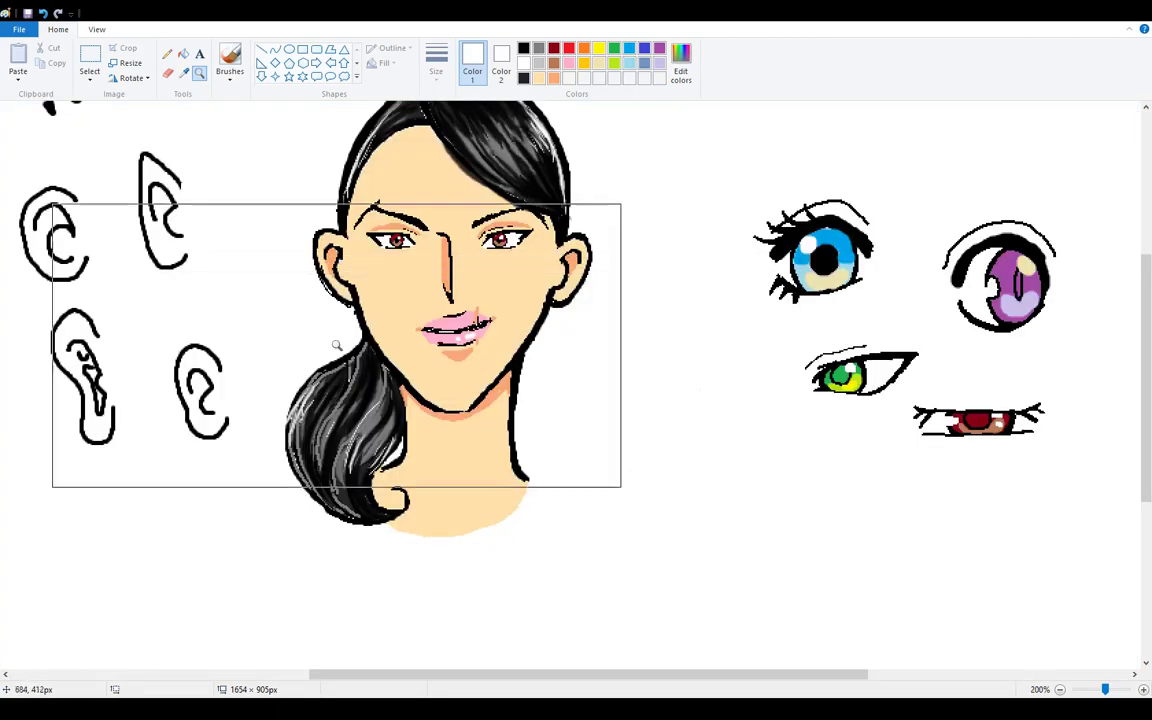
# Step: Draw a loose wavy black strand of hair hanging beside the neck, below the ear opposite the ponytail, with the Brush
pyautogui.click(228, 70)
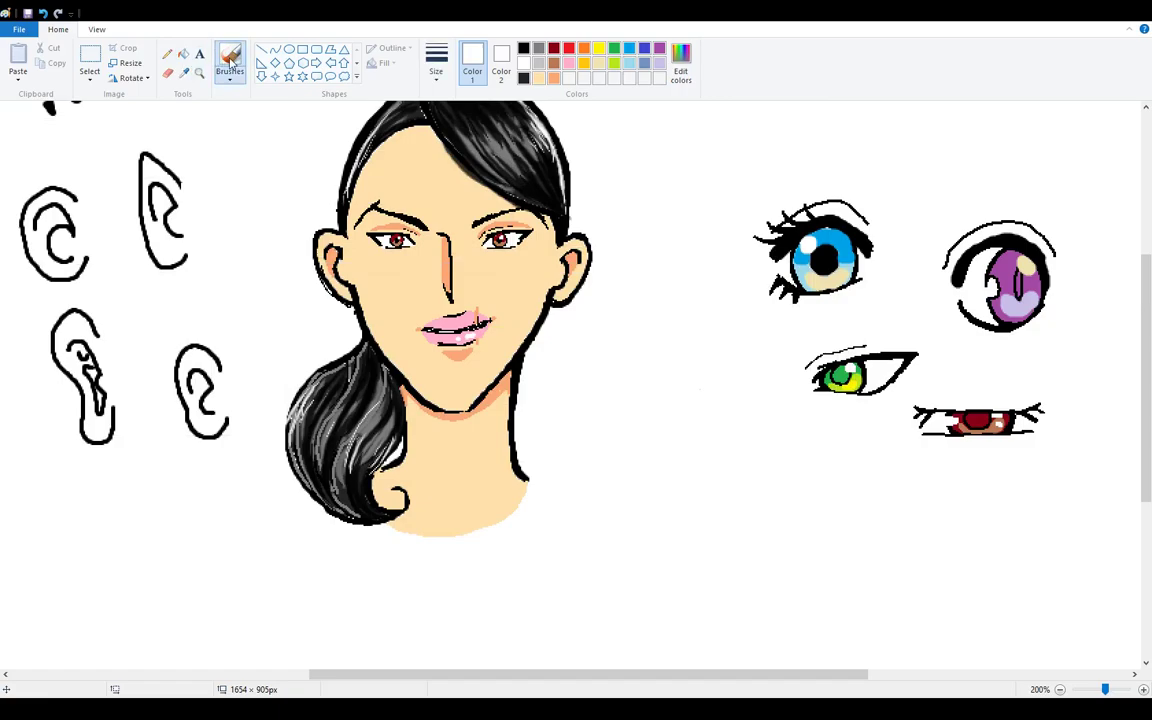
pyautogui.click(523, 47)
pyautogui.scroll(3, 505, 181)
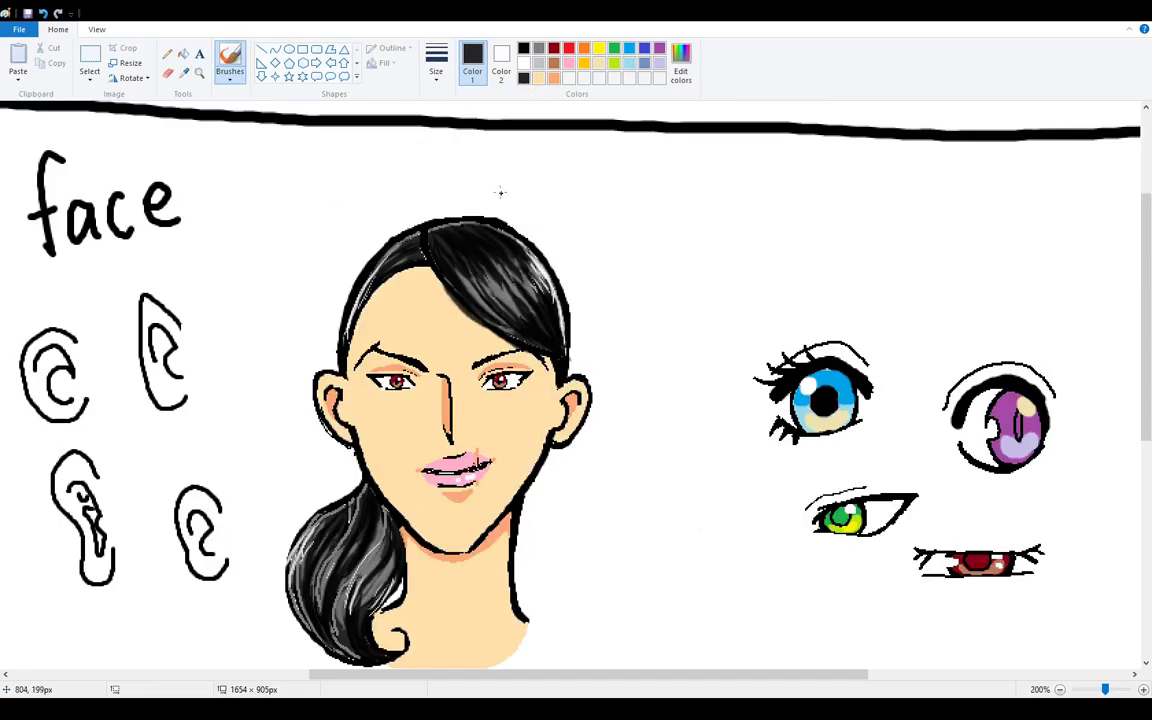
pyautogui.moveTo(540, 470); pyautogui.dragTo(562, 575)
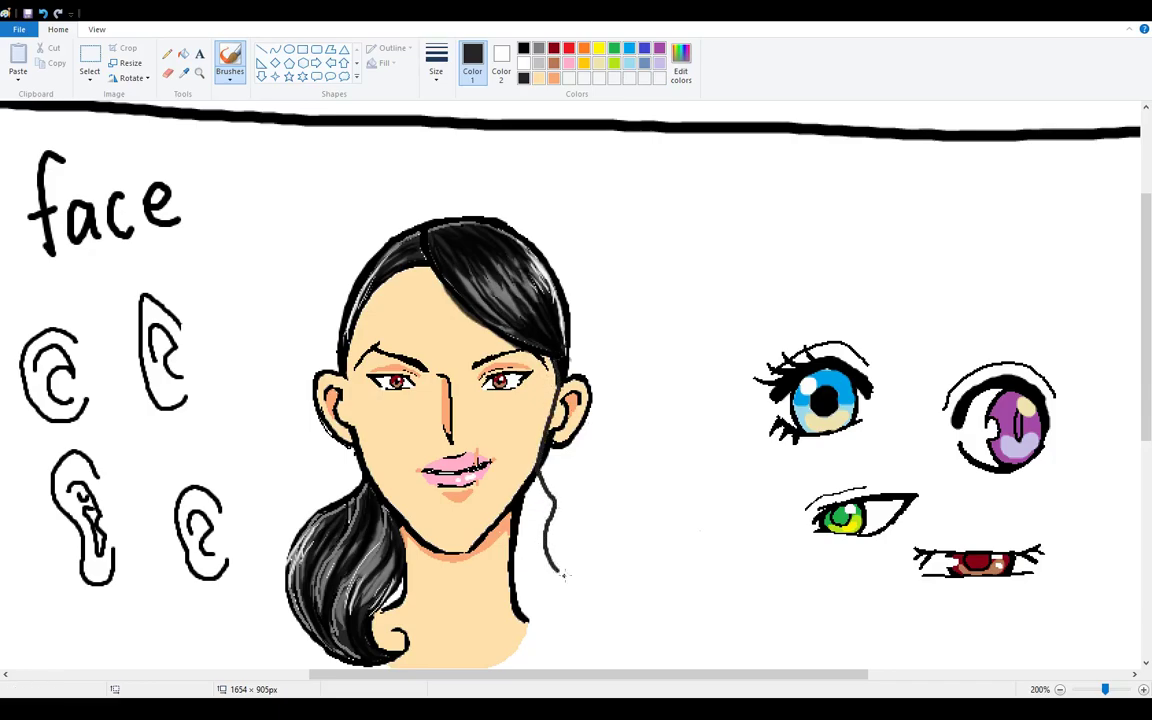
pyautogui.hotkey('ctrl', 'z')
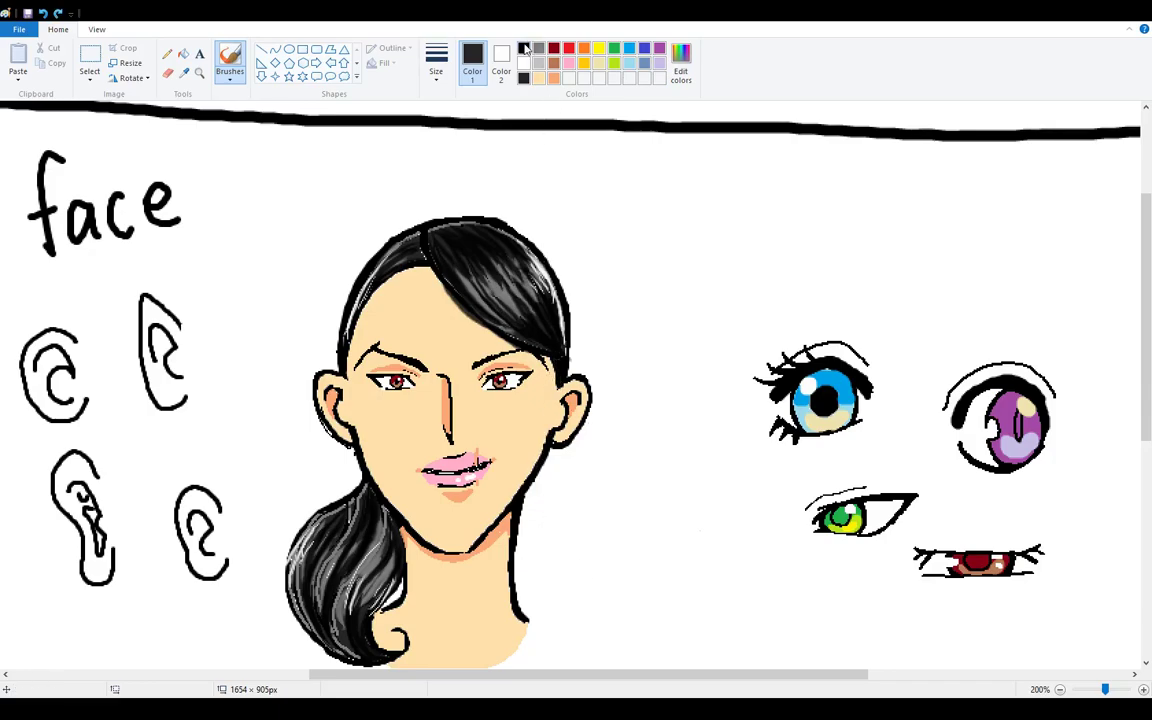
pyautogui.hotkey('ctrl', 'y')
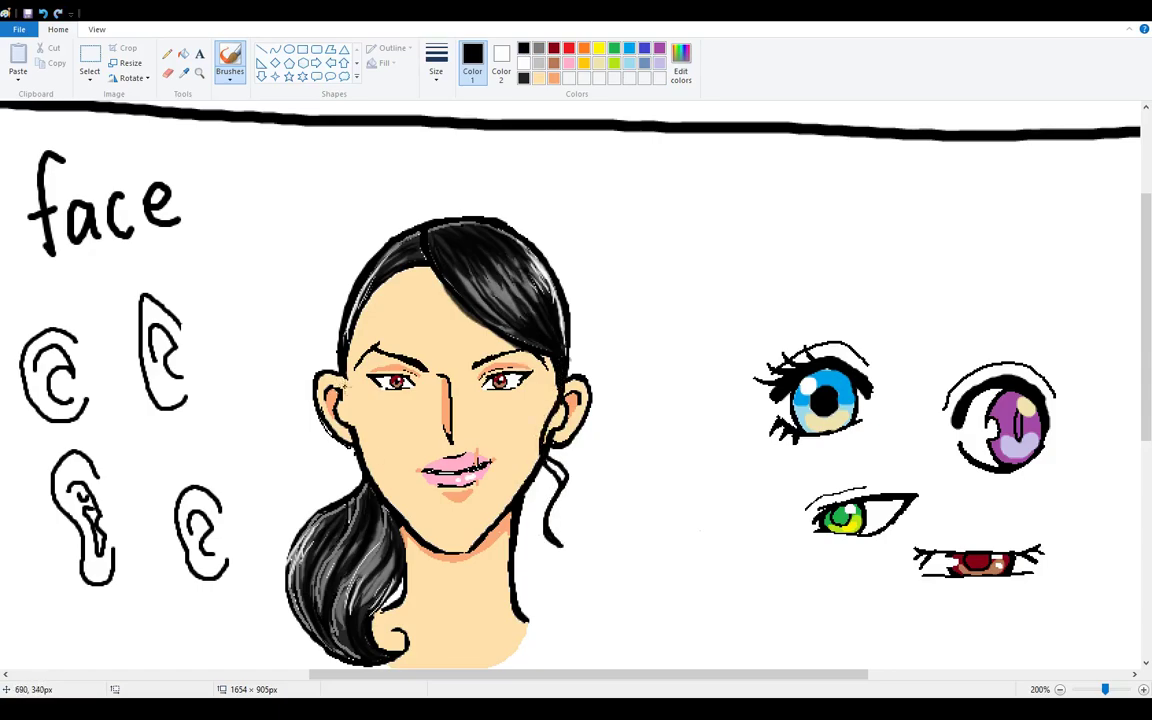
# Step: Draw curled black hair strands hanging beside both ears of the woman's face
pyautogui.moveTo(344, 440); pyautogui.dragTo(372, 470)
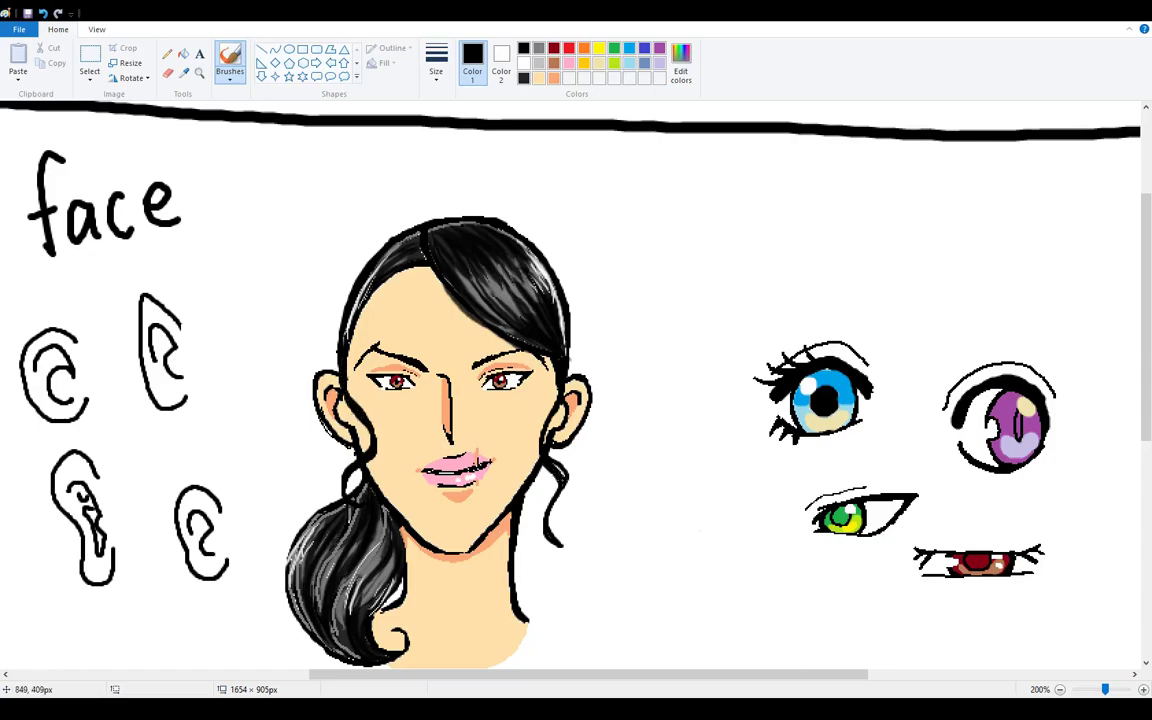
pyautogui.moveTo(552, 538)
pyautogui.mouseDown()
pyautogui.moveTo(562, 553)
pyautogui.moveTo(570, 530)
pyautogui.mouseUp()
pyautogui.scroll(-3, 721, 368)
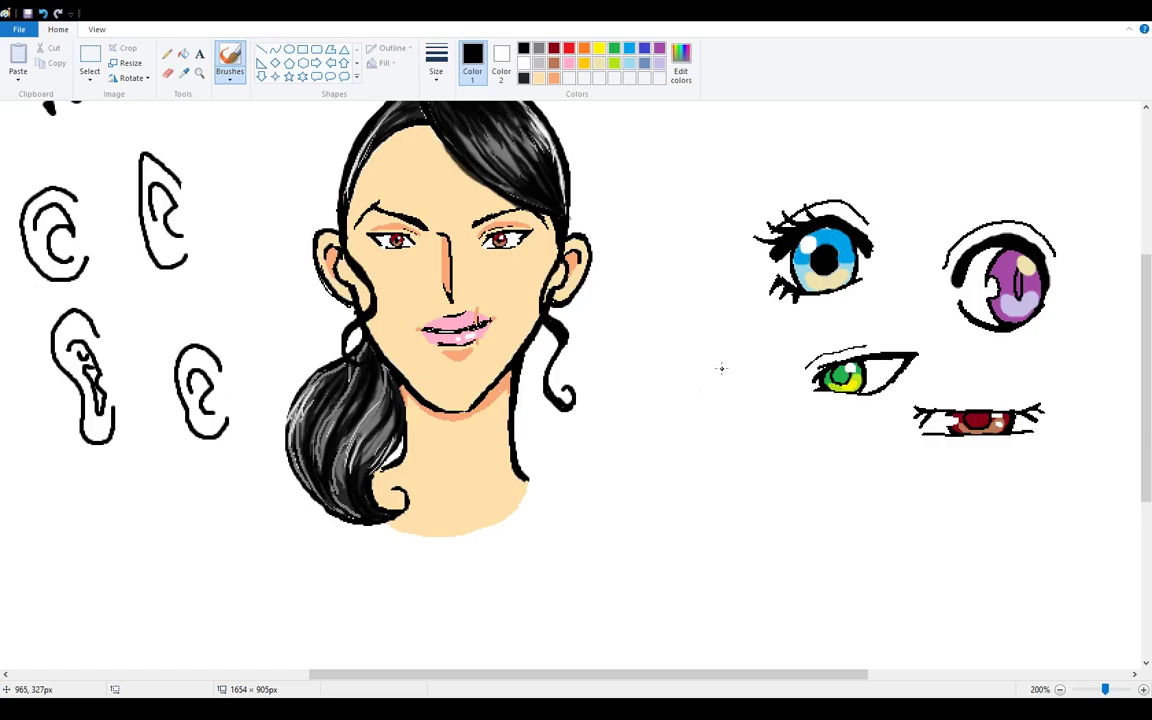
pyautogui.scroll(3, 712, 372)
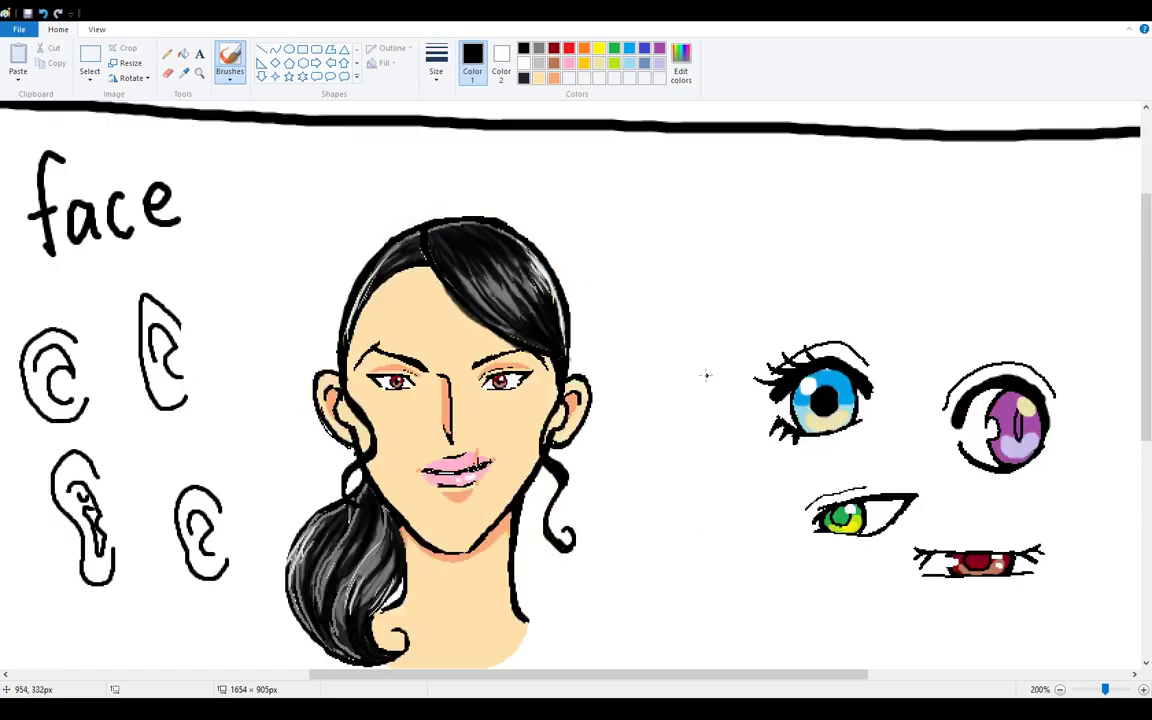
# Step: Zoom out to 50% and extend the canvas downward to about 1614 × 1522 px
pyautogui.click(199, 73)
pyautogui.rightClick(322, 270)
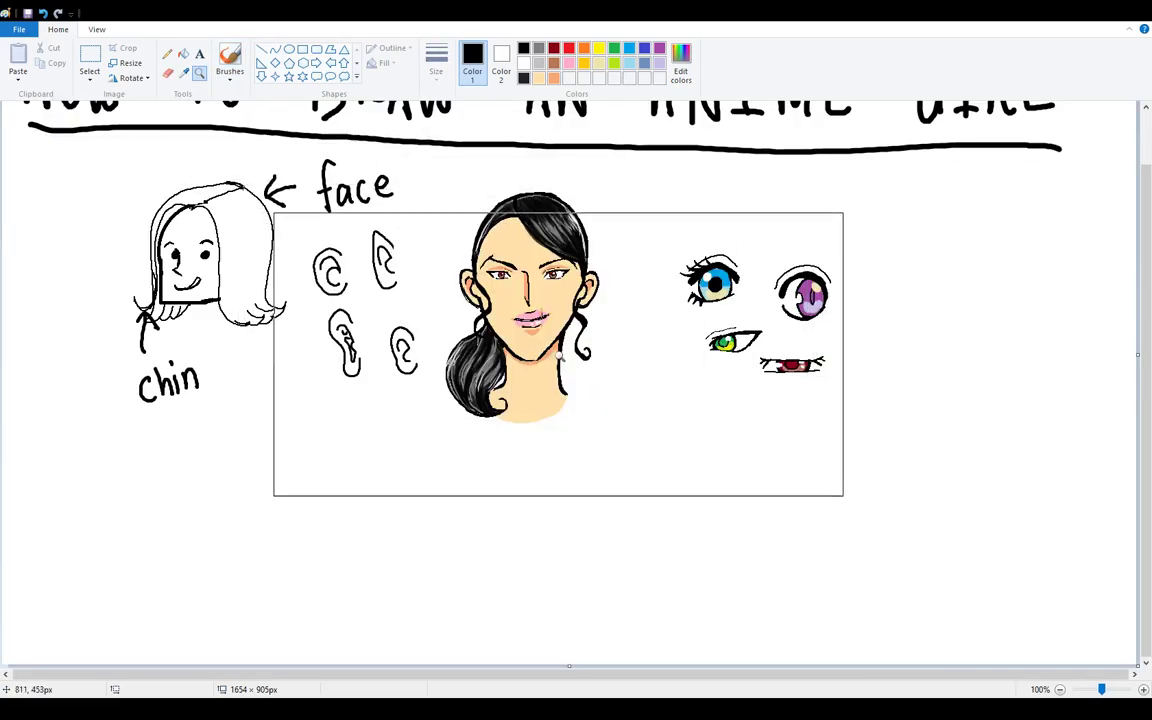
pyautogui.rightClick(331, 272)
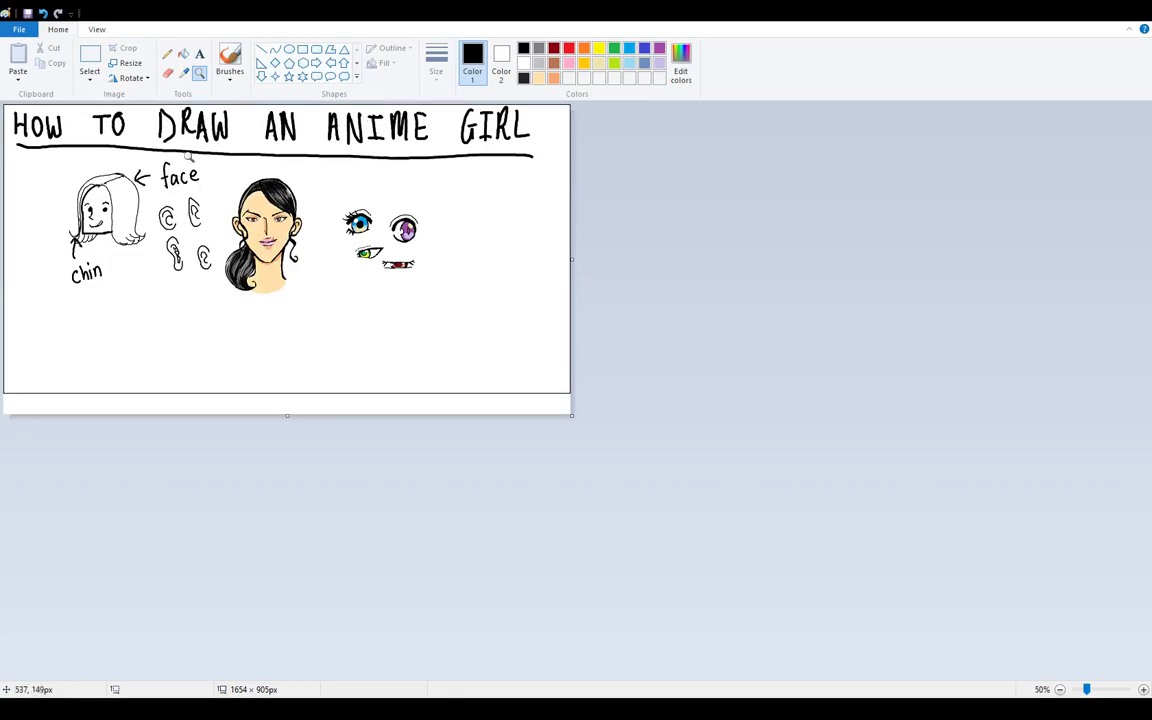
pyautogui.click(229, 62)
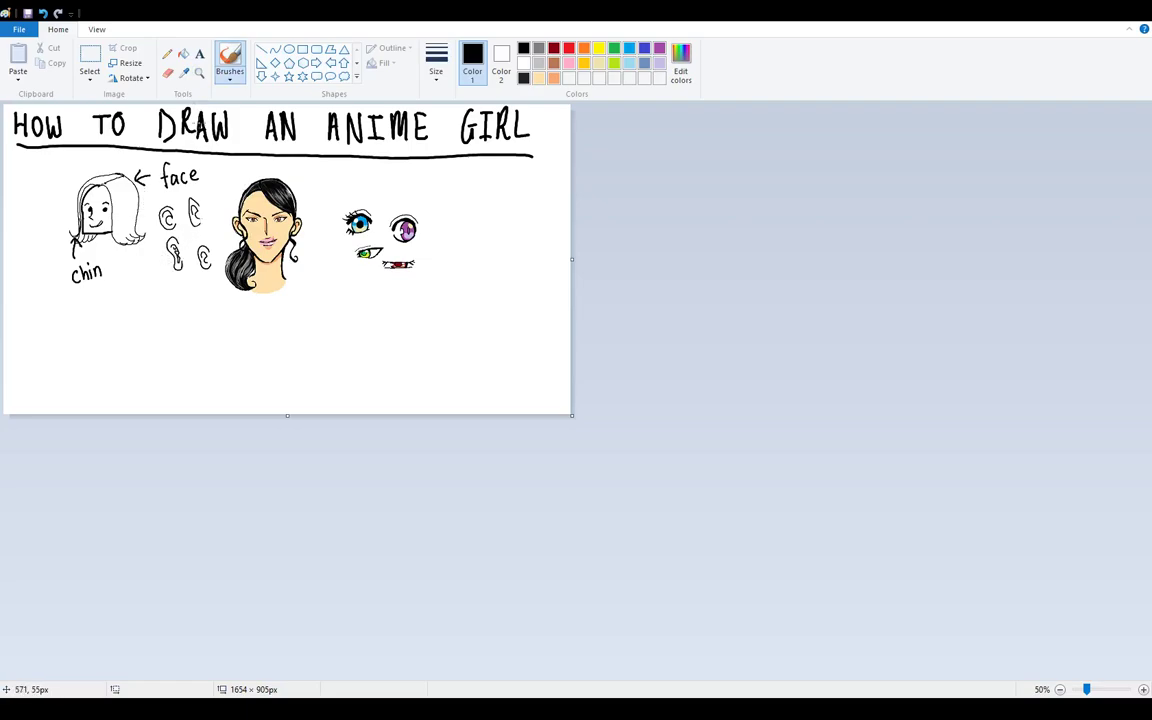
pyautogui.click(199, 72)
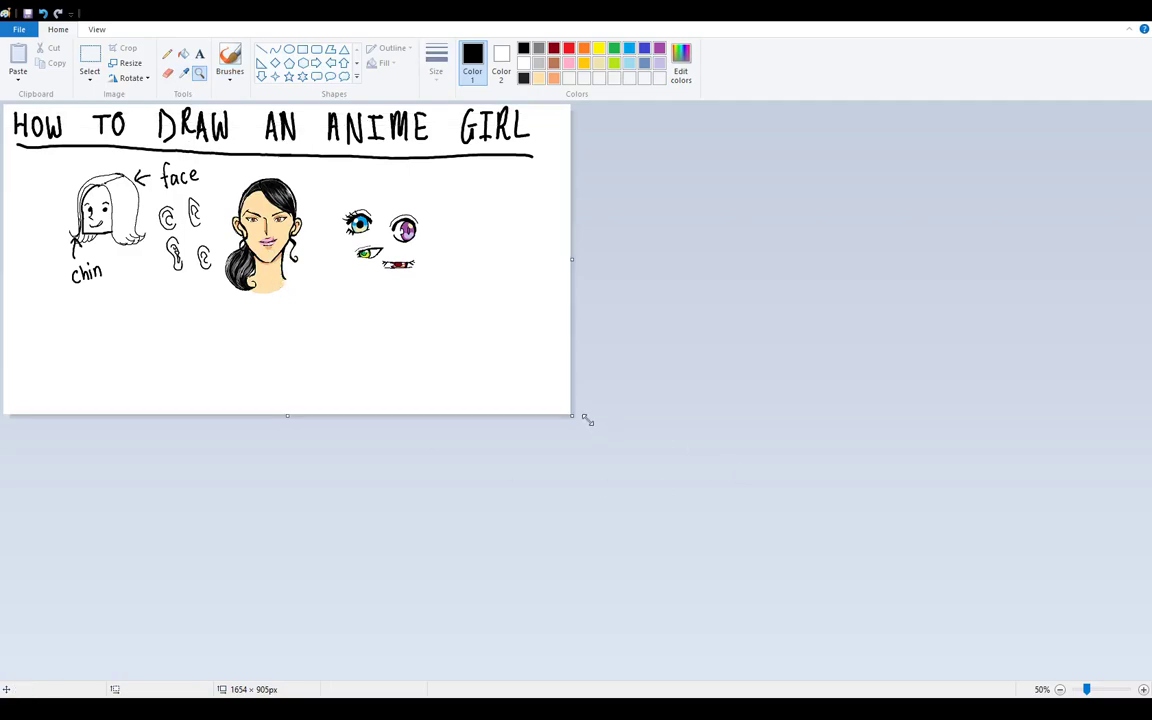
pyautogui.moveTo(575, 419); pyautogui.dragTo(557, 626)
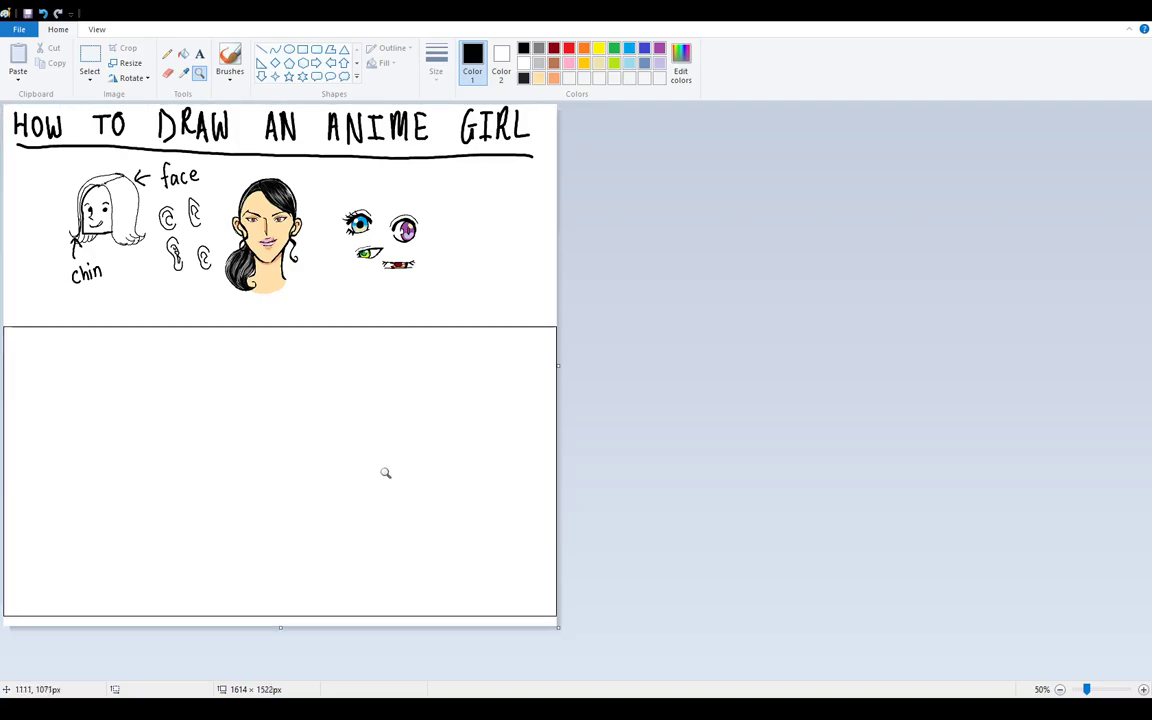
# Step: Draw a circle of about 118 × 115 px for a body diagram's head, below the "chin" label
pyautogui.click(72, 417)
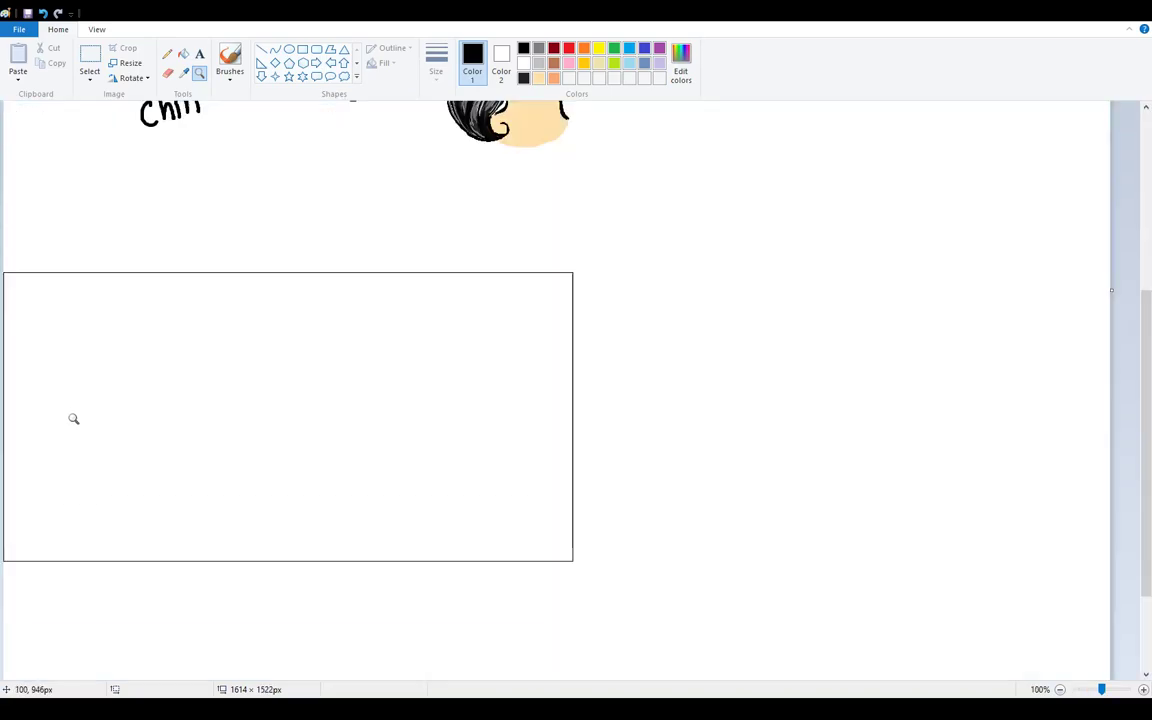
pyautogui.click(289, 48)
pyautogui.scroll(3, 150, 374)
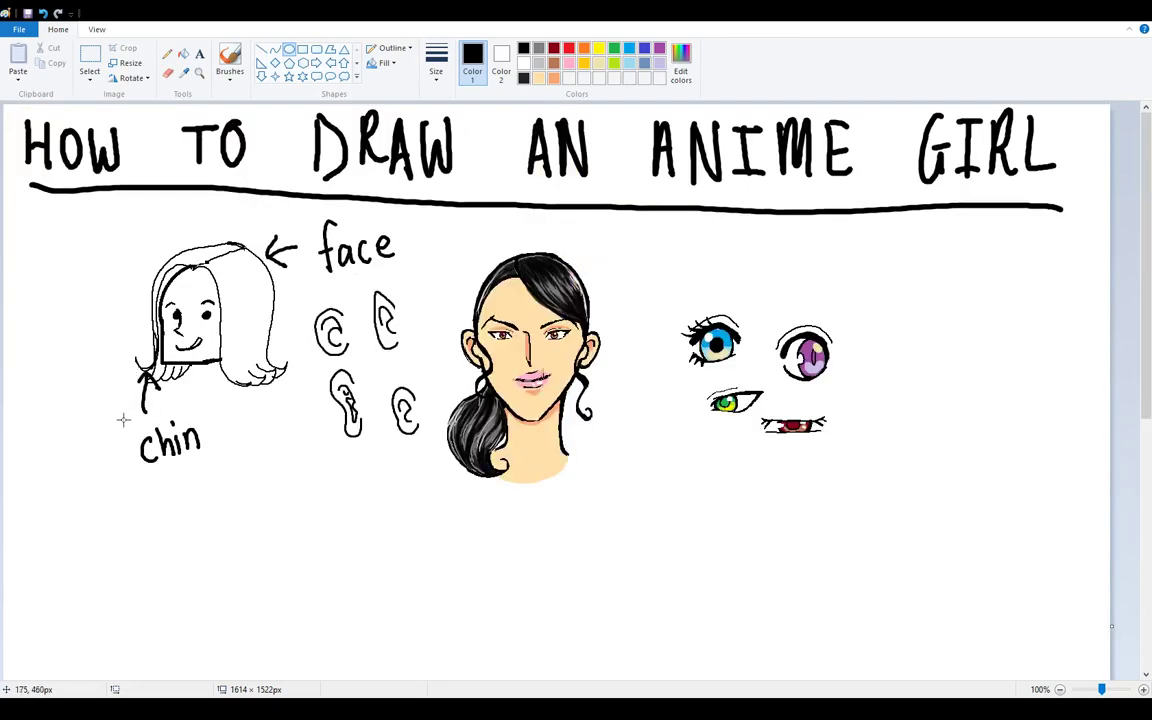
pyautogui.scroll(-2, 102, 481)
pyautogui.scroll(-2, 100, 471)
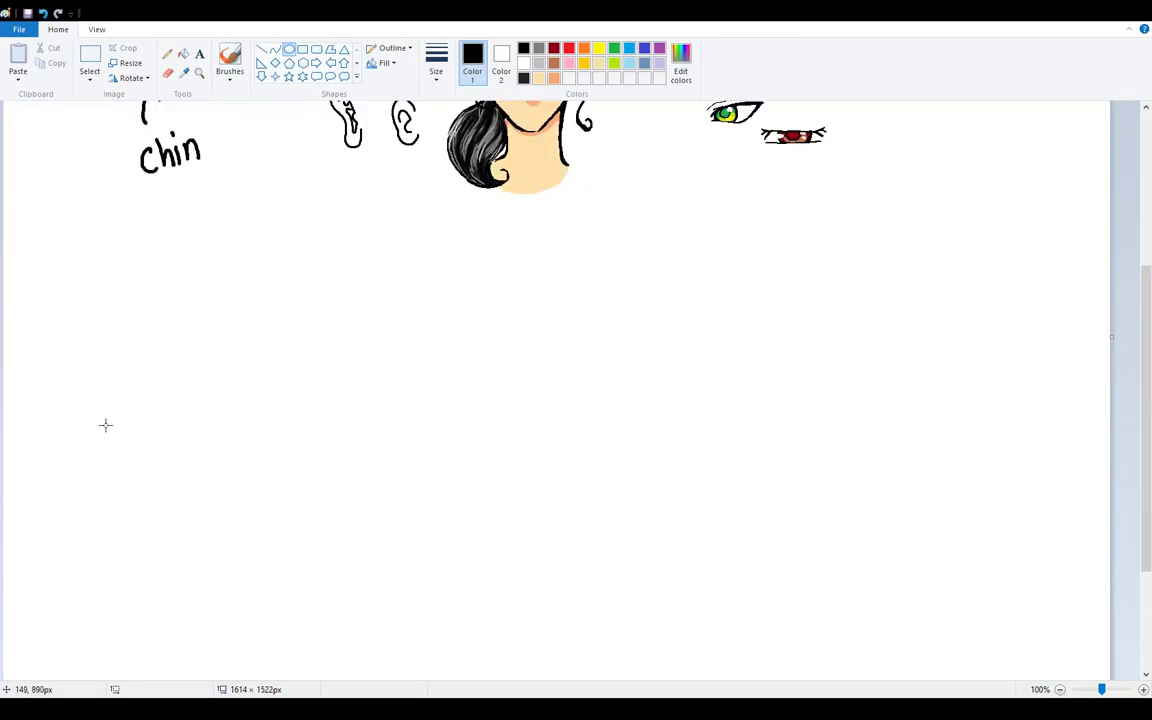
pyautogui.moveTo(80, 220); pyautogui.dragTo(160, 298)
pyautogui.click(291, 53)
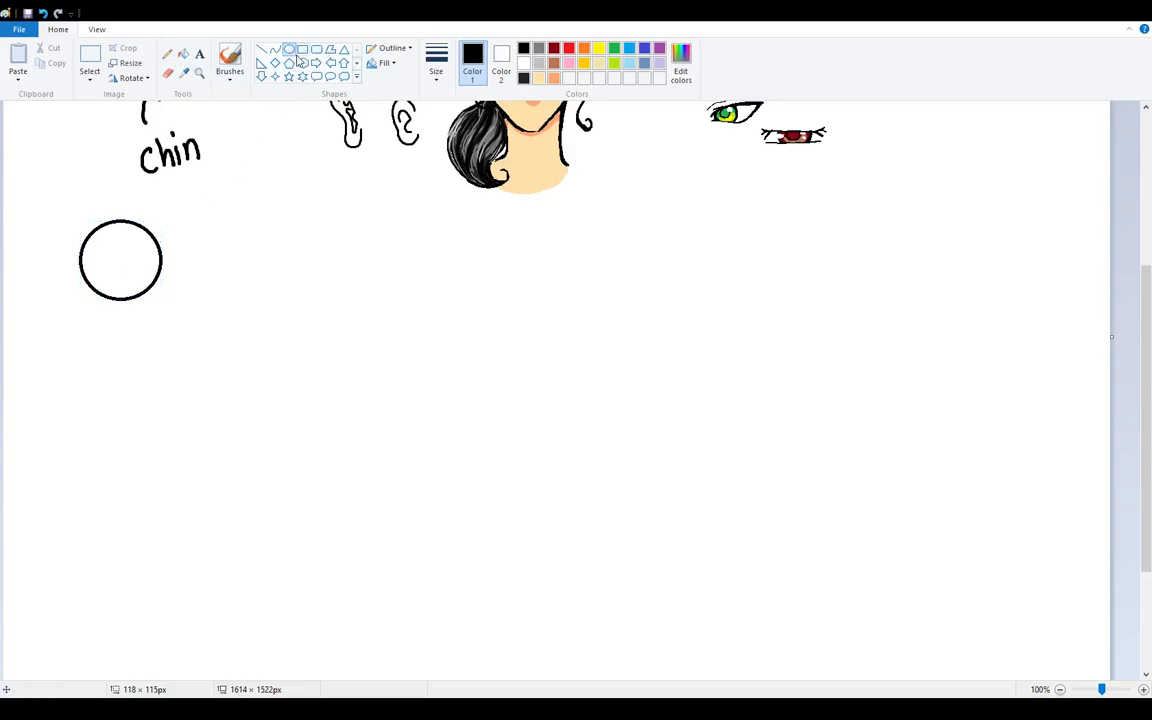
# Step: Add a short neck line about 23 px long under the head and a torso rectangle of about 92 × 131 px
pyautogui.click(261, 50)
pyautogui.moveTo(114, 312); pyautogui.dragTo(115, 290)
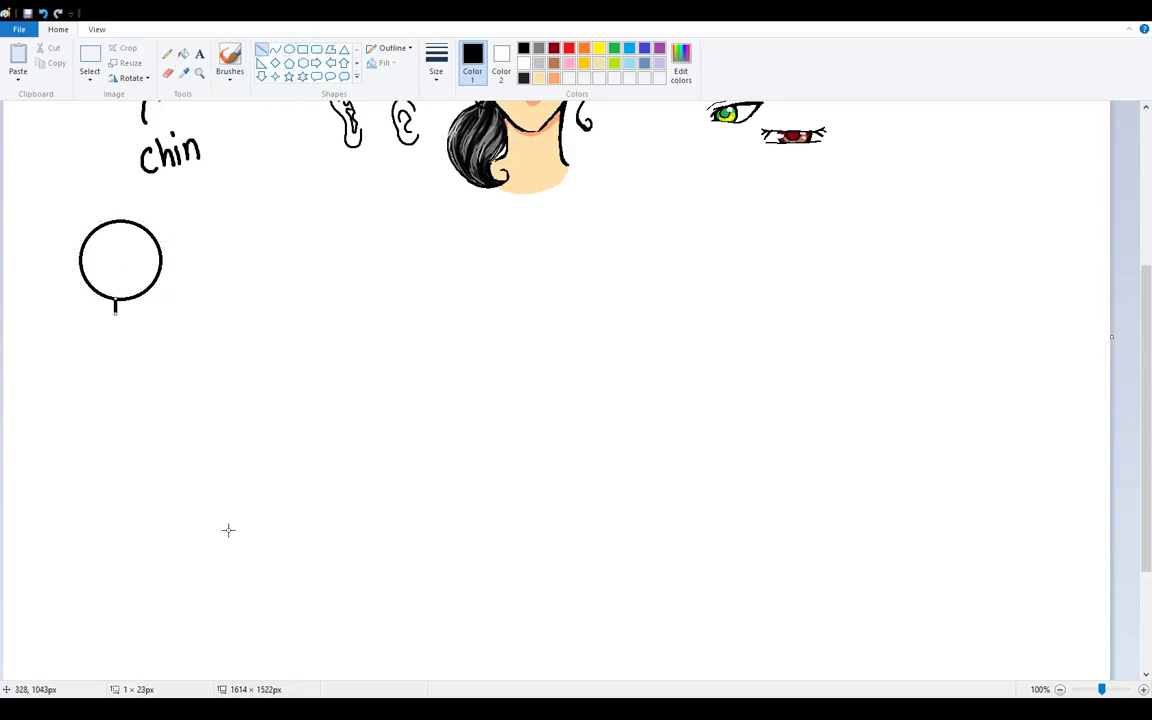
pyautogui.click(304, 52)
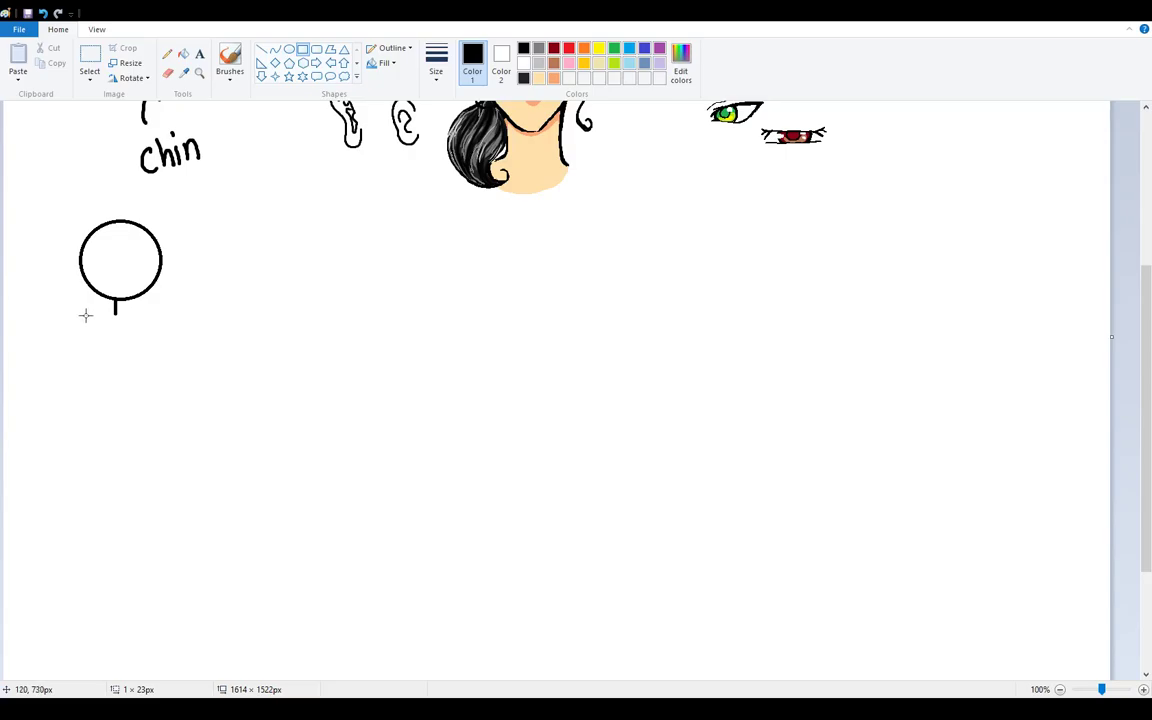
pyautogui.moveTo(85, 315); pyautogui.dragTo(148, 404)
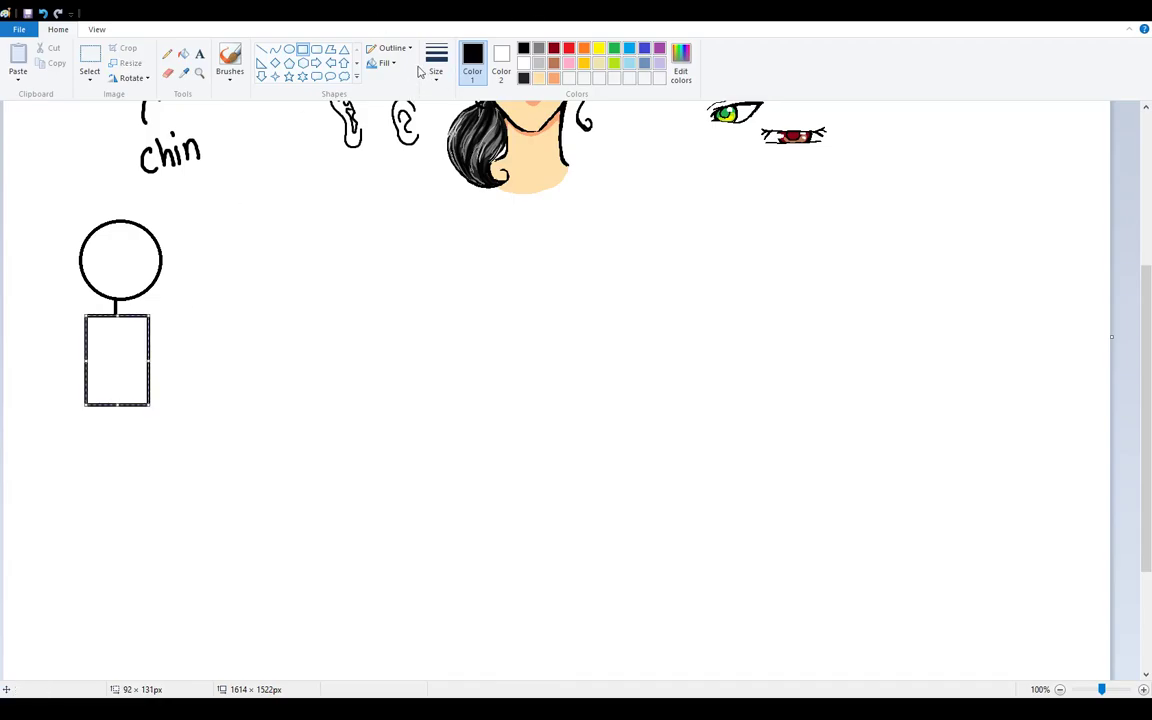
# Step: Add a waist line about 19 px long below the torso and a hip rectangle of about 91 × 58 px
pyautogui.click(263, 50)
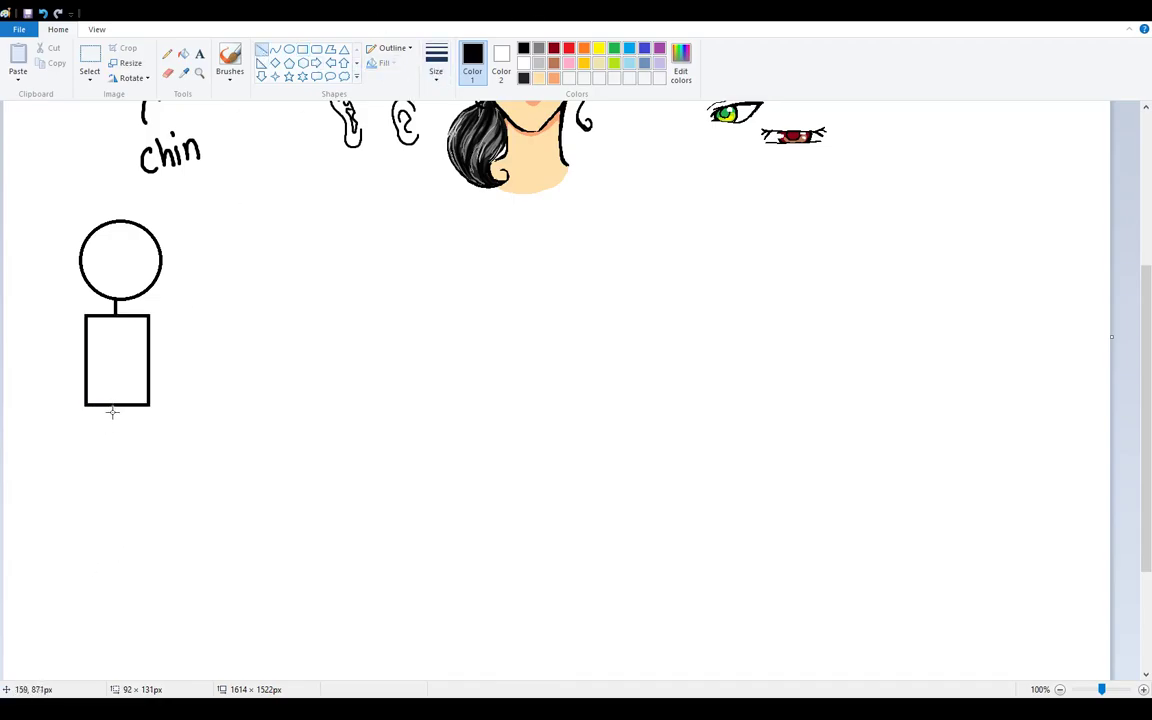
pyautogui.moveTo(111, 405); pyautogui.dragTo(110, 418)
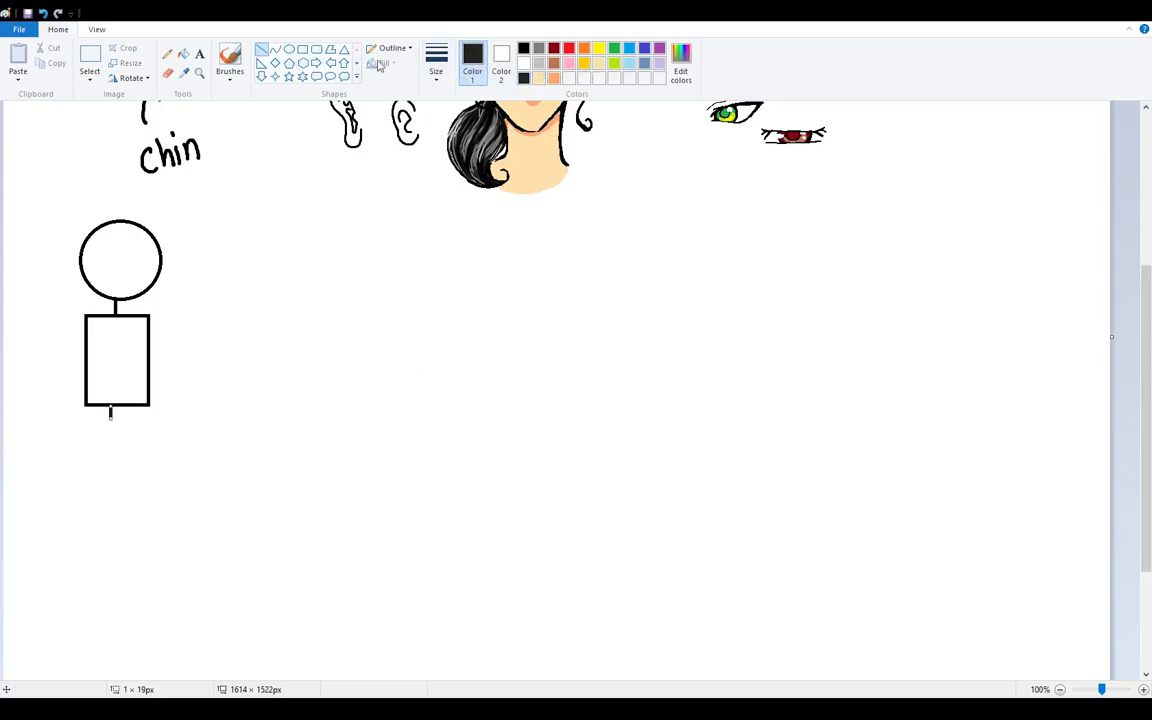
pyautogui.click(302, 48)
pyautogui.moveTo(86, 415); pyautogui.dragTo(150, 456)
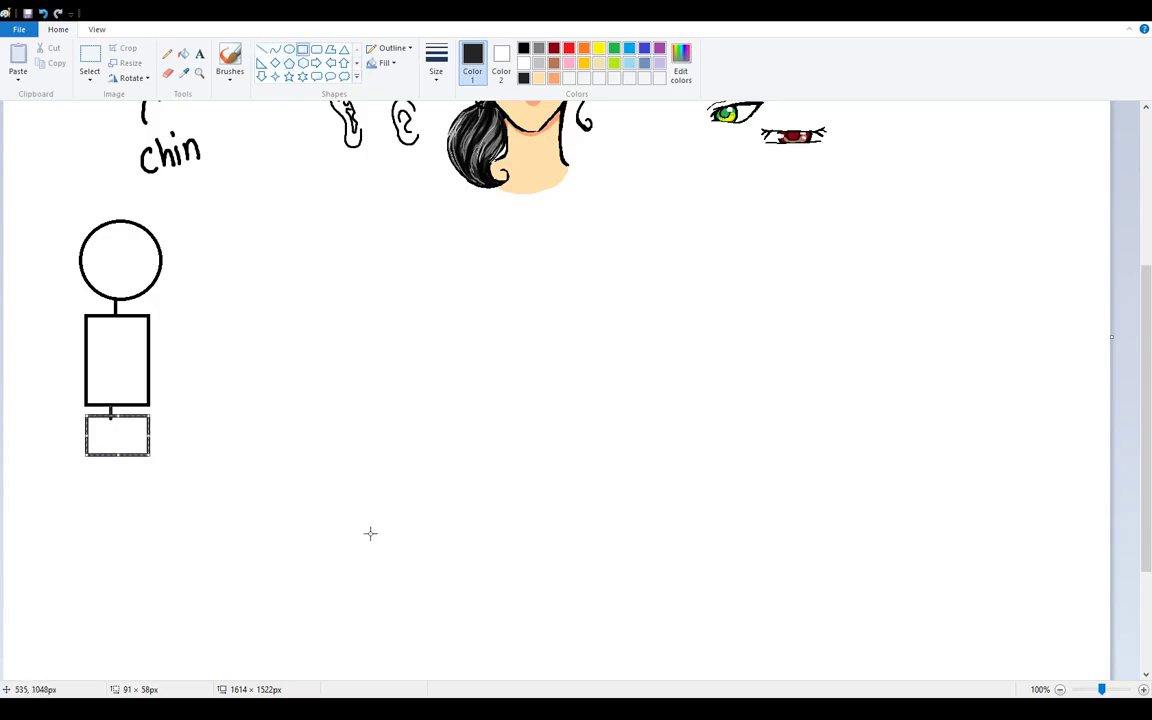
# Step: Draw two straight vertical leg lines about 270 px long from the lower corners of the hip rectangle
pyautogui.click(261, 50)
pyautogui.scroll(-3, 100, 400)
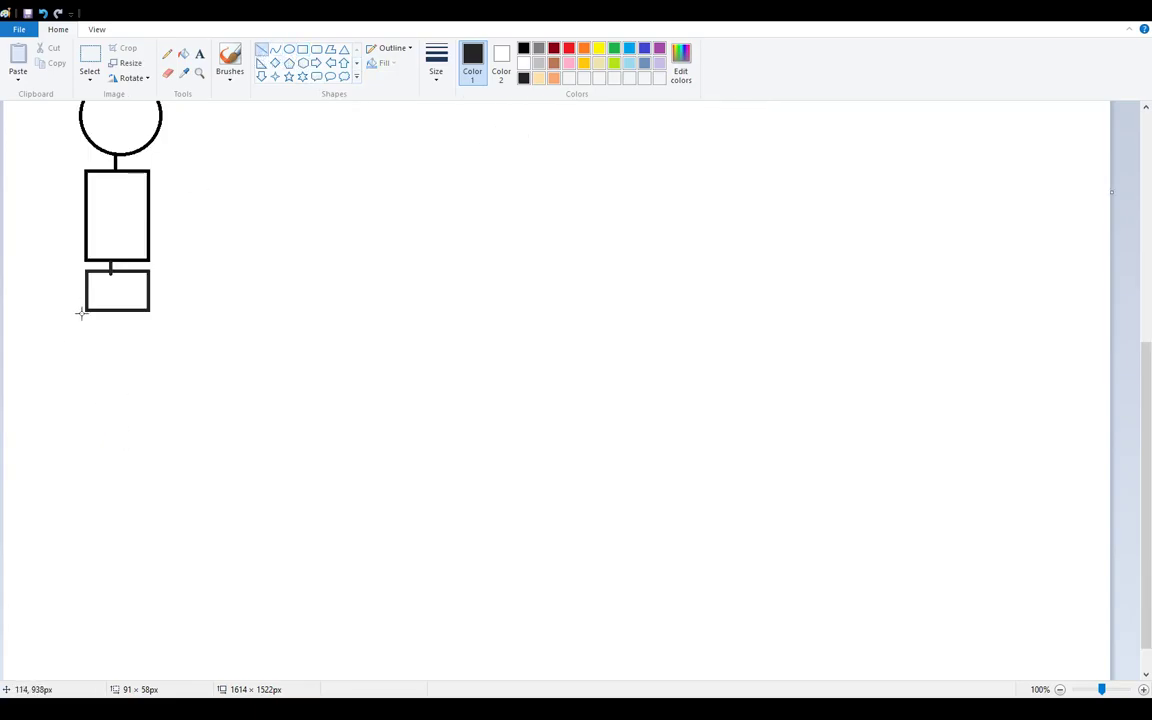
pyautogui.moveTo(86, 311); pyautogui.dragTo(85, 493)
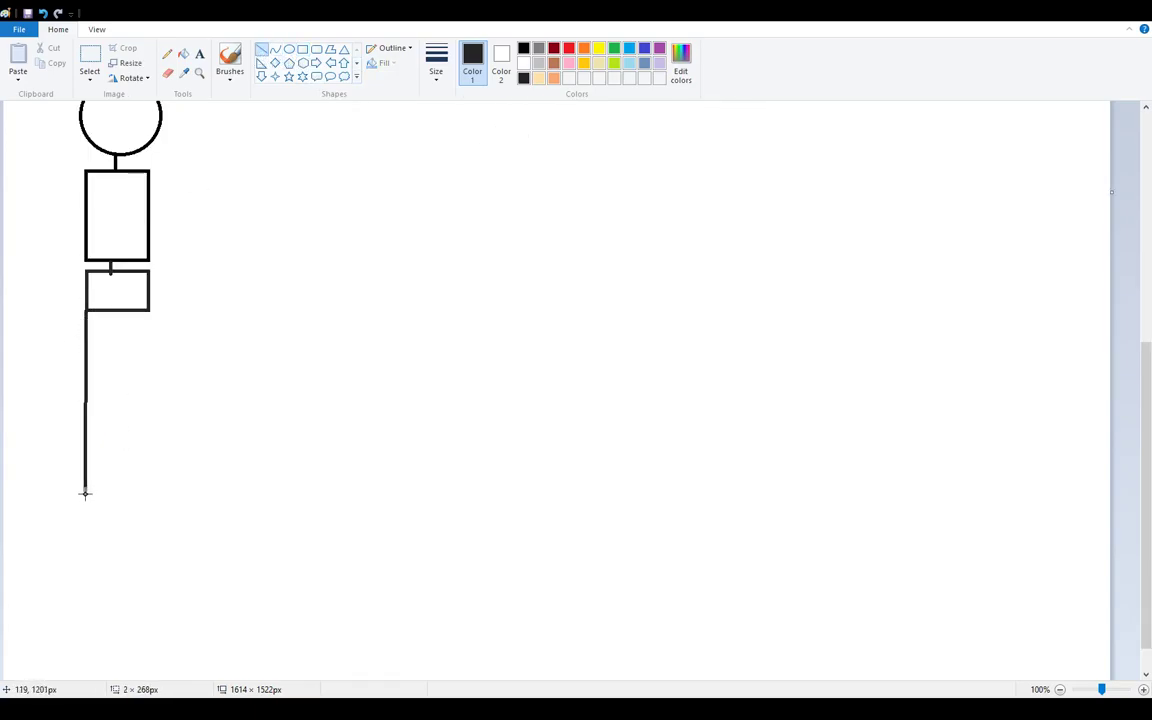
pyautogui.moveTo(149, 310); pyautogui.dragTo(149, 497)
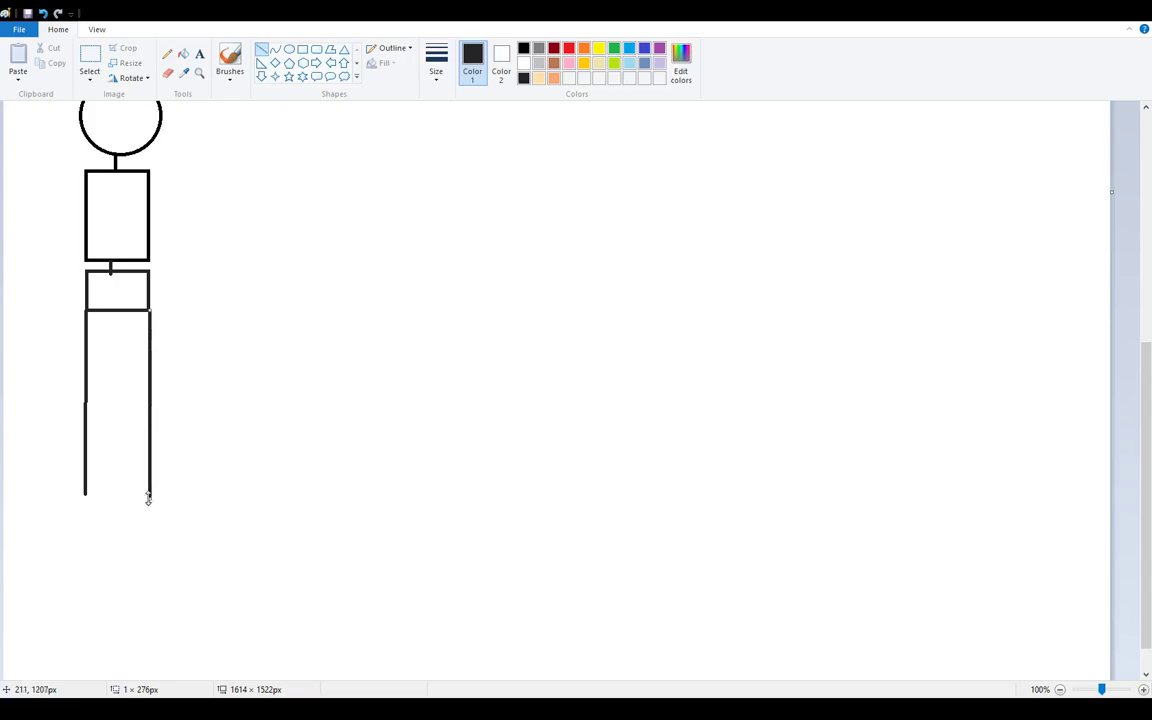
# Step: Draw short shoulder lines at the torso's upper corners and vertical upper-arm lines about 130 px long
pyautogui.scroll(3, 174, 466)
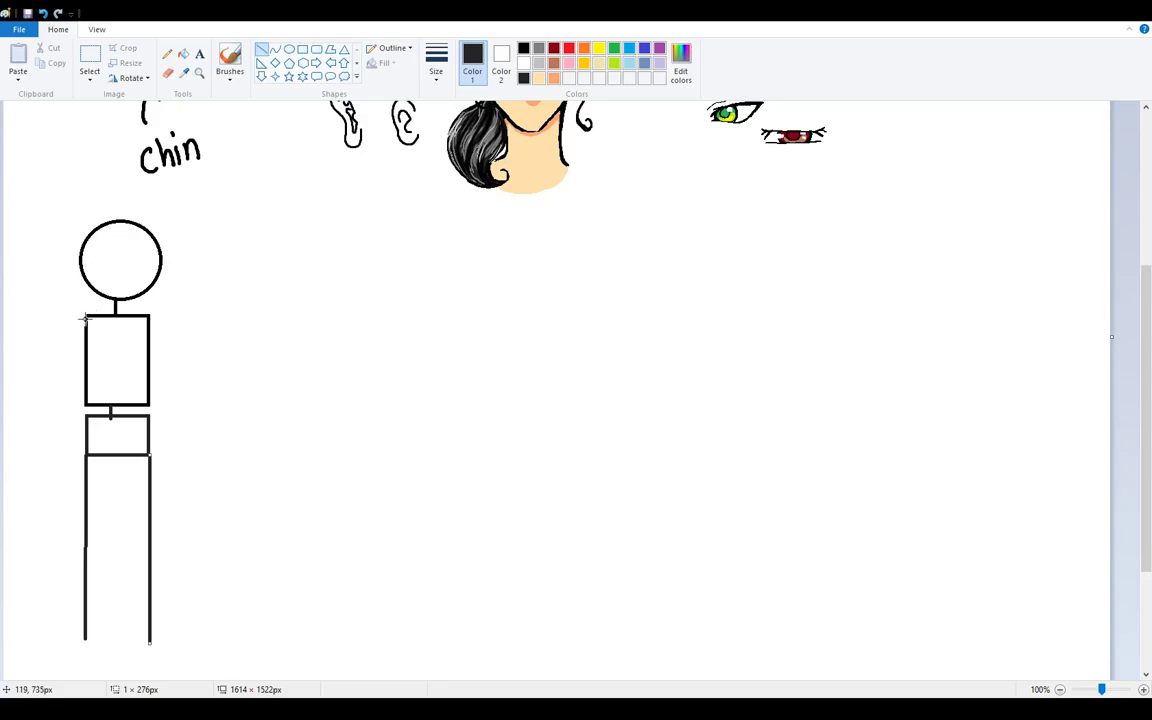
pyautogui.moveTo(85, 318); pyautogui.dragTo(73, 316)
pyautogui.moveTo(148, 315); pyautogui.dragTo(160, 318)
pyautogui.moveTo(73, 316); pyautogui.dragTo(72, 404)
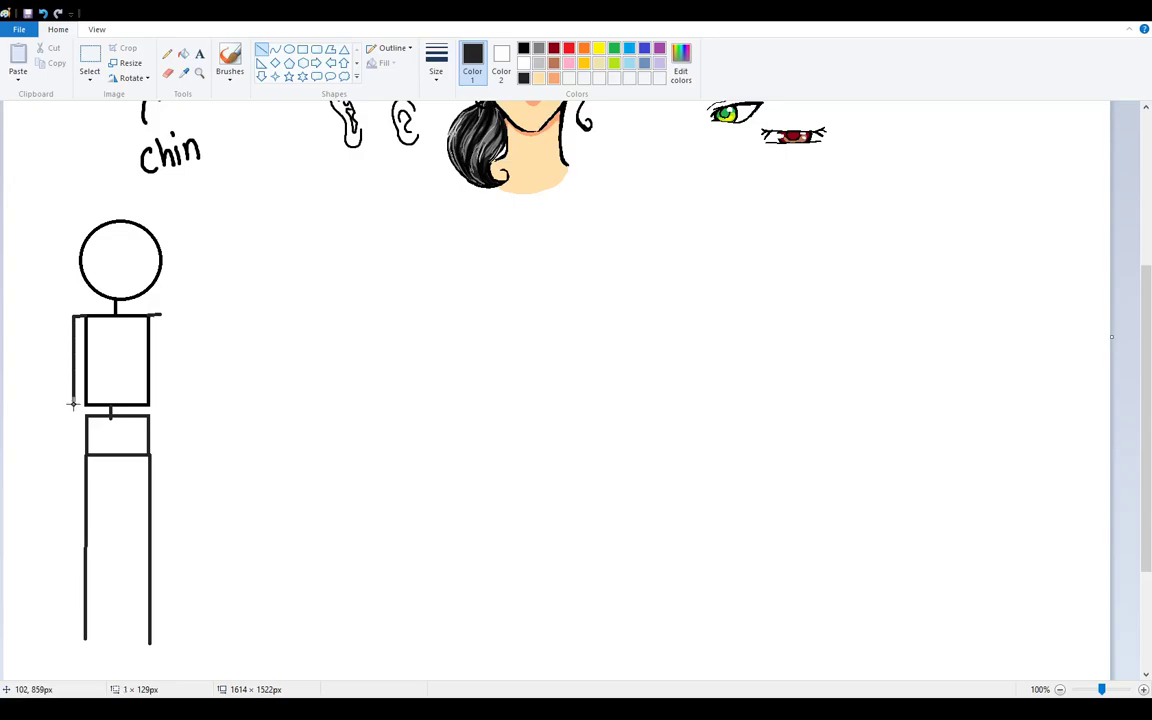
pyautogui.moveTo(157, 315); pyautogui.dragTo(158, 402)
# Step: Add small elbow ovals at the ends of the upper arms and forearm lines slanting outward from them
pyautogui.click(289, 49)
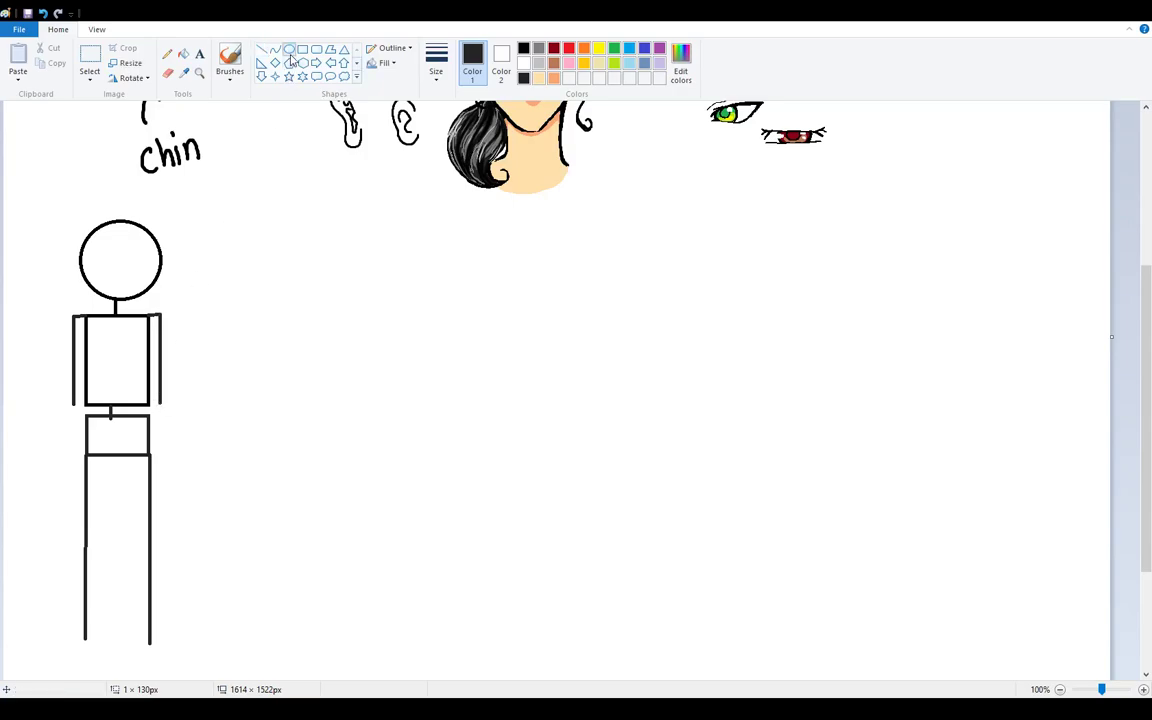
pyautogui.moveTo(69, 398); pyautogui.dragTo(78, 406)
pyautogui.moveTo(152, 397); pyautogui.dragTo(163, 404)
pyautogui.click(260, 50)
pyautogui.moveTo(73, 405); pyautogui.dragTo(55, 471)
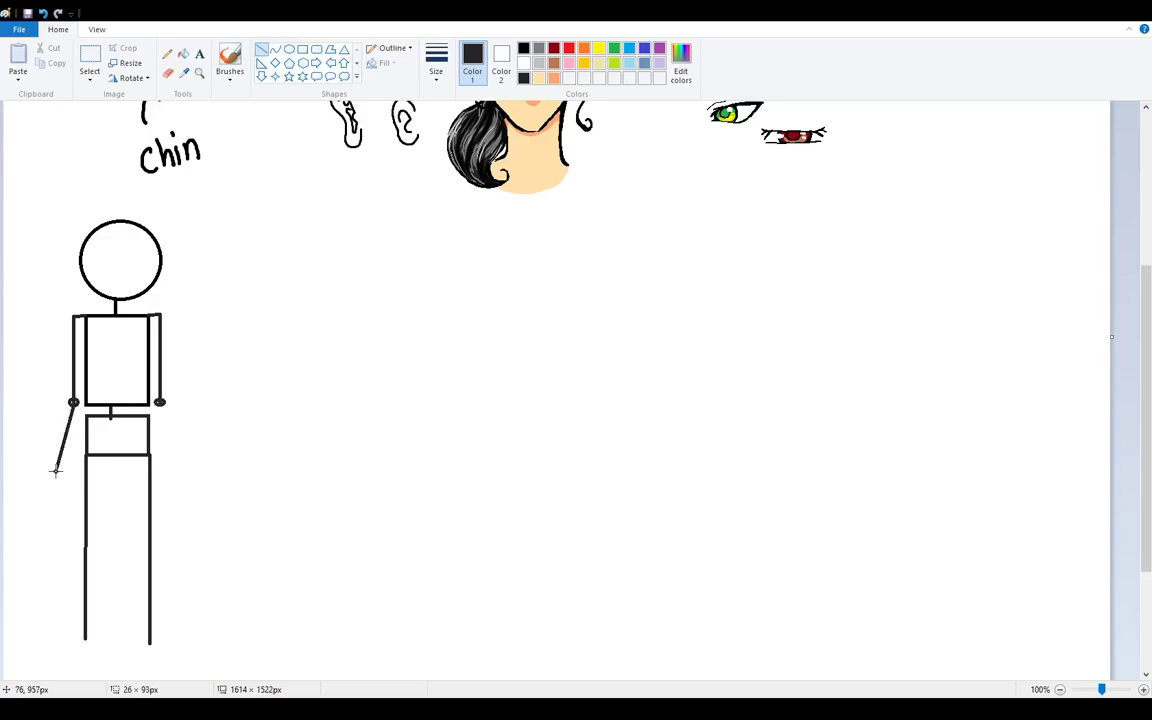
pyautogui.moveTo(160, 403); pyautogui.dragTo(184, 461)
# Step: Draw upright ovals for the hands and flat ovals for the feet at the ends of the limbs
pyautogui.click(288, 49)
pyautogui.moveTo(45, 465); pyautogui.dragTo(62, 487)
pyautogui.moveTo(179, 457); pyautogui.dragTo(196, 479)
pyautogui.moveTo(57, 638)
pyautogui.mouseDown()
pyautogui.moveTo(93, 656)
pyautogui.moveTo(162, 645)
pyautogui.moveTo(183, 656)
pyautogui.mouseUp()
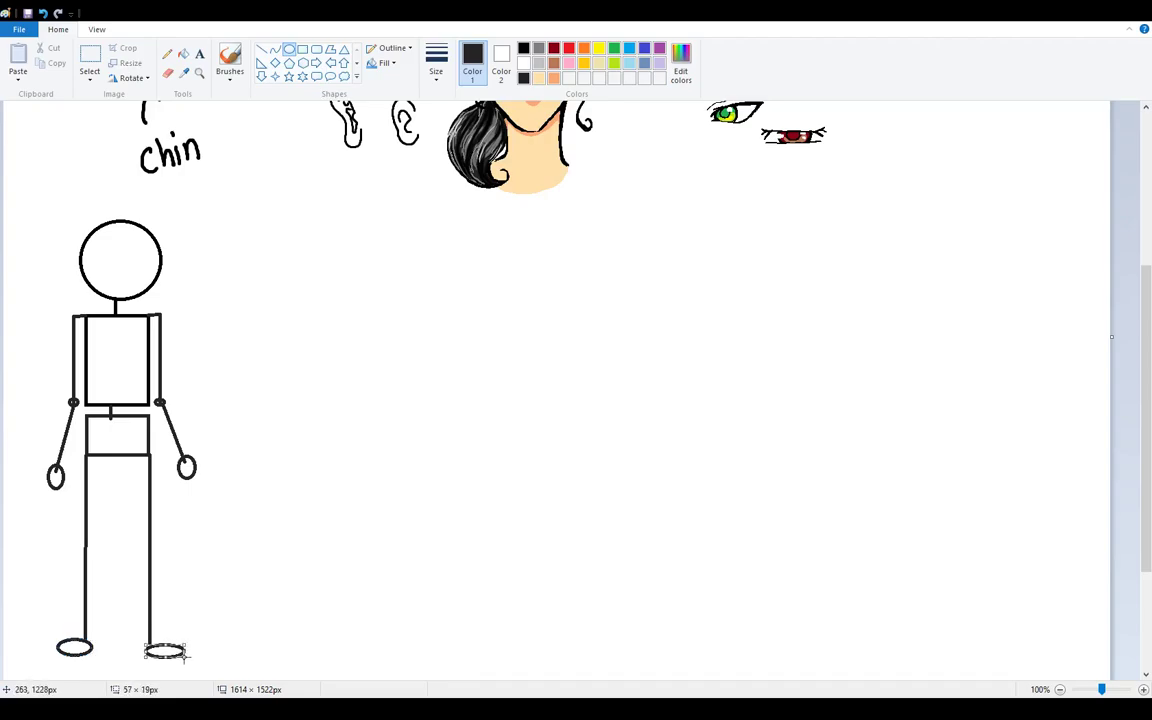
# Step: Add short finger strokes to both hands of the body diagram, using the Pencil for the finer ones
pyautogui.moveTo(46, 483); pyautogui.dragTo(42, 491)
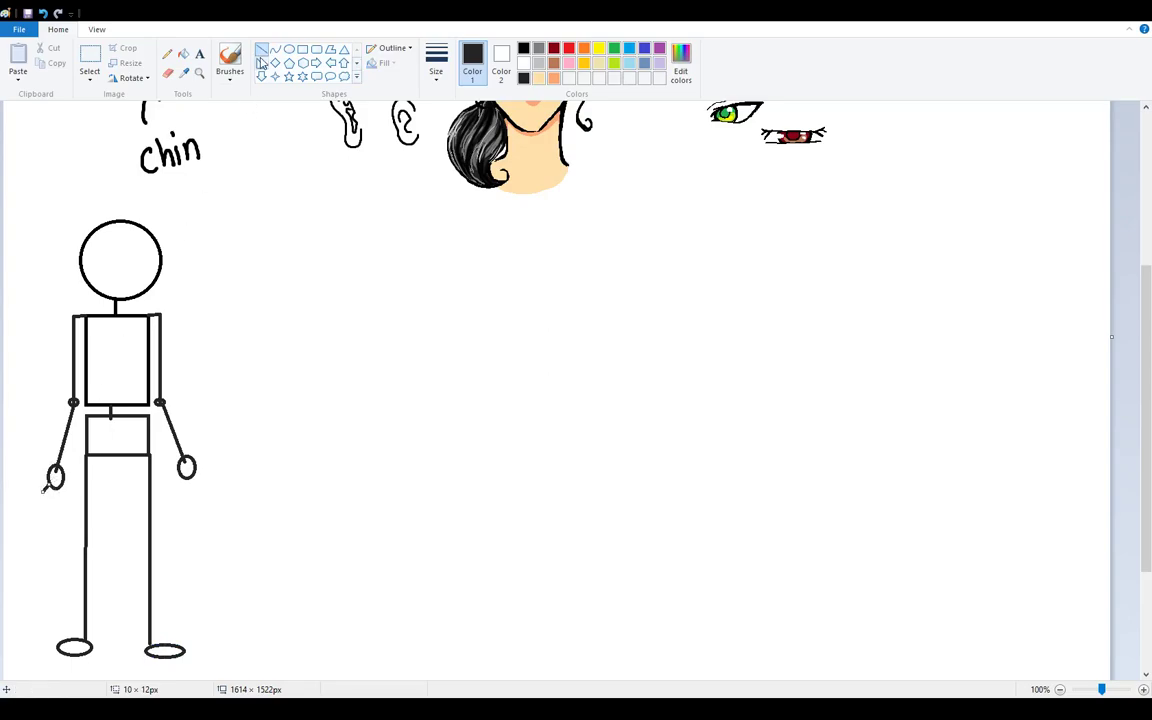
pyautogui.click(167, 53)
pyautogui.moveTo(50, 485)
pyautogui.mouseDown()
pyautogui.moveTo(46, 495)
pyautogui.moveTo(58, 495)
pyautogui.mouseUp()
pyautogui.moveTo(184, 468)
pyautogui.mouseDown()
pyautogui.moveTo(182, 479)
pyautogui.moveTo(201, 474)
pyautogui.mouseUp()
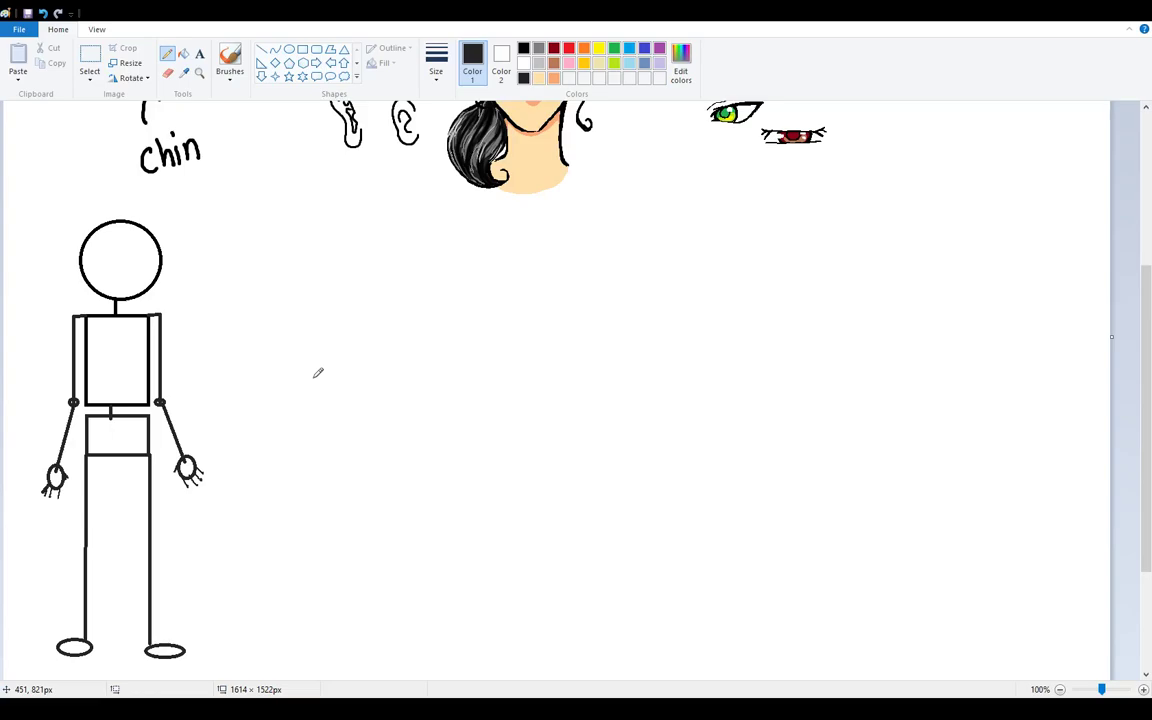
# Step: Brush a shoulder line from the base of the woman's neck outward, curving down at its end
pyautogui.click(231, 60)
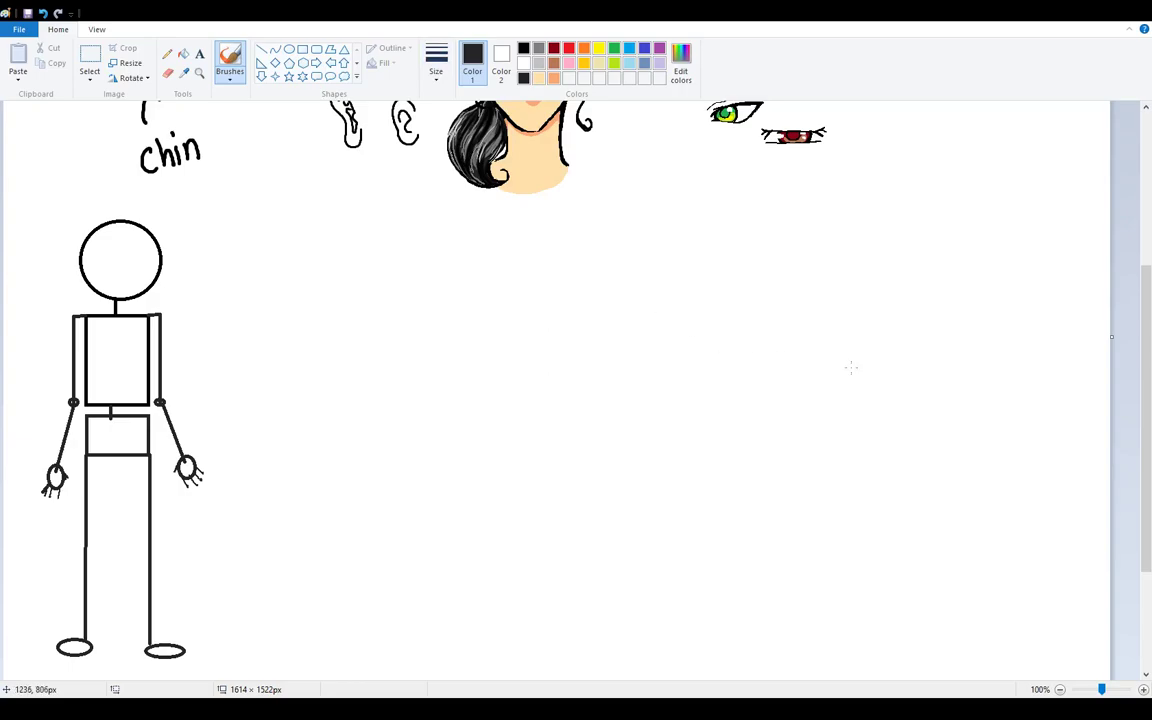
pyautogui.moveTo(1146, 338); pyautogui.dragTo(1145, 283)
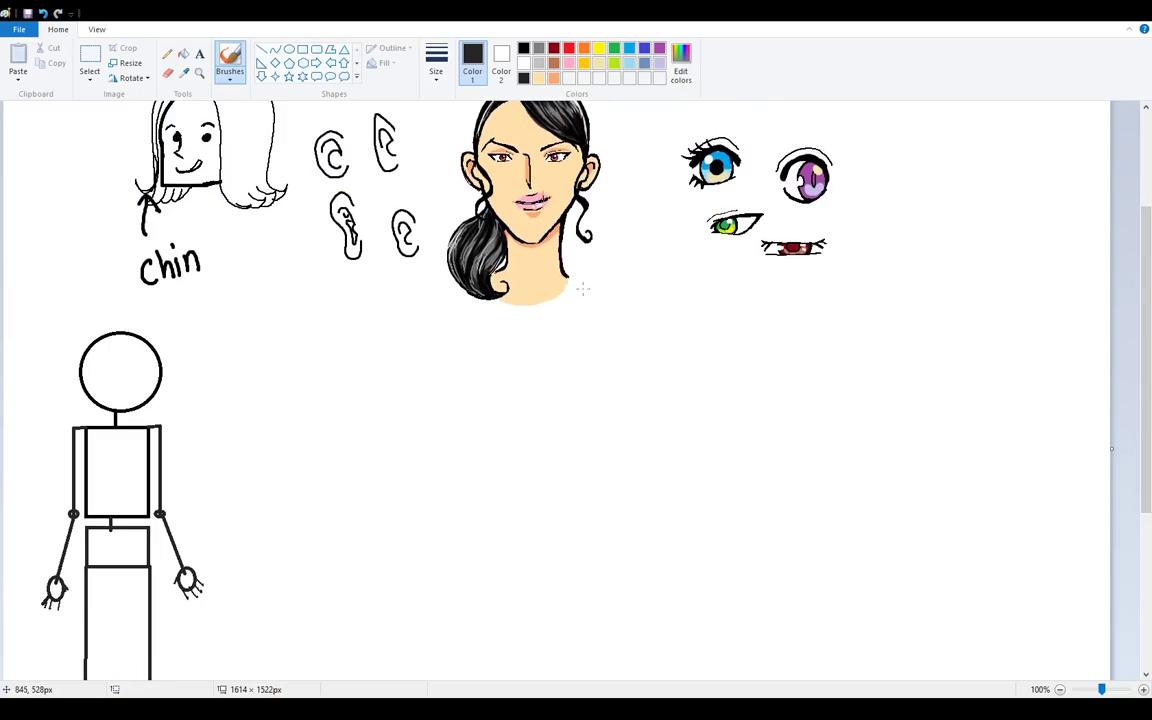
pyautogui.moveTo(609, 280)
pyautogui.mouseDown()
pyautogui.moveTo(647, 288)
pyautogui.moveTo(578, 278)
pyautogui.mouseUp()
pyautogui.click(166, 53)
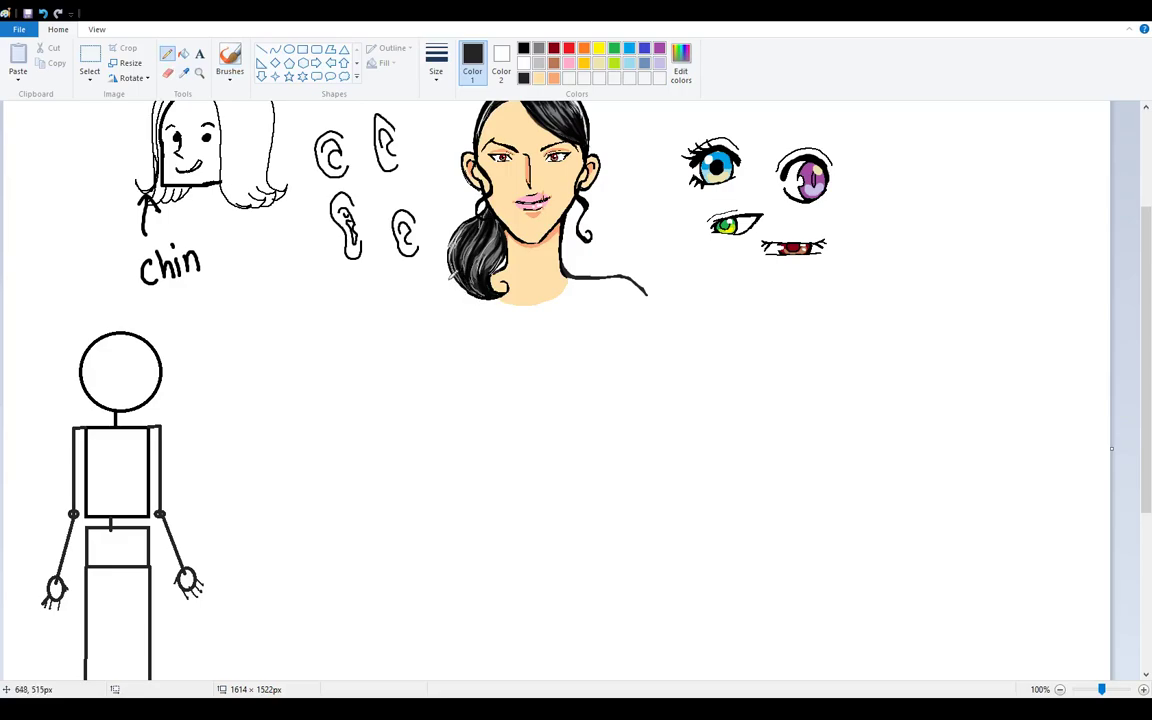
pyautogui.moveTo(500, 280)
pyautogui.mouseDown()
pyautogui.moveTo(618, 282)
pyautogui.moveTo(633, 521)
pyautogui.mouseUp()
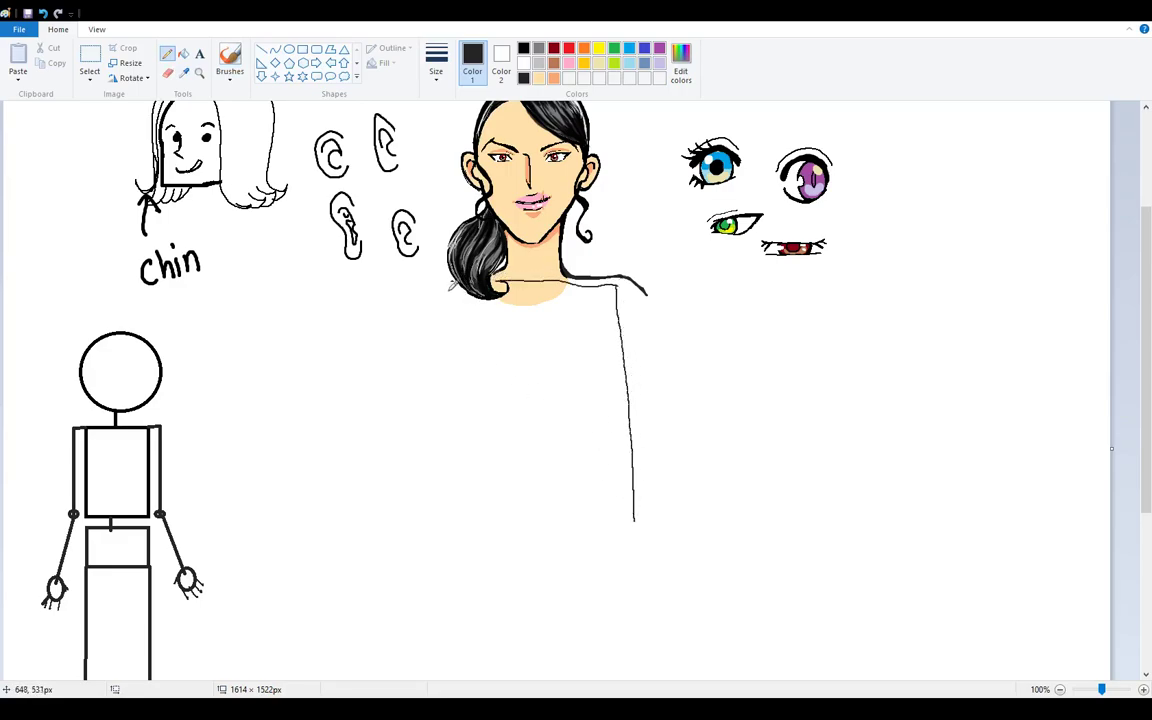
pyautogui.moveTo(452, 285)
pyautogui.mouseDown()
pyautogui.moveTo(457, 529)
pyautogui.moveTo(647, 513)
pyautogui.mouseUp()
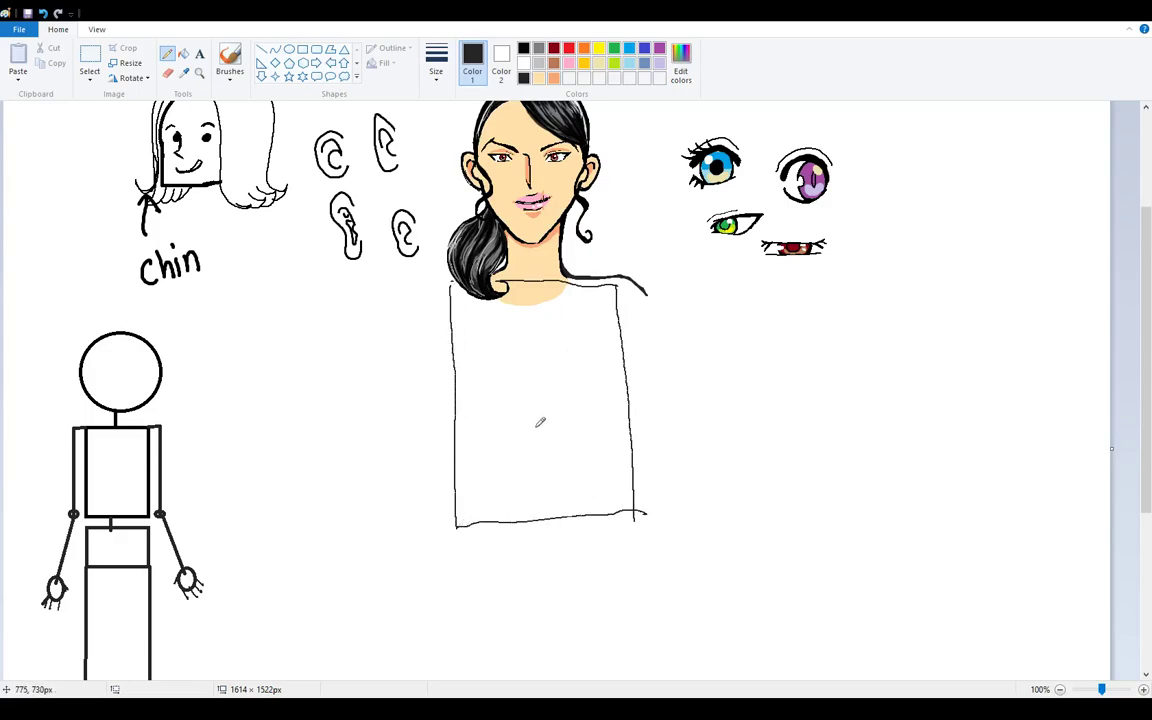
pyautogui.hotkey('ctrl', 'z')
pyautogui.hotkey('ctrl', 'z')
pyautogui.hotkey('ctrl', 'z')
pyautogui.hotkey('ctrl', 'z')
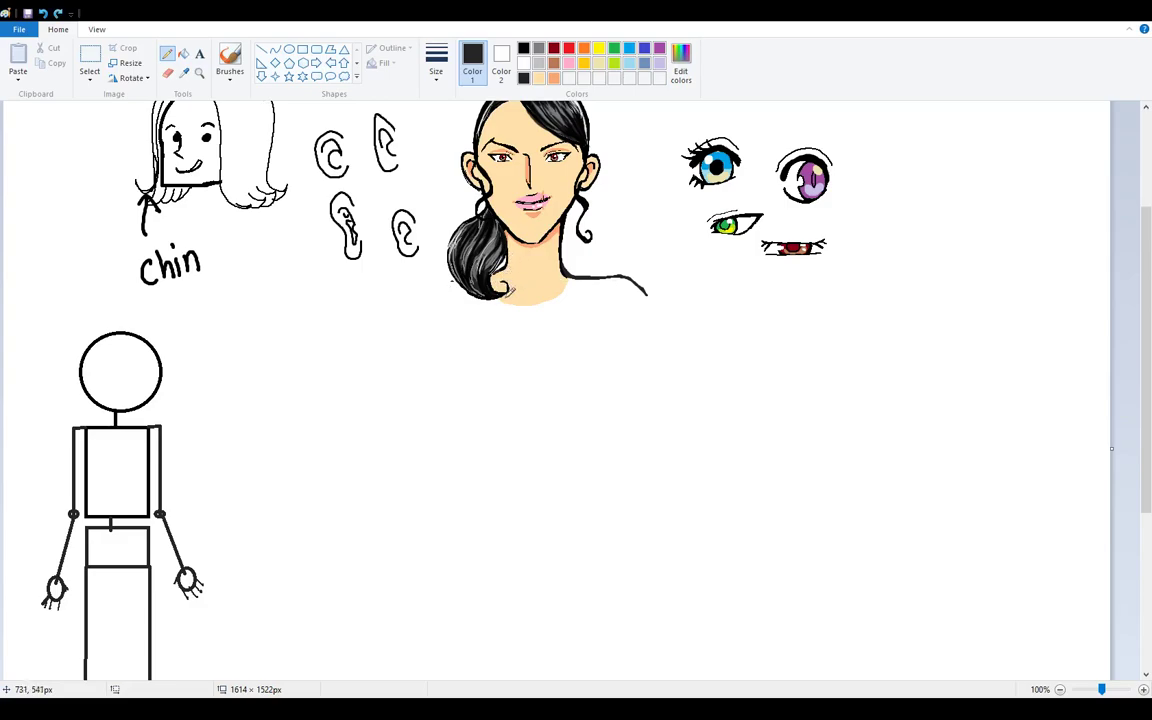
# Step: Brush the woman's second shoulder line from beneath the ponytail outward, curving down at its end
pyautogui.click(232, 62)
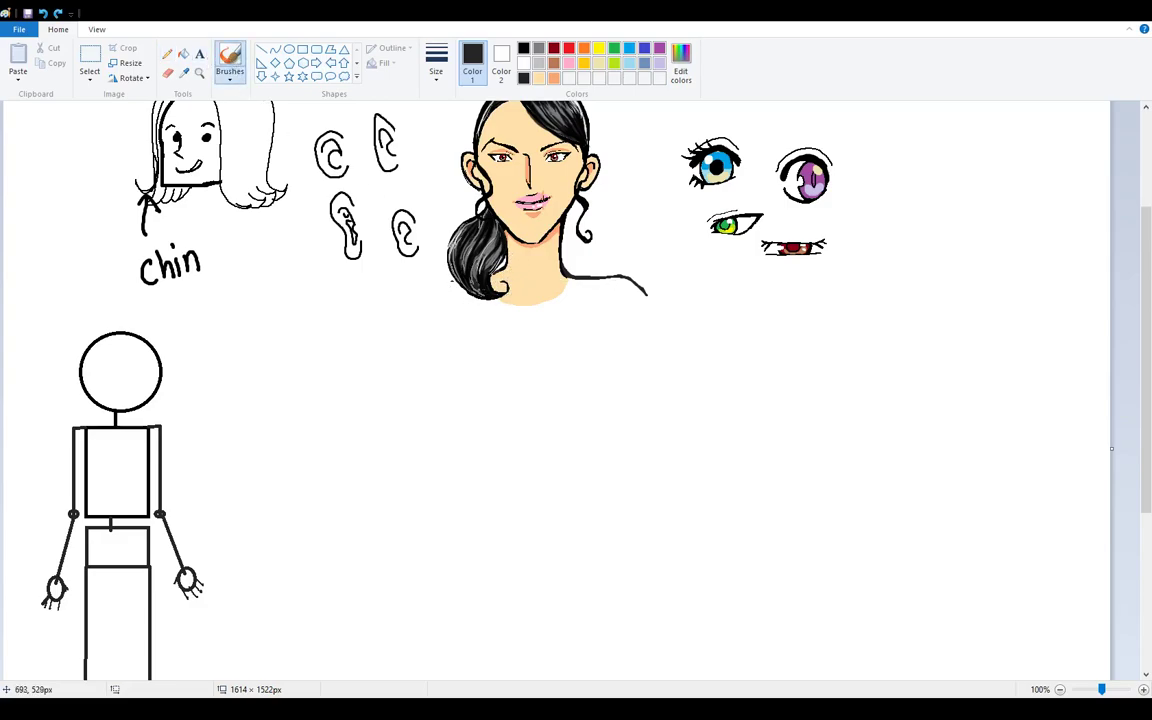
pyautogui.moveTo(450, 283); pyautogui.dragTo(428, 304)
pyautogui.moveTo(86, 508); pyautogui.dragTo(157, 452)
pyautogui.moveTo(150, 505)
pyautogui.mouseDown()
pyautogui.moveTo(92, 458)
pyautogui.moveTo(150, 503)
pyautogui.moveTo(86, 466)
pyautogui.mouseUp()
pyautogui.hotkey('ctrl', 'z')
pyautogui.hotkey('ctrl', 'z')
# Step: Brush a short armpit line below each of the woman's shoulders and thin the strokes with the eraser
pyautogui.moveTo(449, 318); pyautogui.dragTo(460, 352)
pyautogui.moveTo(617, 311)
pyautogui.mouseDown()
pyautogui.moveTo(606, 345)
pyautogui.moveTo(614, 340)
pyautogui.mouseUp()
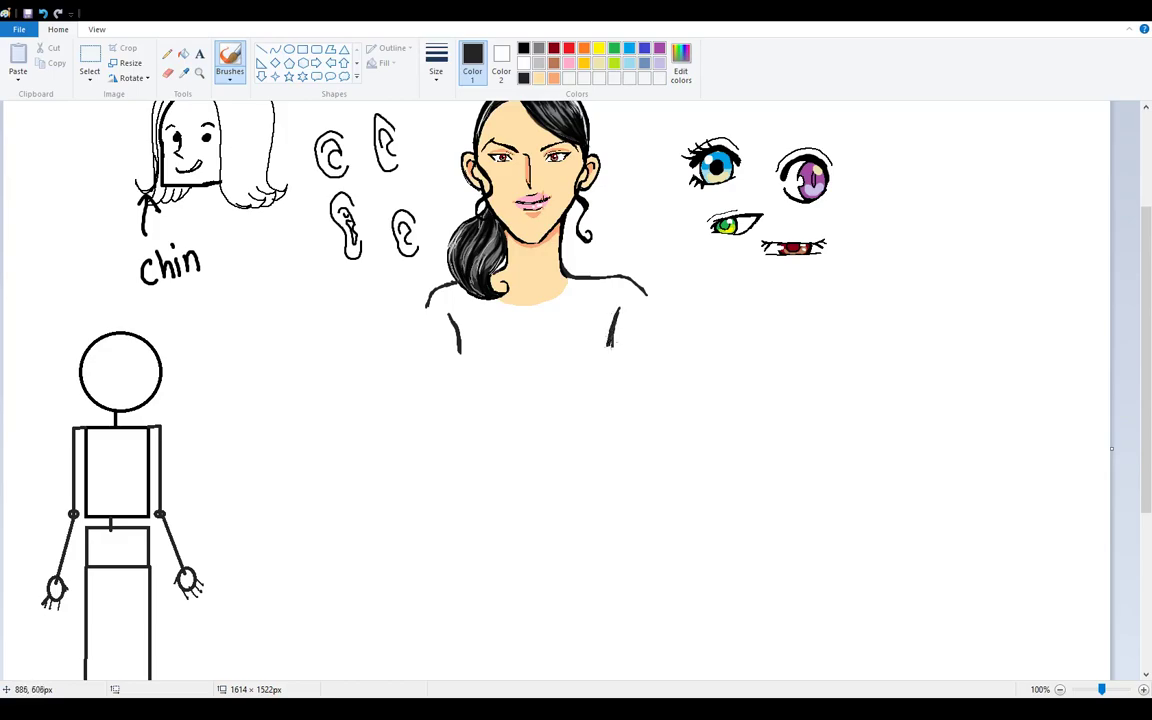
pyautogui.click(167, 73)
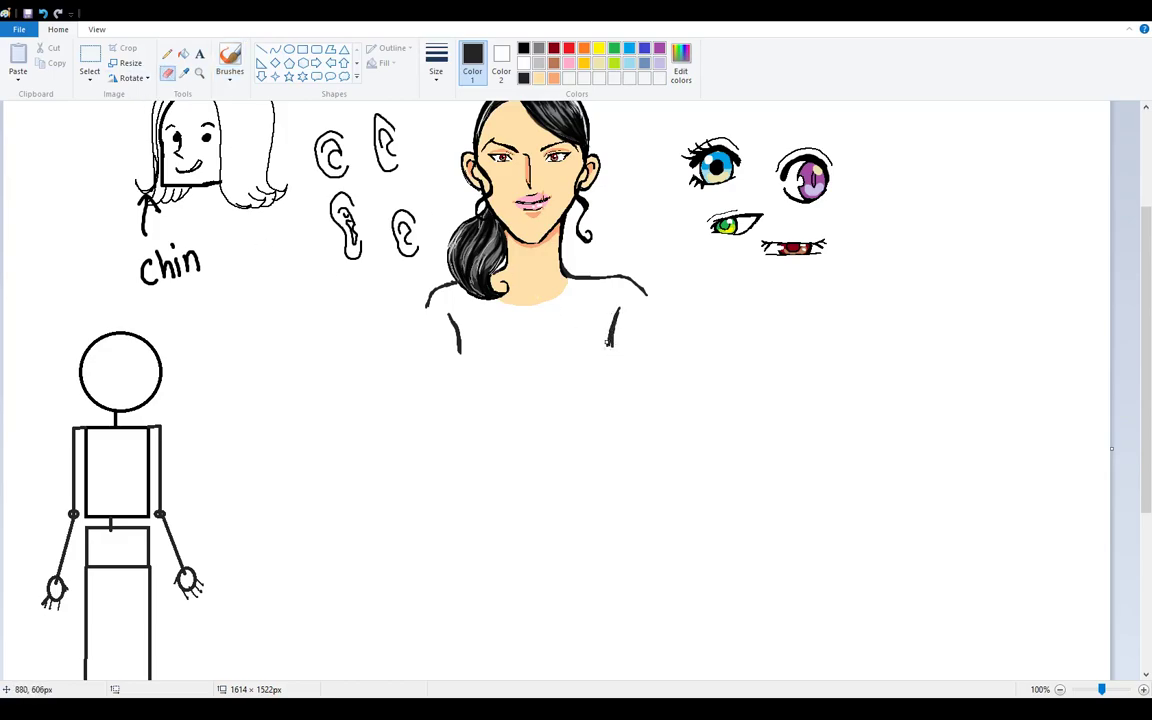
pyautogui.moveTo(606, 320); pyautogui.dragTo(617, 325)
pyautogui.click(230, 62)
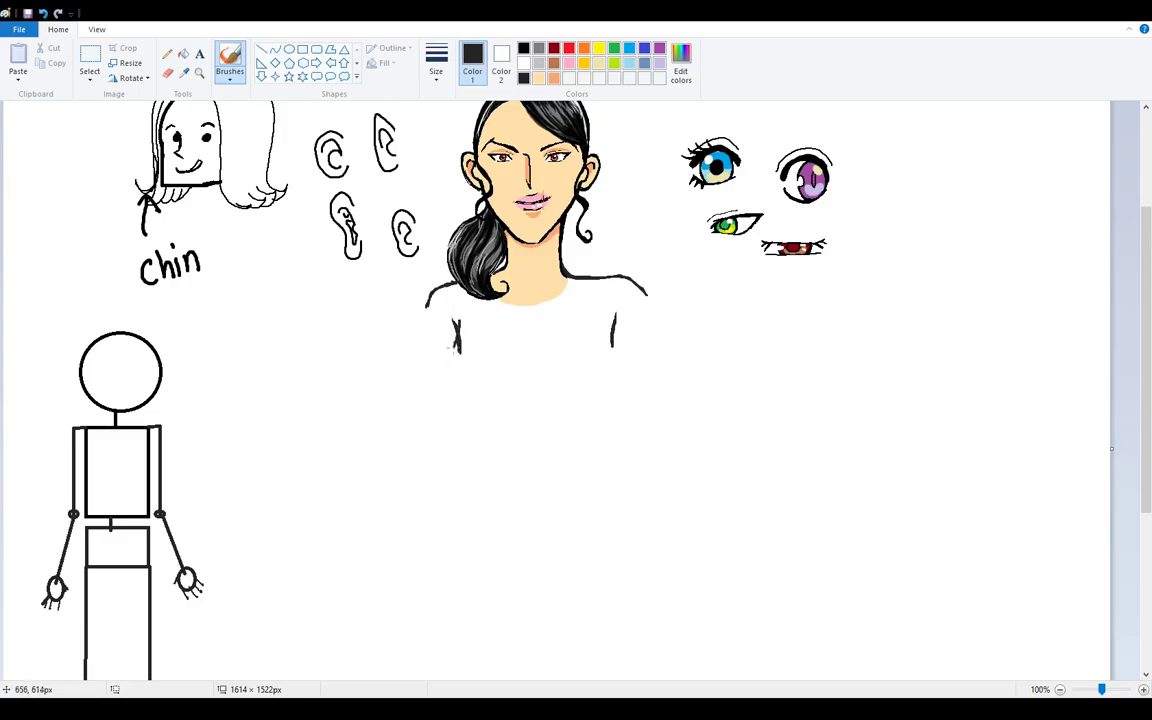
# Step: Draw two side-by-side circles of about 123 × 122 px for the bust, touching the armpit lines
pyautogui.click(288, 49)
pyautogui.moveTo(444, 338); pyautogui.dragTo(524, 404)
pyautogui.press('Escape')
pyautogui.moveTo(446, 329); pyautogui.dragTo(532, 412)
pyautogui.moveTo(544, 332); pyautogui.dragTo(626, 411)
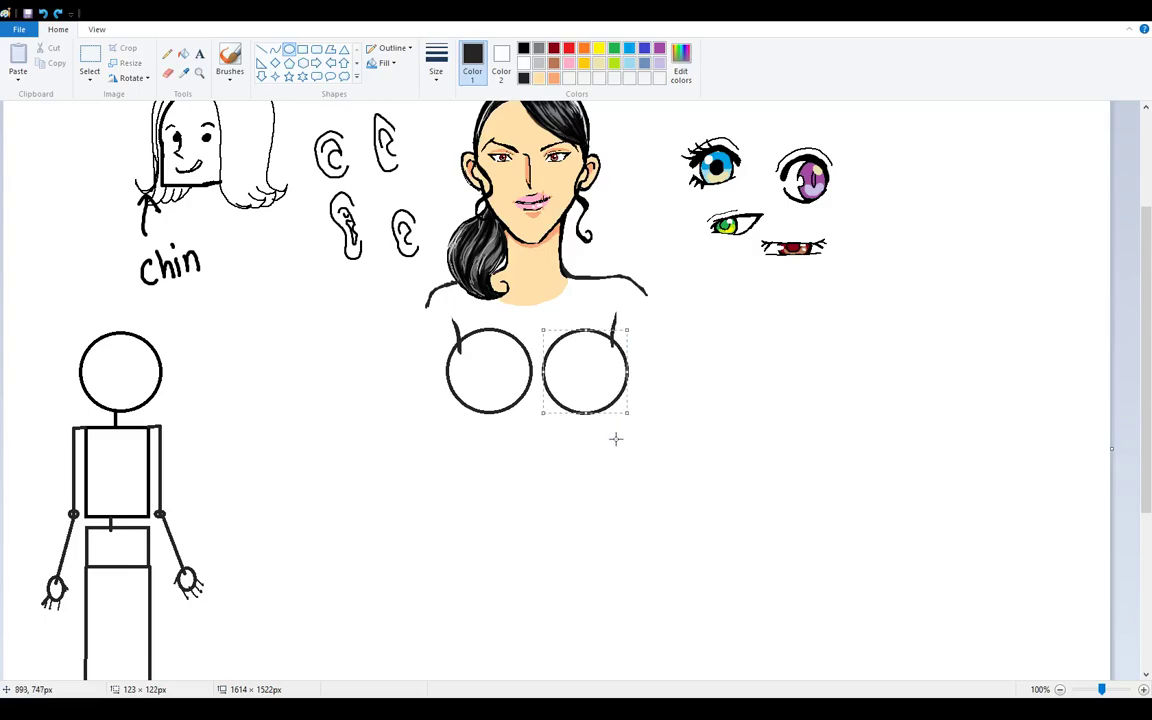
pyautogui.click(676, 404)
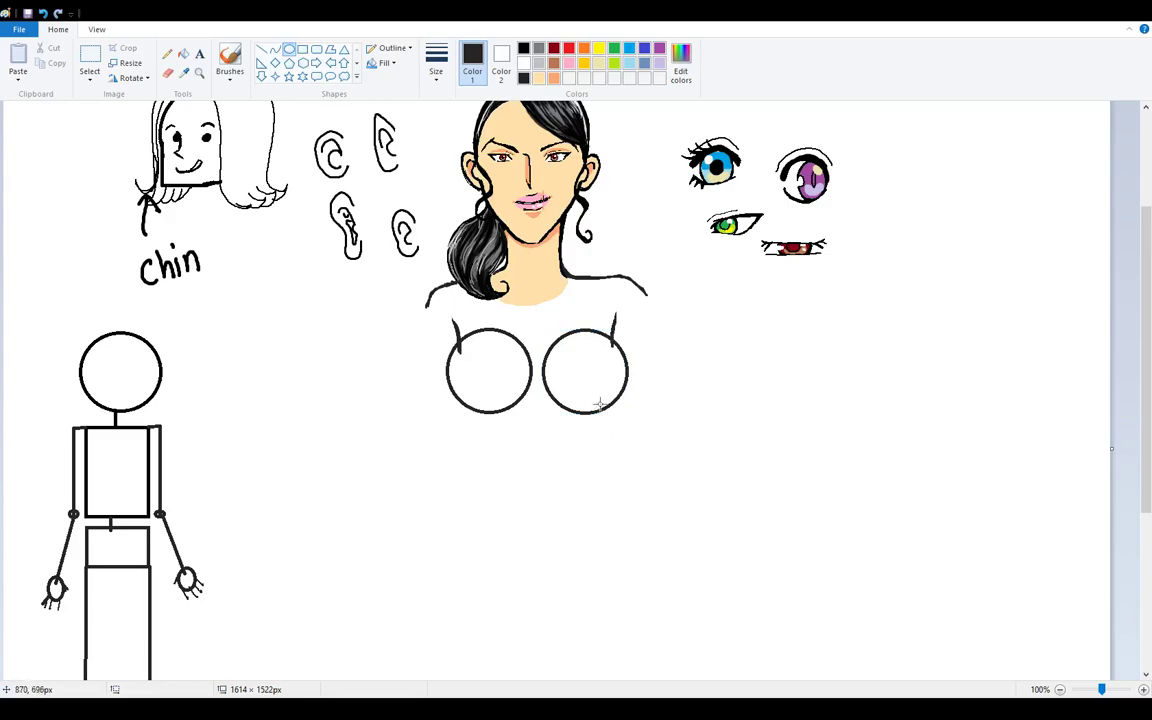
# Step: Erase the upper arcs of both bust circles so their outlines stay open towards the shoulders
pyautogui.click(169, 74)
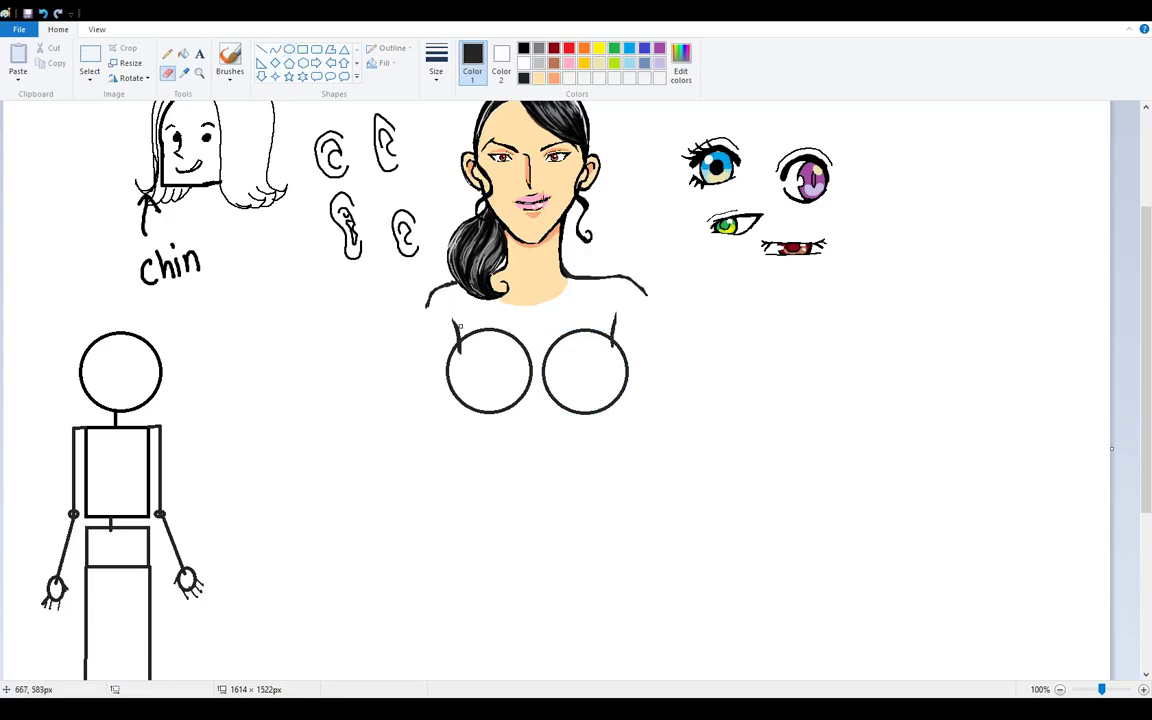
pyautogui.moveTo(470, 331)
pyautogui.mouseDown()
pyautogui.moveTo(510, 332)
pyautogui.moveTo(469, 330)
pyautogui.mouseUp()
pyautogui.moveTo(585, 331)
pyautogui.mouseDown()
pyautogui.moveTo(551, 360)
pyautogui.moveTo(570, 333)
pyautogui.moveTo(551, 355)
pyautogui.moveTo(566, 338)
pyautogui.moveTo(607, 340)
pyautogui.mouseUp()
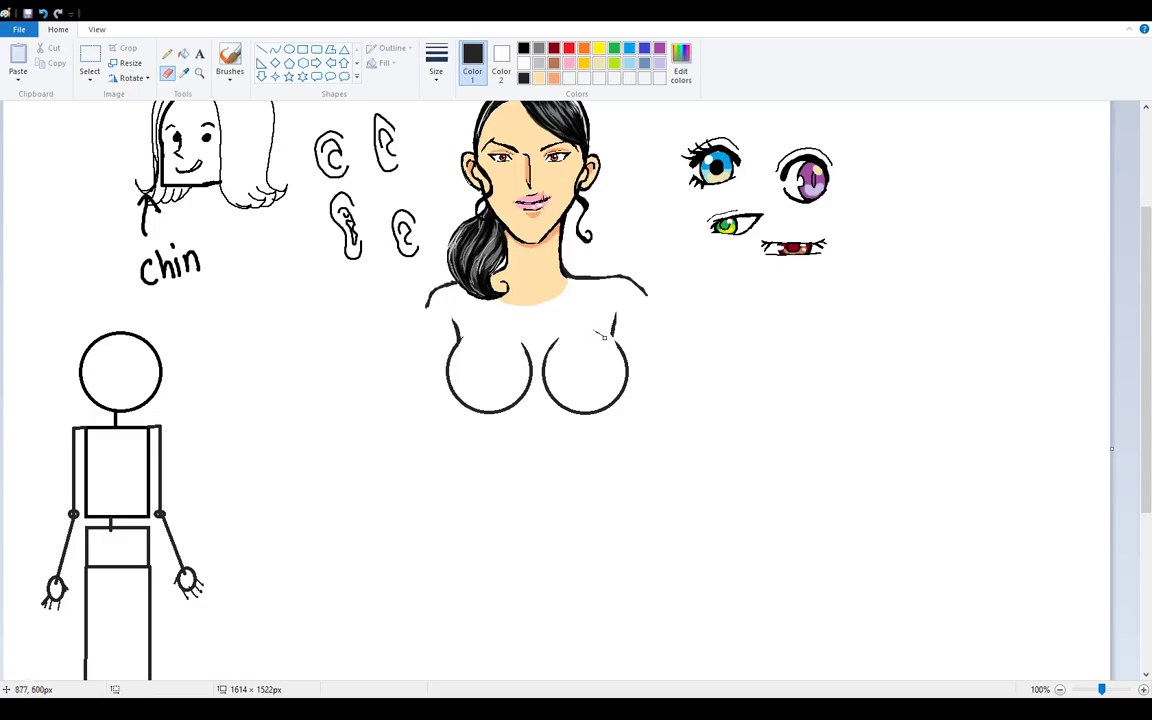
pyautogui.hotkey('ctrl', 'z')
pyautogui.hotkey('ctrl', 'z')
# Step: Brush a separate, more angular bust outline beyond the eye studies and erase its excess strokes before returning to the brush
pyautogui.click(230, 60)
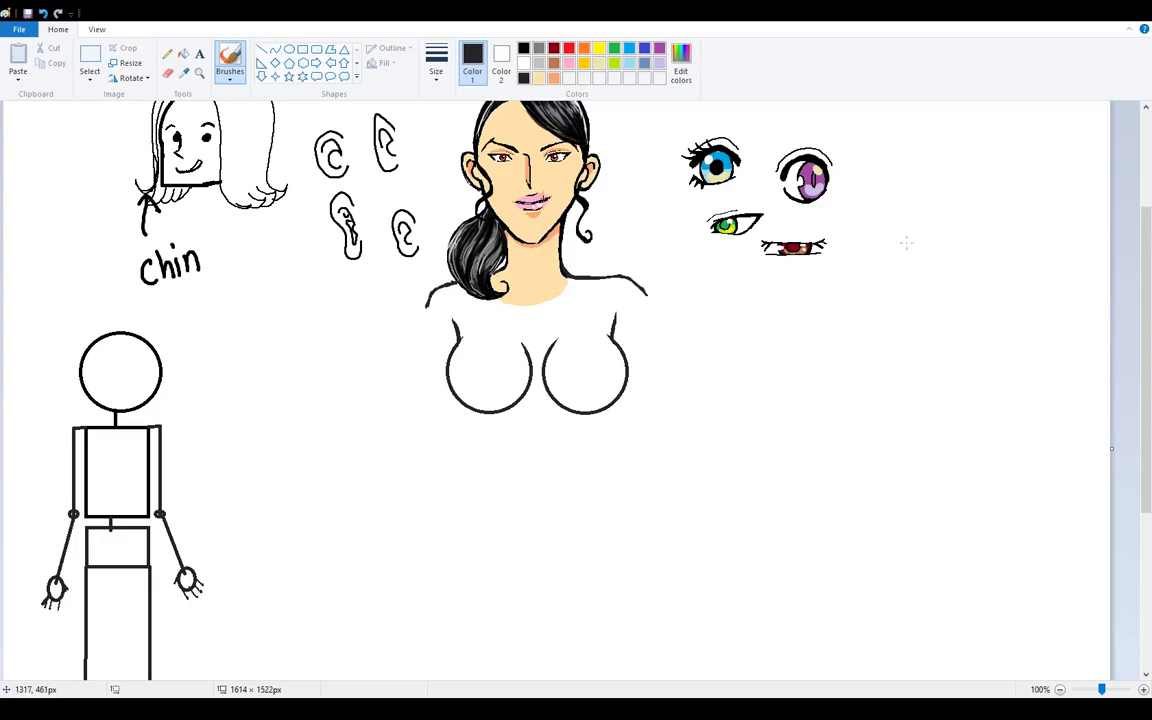
pyautogui.moveTo(882, 245)
pyautogui.mouseDown()
pyautogui.moveTo(880, 306)
pyautogui.moveTo(906, 332)
pyautogui.moveTo(941, 316)
pyautogui.mouseUp()
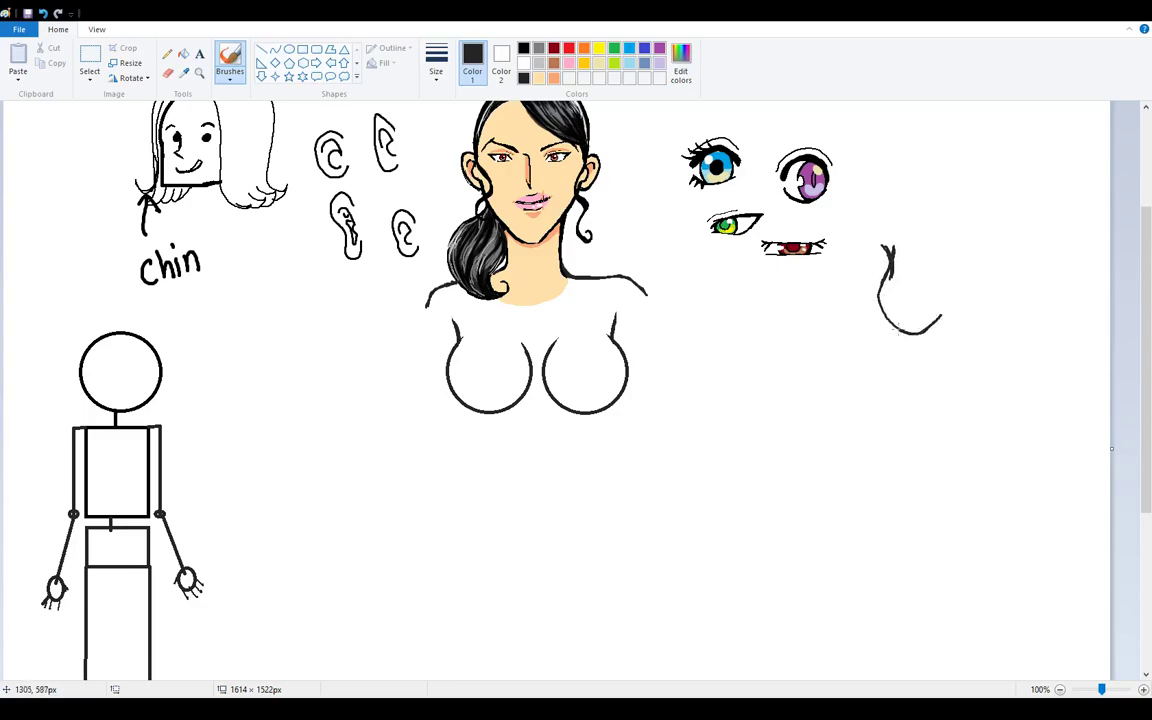
pyautogui.moveTo(870, 295)
pyautogui.mouseDown()
pyautogui.moveTo(942, 293)
pyautogui.moveTo(880, 295)
pyautogui.moveTo(953, 296)
pyautogui.moveTo(938, 318)
pyautogui.moveTo(958, 299)
pyautogui.moveTo(1022, 330)
pyautogui.moveTo(1053, 299)
pyautogui.moveTo(1034, 318)
pyautogui.moveTo(1006, 320)
pyautogui.moveTo(986, 301)
pyautogui.moveTo(1026, 322)
pyautogui.moveTo(1058, 298)
pyautogui.moveTo(1033, 244)
pyautogui.moveTo(1034, 260)
pyautogui.moveTo(1052, 290)
pyautogui.moveTo(1040, 240)
pyautogui.moveTo(1061, 295)
pyautogui.mouseUp()
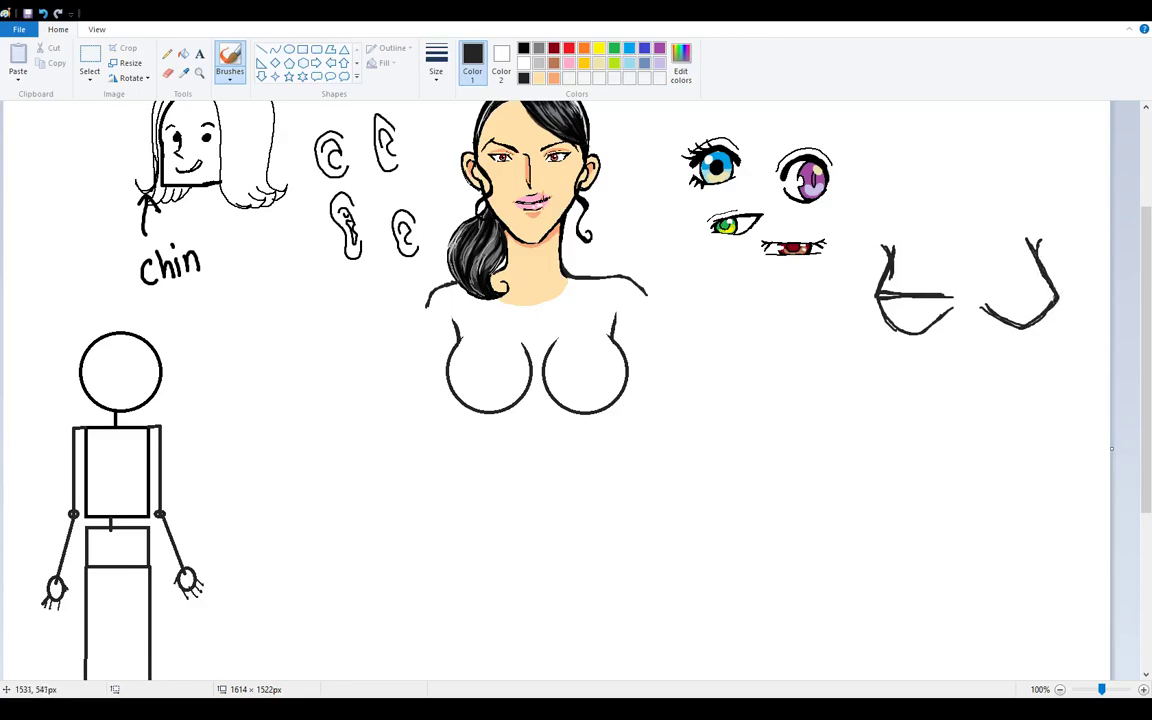
pyautogui.click(167, 73)
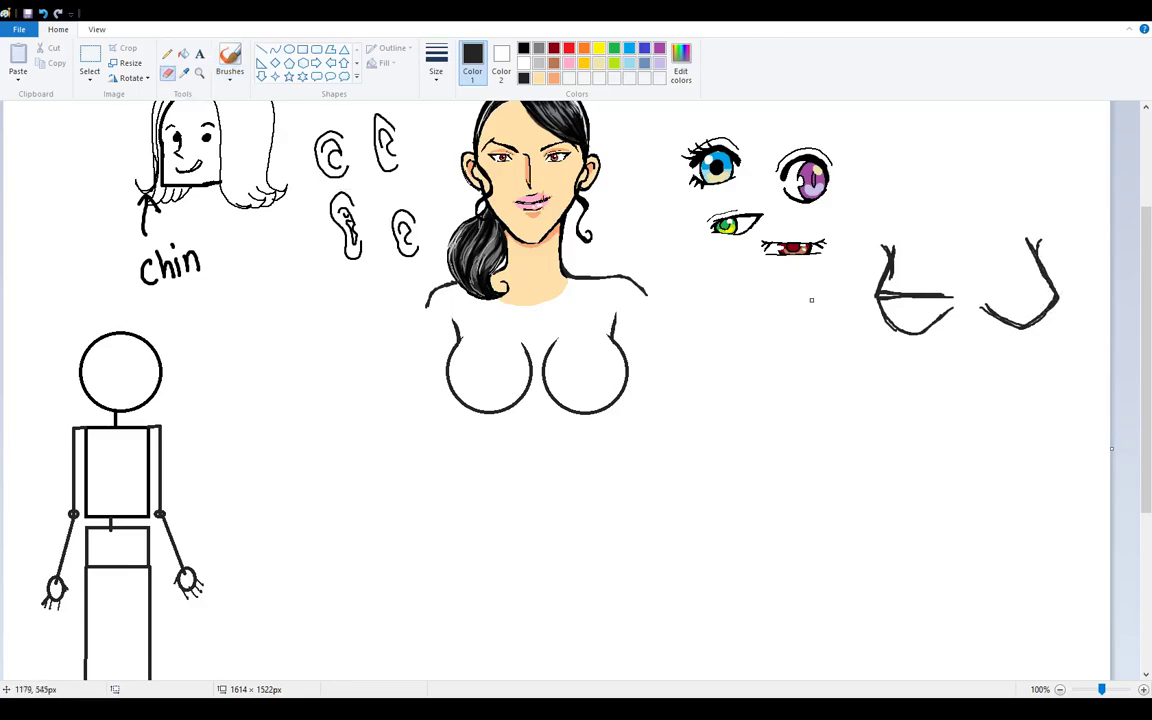
pyautogui.moveTo(955, 295); pyautogui.dragTo(857, 287)
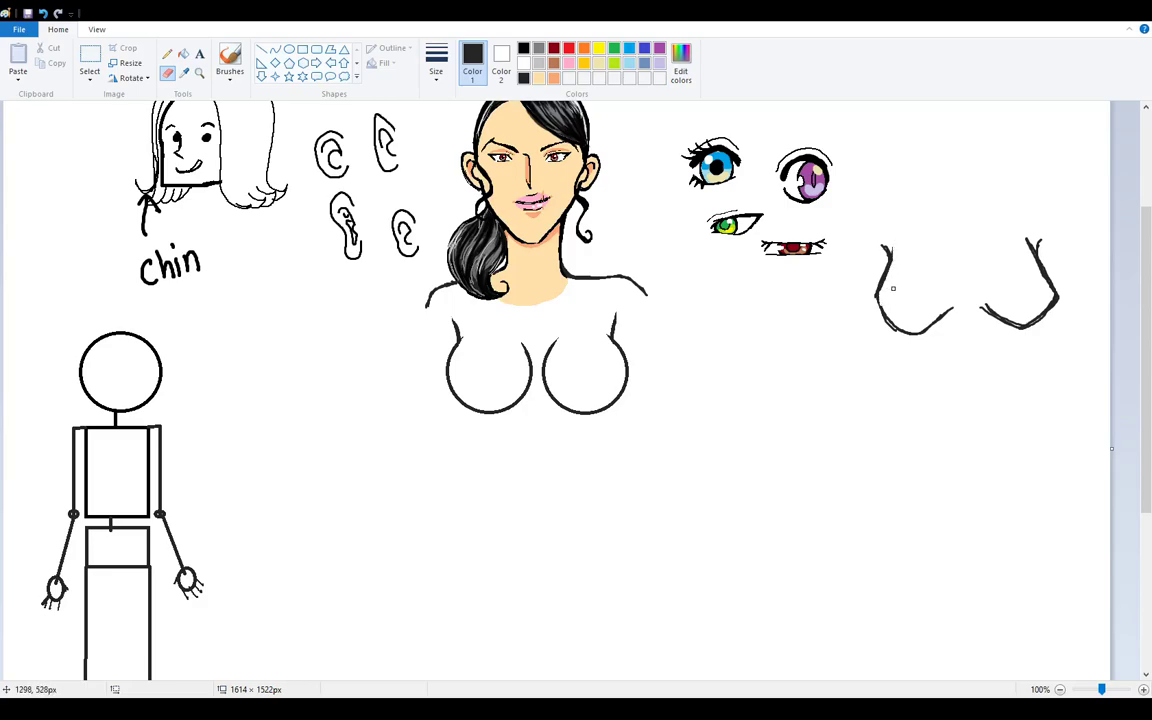
pyautogui.moveTo(983, 304); pyautogui.dragTo(1003, 314)
pyautogui.click(229, 58)
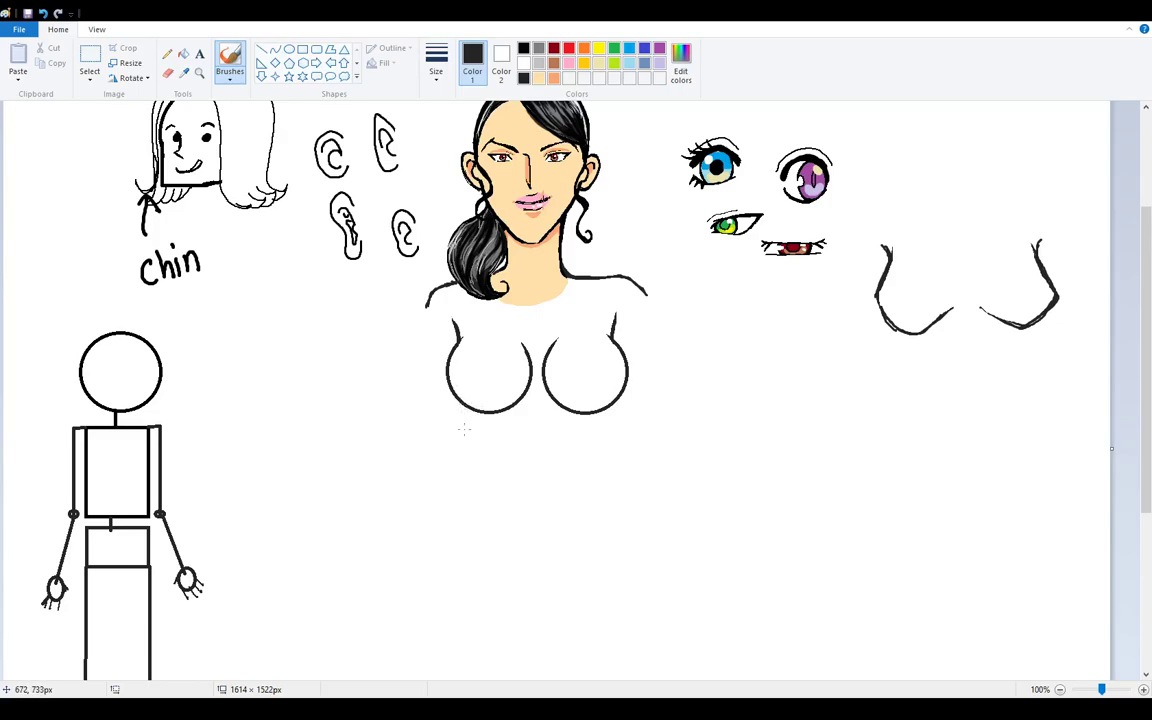
pyautogui.moveTo(458, 398); pyautogui.dragTo(462, 482)
pyautogui.moveTo(611, 405); pyautogui.dragTo(601, 482)
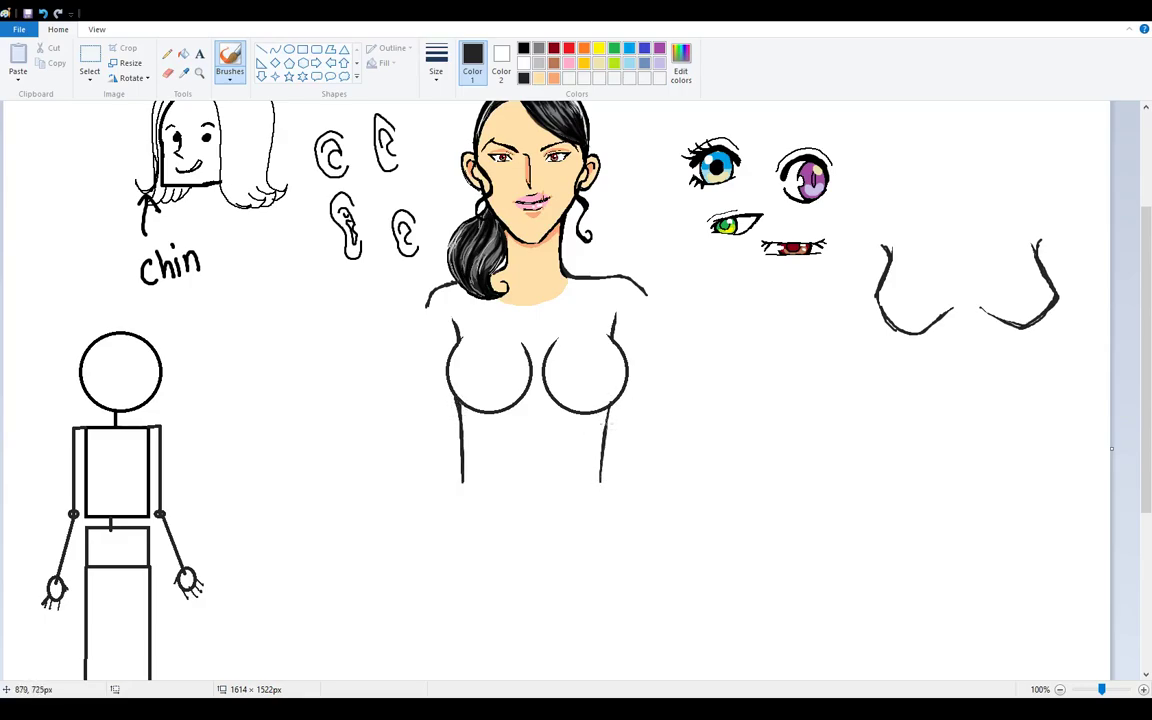
pyautogui.hotkey('ctrl', 'z')
pyautogui.hotkey('ctrl', 'z')
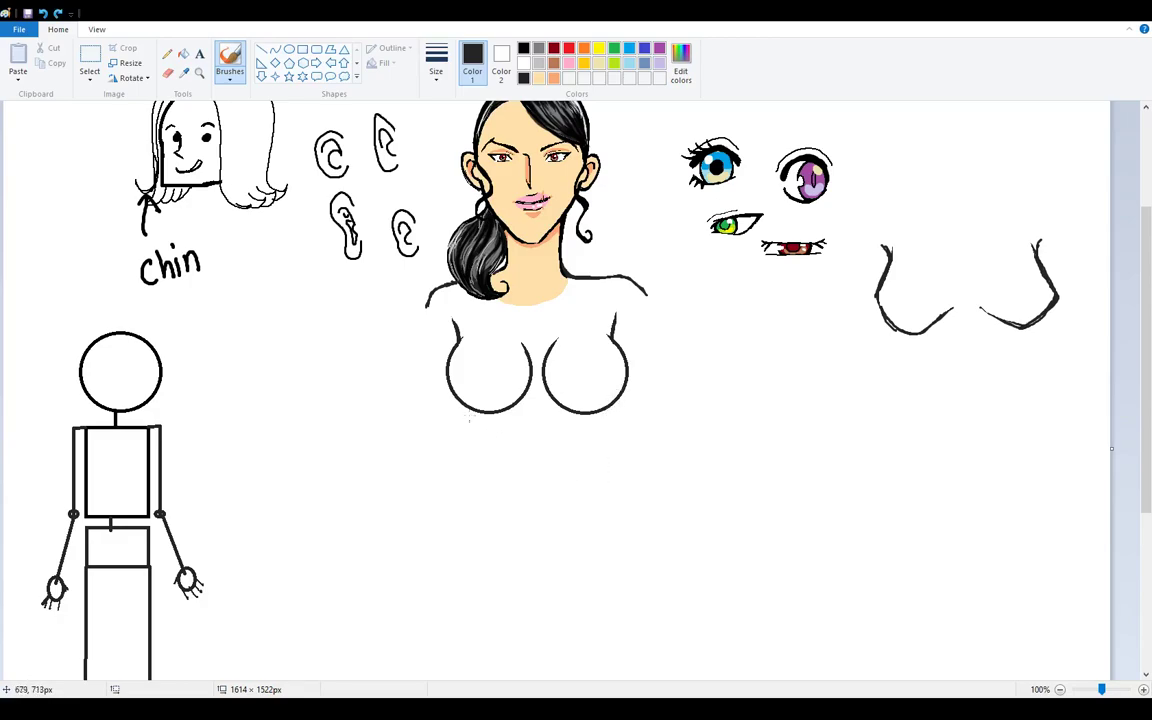
# Step: Brush inward-curving waist lines on both sides below the bust and flare the ponytail-side line out into a hip
pyautogui.moveTo(461, 404); pyautogui.dragTo(470, 440)
pyautogui.moveTo(608, 413); pyautogui.dragTo(596, 450)
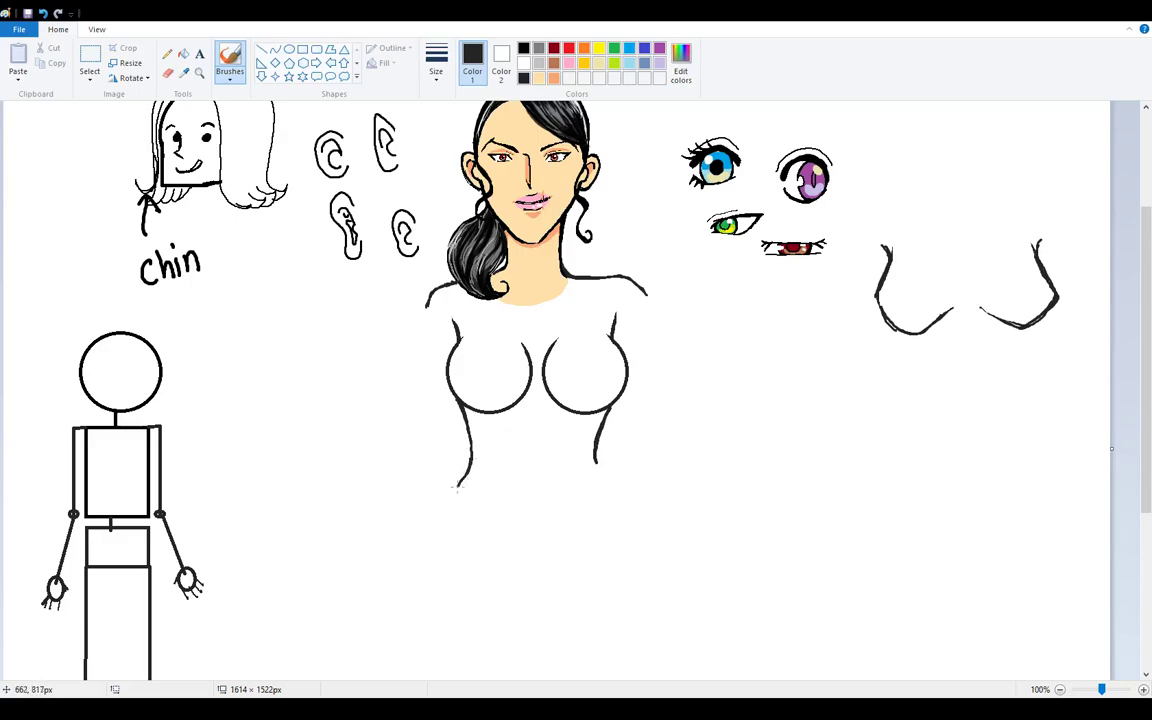
pyautogui.moveTo(469, 459); pyautogui.dragTo(427, 548)
pyautogui.moveTo(183, 529); pyautogui.dragTo(418, 527)
pyautogui.moveTo(185, 427); pyautogui.dragTo(441, 410)
pyautogui.hotkey('ctrl', 'z')
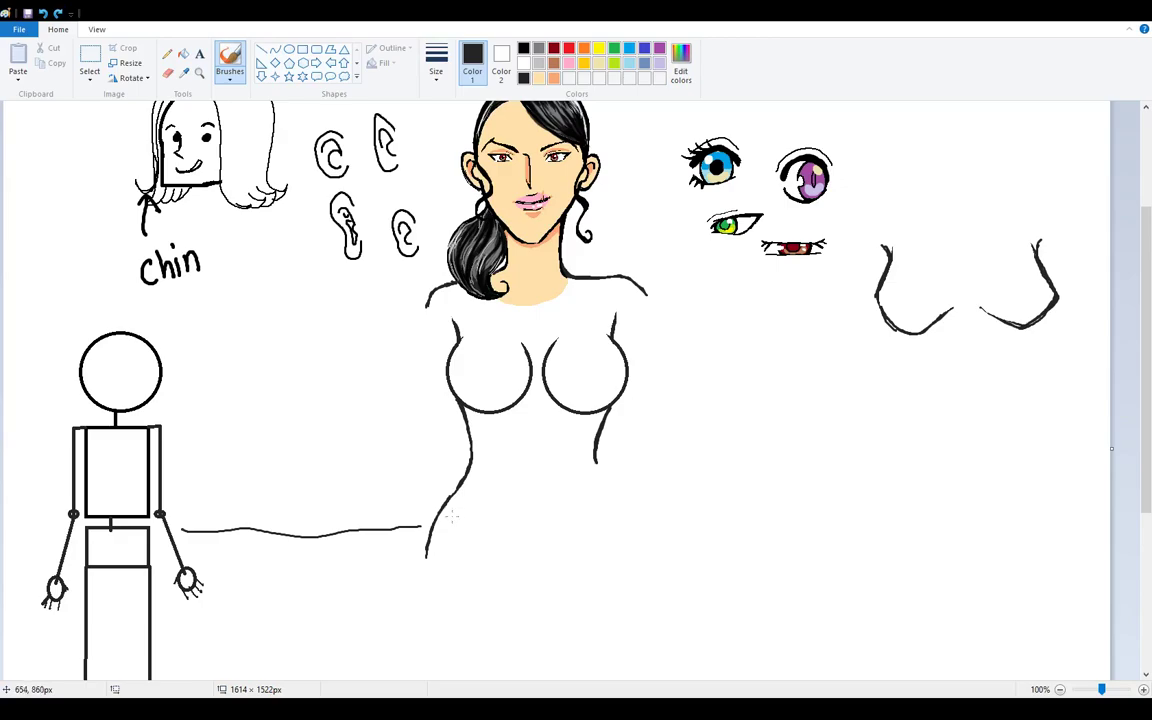
pyautogui.hotkey('ctrl', 'z')
# Step: Brush the matching second hip curve, a small navel mark and two slanted pelvis lines, thinning the slanted strokes with the eraser
pyautogui.moveTo(596, 455); pyautogui.dragTo(641, 555)
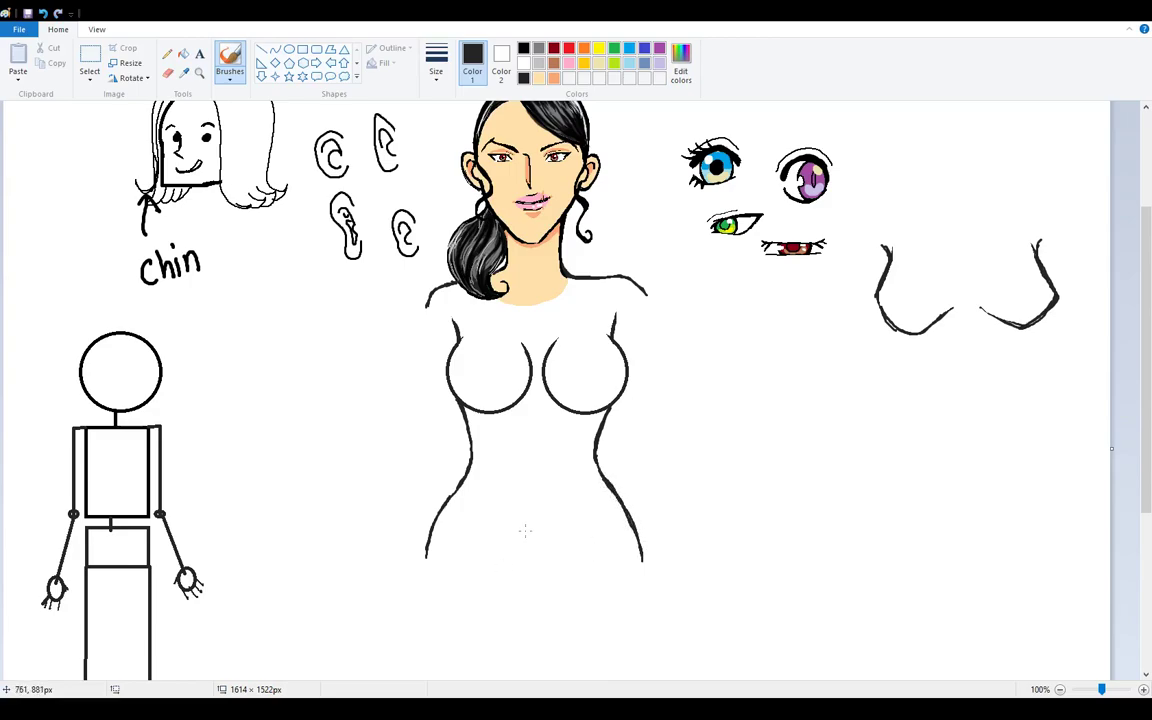
pyautogui.moveTo(533, 541); pyautogui.dragTo(486, 562)
pyautogui.moveTo(597, 524); pyautogui.dragTo(579, 562)
pyautogui.click(167, 73)
pyautogui.moveTo(460, 523); pyautogui.dragTo(486, 551)
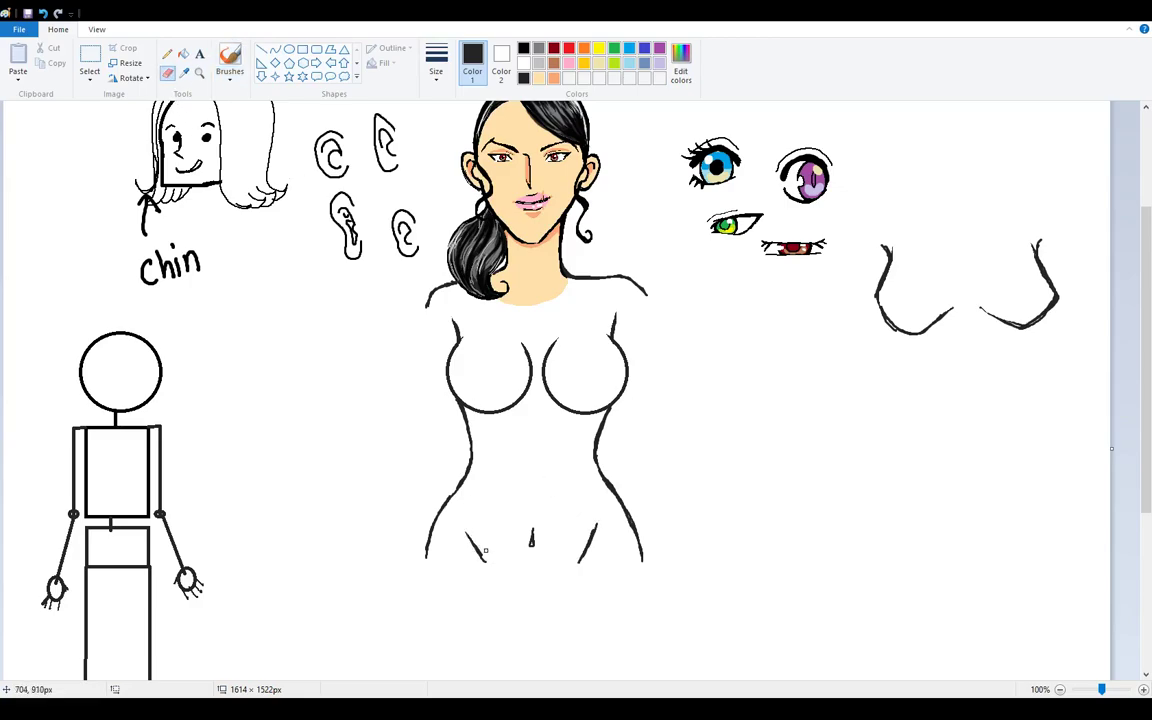
pyautogui.moveTo(599, 523); pyautogui.dragTo(574, 556)
# Step: Extend the slanted pelvis lines with the Pencil up to the hips and down into a rounded V between the legs
pyautogui.click(230, 60)
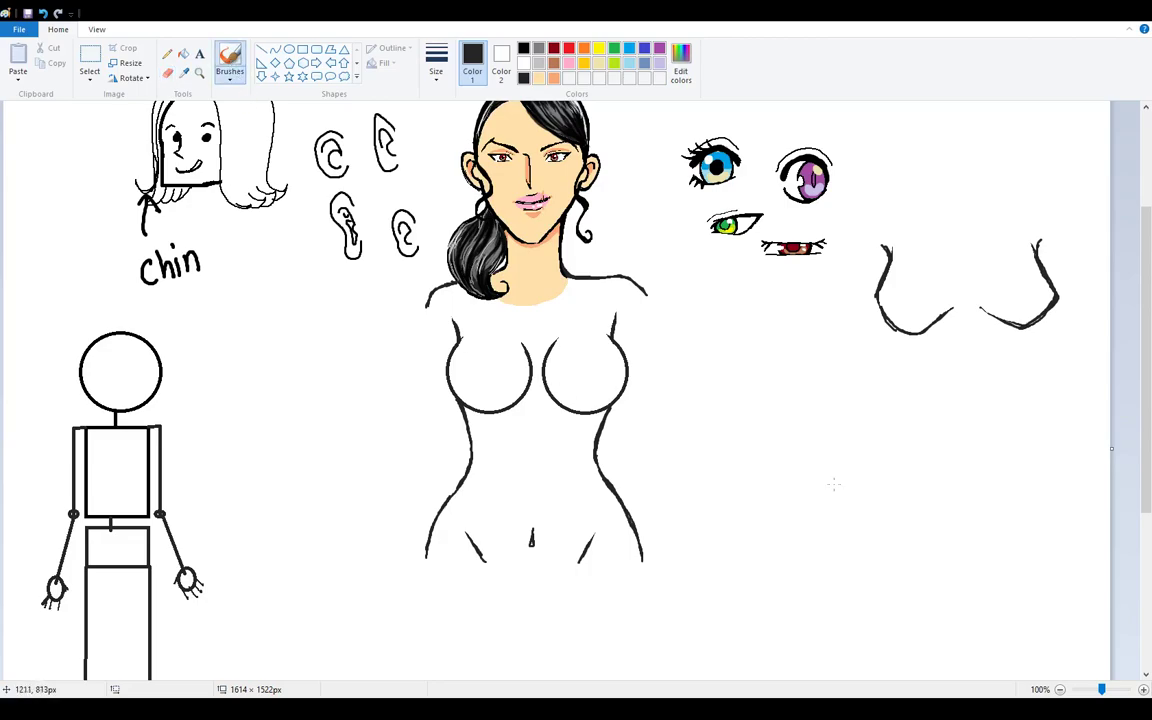
pyautogui.moveTo(1133, 411); pyautogui.dragTo(1126, 463)
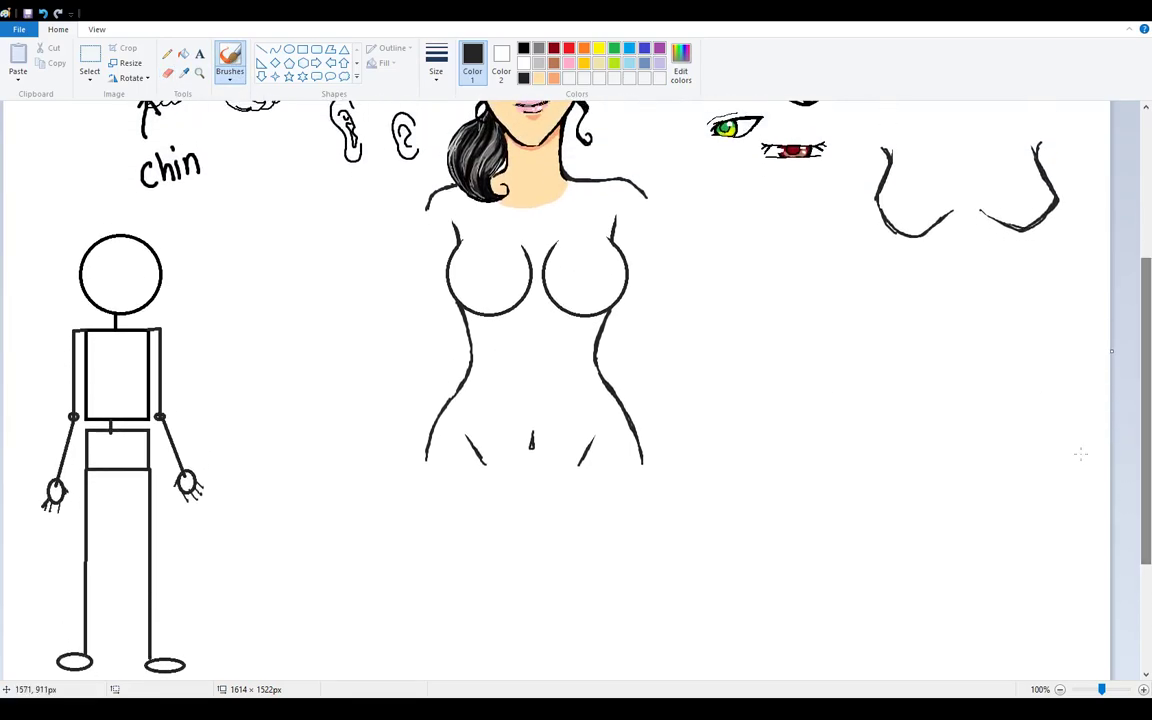
pyautogui.click(167, 53)
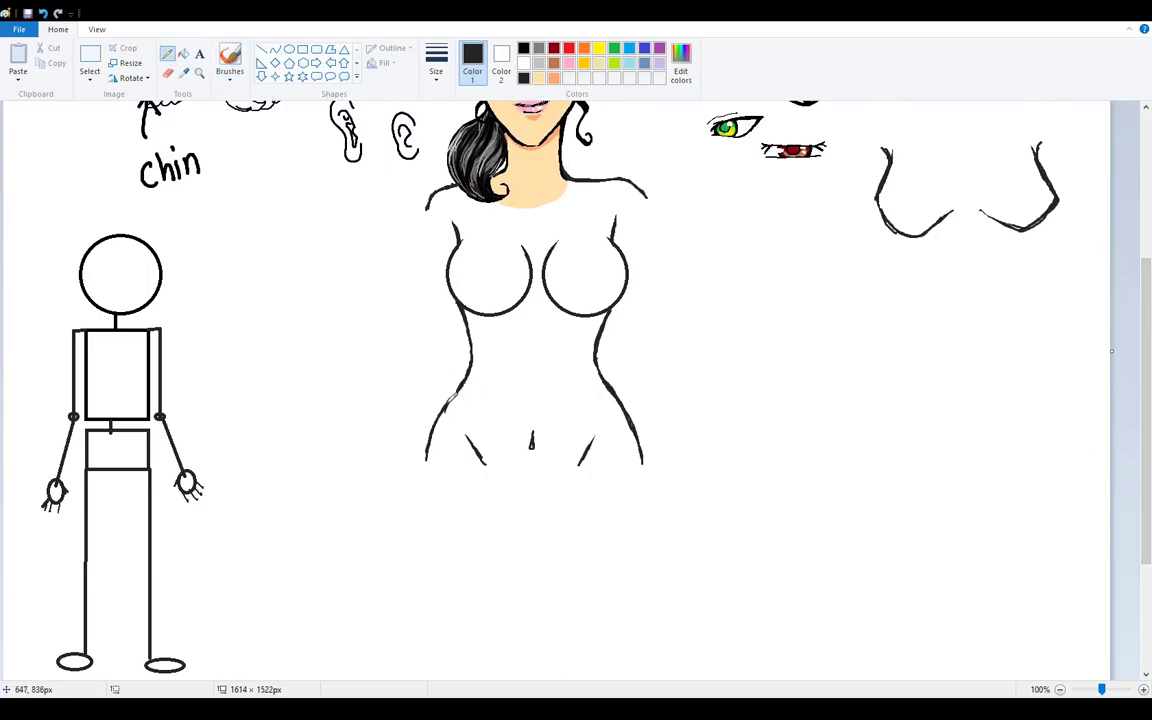
pyautogui.moveTo(446, 405); pyautogui.dragTo(471, 432)
pyautogui.moveTo(592, 440); pyautogui.dragTo(614, 400)
pyautogui.moveTo(440, 404); pyautogui.dragTo(505, 497)
pyautogui.moveTo(484, 455); pyautogui.dragTo(520, 510)
pyautogui.moveTo(578, 466)
pyautogui.mouseDown()
pyautogui.moveTo(549, 509)
pyautogui.moveTo(516, 507)
pyautogui.moveTo(544, 511)
pyautogui.moveTo(518, 504)
pyautogui.moveTo(546, 508)
pyautogui.moveTo(576, 468)
pyautogui.mouseUp()
pyautogui.moveTo(447, 405); pyautogui.dragTo(615, 400)
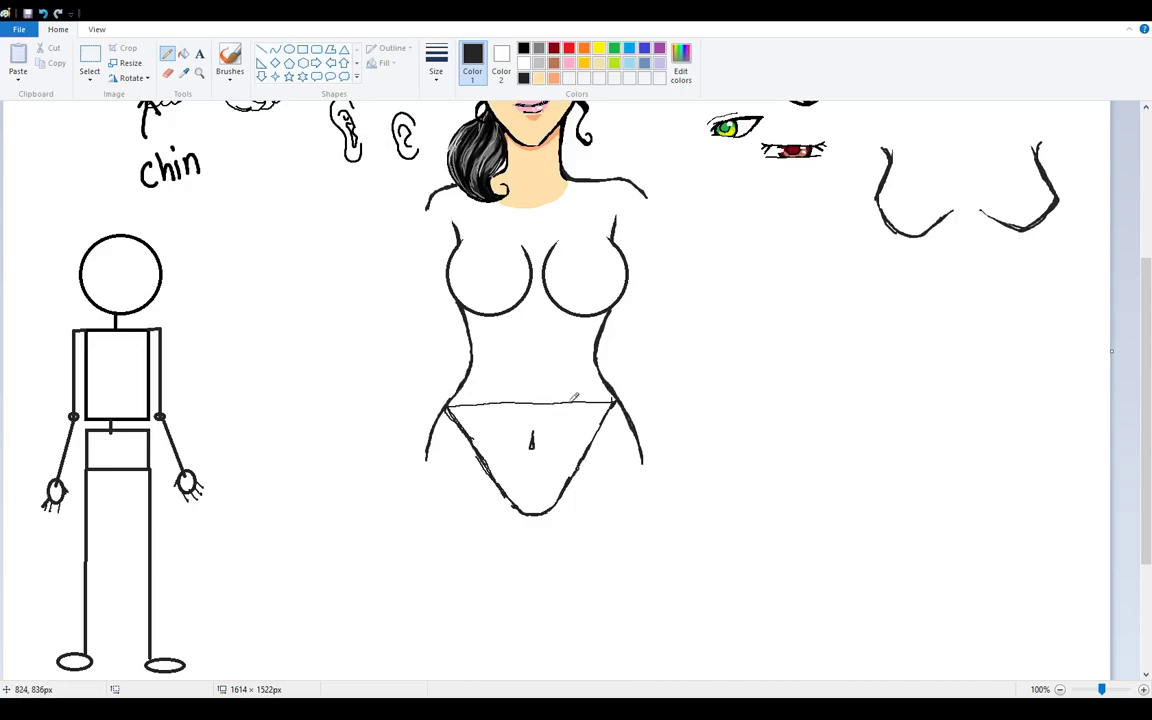
pyautogui.hotkey('ctrl', 'z')
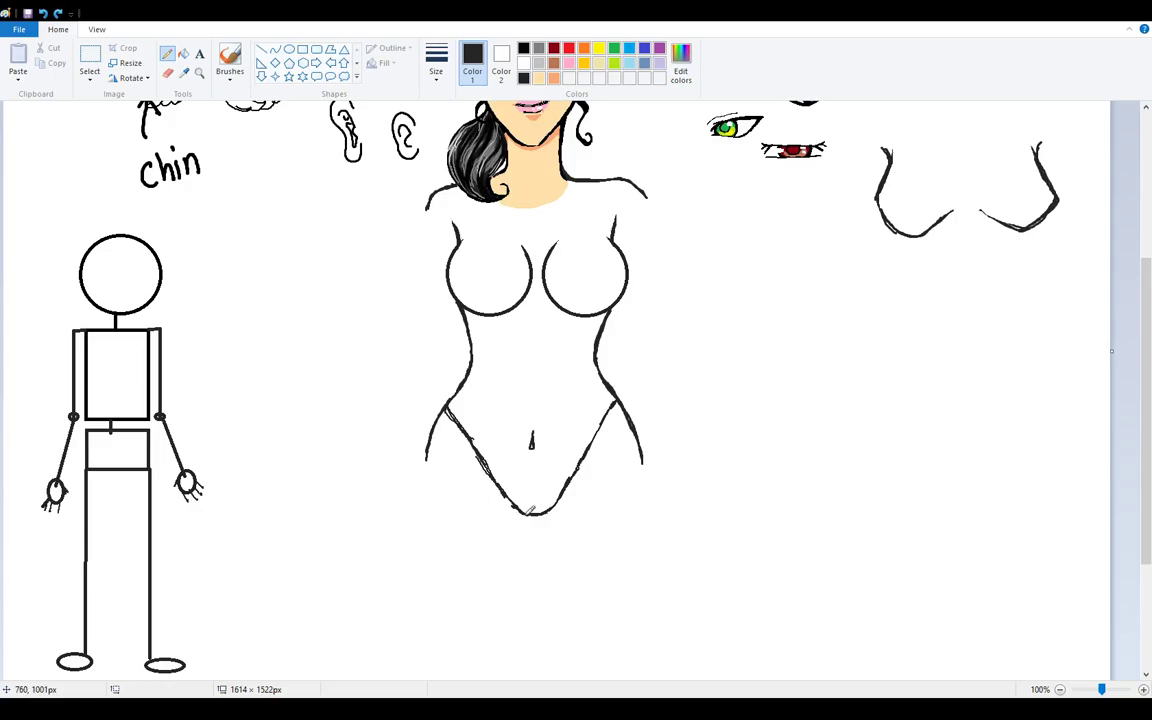
# Step: Pencil two short inner-thigh starts below the pelvis curve and extend the one opposite the ponytail side down the leg
pyautogui.moveTo(518, 506); pyautogui.dragTo(519, 531)
pyautogui.moveTo(543, 510); pyautogui.dragTo(543, 531)
pyautogui.moveTo(546, 532); pyautogui.dragTo(560, 652)
pyautogui.moveTo(519, 515); pyautogui.dragTo(507, 655)
pyautogui.moveTo(512, 560); pyautogui.dragTo(514, 570)
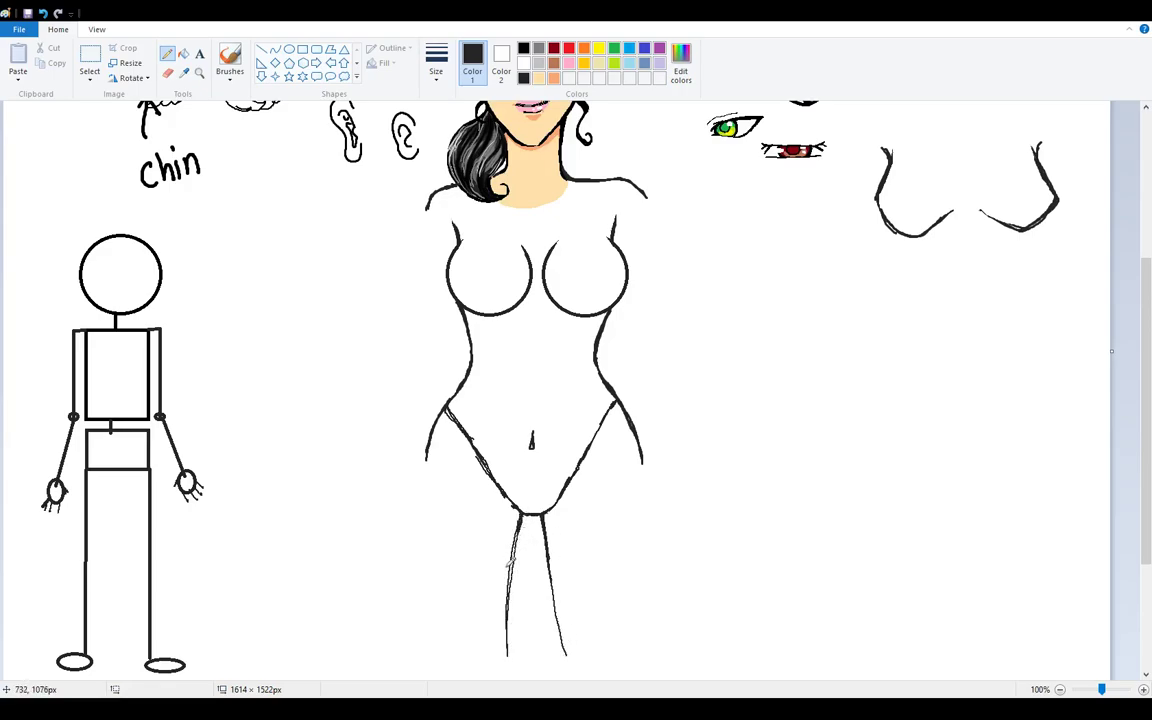
pyautogui.hotkey('ctrl', 'z')
# Step: Brush a nearly straight inner-thigh line down the leg on the ponytail side
pyautogui.click(229, 62)
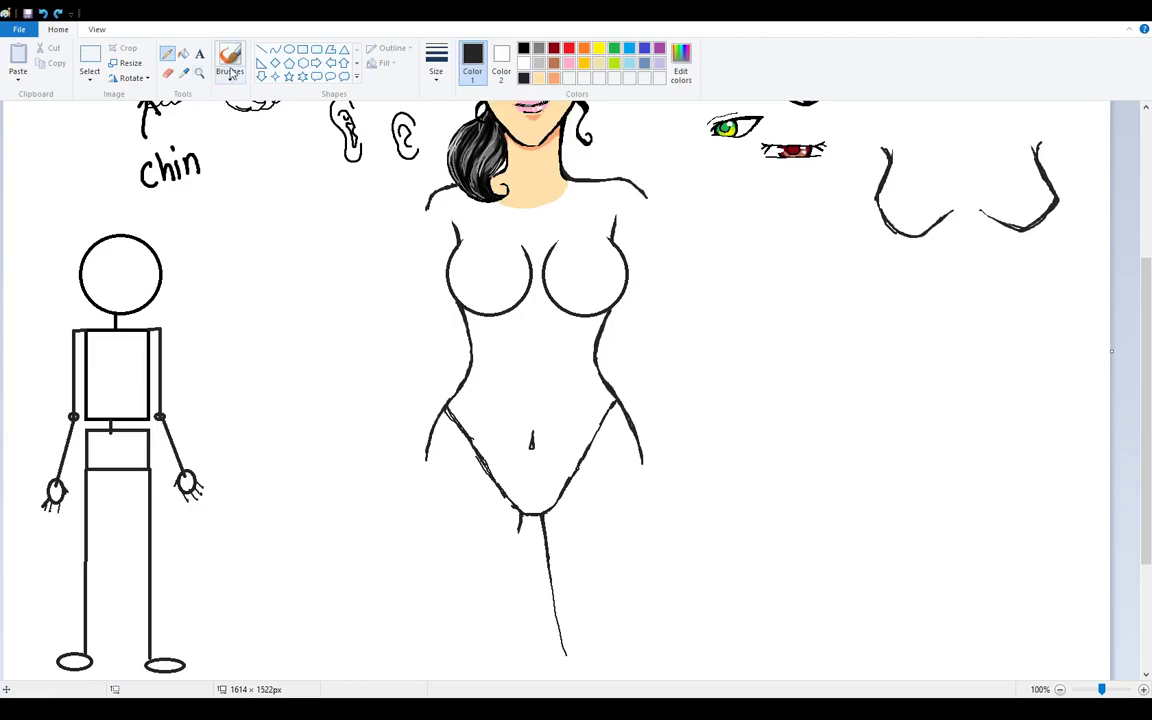
pyautogui.moveTo(519, 515); pyautogui.dragTo(515, 655)
pyautogui.hotkey('ctrl', 'z')
pyautogui.moveTo(520, 512); pyautogui.dragTo(515, 660)
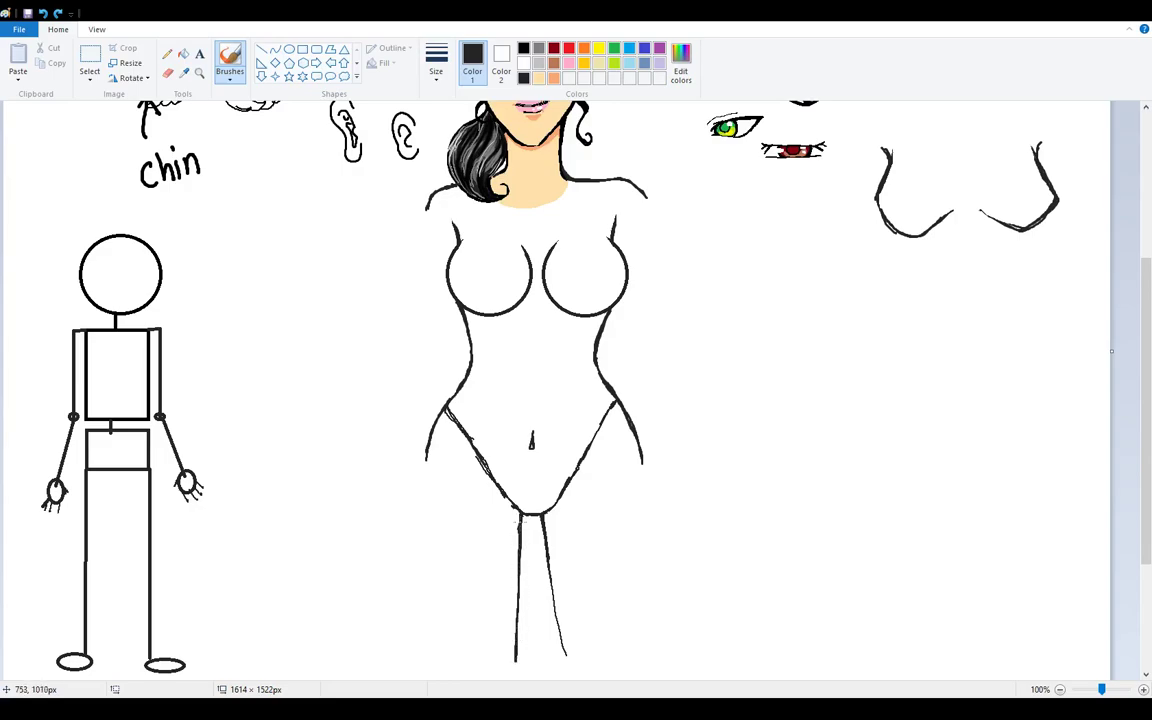
# Step: Thicken the slanted inner-thigh line and brush both outer thigh contours from the hips down, tapering towards the knees
pyautogui.moveTo(556, 601); pyautogui.dragTo(566, 652)
pyautogui.moveTo(430, 433)
pyautogui.mouseDown()
pyautogui.moveTo(418, 502)
pyautogui.moveTo(443, 650)
pyautogui.moveTo(420, 497)
pyautogui.moveTo(431, 436)
pyautogui.mouseUp()
pyautogui.moveTo(643, 441)
pyautogui.mouseDown()
pyautogui.moveTo(643, 537)
pyautogui.moveTo(621, 666)
pyautogui.moveTo(651, 510)
pyautogui.moveTo(645, 462)
pyautogui.mouseUp()
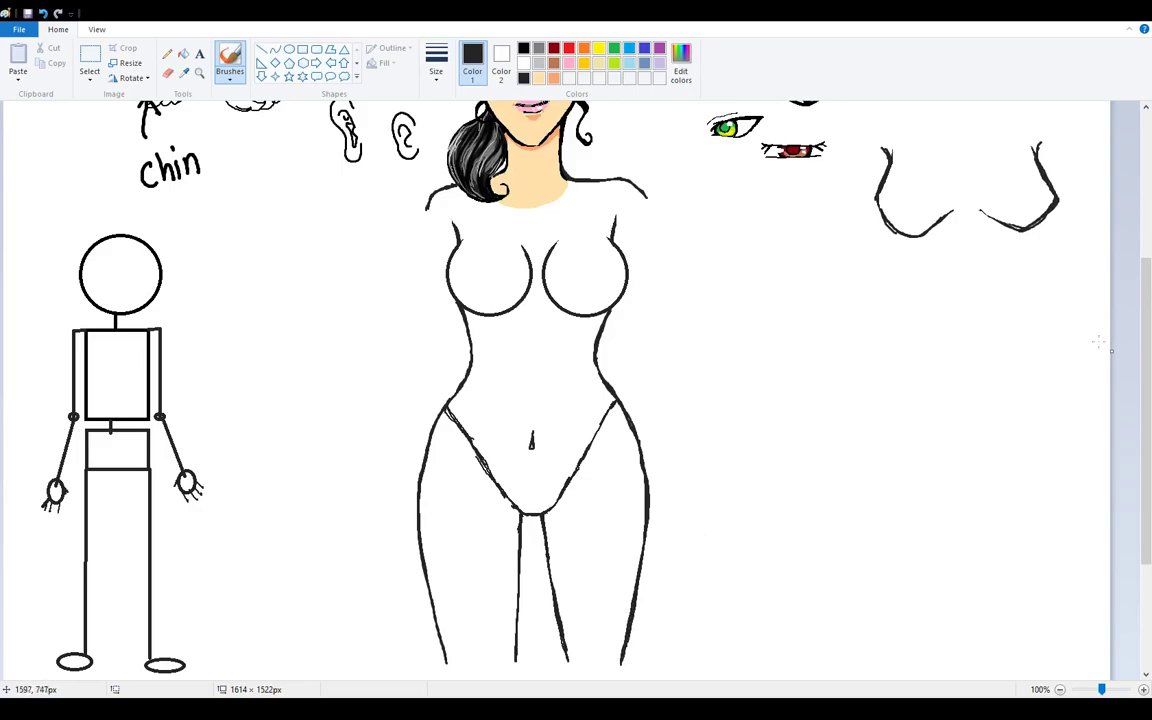
pyautogui.scroll(-5, 1090, 440)
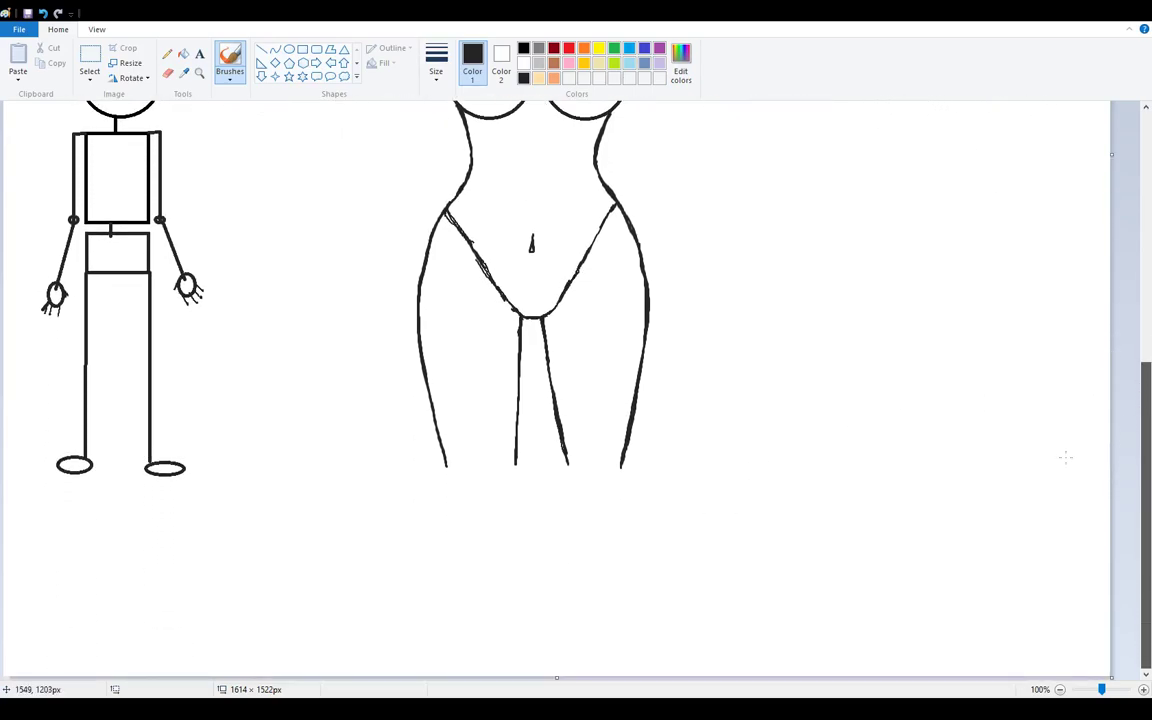
pyautogui.moveTo(562, 450); pyautogui.dragTo(562, 447)
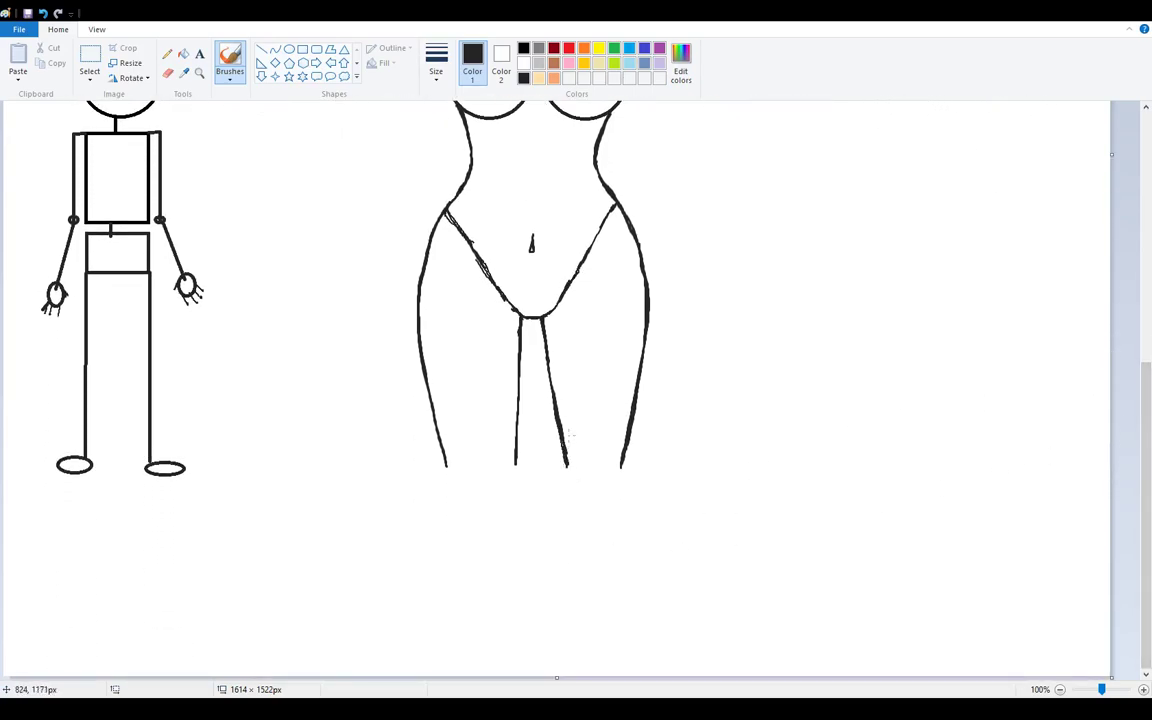
# Step: Add small knee circles to the body diagram's legs and brush short knee curves at the ends of the woman's thigh lines
pyautogui.moveTo(82, 362); pyautogui.dragTo(151, 360)
pyautogui.moveTo(446, 468); pyautogui.dragTo(445, 499)
pyautogui.moveTo(512, 460); pyautogui.dragTo(517, 505)
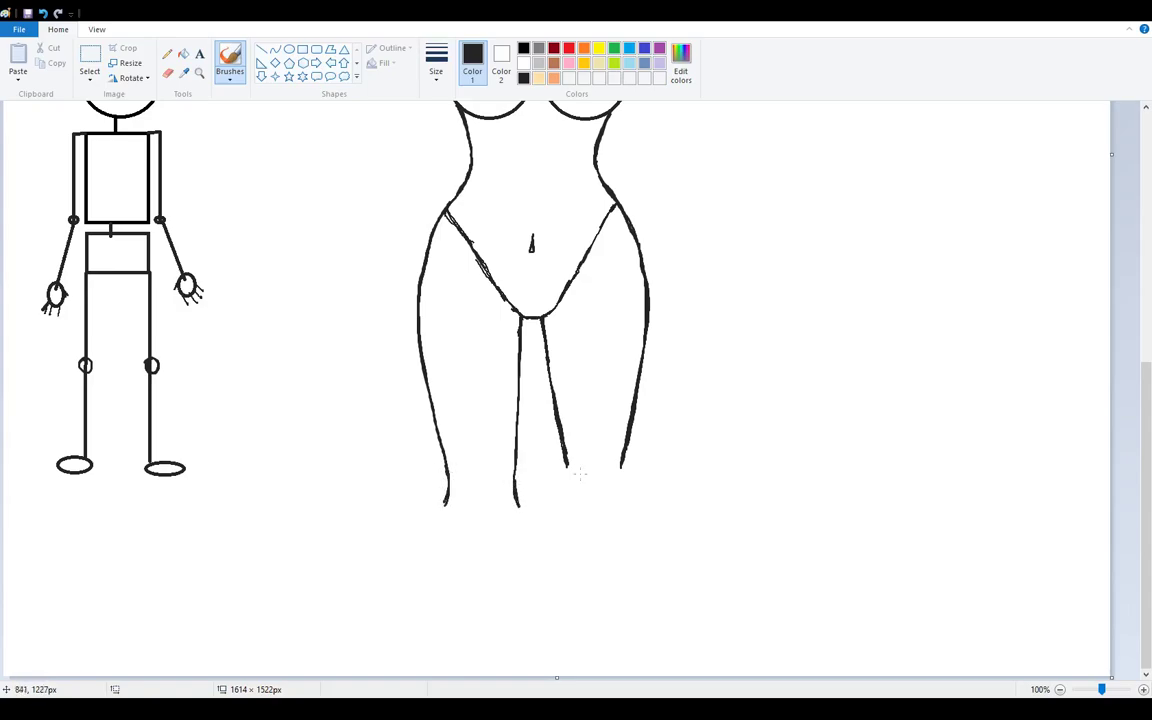
pyautogui.moveTo(566, 462); pyautogui.dragTo(561, 509)
# Step: Brush the outer knee and both calf contours of the leg opposite the ponytail side down to the canvas edge, and thicken them
pyautogui.moveTo(620, 474)
pyautogui.mouseDown()
pyautogui.moveTo(635, 589)
pyautogui.moveTo(617, 678)
pyautogui.mouseUp()
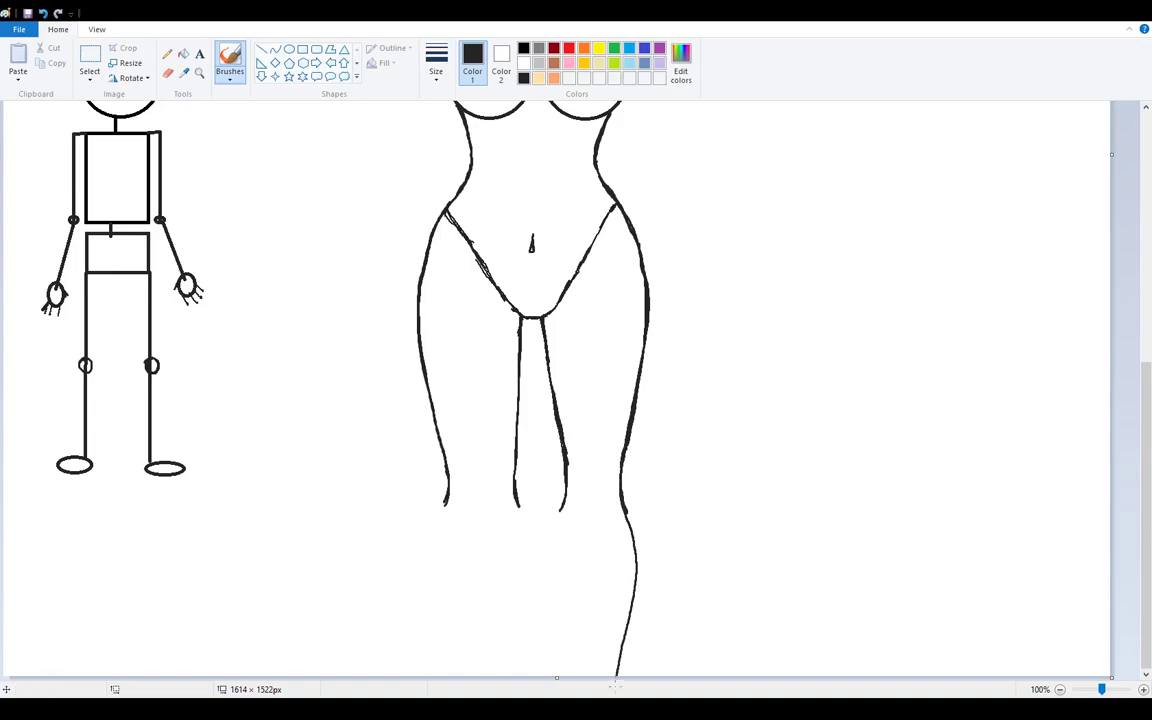
pyautogui.moveTo(561, 499); pyautogui.dragTo(576, 676)
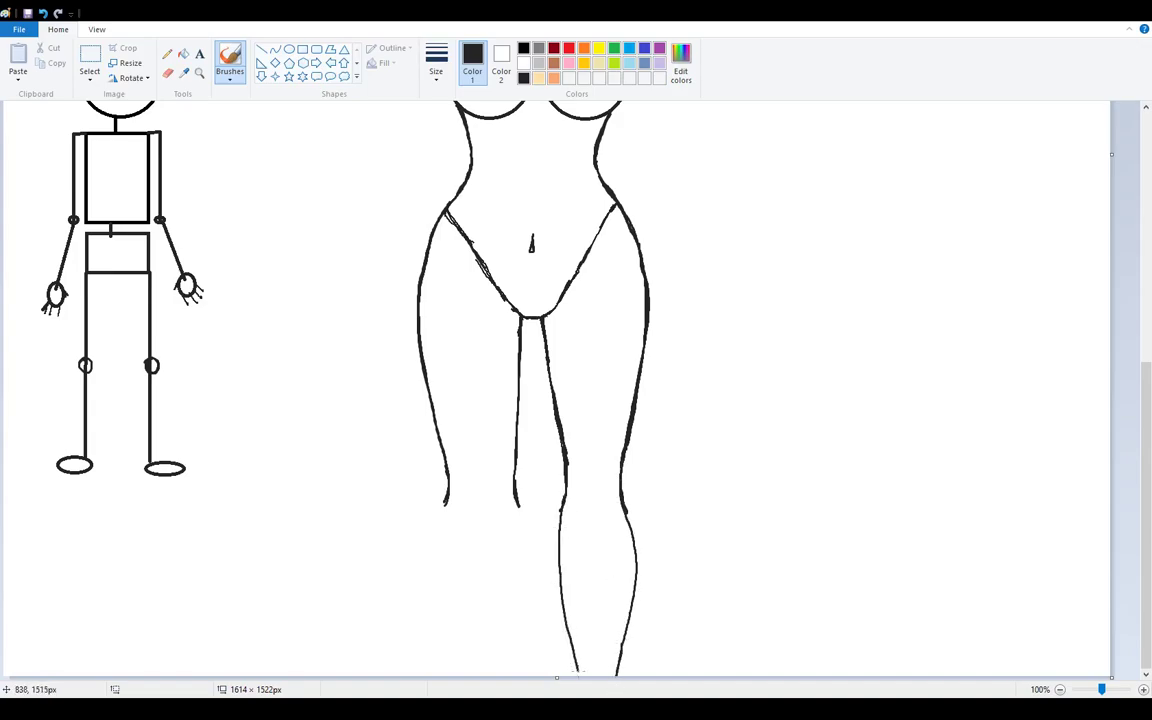
pyautogui.moveTo(560, 600); pyautogui.dragTo(551, 558)
pyautogui.moveTo(558, 505); pyautogui.dragTo(556, 600)
pyautogui.moveTo(556, 535); pyautogui.dragTo(567, 637)
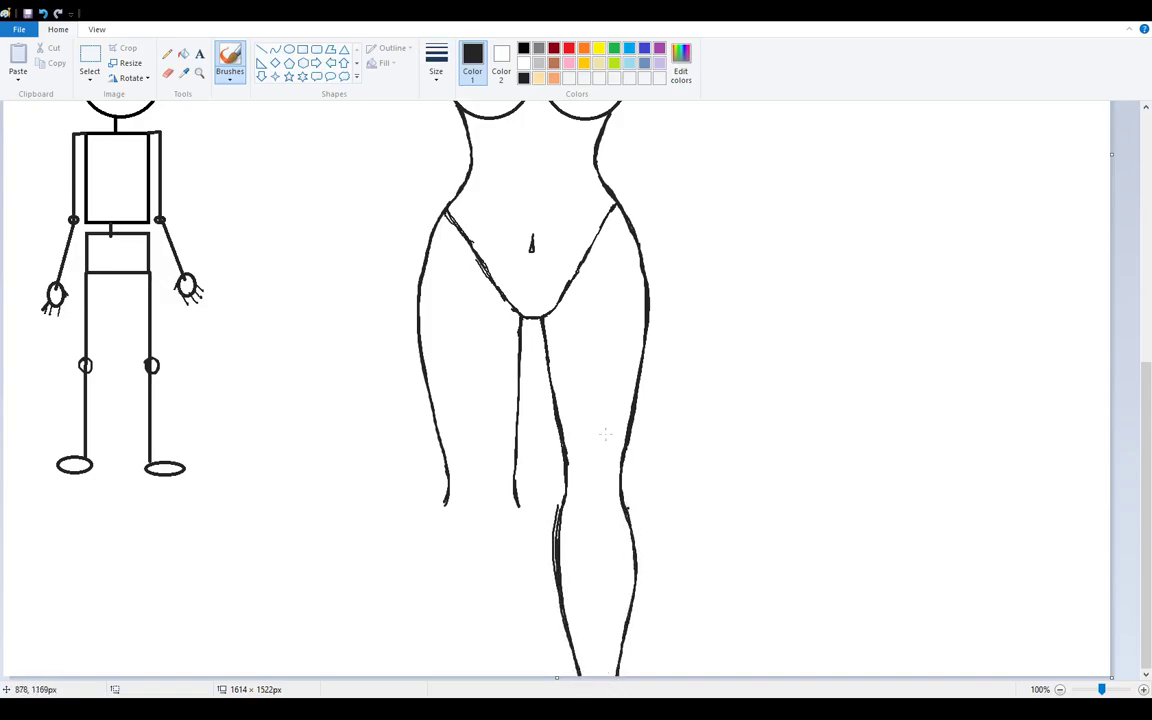
# Step: Brush the knee and calf contours of the leg on the ponytail side down to the canvas edge, and thicken them
pyautogui.moveTo(447, 497)
pyautogui.mouseDown()
pyautogui.moveTo(436, 537)
pyautogui.moveTo(458, 670)
pyautogui.mouseUp()
pyautogui.moveTo(437, 573); pyautogui.dragTo(448, 511)
pyautogui.moveTo(517, 503)
pyautogui.mouseDown()
pyautogui.moveTo(520, 583)
pyautogui.moveTo(505, 683)
pyautogui.moveTo(519, 622)
pyautogui.mouseUp()
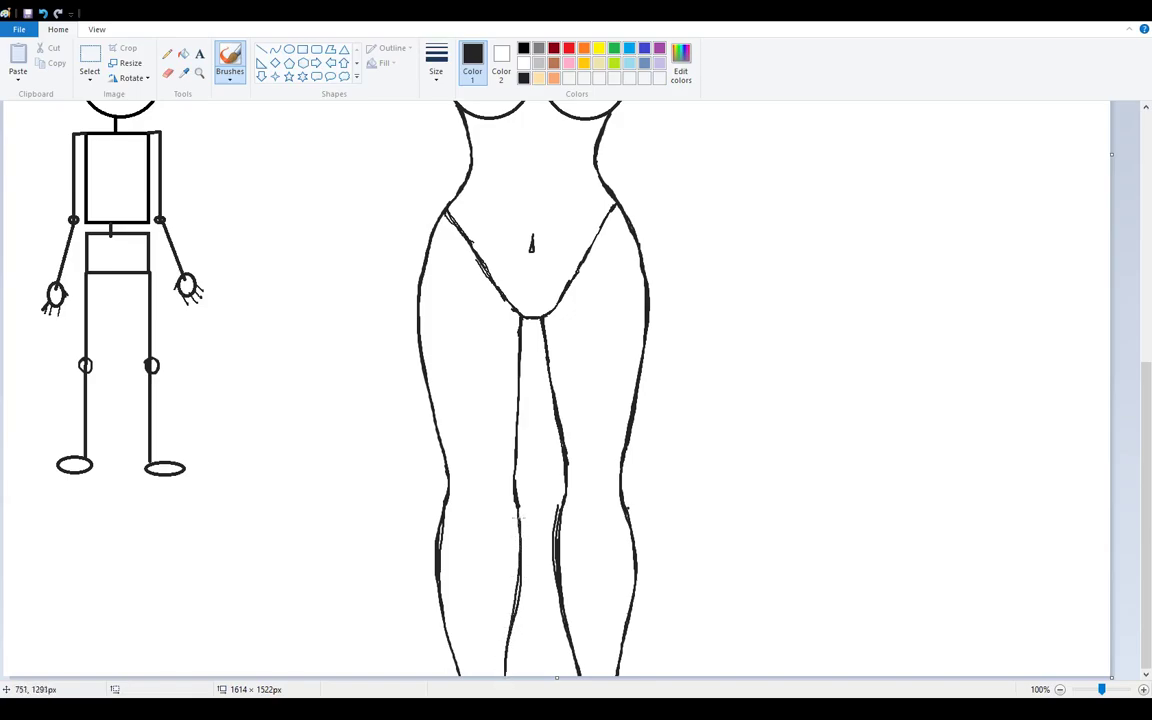
pyautogui.moveTo(511, 673); pyautogui.dragTo(519, 618)
# Step: Extend the canvas height to 1735 px in two stages and lengthen the four calf lines with short ankle strokes
pyautogui.moveTo(557, 678); pyautogui.dragTo(557, 716)
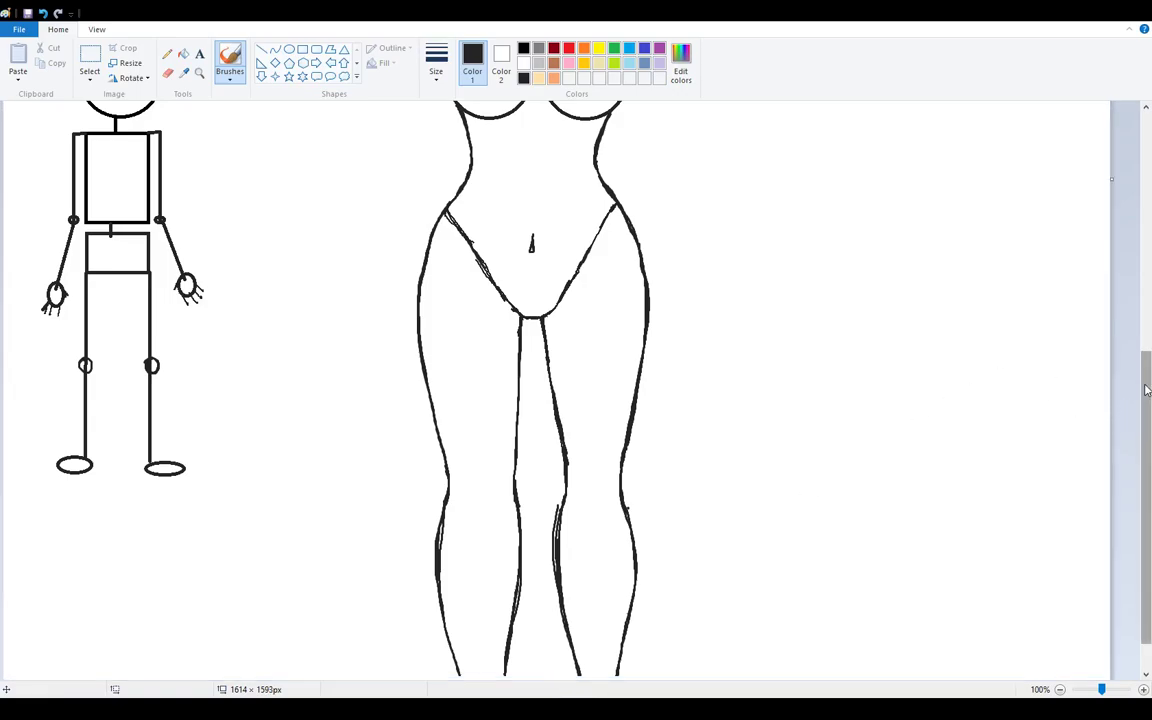
pyautogui.scroll(-1, 1091, 410)
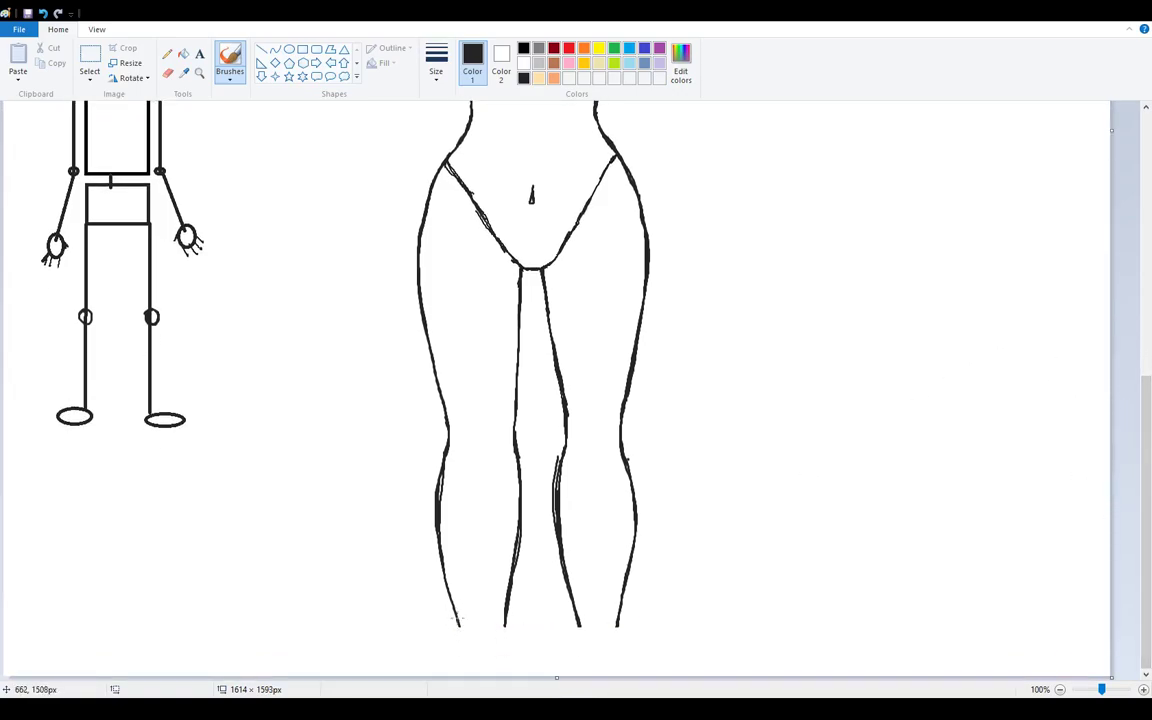
pyautogui.moveTo(460, 630); pyautogui.dragTo(461, 646)
pyautogui.moveTo(557, 679); pyautogui.dragTo(557, 714)
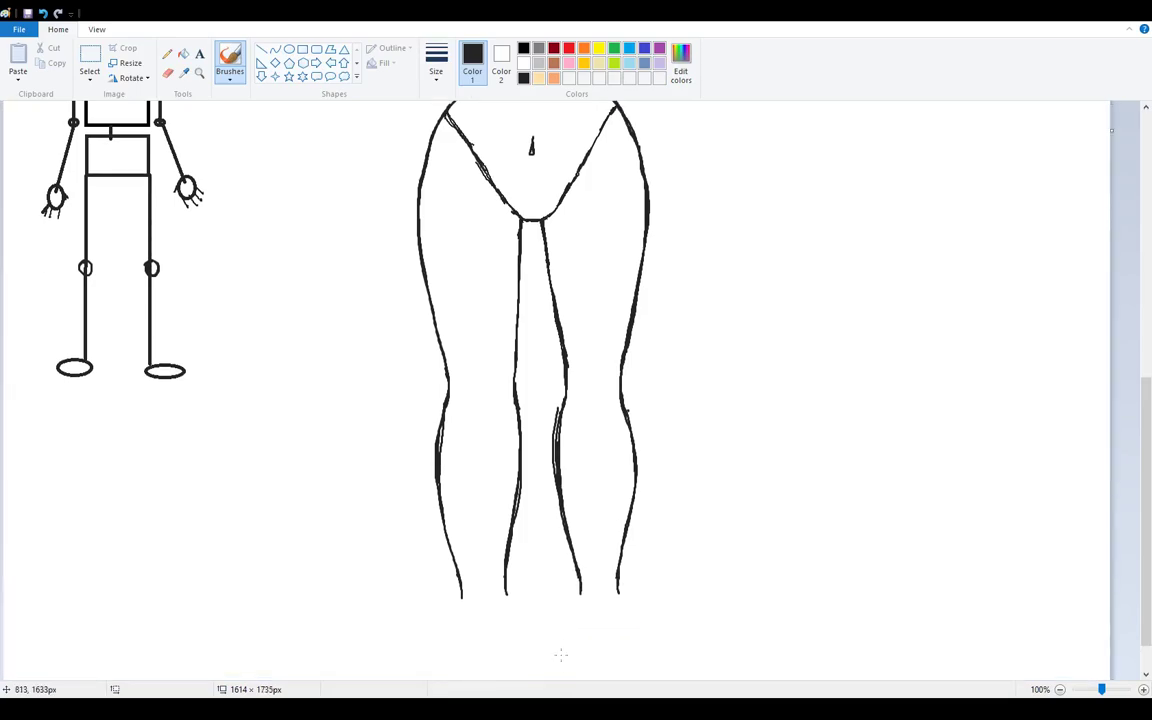
pyautogui.scroll(-1, 561, 655)
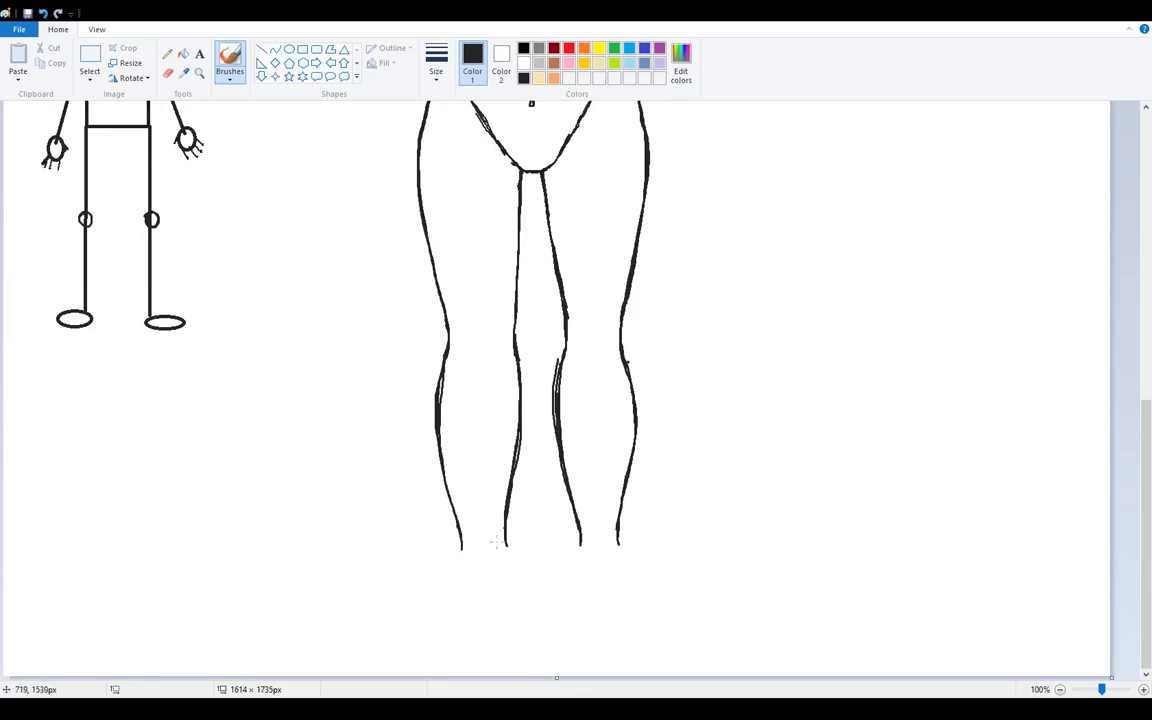
# Step: Erase the stray doubled line beside the inner knee of the leg opposite the ponytail side
pyautogui.click(167, 72)
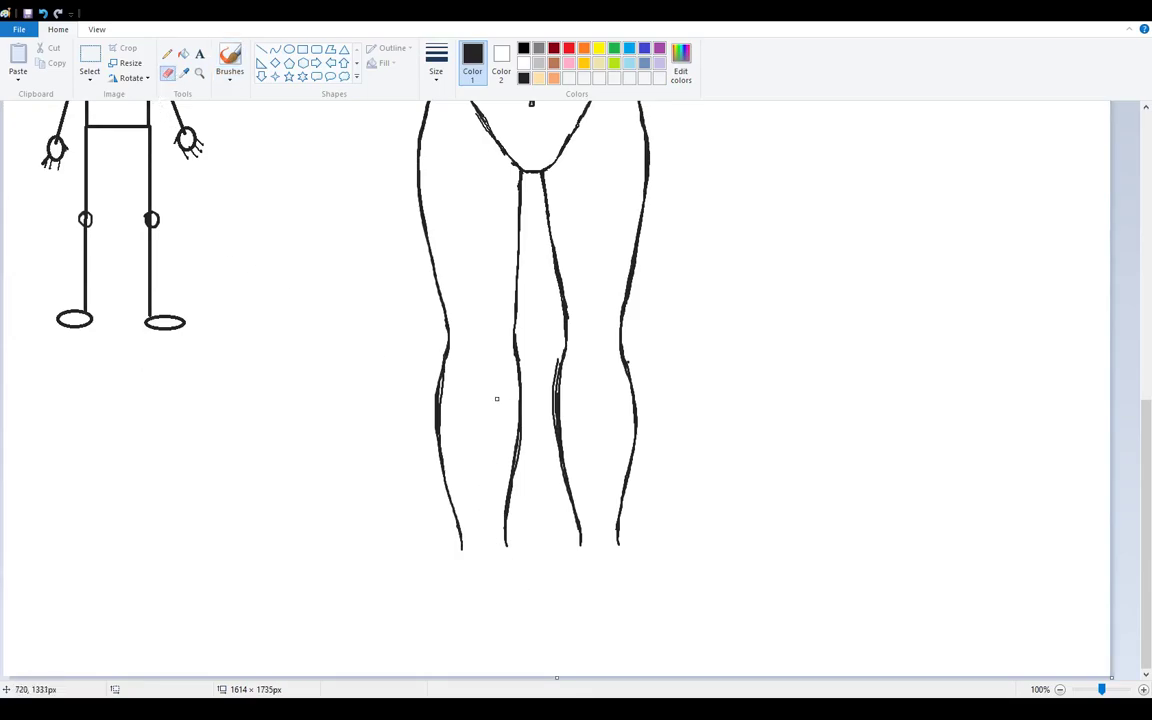
pyautogui.moveTo(556, 353)
pyautogui.mouseDown()
pyautogui.moveTo(553, 431)
pyautogui.moveTo(563, 383)
pyautogui.mouseUp()
pyautogui.click(228, 60)
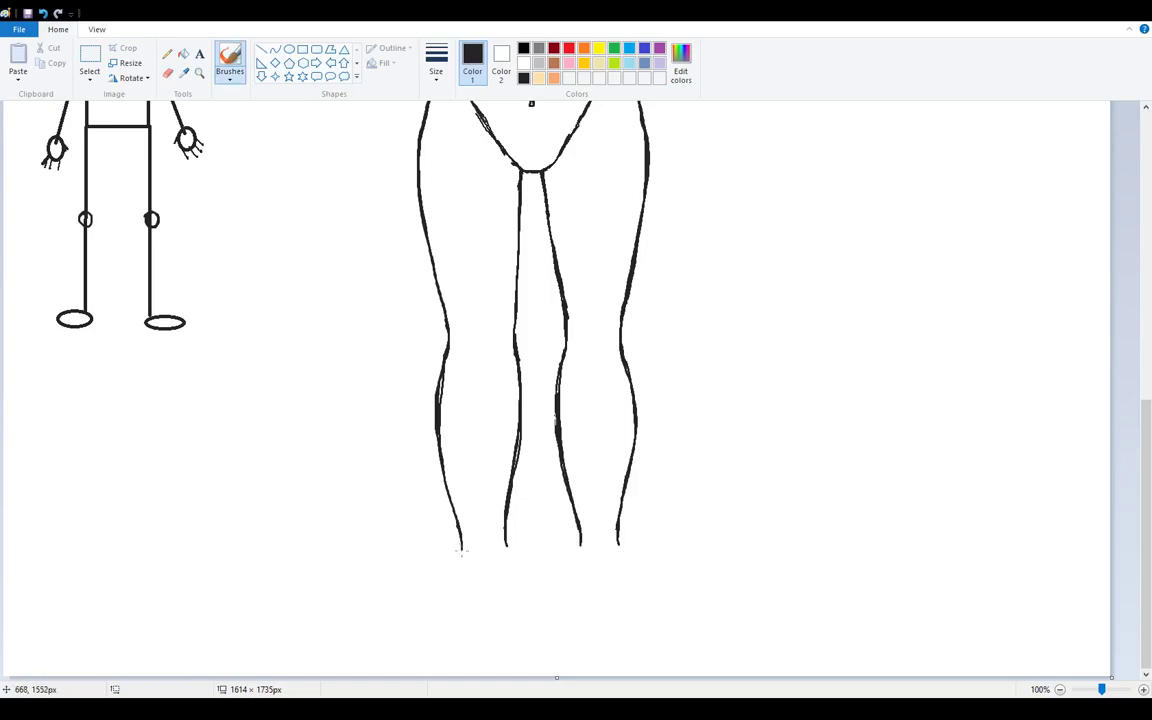
# Step: Brush two outward-pointing foot outlines below the ankles and add a curved shoe opening across each foot
pyautogui.moveTo(461, 546)
pyautogui.mouseDown()
pyautogui.moveTo(407, 626)
pyautogui.moveTo(440, 642)
pyautogui.moveTo(479, 635)
pyautogui.moveTo(499, 615)
pyautogui.moveTo(514, 589)
pyautogui.moveTo(506, 545)
pyautogui.mouseUp()
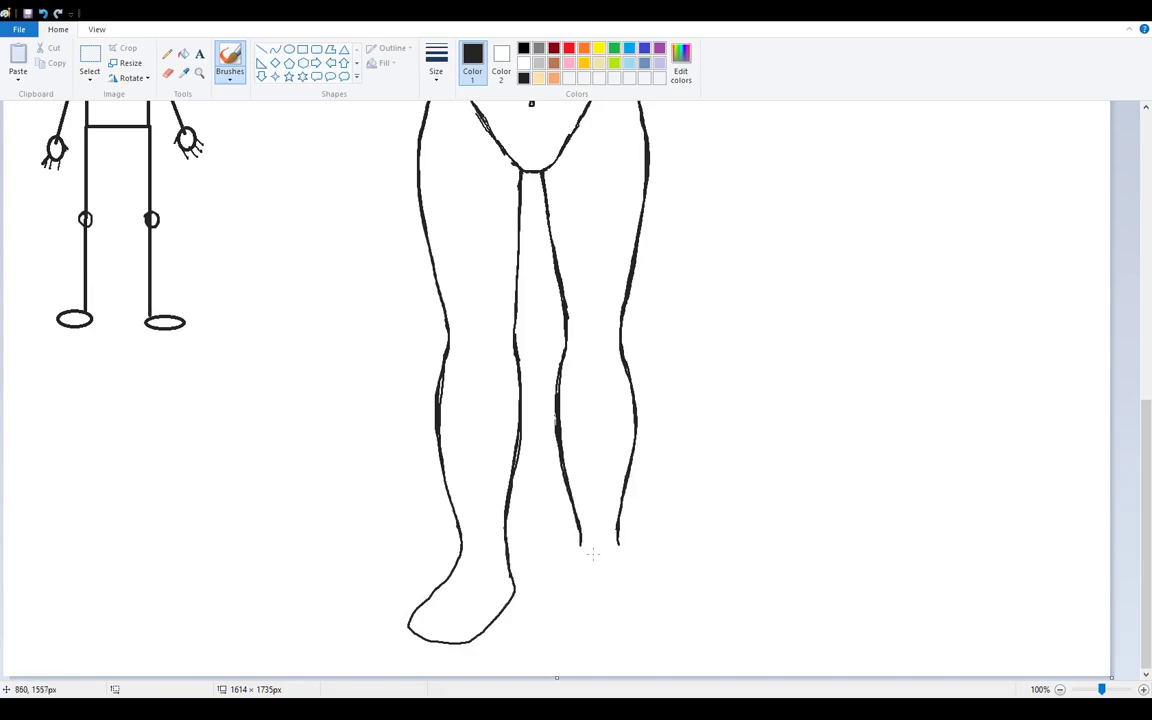
pyautogui.moveTo(617, 537)
pyautogui.mouseDown()
pyautogui.moveTo(681, 586)
pyautogui.moveTo(685, 620)
pyautogui.moveTo(650, 626)
pyautogui.moveTo(615, 608)
pyautogui.moveTo(577, 578)
pyautogui.moveTo(578, 549)
pyautogui.mouseUp()
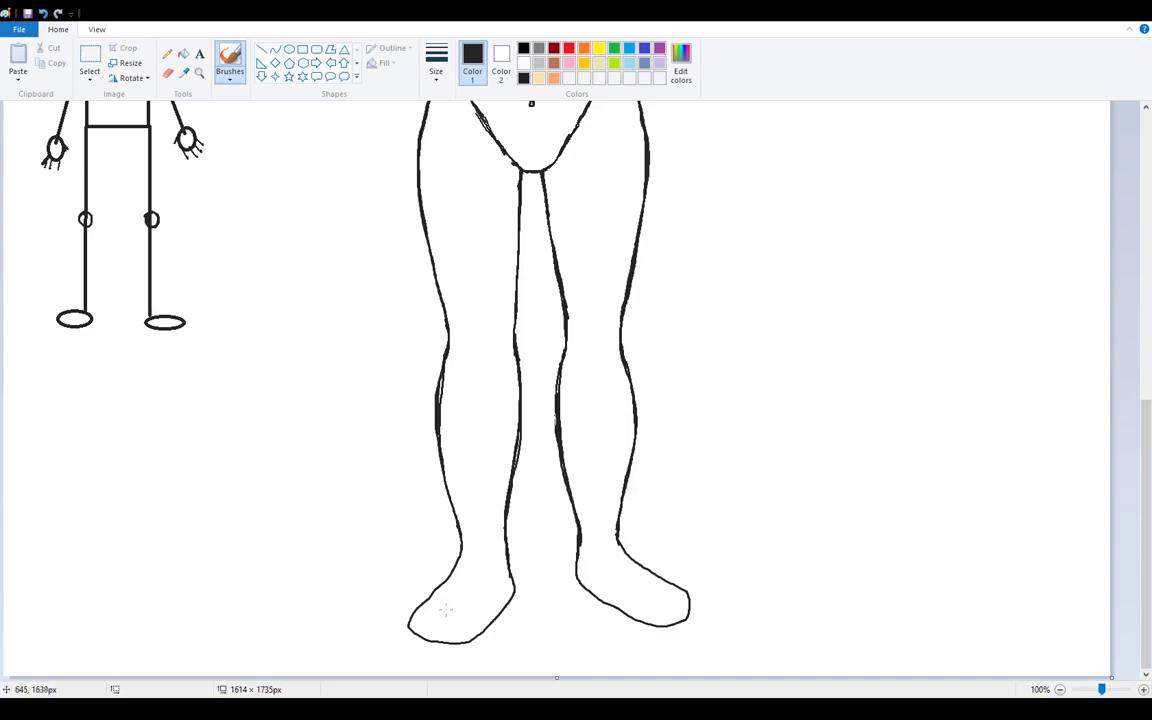
pyautogui.moveTo(430, 597)
pyautogui.mouseDown()
pyautogui.moveTo(434, 610)
pyautogui.moveTo(470, 614)
pyautogui.moveTo(510, 578)
pyautogui.mouseUp()
pyautogui.moveTo(412, 603)
pyautogui.mouseDown()
pyautogui.moveTo(458, 615)
pyautogui.moveTo(508, 571)
pyautogui.mouseUp()
pyautogui.moveTo(664, 582)
pyautogui.mouseDown()
pyautogui.moveTo(646, 598)
pyautogui.moveTo(578, 561)
pyautogui.mouseUp()
pyautogui.hotkey('ctrl', 'z')
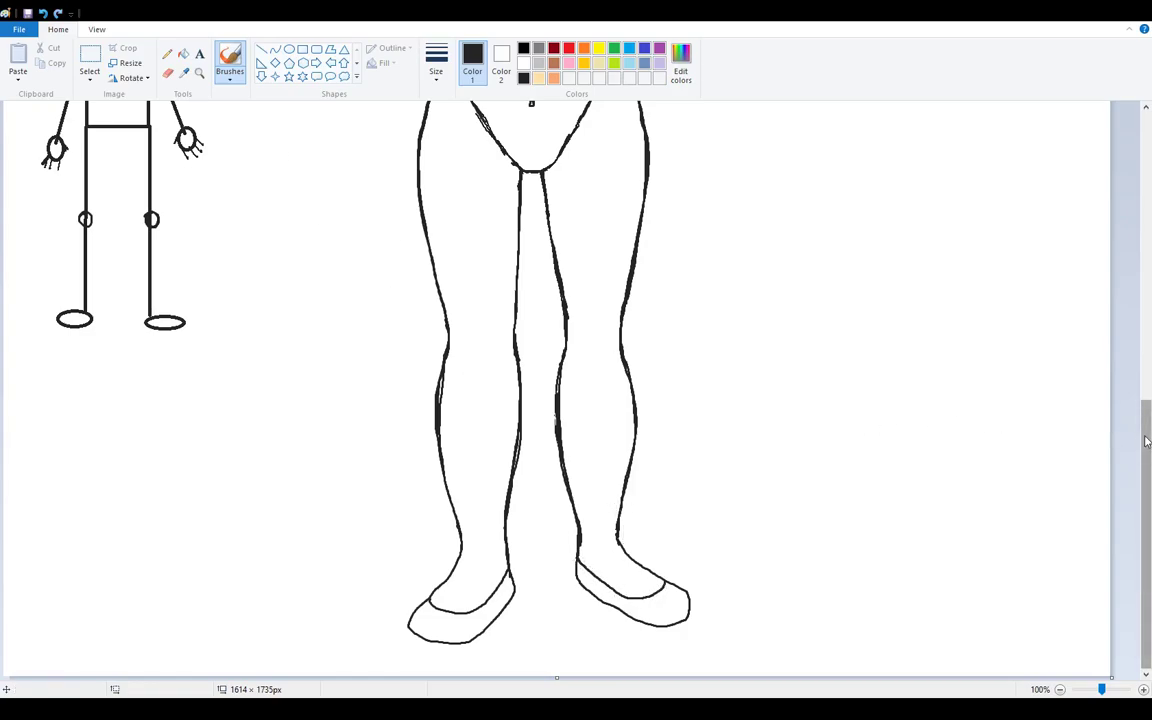
pyautogui.moveTo(1147, 438); pyautogui.dragTo(1091, 362)
pyautogui.scroll(-4, 1091, 362)
pyautogui.scroll(9, 1069, 504)
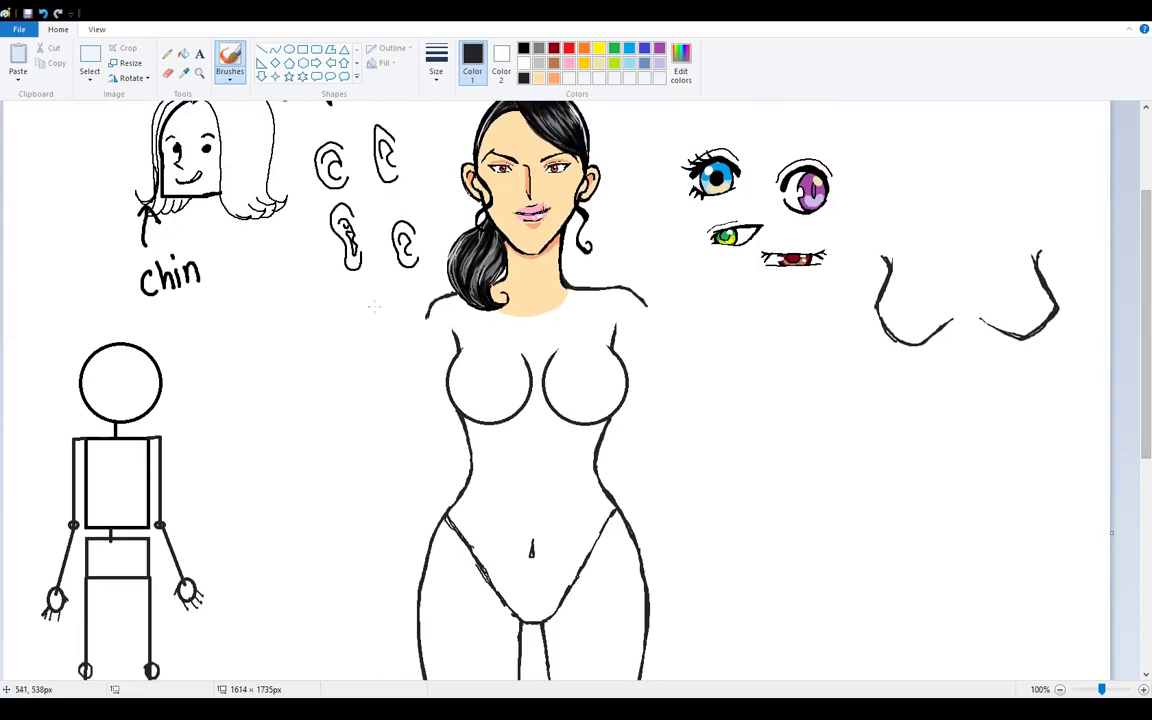
pyautogui.moveTo(427, 301)
pyautogui.mouseDown()
pyautogui.moveTo(342, 437)
pyautogui.moveTo(358, 498)
pyautogui.moveTo(388, 532)
pyautogui.mouseUp()
pyautogui.moveTo(330, 450); pyautogui.dragTo(426, 564)
pyautogui.moveTo(394, 478)
pyautogui.mouseDown()
pyautogui.moveTo(334, 388)
pyautogui.moveTo(376, 432)
pyautogui.mouseUp()
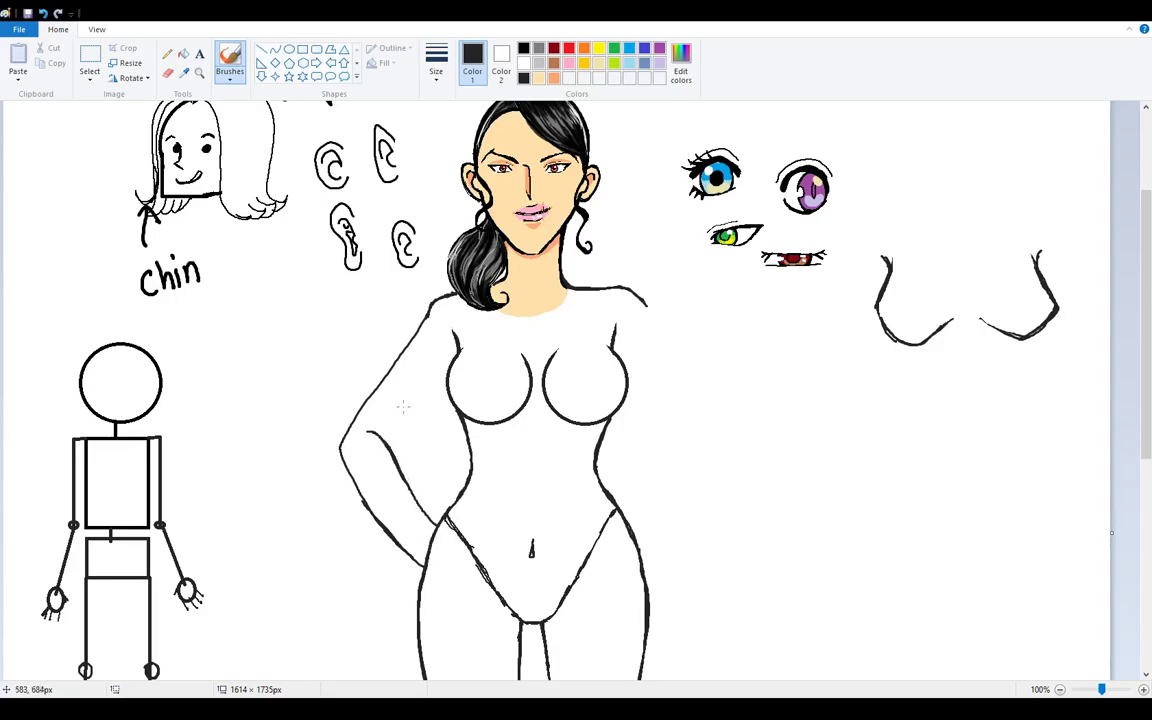
pyautogui.hotkey('ctrl', 'z')
pyautogui.hotkey('ctrl', 'z')
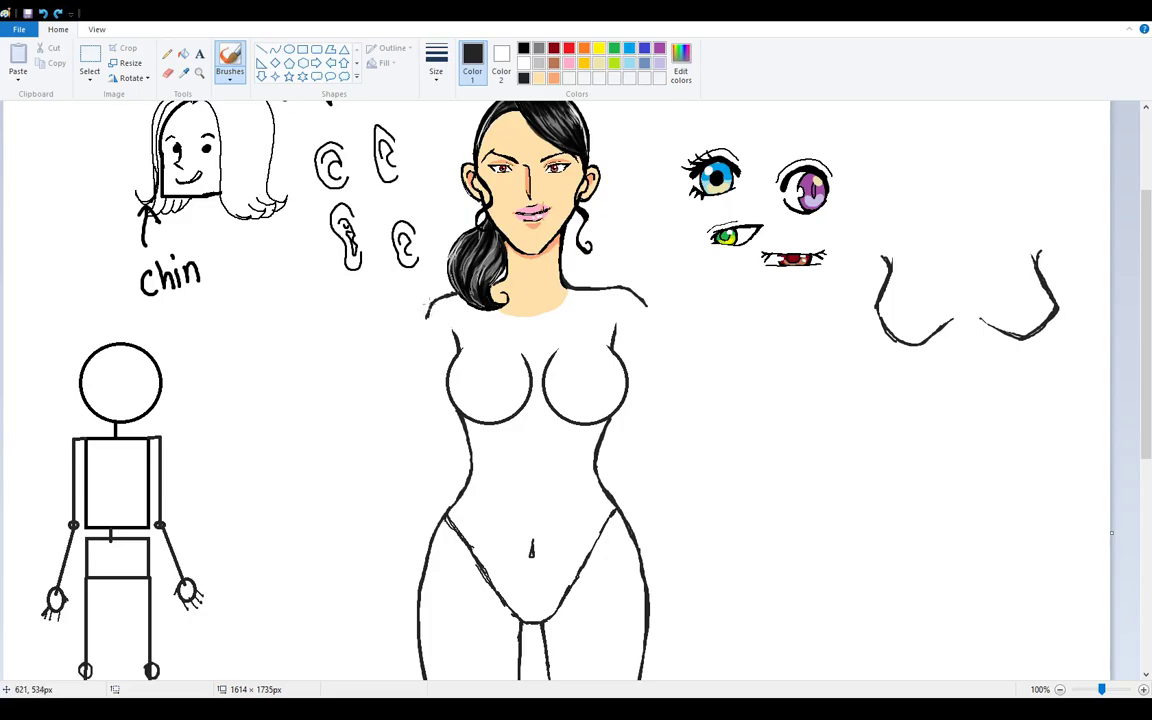
# Step: Brush the bent arm on the ponytail side from shoulder to hip, with outer contours, inner forearm and elbow crease
pyautogui.moveTo(428, 306); pyautogui.dragTo(360, 415)
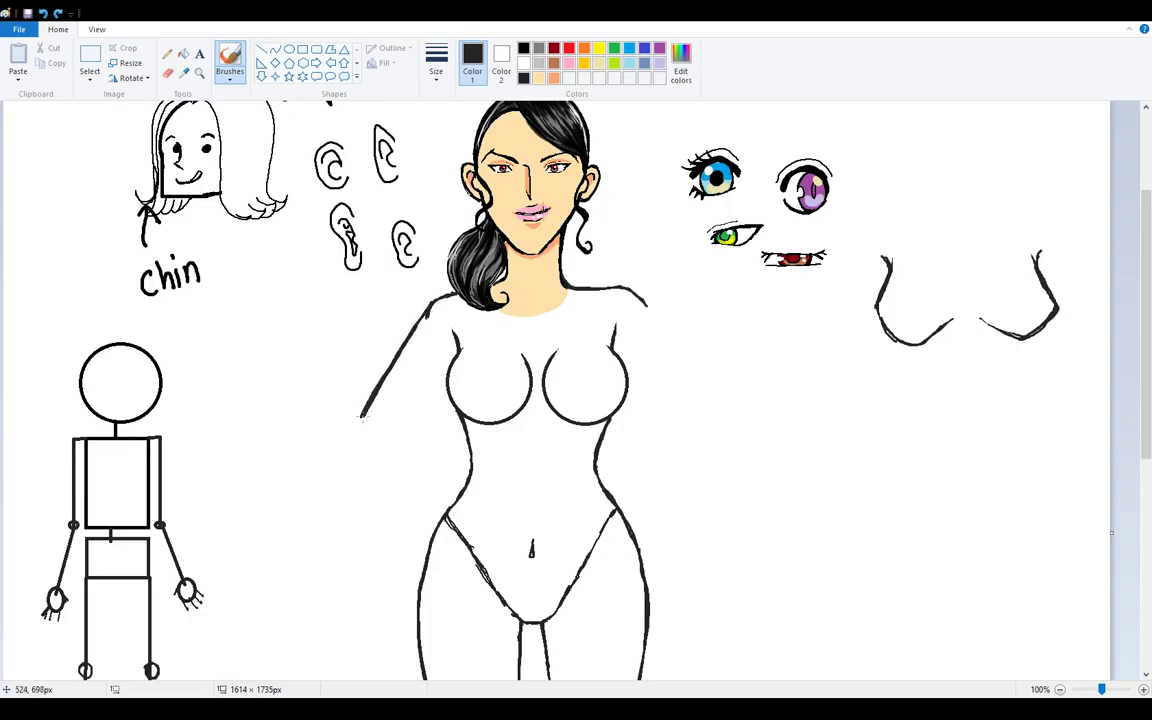
pyautogui.moveTo(362, 417)
pyautogui.mouseDown()
pyautogui.moveTo(362, 447)
pyautogui.moveTo(425, 543)
pyautogui.mouseUp()
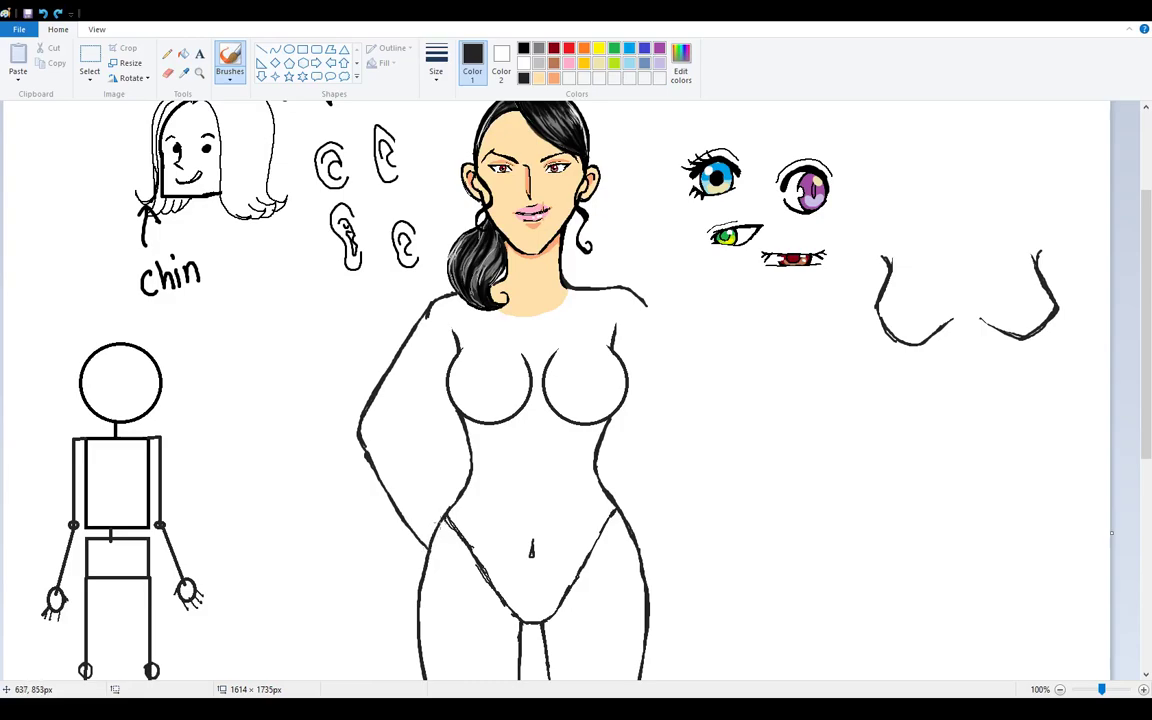
pyautogui.moveTo(430, 490)
pyautogui.mouseDown()
pyautogui.moveTo(437, 512)
pyautogui.moveTo(385, 420)
pyautogui.mouseUp()
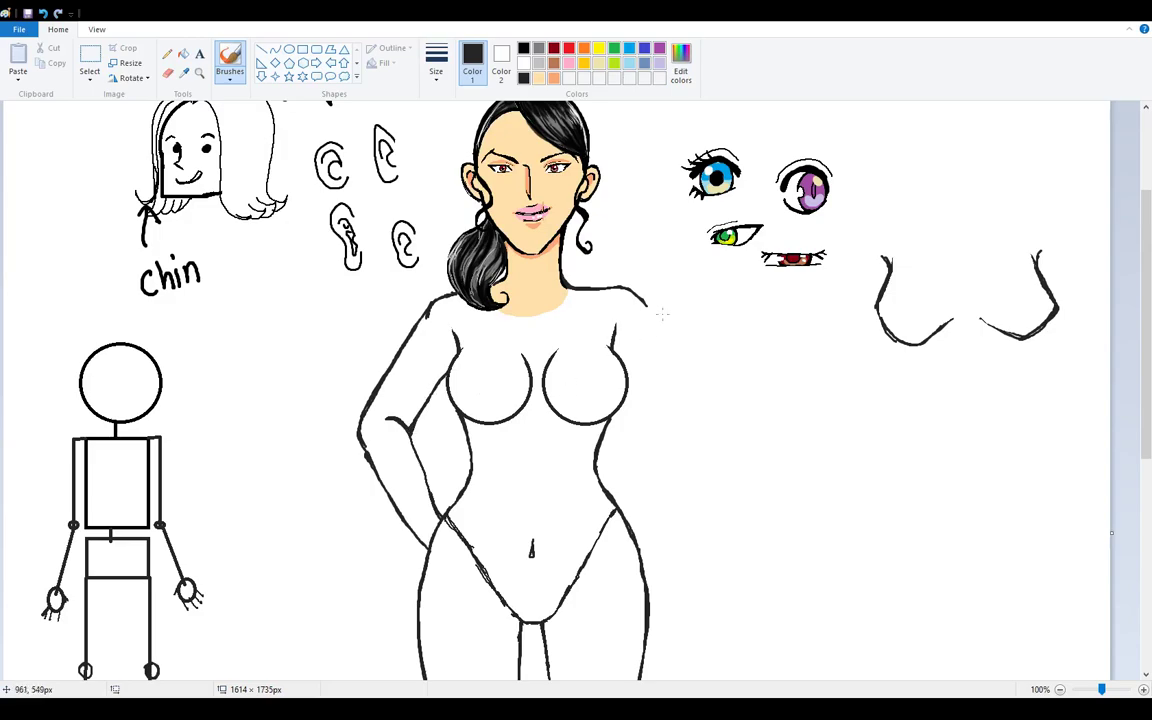
# Step: Brush the outer and inner contours of the hanging arm opposite the ponytail side, from the shoulder to the wrist beside the thigh
pyautogui.moveTo(649, 300); pyautogui.dragTo(658, 443)
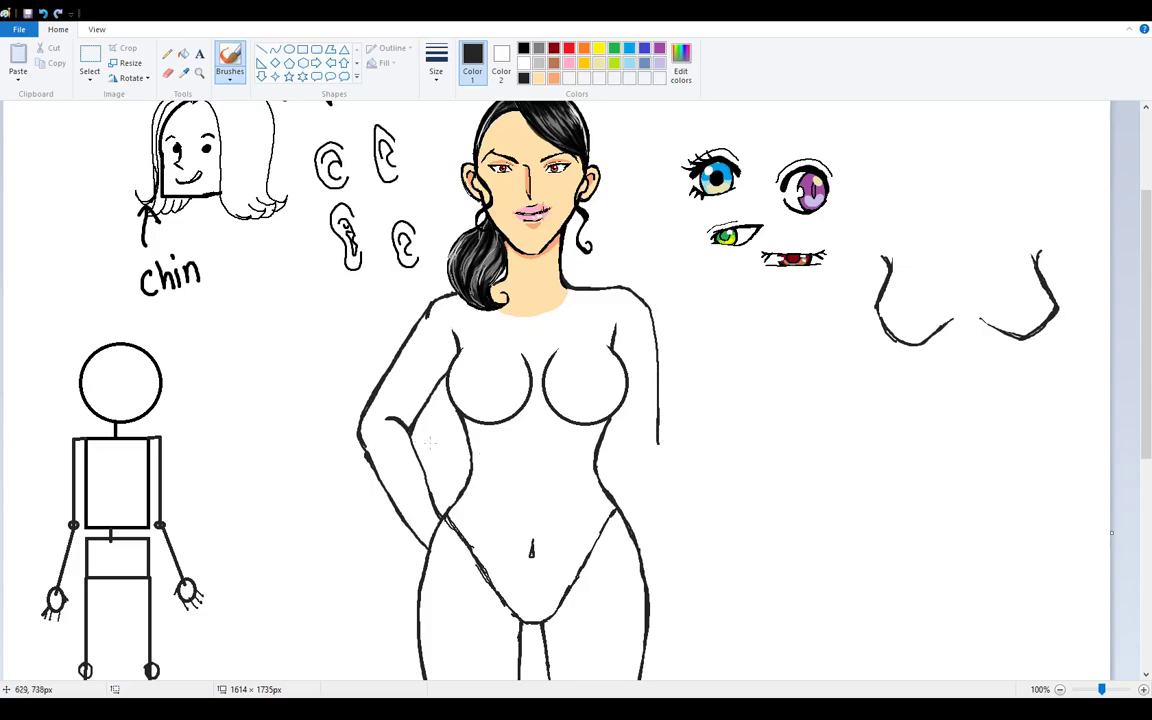
pyautogui.moveTo(658, 443)
pyautogui.mouseDown()
pyautogui.moveTo(680, 538)
pyautogui.moveTo(669, 612)
pyautogui.mouseUp()
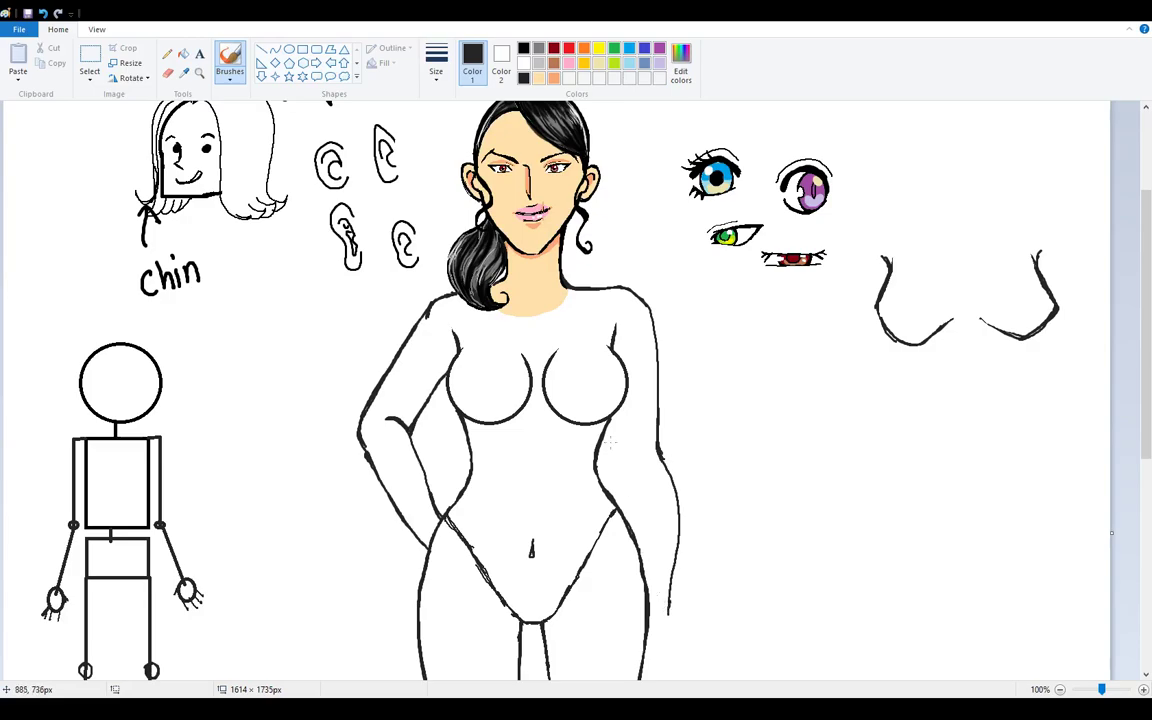
pyautogui.moveTo(604, 424); pyautogui.dragTo(637, 548)
pyautogui.hotkey('ctrl', 'z')
pyautogui.moveTo(604, 424); pyautogui.dragTo(636, 538)
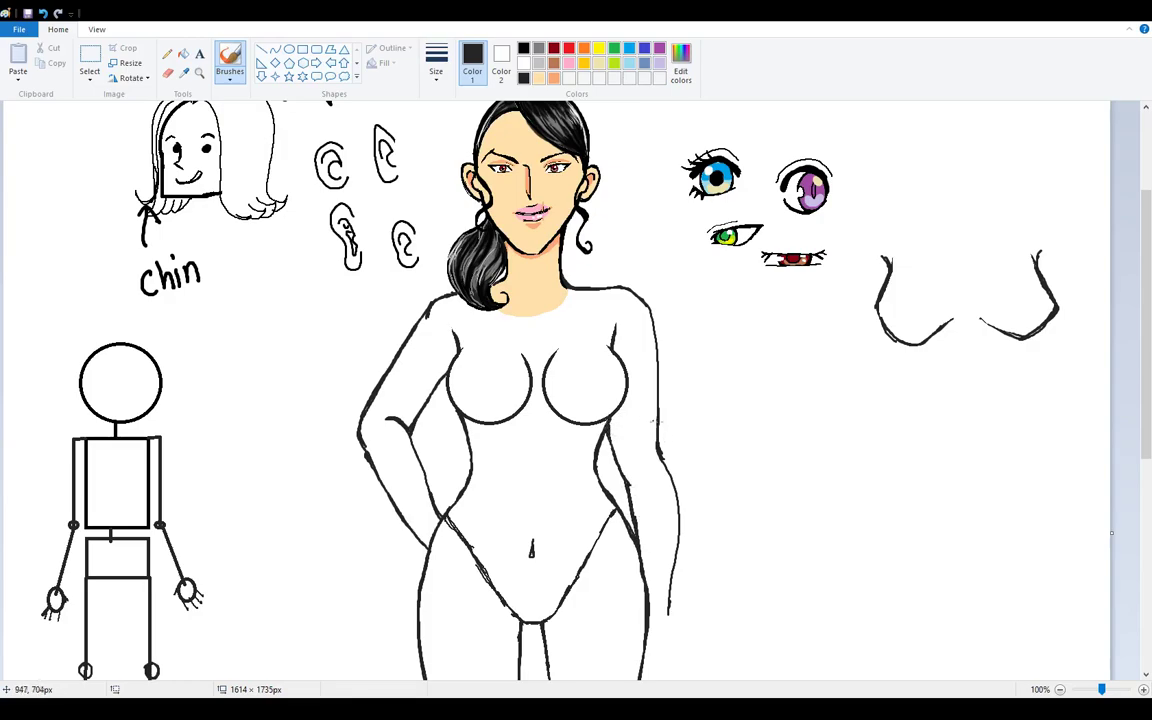
pyautogui.scroll(-3, 1125, 435)
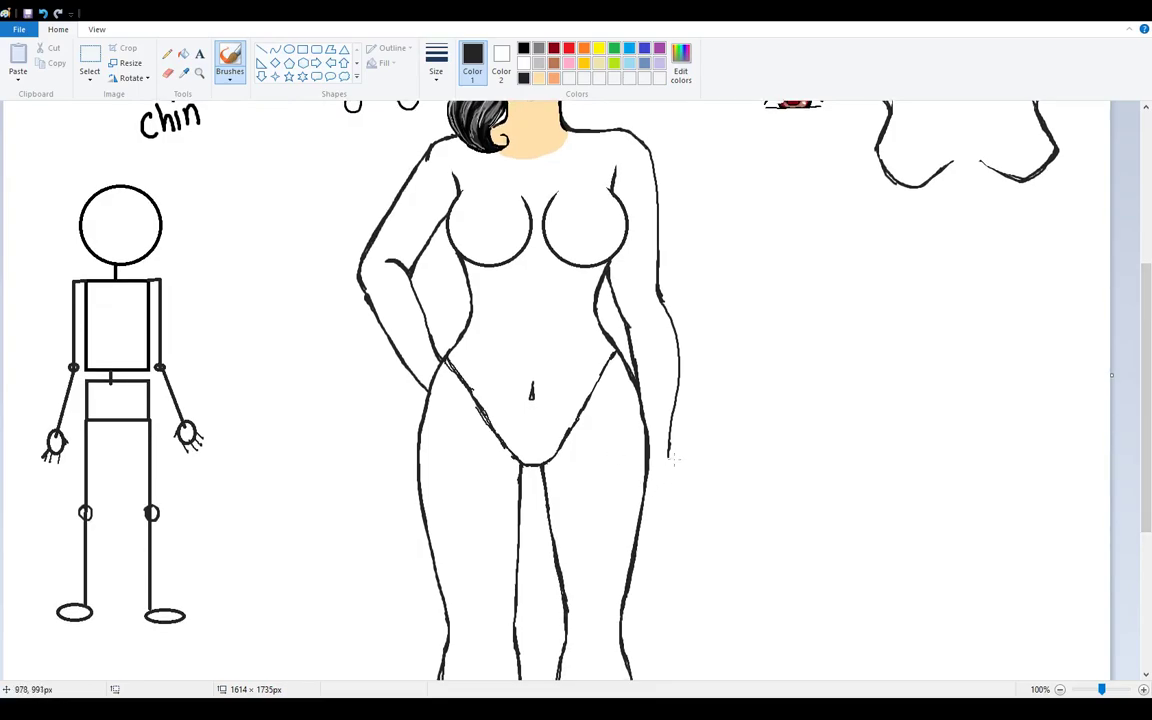
pyautogui.moveTo(667, 454)
pyautogui.mouseDown()
pyautogui.moveTo(672, 527)
pyautogui.moveTo(667, 480)
pyautogui.moveTo(660, 542)
pyautogui.moveTo(650, 510)
pyautogui.mouseUp()
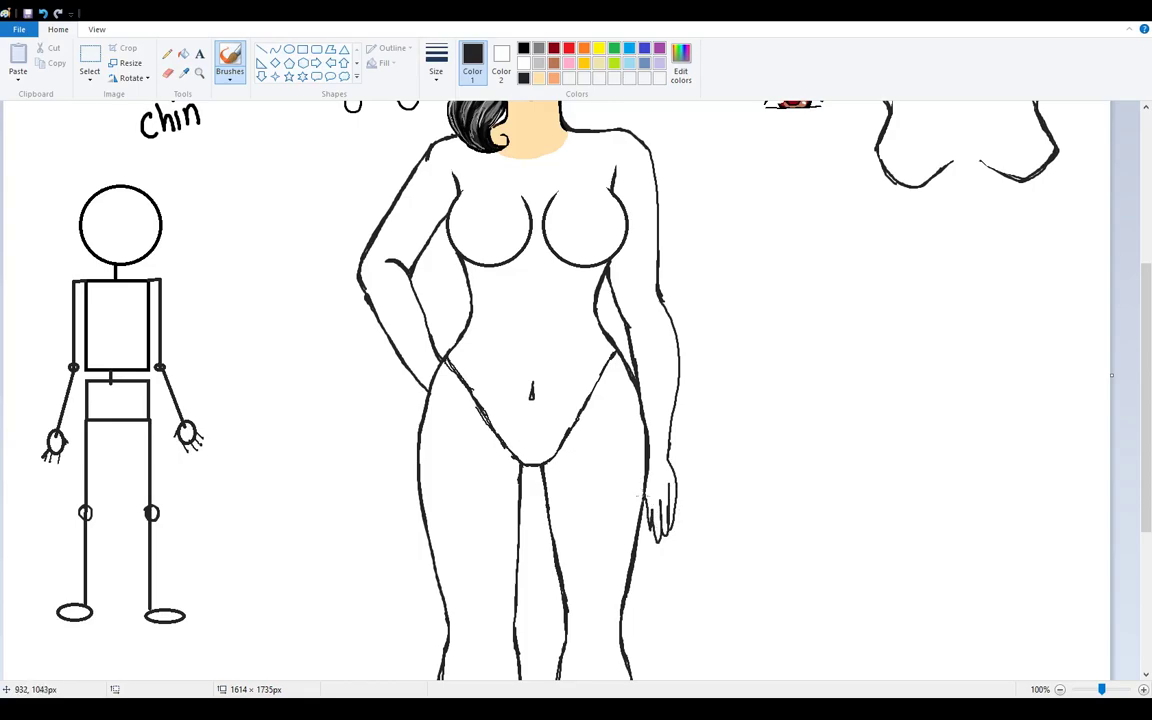
pyautogui.hotkey('ctrl', 'z')
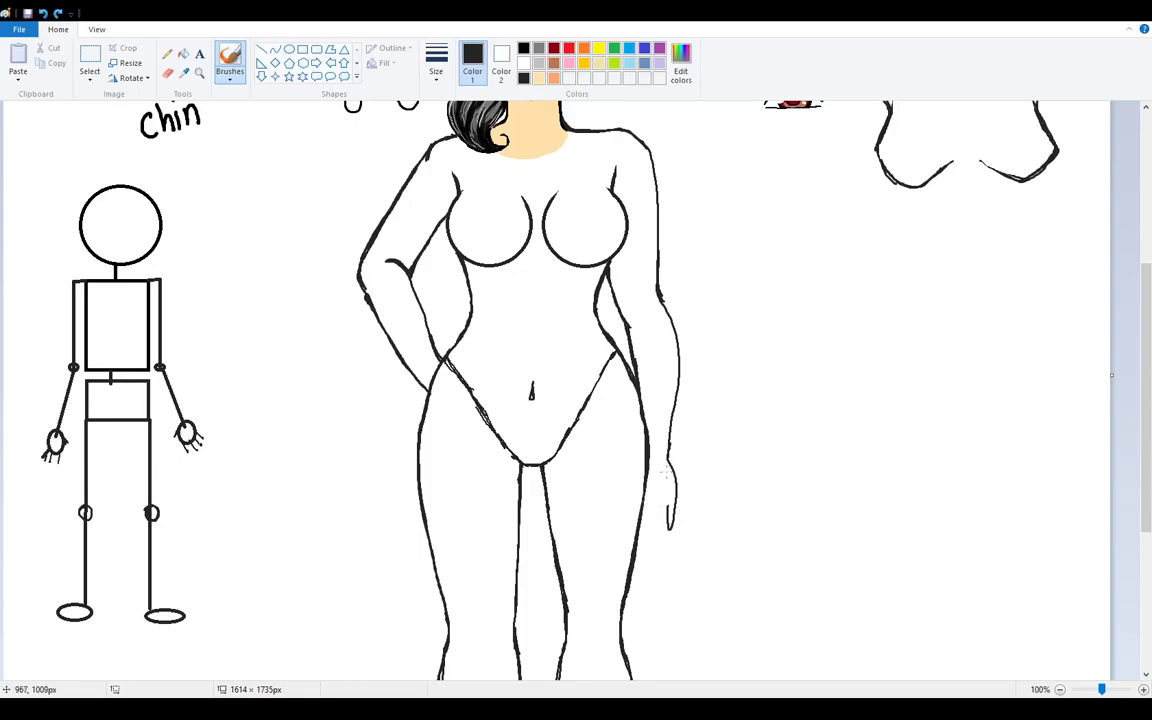
pyautogui.click(167, 72)
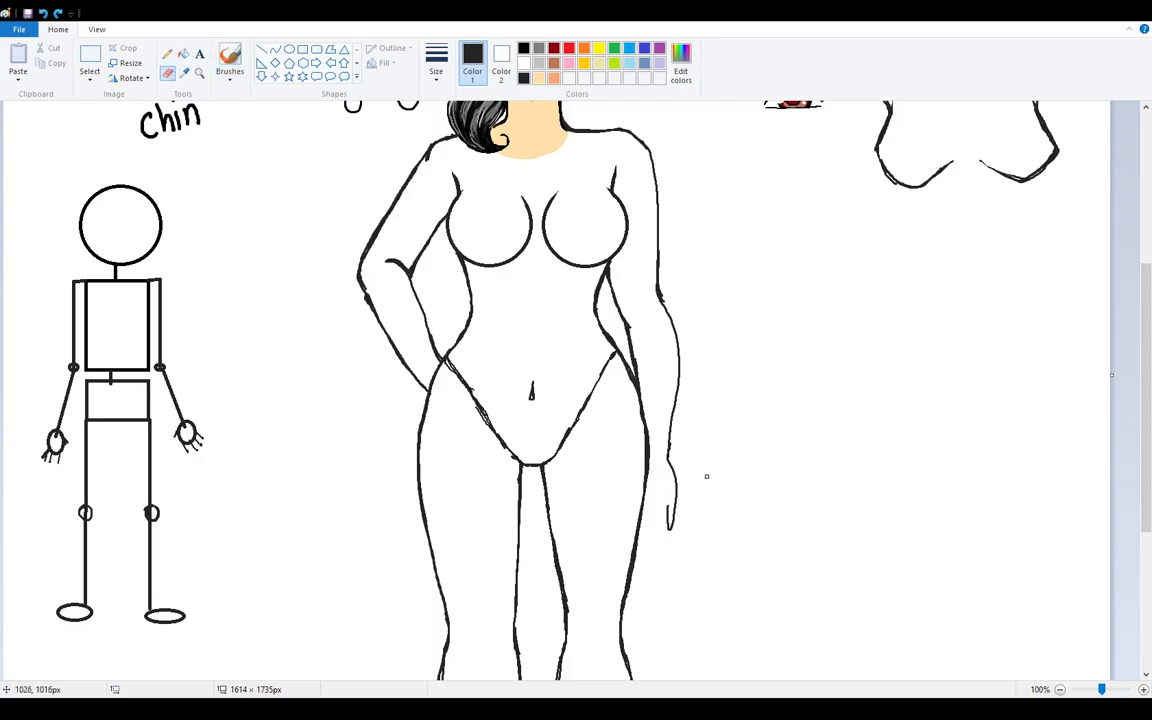
pyautogui.moveTo(670, 483)
pyautogui.mouseDown()
pyautogui.moveTo(668, 518)
pyautogui.moveTo(673, 490)
pyautogui.mouseUp()
pyautogui.click(230, 60)
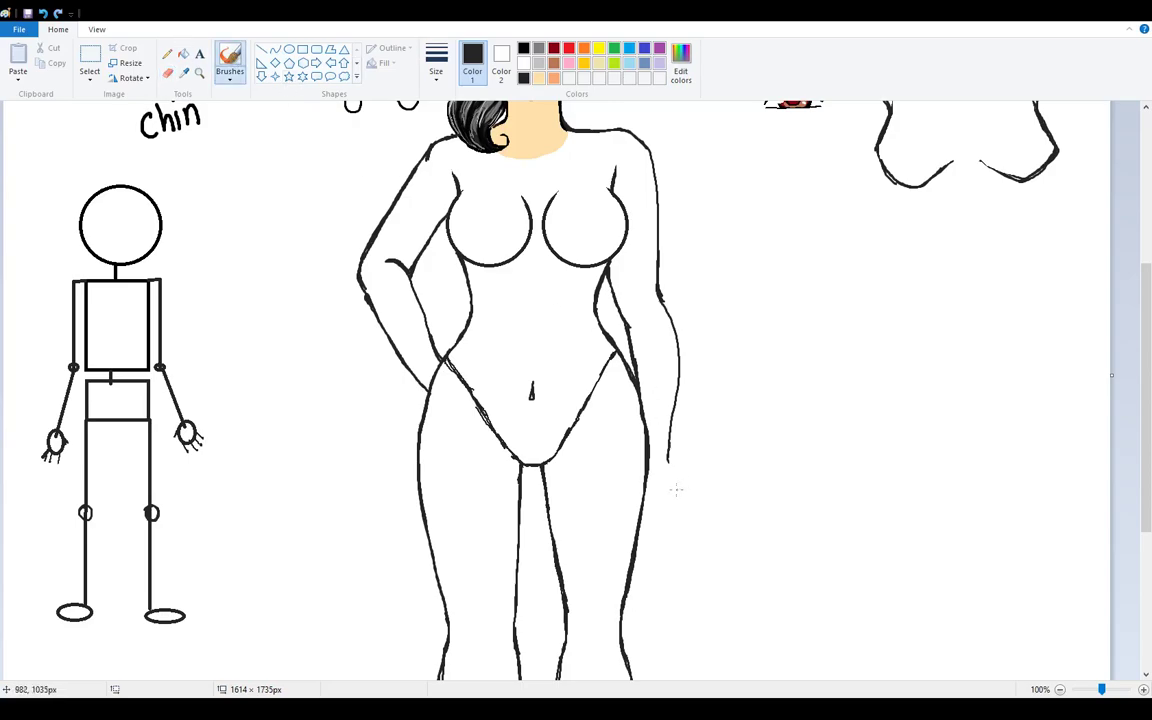
# Step: Brush a hand with separate fingers at the end of the hanging arm, beside the thigh
pyautogui.moveTo(641, 508)
pyautogui.mouseDown()
pyautogui.moveTo(651, 539)
pyautogui.moveTo(656, 517)
pyautogui.moveTo(661, 567)
pyautogui.moveTo(661, 517)
pyautogui.moveTo(670, 562)
pyautogui.moveTo(679, 508)
pyautogui.mouseUp()
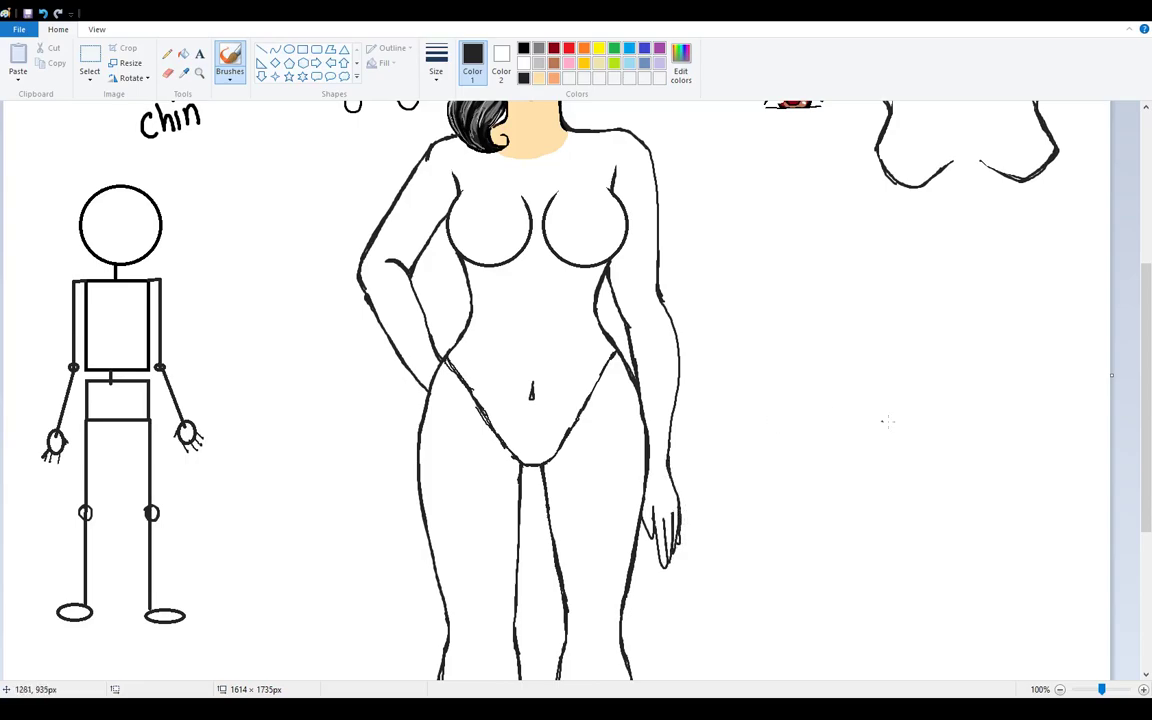
# Step: Erase the upper parts of both slanted hip lines, leaving only short curves above the thighs
pyautogui.moveTo(1147, 424); pyautogui.dragTo(1147, 343)
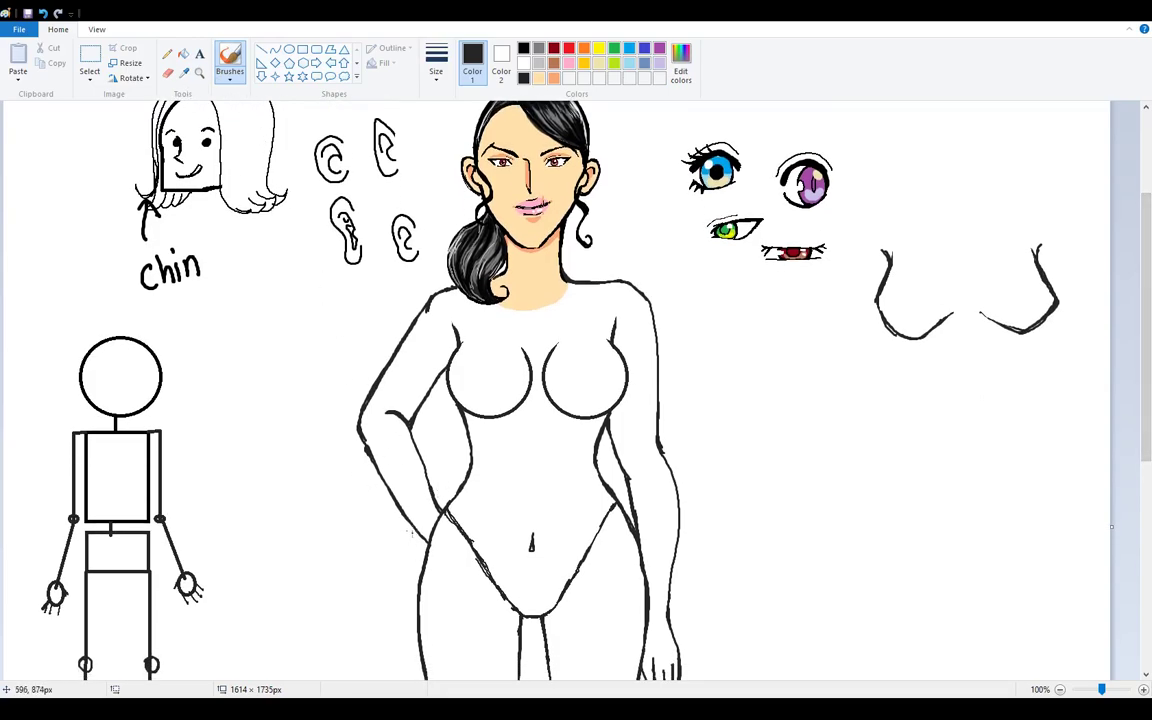
pyautogui.click(167, 73)
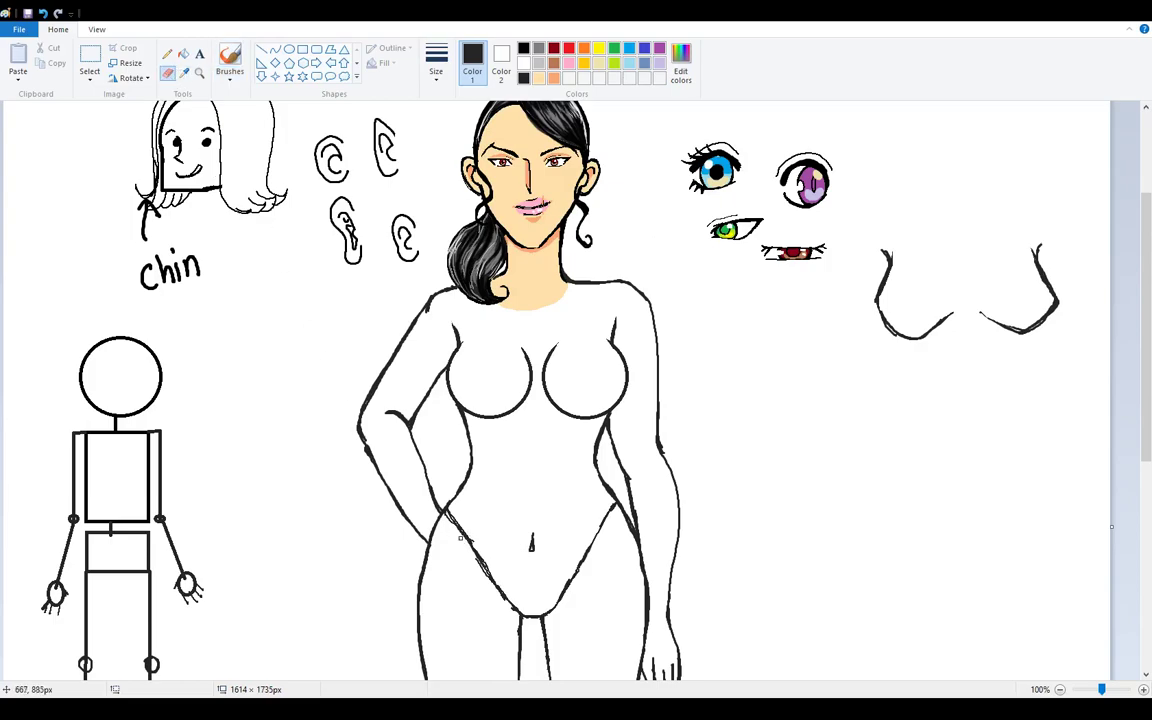
pyautogui.moveTo(449, 516)
pyautogui.mouseDown()
pyautogui.moveTo(420, 477)
pyautogui.moveTo(490, 578)
pyautogui.mouseUp()
pyautogui.moveTo(604, 514); pyautogui.dragTo(562, 585)
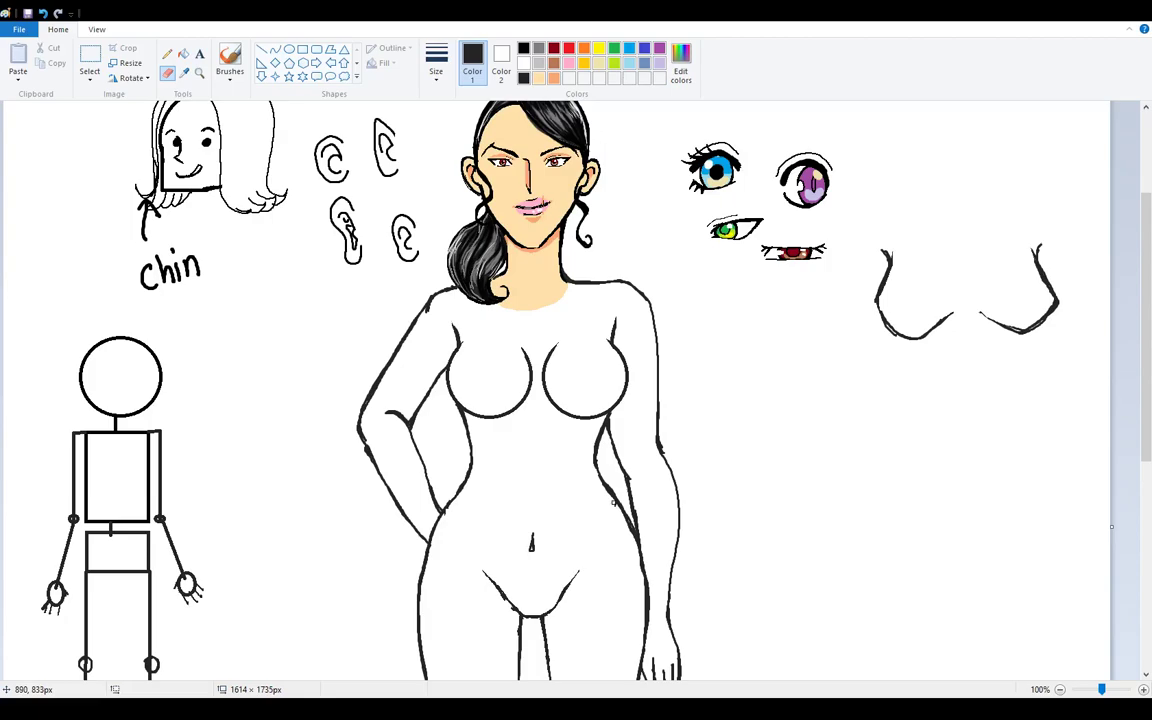
# Step: Examine the whole figure at 50% zoom and the chest, shoulders and arms at 200%
pyautogui.click(202, 80)
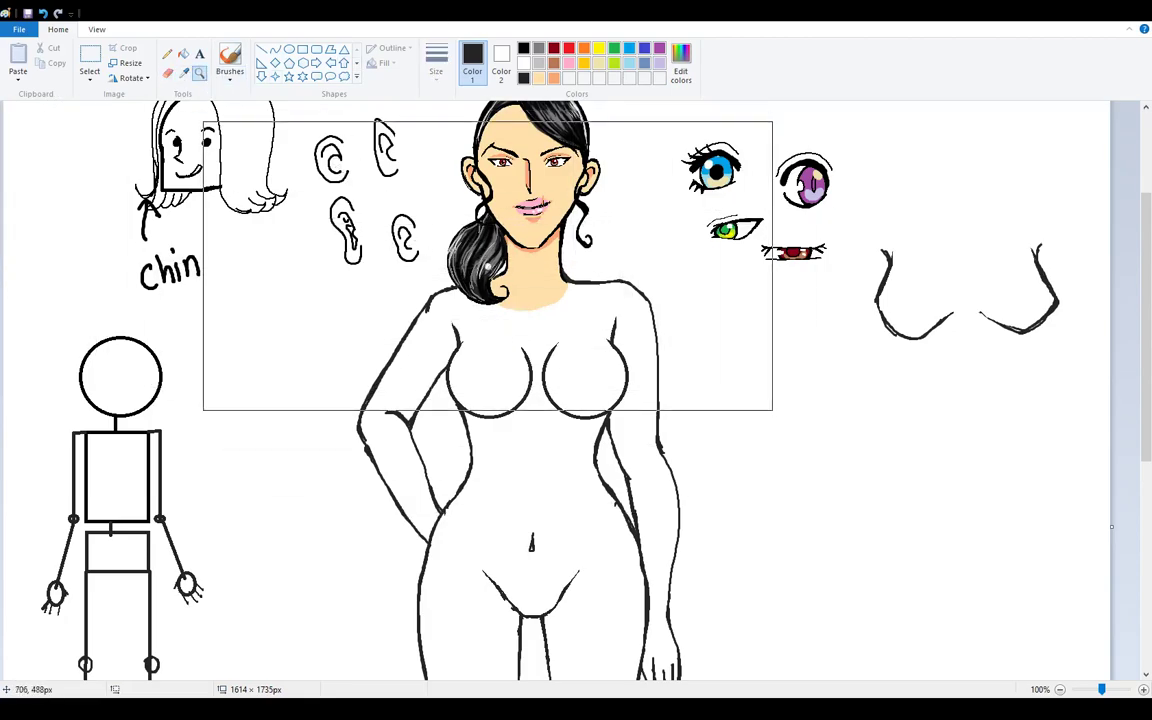
pyautogui.rightClick(516, 332)
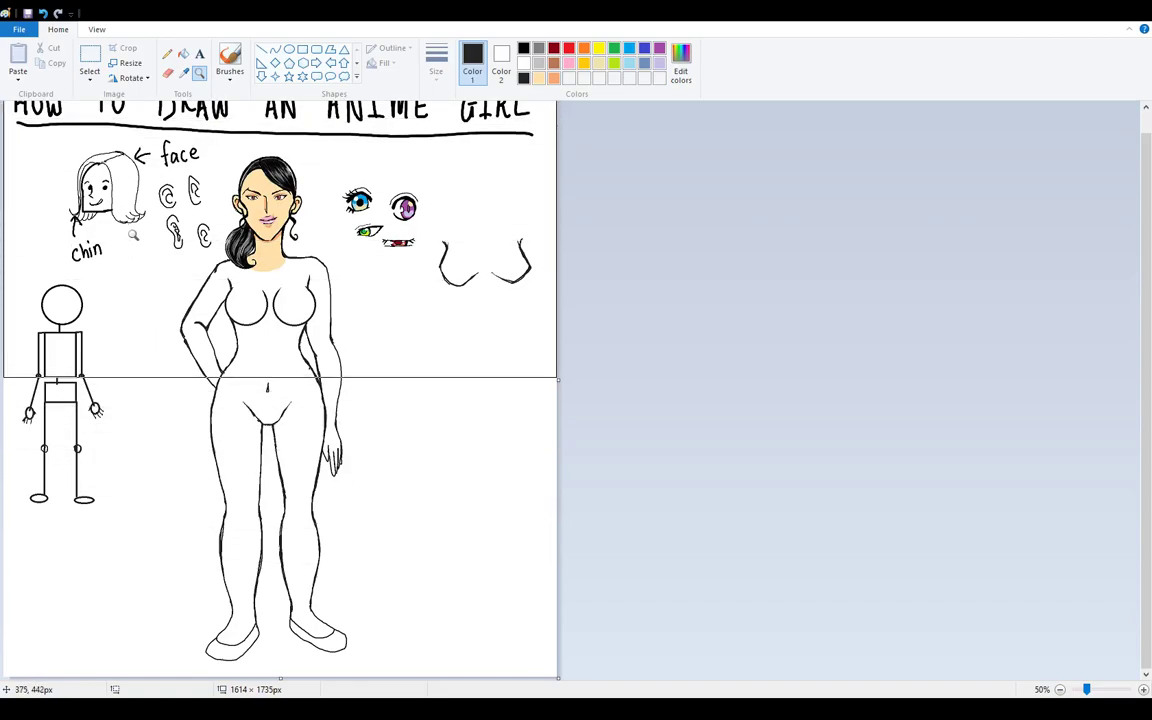
pyautogui.click(111, 400)
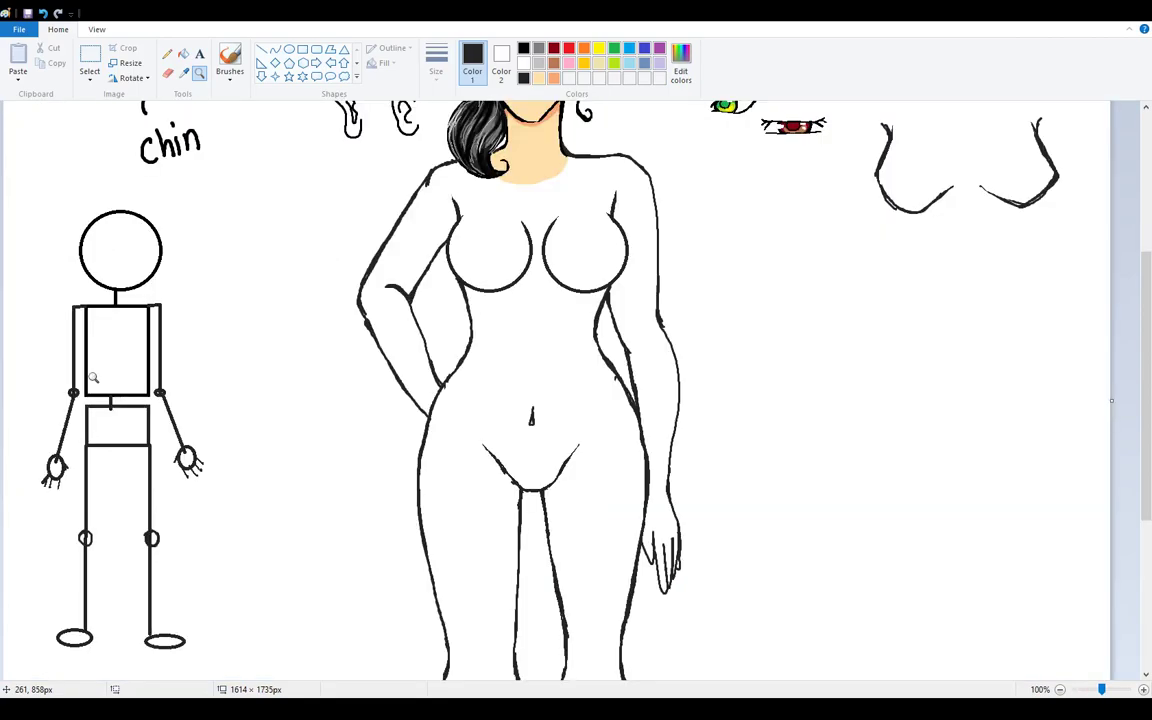
pyautogui.click(533, 226)
pyautogui.click(167, 72)
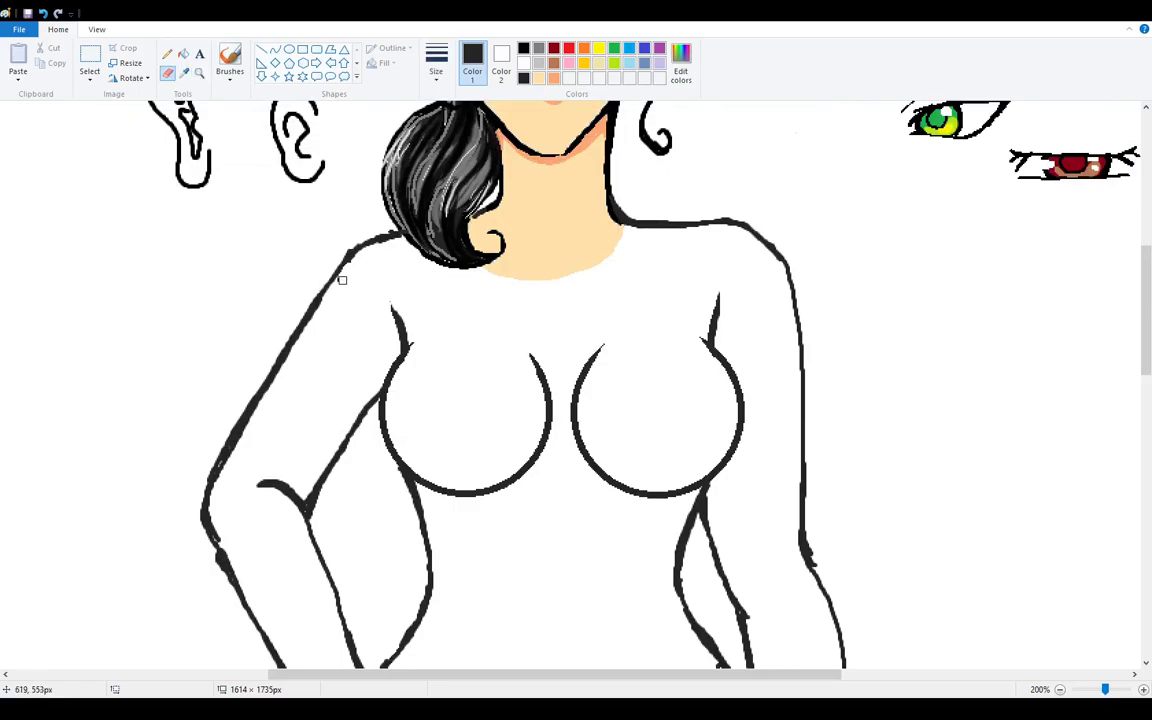
pyautogui.click(92, 29)
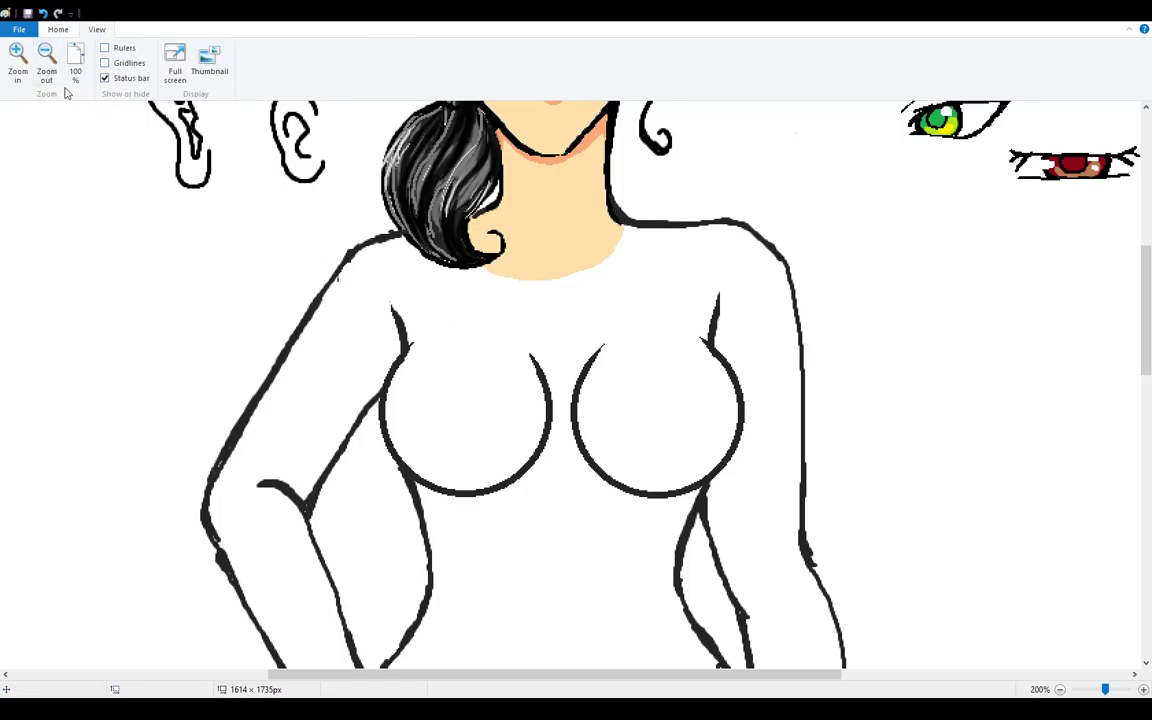
pyautogui.click(47, 58)
pyautogui.click(50, 56)
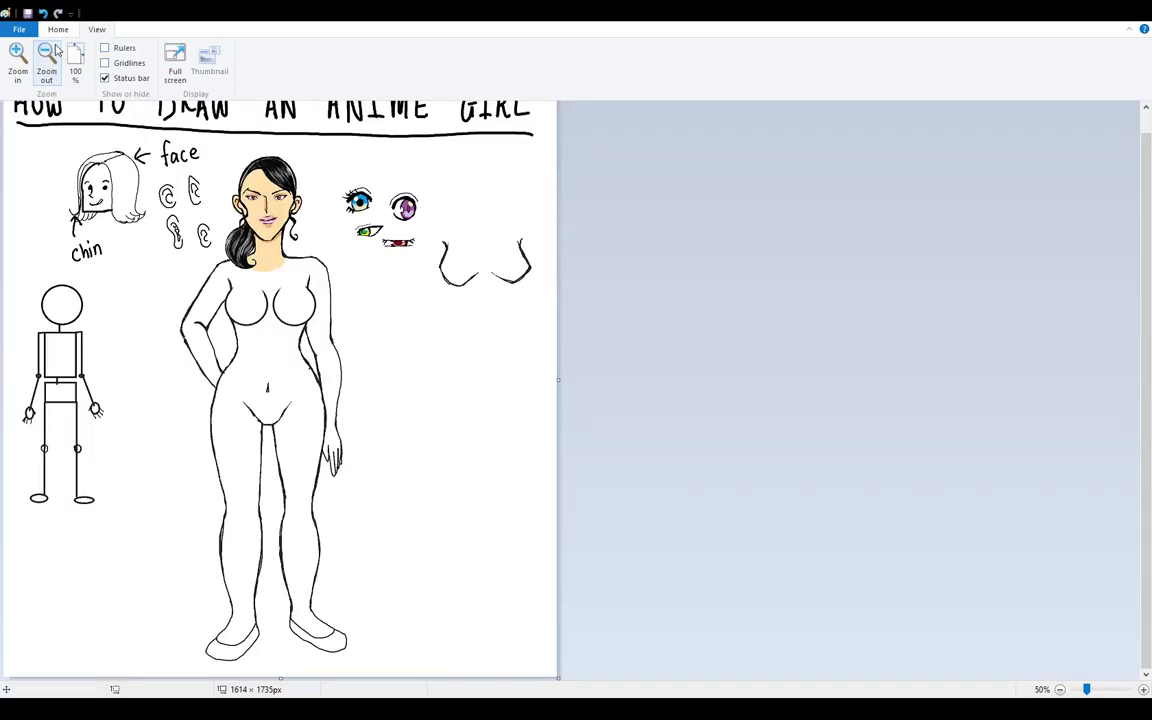
pyautogui.click(58, 29)
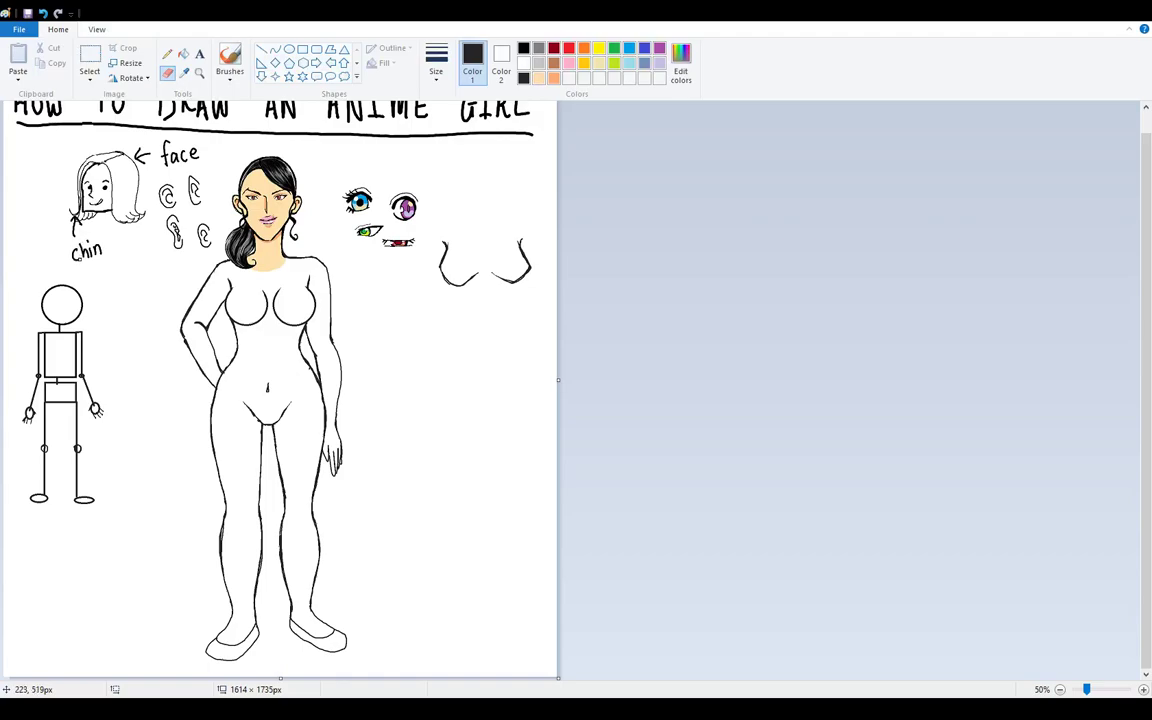
# Step: Try the spare bust sketch over the figure's chest and put it back in the blank area below the sample eyes
pyautogui.click(89, 60)
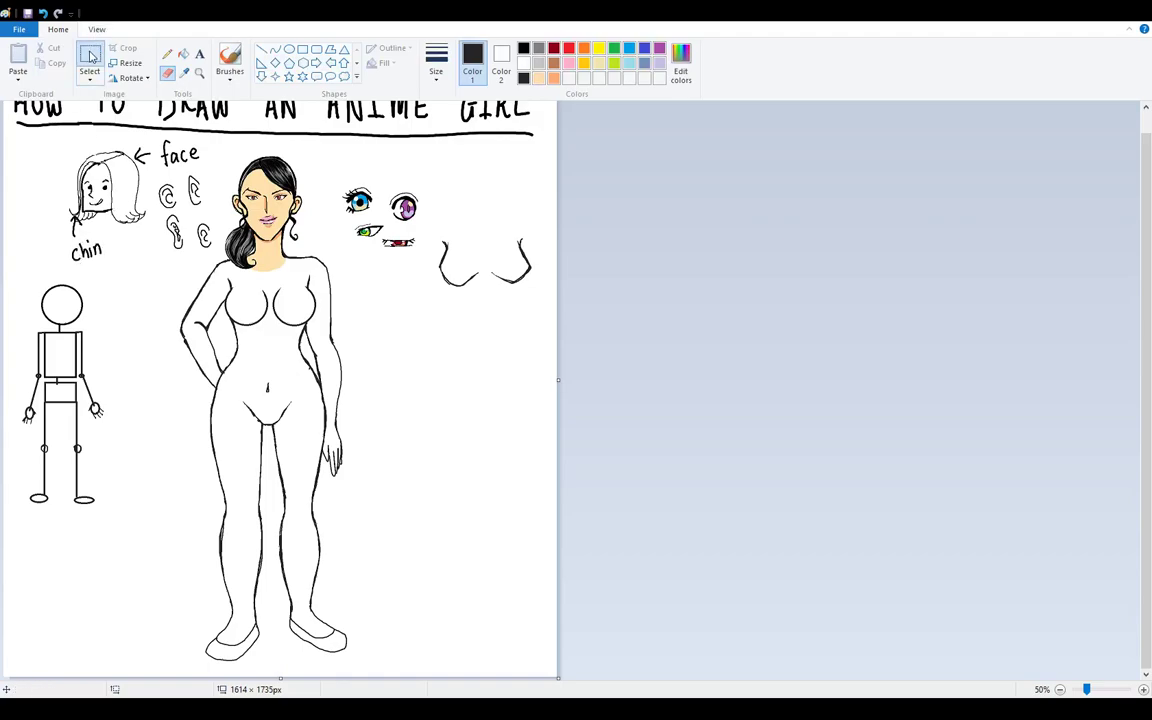
pyautogui.moveTo(433, 230); pyautogui.dragTo(538, 302)
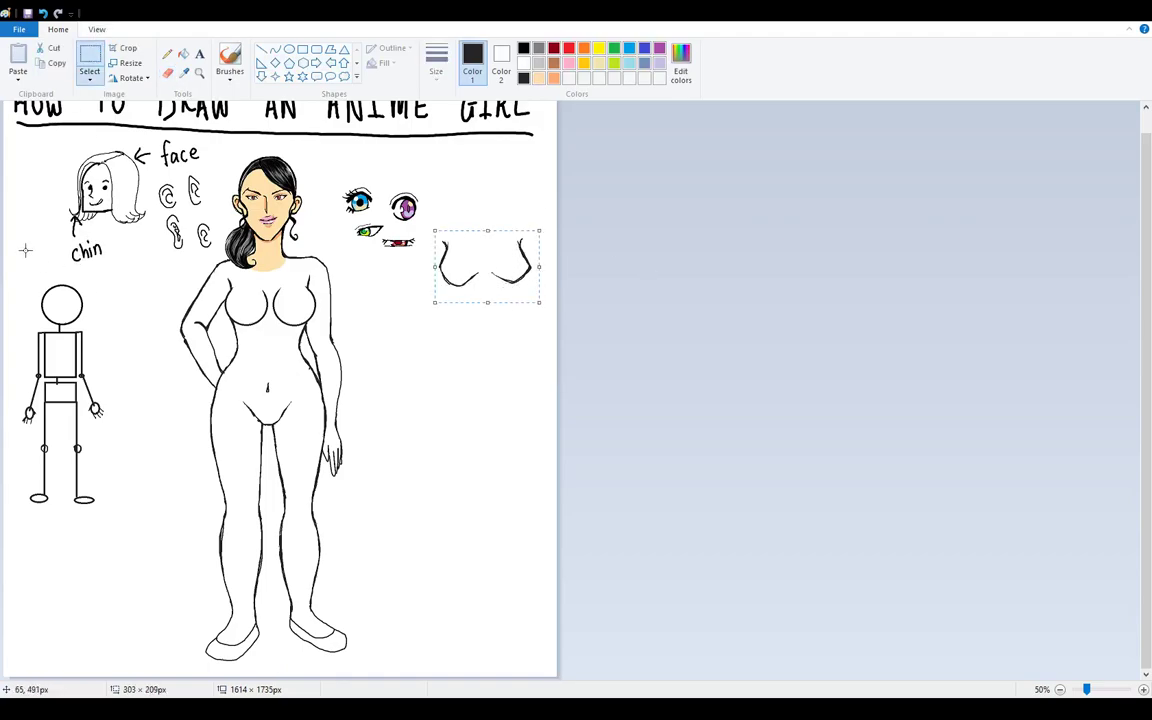
pyautogui.moveTo(515, 257)
pyautogui.mouseDown()
pyautogui.moveTo(455, 290)
pyautogui.moveTo(297, 300)
pyautogui.mouseUp()
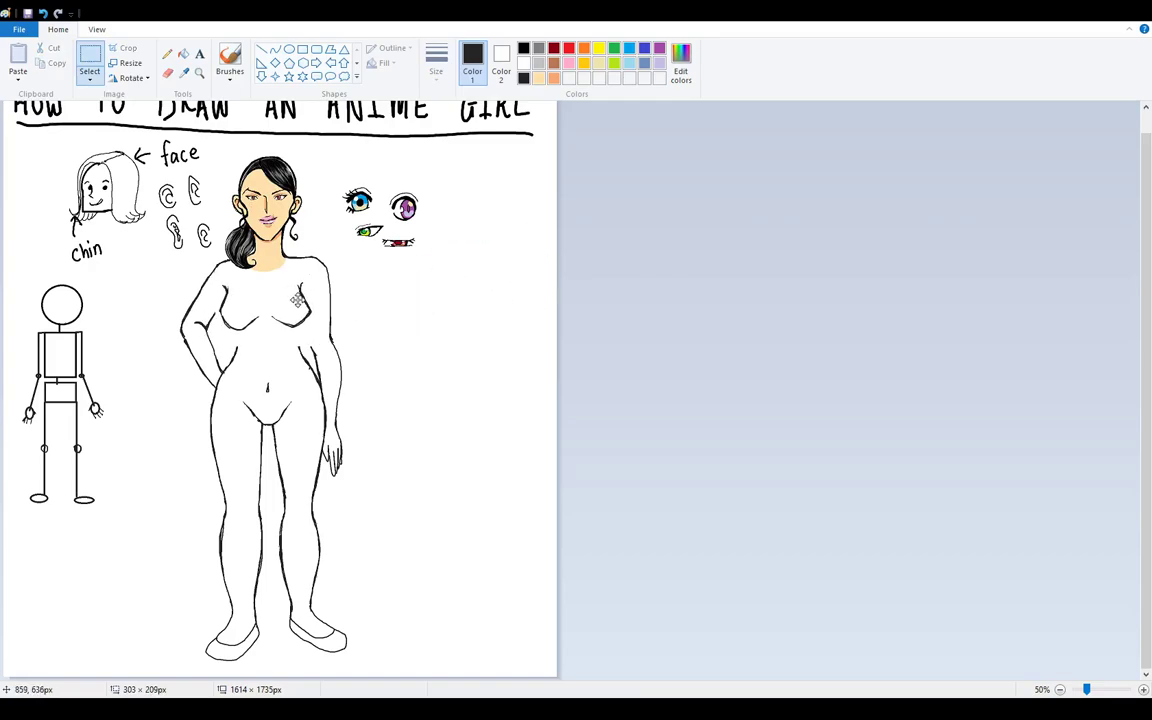
pyautogui.moveTo(297, 300); pyautogui.dragTo(303, 297)
pyautogui.moveTo(531, 314); pyautogui.dragTo(298, 299)
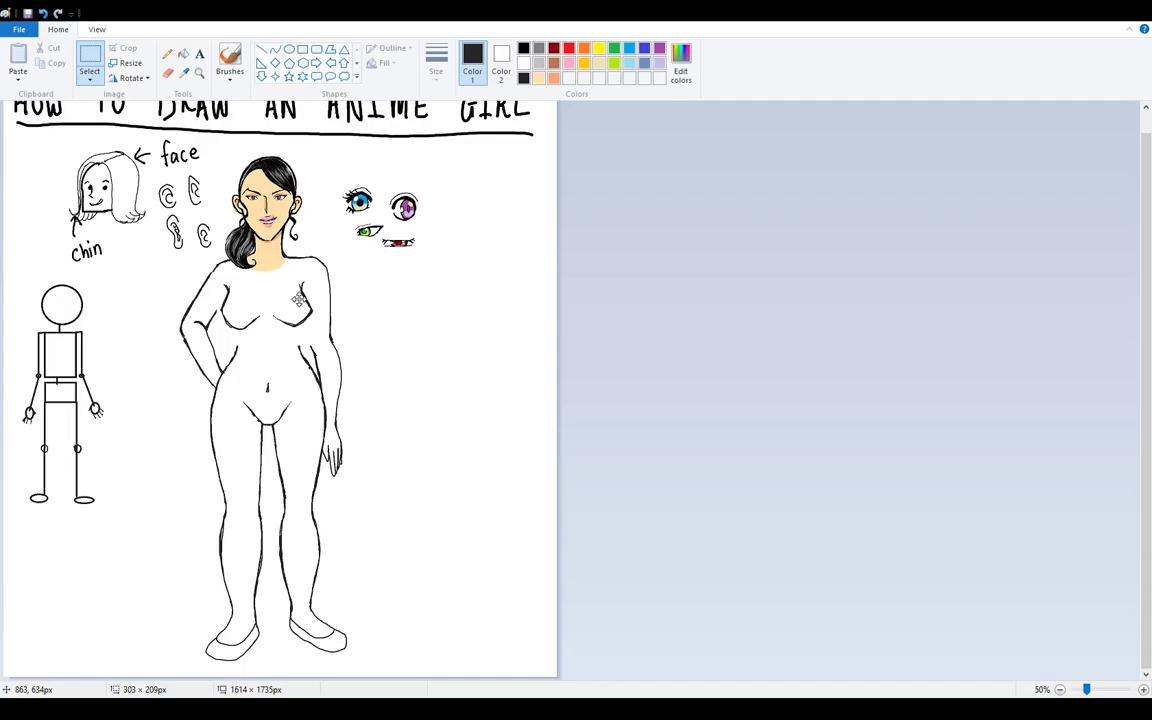
pyautogui.moveTo(298, 299); pyautogui.dragTo(298, 299)
pyautogui.moveTo(656, 311); pyautogui.dragTo(502, 290)
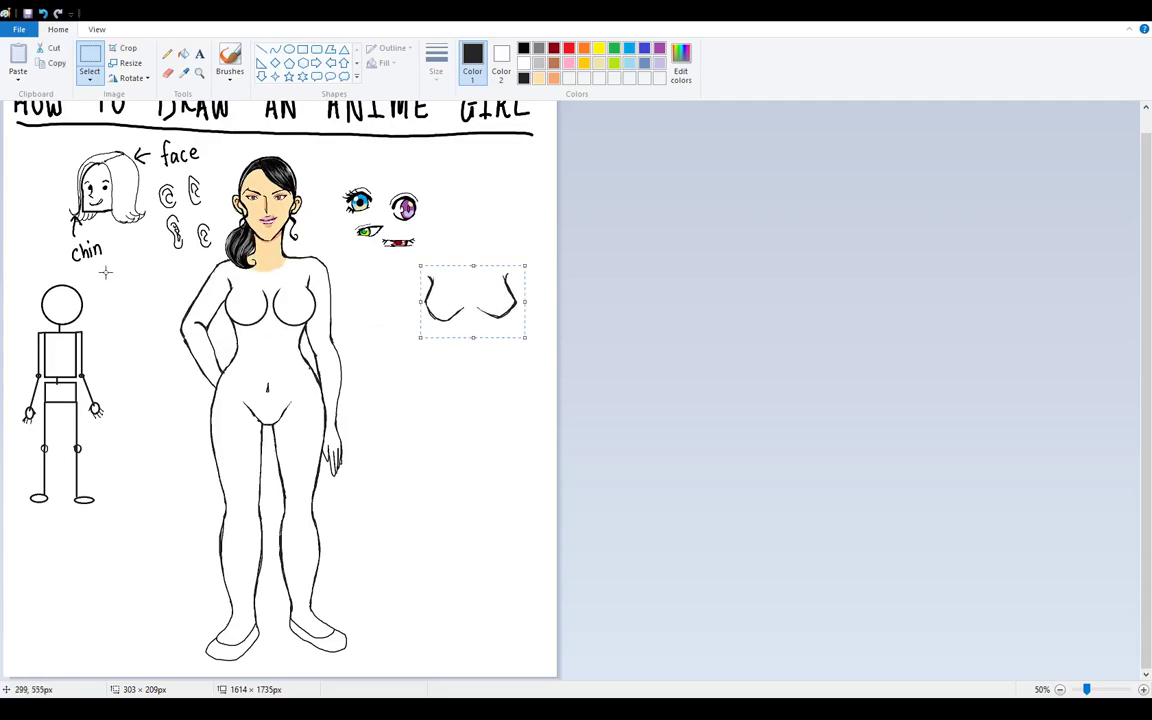
# Step: Recolour the figure's dark grey body outlines with pure black using the fill tool
pyautogui.click(199, 73)
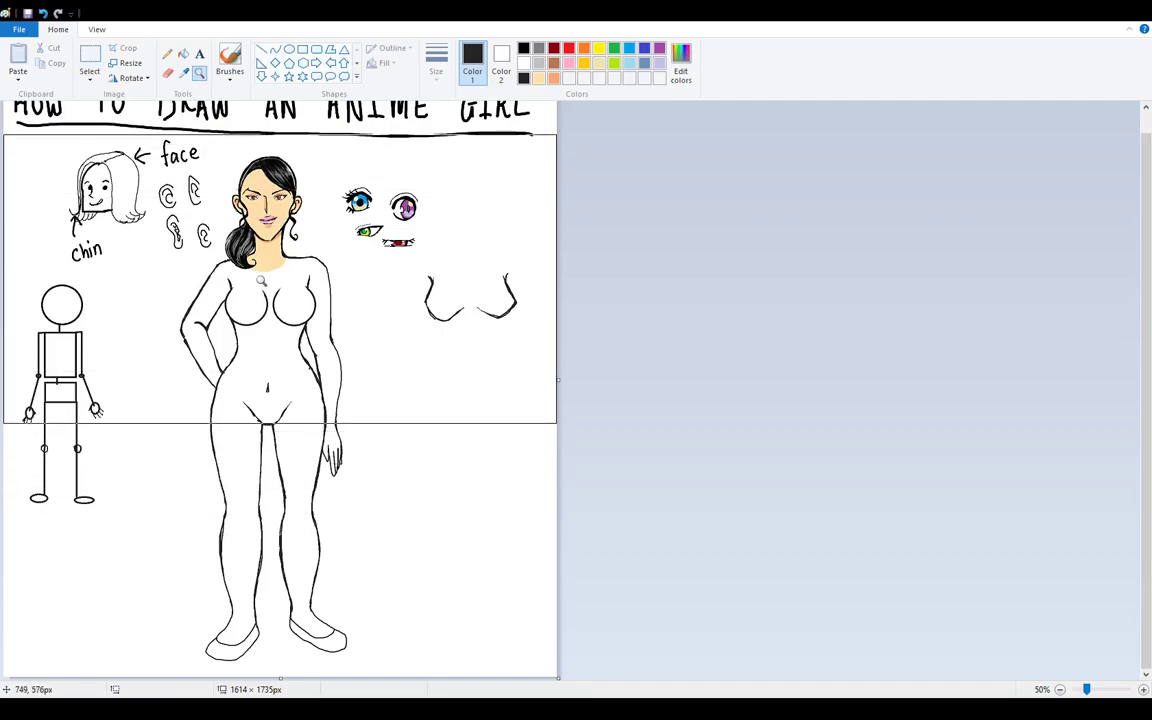
pyautogui.click(268, 320)
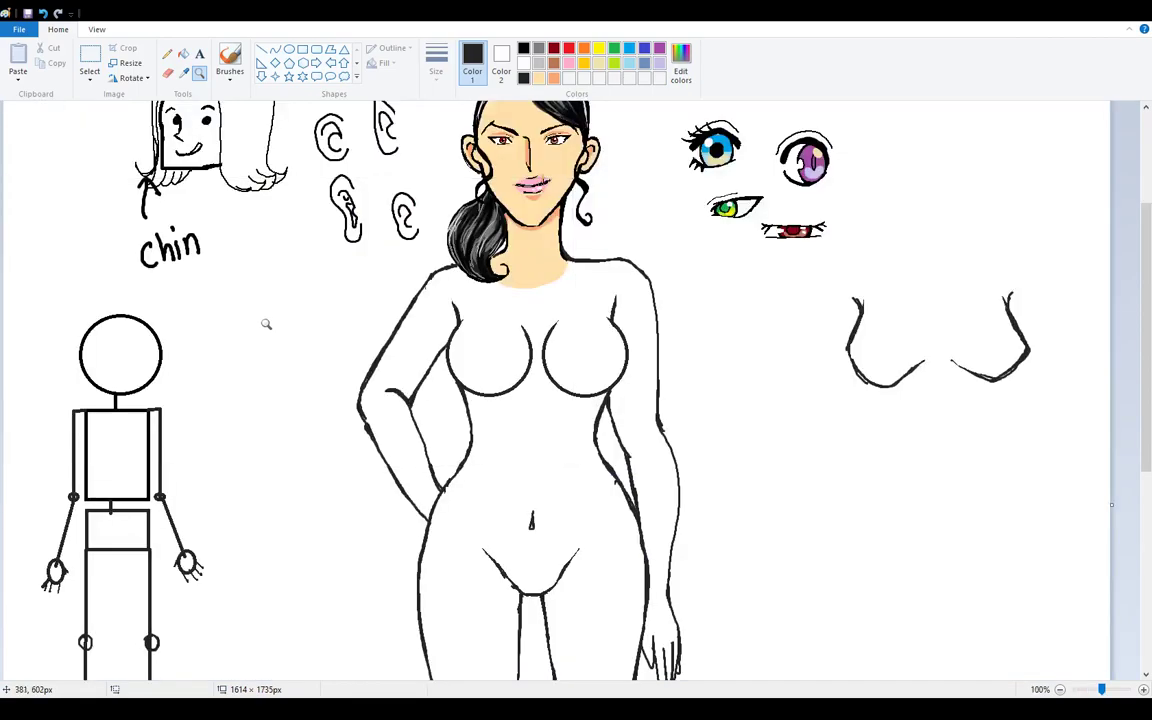
pyautogui.click(575, 333)
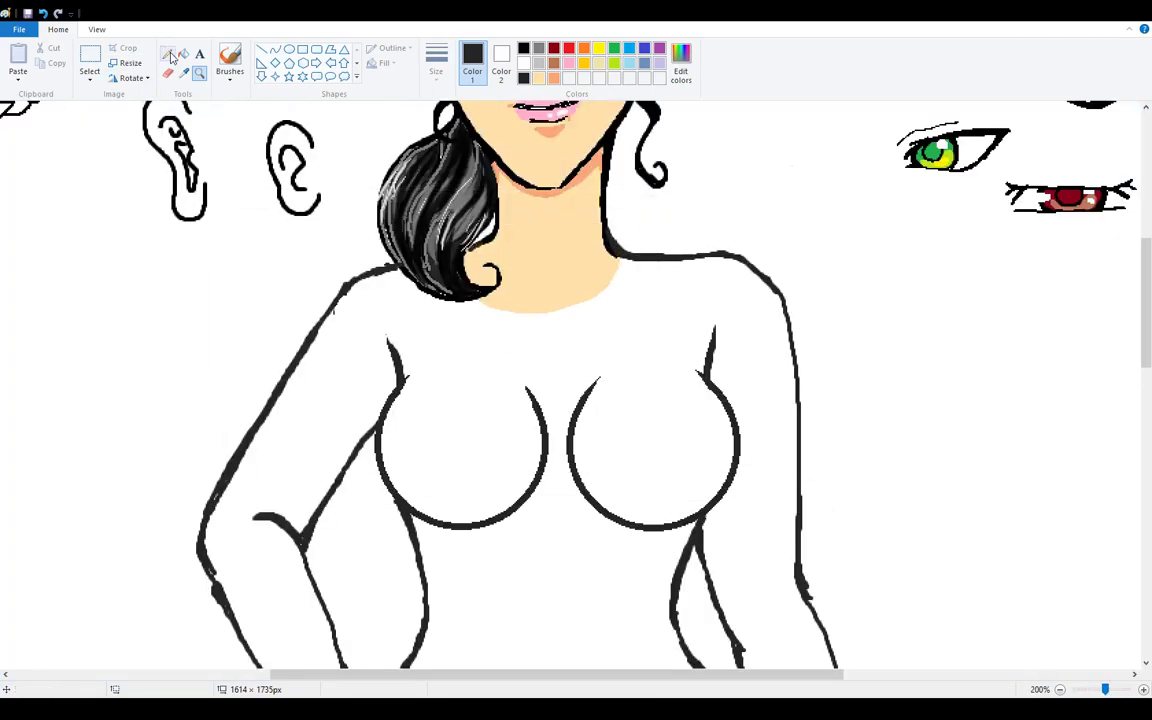
pyautogui.click(230, 60)
pyautogui.scroll(3, 646, 442)
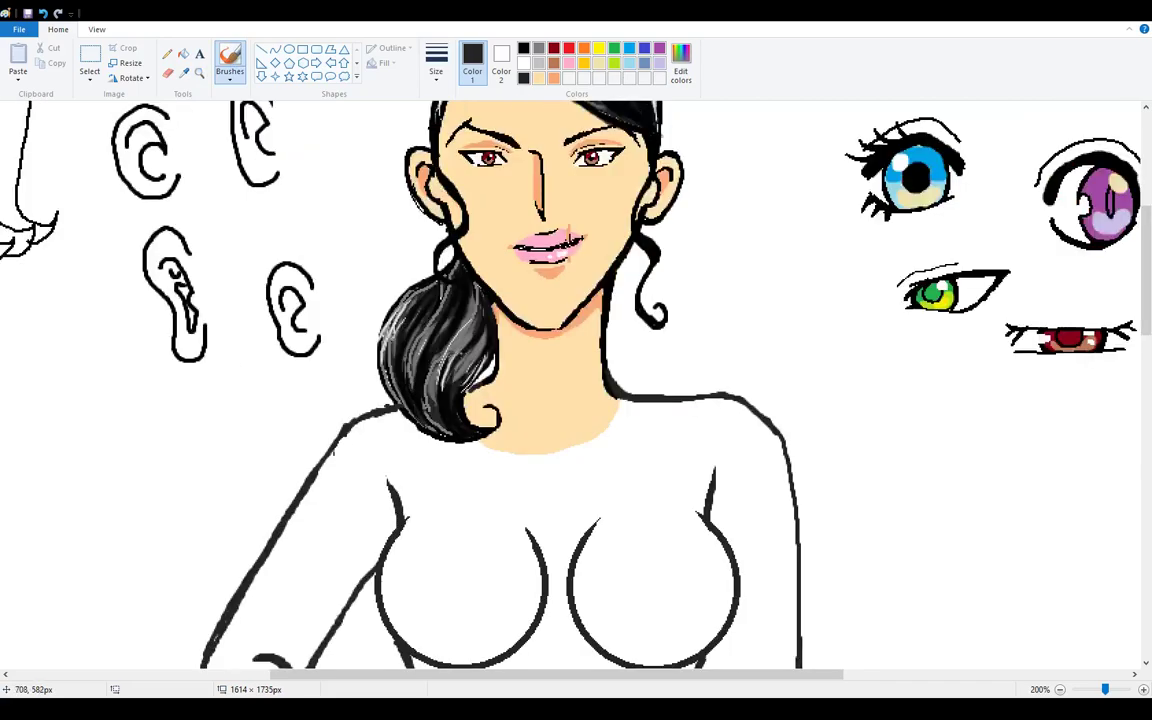
pyautogui.scroll(-3, 570, 384)
pyautogui.scroll(-3, 458, 352)
pyautogui.scroll(6, 458, 352)
pyautogui.scroll(-6, 446, 365)
pyautogui.scroll(3, 446, 365)
pyautogui.click(523, 48)
pyautogui.click(183, 53)
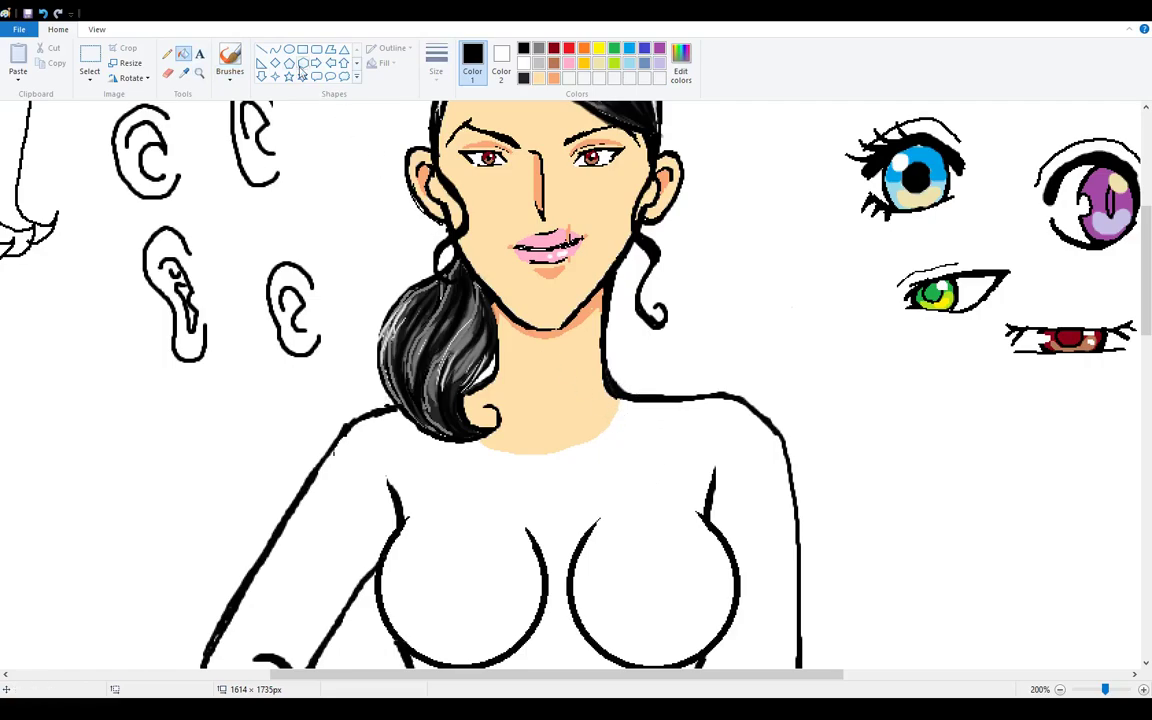
# Step: Brush a black V-shaped neckline at the base of the neck, from the shoulder to the ponytail's curl
pyautogui.click(229, 60)
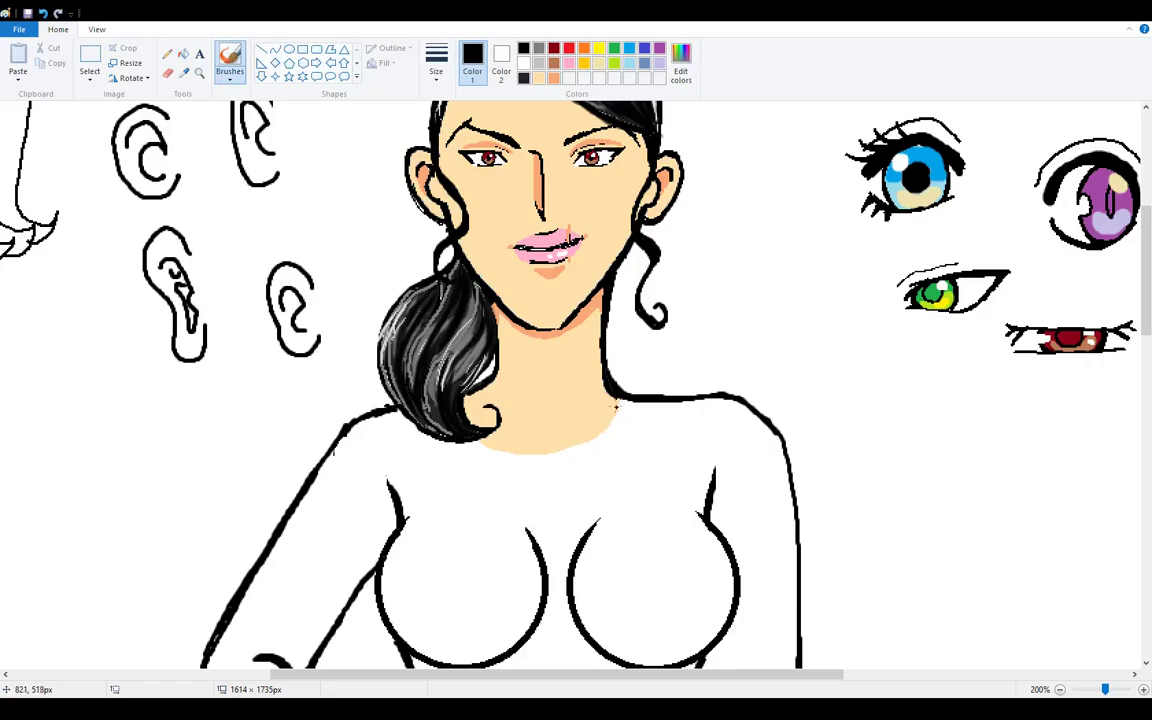
pyautogui.moveTo(620, 402)
pyautogui.mouseDown()
pyautogui.moveTo(547, 491)
pyautogui.moveTo(460, 418)
pyautogui.moveTo(424, 352)
pyautogui.mouseUp()
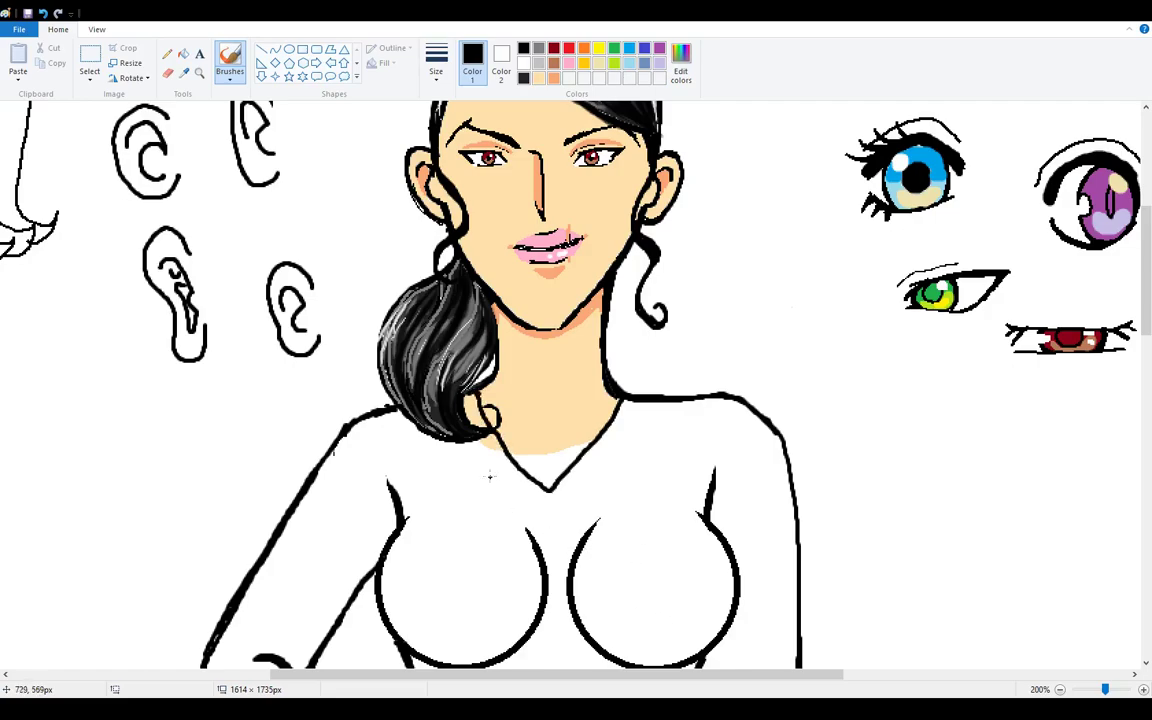
pyautogui.hotkey('ctrl', 'z')
pyautogui.moveTo(418, 348)
pyautogui.mouseDown()
pyautogui.moveTo(537, 473)
pyautogui.moveTo(634, 398)
pyautogui.mouseUp()
pyautogui.hotkey('ctrl', 'z')
pyautogui.hotkey('ctrl', 'z')
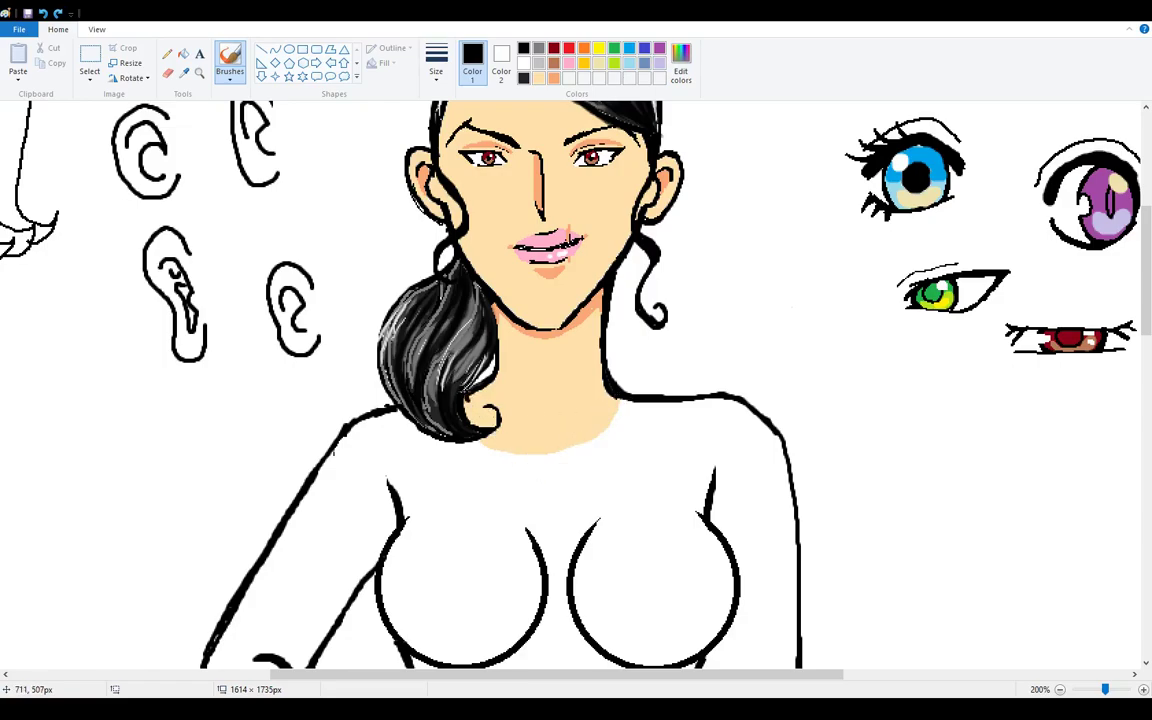
pyautogui.hotkey('ctrl', 'y')
pyautogui.hotkey('ctrl', 'y')
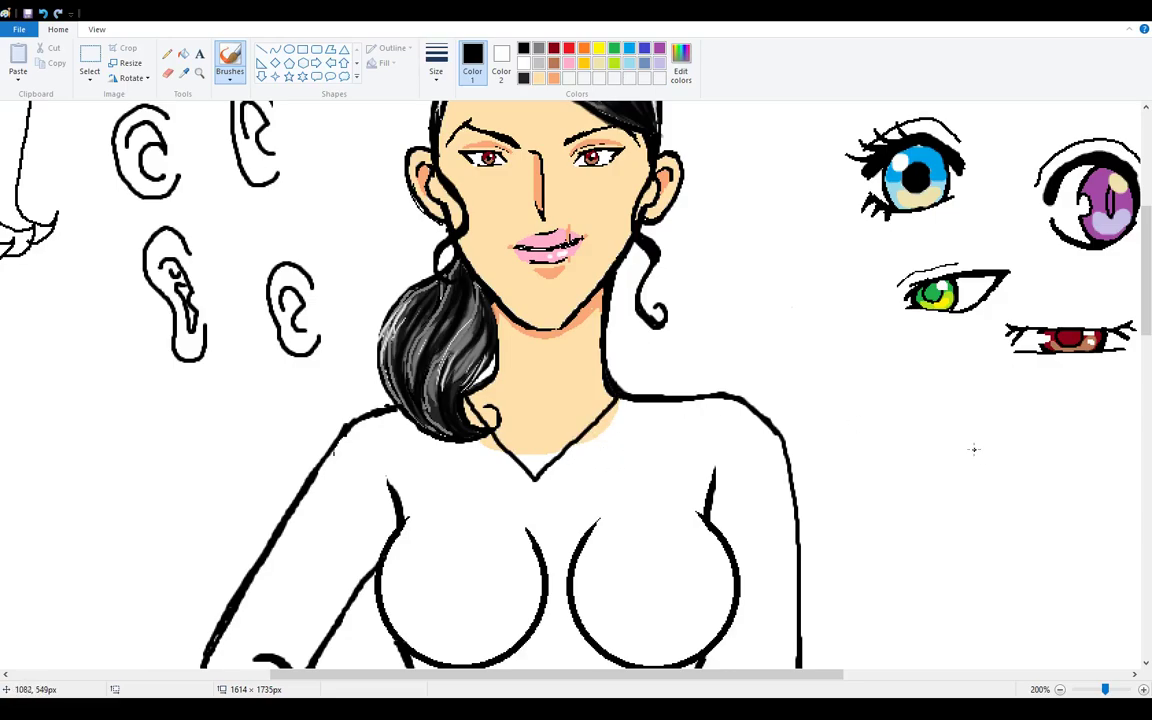
# Step: Brush a practice shirt collar below the sample eyes, with a V opening, two pointed flaps and curved back, inner and lower edges
pyautogui.moveTo(952, 428)
pyautogui.mouseDown()
pyautogui.moveTo(977, 476)
pyautogui.moveTo(1058, 420)
pyautogui.mouseUp()
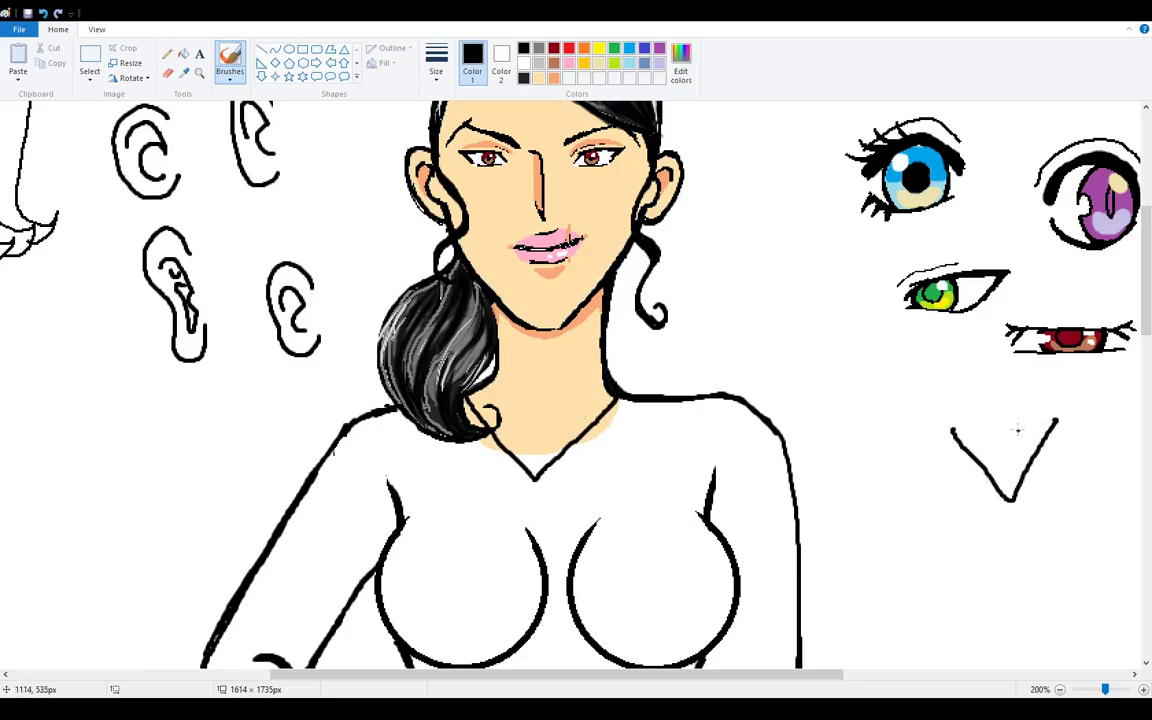
pyautogui.moveTo(948, 424)
pyautogui.mouseDown()
pyautogui.moveTo(945, 482)
pyautogui.moveTo(988, 432)
pyautogui.mouseUp()
pyautogui.hotkey('ctrl', 'z')
pyautogui.moveTo(945, 480)
pyautogui.mouseDown()
pyautogui.moveTo(942, 514)
pyautogui.moveTo(1010, 496)
pyautogui.moveTo(1088, 505)
pyautogui.moveTo(1068, 458)
pyautogui.mouseUp()
pyautogui.moveTo(953, 430); pyautogui.dragTo(1056, 418)
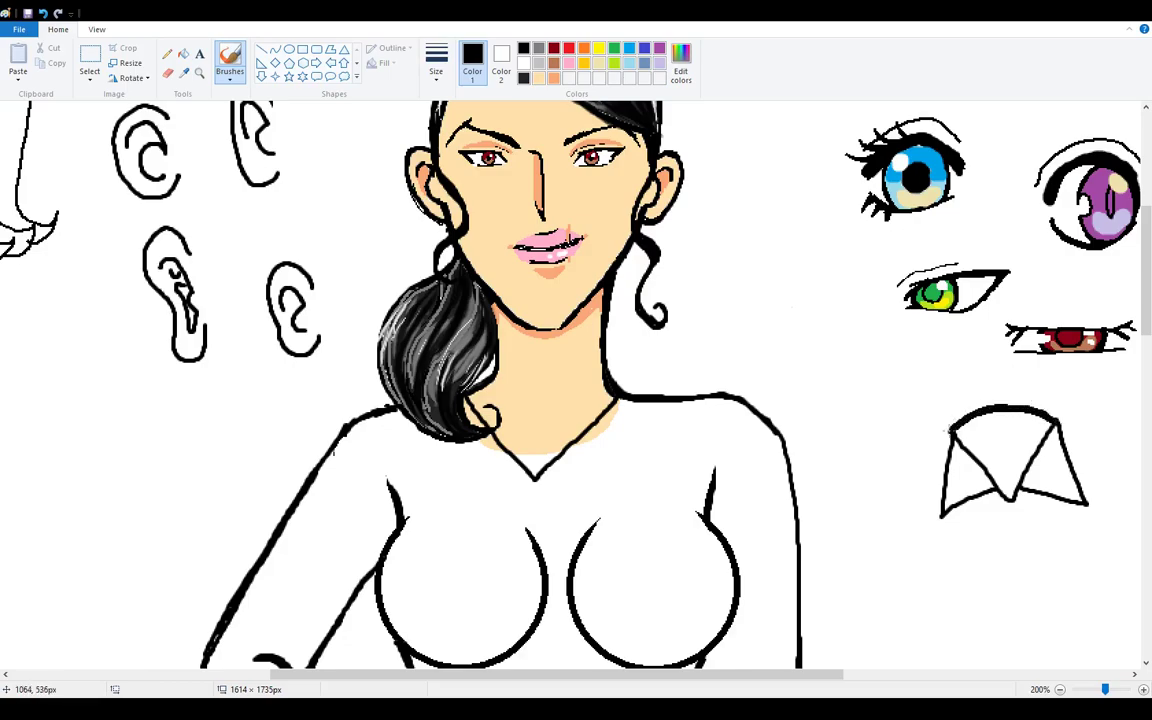
pyautogui.moveTo(970, 440); pyautogui.dragTo(1035, 436)
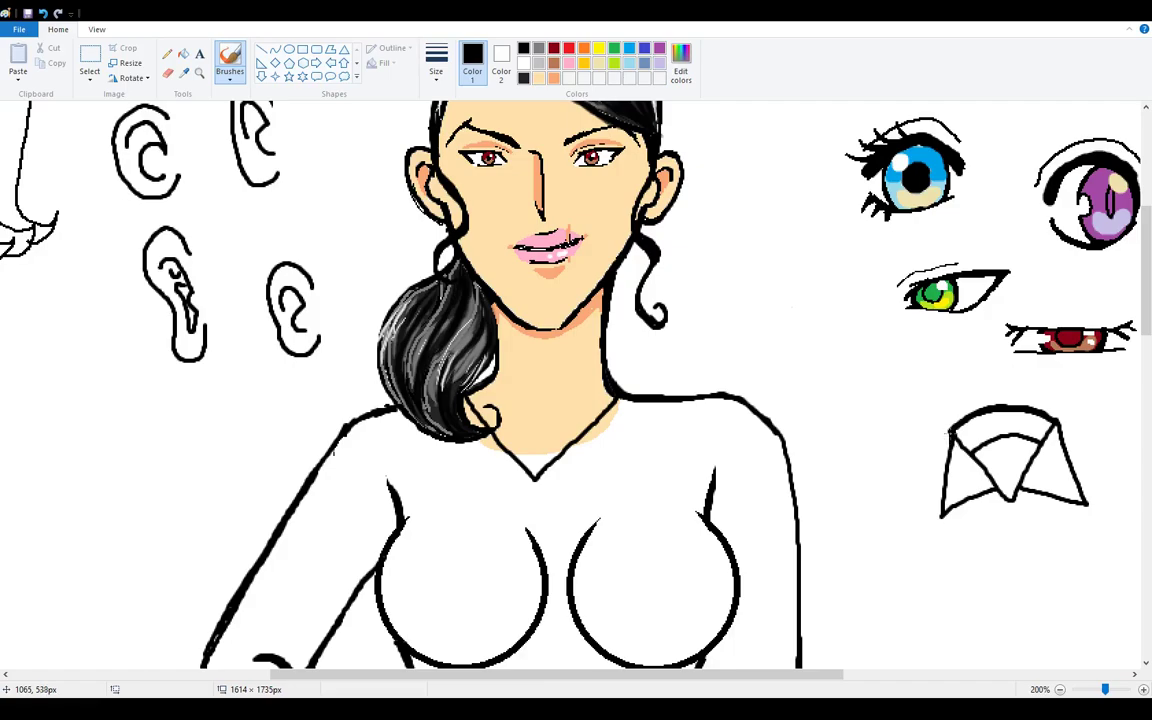
pyautogui.moveTo(945, 510)
pyautogui.mouseDown()
pyautogui.moveTo(1050, 498)
pyautogui.moveTo(987, 511)
pyautogui.mouseUp()
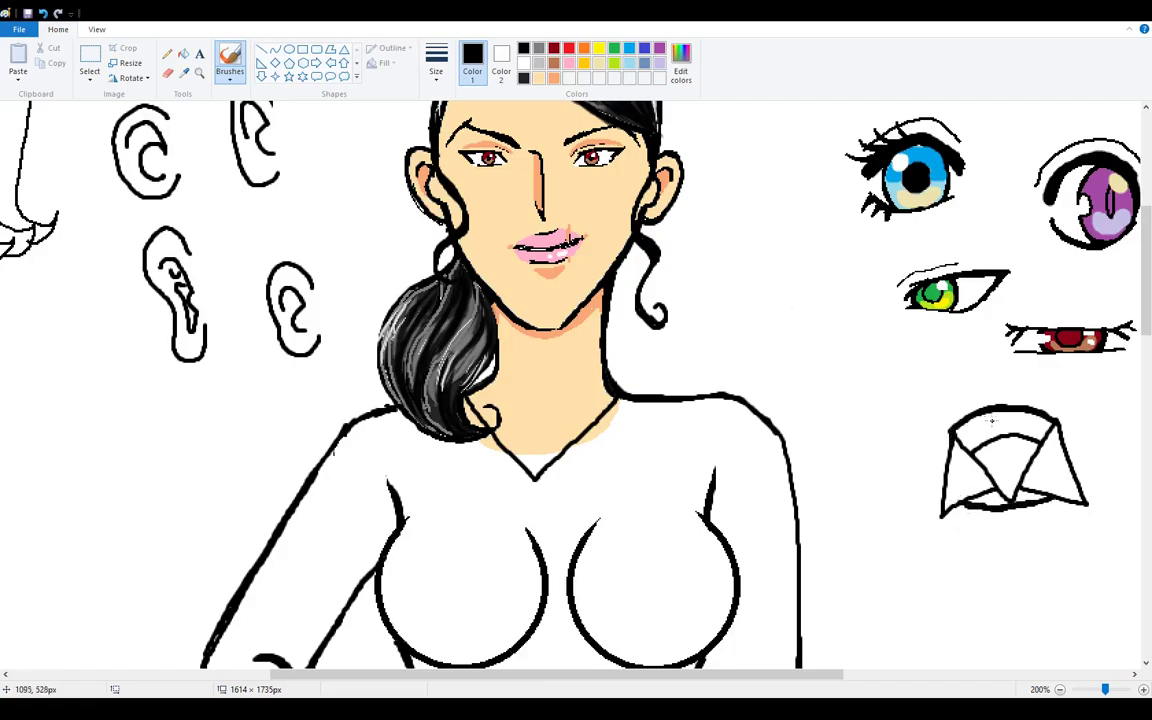
# Step: Add two short vertical neck lines to the practice collar and erase the arcs between its flaps, trimming the neck lines
pyautogui.moveTo(960, 438); pyautogui.dragTo(954, 375)
pyautogui.moveTo(1043, 430); pyautogui.dragTo(1047, 380)
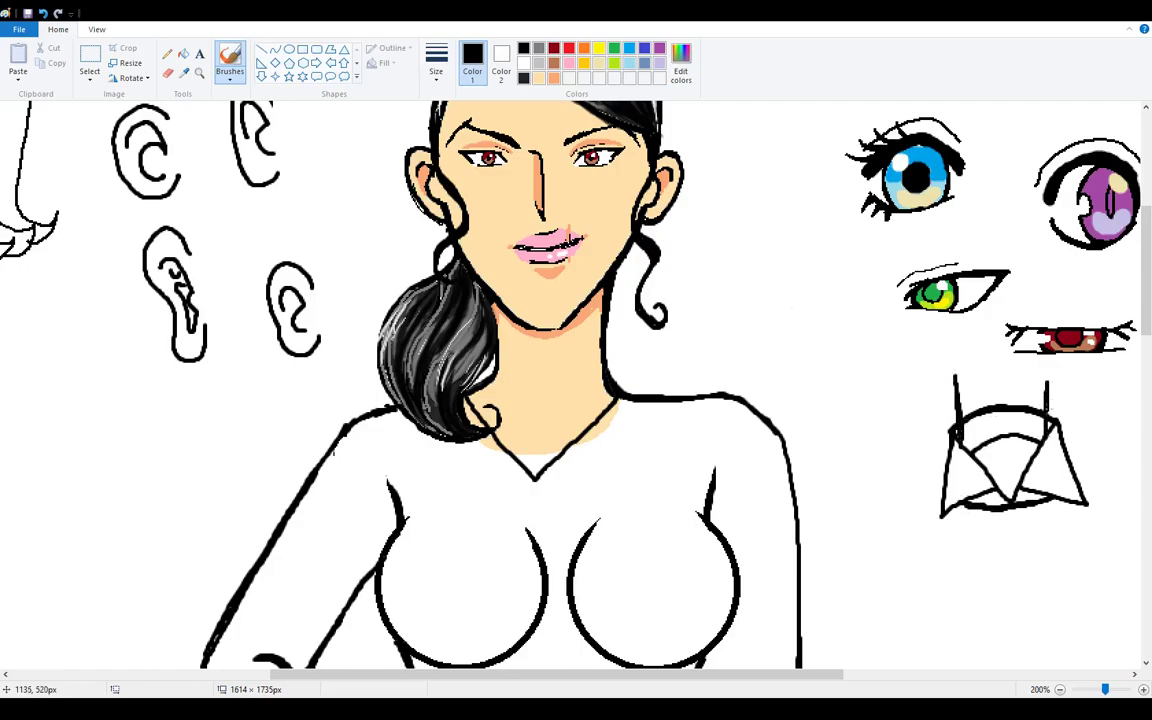
pyautogui.click(167, 73)
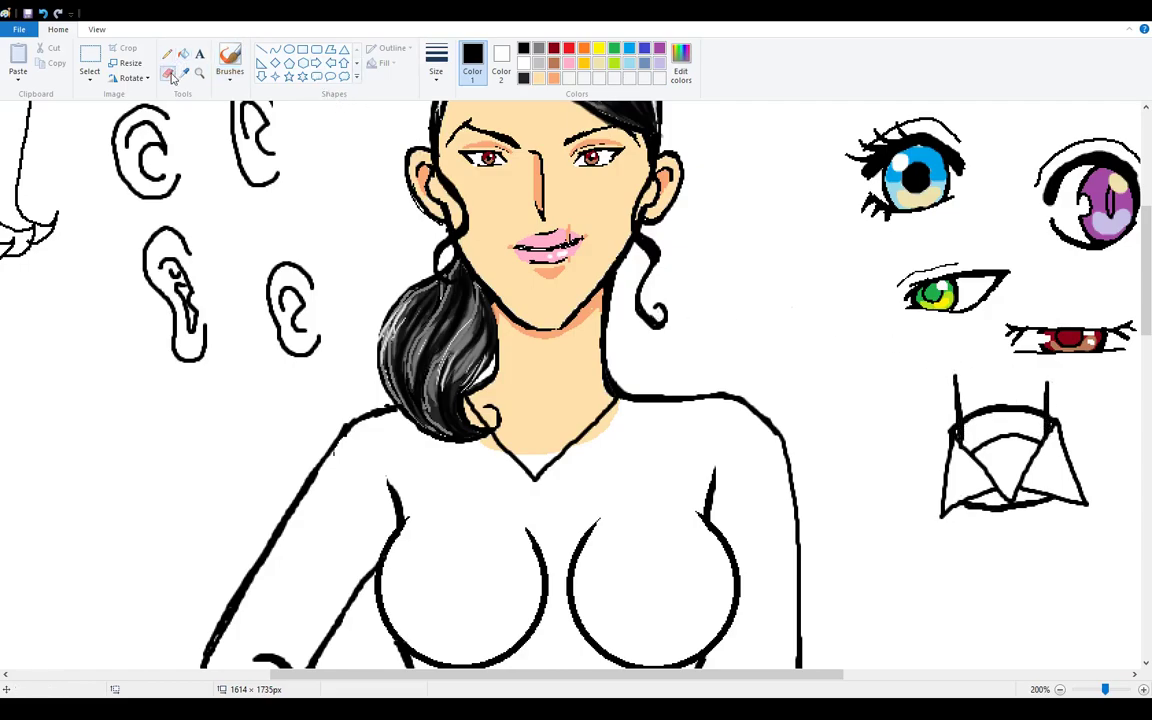
pyautogui.moveTo(972, 407)
pyautogui.mouseDown()
pyautogui.moveTo(1002, 418)
pyautogui.moveTo(1013, 435)
pyautogui.moveTo(1037, 405)
pyautogui.moveTo(1030, 443)
pyautogui.moveTo(1034, 405)
pyautogui.moveTo(1010, 414)
pyautogui.moveTo(986, 451)
pyautogui.moveTo(953, 378)
pyautogui.moveTo(953, 391)
pyautogui.moveTo(1065, 397)
pyautogui.moveTo(1053, 382)
pyautogui.moveTo(949, 400)
pyautogui.mouseUp()
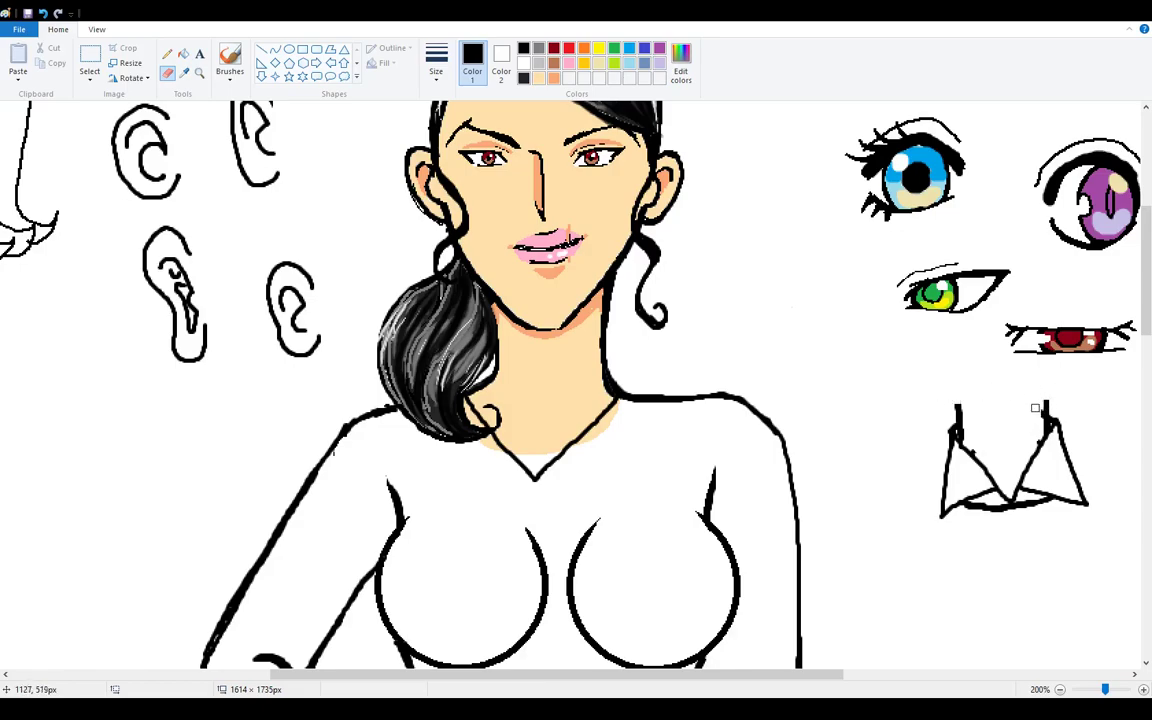
# Step: Brush pointed shirt collar flaps on both sides of the woman's V neckline
pyautogui.click(226, 62)
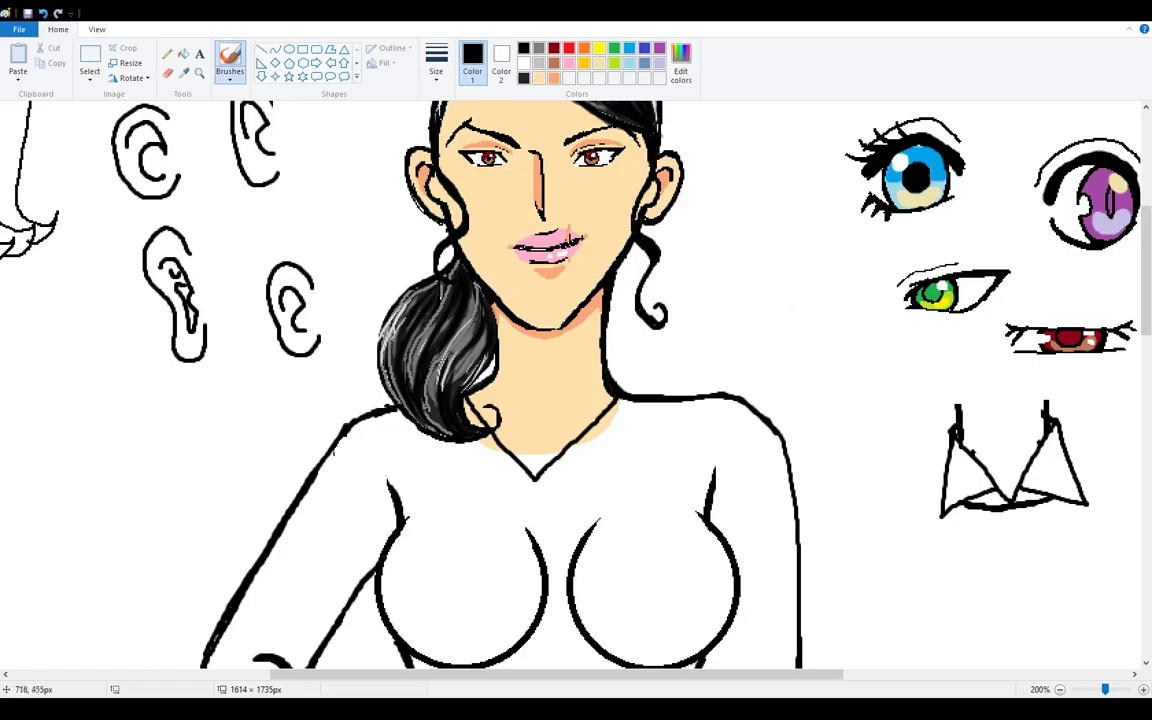
pyautogui.moveTo(546, 467)
pyautogui.mouseDown()
pyautogui.moveTo(599, 498)
pyautogui.moveTo(640, 405)
pyautogui.mouseUp()
pyautogui.moveTo(522, 466)
pyautogui.mouseDown()
pyautogui.moveTo(487, 497)
pyautogui.moveTo(430, 438)
pyautogui.mouseUp()
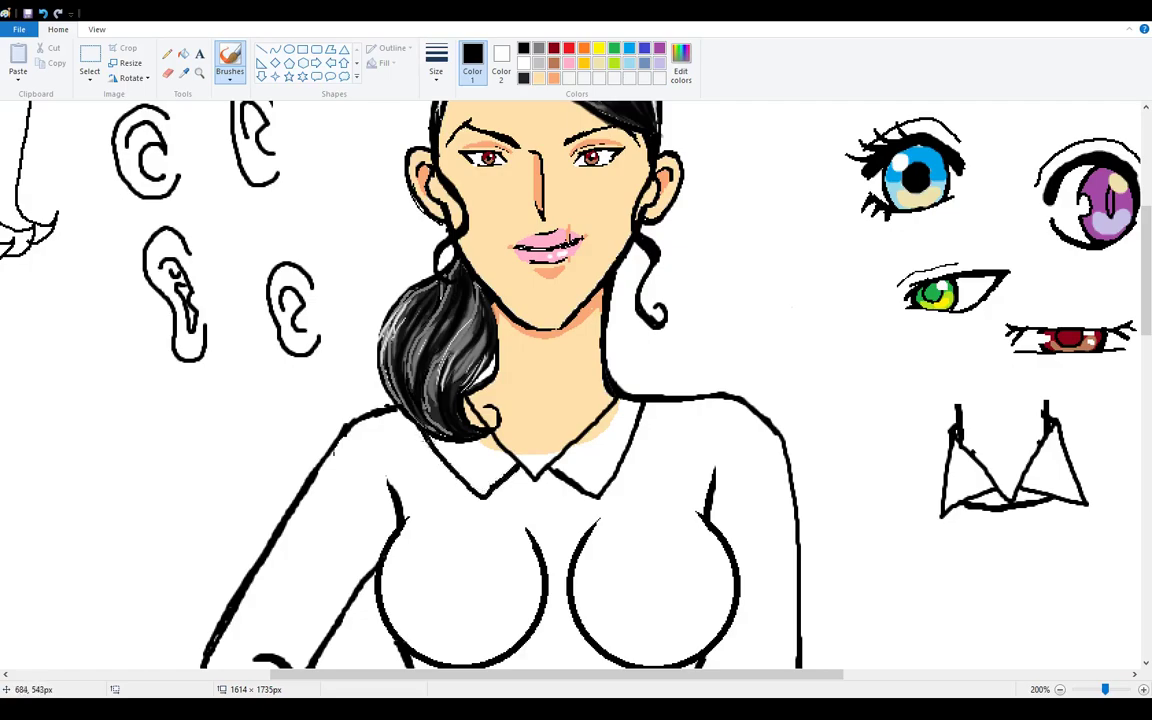
# Step: Brush a bow at the point of the neckline with a square knot, two loops and two hanging tails
pyautogui.moveTo(550, 481)
pyautogui.mouseDown()
pyautogui.moveTo(538, 481)
pyautogui.moveTo(530, 513)
pyautogui.moveTo(559, 486)
pyautogui.moveTo(497, 463)
pyautogui.moveTo(480, 495)
pyautogui.moveTo(508, 528)
pyautogui.moveTo(597, 462)
pyautogui.mouseUp()
pyautogui.moveTo(597, 462); pyautogui.dragTo(598, 538)
pyautogui.moveTo(598, 538)
pyautogui.mouseDown()
pyautogui.moveTo(560, 508)
pyautogui.moveTo(574, 565)
pyautogui.mouseUp()
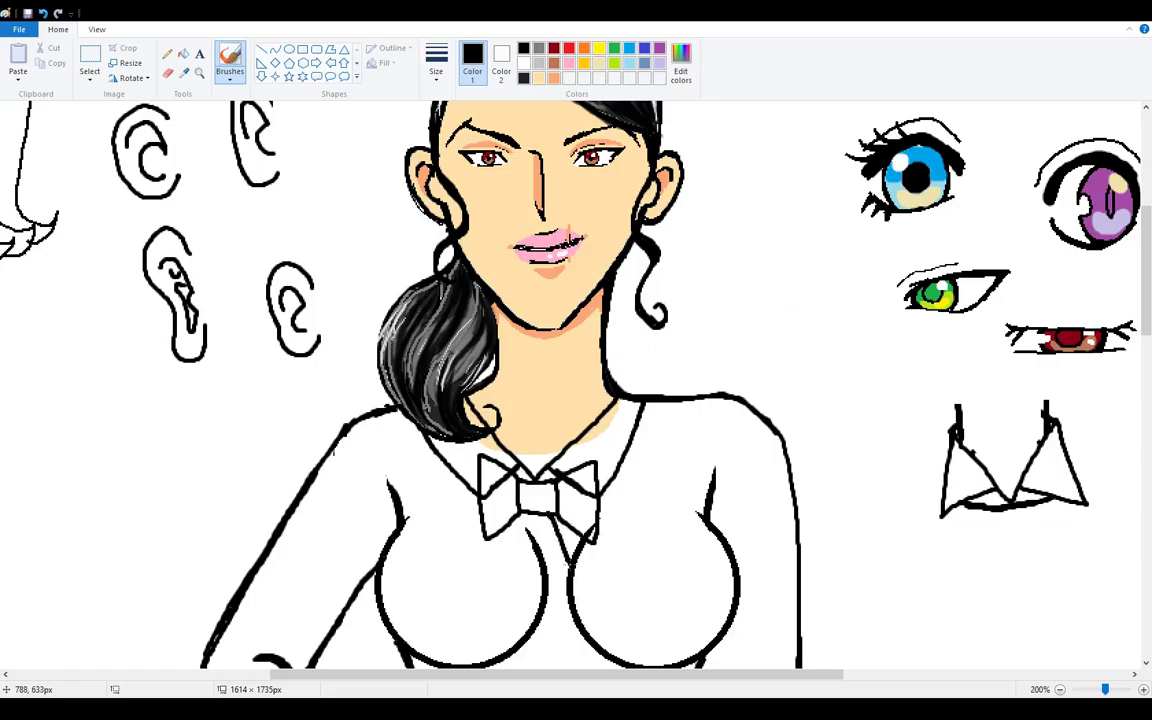
pyautogui.moveTo(537, 521)
pyautogui.mouseDown()
pyautogui.moveTo(517, 567)
pyautogui.moveTo(473, 529)
pyautogui.mouseUp()
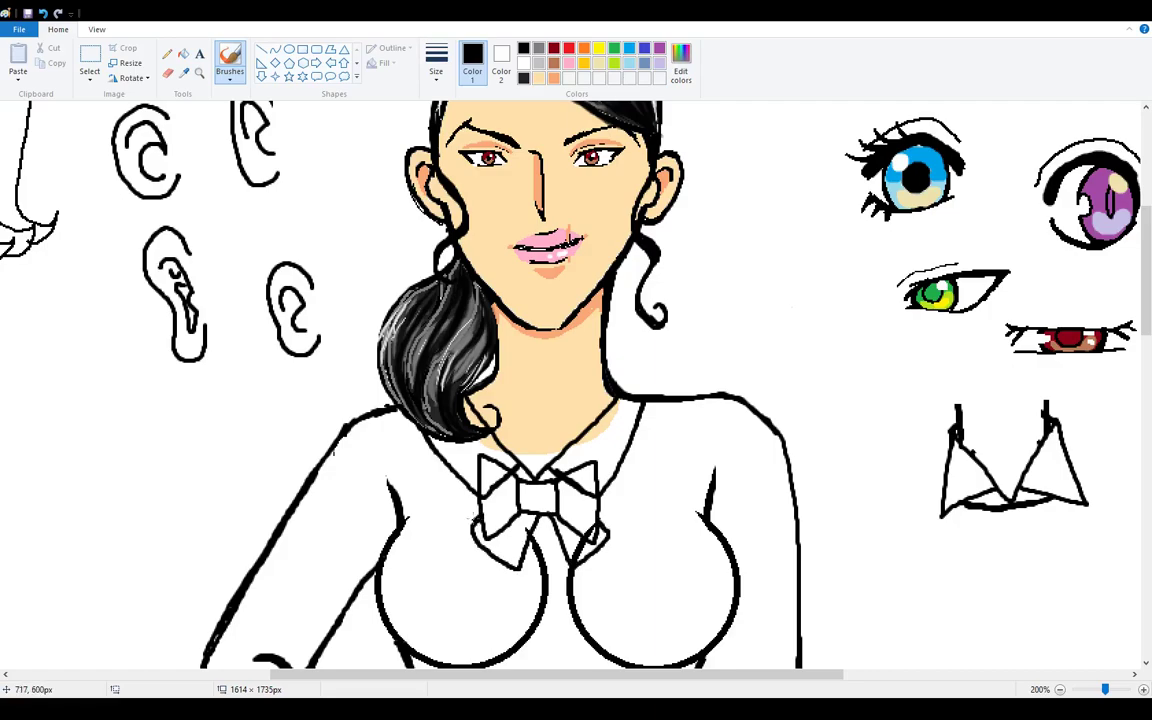
# Step: Erase the collar lines crossing the bow's loops and brush short fold lines beside the knot and on the tail
pyautogui.click(168, 73)
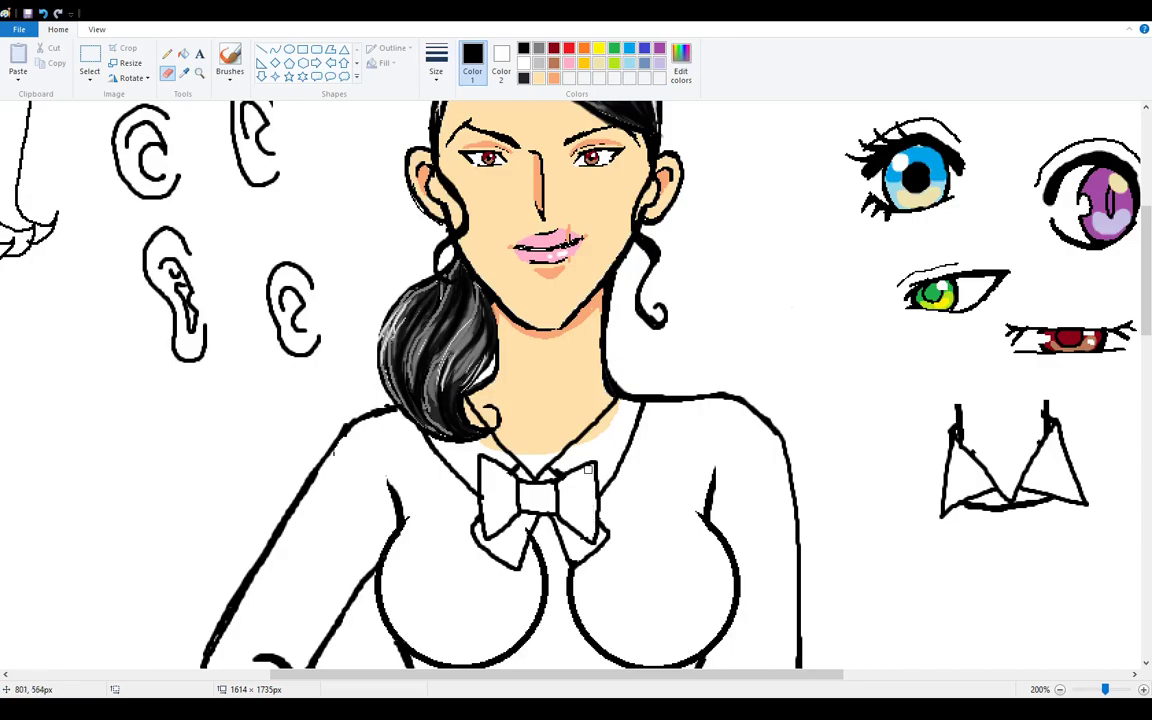
pyautogui.click(229, 58)
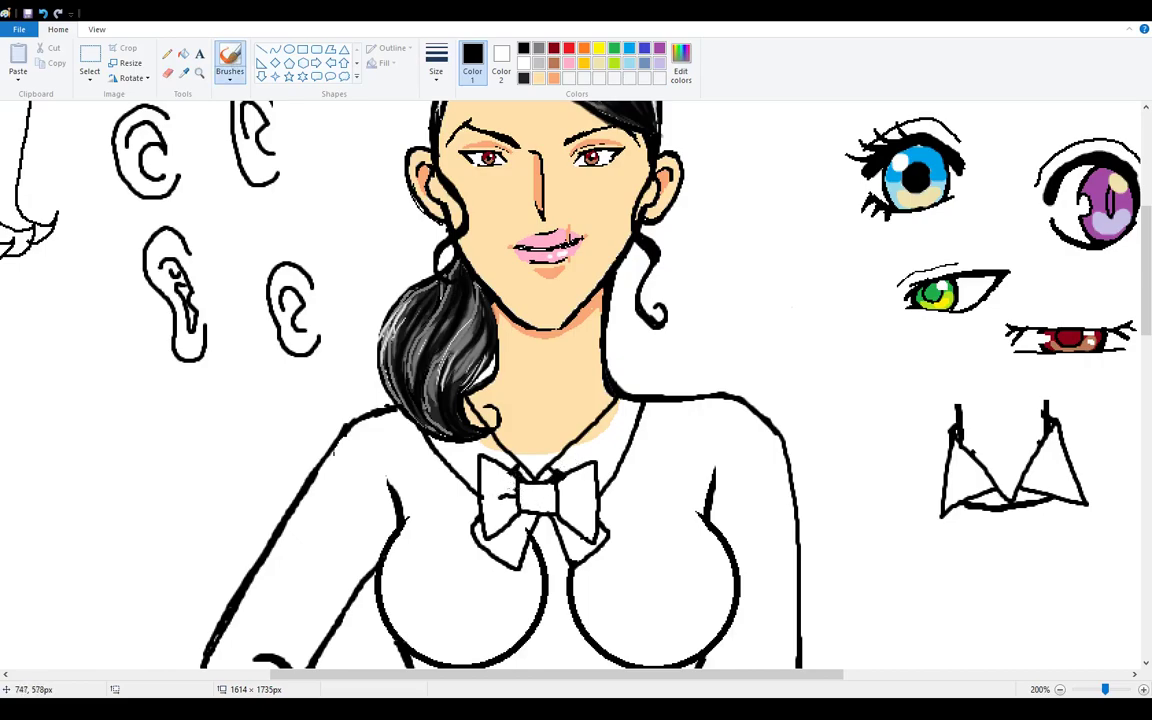
pyautogui.moveTo(505, 480)
pyautogui.mouseDown()
pyautogui.moveTo(512, 494)
pyautogui.moveTo(574, 500)
pyautogui.mouseUp()
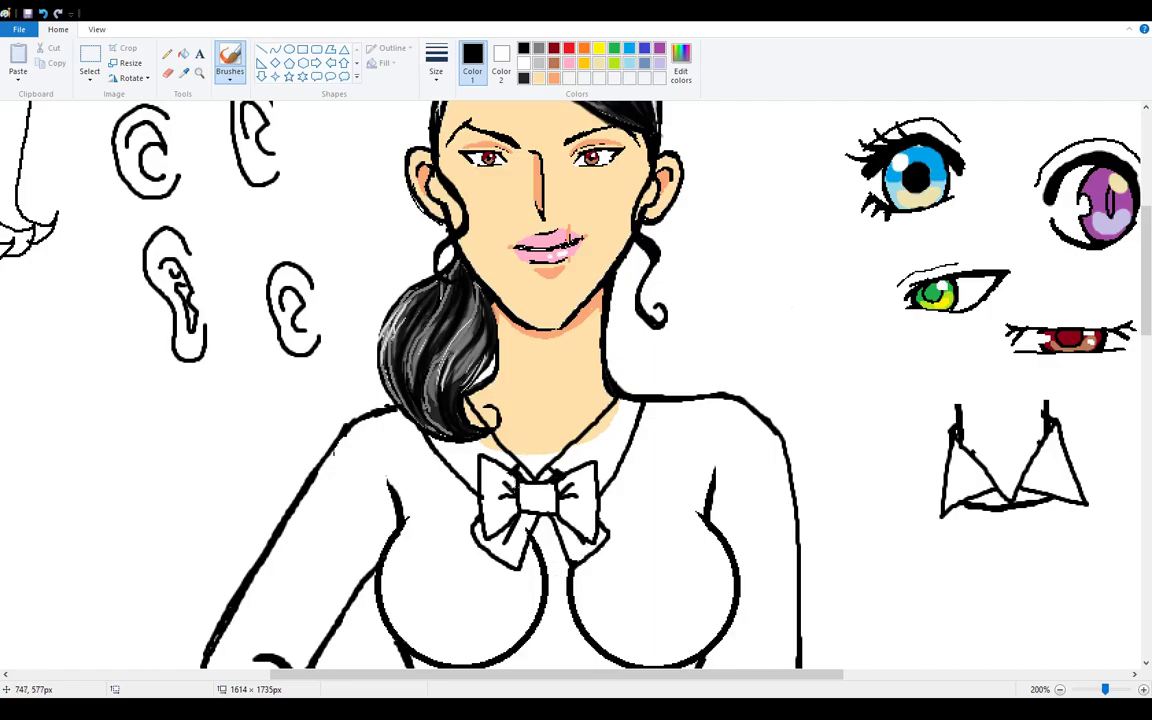
# Step: Brush a short sleeve around each upper arm, running from the shoulder to a hem above the elbow
pyautogui.moveTo(1145, 267); pyautogui.dragTo(1143, 298)
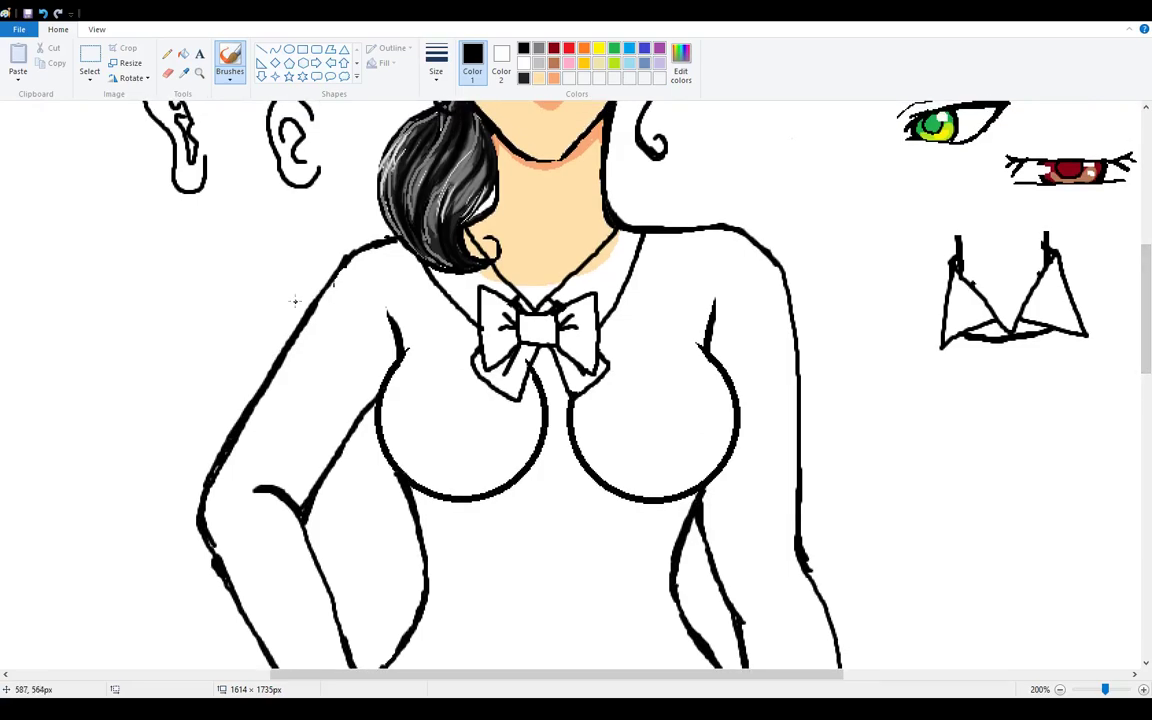
pyautogui.moveTo(340, 256)
pyautogui.mouseDown()
pyautogui.moveTo(267, 351)
pyautogui.moveTo(345, 443)
pyautogui.moveTo(326, 385)
pyautogui.moveTo(342, 365)
pyautogui.mouseUp()
pyautogui.moveTo(746, 244); pyautogui.dragTo(785, 293)
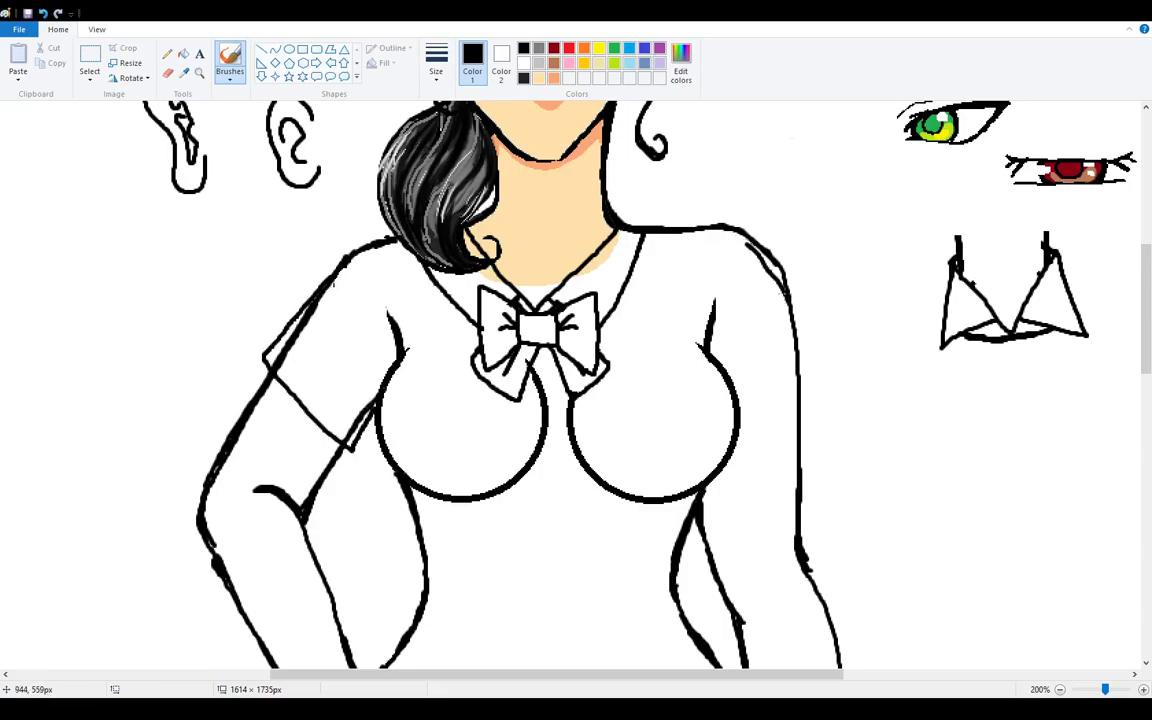
pyautogui.hotkey('ctrl', 'z')
pyautogui.moveTo(750, 242)
pyautogui.mouseDown()
pyautogui.moveTo(790, 300)
pyautogui.moveTo(828, 400)
pyautogui.mouseUp()
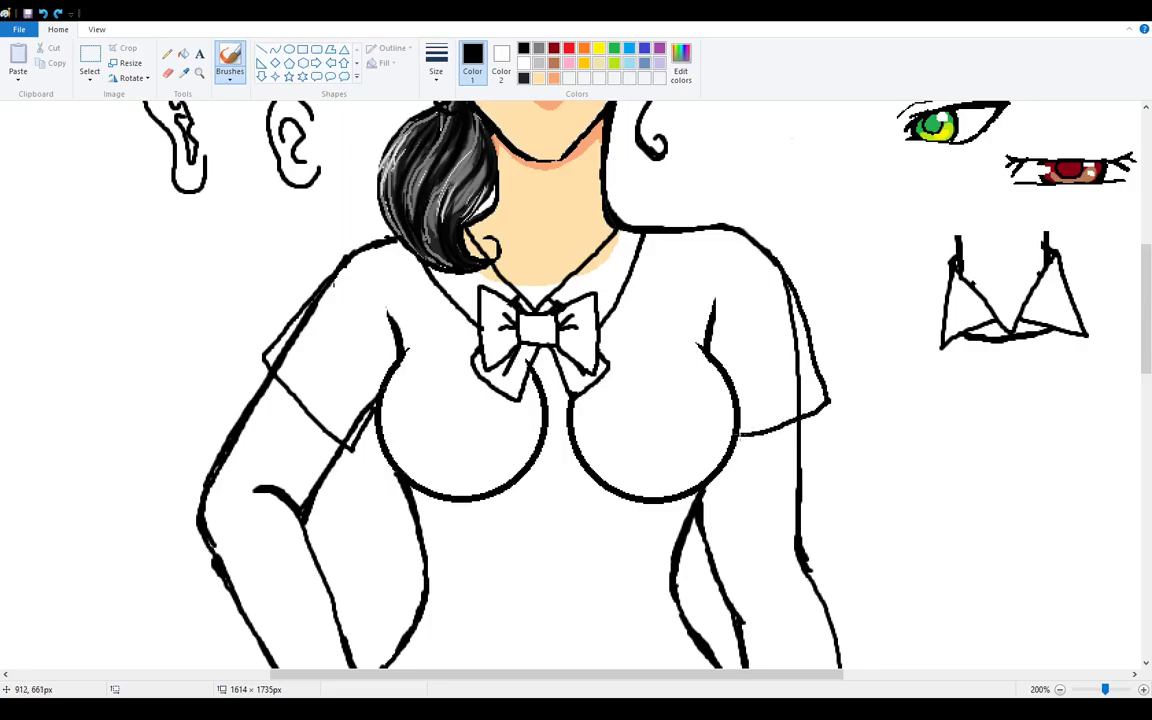
pyautogui.hotkey('ctrl', 'z')
pyautogui.moveTo(789, 284)
pyautogui.mouseDown()
pyautogui.moveTo(812, 434)
pyautogui.moveTo(737, 448)
pyautogui.mouseUp()
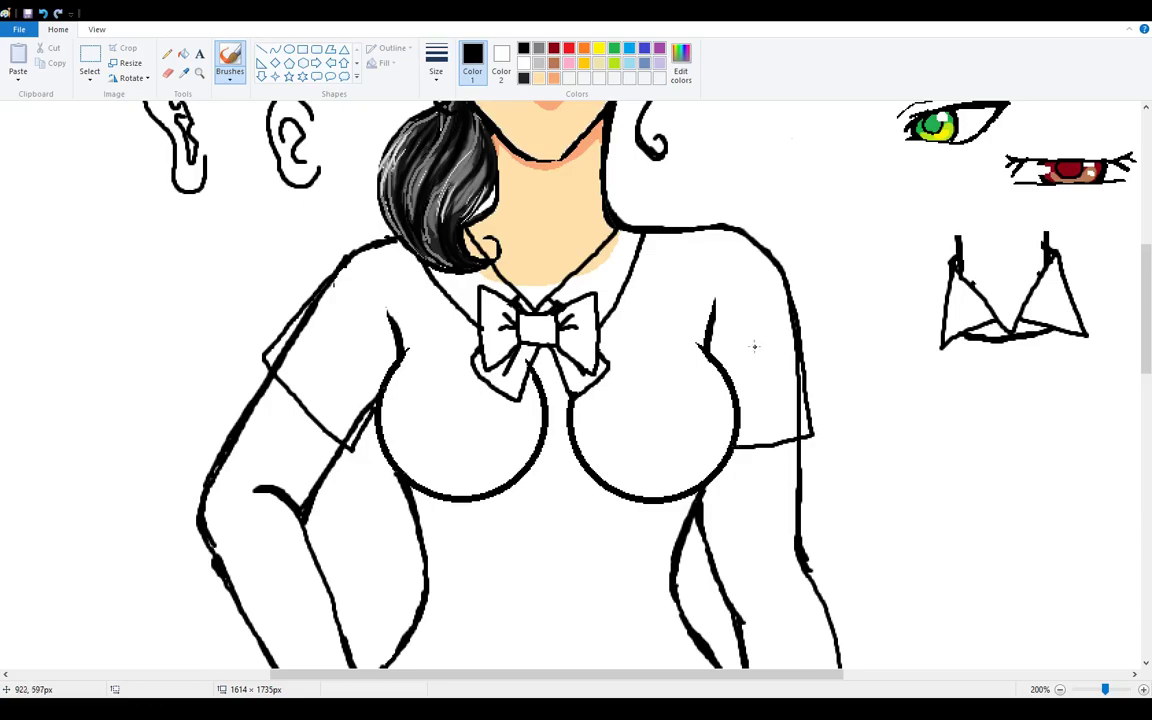
# Step: Erase the original upper-arm contours that show inside both short sleeves
pyautogui.click(167, 72)
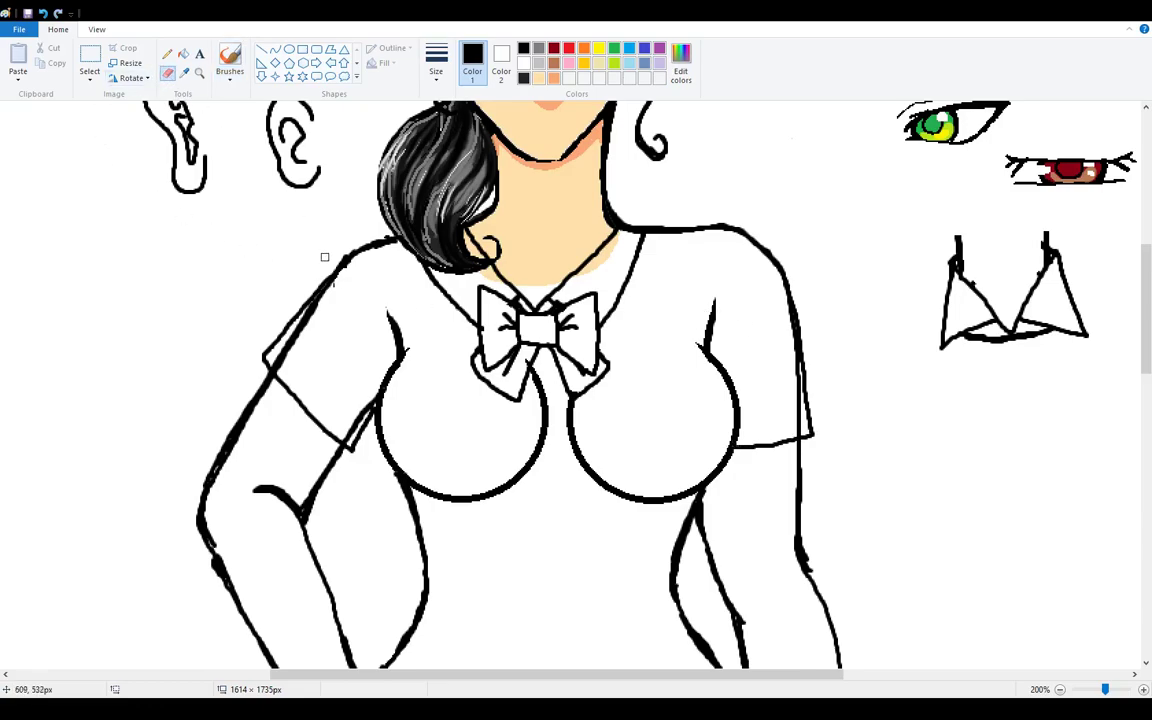
pyautogui.moveTo(322, 307)
pyautogui.mouseDown()
pyautogui.moveTo(263, 312)
pyautogui.moveTo(290, 268)
pyautogui.moveTo(252, 334)
pyautogui.mouseUp()
pyautogui.moveTo(337, 419)
pyautogui.mouseDown()
pyautogui.moveTo(352, 426)
pyautogui.moveTo(356, 415)
pyautogui.moveTo(328, 363)
pyautogui.mouseUp()
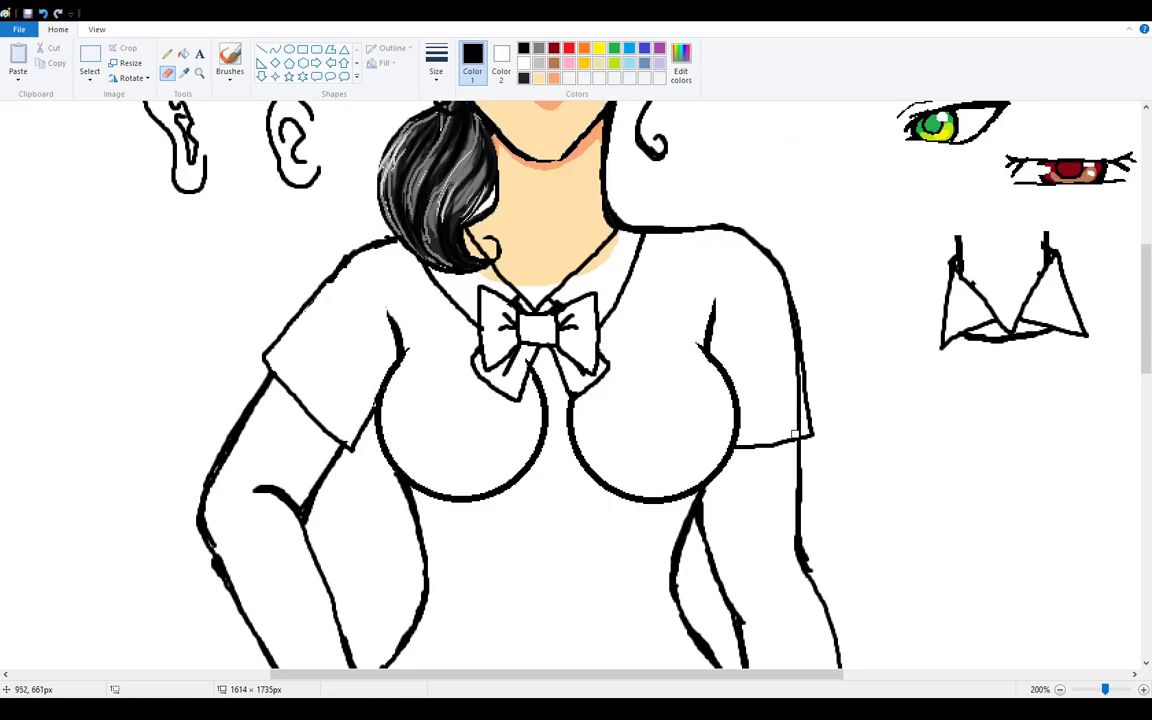
pyautogui.moveTo(789, 391)
pyautogui.mouseDown()
pyautogui.moveTo(789, 337)
pyautogui.moveTo(797, 393)
pyautogui.mouseUp()
# Step: Pencil a thin hem line just above the lower edge of each sleeve
pyautogui.click(167, 53)
pyautogui.moveTo(272, 356); pyautogui.dragTo(354, 432)
pyautogui.moveTo(740, 433); pyautogui.dragTo(812, 423)
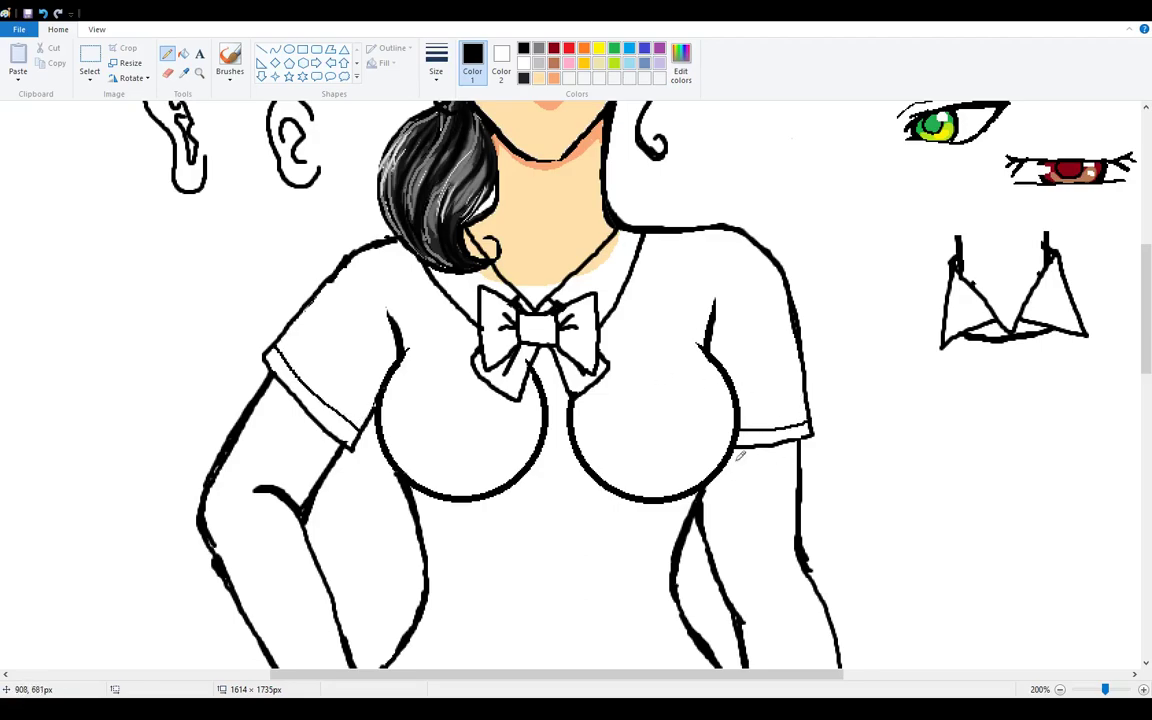
# Step: Erase the inner bust contours between the two sides so only the outer and lower curves remain
pyautogui.click(167, 72)
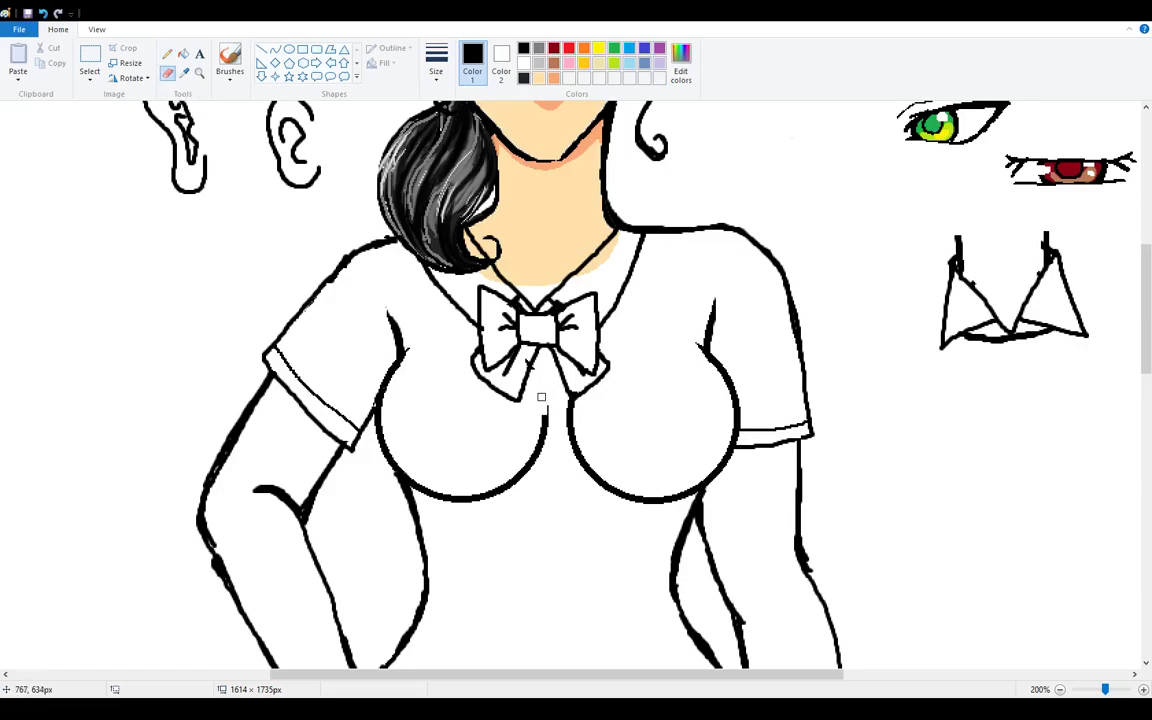
pyautogui.moveTo(540, 400)
pyautogui.mouseDown()
pyautogui.moveTo(536, 432)
pyautogui.moveTo(496, 478)
pyautogui.mouseUp()
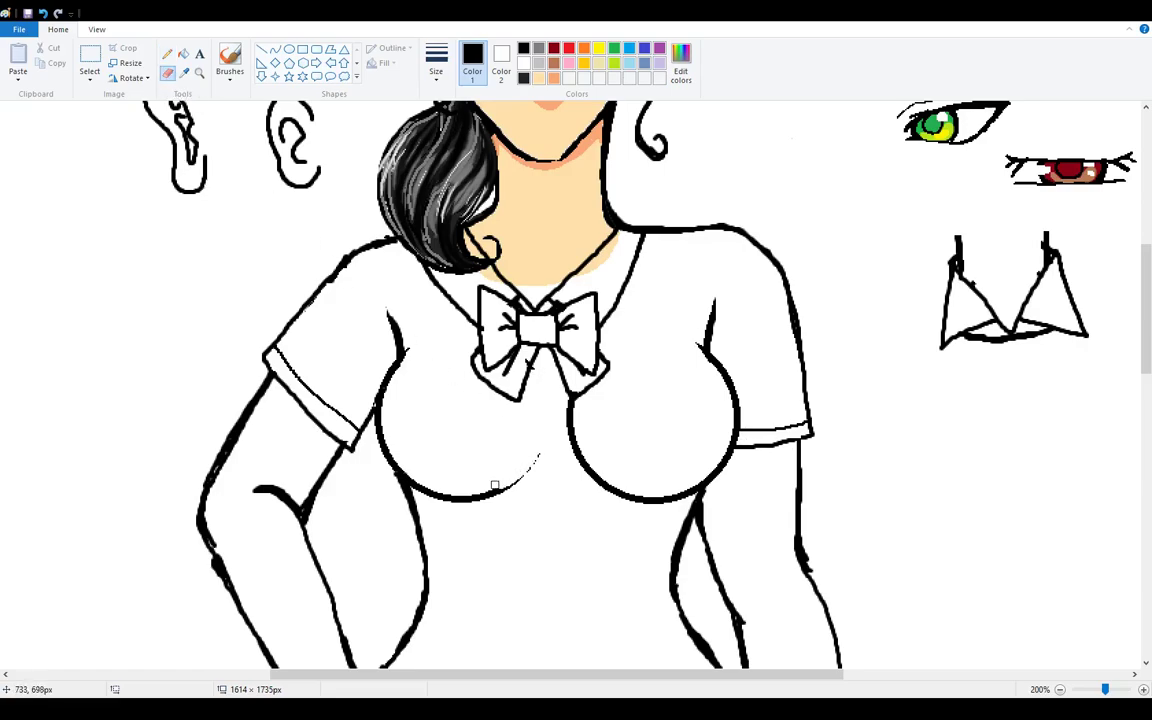
pyautogui.moveTo(577, 404)
pyautogui.mouseDown()
pyautogui.moveTo(595, 461)
pyautogui.moveTo(574, 441)
pyautogui.moveTo(614, 479)
pyautogui.moveTo(567, 439)
pyautogui.moveTo(609, 474)
pyautogui.moveTo(577, 458)
pyautogui.moveTo(618, 484)
pyautogui.moveTo(574, 459)
pyautogui.moveTo(641, 491)
pyautogui.mouseUp()
pyautogui.moveTo(545, 456)
pyautogui.mouseDown()
pyautogui.moveTo(509, 478)
pyautogui.moveTo(526, 472)
pyautogui.mouseUp()
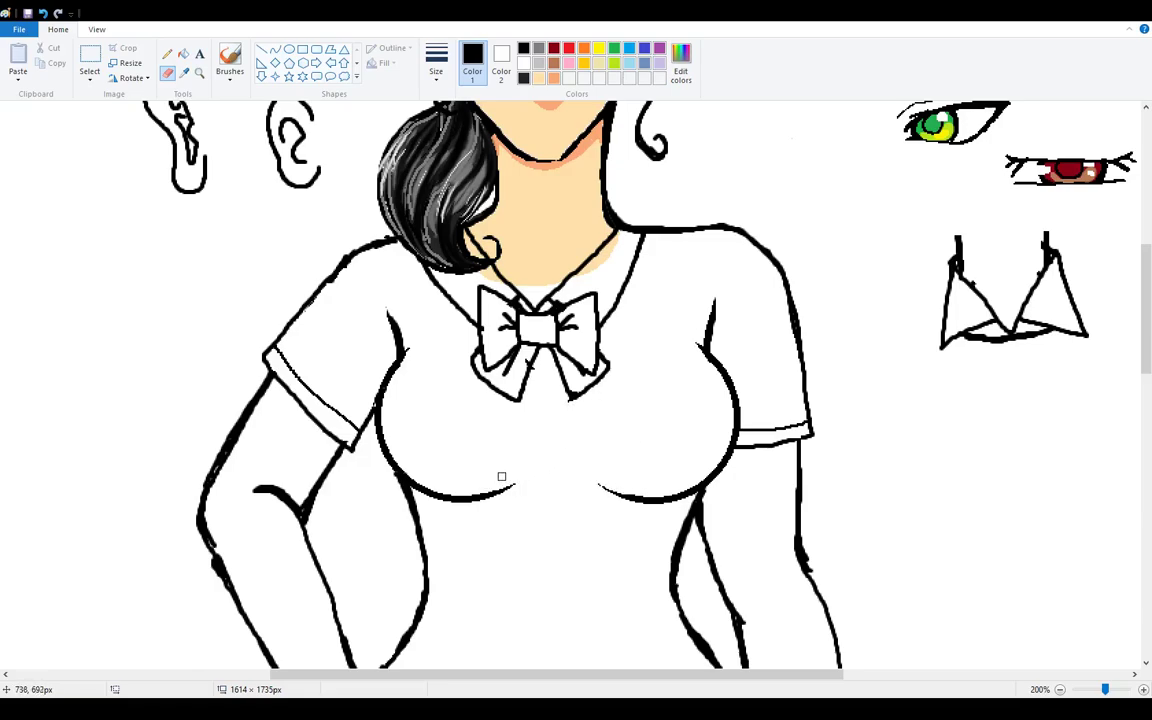
# Step: Pencil thin horizontal and slanted fold lines across the middle of the chest and thin out their ends with the eraser
pyautogui.click(167, 53)
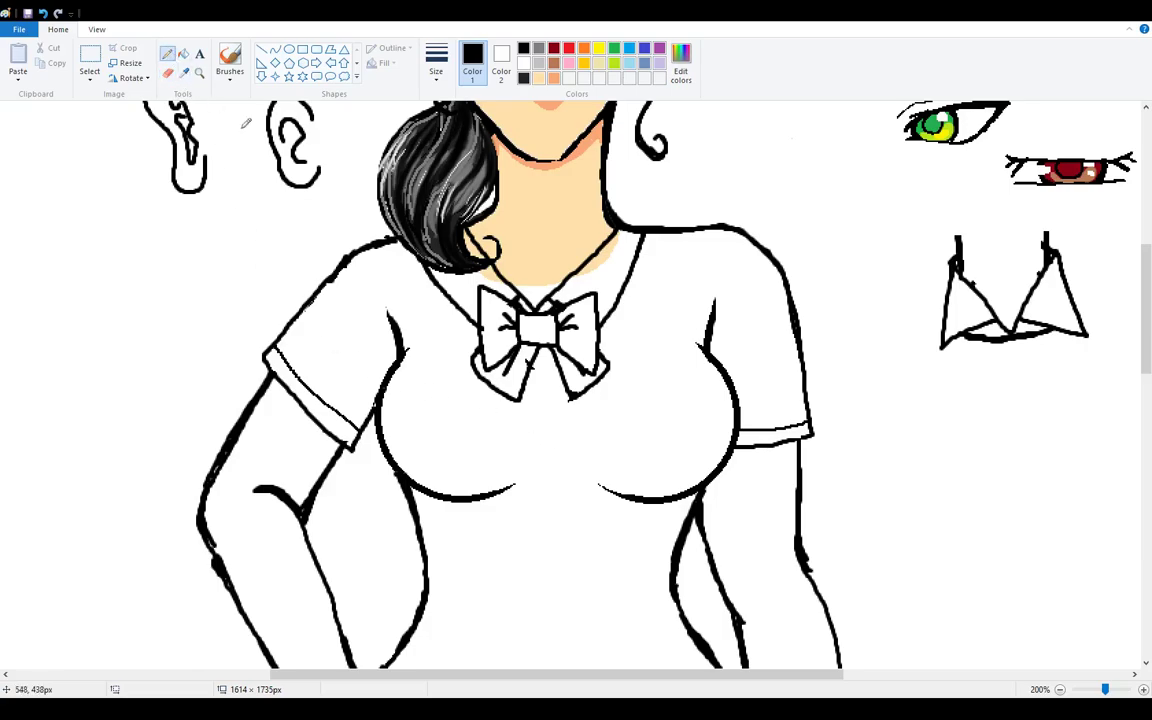
pyautogui.moveTo(507, 494)
pyautogui.mouseDown()
pyautogui.moveTo(634, 457)
pyautogui.moveTo(592, 438)
pyautogui.moveTo(478, 440)
pyautogui.mouseUp()
pyautogui.moveTo(578, 433)
pyautogui.mouseDown()
pyautogui.moveTo(506, 433)
pyautogui.moveTo(538, 432)
pyautogui.mouseUp()
pyautogui.click(167, 72)
pyautogui.moveTo(478, 437); pyautogui.dragTo(476, 441)
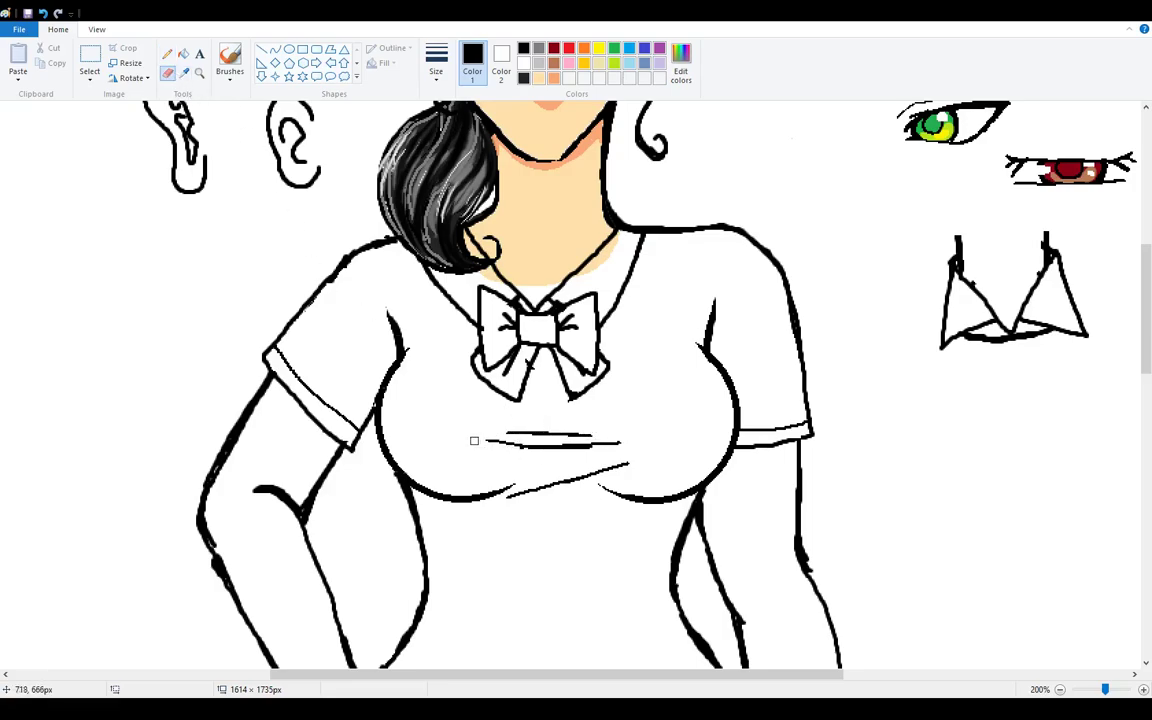
pyautogui.moveTo(545, 444); pyautogui.dragTo(623, 438)
pyautogui.hotkey('ctrl', 'z')
pyautogui.hotkey('ctrl', 'z')
pyautogui.moveTo(486, 441); pyautogui.dragTo(476, 440)
pyautogui.moveTo(598, 468); pyautogui.dragTo(562, 481)
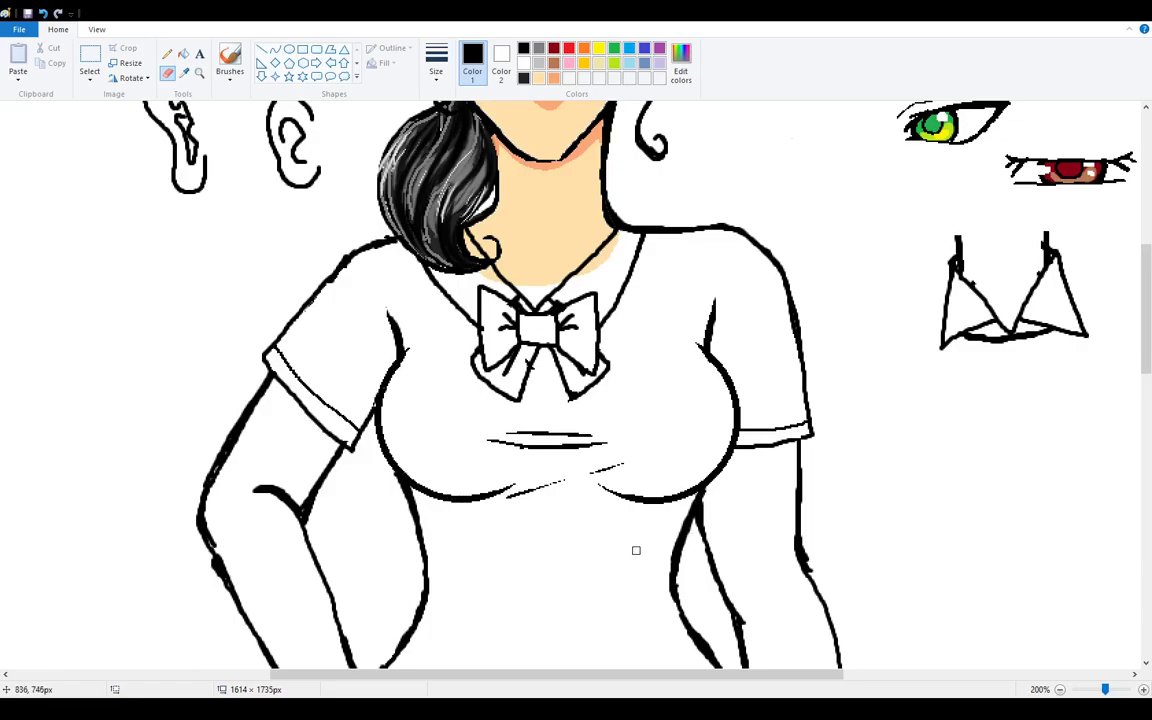
# Step: Pencil thin armhole seams at both shoulders and inner lines following the shoulder tops and outer sleeve edges
pyautogui.click(167, 53)
pyautogui.moveTo(362, 257); pyautogui.dragTo(389, 294)
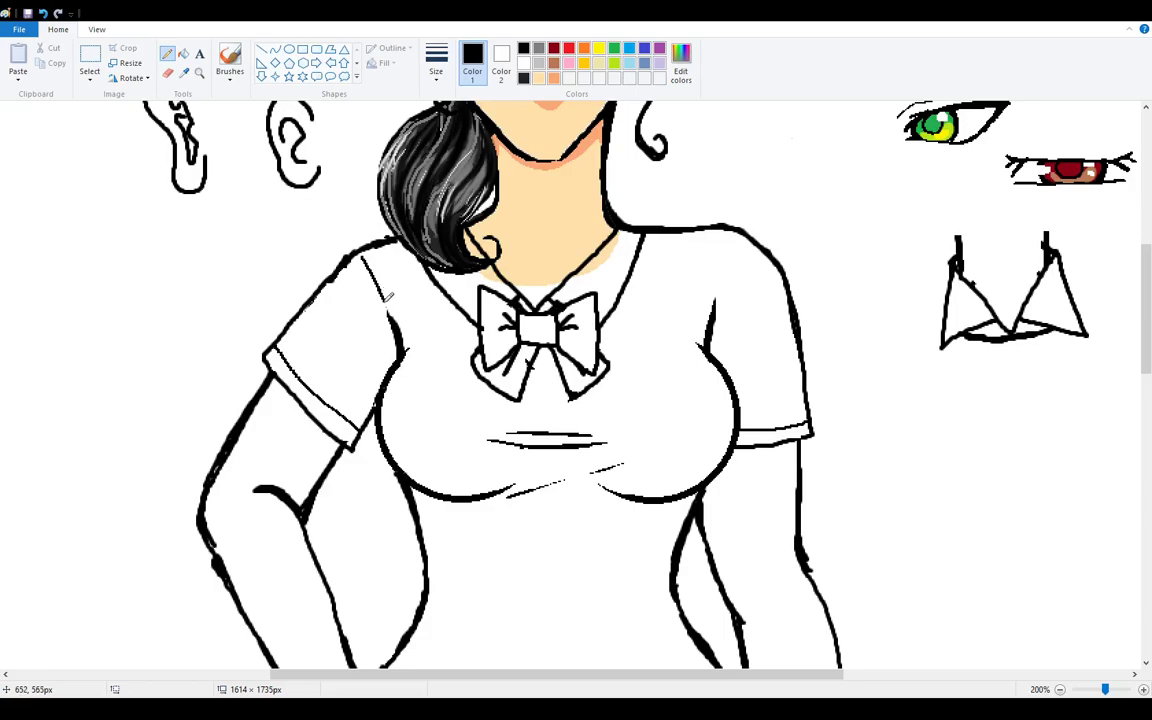
pyautogui.moveTo(723, 286); pyautogui.dragTo(747, 235)
pyautogui.moveTo(646, 241); pyautogui.dragTo(742, 239)
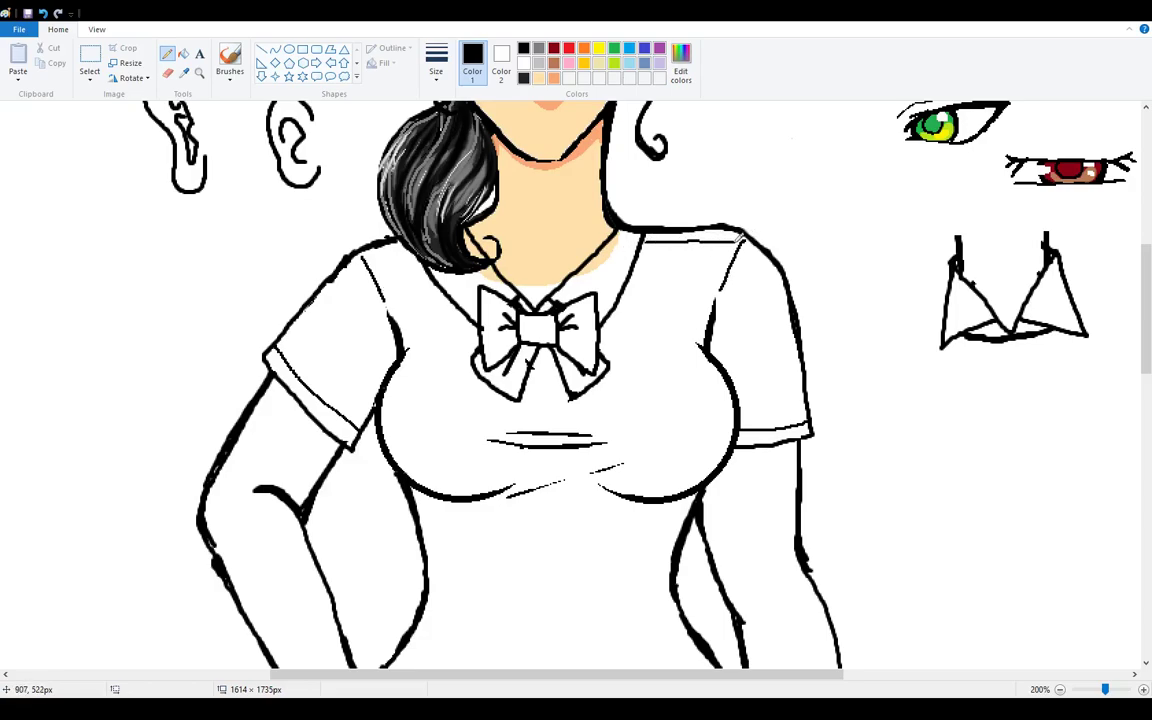
pyautogui.moveTo(405, 241)
pyautogui.mouseDown()
pyautogui.moveTo(282, 284)
pyautogui.moveTo(240, 332)
pyautogui.mouseUp()
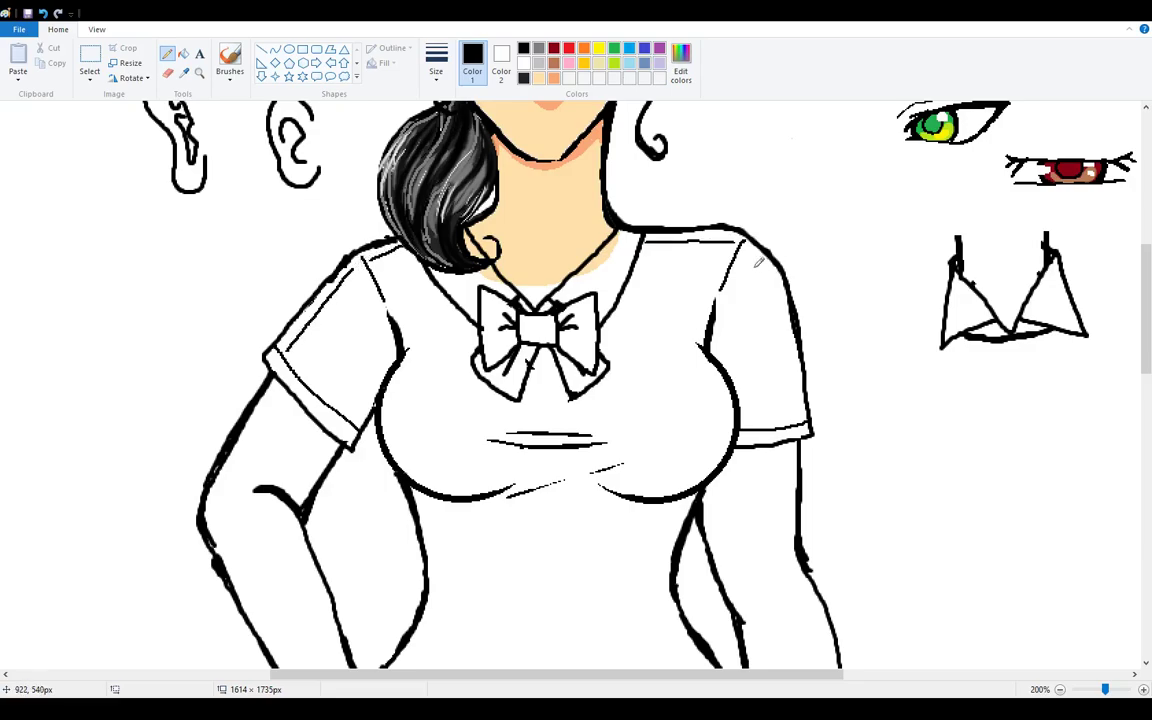
pyautogui.moveTo(747, 242); pyautogui.dragTo(797, 360)
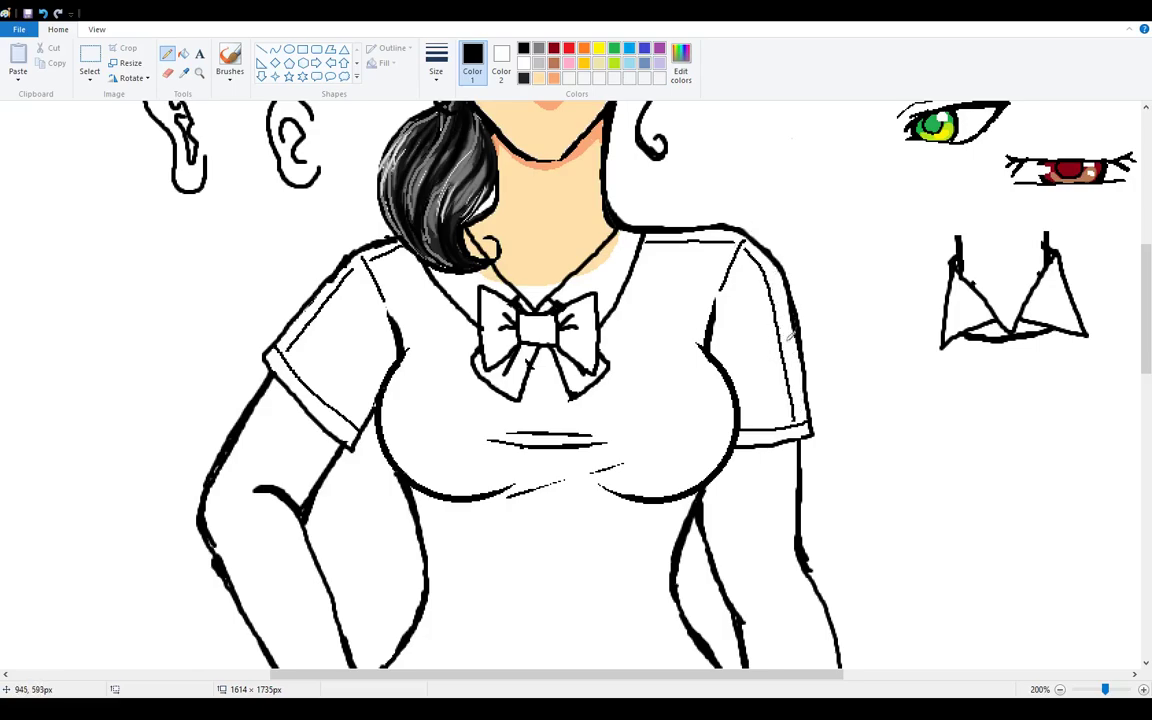
# Step: Erase small gaps in the thin inner lines along the shoulders and sleeves to make them look broken
pyautogui.click(167, 72)
pyautogui.moveTo(346, 290)
pyautogui.mouseDown()
pyautogui.moveTo(262, 318)
pyautogui.moveTo(300, 265)
pyautogui.moveTo(355, 270)
pyautogui.mouseUp()
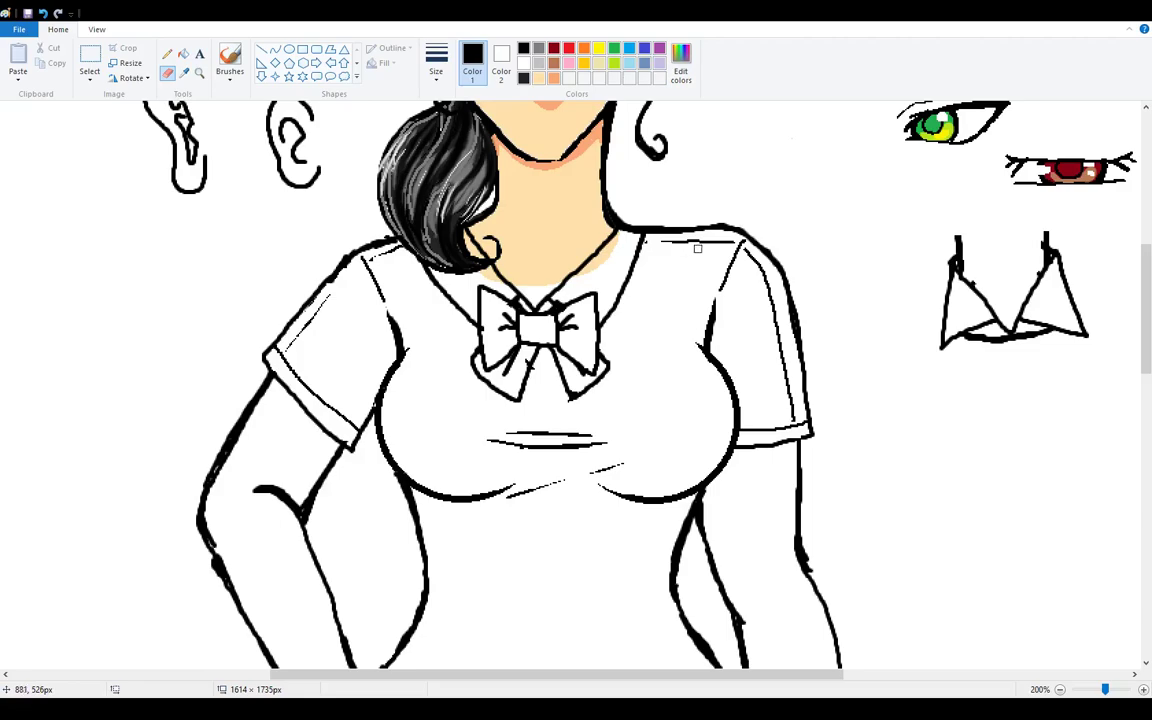
pyautogui.moveTo(755, 275); pyautogui.dragTo(788, 408)
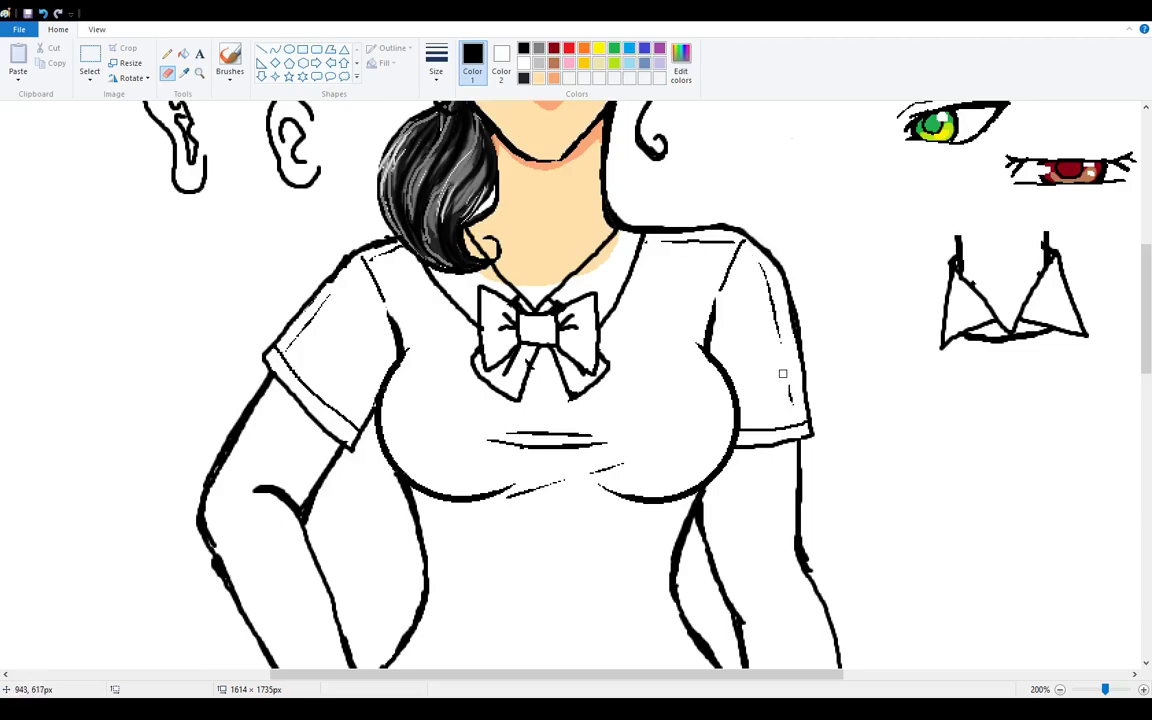
# Step: Brush thicker strokes over both armhole seams, running from the shoulder top down to the side of the bust
pyautogui.scroll(-3, 821, 333)
pyautogui.scroll(2, 640, 141)
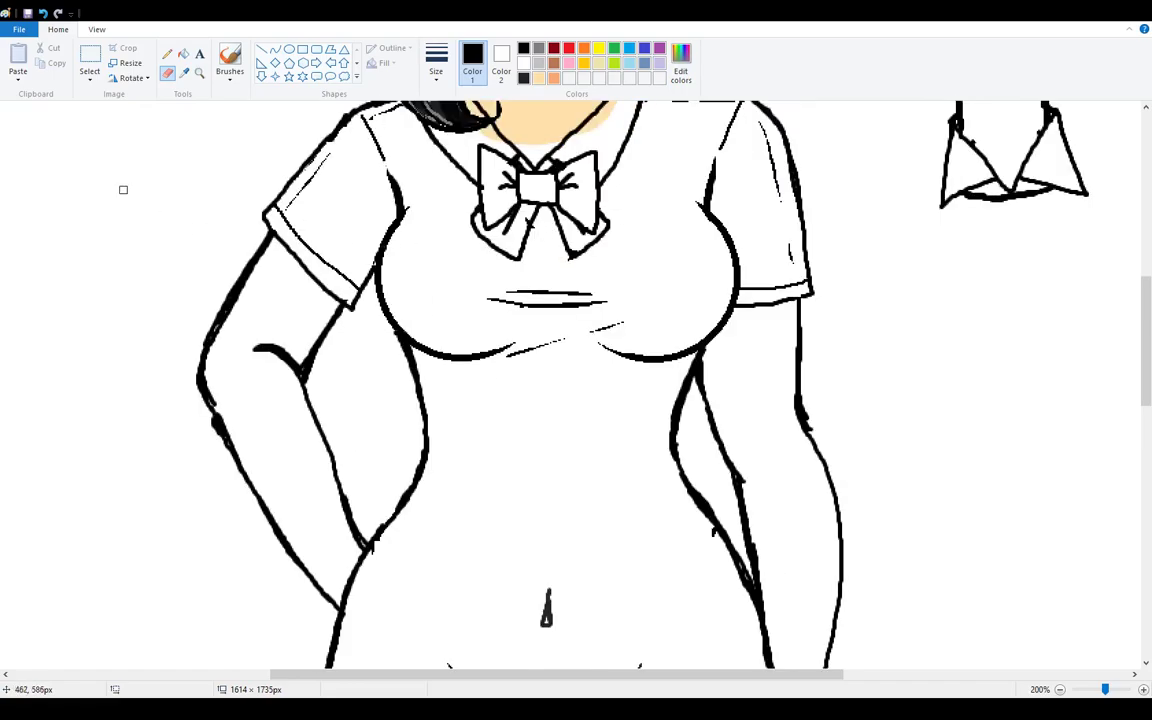
pyautogui.click(229, 60)
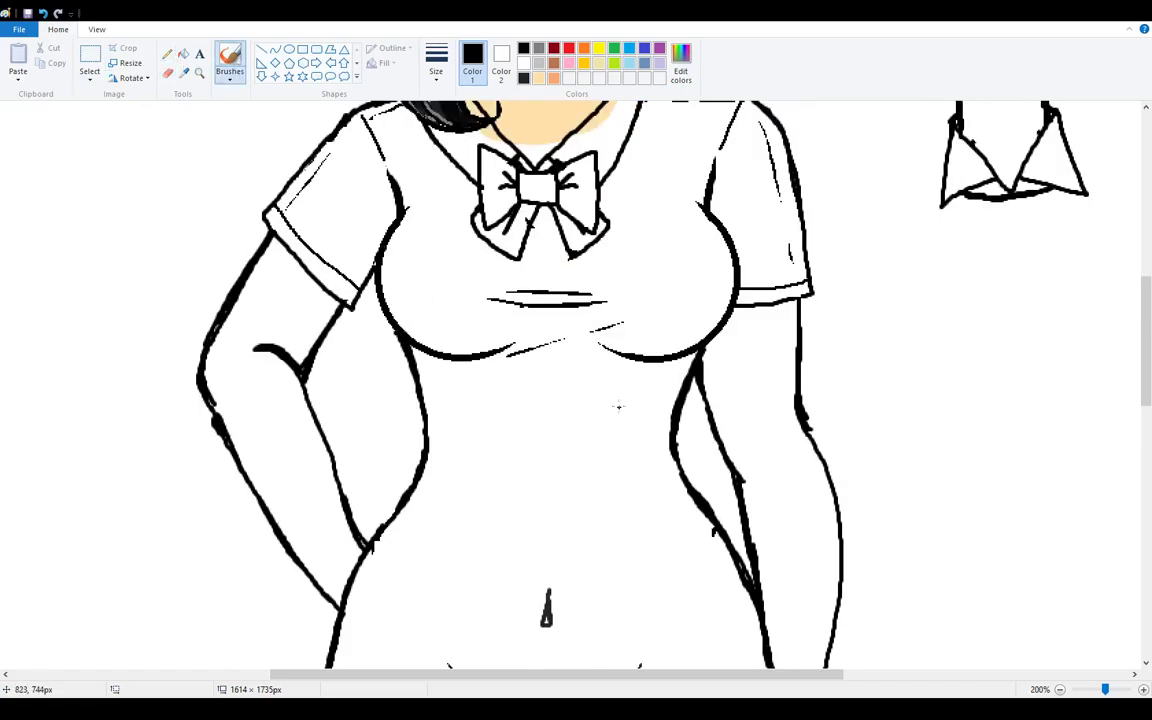
pyautogui.scroll(3, 581, 380)
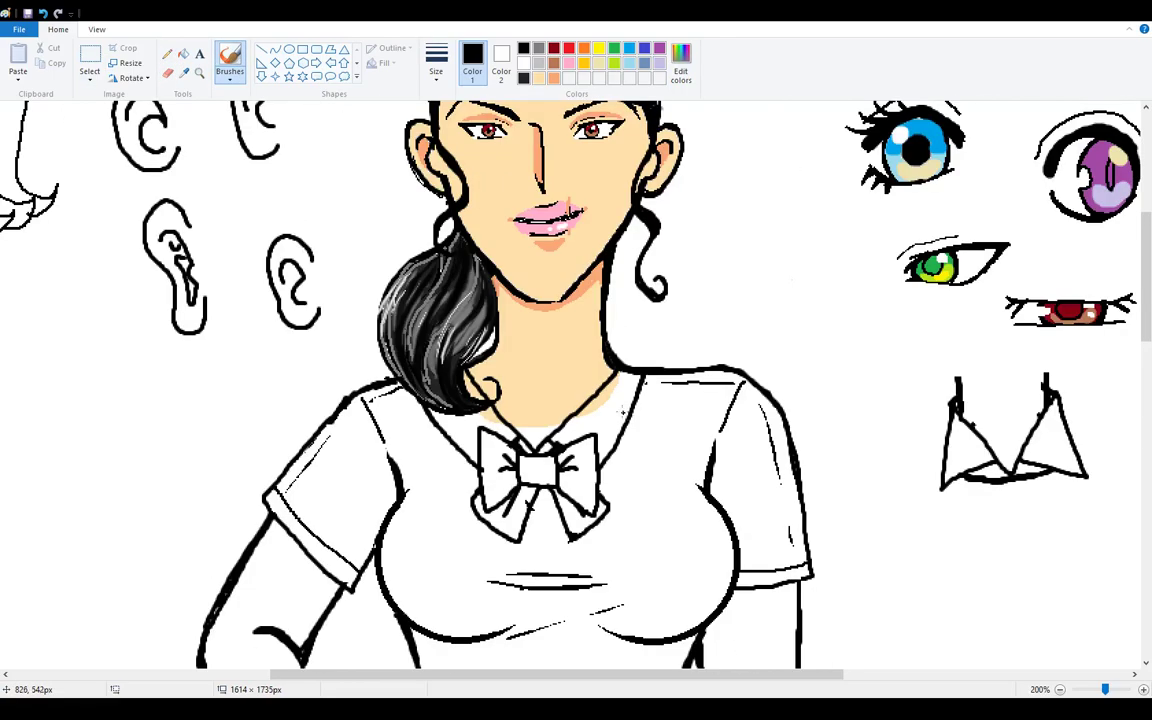
pyautogui.scroll(-1, 622, 411)
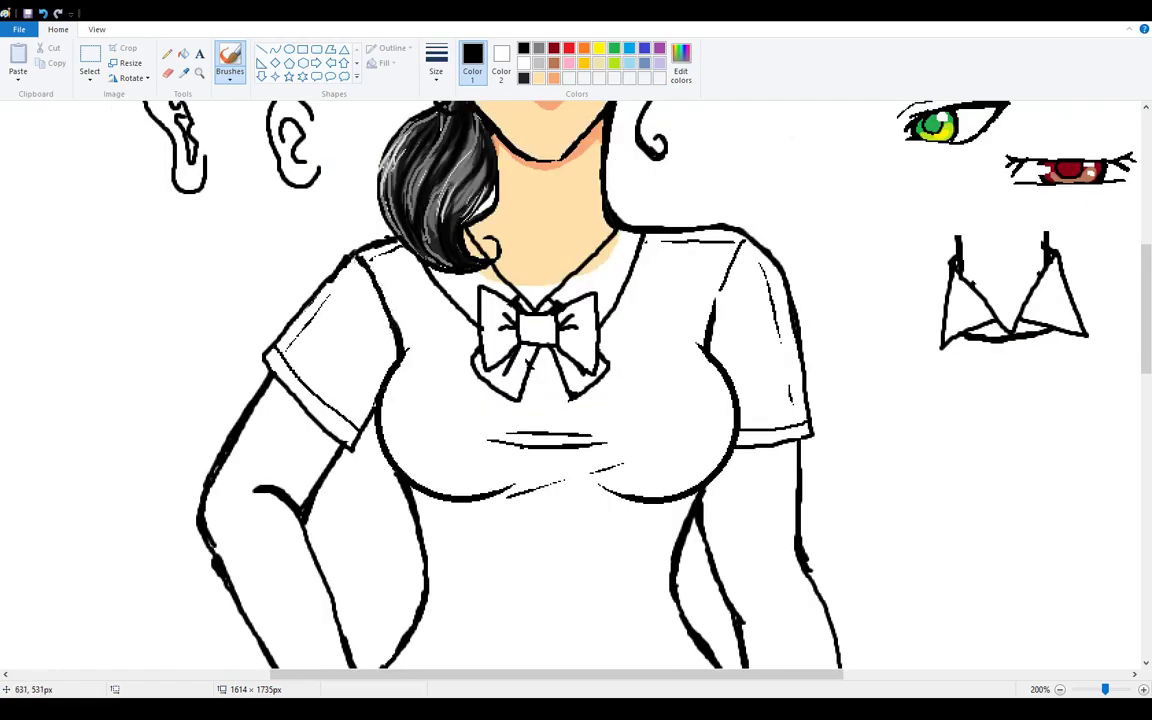
pyautogui.moveTo(714, 313); pyautogui.dragTo(744, 241)
# Step: Brush a small pointed placket with two black buttons between the bow's tails and extend the collar edges beside the loops
pyautogui.moveTo(530, 386); pyautogui.dragTo(556, 401)
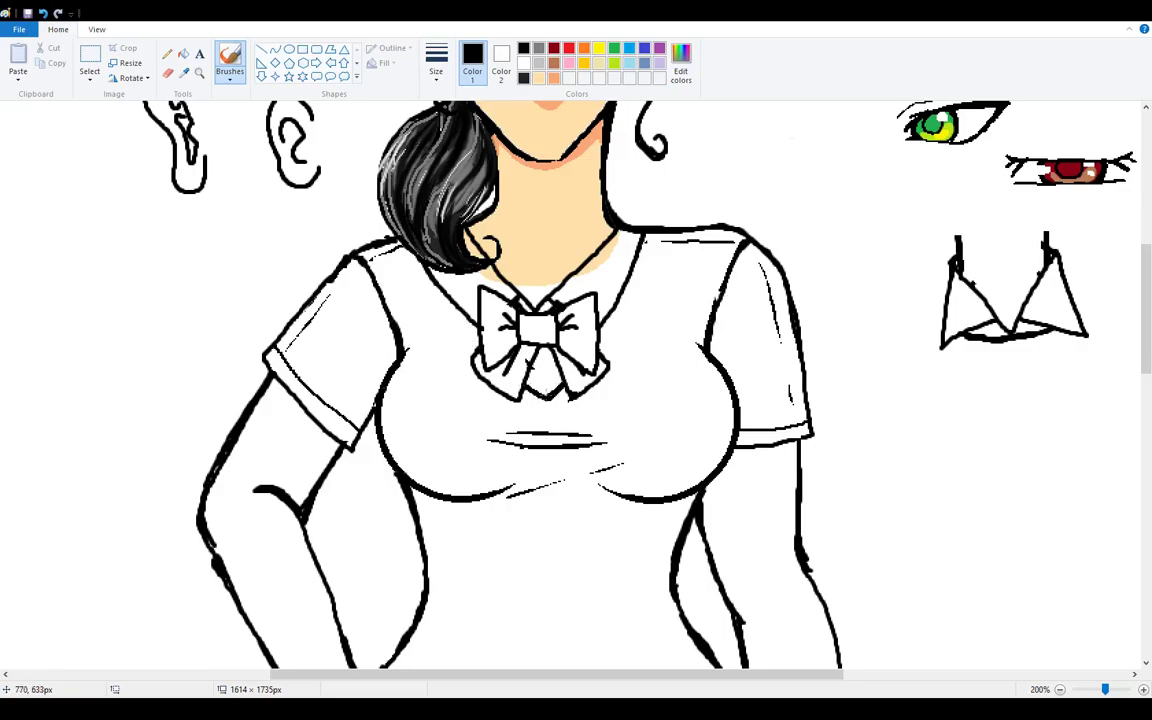
pyautogui.moveTo(473, 337); pyautogui.dragTo(466, 318)
pyautogui.moveTo(603, 346); pyautogui.dragTo(608, 328)
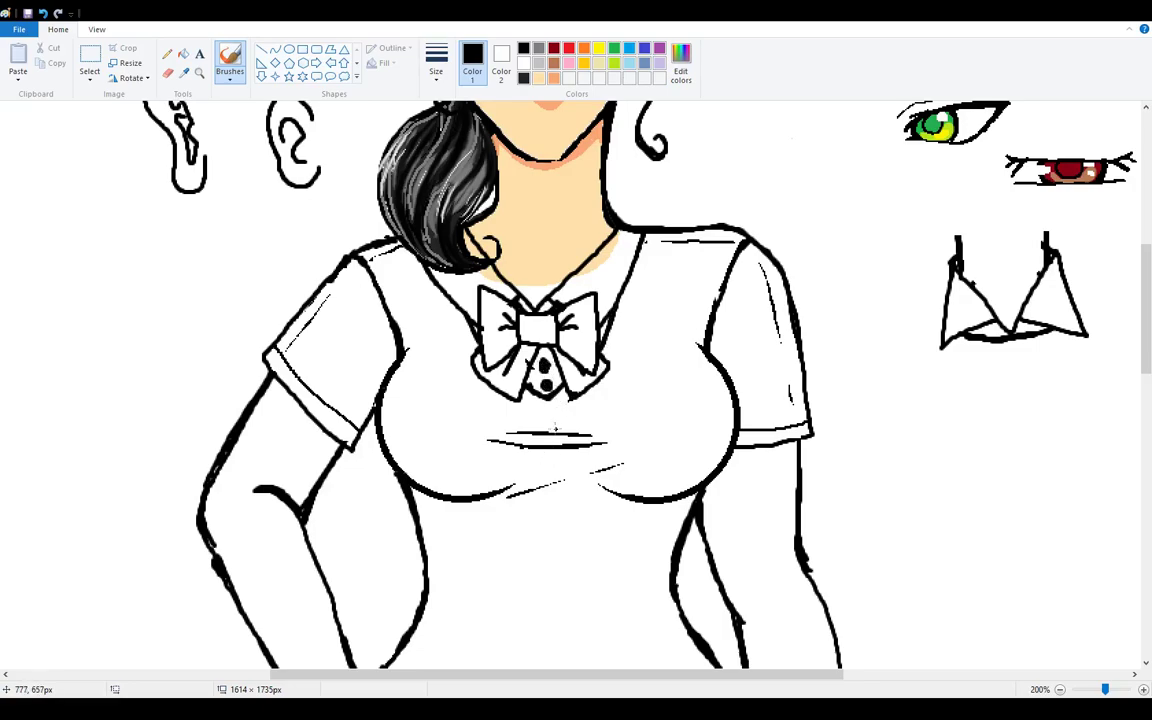
pyautogui.scroll(-6, 657, 478)
pyautogui.scroll(4, 657, 478)
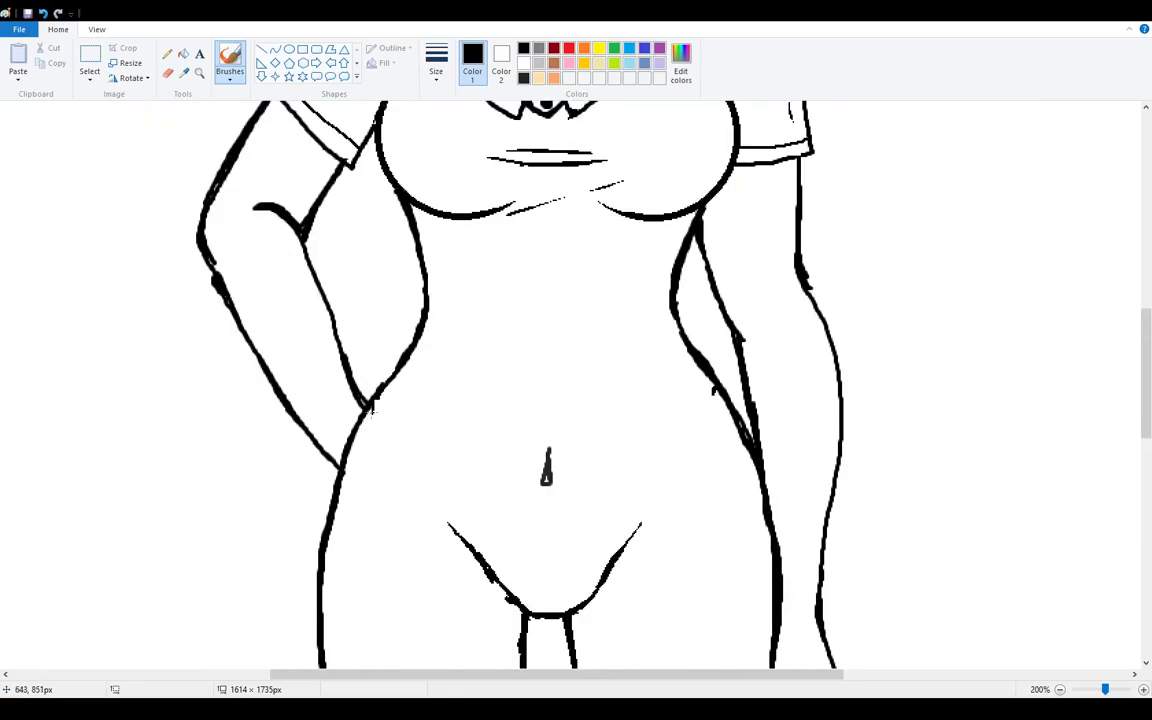
pyautogui.moveTo(368, 405)
pyautogui.mouseDown()
pyautogui.moveTo(590, 428)
pyautogui.moveTo(716, 393)
pyautogui.mouseUp()
pyautogui.hotkey('ctrl', 'z')
pyautogui.moveTo(345, 458); pyautogui.dragTo(770, 455)
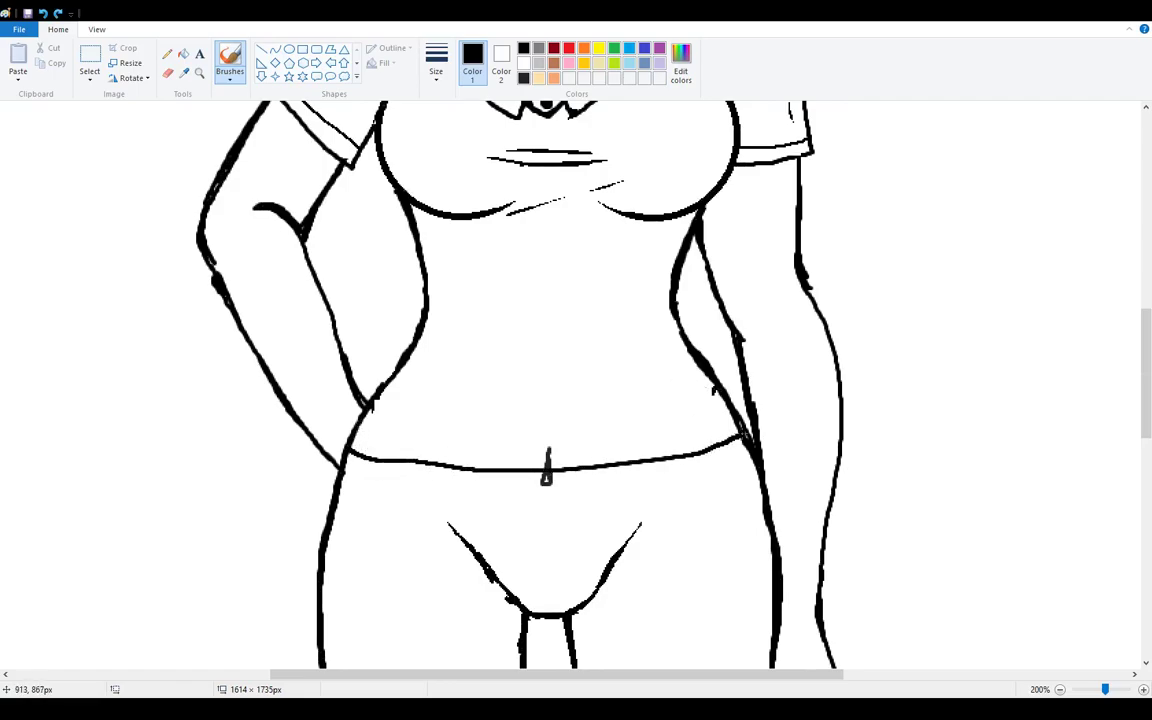
pyautogui.hotkey('ctrl', 'z')
pyautogui.moveTo(345, 460)
pyautogui.mouseDown()
pyautogui.moveTo(500, 476)
pyautogui.moveTo(747, 445)
pyautogui.moveTo(672, 471)
pyautogui.moveTo(542, 486)
pyautogui.moveTo(345, 463)
pyautogui.moveTo(567, 491)
pyautogui.moveTo(728, 470)
pyautogui.mouseUp()
pyautogui.hotkey('ctrl', 'z')
pyautogui.hotkey('ctrl', 'z')
pyautogui.hotkey('ctrl', 'z')
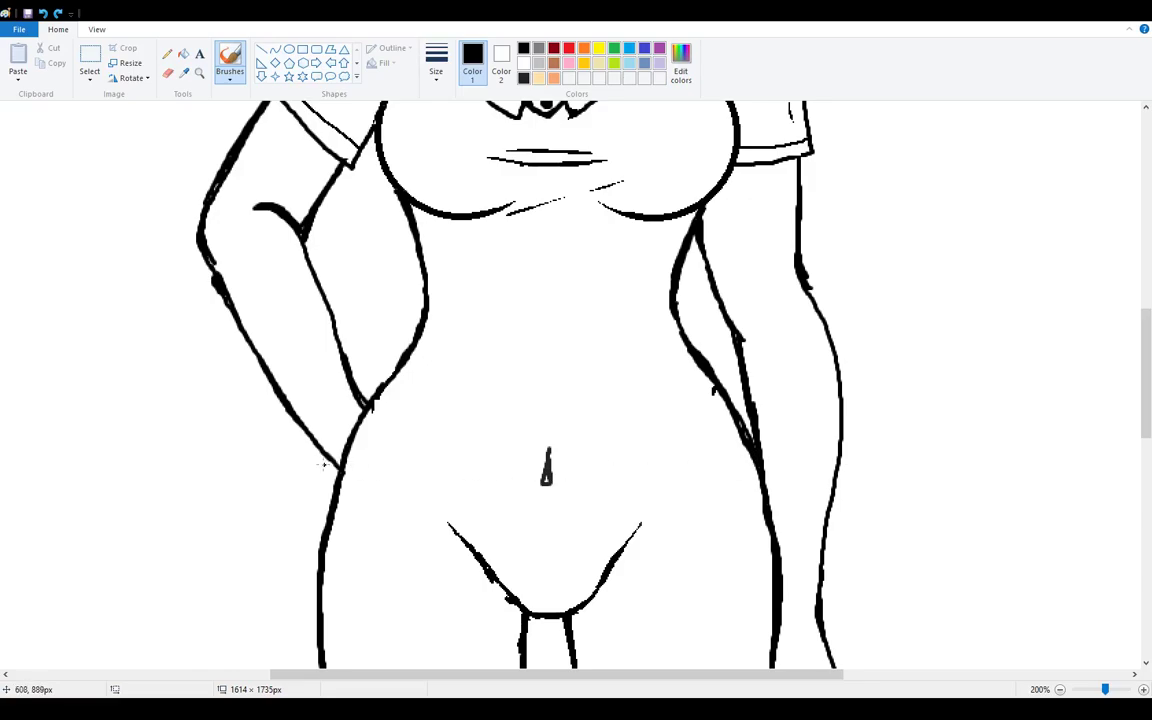
pyautogui.moveTo(315, 420)
pyautogui.mouseDown()
pyautogui.moveTo(472, 462)
pyautogui.moveTo(682, 410)
pyautogui.mouseUp()
pyautogui.hotkey('ctrl', 'z')
pyautogui.moveTo(345, 460)
pyautogui.mouseDown()
pyautogui.moveTo(483, 485)
pyautogui.moveTo(627, 477)
pyautogui.moveTo(742, 437)
pyautogui.mouseUp()
pyautogui.hotkey('ctrl', 'z')
pyautogui.moveTo(346, 456)
pyautogui.mouseDown()
pyautogui.moveTo(404, 479)
pyautogui.moveTo(554, 510)
pyautogui.moveTo(760, 463)
pyautogui.mouseUp()
pyautogui.hotkey('ctrl', 'z')
# Step: Brush a curved shirt hem across the hips below the navel and erase the navel
pyautogui.moveTo(343, 462)
pyautogui.mouseDown()
pyautogui.moveTo(408, 490)
pyautogui.moveTo(513, 504)
pyautogui.moveTo(606, 502)
pyautogui.moveTo(748, 449)
pyautogui.mouseUp()
pyautogui.moveTo(437, 498); pyautogui.dragTo(456, 526)
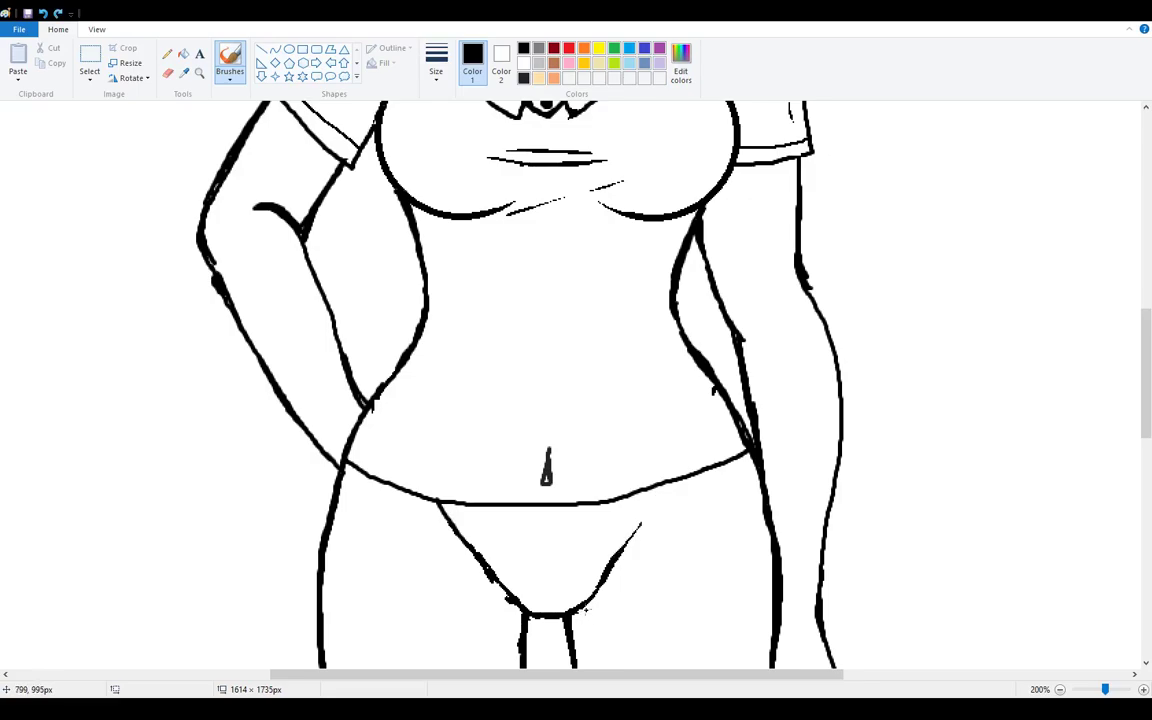
pyautogui.hotkey('ctrl', 'z')
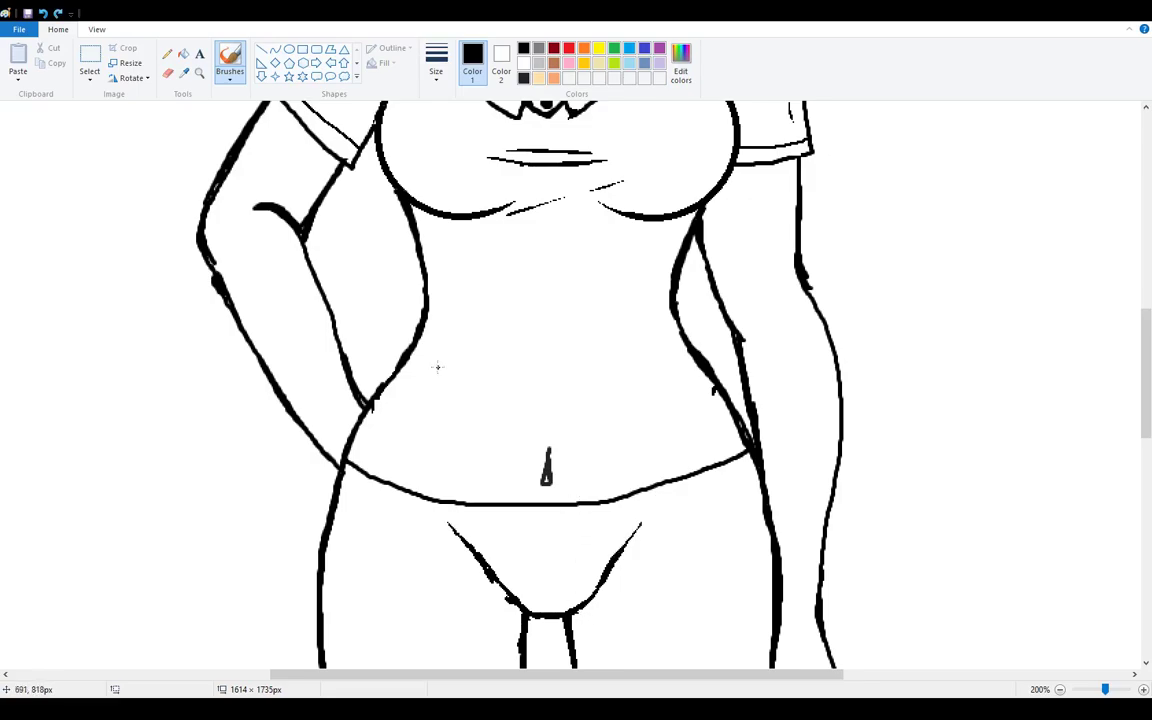
pyautogui.click(167, 73)
pyautogui.moveTo(542, 447); pyautogui.dragTo(554, 458)
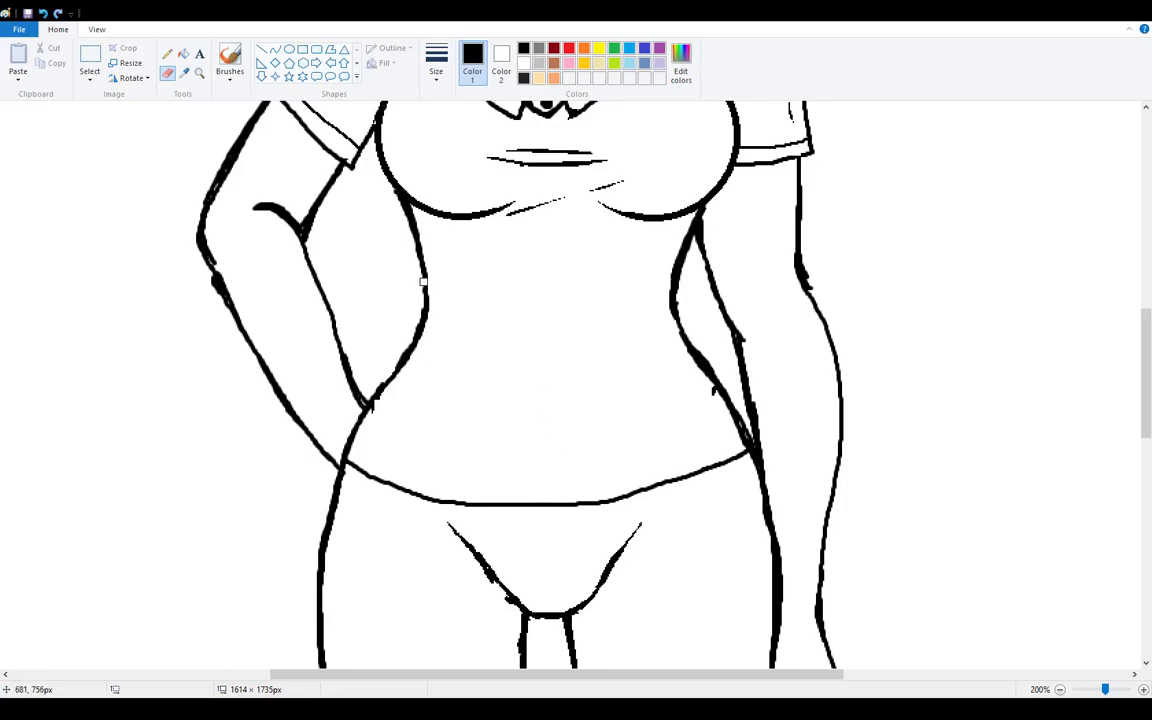
# Step: Replace the narrowest part of the waist outline on both sides with brushed fabric creases and taper their ends with the eraser
pyautogui.moveTo(419, 283); pyautogui.dragTo(427, 314)
pyautogui.moveTo(674, 293); pyautogui.dragTo(672, 315)
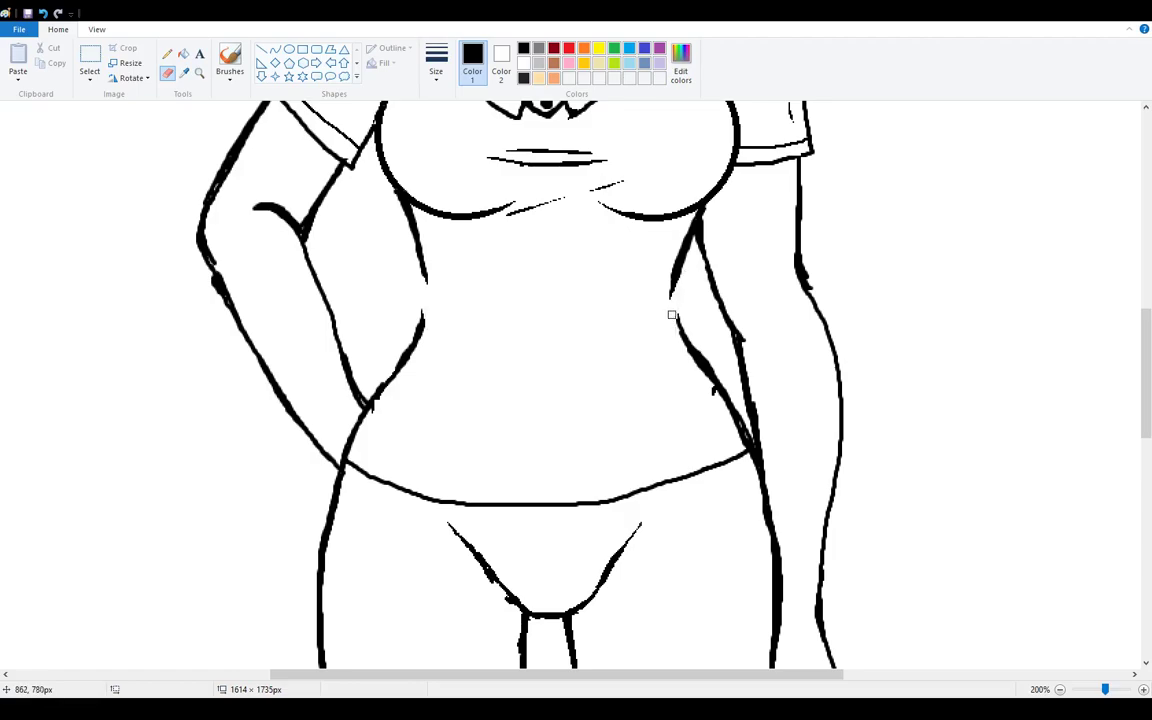
pyautogui.click(230, 58)
pyautogui.moveTo(425, 283)
pyautogui.mouseDown()
pyautogui.moveTo(438, 350)
pyautogui.moveTo(437, 325)
pyautogui.mouseUp()
pyautogui.moveTo(684, 294); pyautogui.dragTo(663, 368)
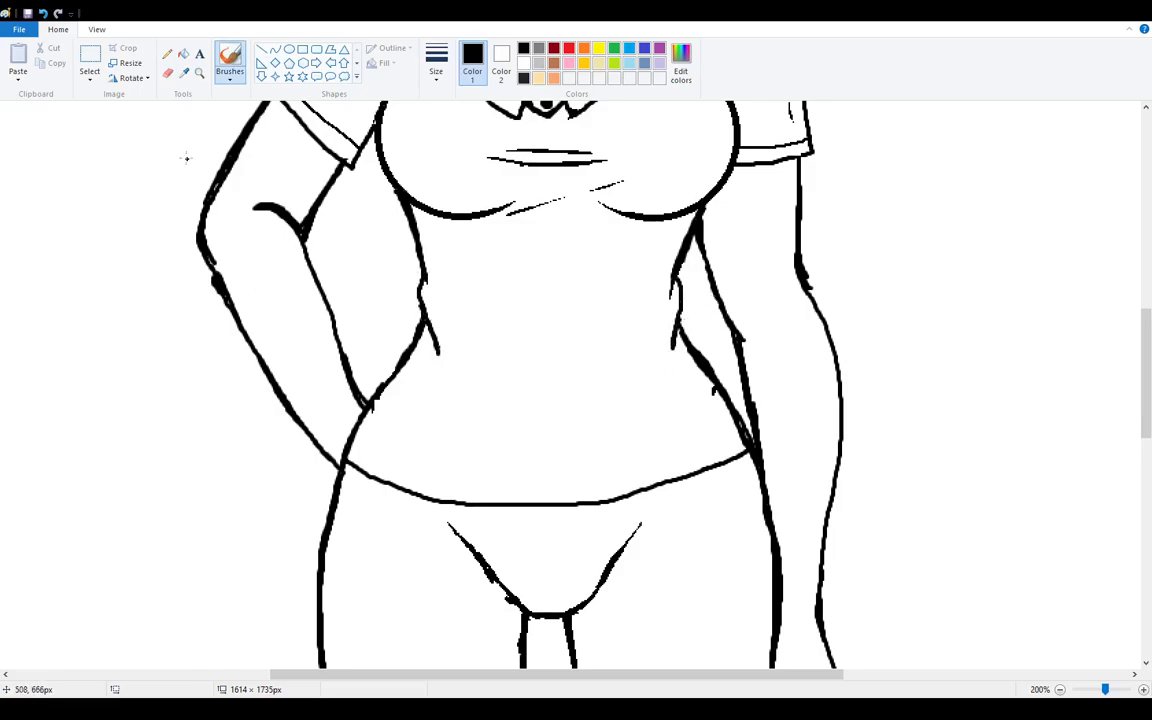
pyautogui.click(167, 73)
pyautogui.moveTo(433, 355); pyautogui.dragTo(431, 342)
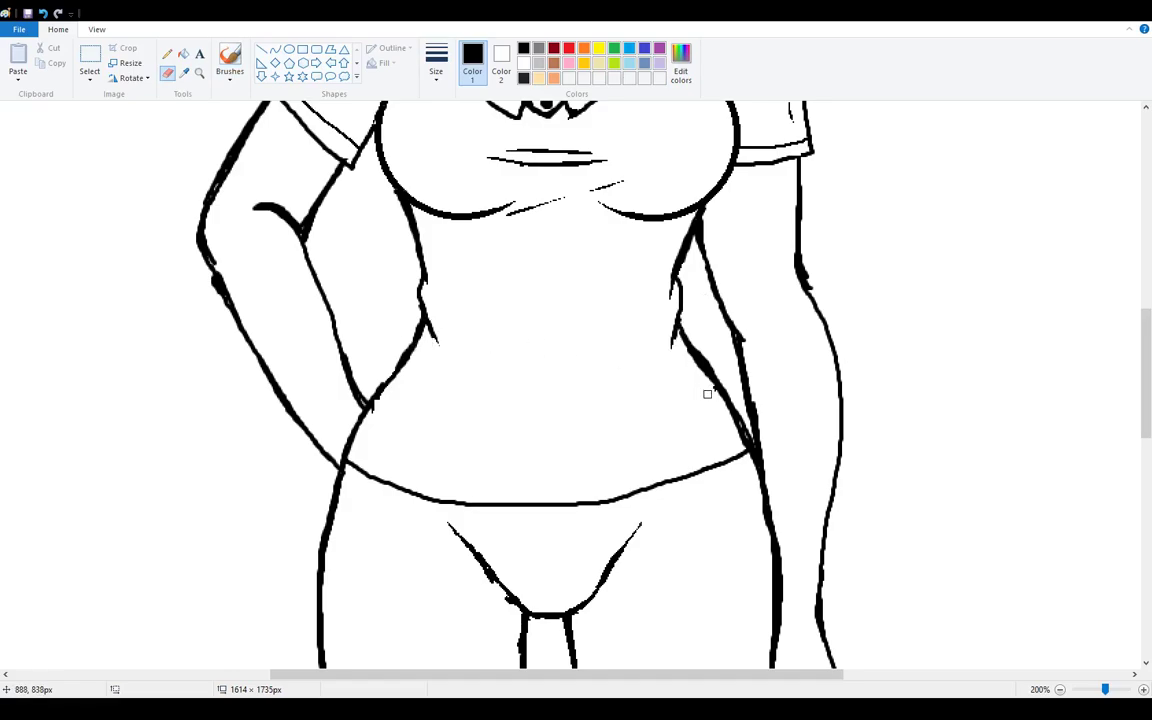
# Step: Pencil a pair of thin curved fold lines on each side of the shirt's waist
pyautogui.click(167, 54)
pyautogui.moveTo(437, 293)
pyautogui.mouseDown()
pyautogui.moveTo(470, 340)
pyautogui.moveTo(537, 350)
pyautogui.mouseUp()
pyautogui.moveTo(658, 315)
pyautogui.mouseDown()
pyautogui.moveTo(648, 356)
pyautogui.moveTo(599, 385)
pyautogui.mouseUp()
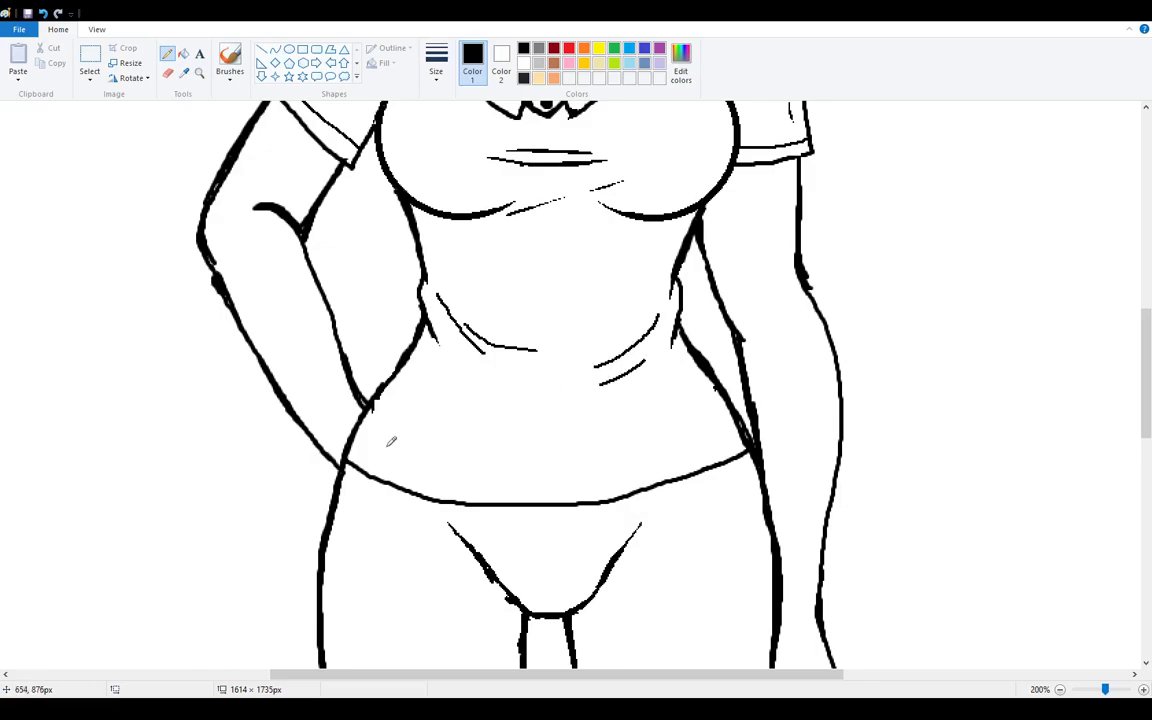
# Step: Pencil a thin curved seam line across the shirt just above its lower hem
pyautogui.moveTo(362, 440)
pyautogui.mouseDown()
pyautogui.moveTo(447, 464)
pyautogui.moveTo(586, 468)
pyautogui.moveTo(716, 437)
pyautogui.mouseUp()
pyautogui.hotkey('ctrl', 'z')
pyautogui.moveTo(362, 440)
pyautogui.mouseDown()
pyautogui.moveTo(478, 476)
pyautogui.moveTo(575, 479)
pyautogui.mouseUp()
pyautogui.hotkey('ctrl', 'z')
pyautogui.moveTo(362, 442)
pyautogui.mouseDown()
pyautogui.moveTo(437, 468)
pyautogui.moveTo(639, 468)
pyautogui.moveTo(722, 440)
pyautogui.moveTo(522, 470)
pyautogui.moveTo(378, 445)
pyautogui.moveTo(410, 458)
pyautogui.moveTo(600, 464)
pyautogui.moveTo(710, 438)
pyautogui.moveTo(590, 462)
pyautogui.moveTo(425, 466)
pyautogui.mouseUp()
pyautogui.hotkey('ctrl', 'z')
pyautogui.hotkey('ctrl', 'z')
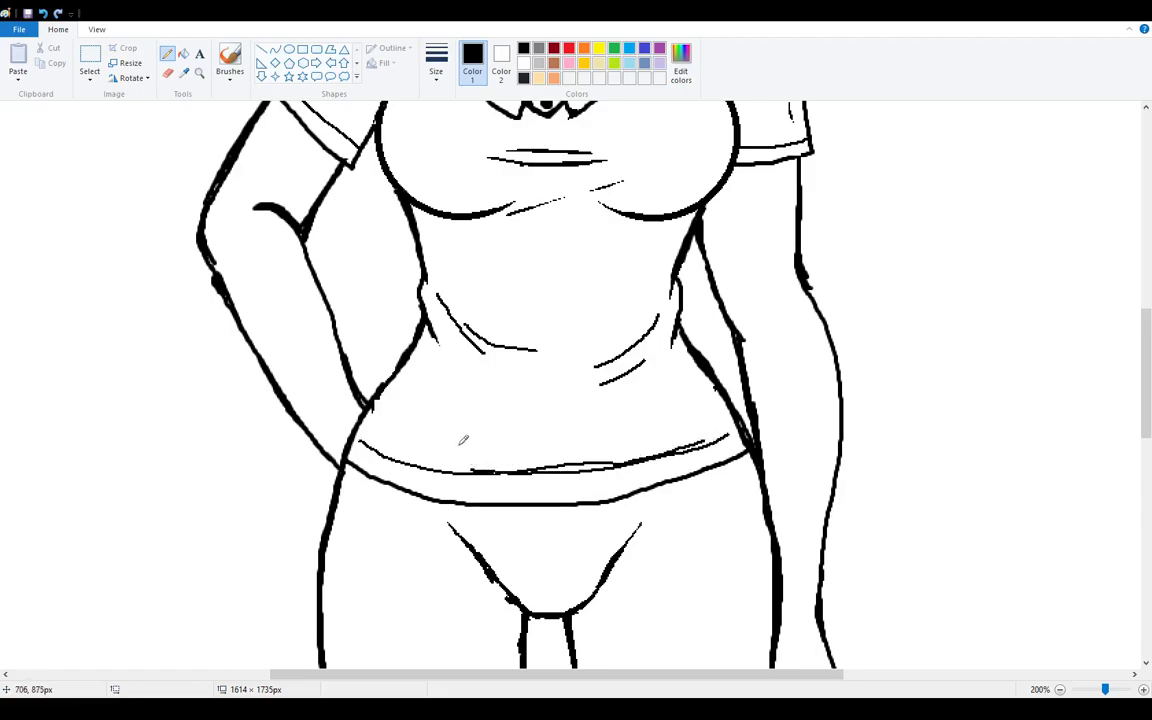
# Step: Erase the doubled strokes and end of the hem seam line, and clean stray bumps off the arm and waist outlines
pyautogui.click(169, 74)
pyautogui.moveTo(706, 435)
pyautogui.mouseDown()
pyautogui.moveTo(658, 453)
pyautogui.moveTo(513, 460)
pyautogui.moveTo(631, 456)
pyautogui.moveTo(540, 464)
pyautogui.mouseUp()
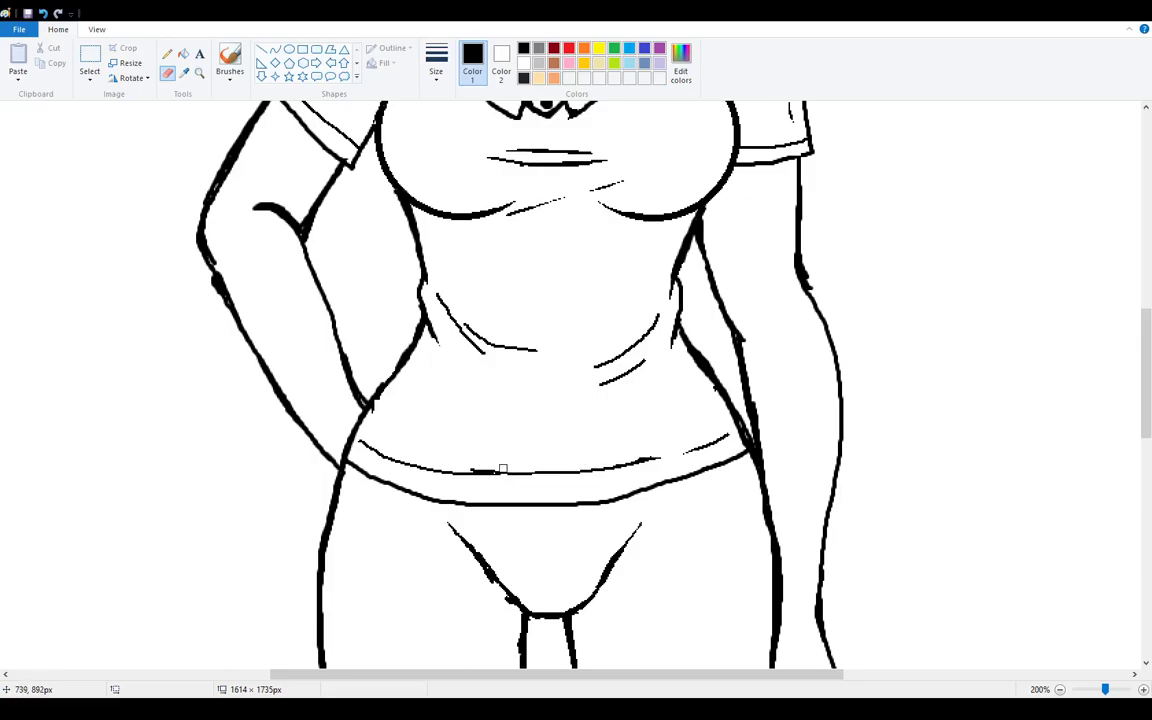
pyautogui.moveTo(359, 446); pyautogui.dragTo(385, 458)
pyautogui.moveTo(648, 453); pyautogui.dragTo(625, 463)
pyautogui.moveTo(815, 267)
pyautogui.mouseDown()
pyautogui.moveTo(810, 277)
pyautogui.moveTo(809, 266)
pyautogui.mouseUp()
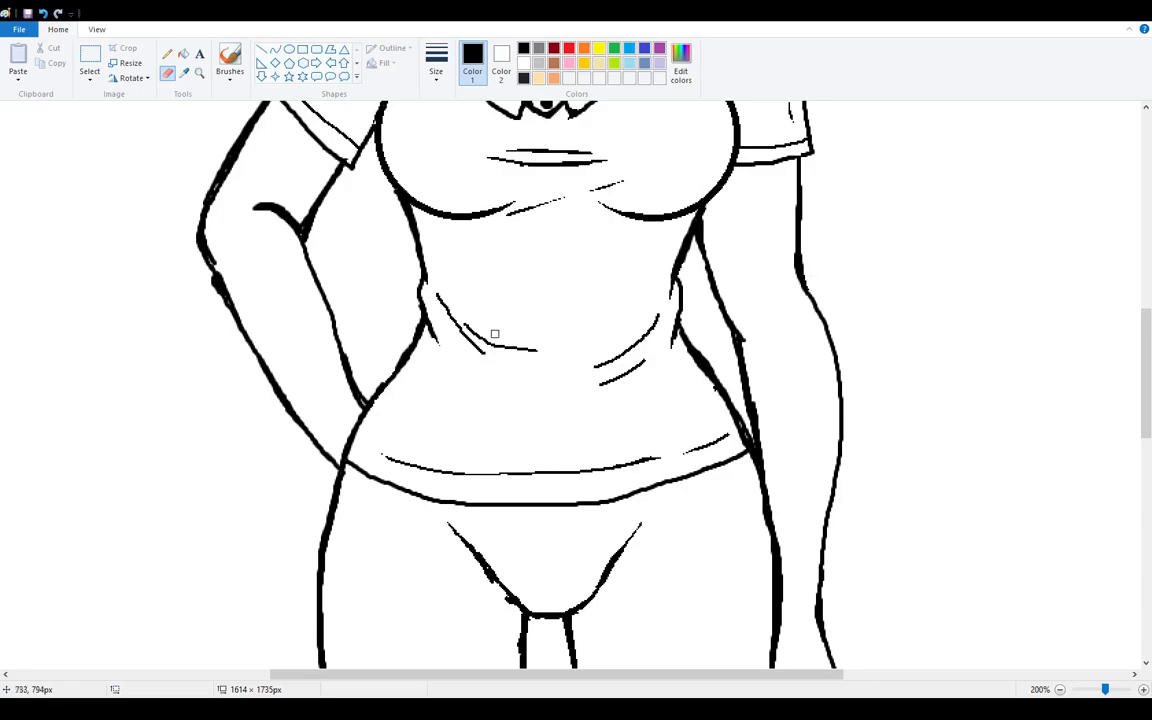
pyautogui.moveTo(249, 211)
pyautogui.mouseDown()
pyautogui.moveTo(288, 226)
pyautogui.moveTo(238, 261)
pyautogui.moveTo(204, 249)
pyautogui.moveTo(248, 307)
pyautogui.moveTo(187, 257)
pyautogui.moveTo(253, 369)
pyautogui.moveTo(297, 416)
pyautogui.mouseUp()
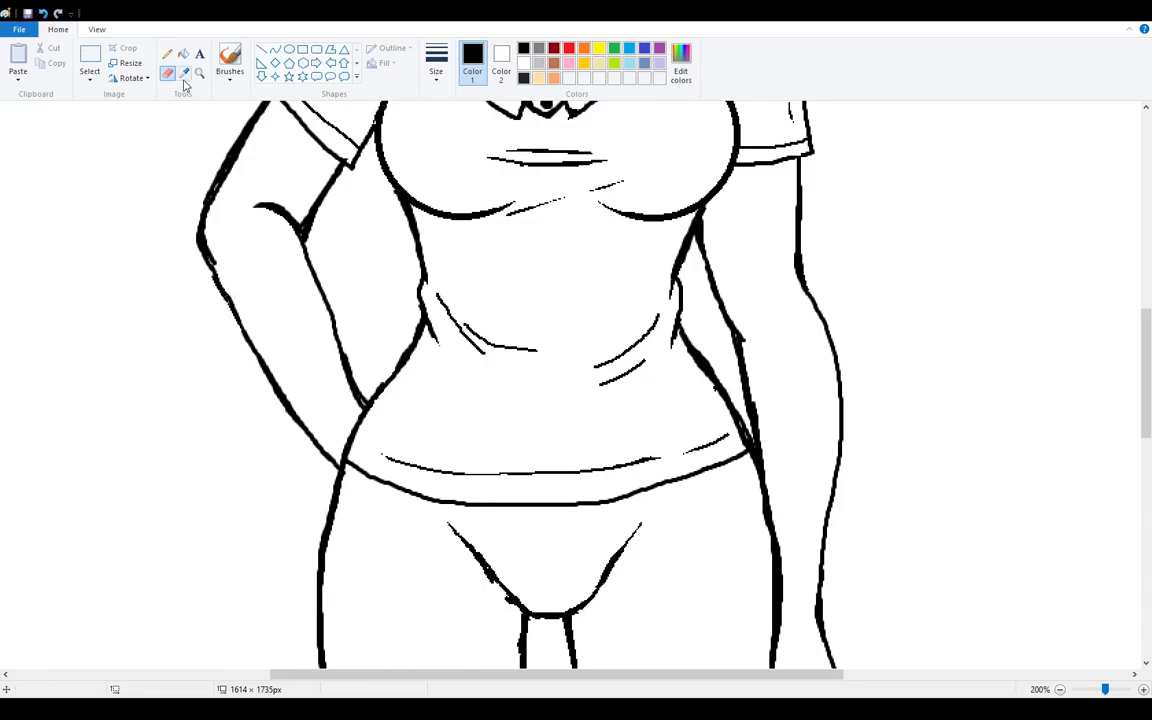
# Step: Set the zoom to 100% and review the dressed figure
pyautogui.click(231, 58)
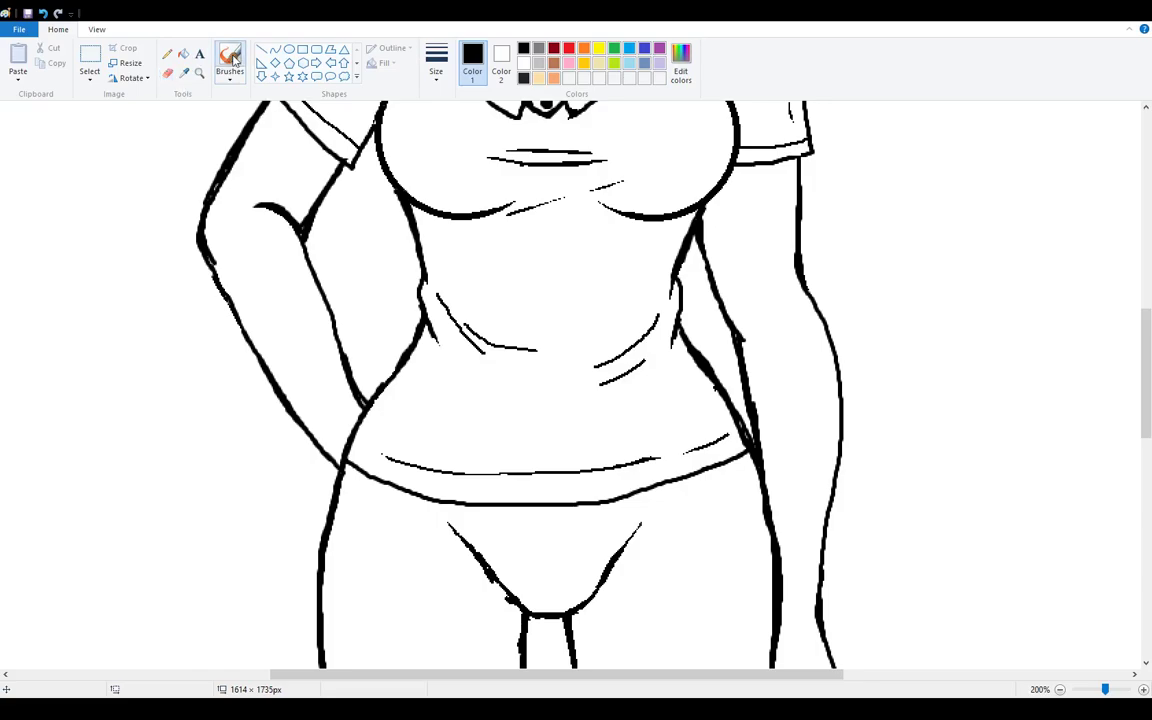
pyautogui.click(96, 30)
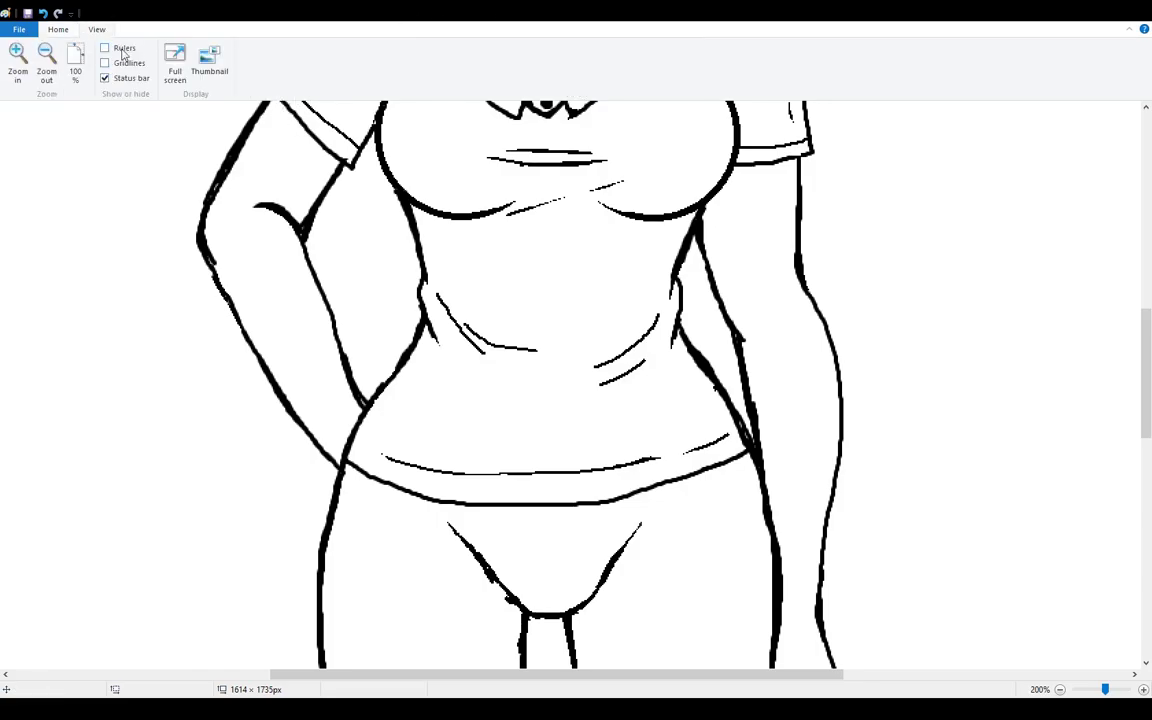
pyautogui.click(75, 62)
pyautogui.scroll(5, 576, 390)
pyautogui.scroll(-6, 576, 380)
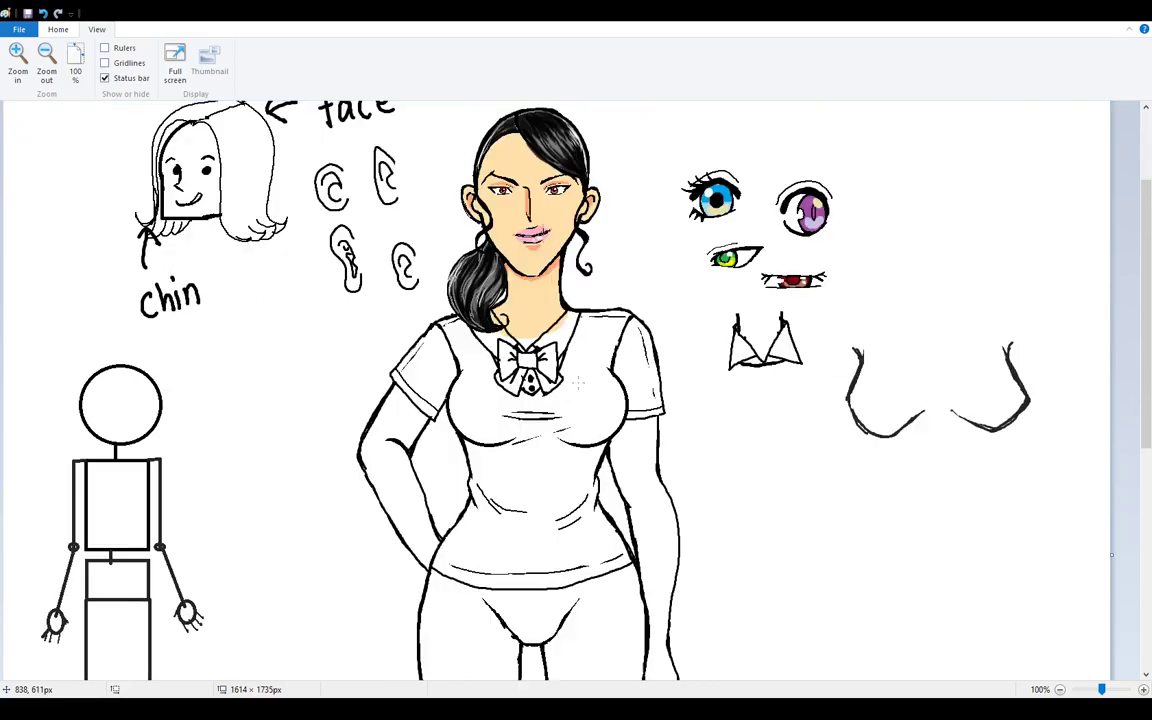
# Step: Outline half of a short pleated skirt below the shirt hem, on the bent-arm side, with a flared edge, pleat lines and a hem
pyautogui.scroll(3, 576, 380)
pyautogui.scroll(-6, 577, 381)
pyautogui.scroll(9, 577, 381)
pyautogui.scroll(-12, 577, 381)
pyautogui.scroll(6, 577, 381)
pyautogui.scroll(3, 577, 381)
pyautogui.scroll(-3, 577, 381)
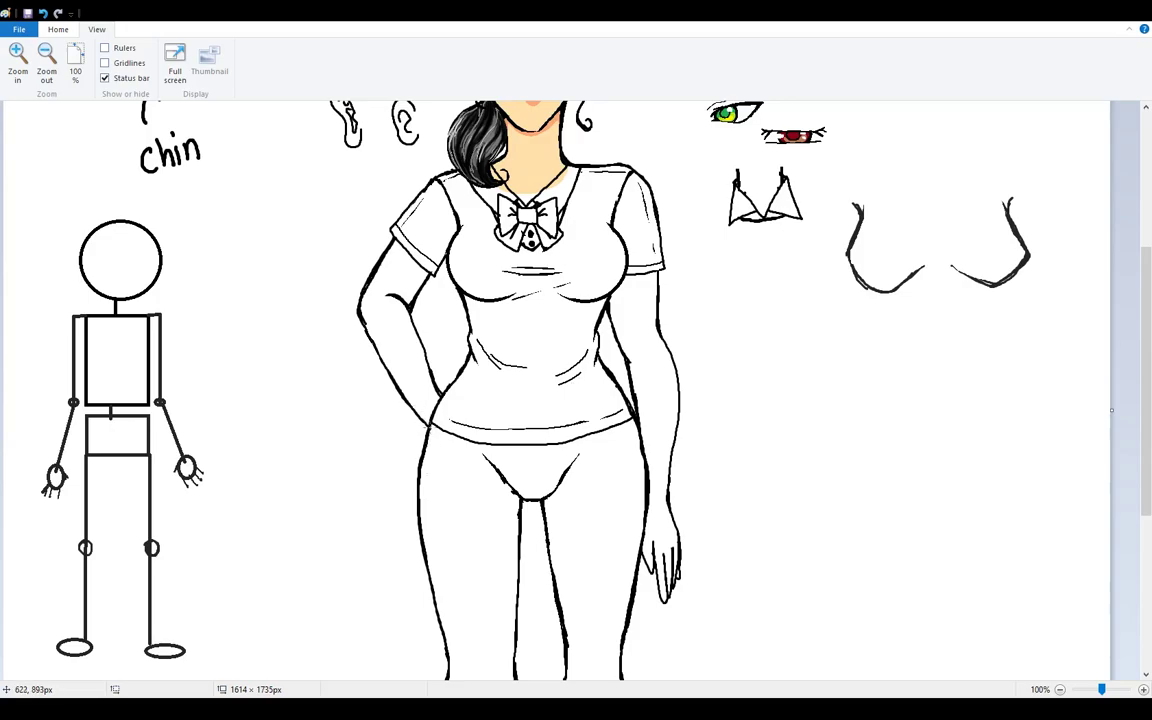
pyautogui.moveTo(419, 442); pyautogui.dragTo(413, 525)
pyautogui.moveTo(434, 440)
pyautogui.mouseDown()
pyautogui.moveTo(417, 524)
pyautogui.moveTo(453, 538)
pyautogui.mouseUp()
pyautogui.moveTo(460, 442)
pyautogui.mouseDown()
pyautogui.moveTo(458, 538)
pyautogui.moveTo(476, 543)
pyautogui.moveTo(494, 530)
pyautogui.moveTo(494, 448)
pyautogui.mouseUp()
pyautogui.moveTo(494, 545)
pyautogui.mouseDown()
pyautogui.moveTo(533, 547)
pyautogui.moveTo(533, 485)
pyautogui.moveTo(552, 541)
pyautogui.moveTo(548, 463)
pyautogui.moveTo(553, 527)
pyautogui.mouseUp()
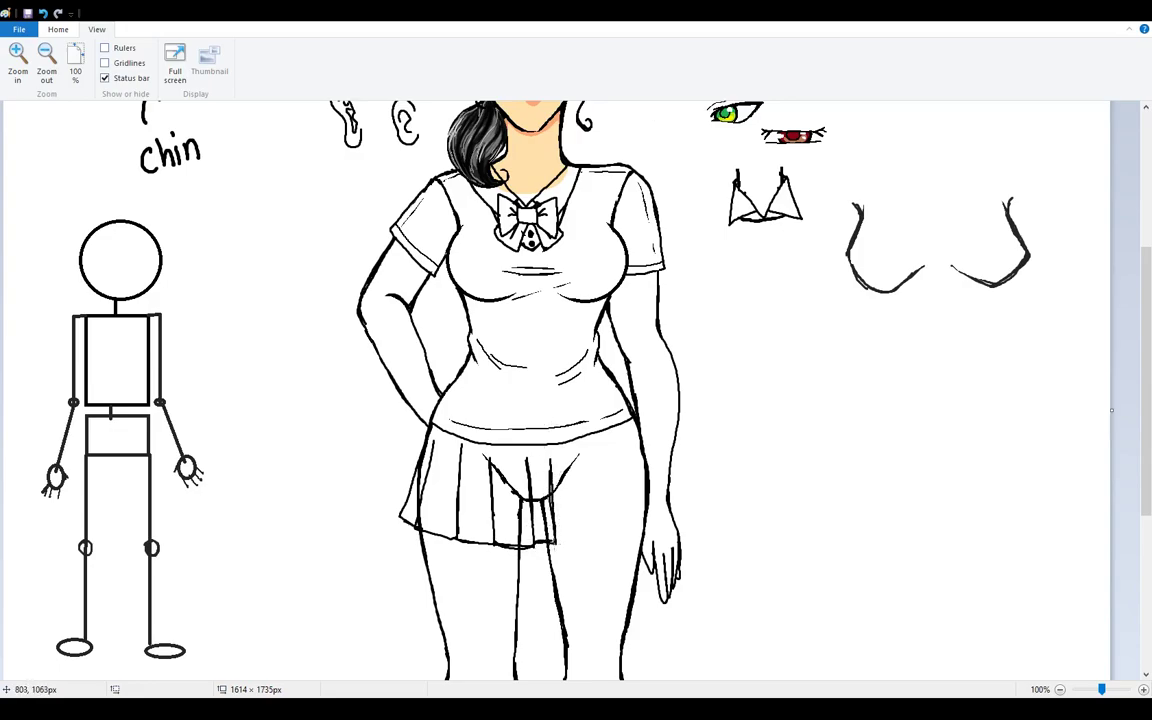
# Step: Complete the other half of the skirt with pleats, hem and flared edge, and erase the body lines crossing the skirt
pyautogui.moveTo(494, 496)
pyautogui.mouseDown()
pyautogui.moveTo(543, 494)
pyautogui.moveTo(530, 496)
pyautogui.moveTo(544, 488)
pyautogui.moveTo(520, 419)
pyautogui.moveTo(541, 486)
pyautogui.mouseUp()
pyautogui.hotkey('ctrl', 'z')
pyautogui.moveTo(597, 548)
pyautogui.mouseDown()
pyautogui.moveTo(630, 540)
pyautogui.moveTo(611, 445)
pyautogui.mouseUp()
pyautogui.hotkey('ctrl', 'z')
pyautogui.moveTo(628, 528); pyautogui.dragTo(653, 518)
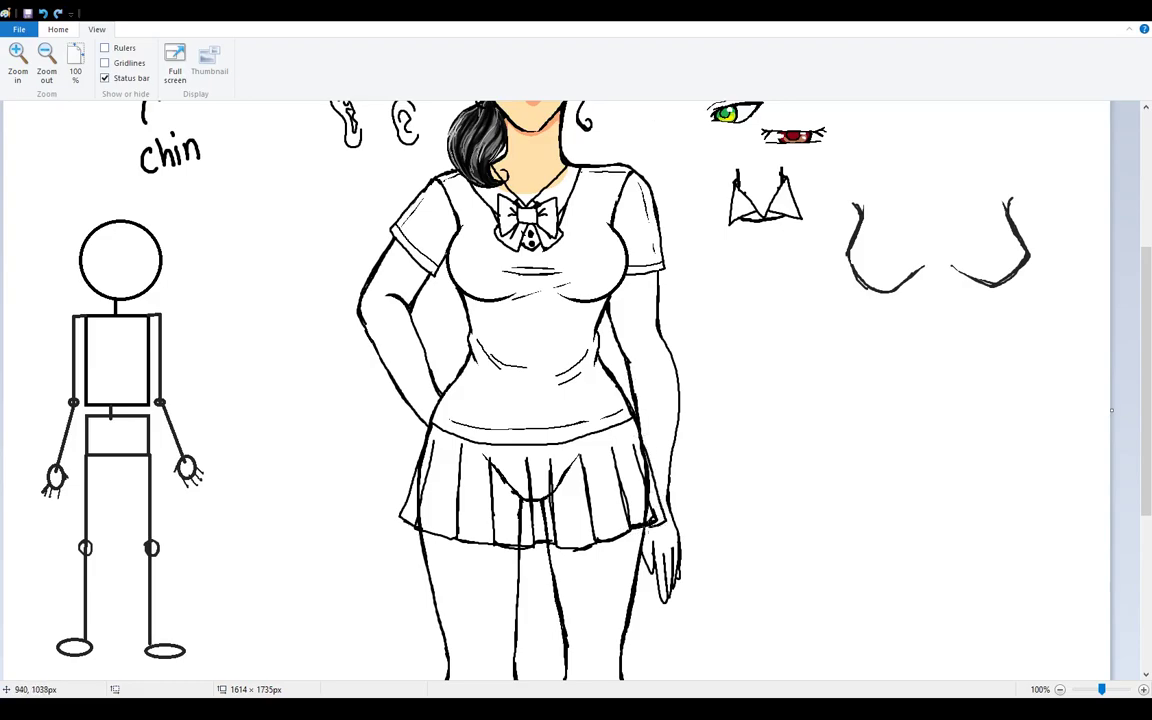
pyautogui.click(58, 29)
pyautogui.click(166, 74)
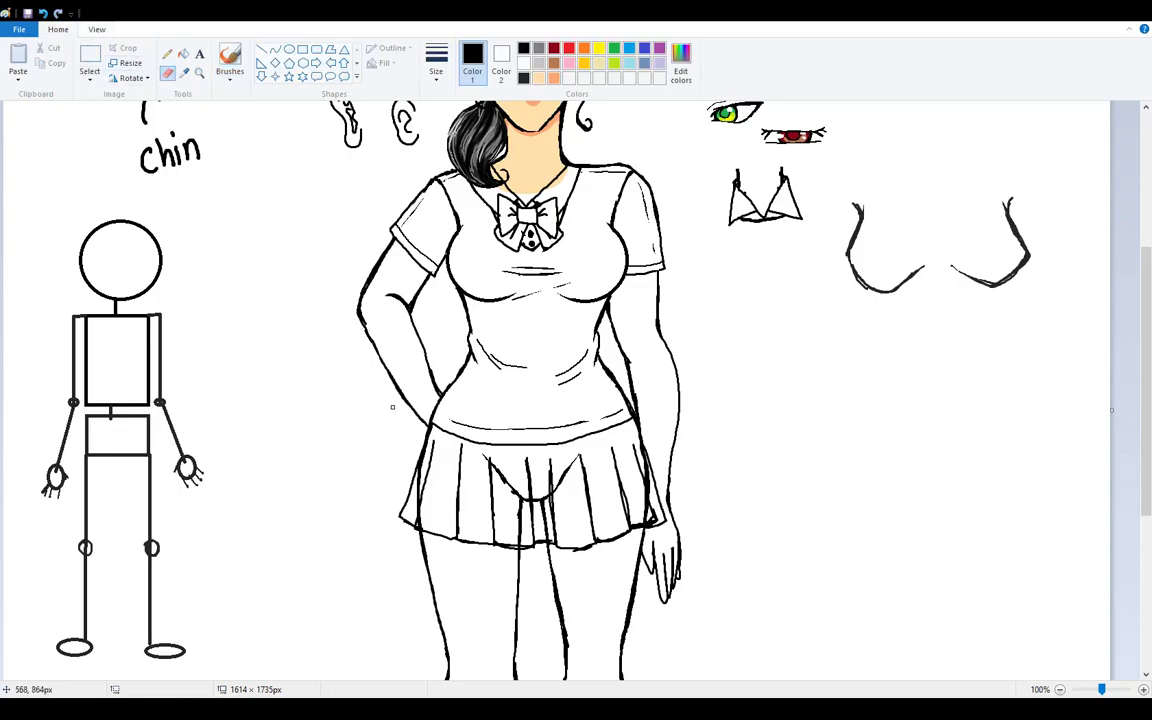
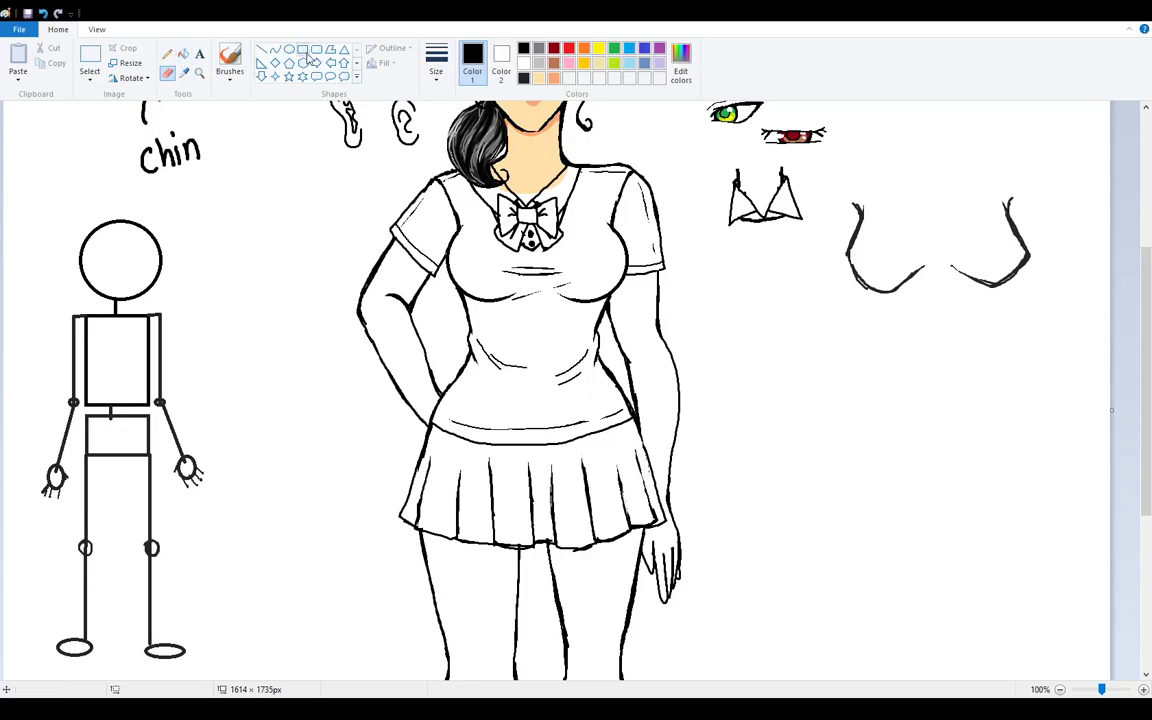
pyautogui.click(344, 49)
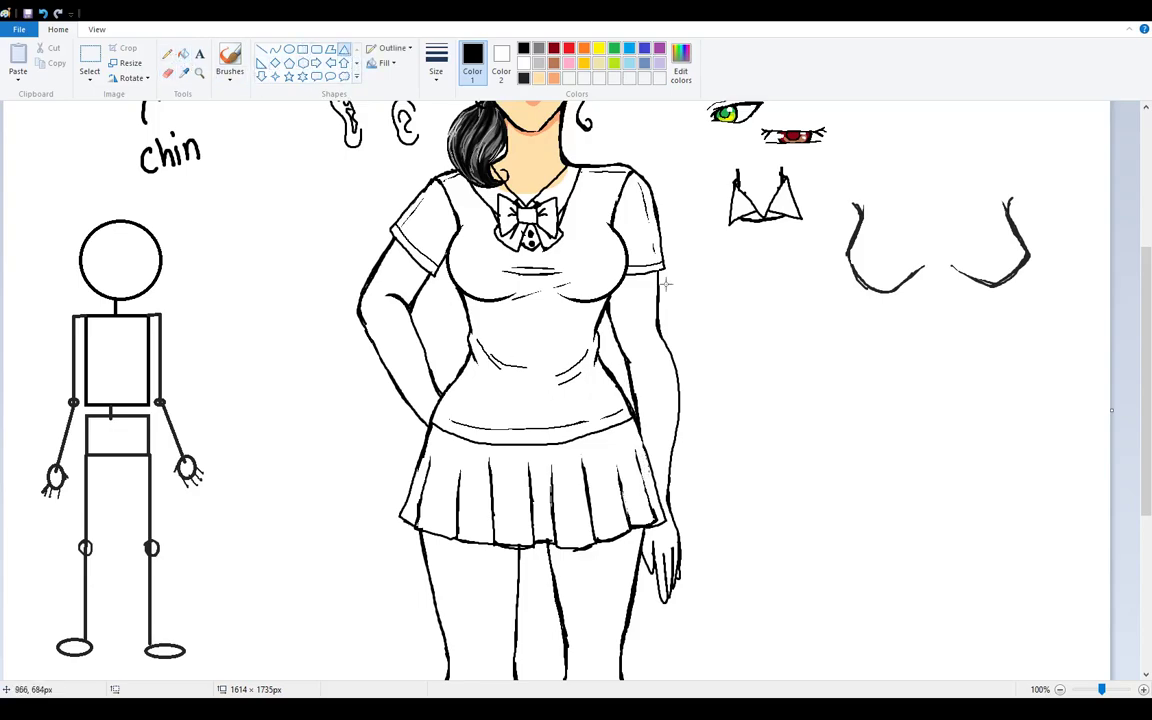
pyautogui.moveTo(764, 366); pyautogui.dragTo(927, 490)
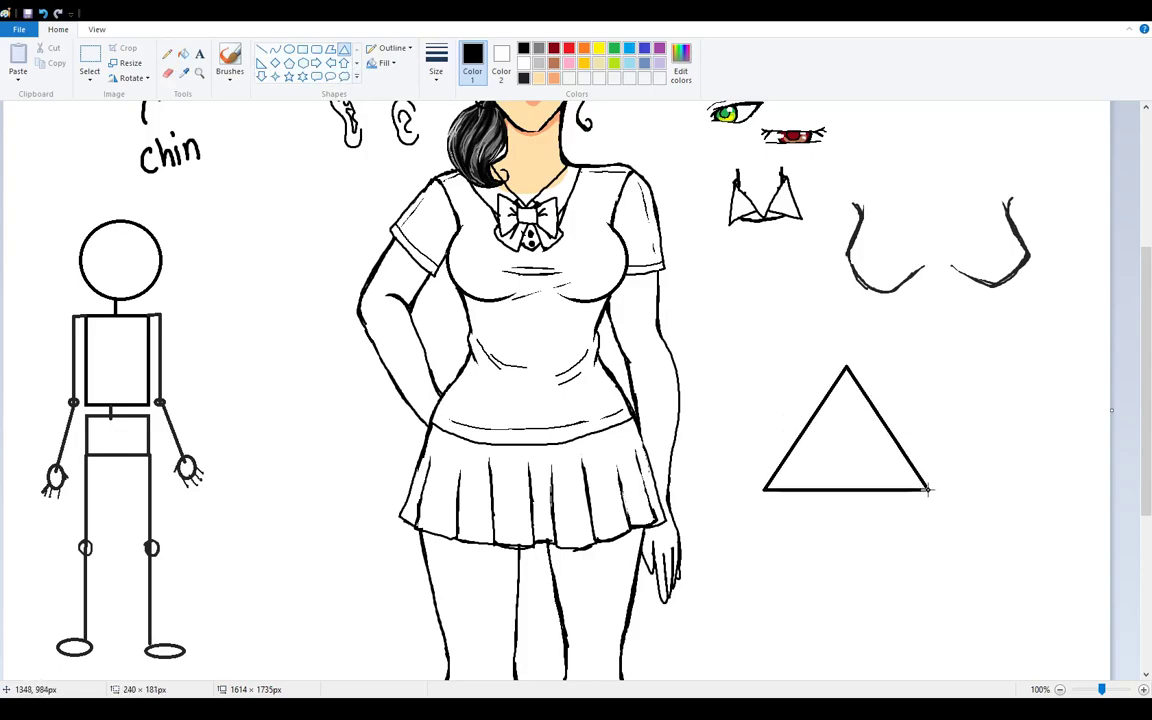
pyautogui.hotkey('ctrl', 'z')
pyautogui.click(233, 62)
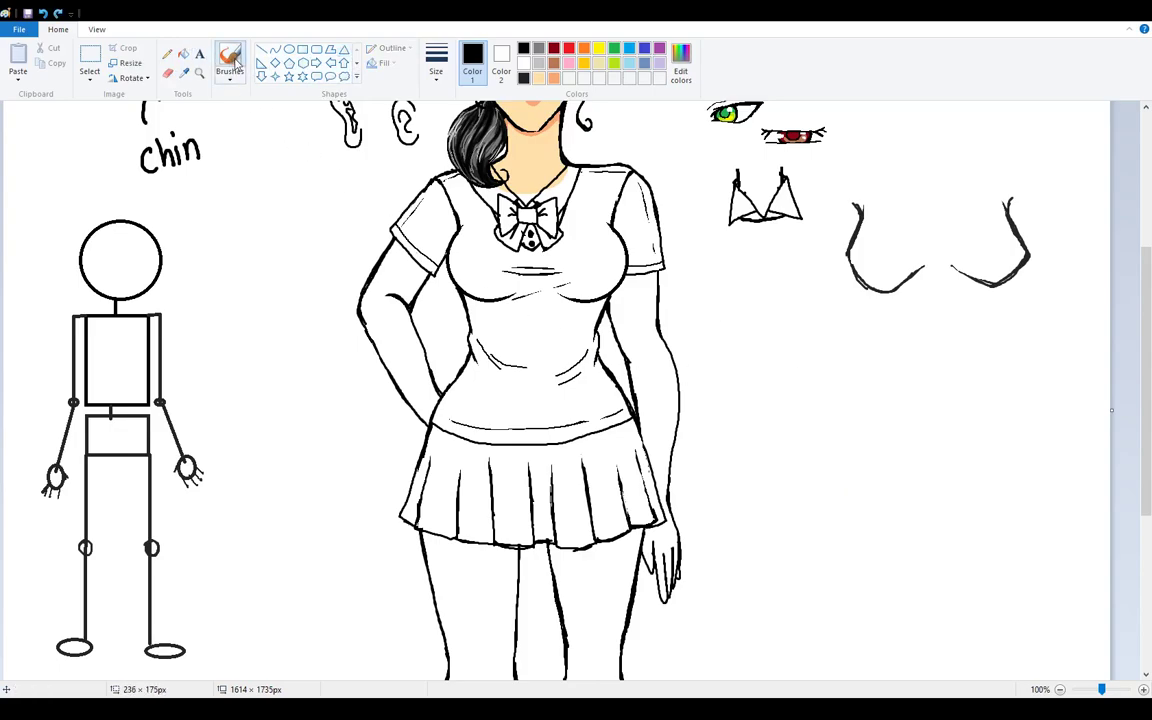
pyautogui.moveTo(826, 364)
pyautogui.mouseDown()
pyautogui.moveTo(913, 368)
pyautogui.moveTo(945, 440)
pyautogui.moveTo(903, 513)
pyautogui.mouseUp()
pyautogui.hotkey('ctrl', 'z')
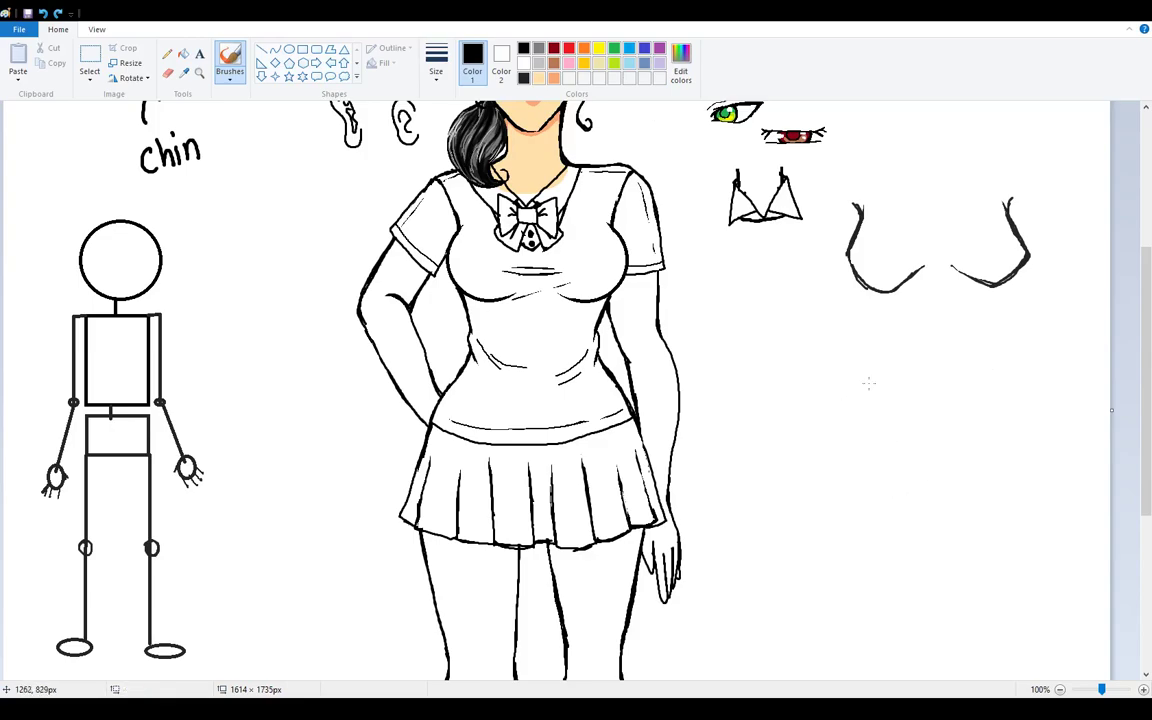
# Step: Draw a black rectangle about 250 × 112 px below the separate bust sketch as the base of a skirt example
pyautogui.click(302, 49)
pyautogui.moveTo(832, 342); pyautogui.dragTo(1004, 420)
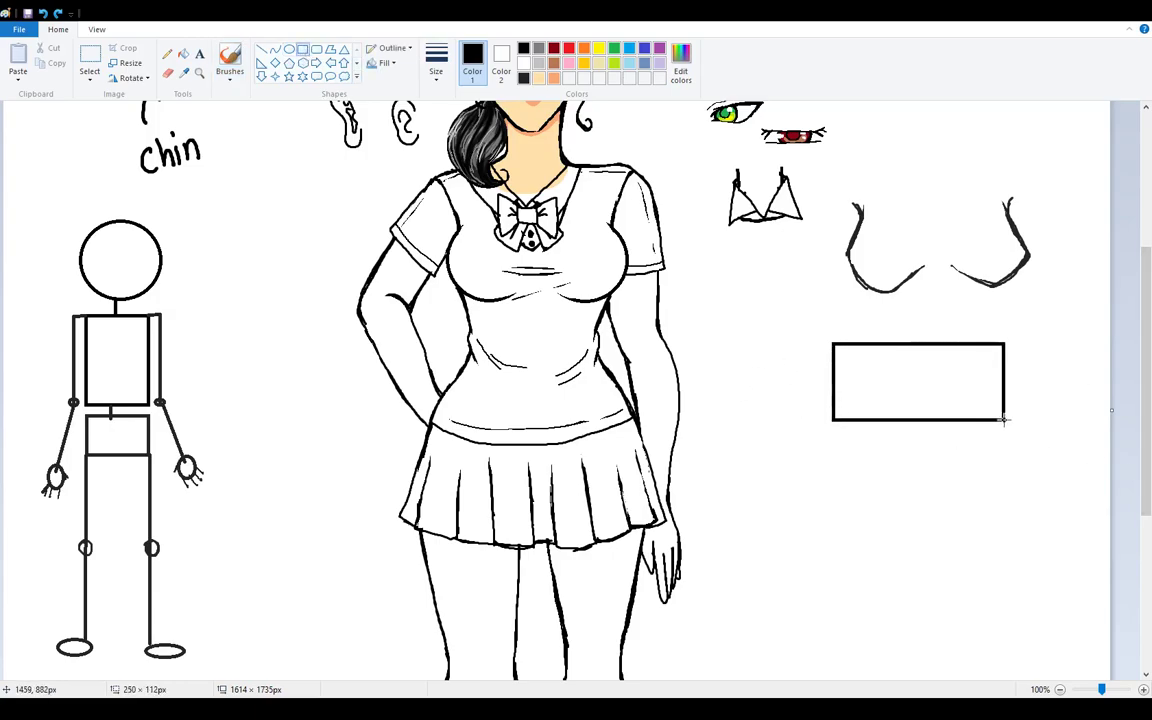
pyautogui.click(229, 62)
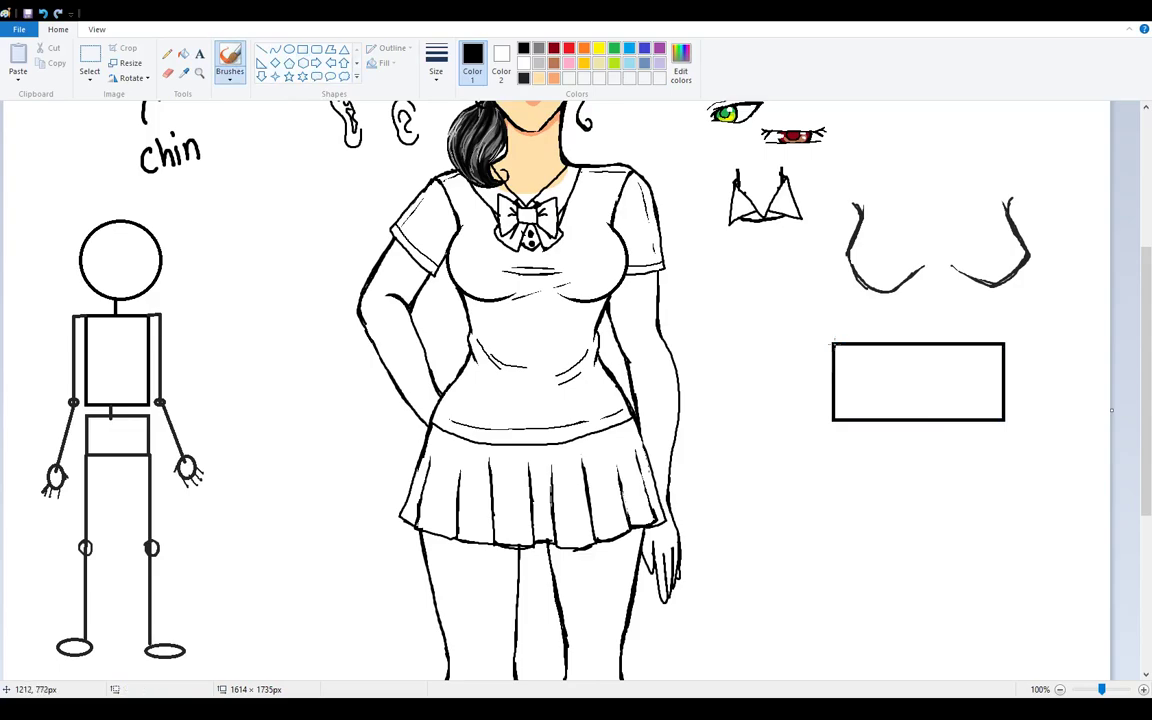
pyautogui.moveTo(835, 381); pyautogui.dragTo(913, 384)
pyautogui.hotkey('ctrl', 'z')
pyautogui.moveTo(835, 348)
pyautogui.mouseDown()
pyautogui.moveTo(903, 347)
pyautogui.moveTo(786, 343)
pyautogui.moveTo(750, 312)
pyautogui.mouseUp()
pyautogui.hotkey('ctrl', 'z')
pyautogui.moveTo(911, 348)
pyautogui.mouseDown()
pyautogui.moveTo(924, 365)
pyautogui.moveTo(925, 348)
pyautogui.moveTo(909, 365)
pyautogui.moveTo(927, 347)
pyautogui.mouseUp()
pyautogui.hotkey('ctrl', 'z')
# Step: Brush a line across the rectangle's middle, flared sides going down from its ends, and a hem joining the two sides
pyautogui.moveTo(836, 383); pyautogui.dragTo(1008, 385)
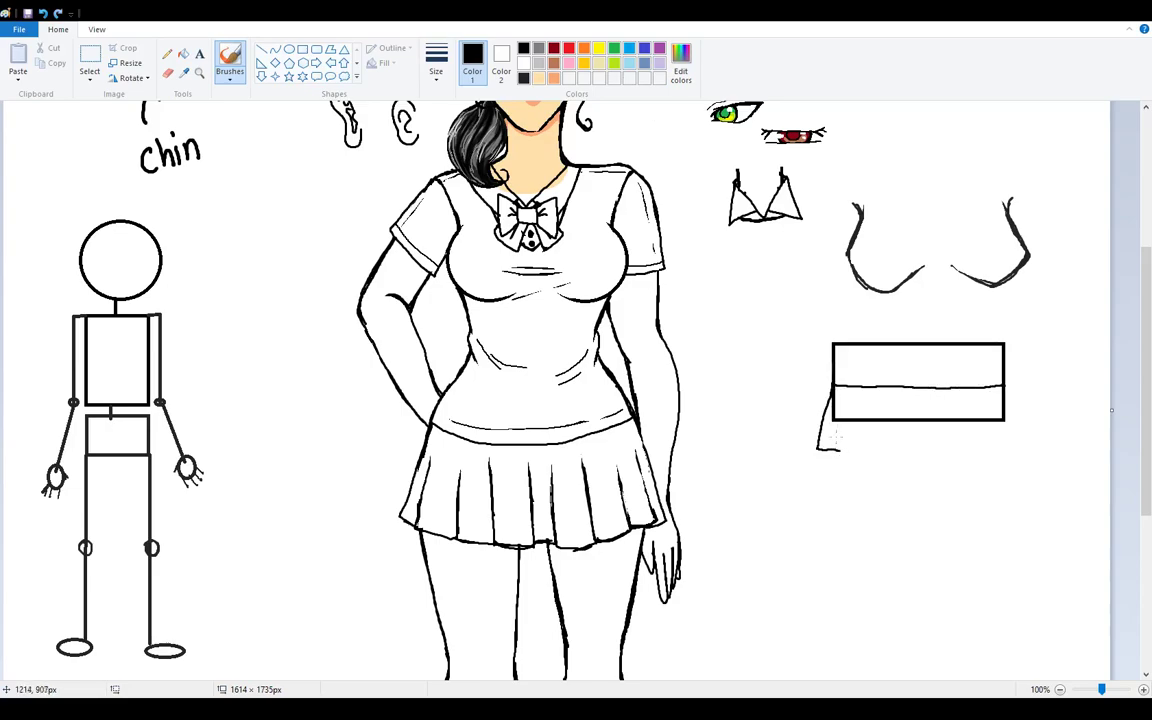
pyautogui.moveTo(832, 389)
pyautogui.mouseDown()
pyautogui.moveTo(810, 437)
pyautogui.moveTo(832, 389)
pyautogui.mouseUp()
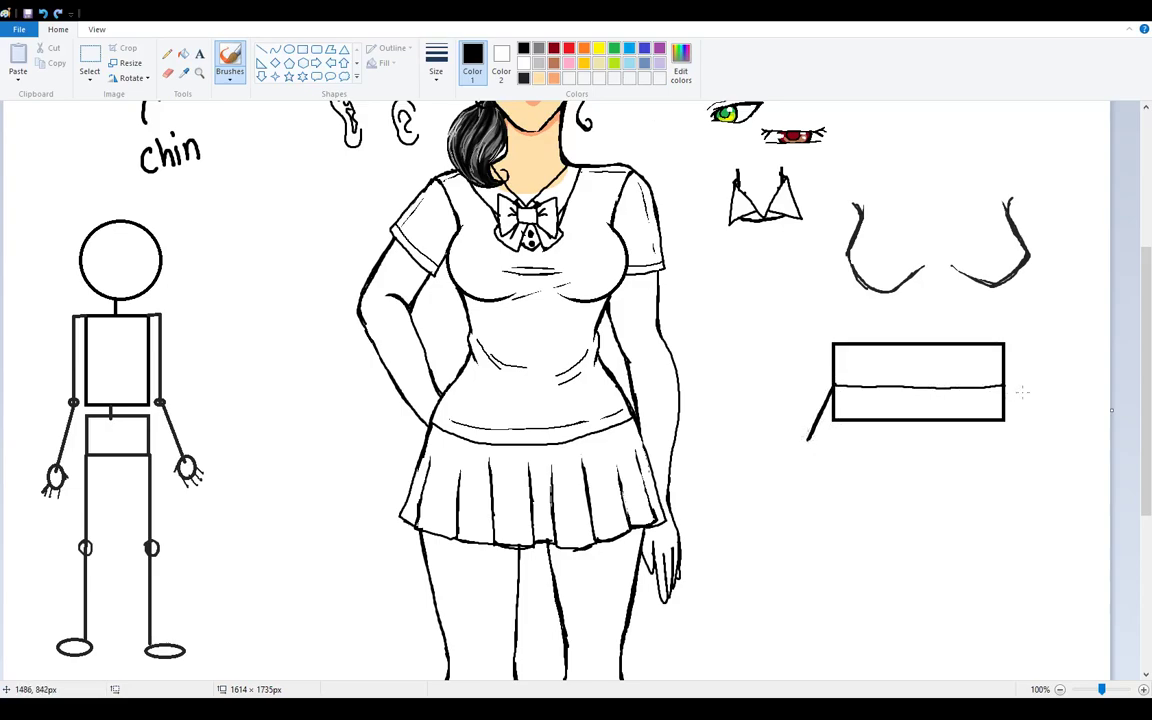
pyautogui.moveTo(1004, 389); pyautogui.dragTo(1031, 440)
pyautogui.moveTo(806, 441)
pyautogui.mouseDown()
pyautogui.moveTo(884, 451)
pyautogui.moveTo(1028, 439)
pyautogui.moveTo(806, 442)
pyautogui.moveTo(942, 443)
pyautogui.mouseUp()
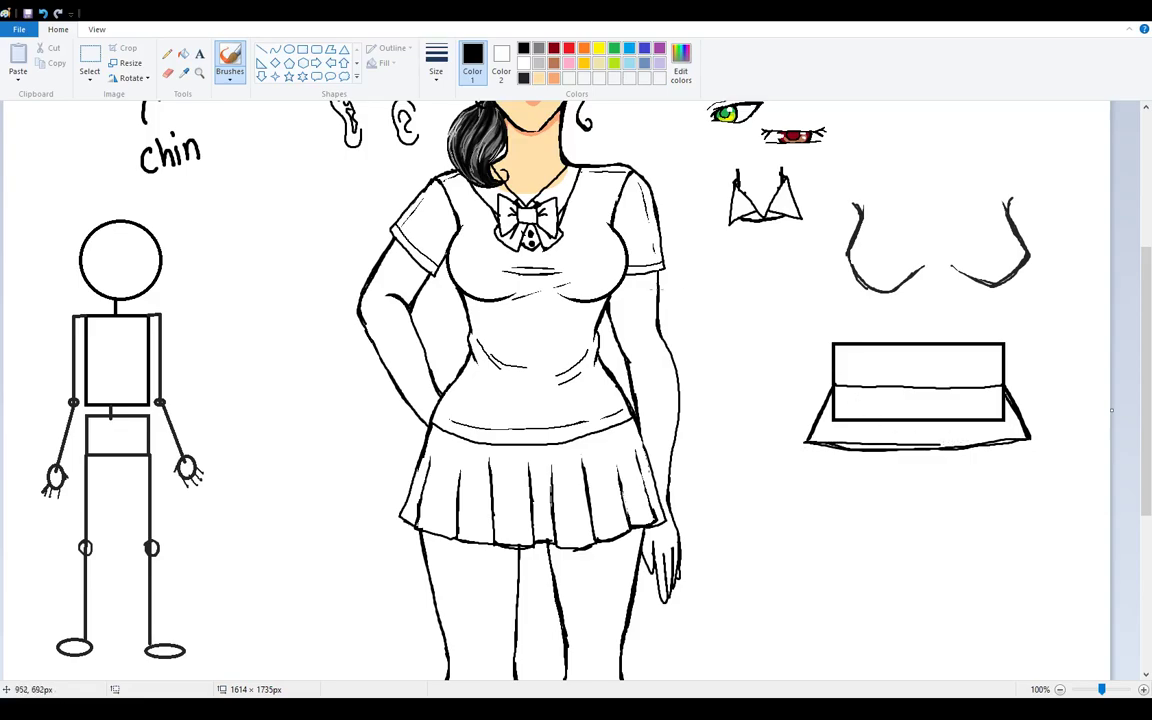
# Step: Erase the rectangle's lower half and the middle line inside the skirt example
pyautogui.click(167, 73)
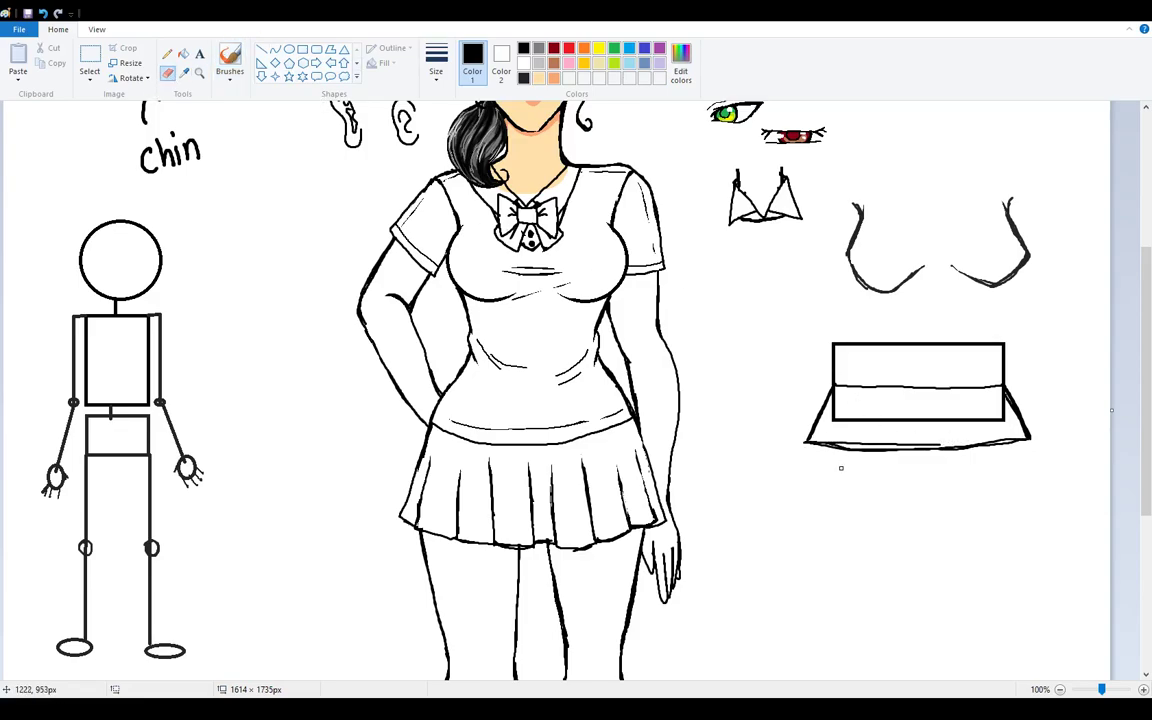
pyautogui.moveTo(838, 400)
pyautogui.mouseDown()
pyautogui.moveTo(910, 425)
pyautogui.moveTo(845, 414)
pyautogui.moveTo(908, 422)
pyautogui.moveTo(857, 418)
pyautogui.mouseUp()
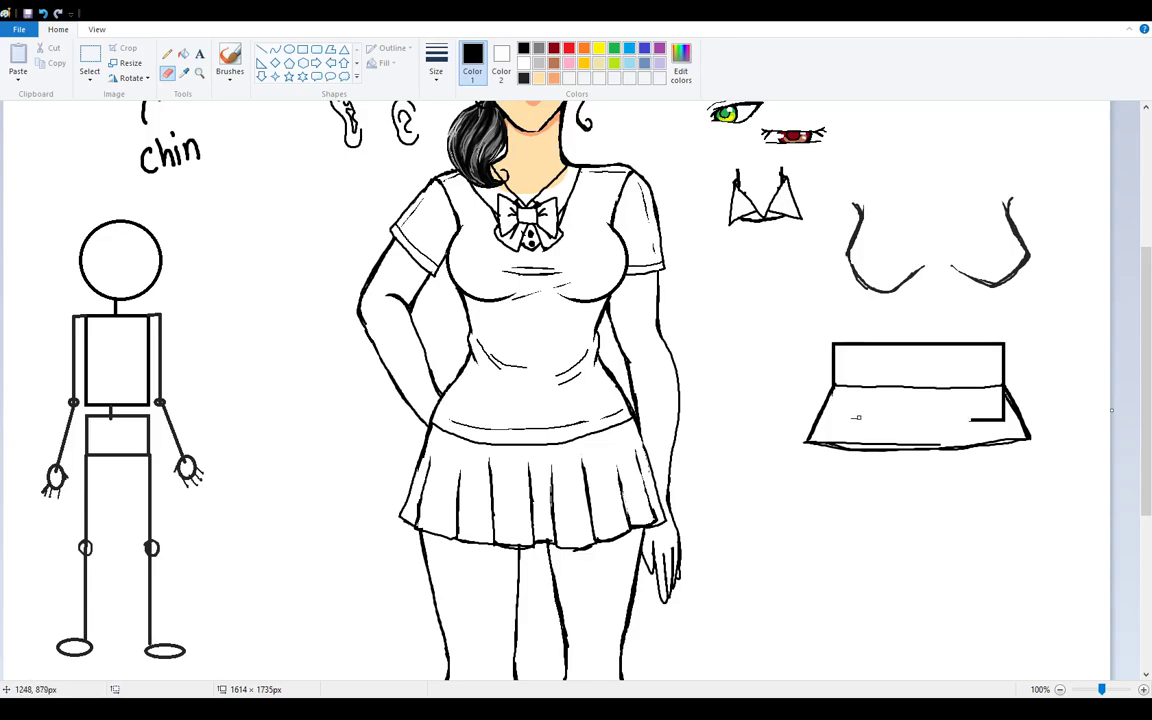
pyautogui.moveTo(943, 420); pyautogui.dragTo(970, 422)
pyautogui.moveTo(1000, 387); pyautogui.dragTo(849, 385)
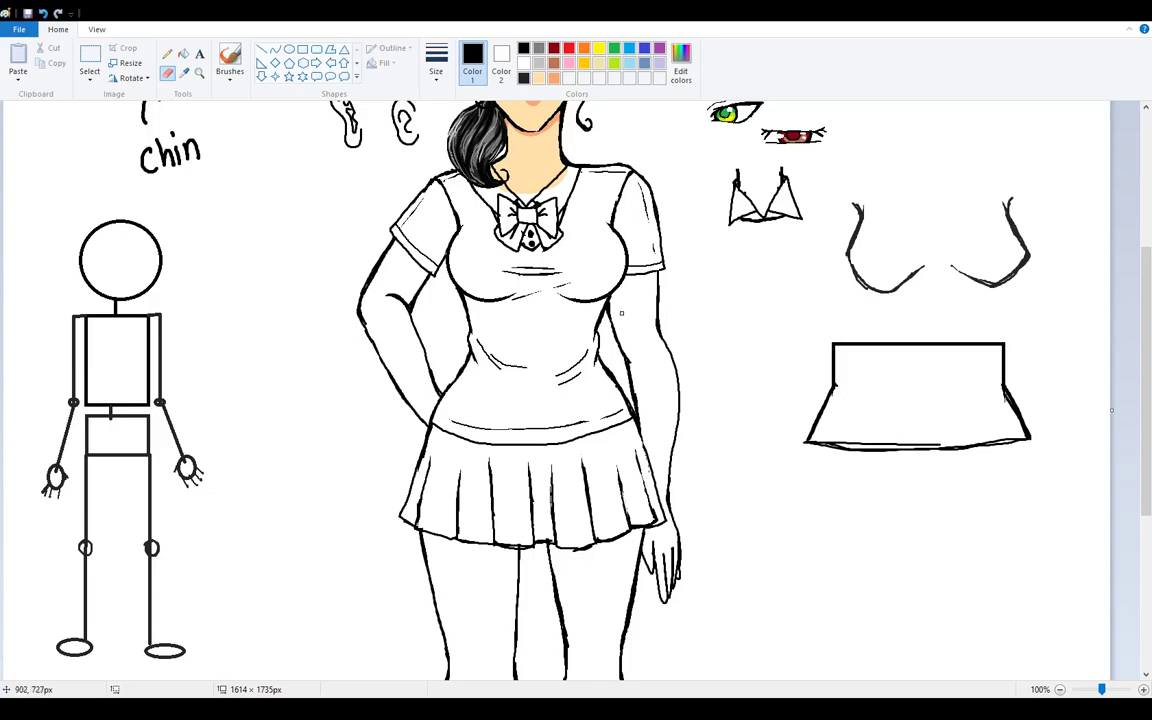
# Step: Pencil five spaced, near-vertical pleat lines in the flared lower part of the skirt example
pyautogui.click(167, 53)
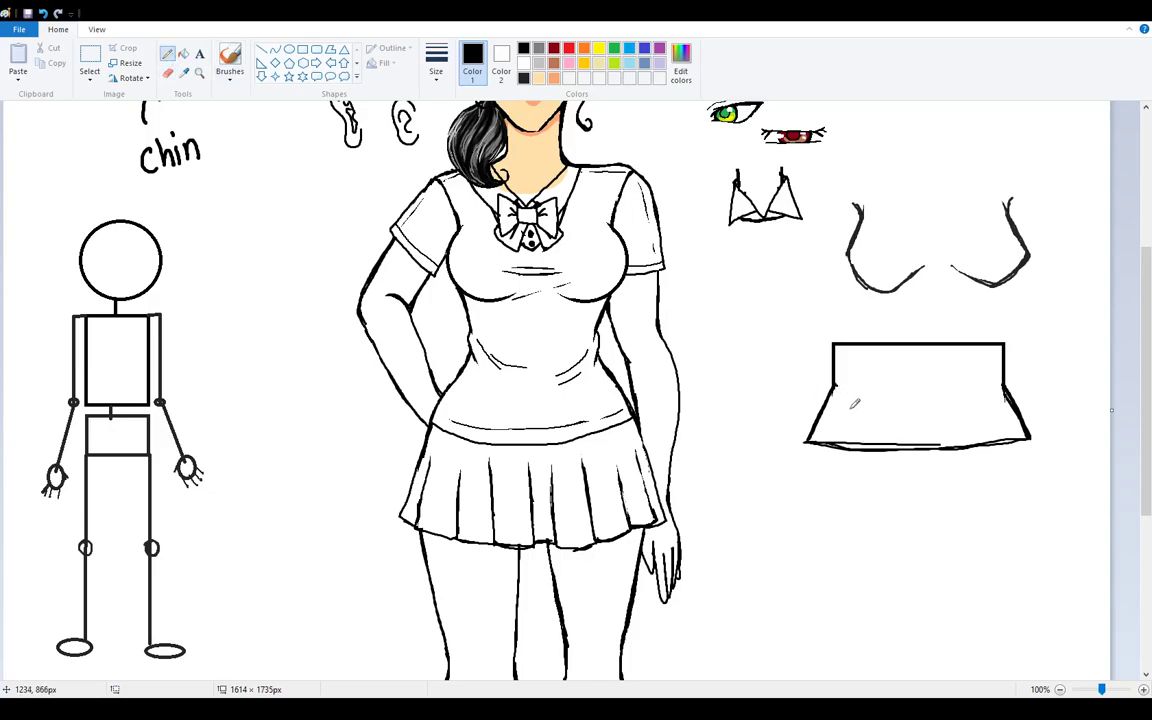
pyautogui.moveTo(852, 399); pyautogui.dragTo(846, 443)
pyautogui.moveTo(876, 401); pyautogui.dragTo(873, 447)
pyautogui.moveTo(909, 401)
pyautogui.mouseDown()
pyautogui.moveTo(908, 452)
pyautogui.moveTo(938, 450)
pyautogui.mouseUp()
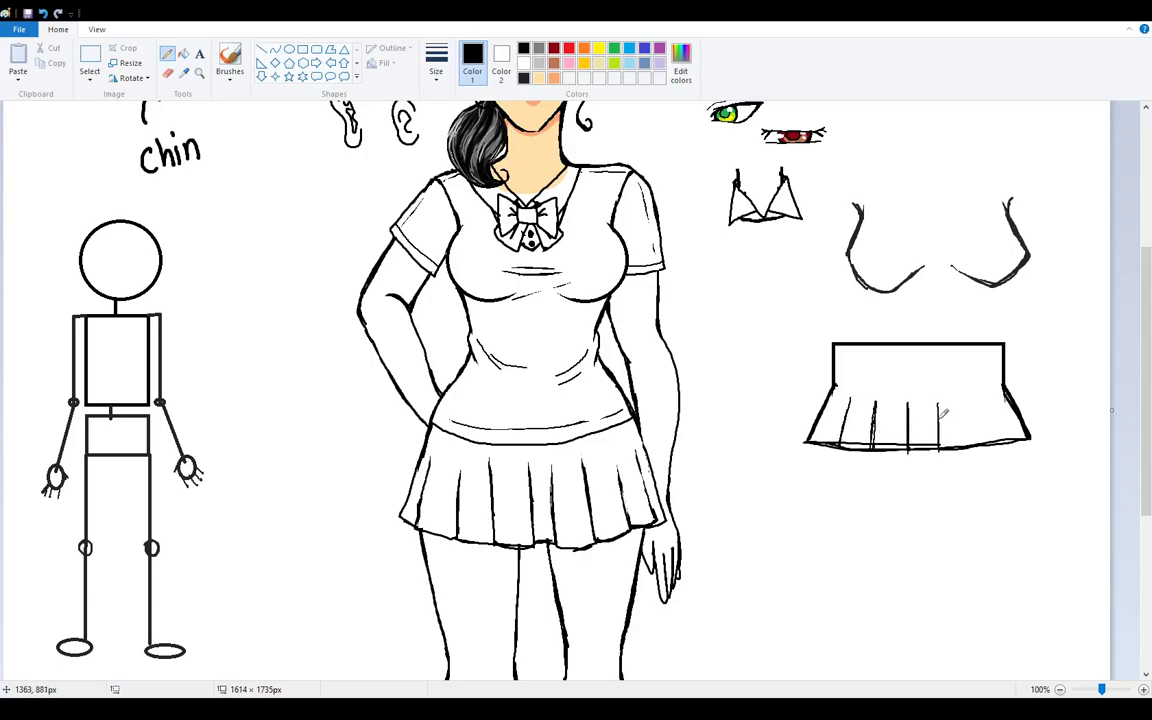
pyautogui.moveTo(971, 402); pyautogui.dragTo(969, 444)
# Step: Replace the skirt example's straight hem with a wavy pencilled hem linking the pleats, and thicken its far side edge
pyautogui.click(167, 75)
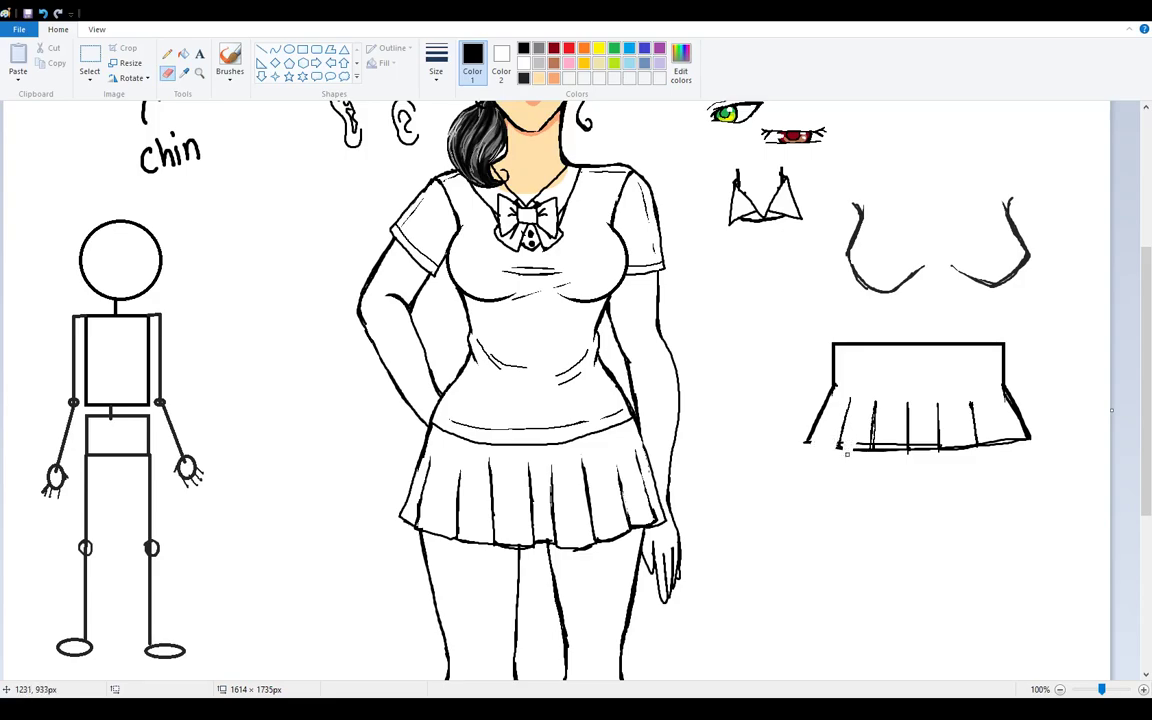
pyautogui.moveTo(855, 458)
pyautogui.mouseDown()
pyautogui.moveTo(886, 448)
pyautogui.moveTo(881, 458)
pyautogui.moveTo(889, 440)
pyautogui.moveTo(899, 457)
pyautogui.moveTo(918, 440)
pyautogui.moveTo(946, 453)
pyautogui.moveTo(989, 444)
pyautogui.mouseUp()
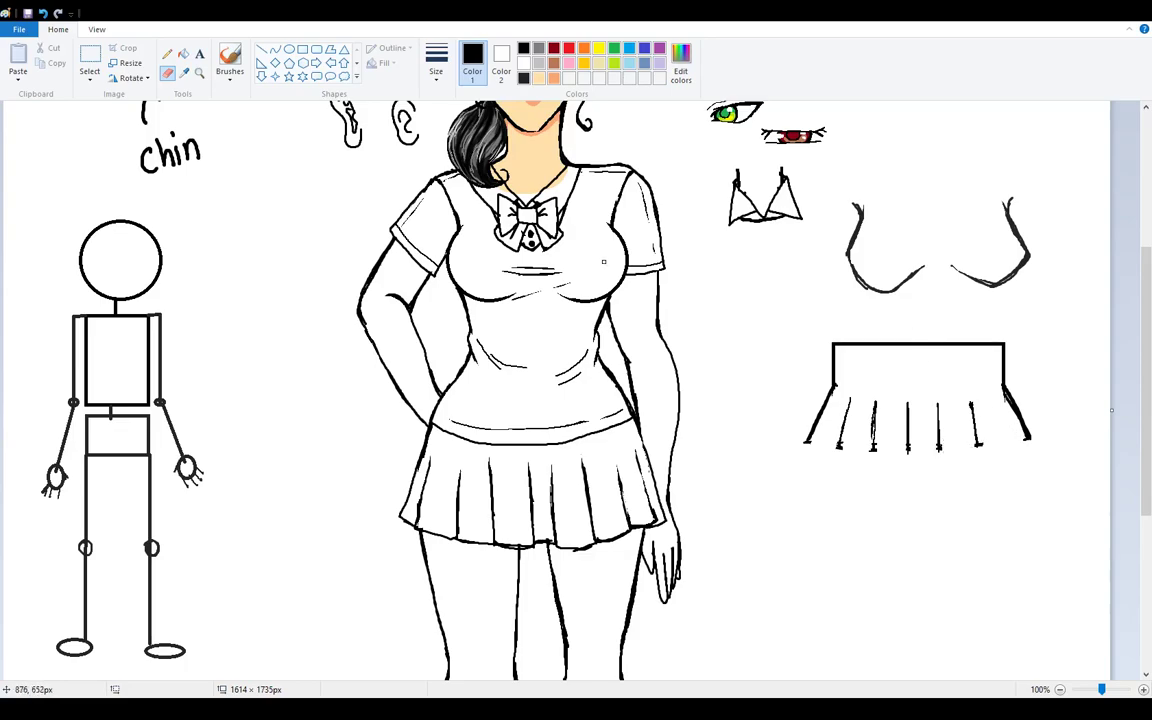
pyautogui.click(167, 55)
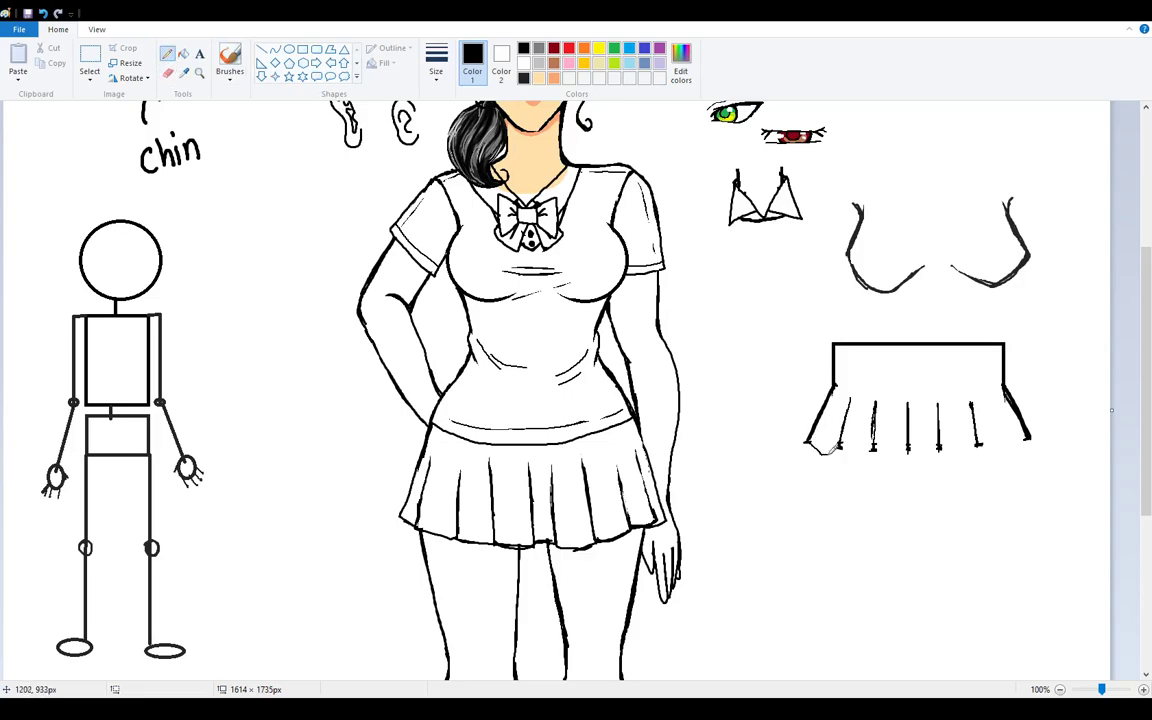
pyautogui.moveTo(808, 440); pyautogui.dragTo(840, 449)
pyautogui.moveTo(840, 448)
pyautogui.mouseDown()
pyautogui.moveTo(912, 456)
pyautogui.moveTo(1021, 440)
pyautogui.mouseUp()
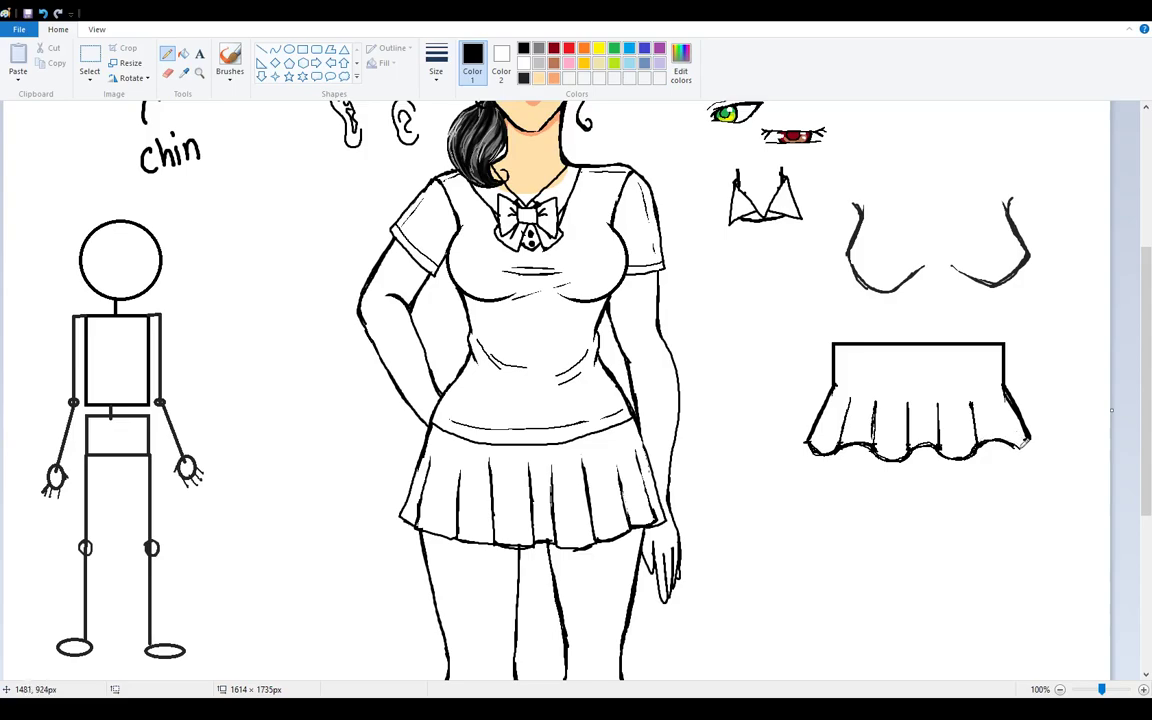
pyautogui.moveTo(1021, 433)
pyautogui.mouseDown()
pyautogui.moveTo(1038, 440)
pyautogui.moveTo(1022, 447)
pyautogui.mouseUp()
# Step: Sketch a row of overlapping pleats with a stepped hem below the skirt example, and erase parts of the overlapping fold lines
pyautogui.moveTo(848, 488)
pyautogui.mouseDown()
pyautogui.moveTo(838, 548)
pyautogui.moveTo(875, 490)
pyautogui.moveTo(862, 552)
pyautogui.moveTo(898, 548)
pyautogui.moveTo(905, 488)
pyautogui.moveTo(935, 540)
pyautogui.moveTo(928, 490)
pyautogui.moveTo(962, 550)
pyautogui.moveTo(958, 488)
pyautogui.moveTo(1000, 540)
pyautogui.moveTo(985, 486)
pyautogui.moveTo(1018, 488)
pyautogui.moveTo(1020, 548)
pyautogui.moveTo(985, 552)
pyautogui.mouseUp()
pyautogui.click(168, 74)
pyautogui.moveTo(874, 488); pyautogui.dragTo(868, 553)
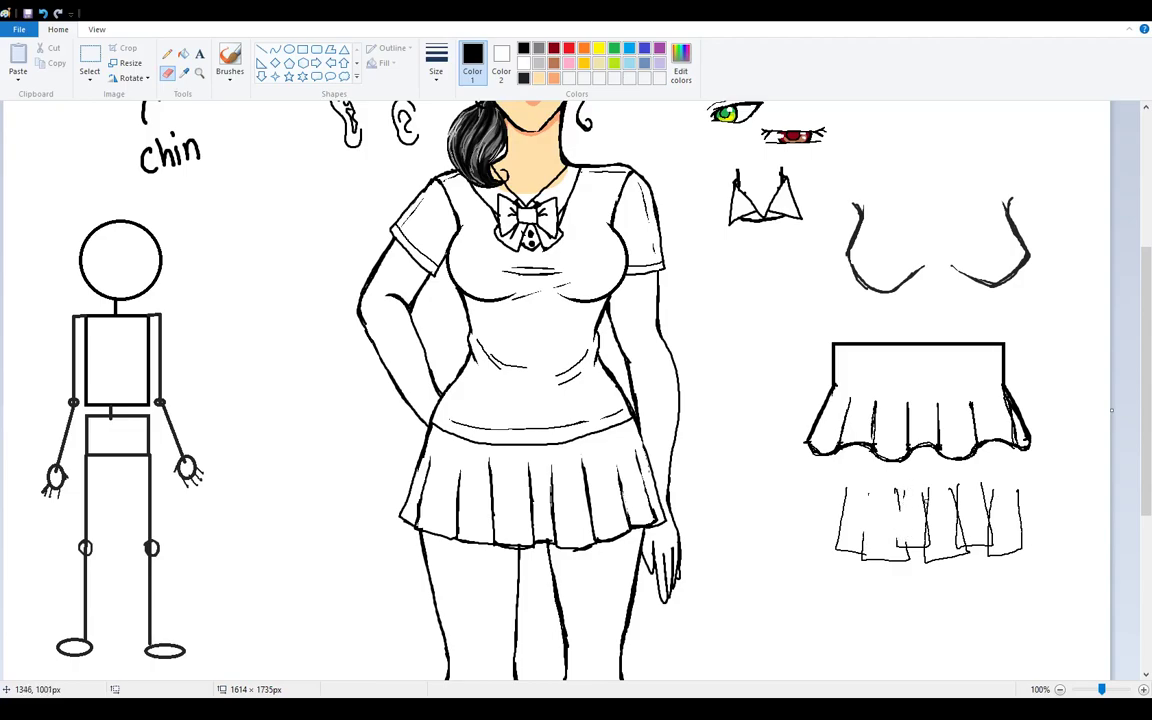
pyautogui.moveTo(927, 491); pyautogui.dragTo(927, 567)
pyautogui.moveTo(958, 484)
pyautogui.mouseDown()
pyautogui.moveTo(955, 545)
pyautogui.moveTo(988, 543)
pyautogui.mouseUp()
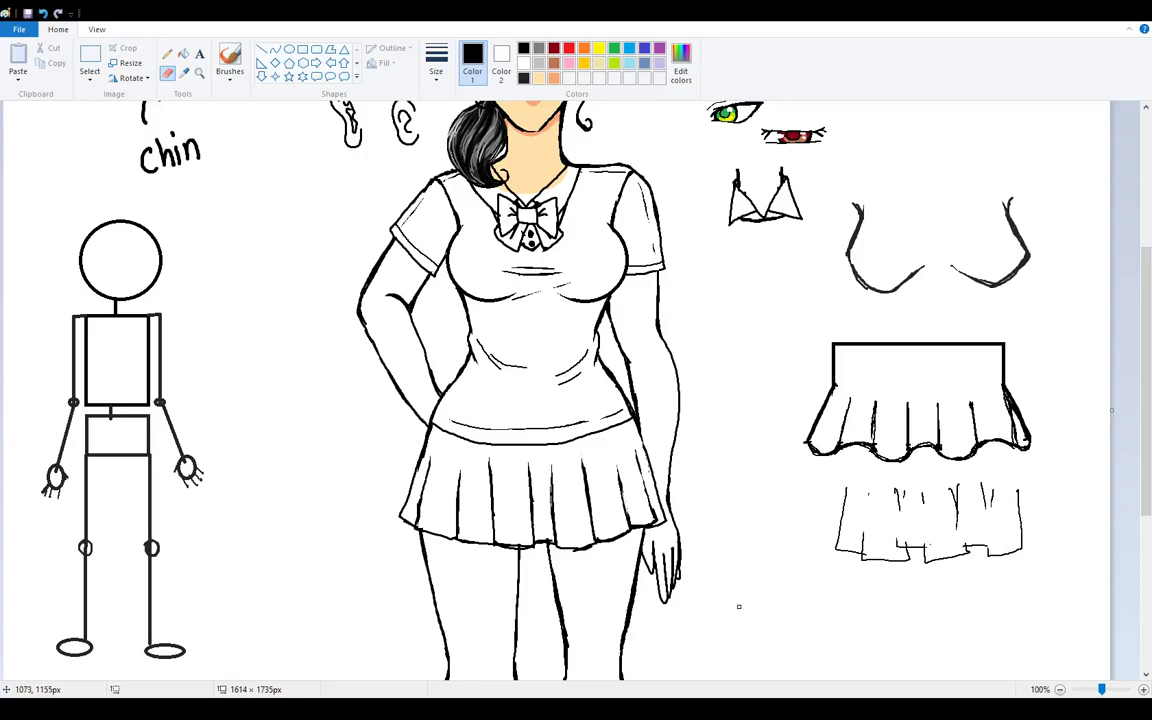
# Step: Pencil a curved stocking top across each of the figure's thighs below the skirt
pyautogui.scroll(-3, 691, 465)
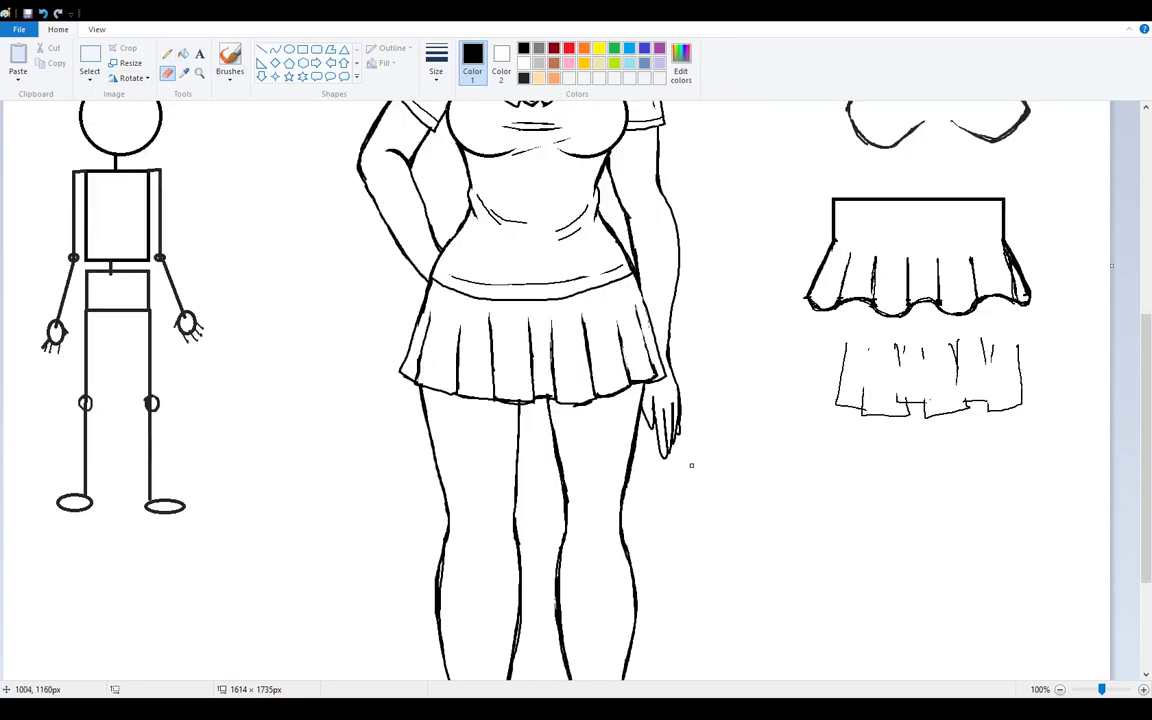
pyautogui.click(167, 53)
pyautogui.scroll(-4, 366, 240)
pyautogui.scroll(6, 377, 265)
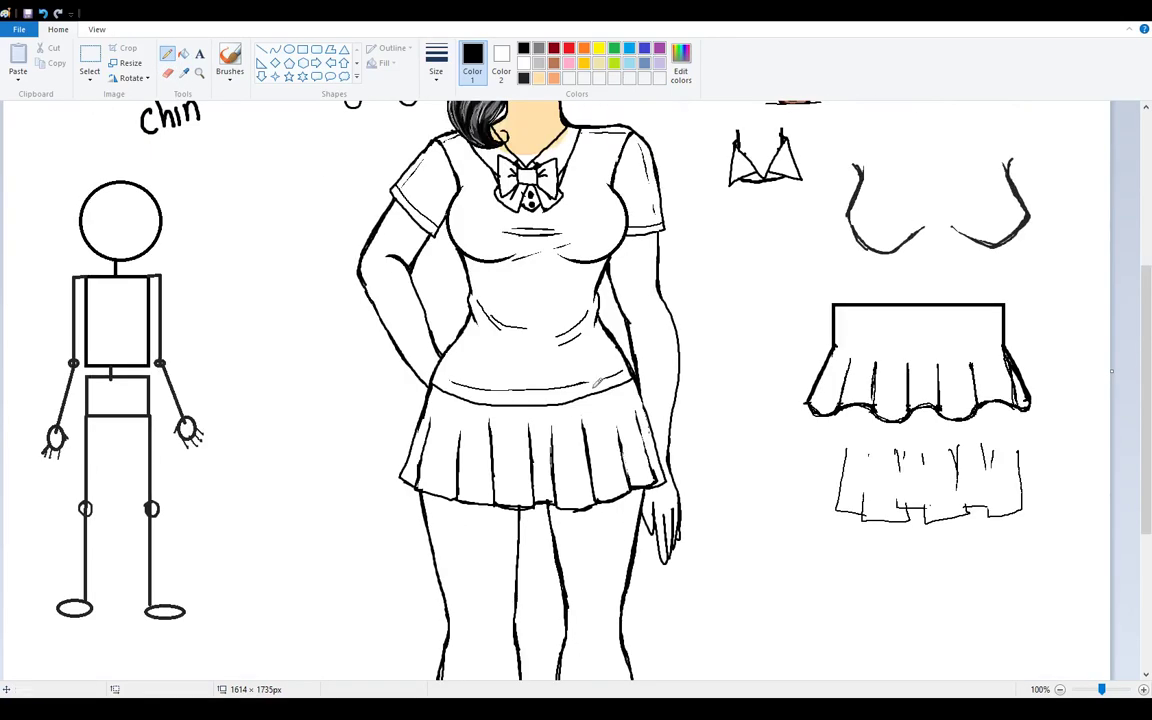
pyautogui.moveTo(441, 589); pyautogui.dragTo(513, 582)
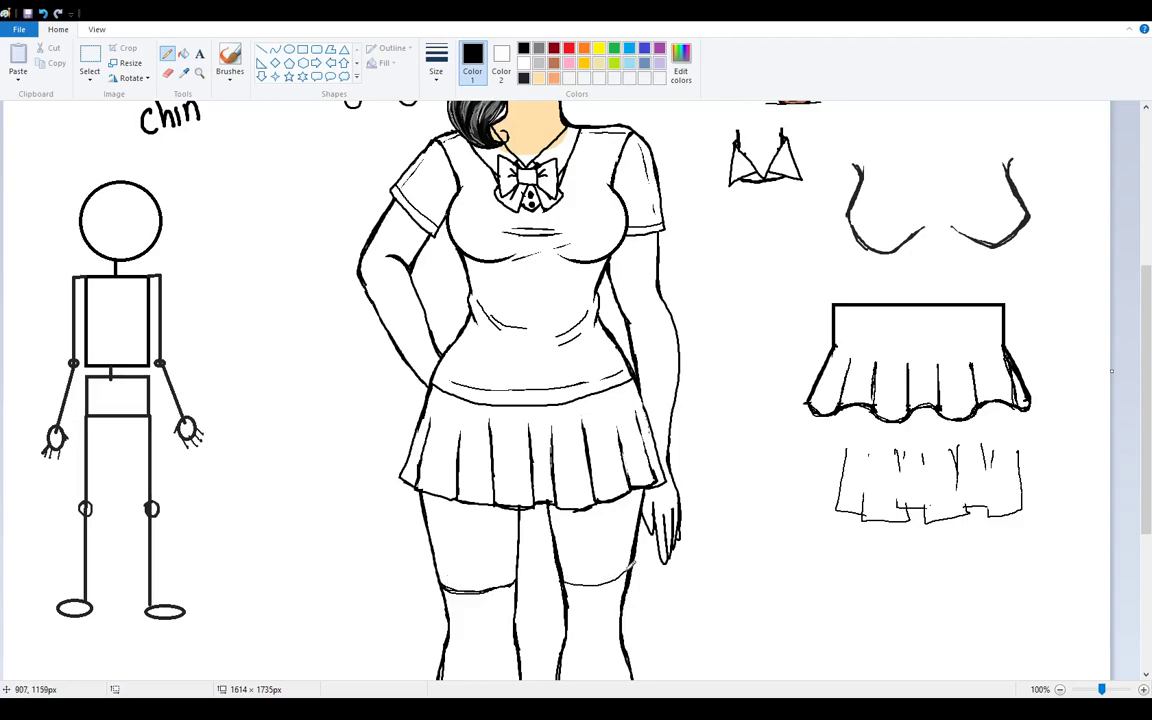
pyautogui.moveTo(628, 575); pyautogui.dragTo(567, 588)
# Step: Review the skirt, stockings and legs, and zoom out to 50% to examine the whole figure
pyautogui.scroll(4, 660, 300)
pyautogui.scroll(-7, 666, 267)
pyautogui.scroll(2, 676, 287)
pyautogui.scroll(1, 676, 287)
pyautogui.scroll(-2, 685, 310)
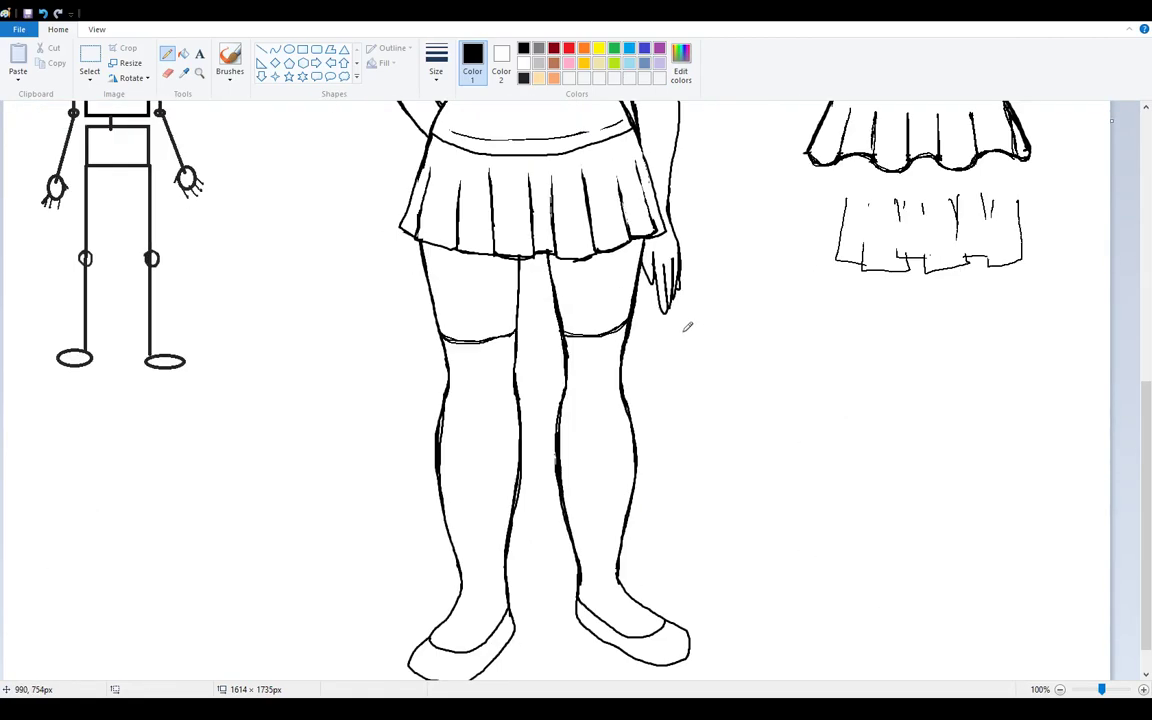
pyautogui.scroll(3, 650, 310)
pyautogui.click(95, 29)
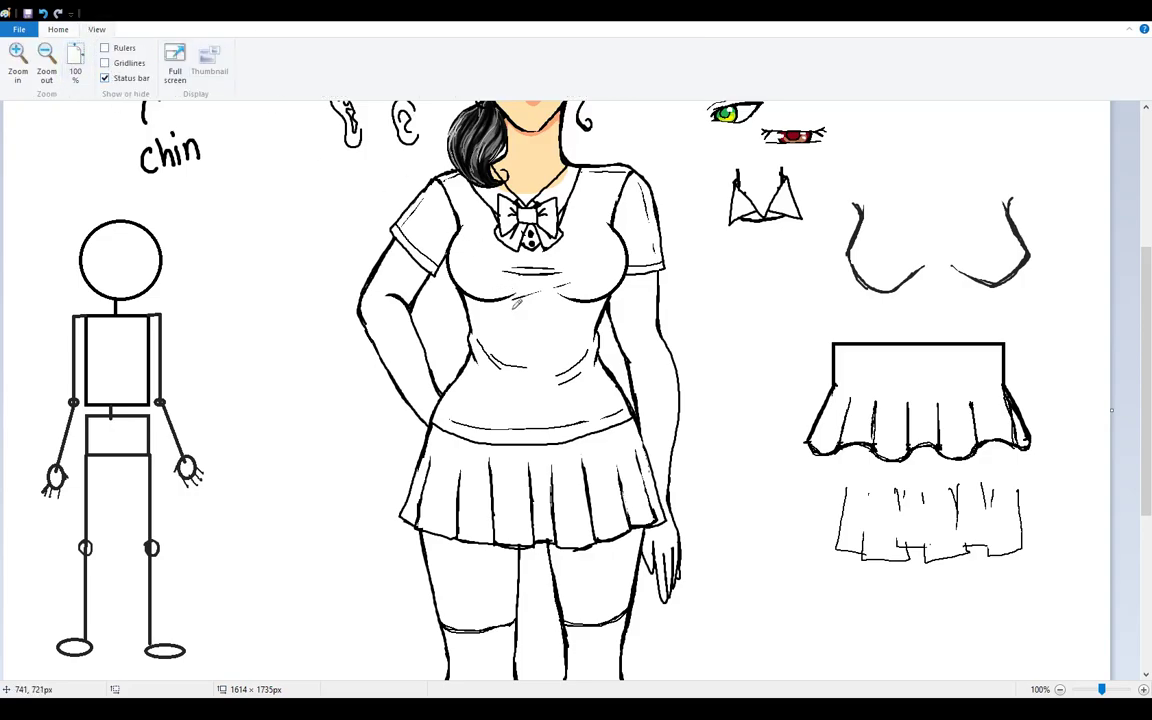
pyautogui.click(50, 64)
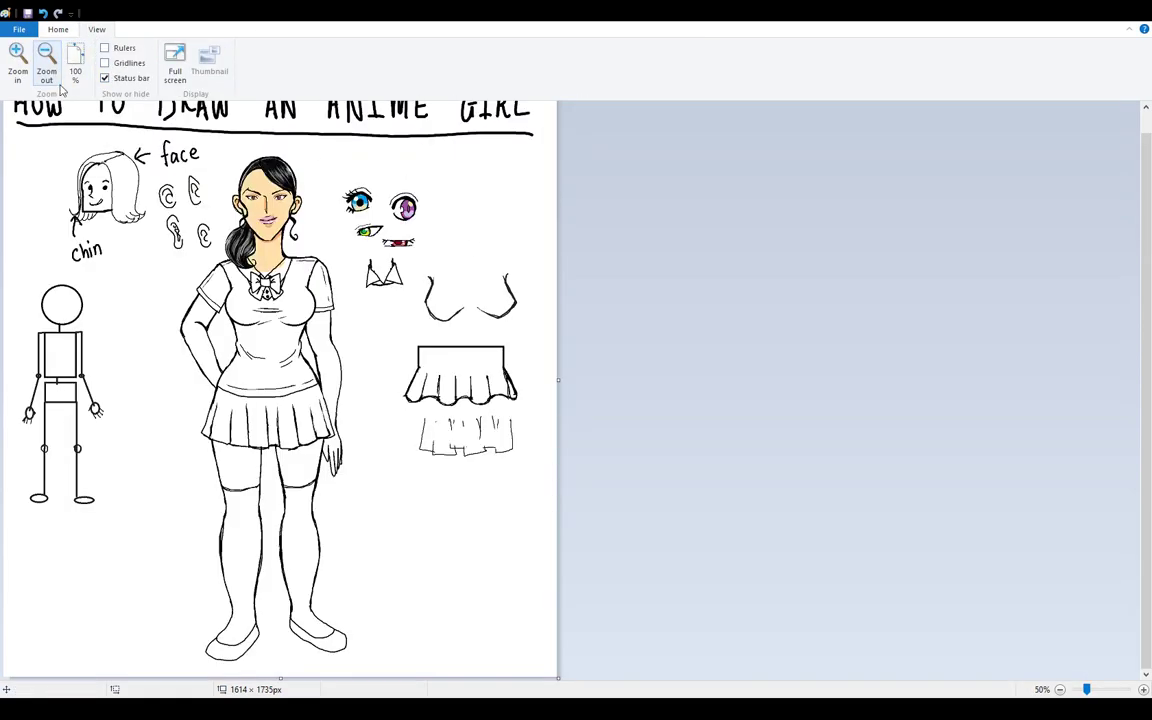
pyautogui.scroll(1, 274, 518)
pyautogui.scroll(-1, 274, 518)
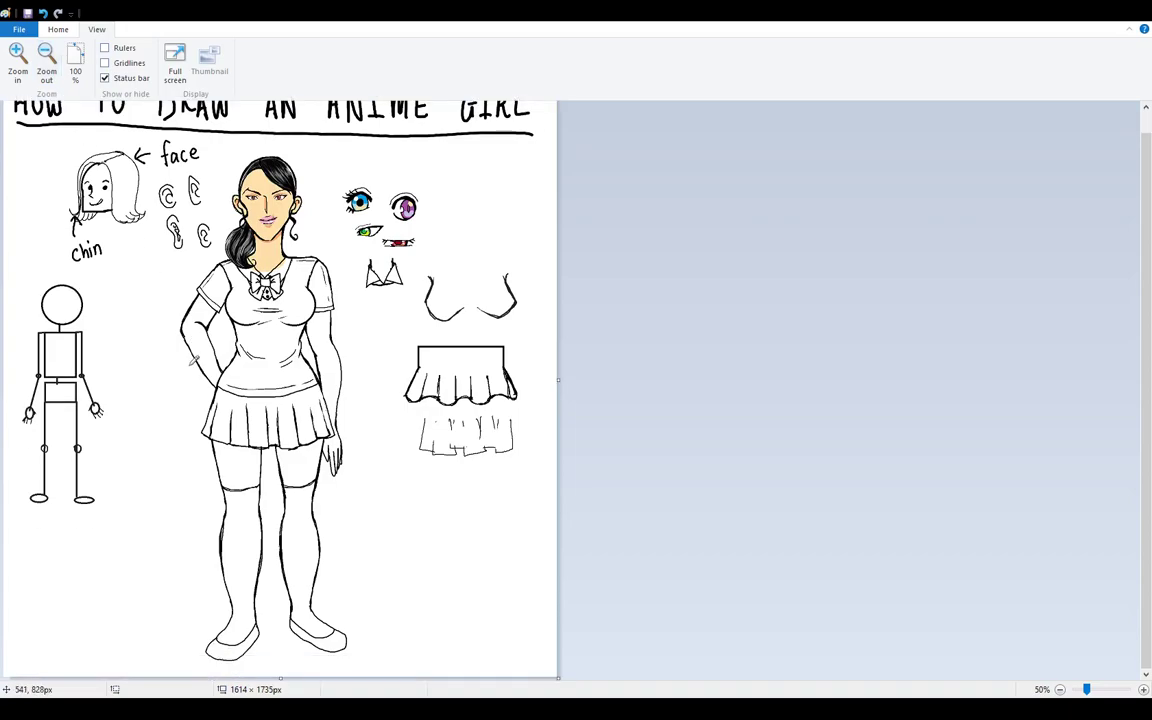
# Step: Fill the figure's arms and bare thighs with the light skin tone
pyautogui.click(58, 29)
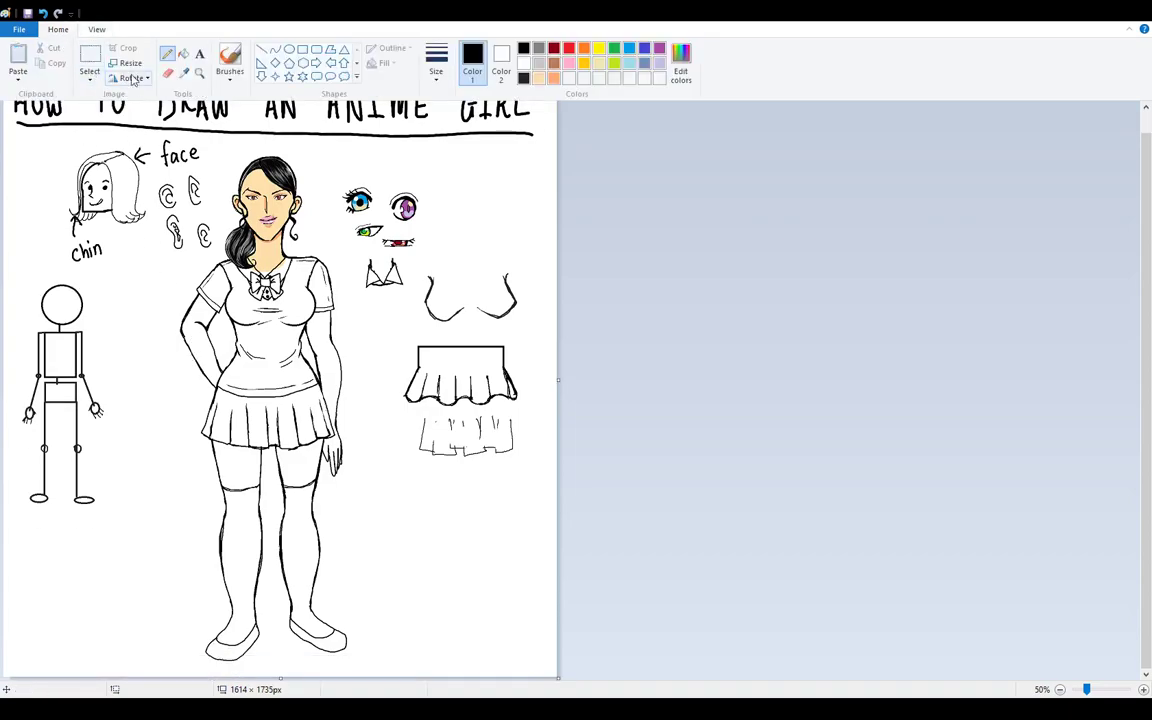
pyautogui.click(183, 53)
pyautogui.click(538, 77)
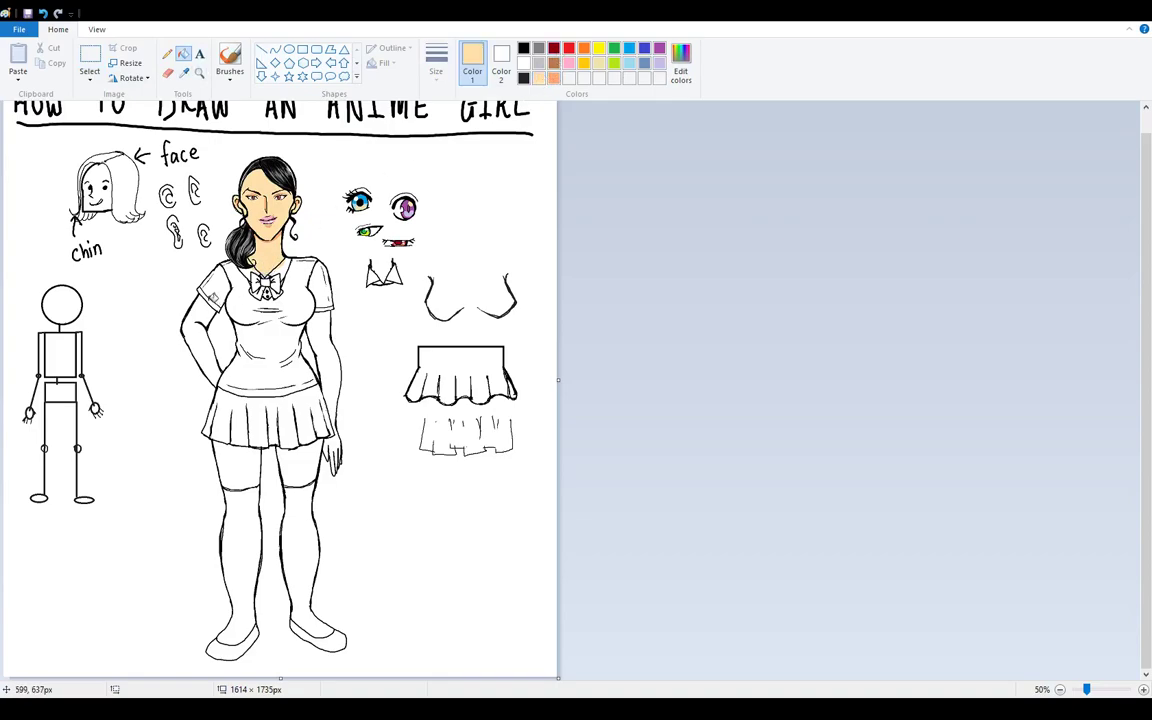
pyautogui.click(209, 305)
pyautogui.click(322, 322)
pyautogui.click(238, 455)
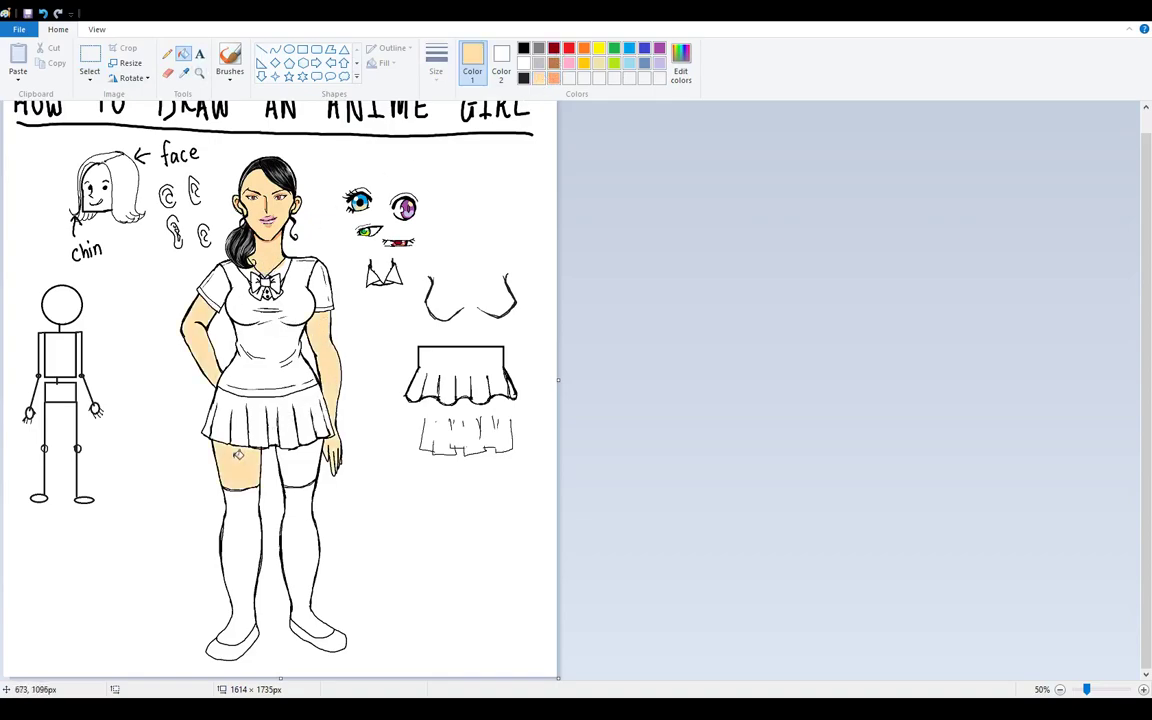
pyautogui.click(312, 450)
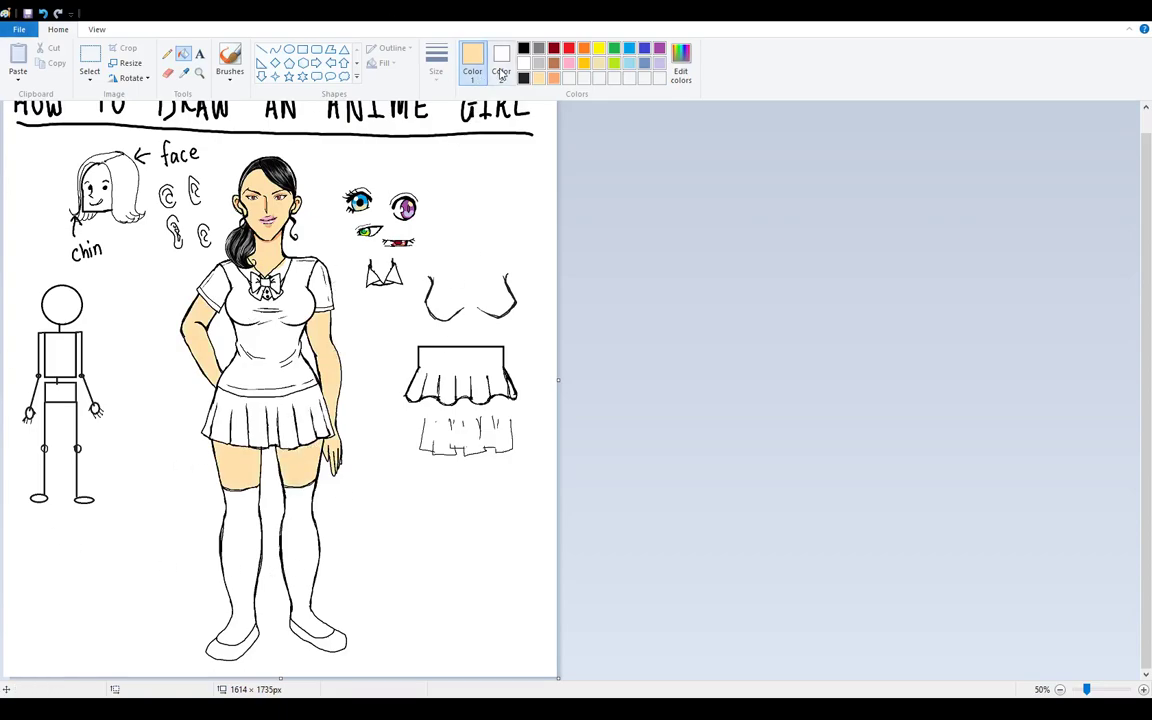
# Step: Fill the figure's bow tie, pleated skirt and both shoes with red
pyautogui.click(569, 48)
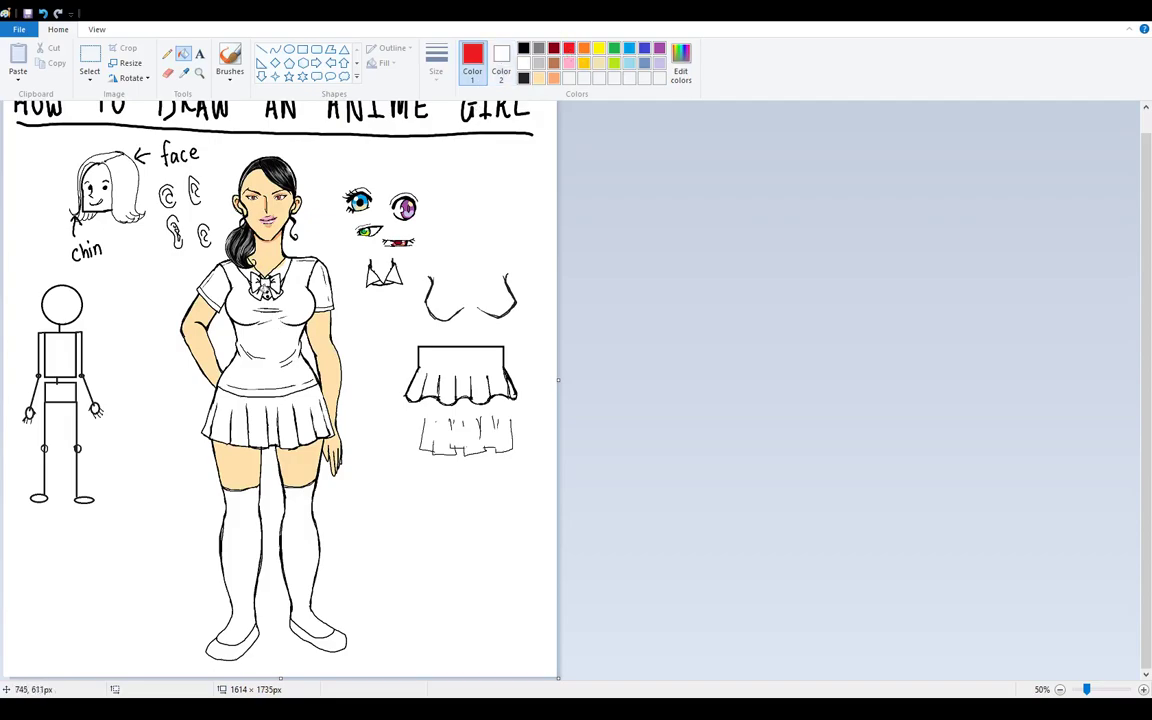
pyautogui.click(258, 285)
pyautogui.click(275, 285)
pyautogui.click(262, 415)
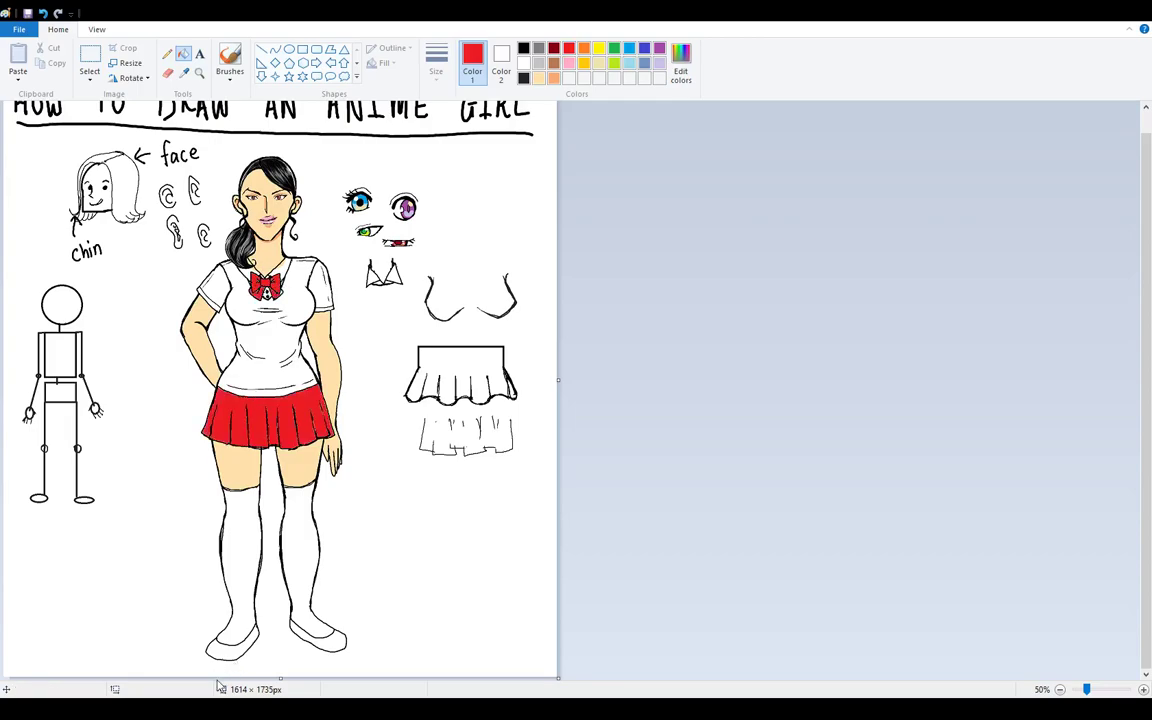
pyautogui.click(226, 640)
pyautogui.click(329, 634)
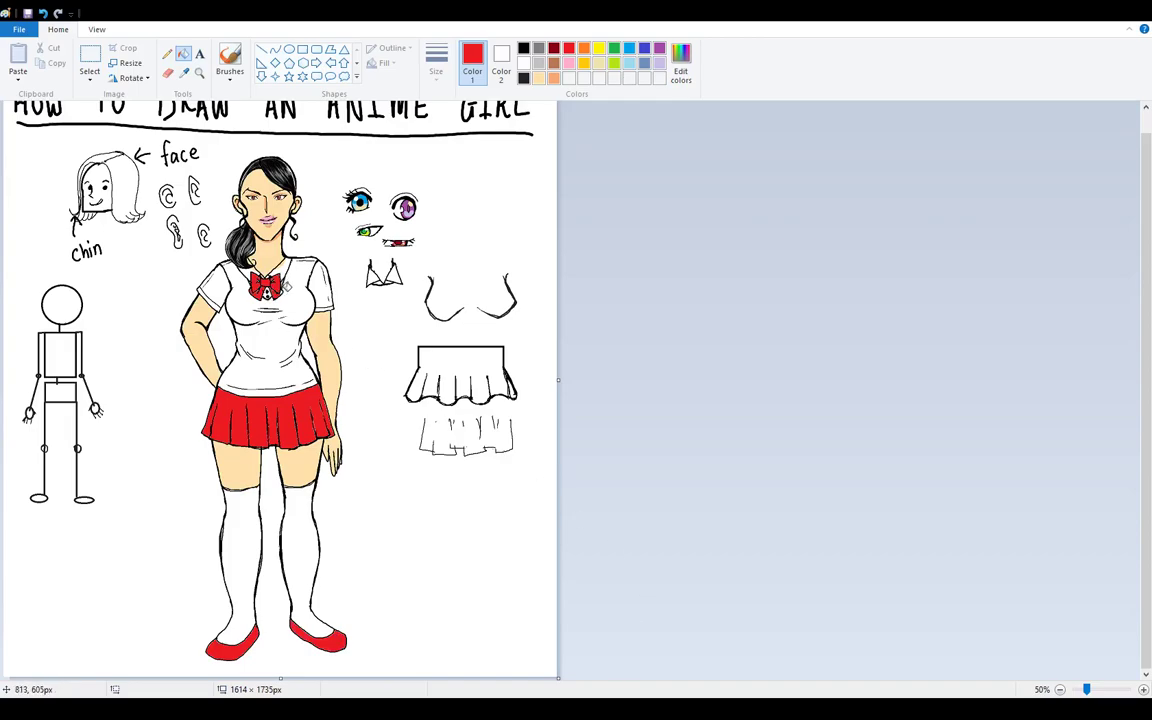
# Step: Undo the red fill tried beside the bow tie, and fill the shirt's collar and both sleeves with light grey
pyautogui.click(281, 288)
pyautogui.hotkey('ctrl', 'z')
pyautogui.click(538, 63)
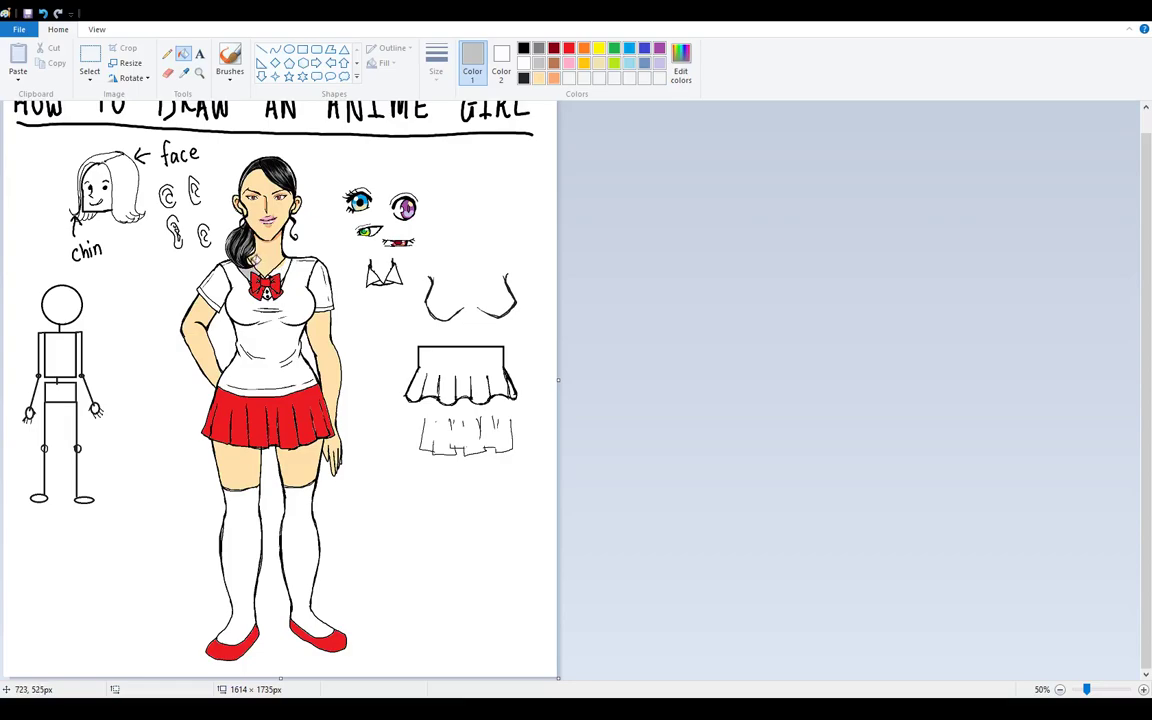
pyautogui.click(283, 261)
pyautogui.click(320, 284)
pyautogui.click(221, 287)
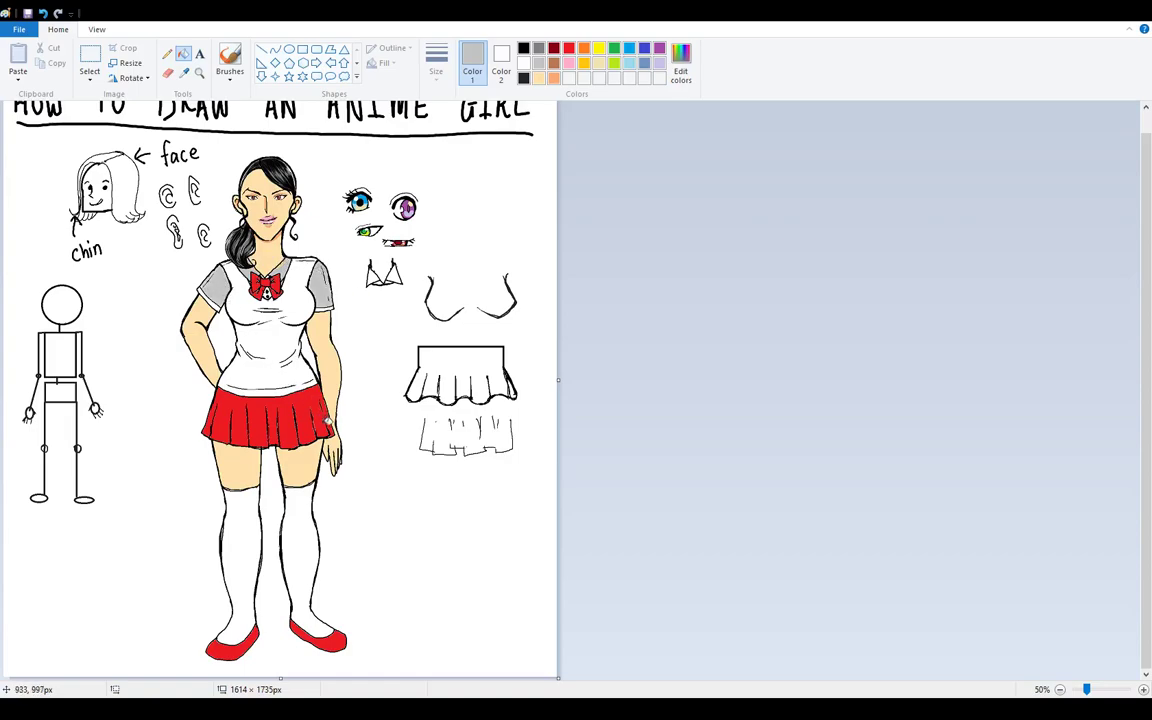
# Step: Fill the vest with dark grey, and the shirt piece under the bow tie and both stockings with light grey
pyautogui.click(538, 48)
pyautogui.click(245, 311)
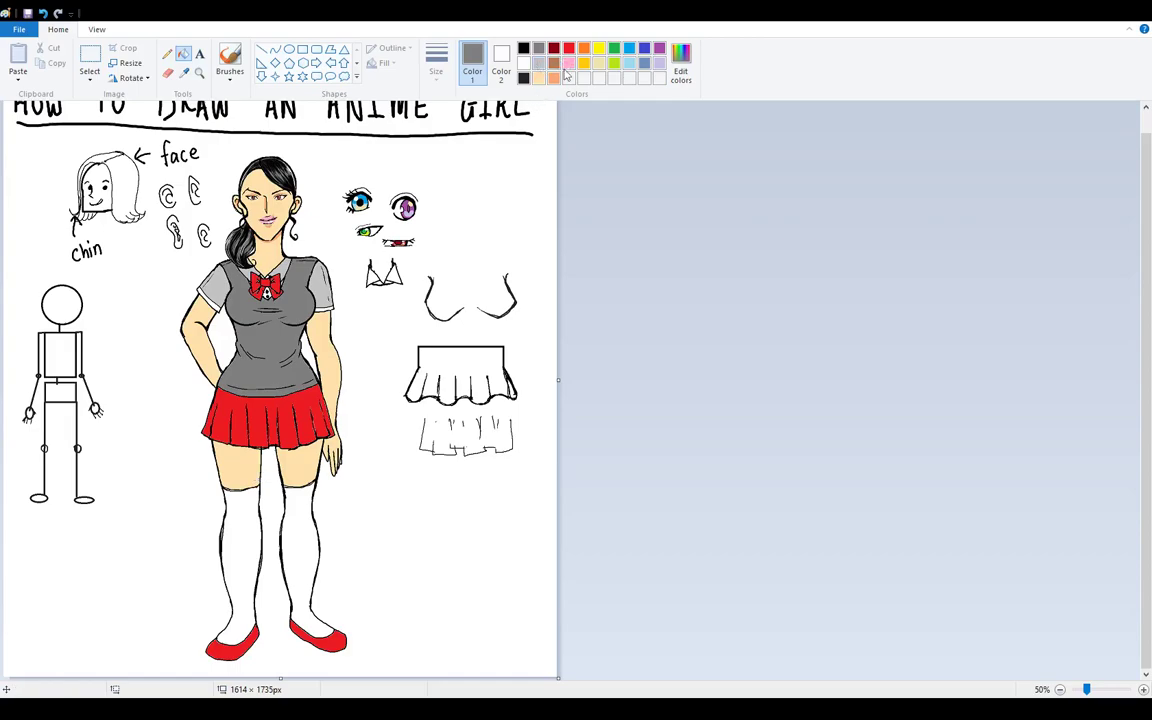
pyautogui.click(538, 62)
pyautogui.click(269, 294)
pyautogui.click(245, 505)
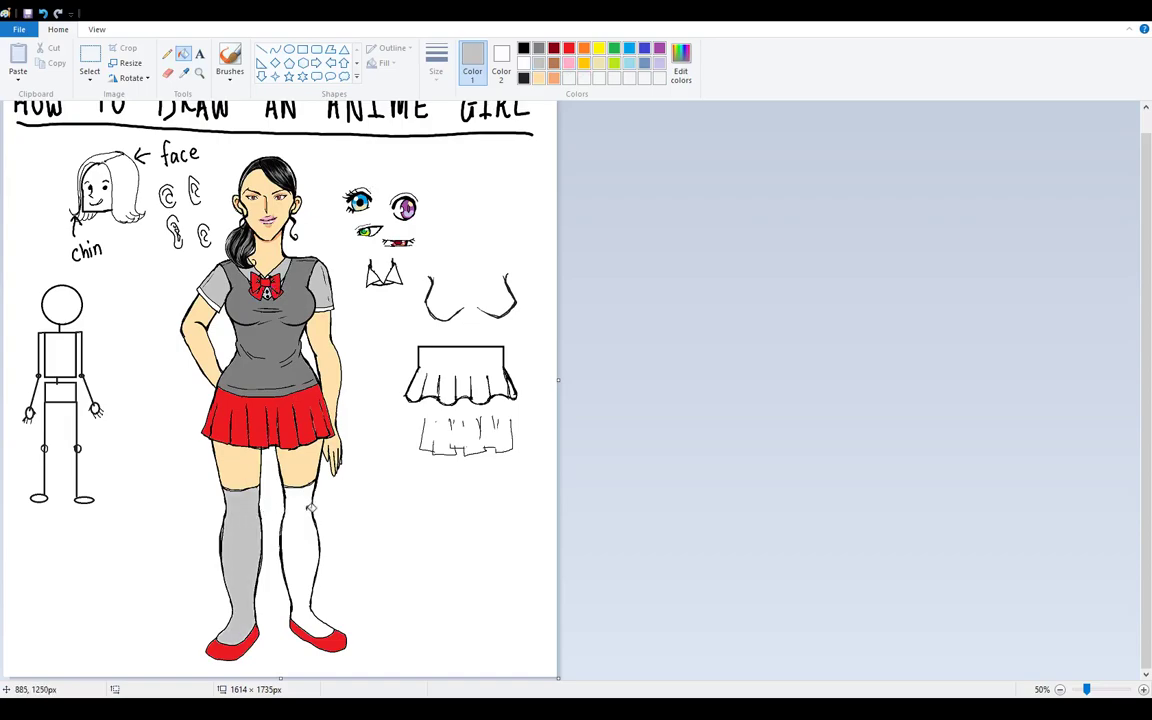
pyautogui.click(306, 505)
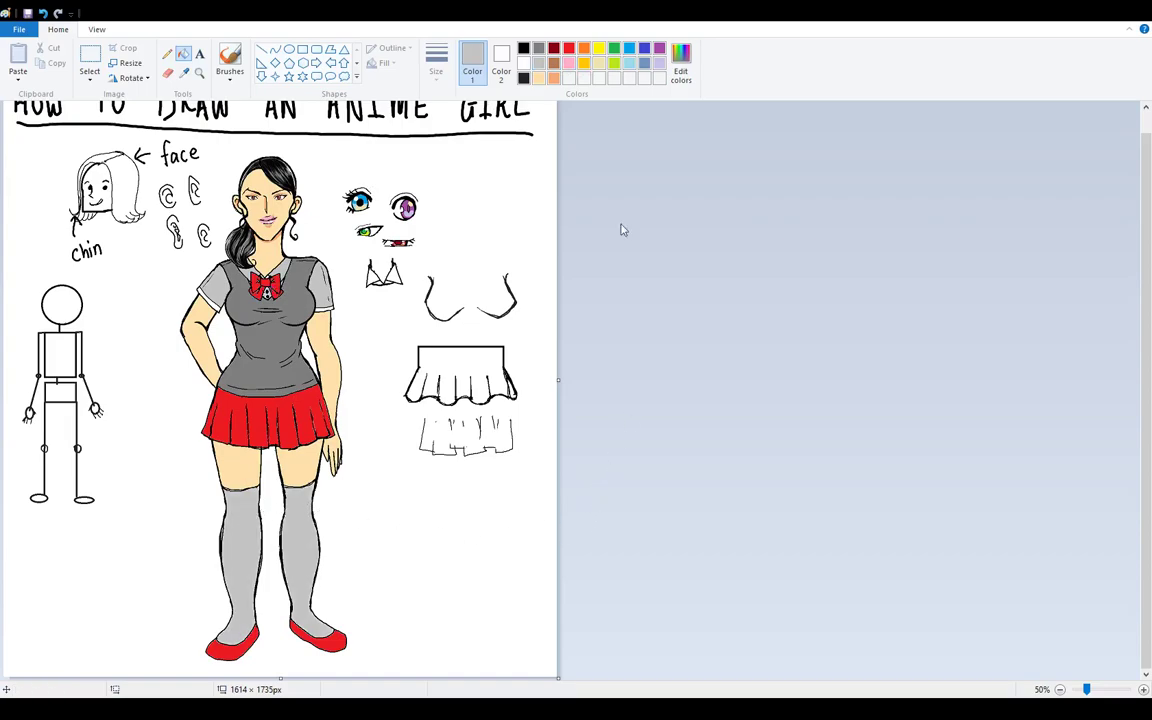
# Step: Try indigo, gold and dark red fills on the vest, undoing each one
pyautogui.click(644, 48)
pyautogui.click(296, 360)
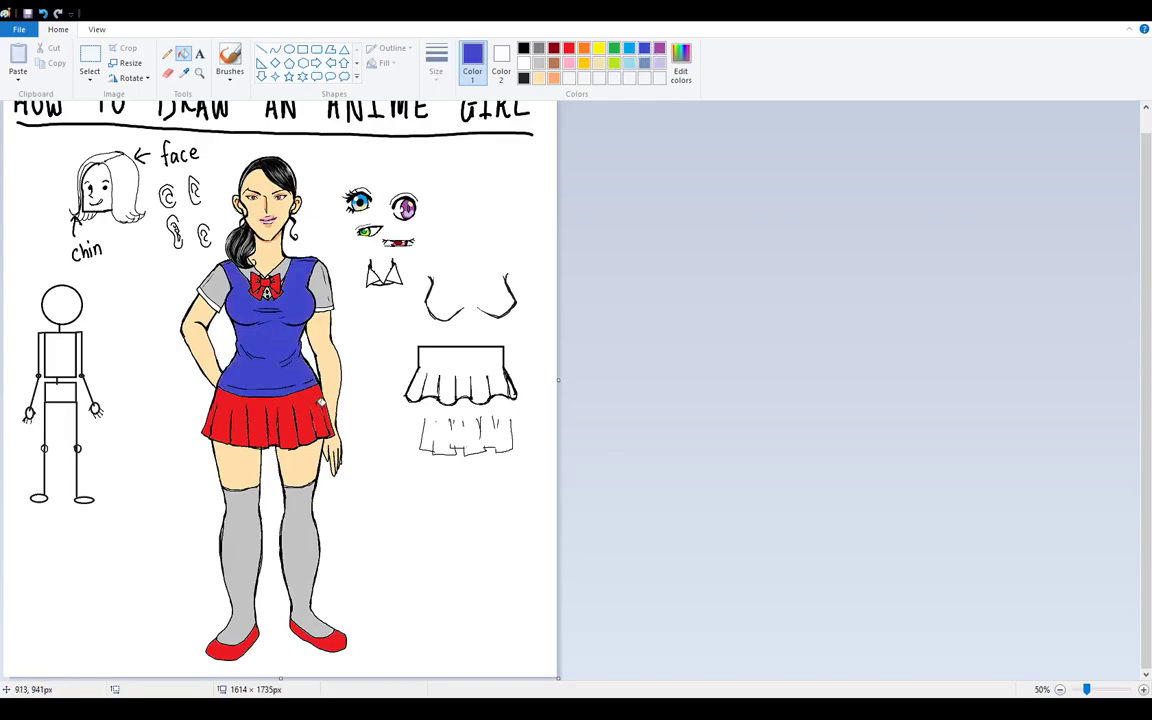
pyautogui.hotkey('ctrl', 'z')
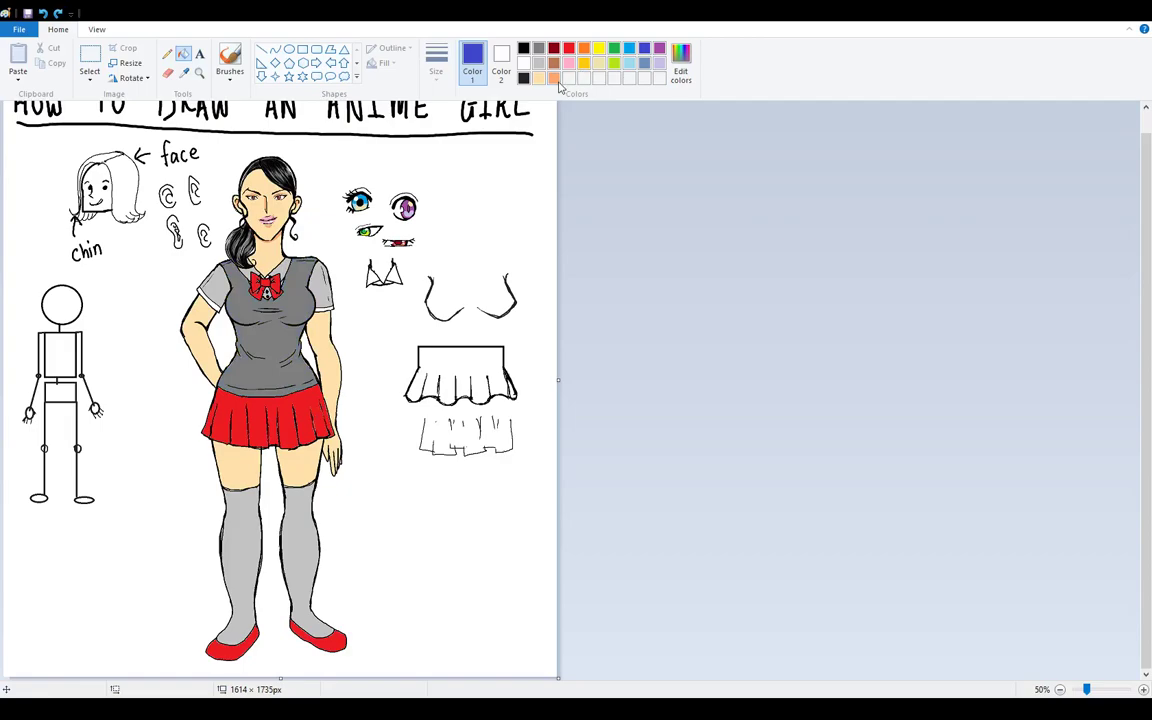
pyautogui.click(583, 63)
pyautogui.click(287, 346)
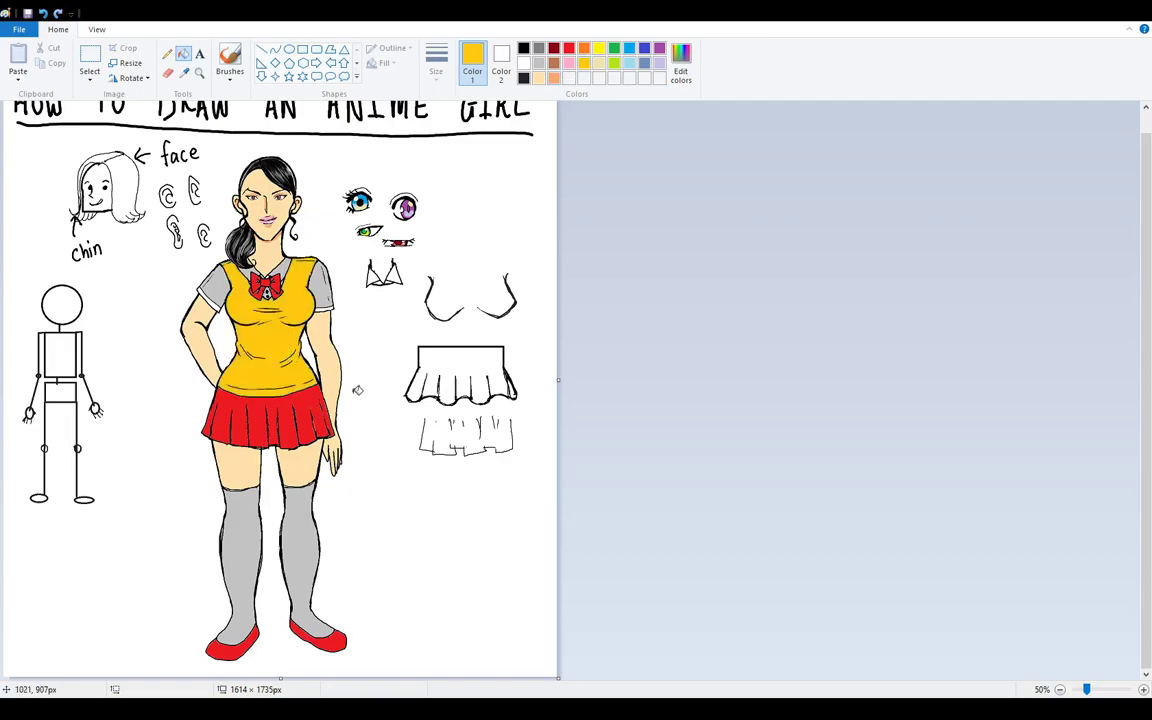
pyautogui.hotkey('ctrl', 'z')
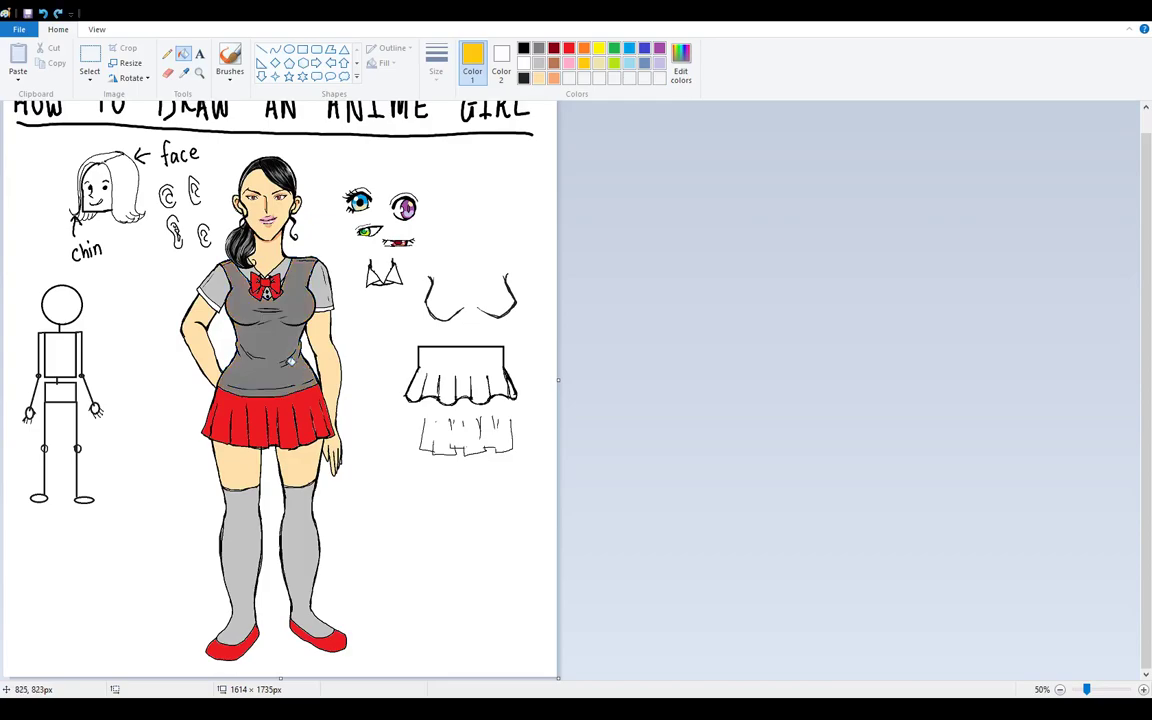
pyautogui.click(553, 47)
pyautogui.click(252, 314)
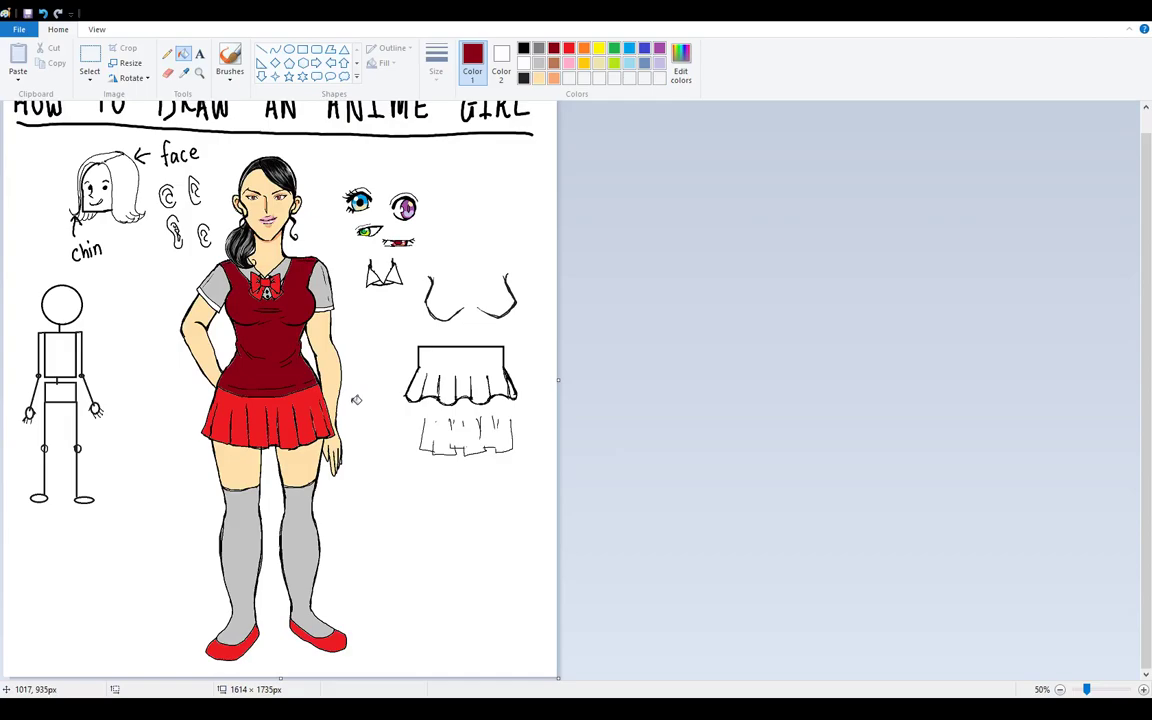
pyautogui.hotkey('ctrl', 'z')
# Step: Switch to the brush in black and resize the canvas to 1800 × 1680 px, adding blank space beside the examples
pyautogui.scroll(1, 356, 400)
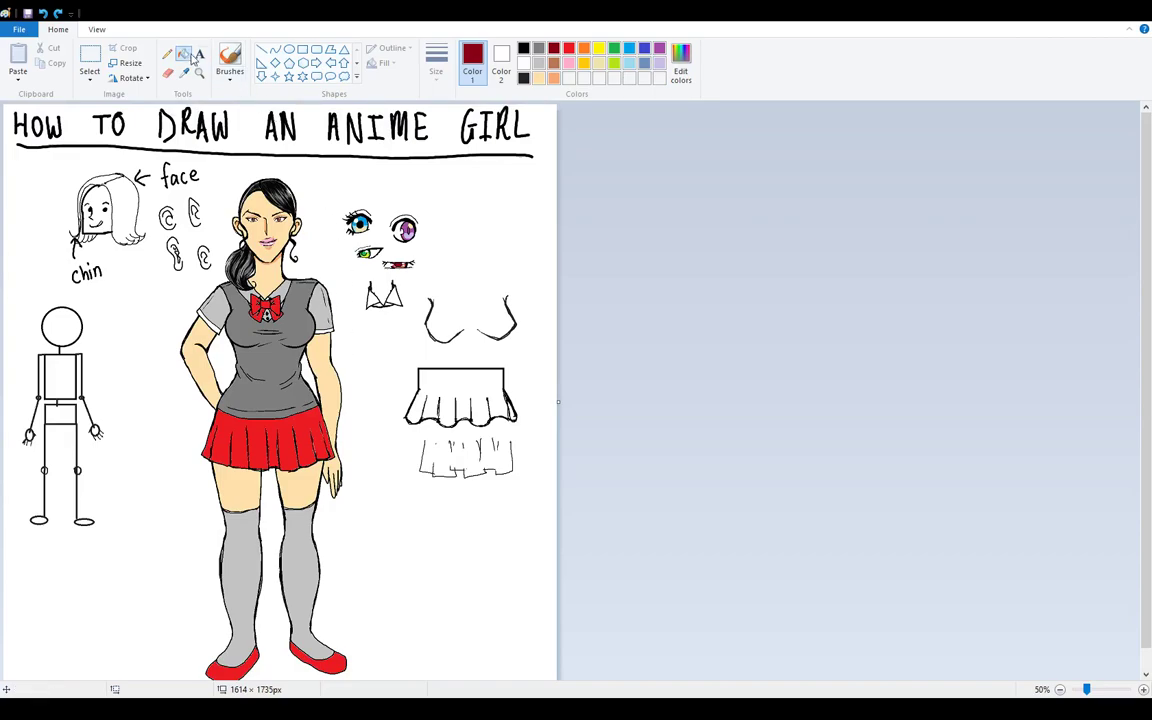
pyautogui.click(230, 62)
pyautogui.click(523, 48)
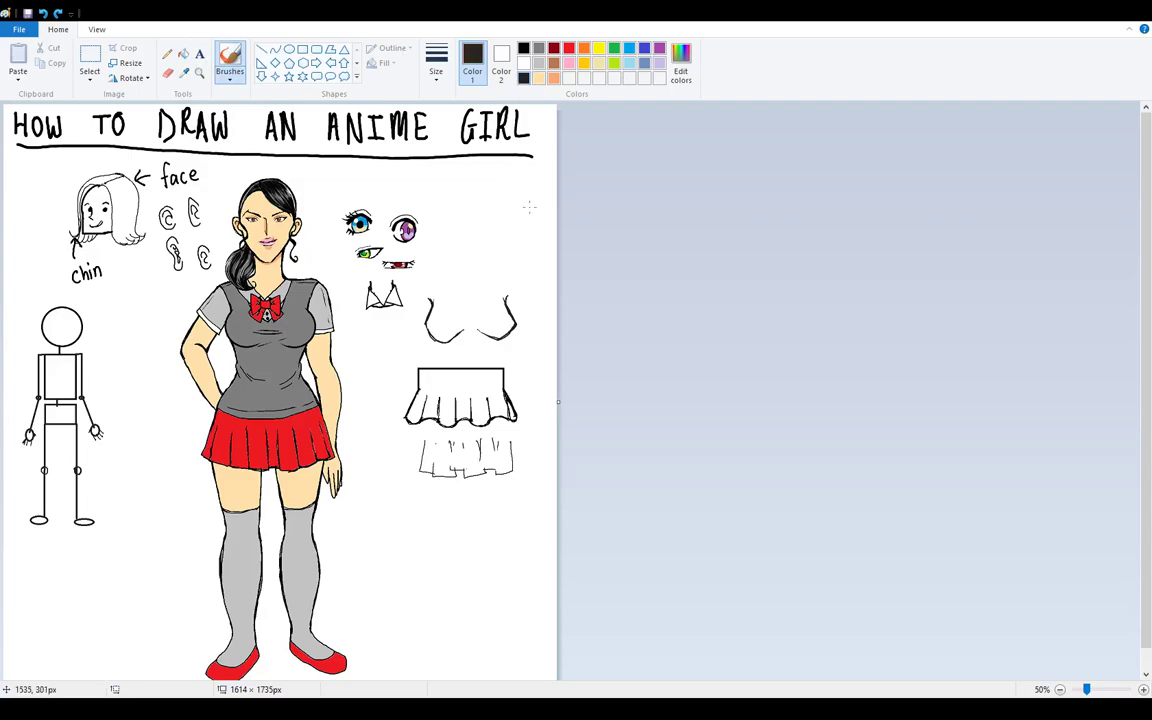
pyautogui.scroll(-1, 529, 207)
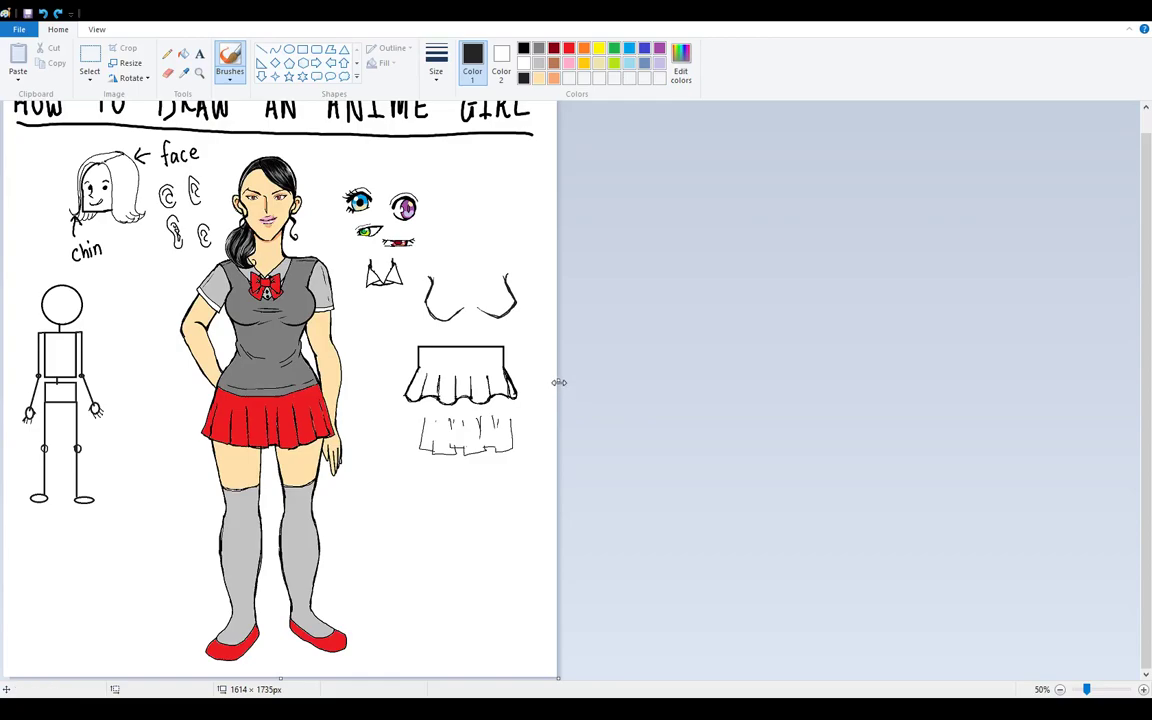
pyautogui.moveTo(557, 382); pyautogui.dragTo(621, 378)
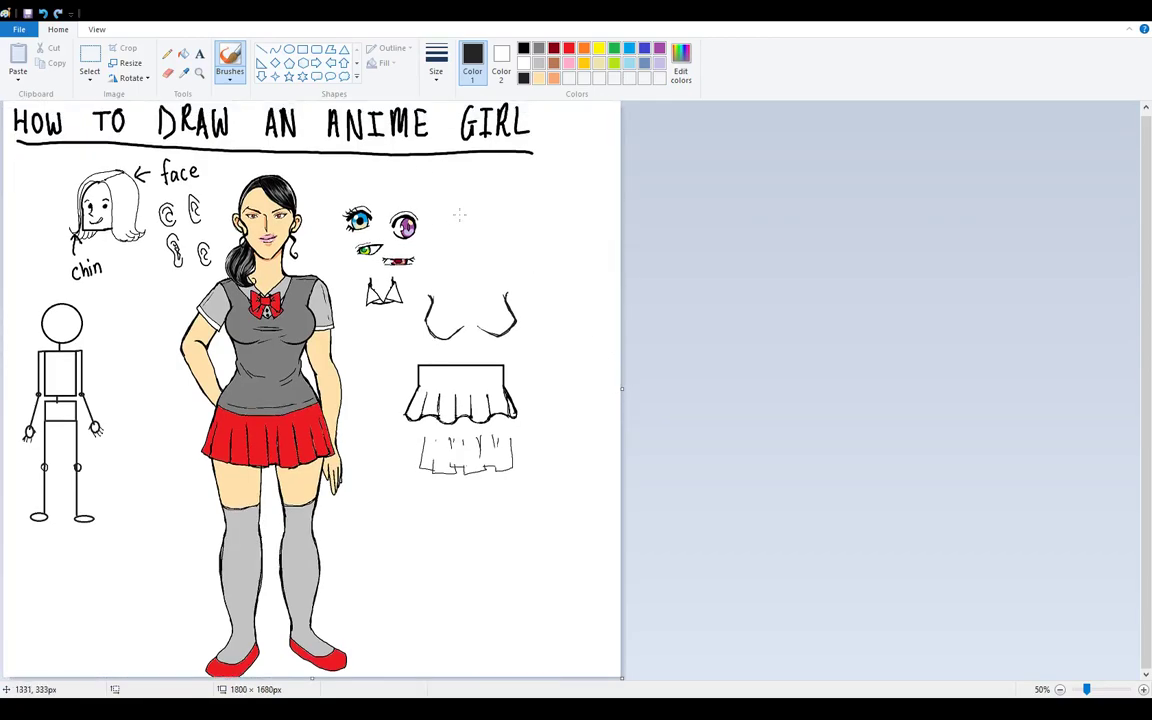
# Step: Draw three arched eyebrow examples of different thickness beside the eye examples, hatching them in black
pyautogui.moveTo(480, 199)
pyautogui.mouseDown()
pyautogui.moveTo(530, 193)
pyautogui.moveTo(472, 204)
pyautogui.moveTo(495, 190)
pyautogui.moveTo(469, 206)
pyautogui.mouseUp()
pyautogui.moveTo(484, 237); pyautogui.dragTo(506, 231)
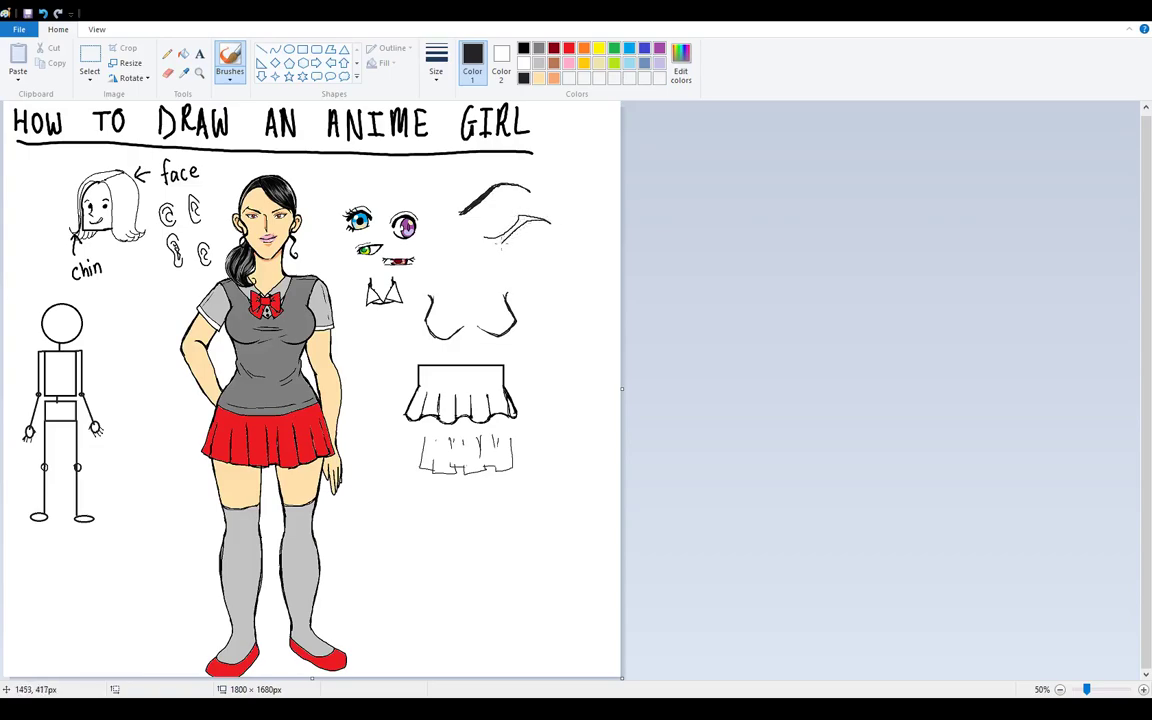
pyautogui.moveTo(488, 244); pyautogui.dragTo(490, 242)
pyautogui.moveTo(518, 277)
pyautogui.mouseDown()
pyautogui.moveTo(577, 271)
pyautogui.moveTo(544, 257)
pyautogui.mouseUp()
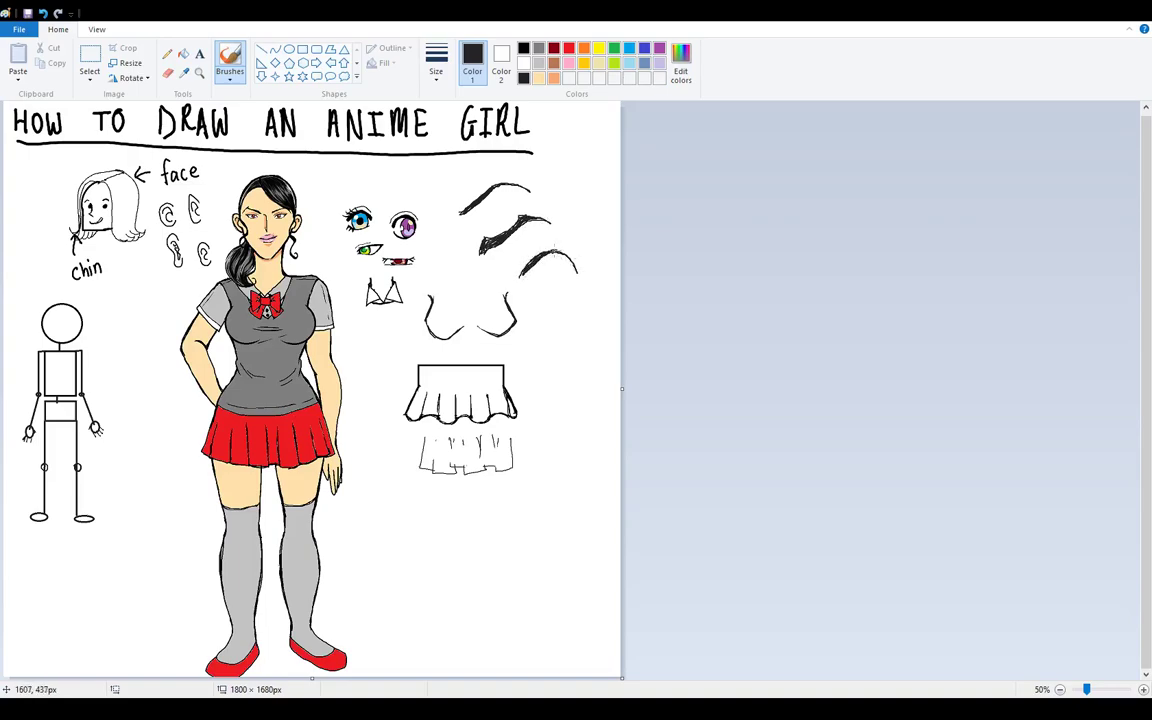
pyautogui.moveTo(579, 277); pyautogui.dragTo(557, 254)
# Step: Undo the first nose profile and draw a thickened nose-side line, a short vertical stroke and a small shaded wedge below the eyebrows
pyautogui.moveTo(545, 317); pyautogui.dragTo(552, 390)
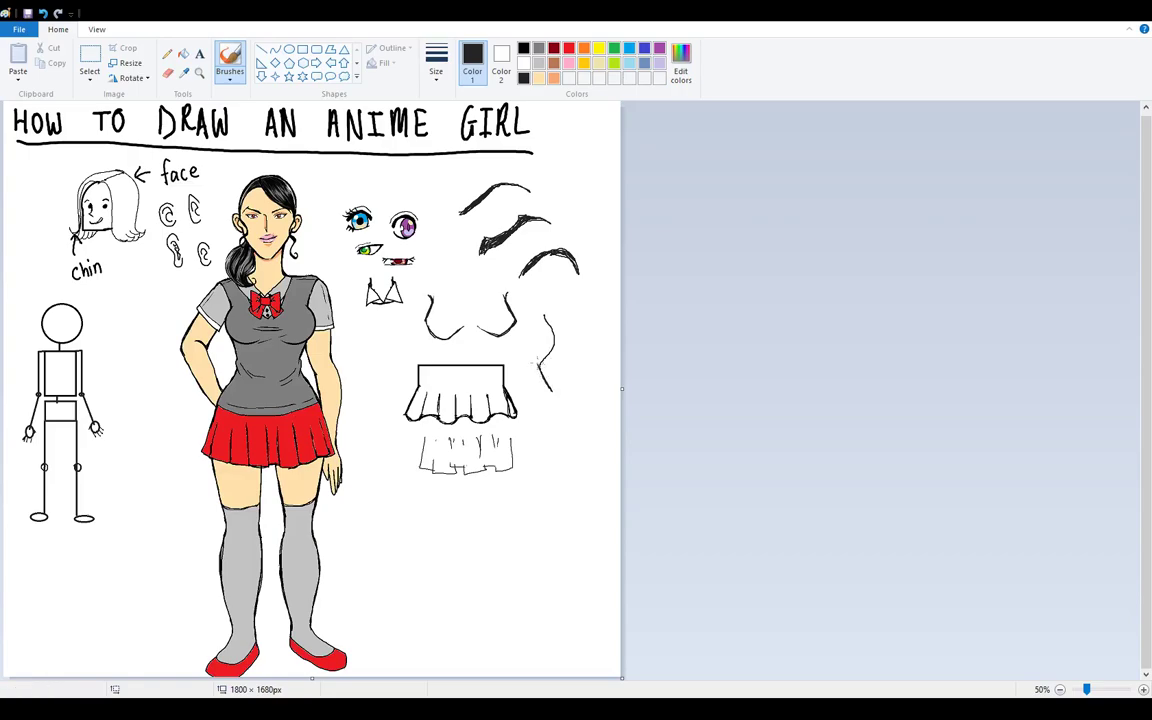
pyautogui.hotkey('ctrl', 'z')
pyautogui.moveTo(553, 317); pyautogui.dragTo(561, 379)
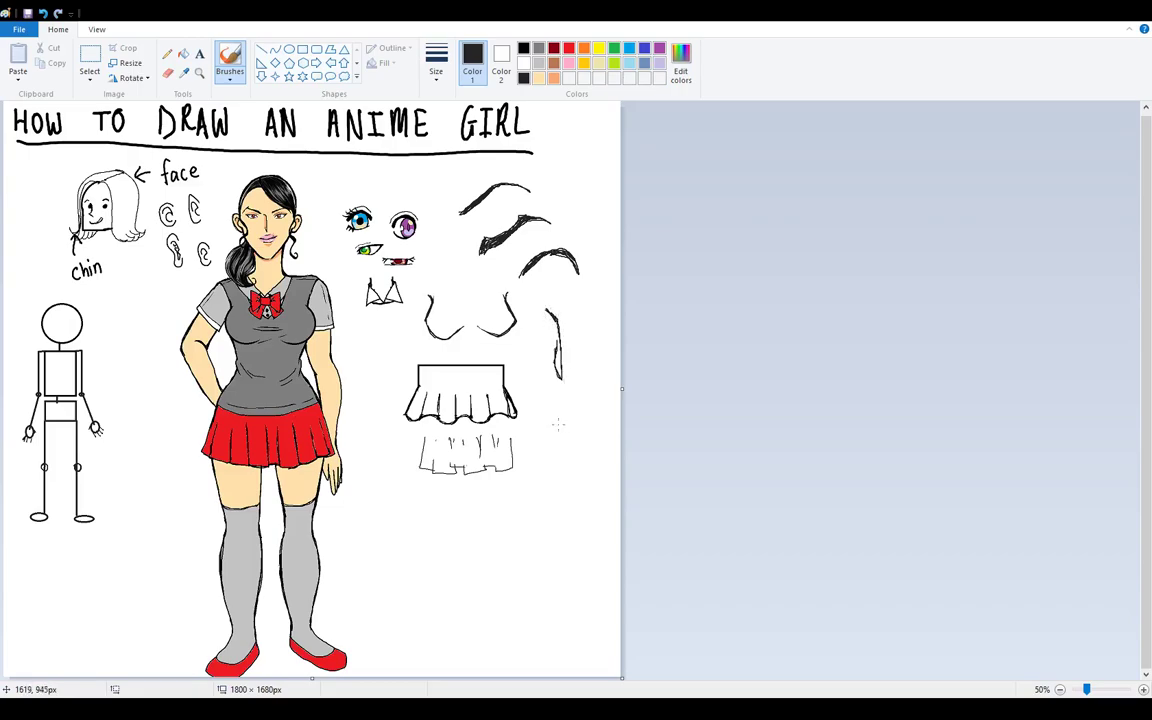
pyautogui.moveTo(563, 405)
pyautogui.mouseDown()
pyautogui.moveTo(558, 463)
pyautogui.moveTo(569, 437)
pyautogui.moveTo(571, 454)
pyautogui.moveTo(582, 450)
pyautogui.moveTo(556, 454)
pyautogui.mouseUp()
# Step: Sketch an oval smiling face below the nose examples and replace its nose with a pair of small nostrils
pyautogui.moveTo(540, 503)
pyautogui.mouseDown()
pyautogui.moveTo(520, 618)
pyautogui.moveTo(525, 508)
pyautogui.moveTo(527, 546)
pyautogui.moveTo(562, 545)
pyautogui.moveTo(551, 575)
pyautogui.moveTo(565, 576)
pyautogui.mouseUp()
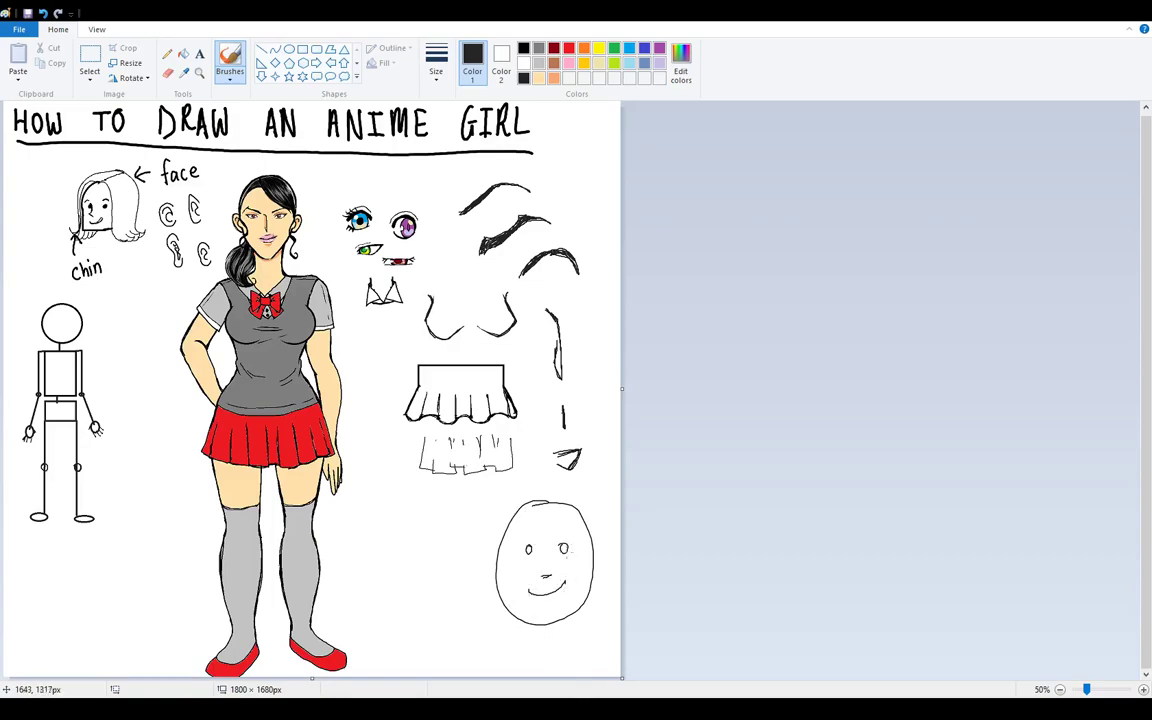
pyautogui.click(167, 72)
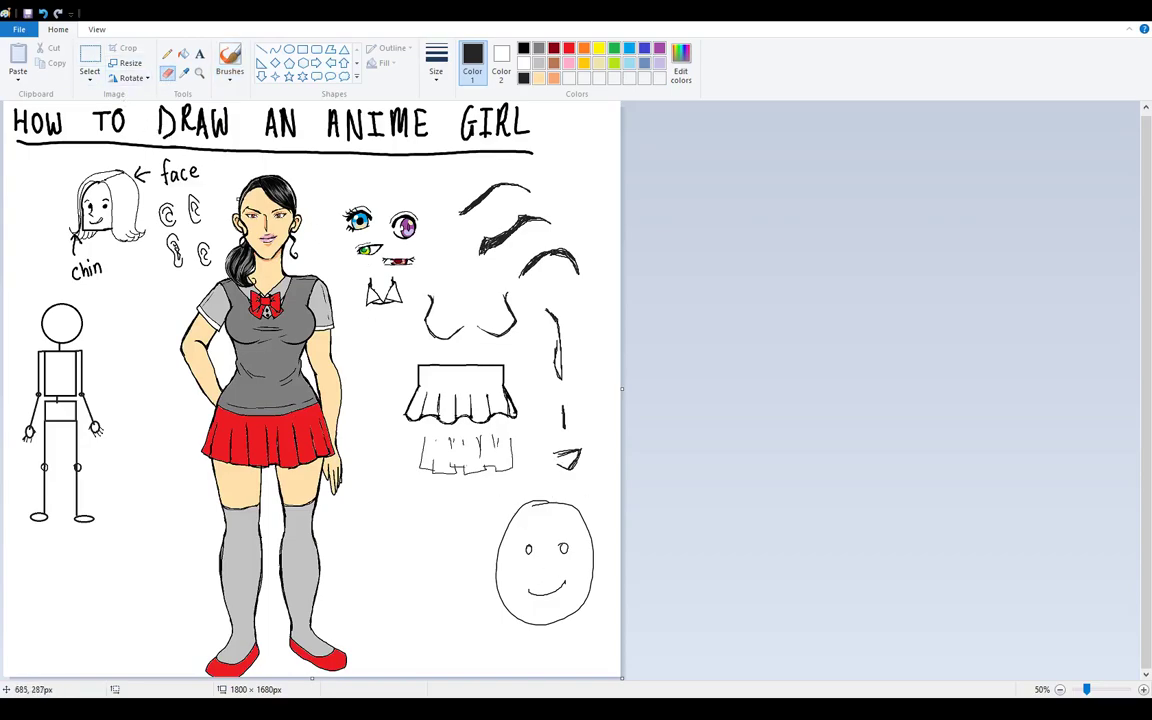
pyautogui.click(229, 60)
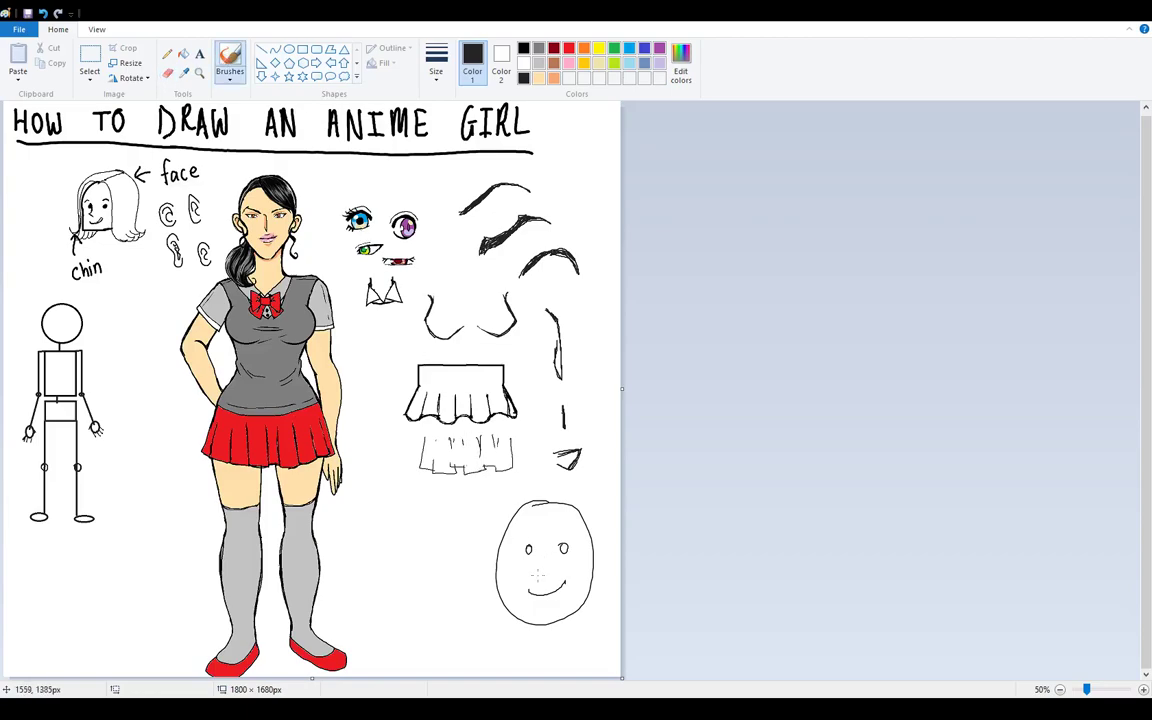
pyautogui.moveTo(544, 568); pyautogui.dragTo(551, 576)
# Step: Sketch an enlarged pair of curved nostrils between the figure's legs and the oval face, and erase it
pyautogui.moveTo(372, 560)
pyautogui.mouseDown()
pyautogui.moveTo(418, 550)
pyautogui.moveTo(365, 562)
pyautogui.mouseUp()
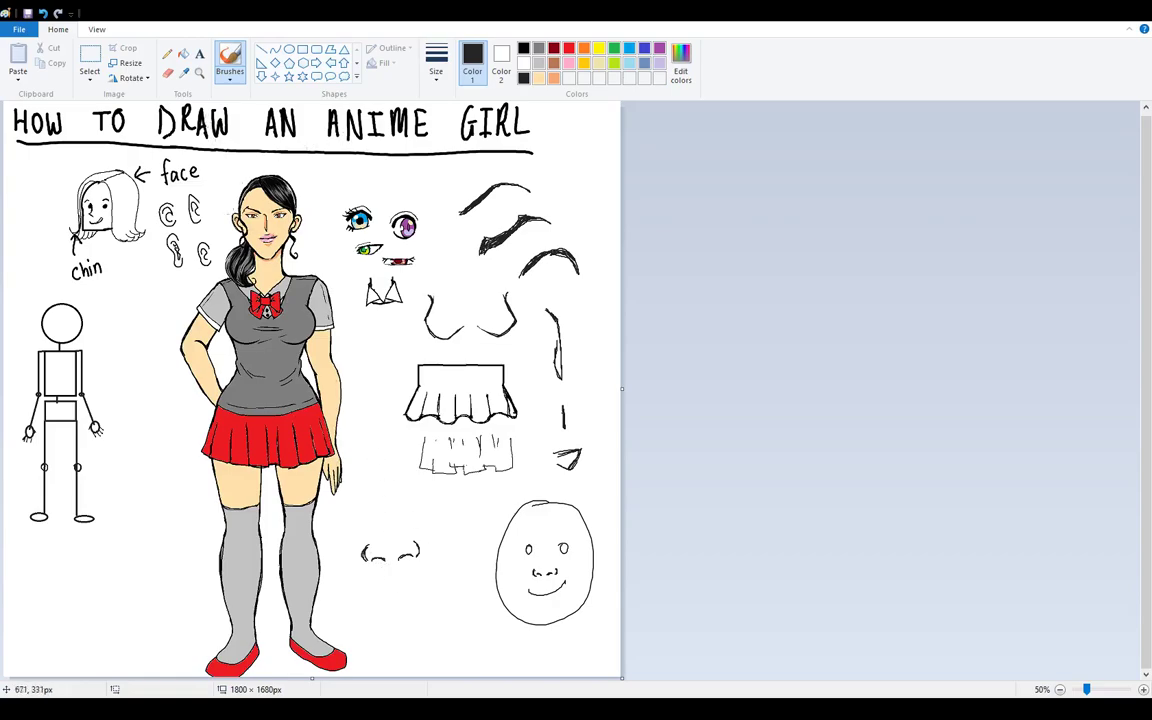
pyautogui.click(167, 72)
pyautogui.moveTo(418, 547)
pyautogui.mouseDown()
pyautogui.moveTo(400, 566)
pyautogui.moveTo(401, 556)
pyautogui.moveTo(366, 558)
pyautogui.mouseUp()
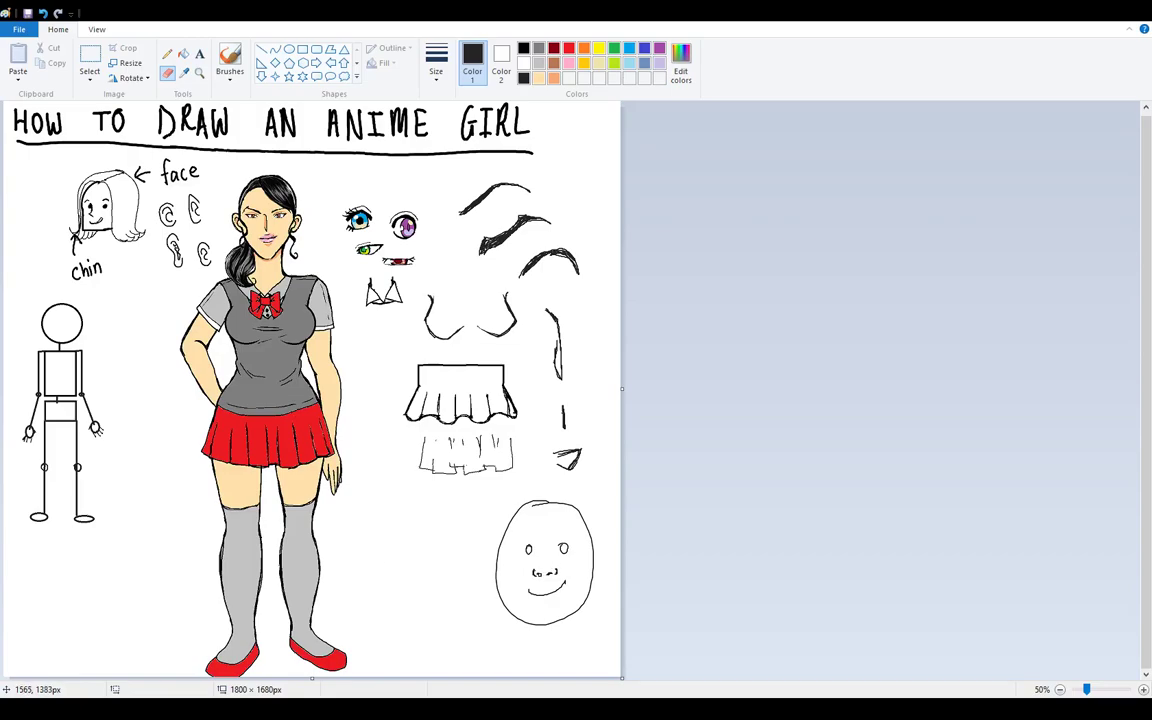
# Step: Replace the oval face's nostrils with a pointed V-shaped nose, and delete the whole face sketch
pyautogui.moveTo(539, 576); pyautogui.dragTo(540, 578)
pyautogui.click(230, 60)
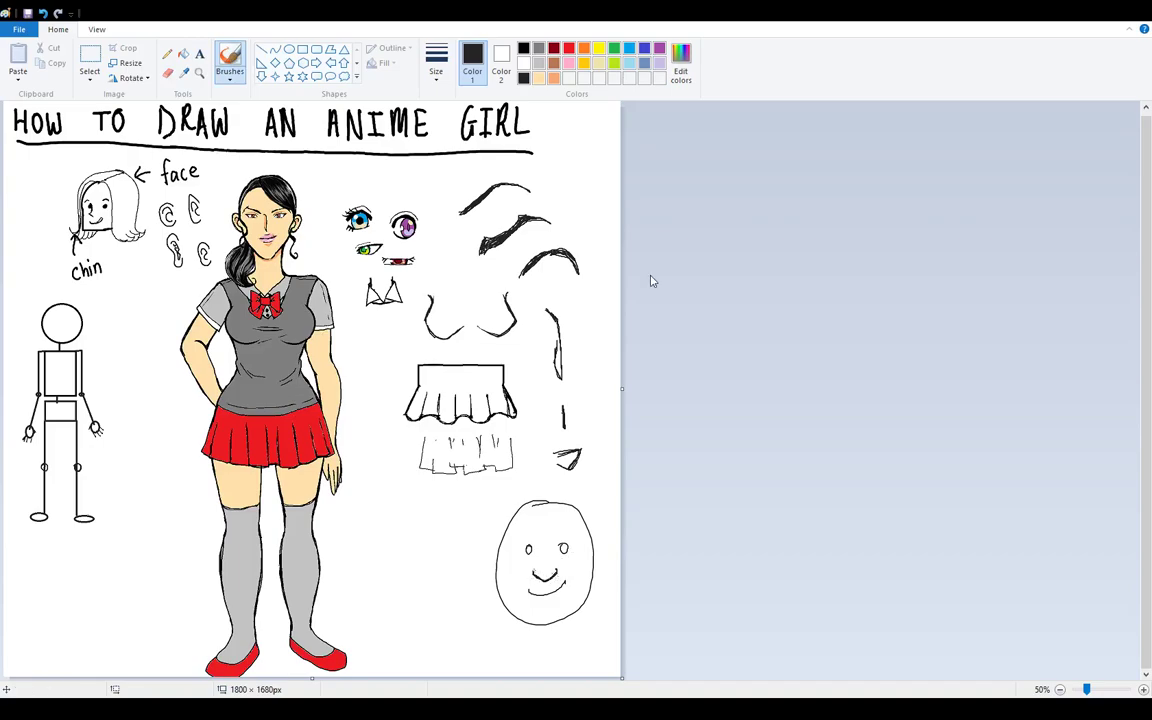
pyautogui.click(168, 73)
pyautogui.click(95, 65)
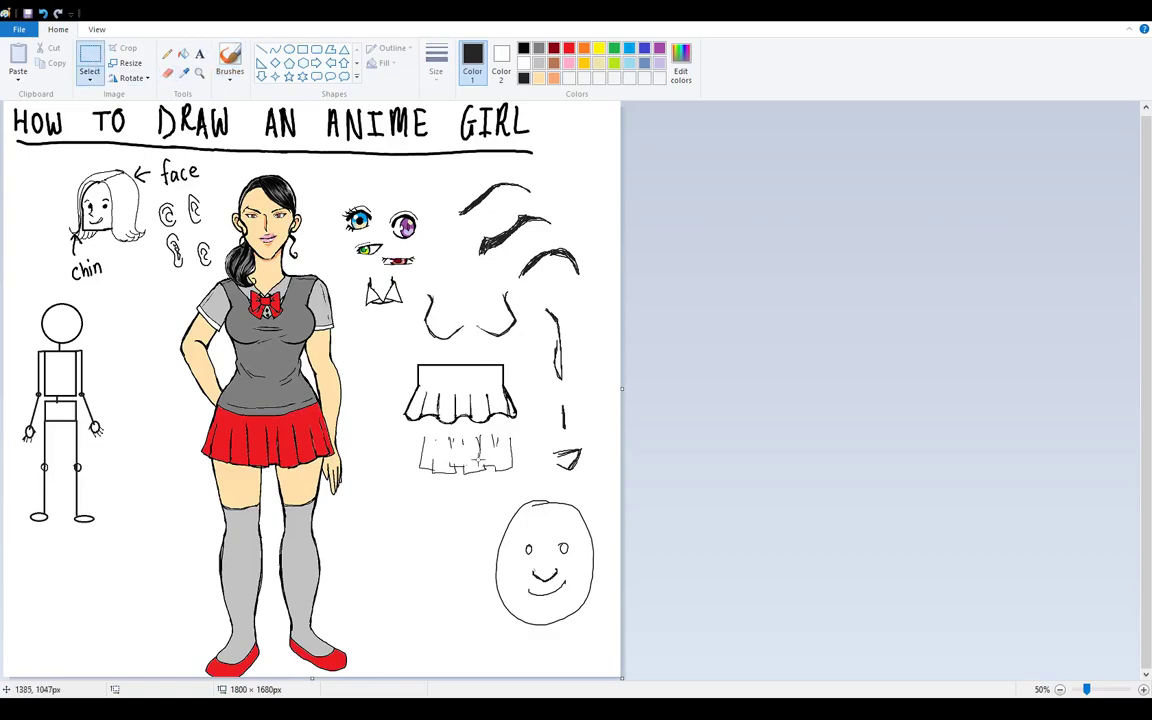
pyautogui.moveTo(474, 496)
pyautogui.mouseDown()
pyautogui.moveTo(581, 599)
pyautogui.moveTo(603, 643)
pyautogui.mouseUp()
pyautogui.press('Delete')
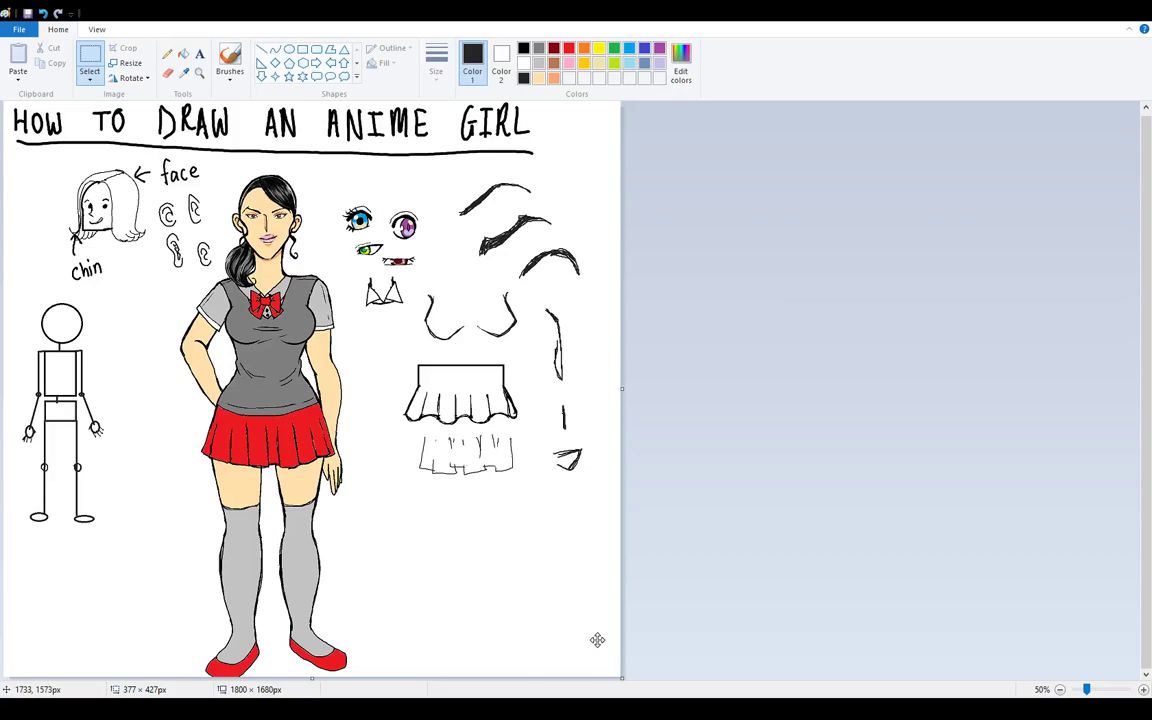